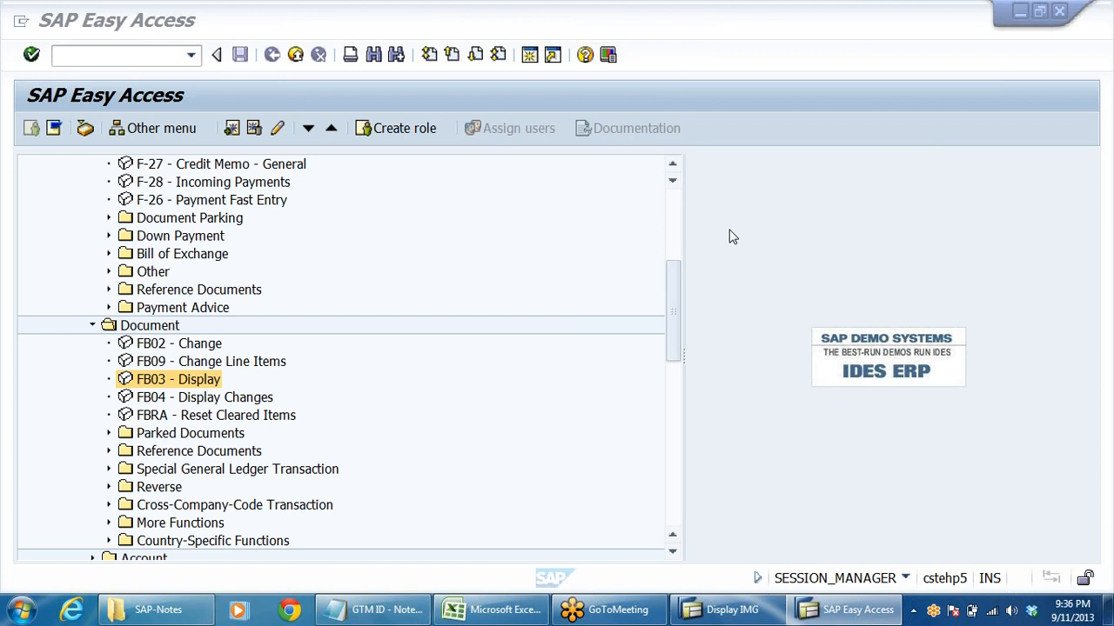
click(677, 395)
drag(677, 422, 661, 244)
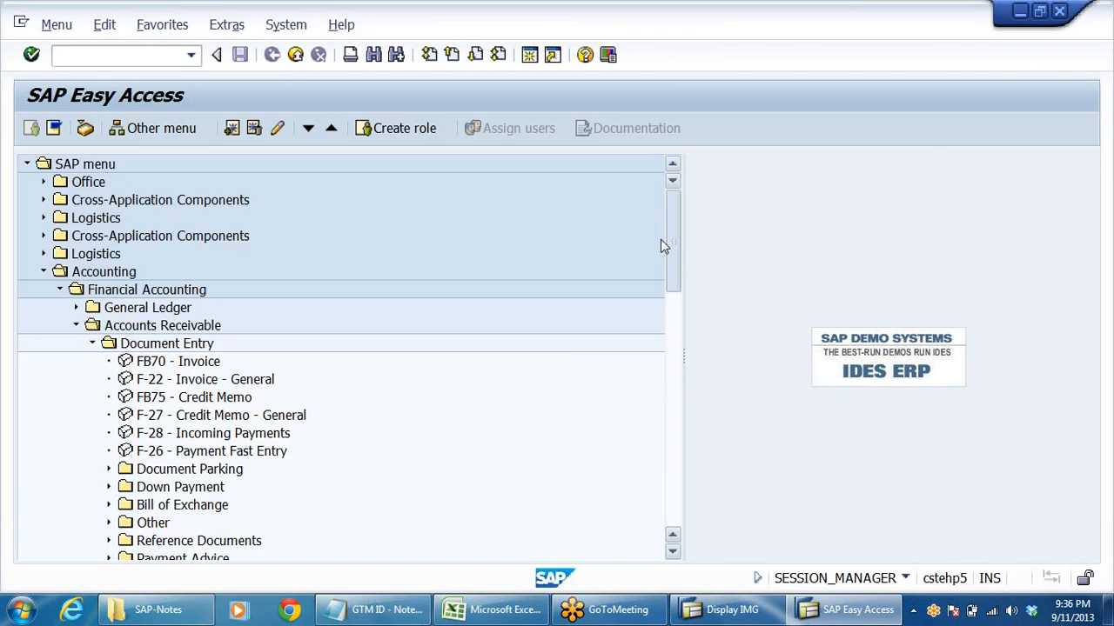
click(882, 40)
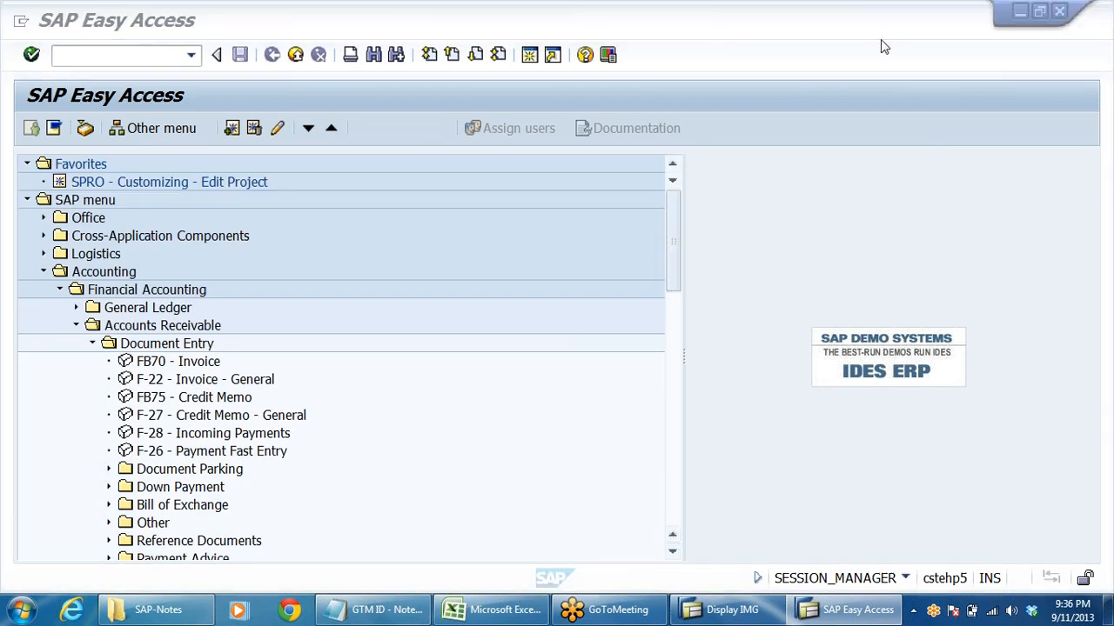
click(486, 302)
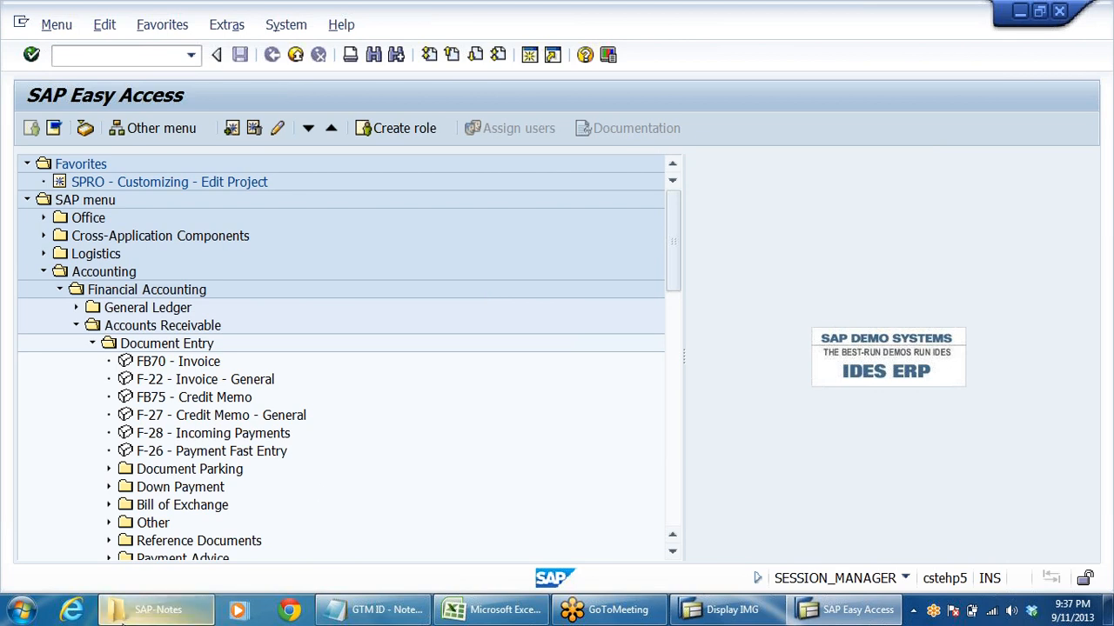
- Switch to the file explorer and open the SAP_AR_Config PDF from the SAP onlinePDF Notes folder
mouse_move(144, 619)
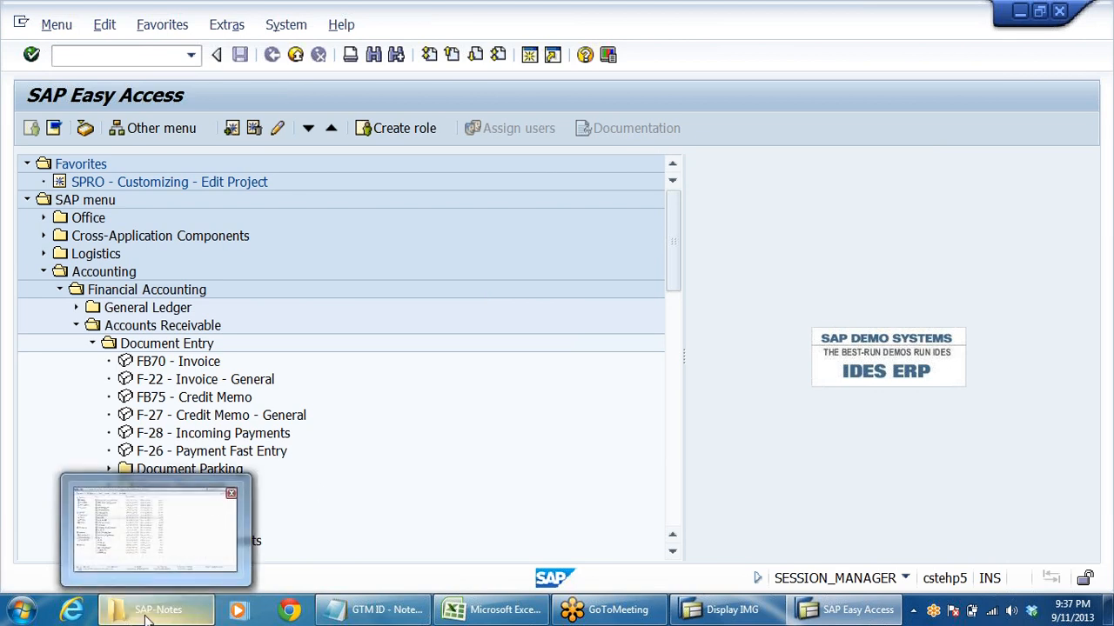
click(145, 617)
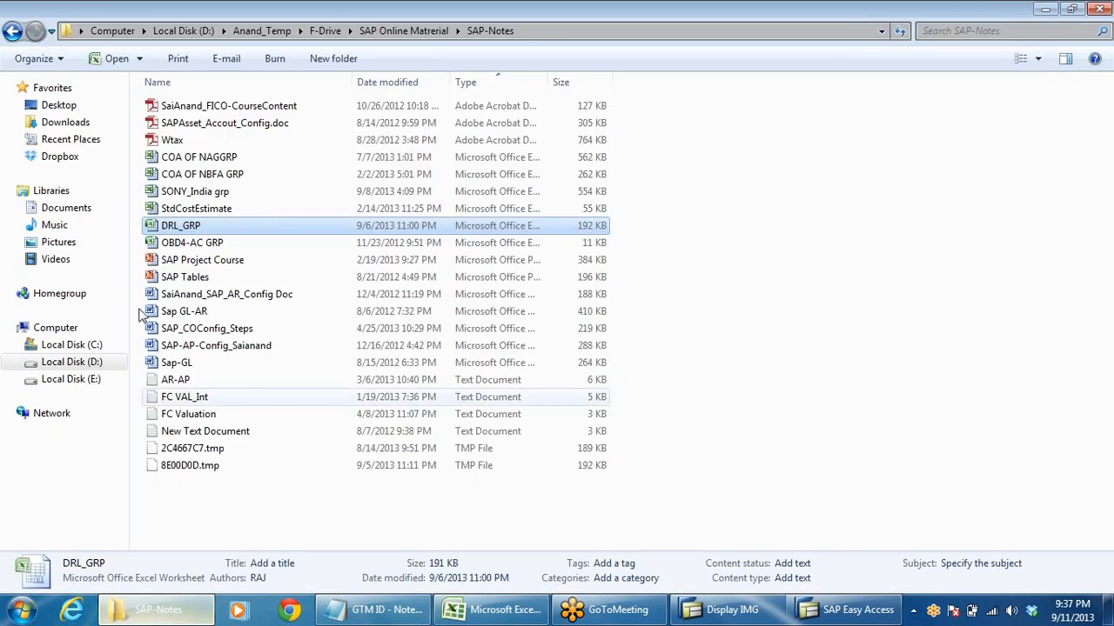
click(13, 31)
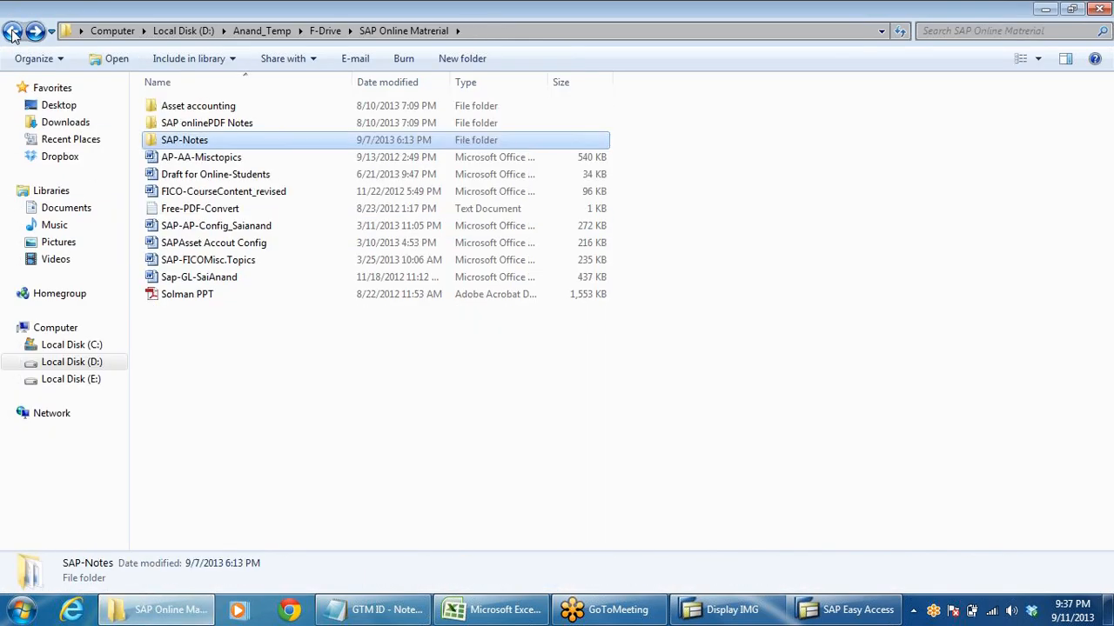
click(225, 127)
double_click(224, 127)
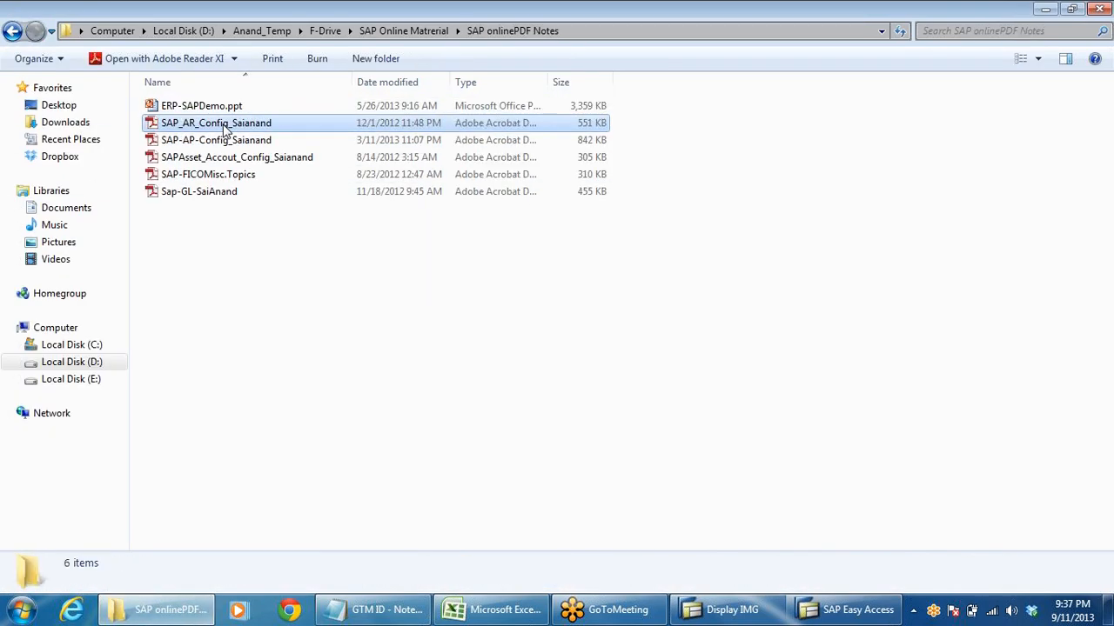
click(222, 127)
double_click(222, 127)
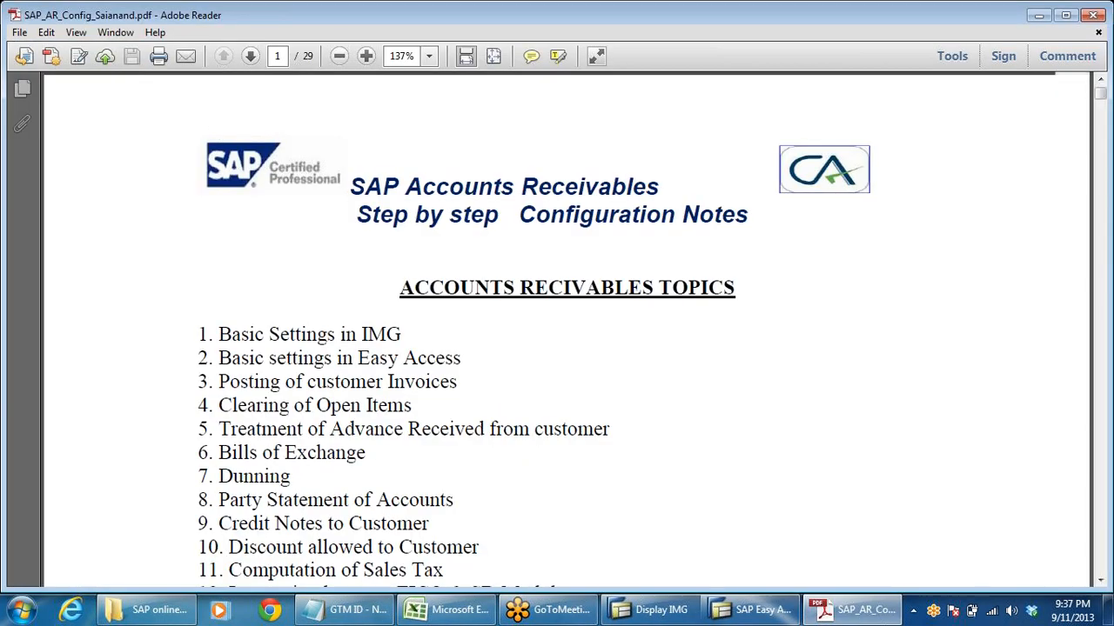
- Examine Step 1 of the notes on defining customer account groups, and keep the current Windows color scheme without further prompts
scroll(487, 387, down, 5)
scroll(567, 330, down, 3)
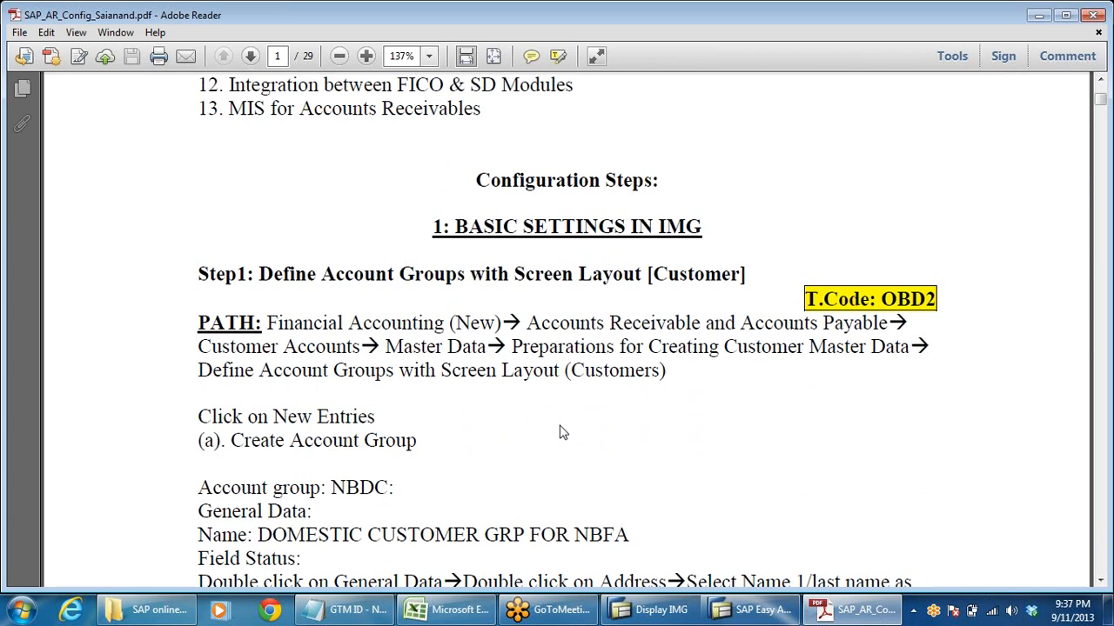
scroll(540, 438, down, 2)
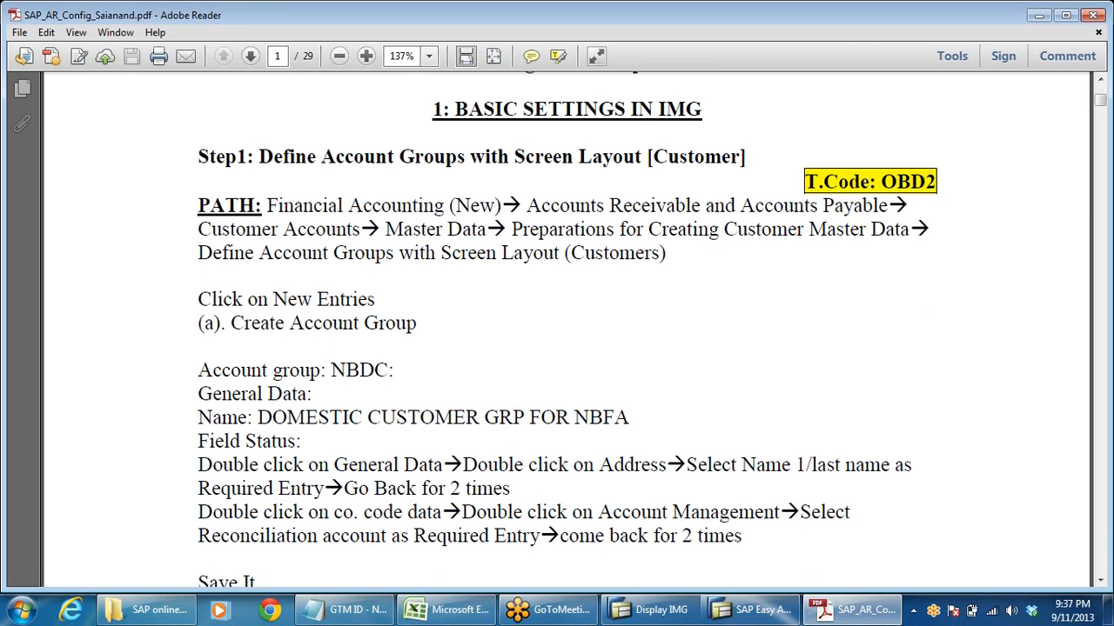
scroll(529, 418, down, 9)
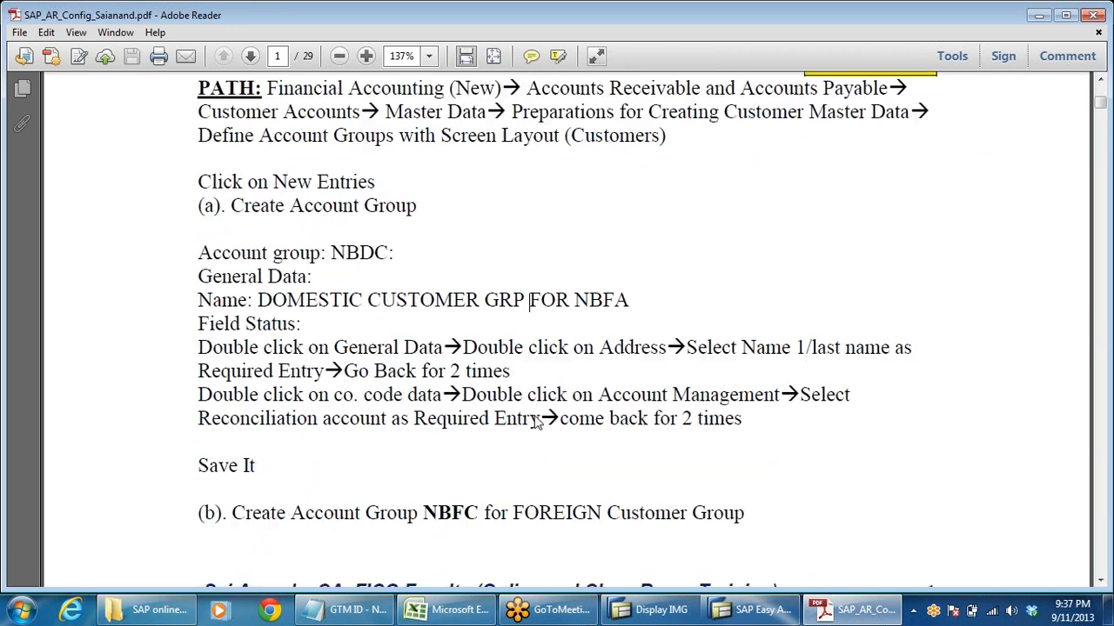
scroll(566, 348, down, 3)
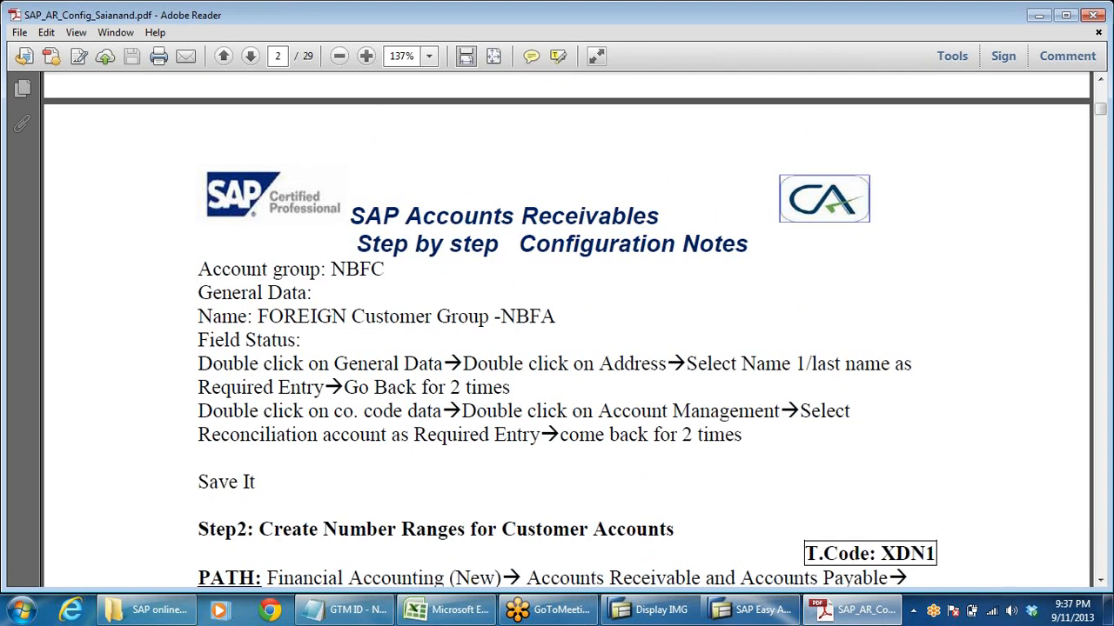
scroll(400, 392, up, 7)
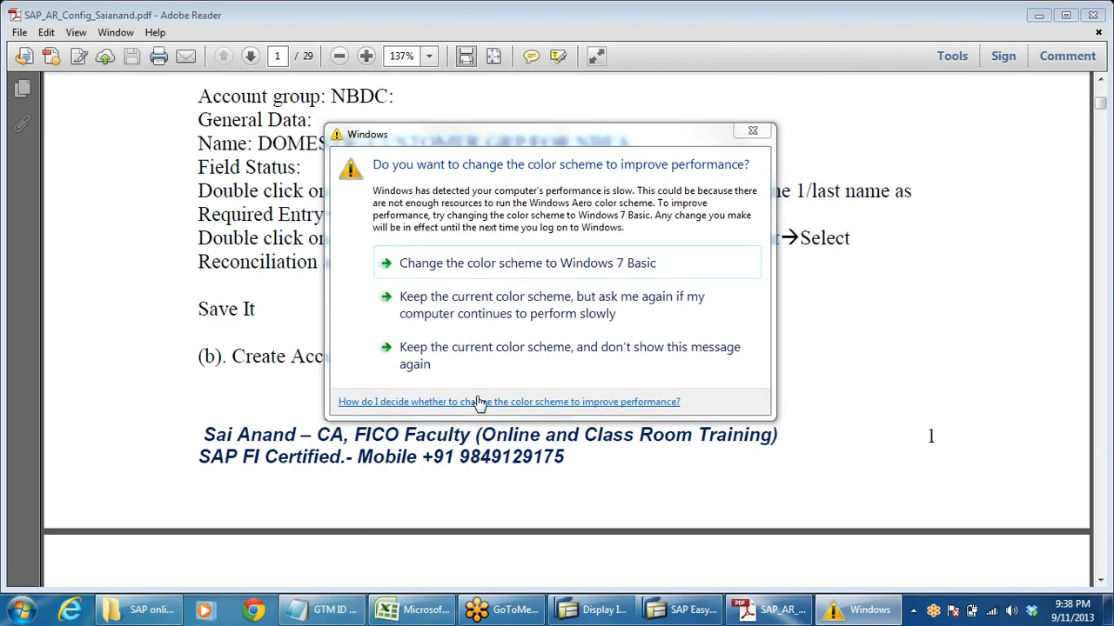
click(487, 348)
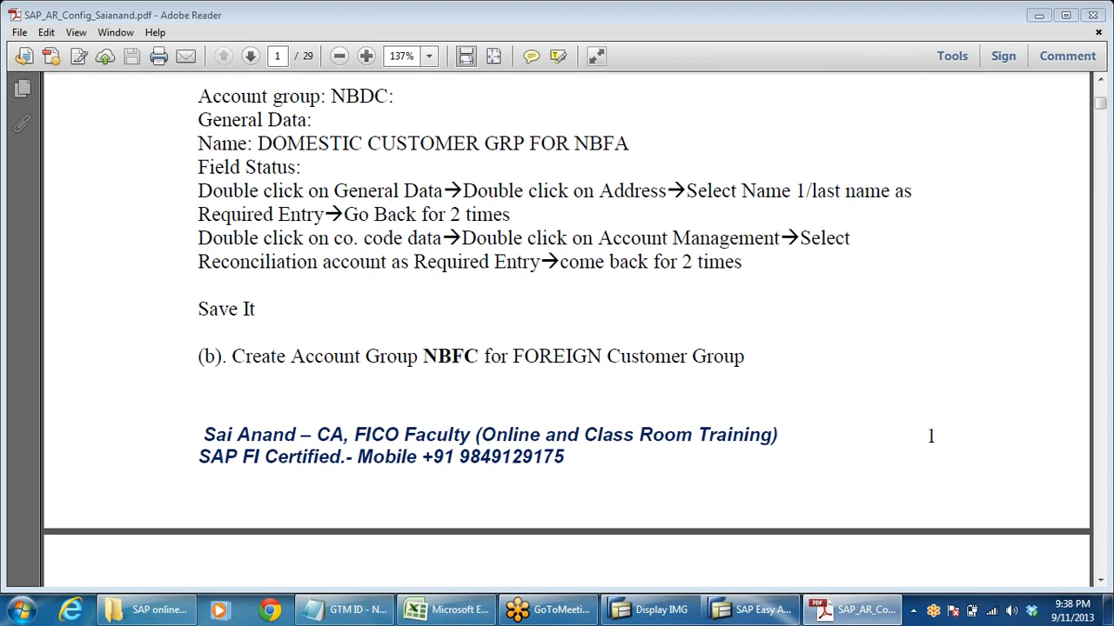
scroll(529, 143, up, 3)
scroll(529, 339, up, 1)
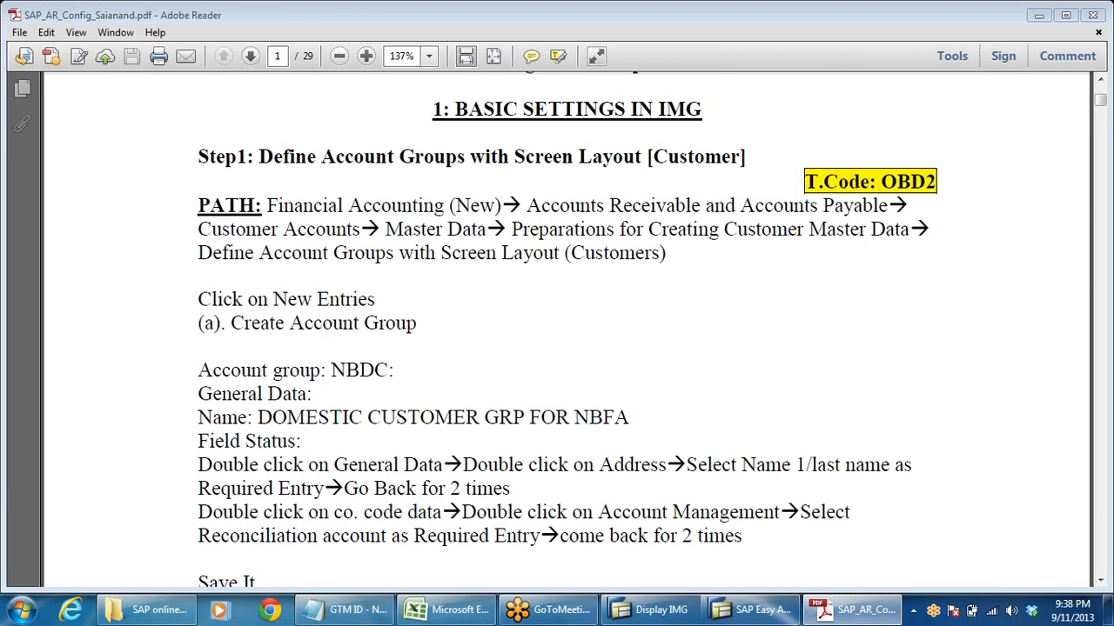
- Switch to SAP's Display IMG window and expand Financial Accounting (New) down to Accounts Receivable and Accounts Payable
click(642, 613)
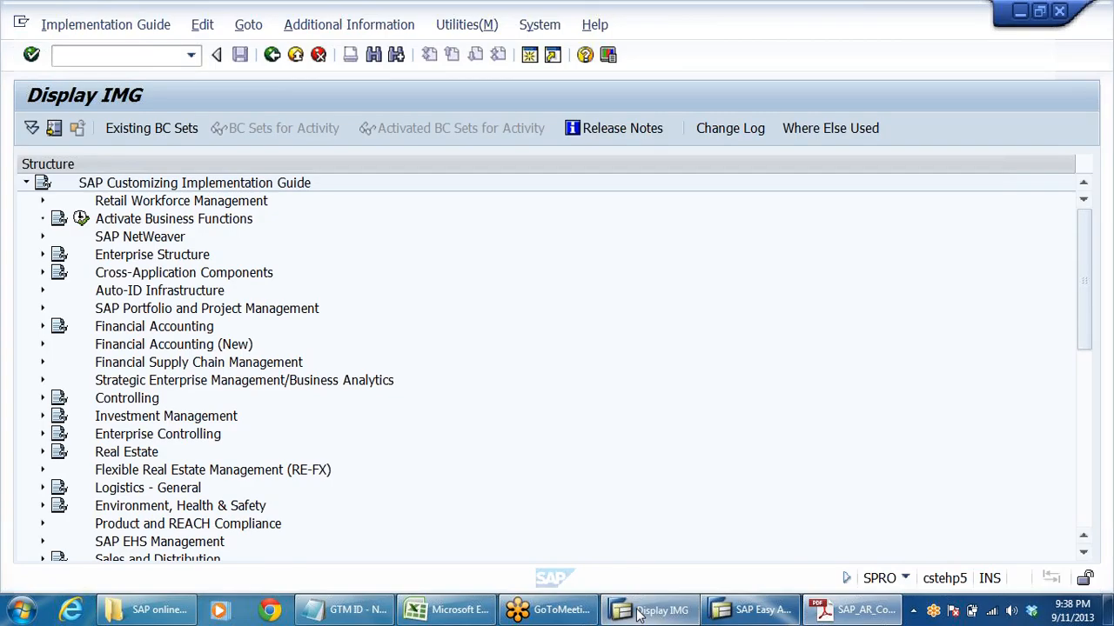
click(218, 345)
double_click(218, 346)
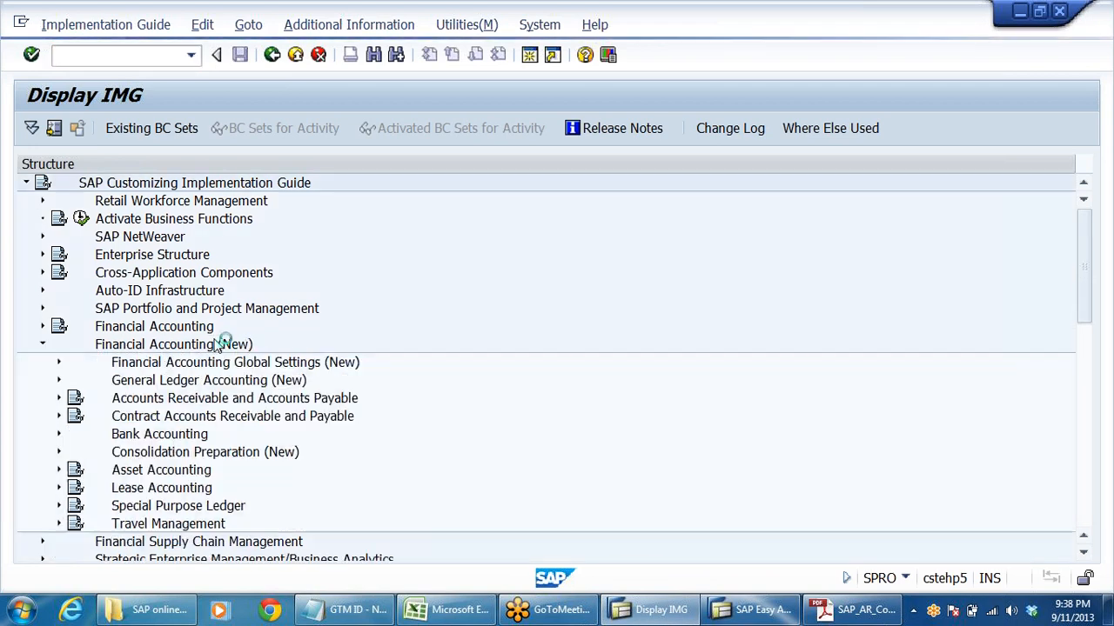
key(Down)
key(Down)
key(Down)
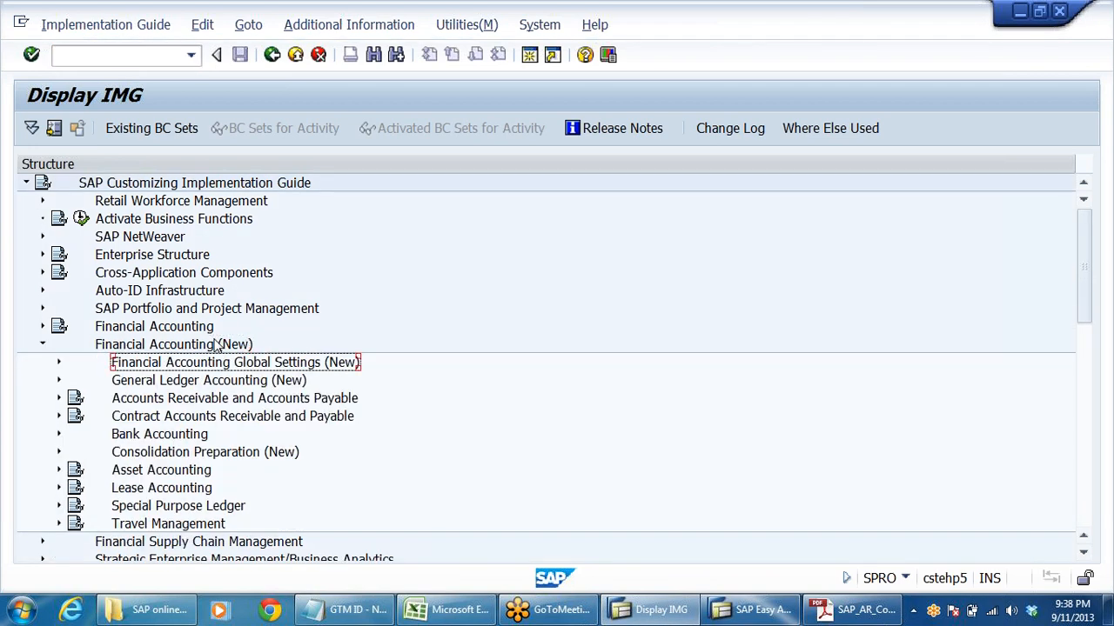
key(Right)
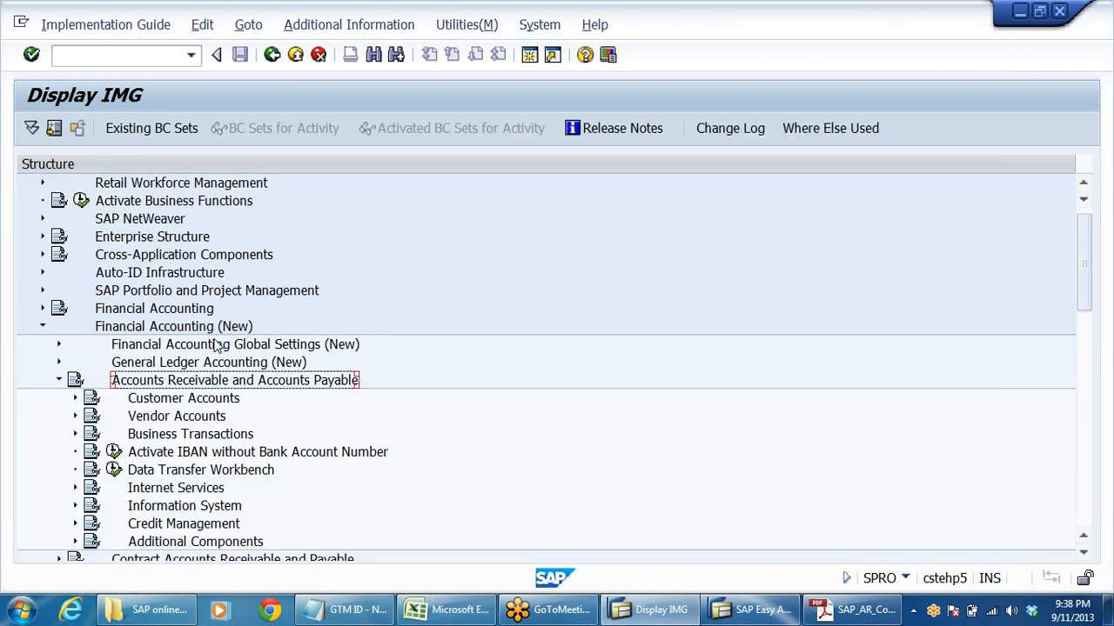
- Expand Customer Accounts, Master Data and Preparations for Creating Customer Master Data, and select Define Account Groups with Screen Layout (Customers)
key(Down)
key(Right)
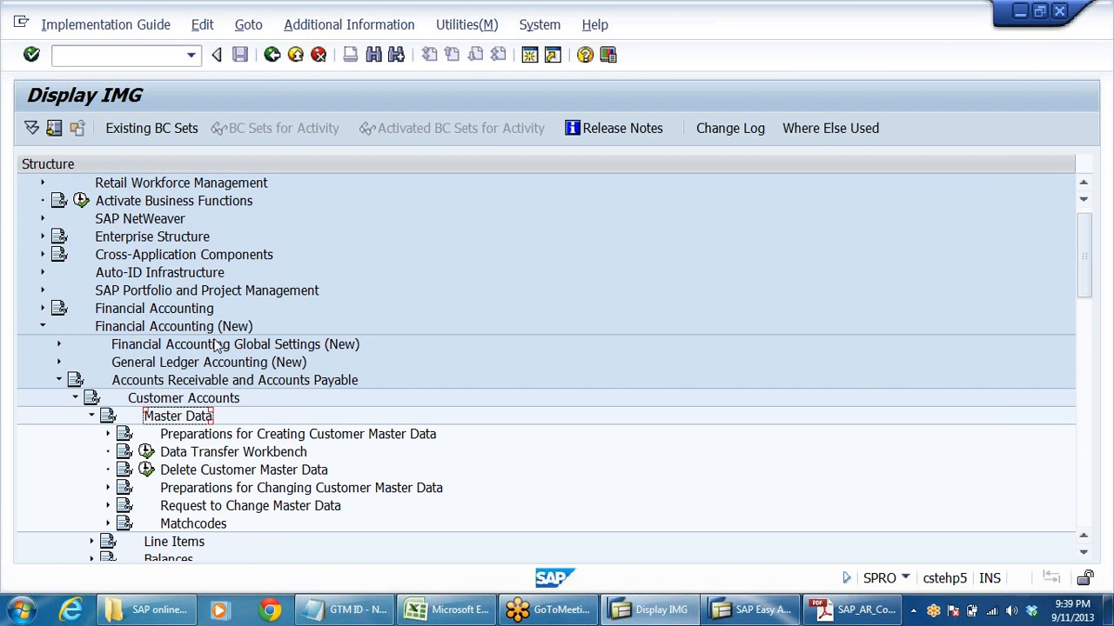
key(Down)
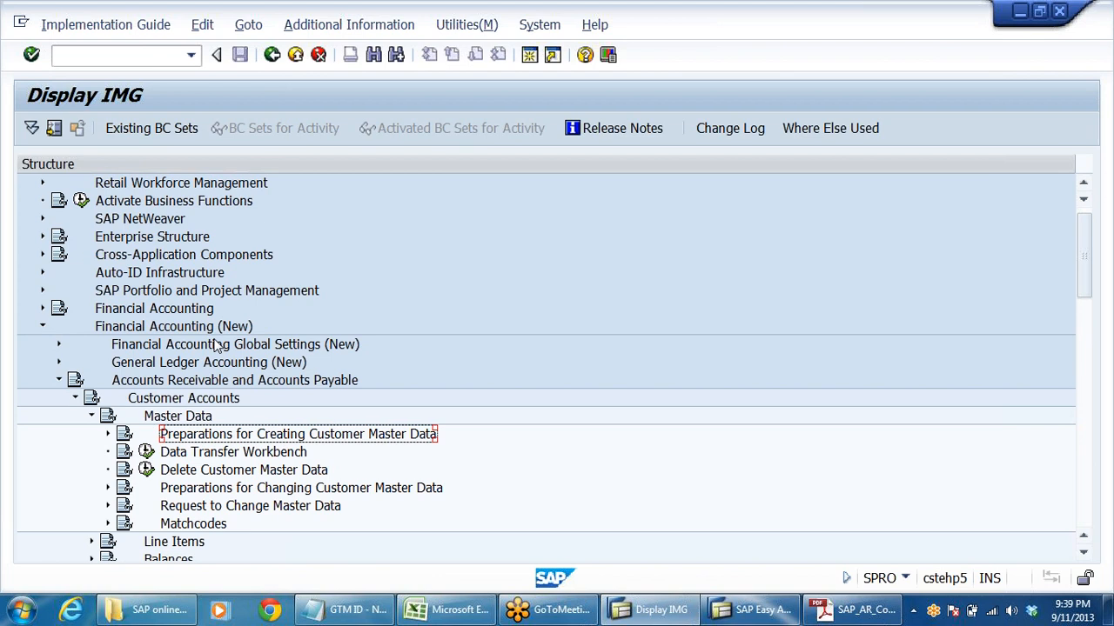
key(Right)
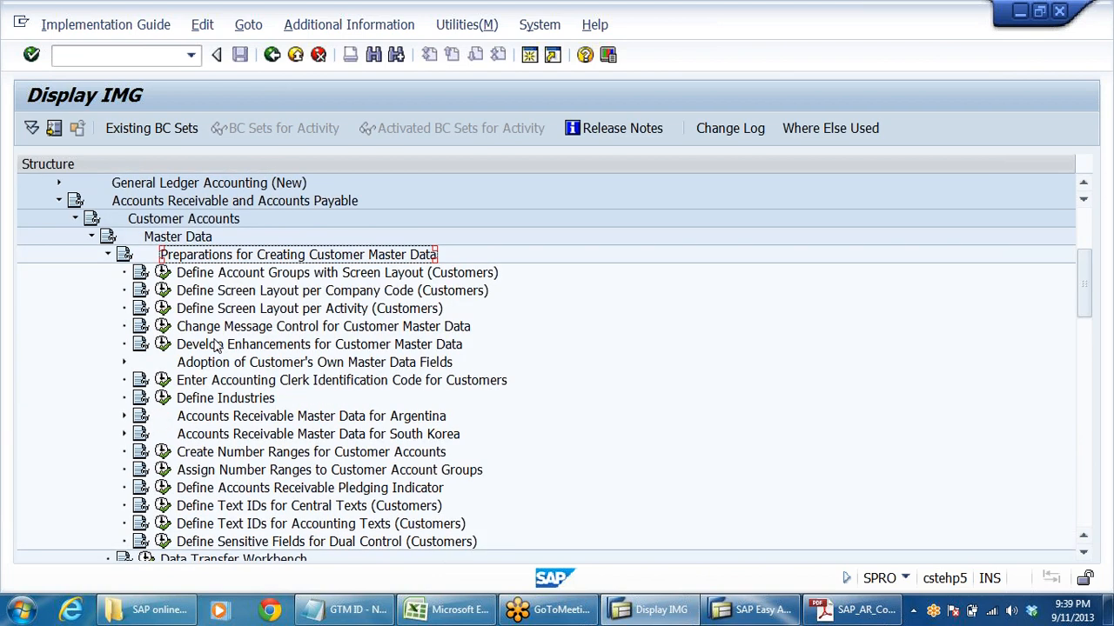
click(427, 275)
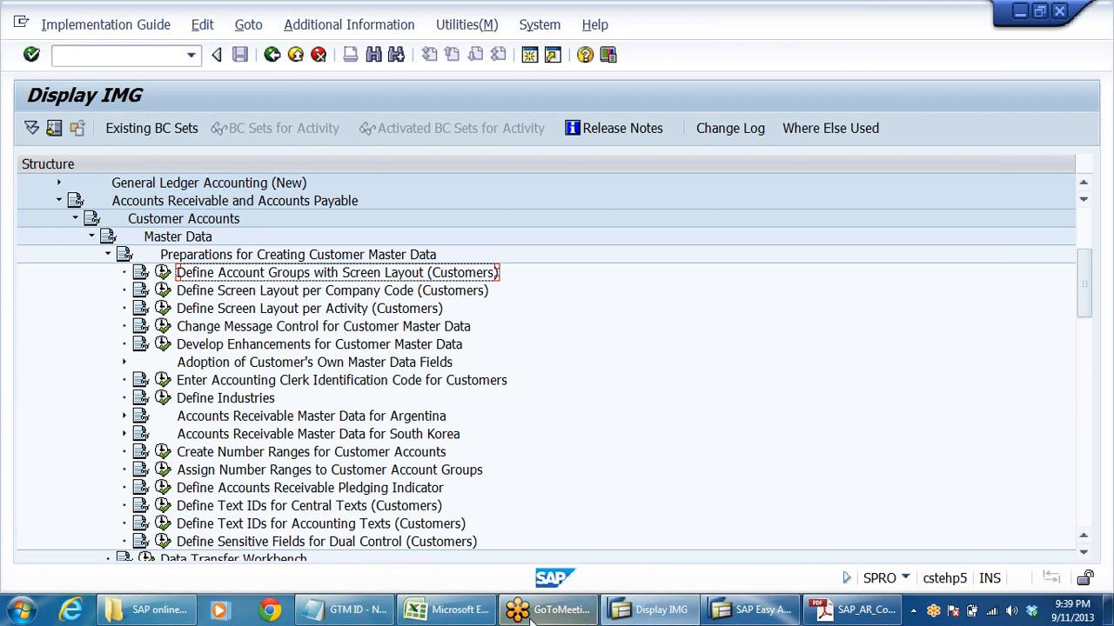
- Switch to the DRL_GRP workbook in Excel and review the planned domestic, foreign and miscellaneous customer account groups
click(448, 610)
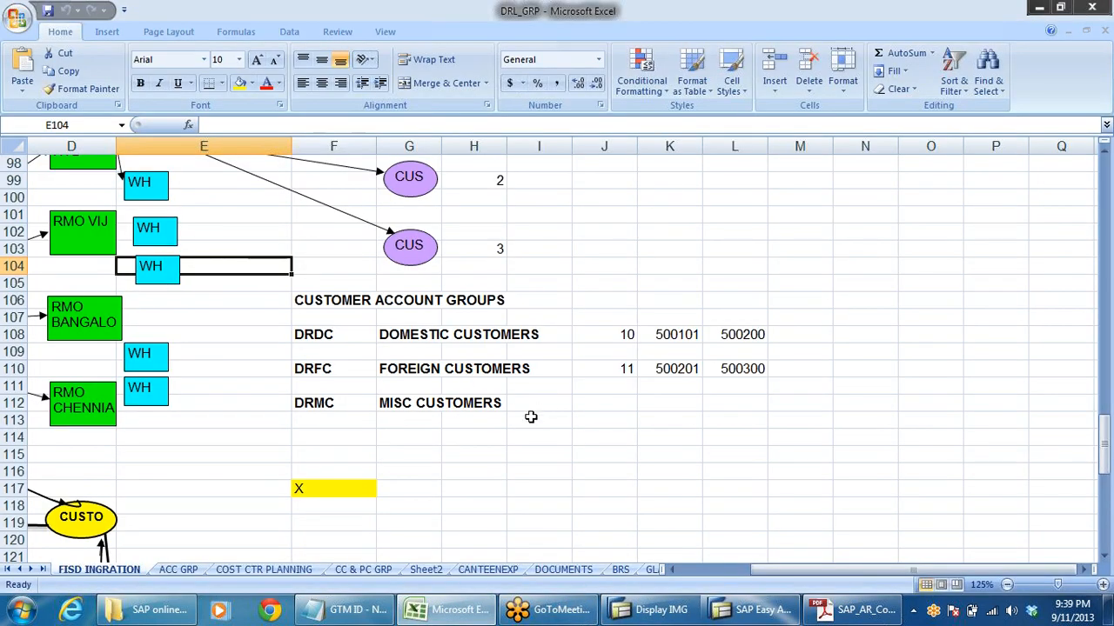
click(318, 336)
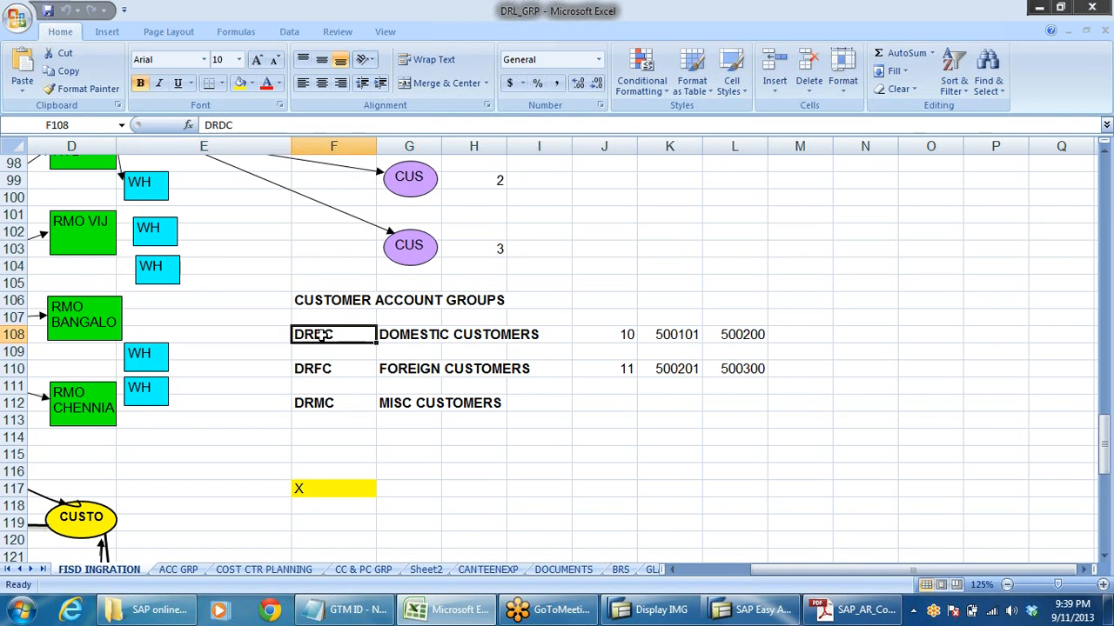
click(438, 339)
click(433, 369)
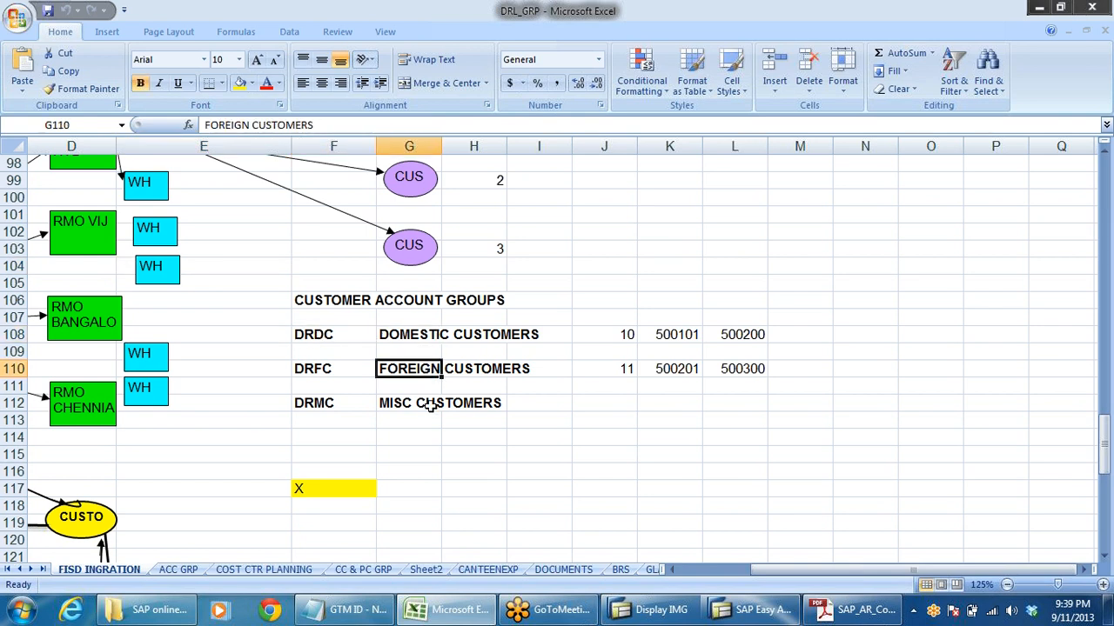
click(429, 406)
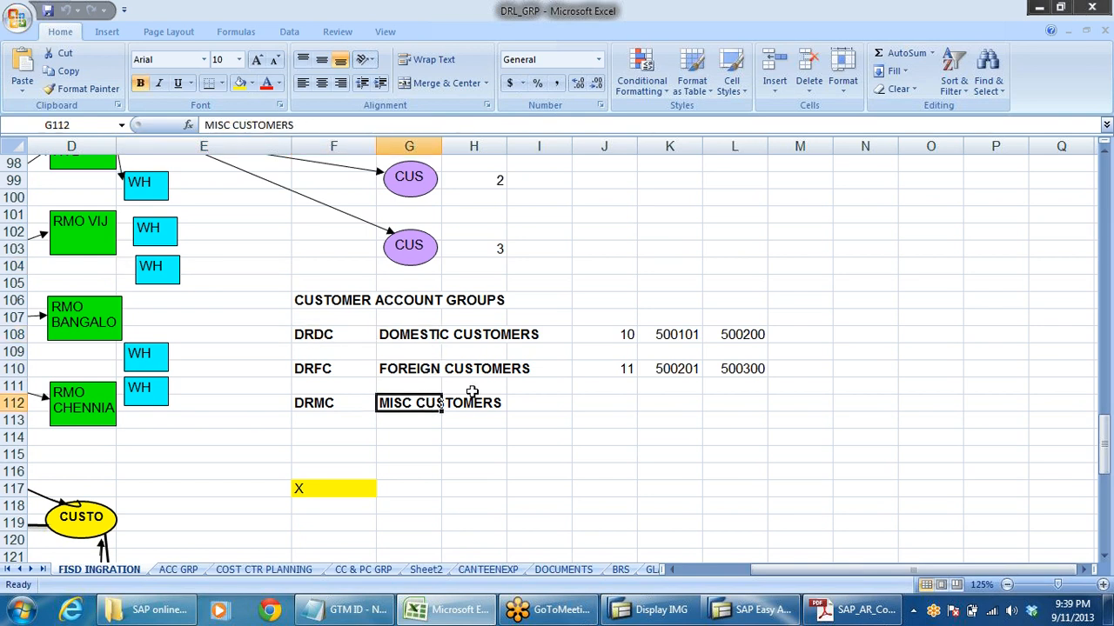
- Back in SAP, open the customer account groups activity, look up the groups starting with "dr", and return to the implementation guide
key(alt+Tab)
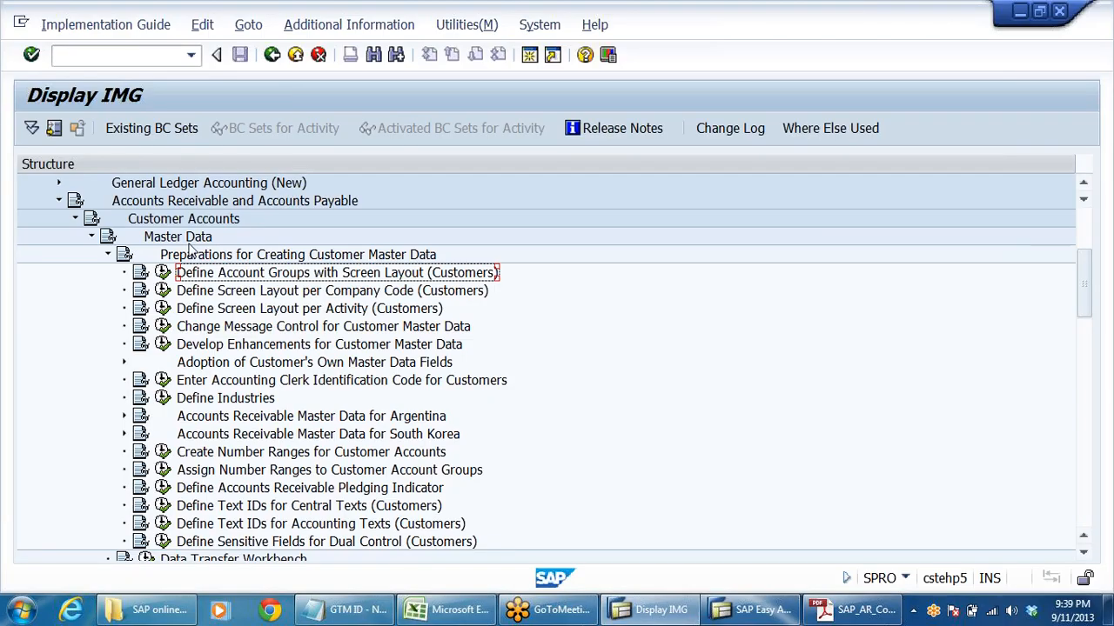
click(163, 273)
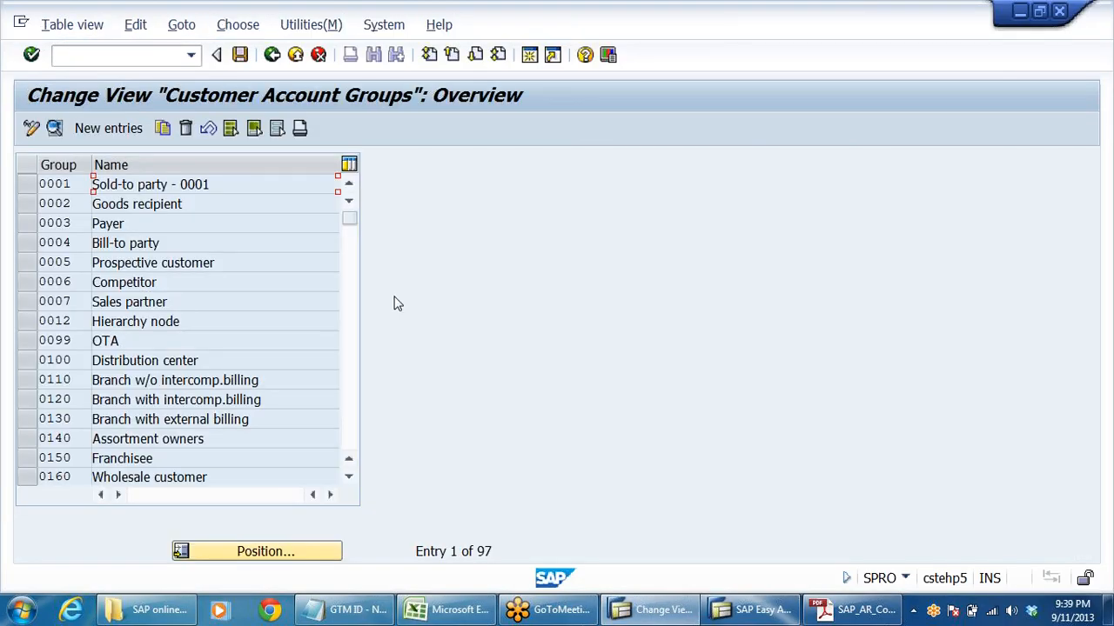
click(275, 550)
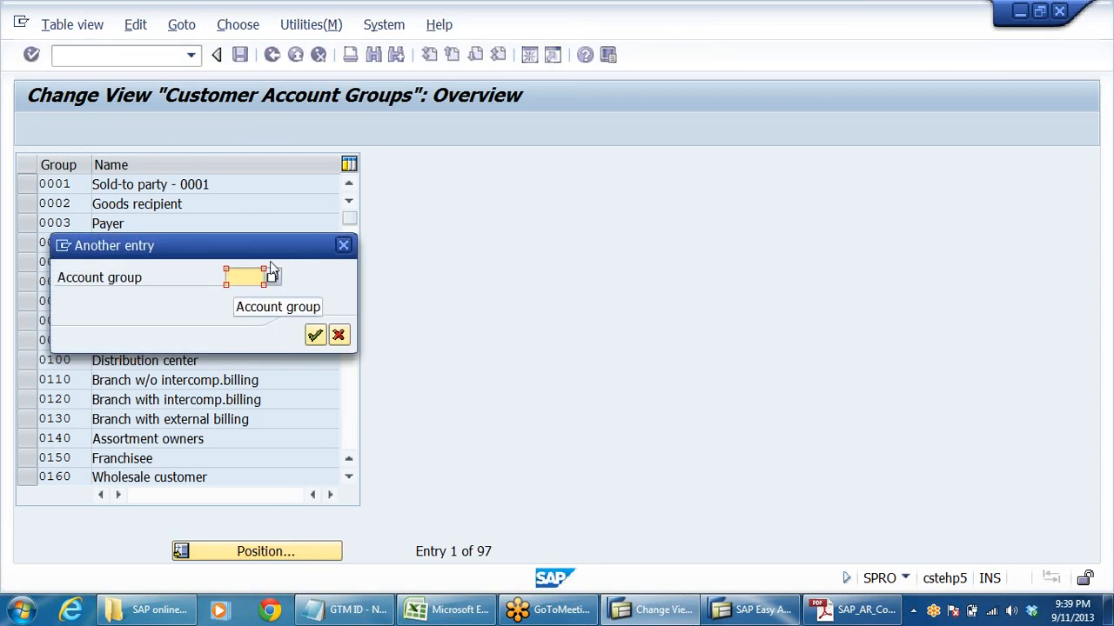
text(dr)
key(Return)
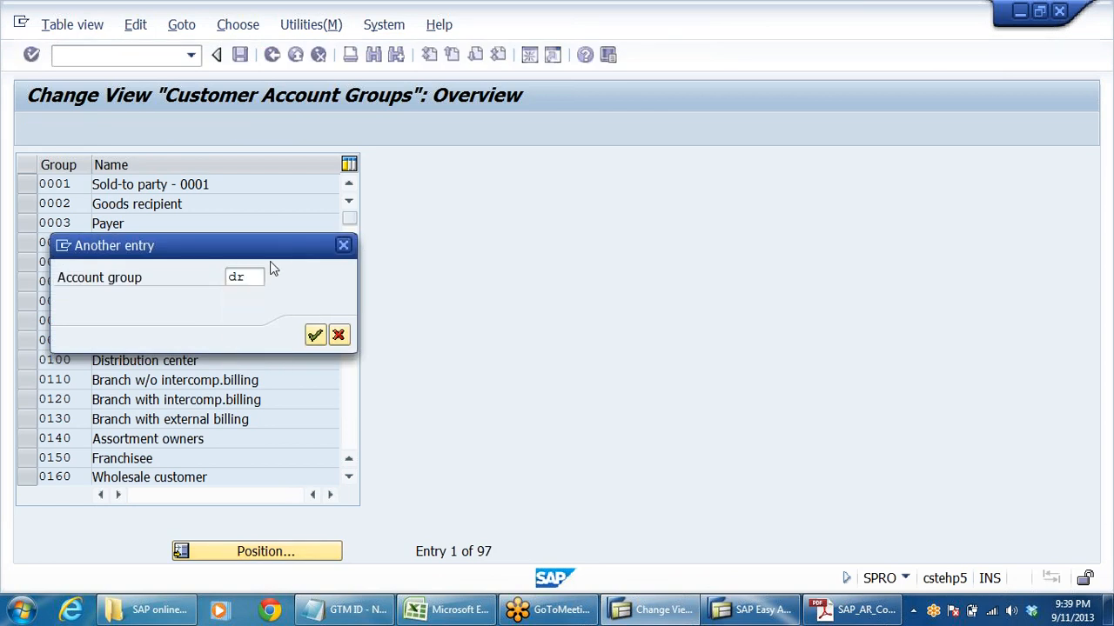
click(169, 185)
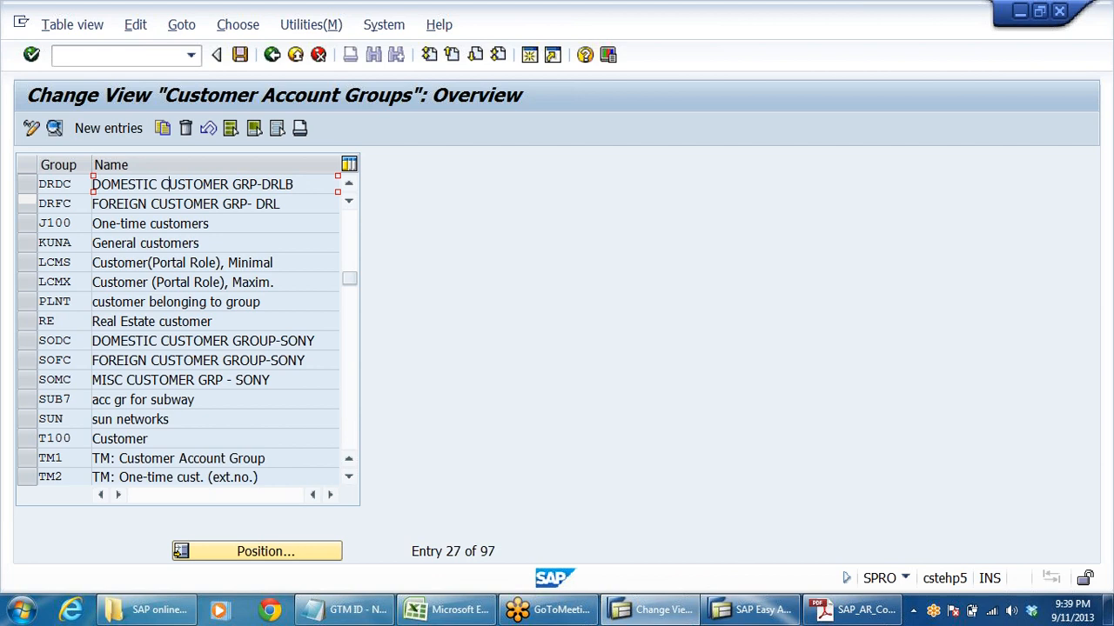
click(151, 203)
click(272, 55)
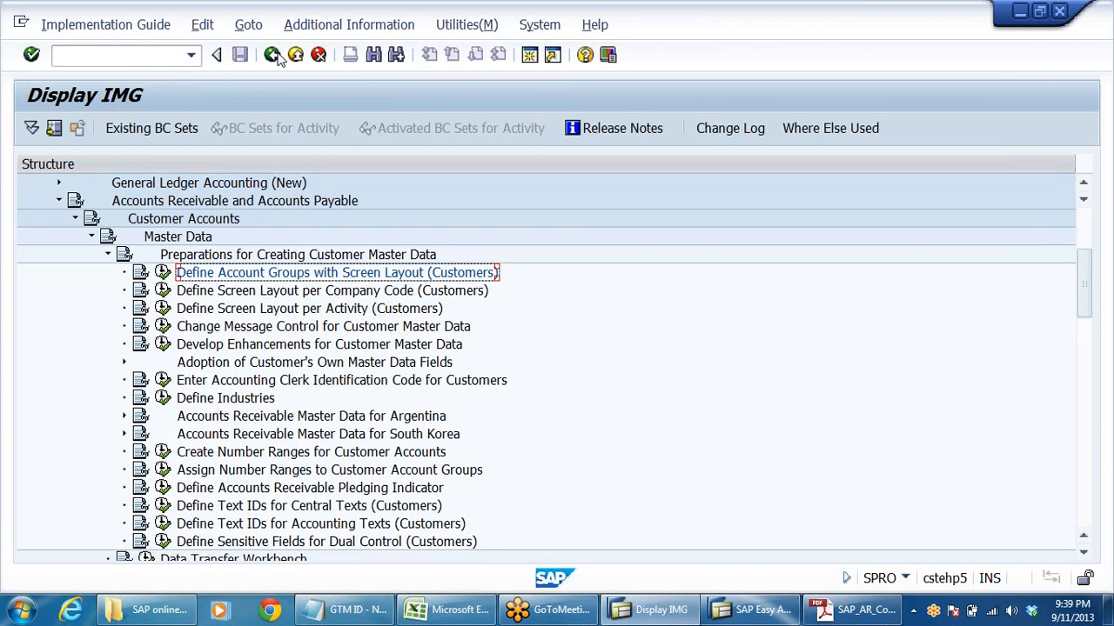
- Open Create Number Ranges for Customer Accounts in change mode, look over the customer number range intervals, and return to the implementation guide
scroll(261, 426, down, 1)
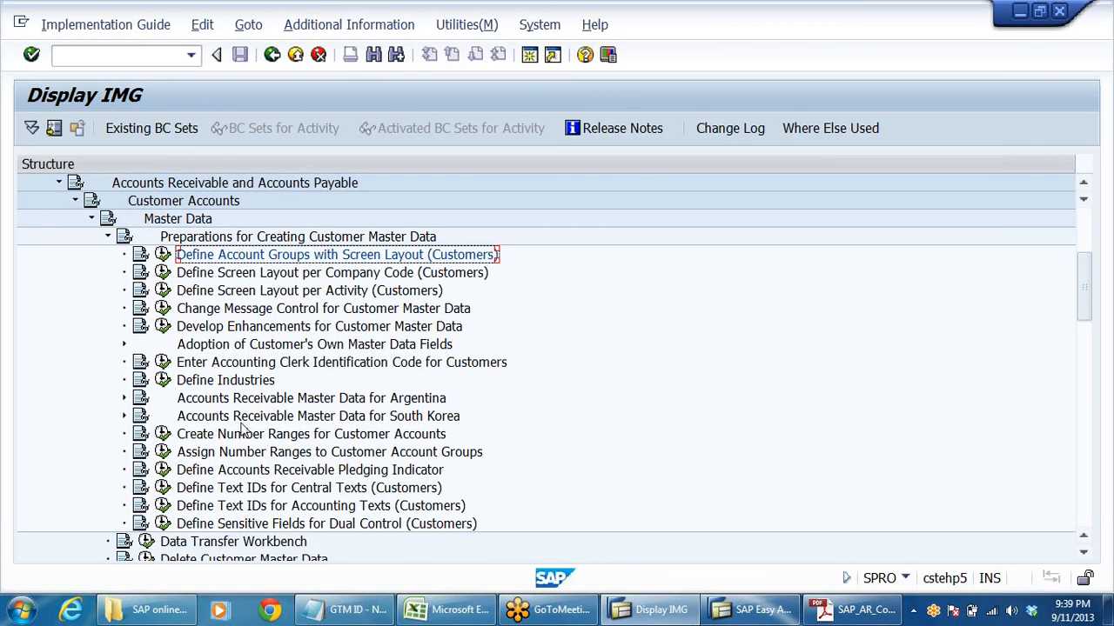
click(324, 437)
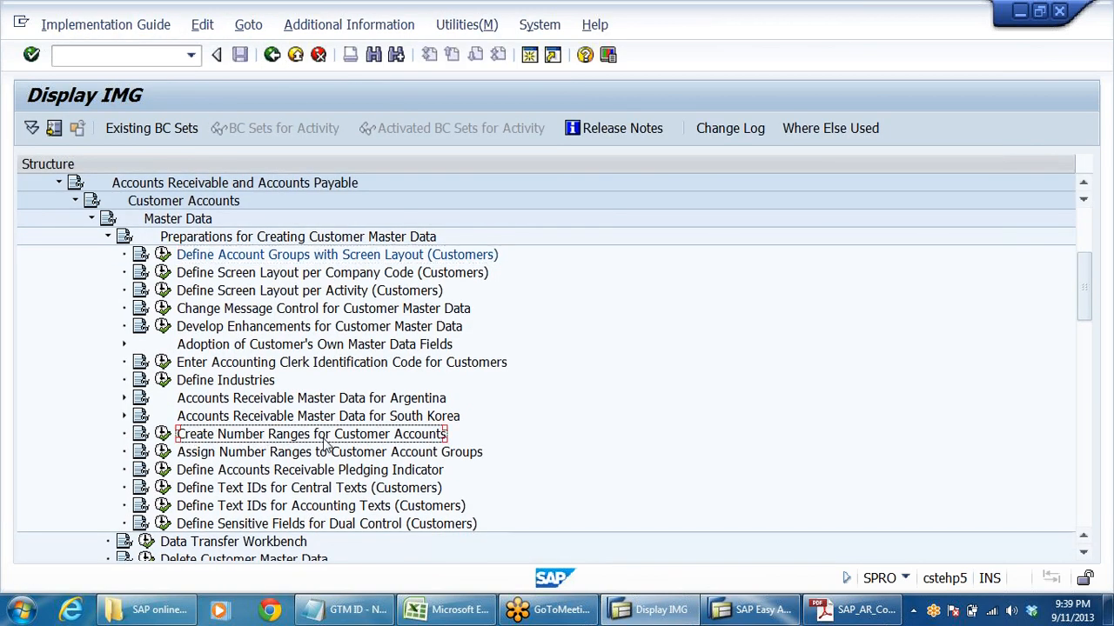
click(164, 435)
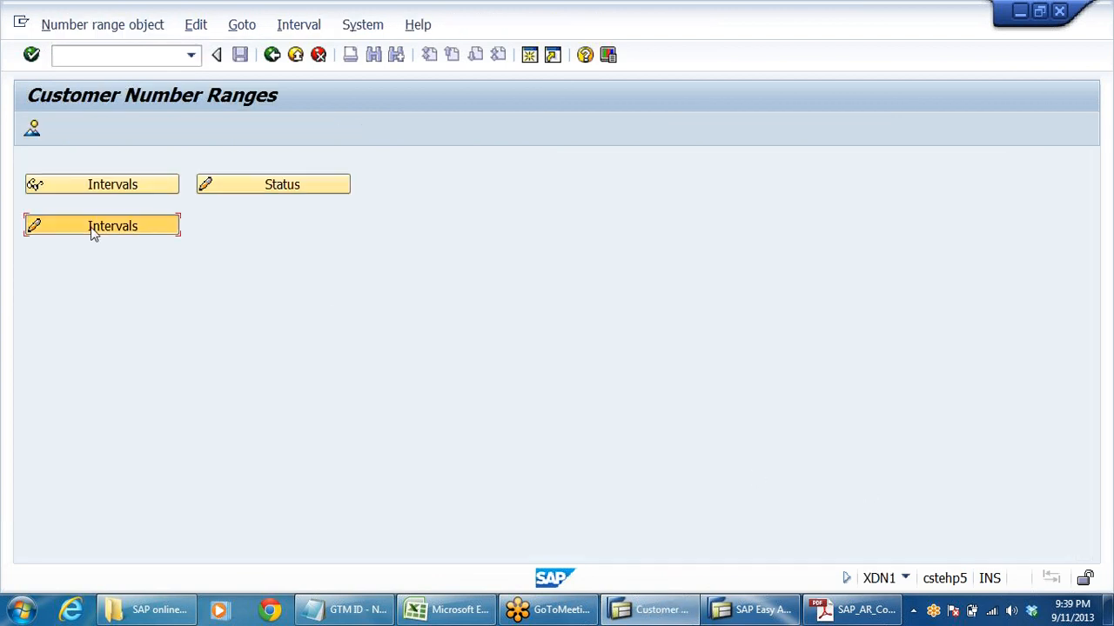
click(94, 228)
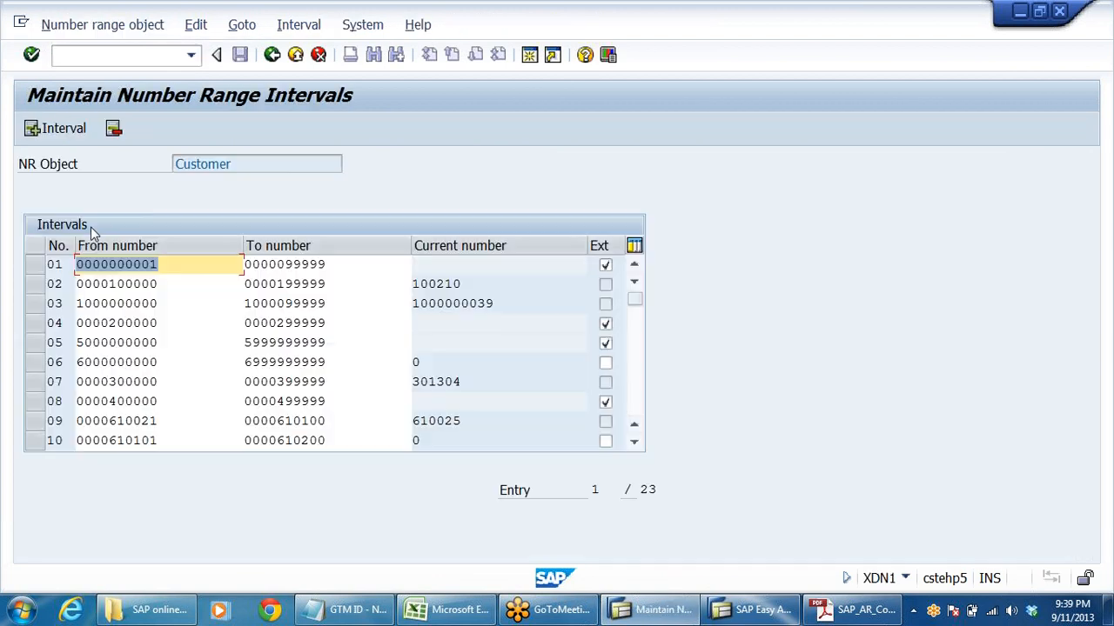
click(272, 55)
click(273, 54)
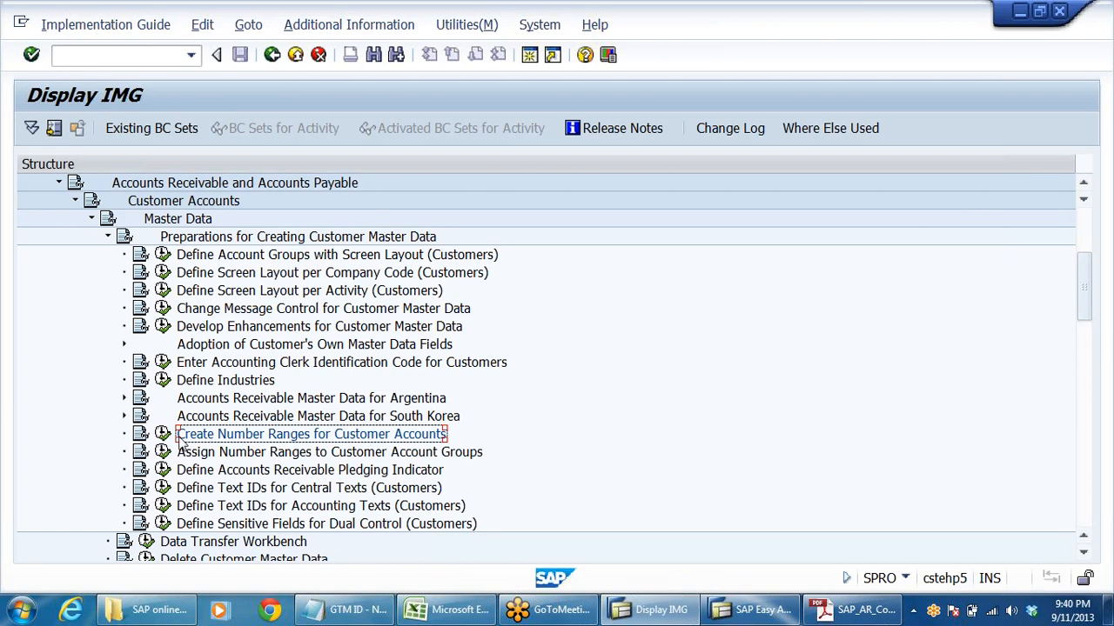
- Open Assign Number Ranges to Customer Account Groups, check the planned domestic customer range in Excel's DRL_GRP workbook, and switch back to SAP
click(214, 454)
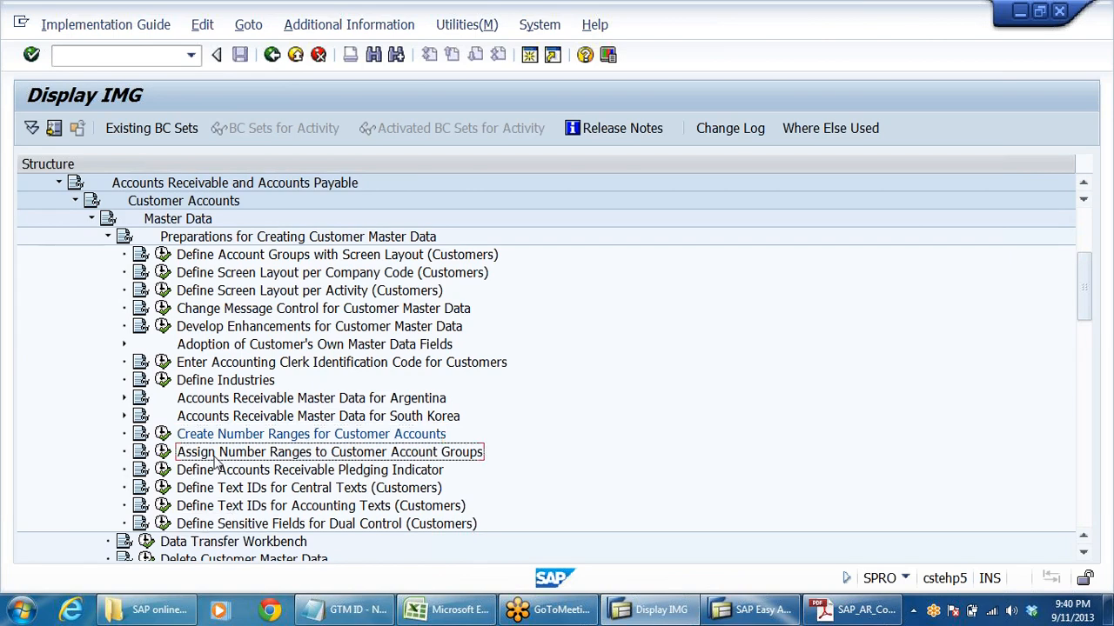
click(162, 453)
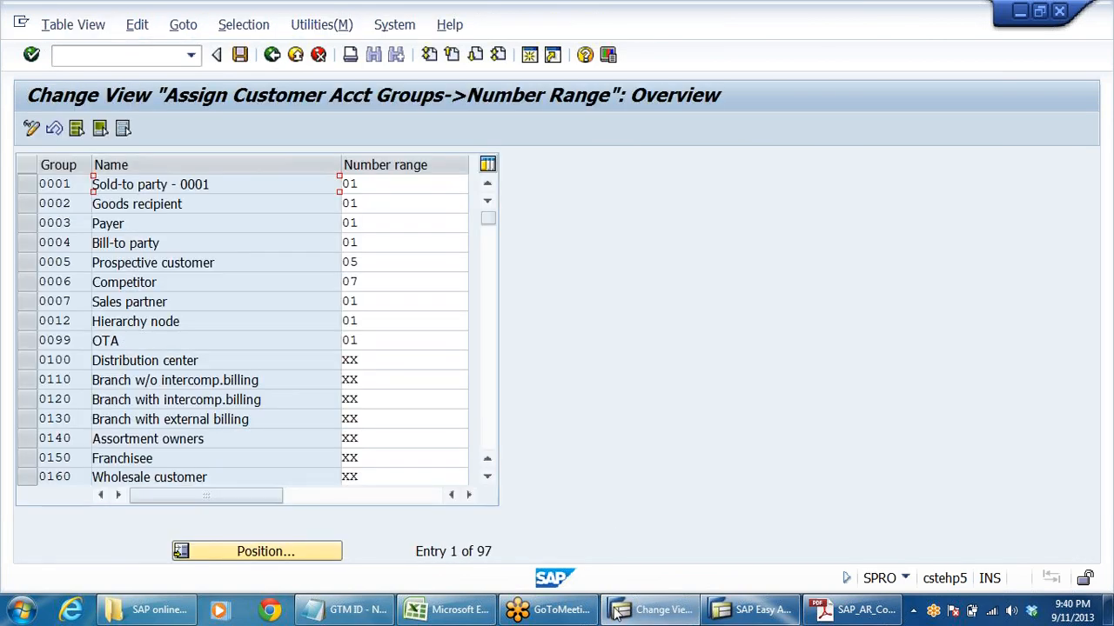
click(448, 610)
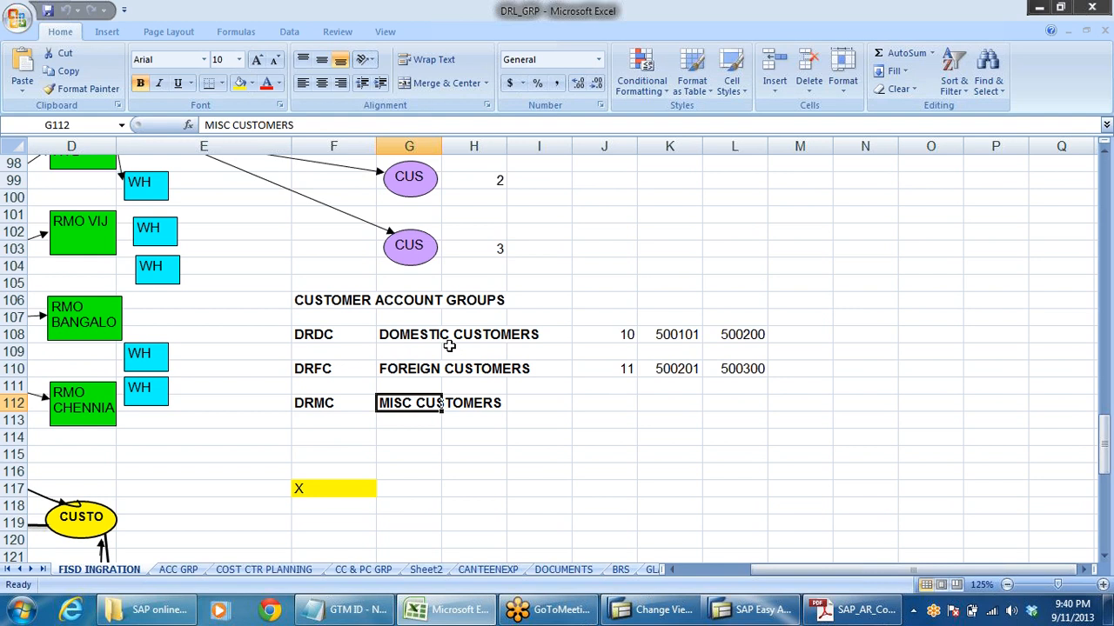
click(383, 336)
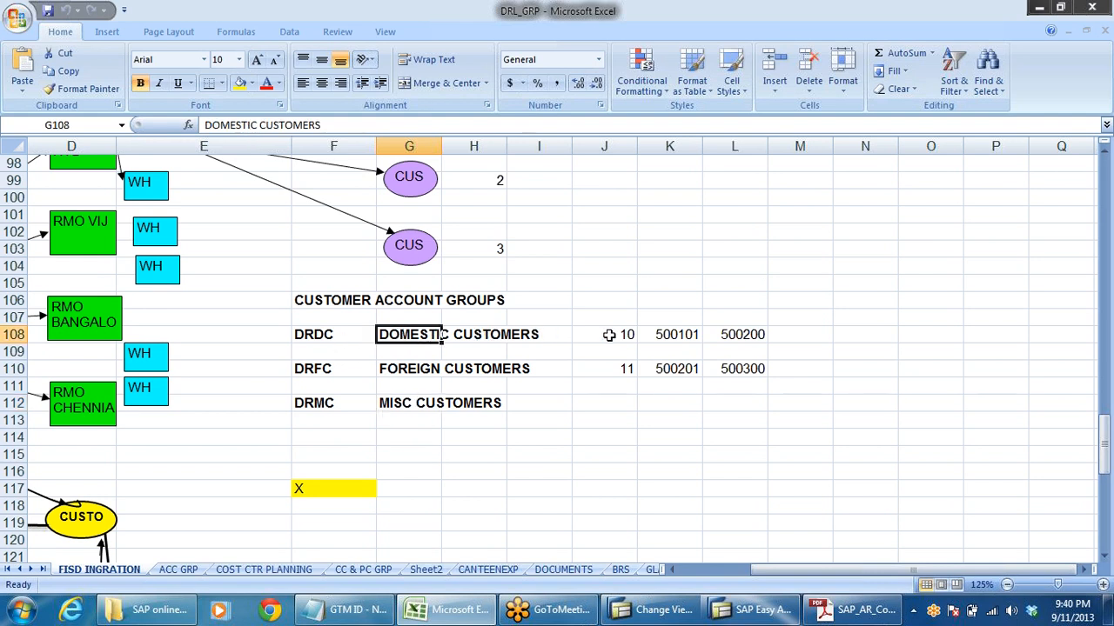
key(alt+Tab)
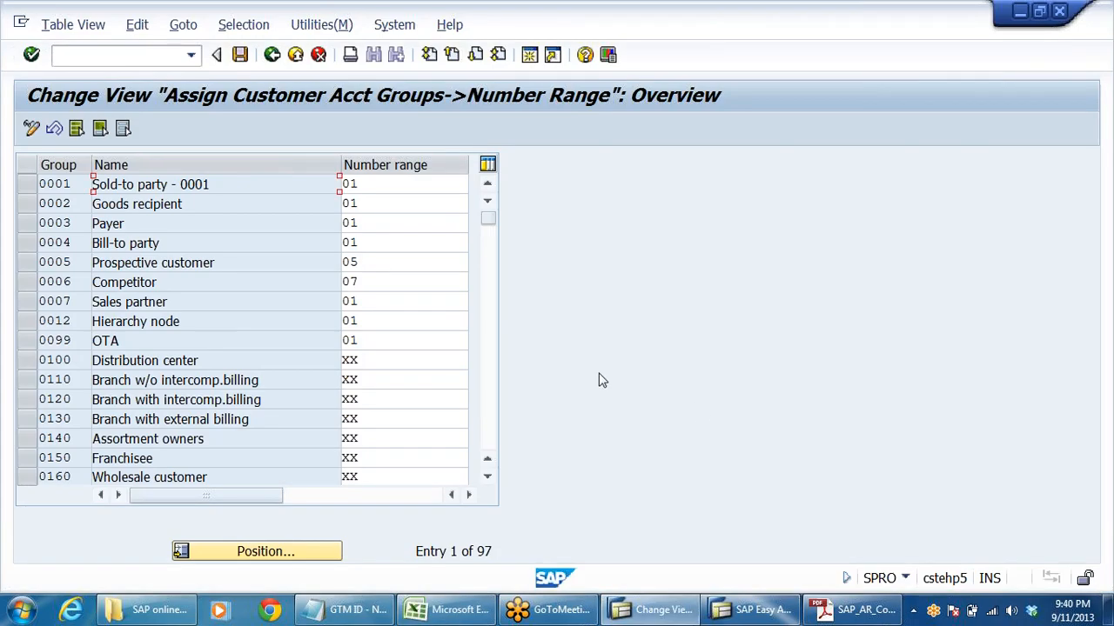
- Find the domestic customer group DRDC in the list of account group number range assignments
scroll(200, 370, down, 6)
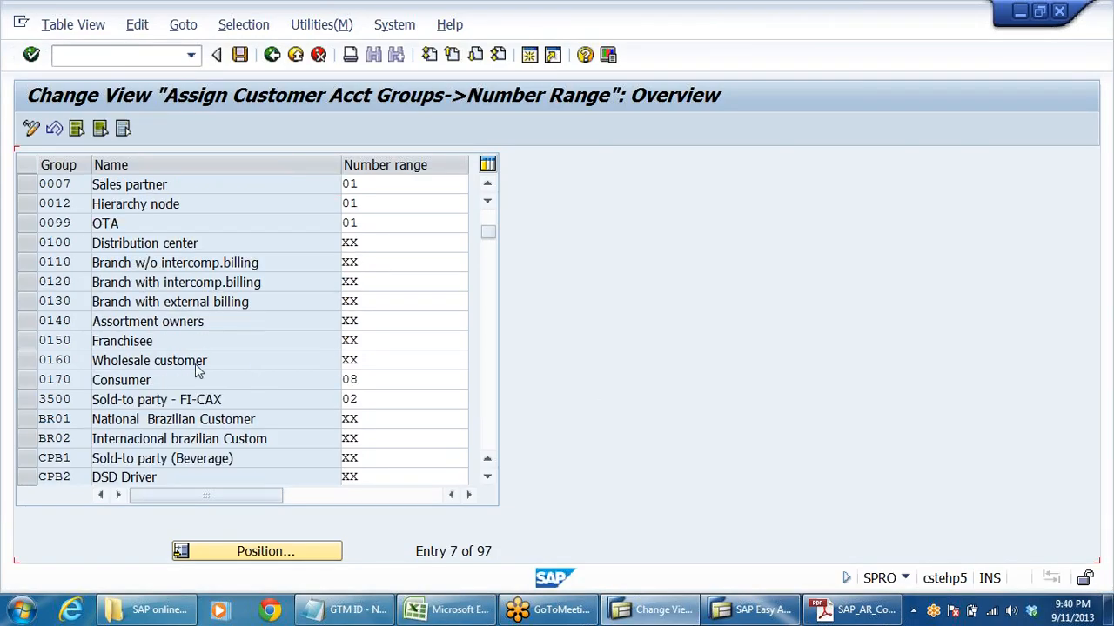
scroll(200, 370, down, 3)
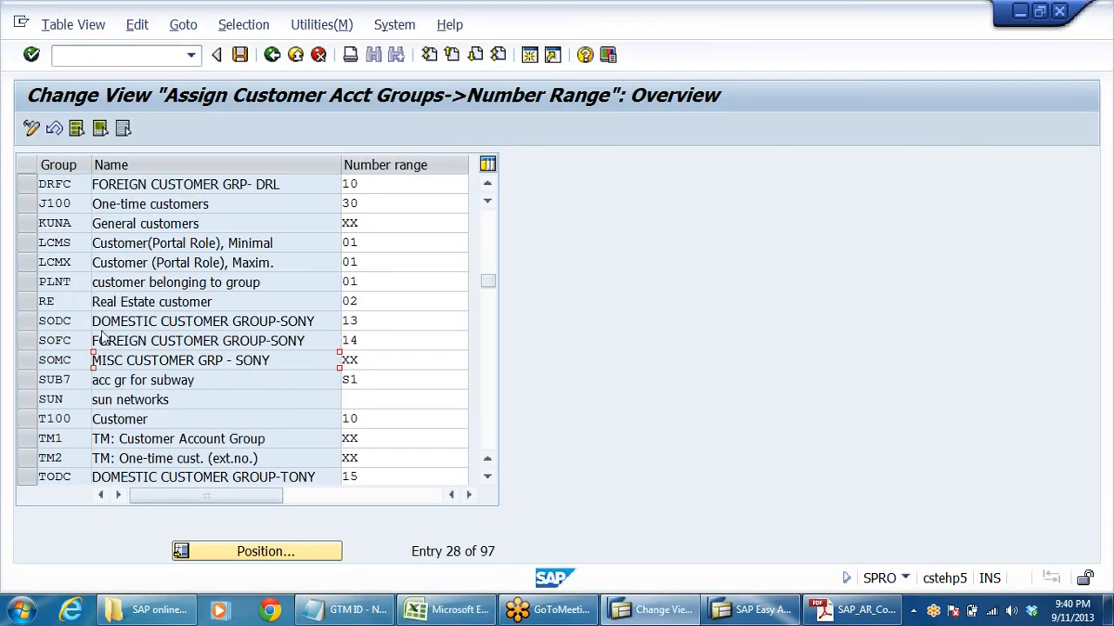
scroll(190, 387, down, 1)
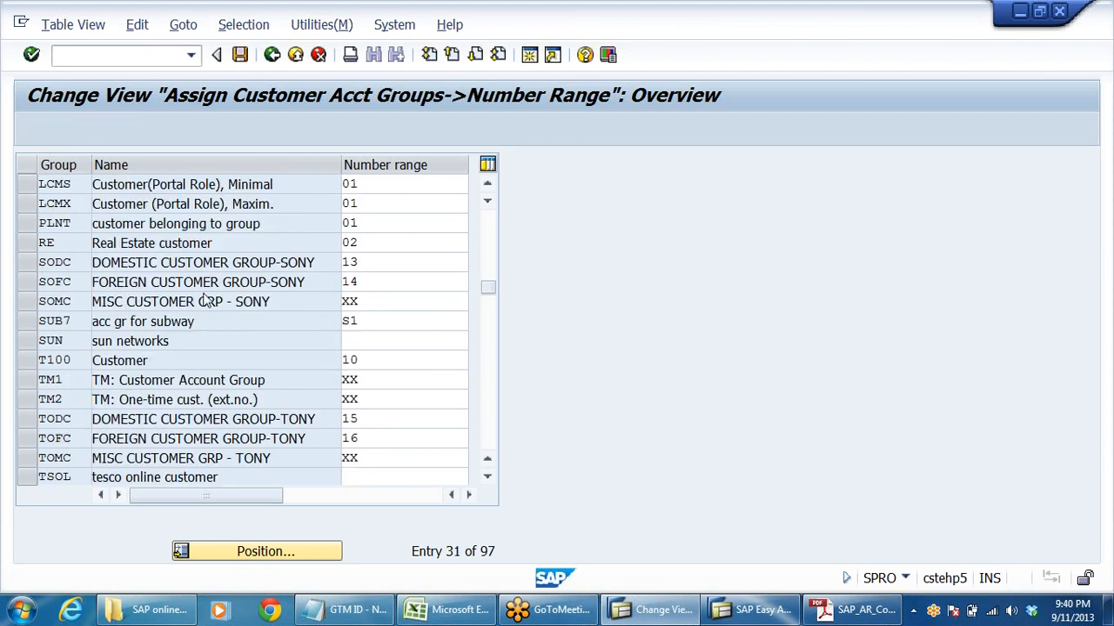
scroll(209, 302, up, 1)
scroll(209, 301, up, 1)
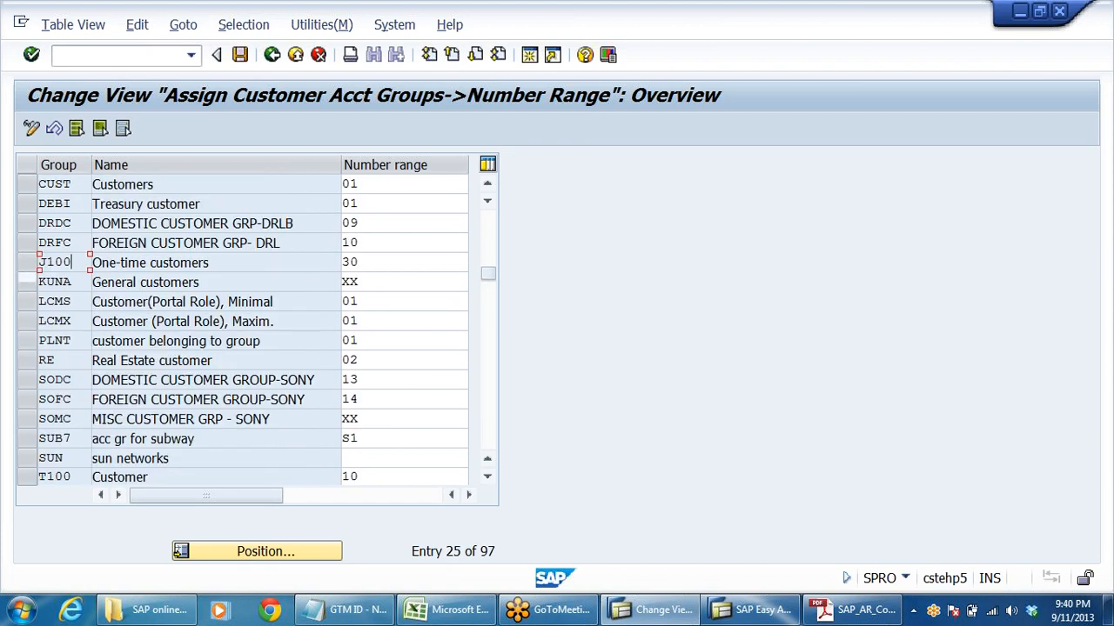
click(71, 223)
key(Tab)
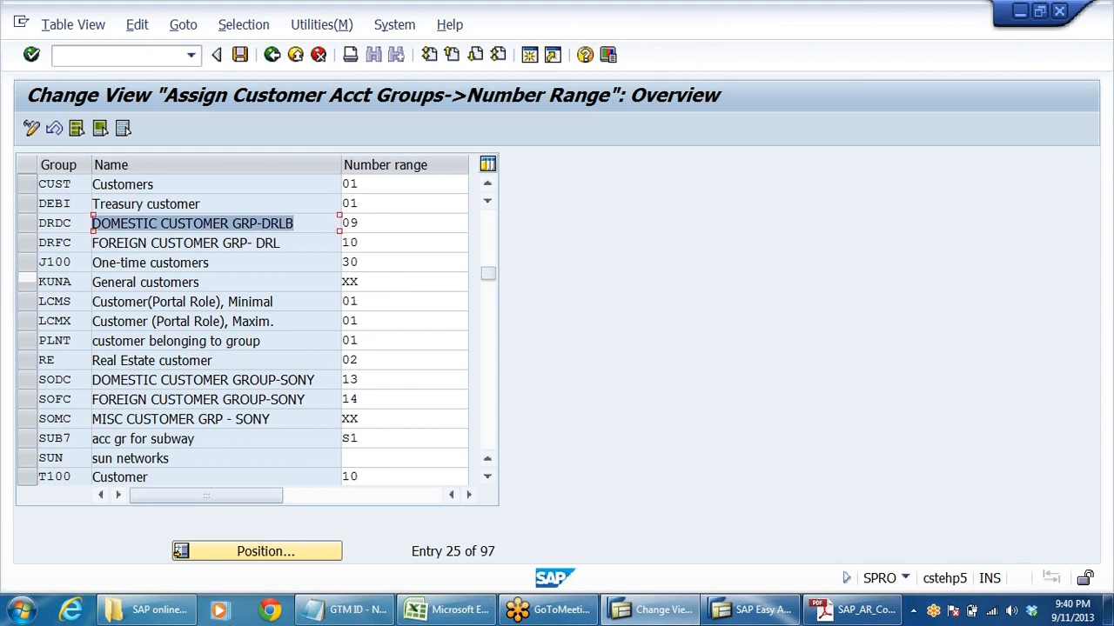
- Check the number ranges assigned to customer groups DRDC and DRFC, and exit the assignment view
click(136, 283)
drag(274, 244, 93, 244)
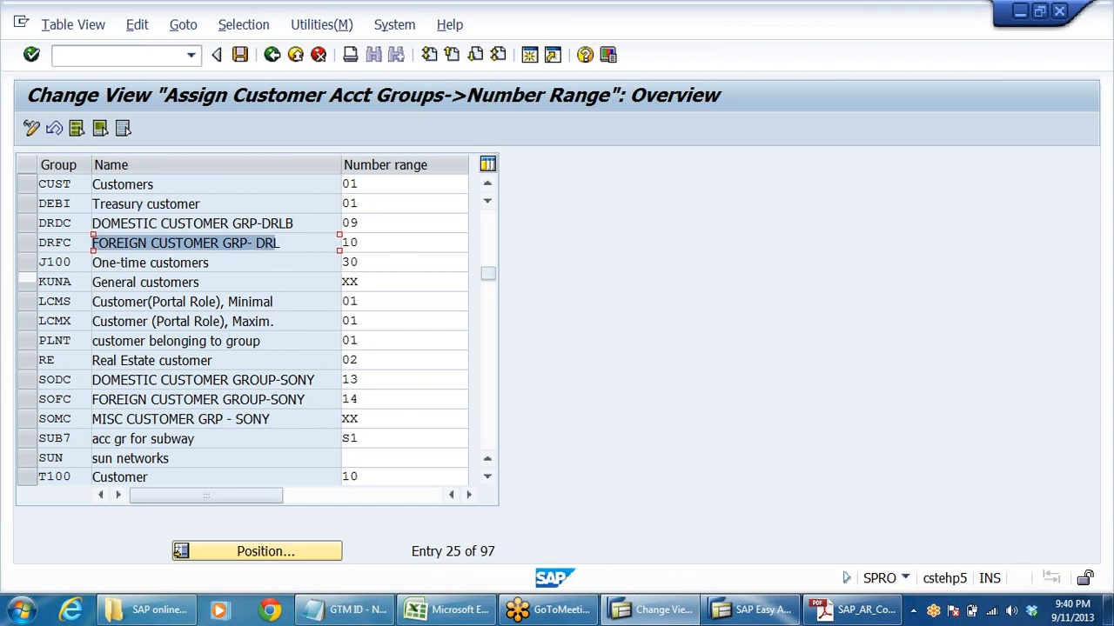
click(280, 244)
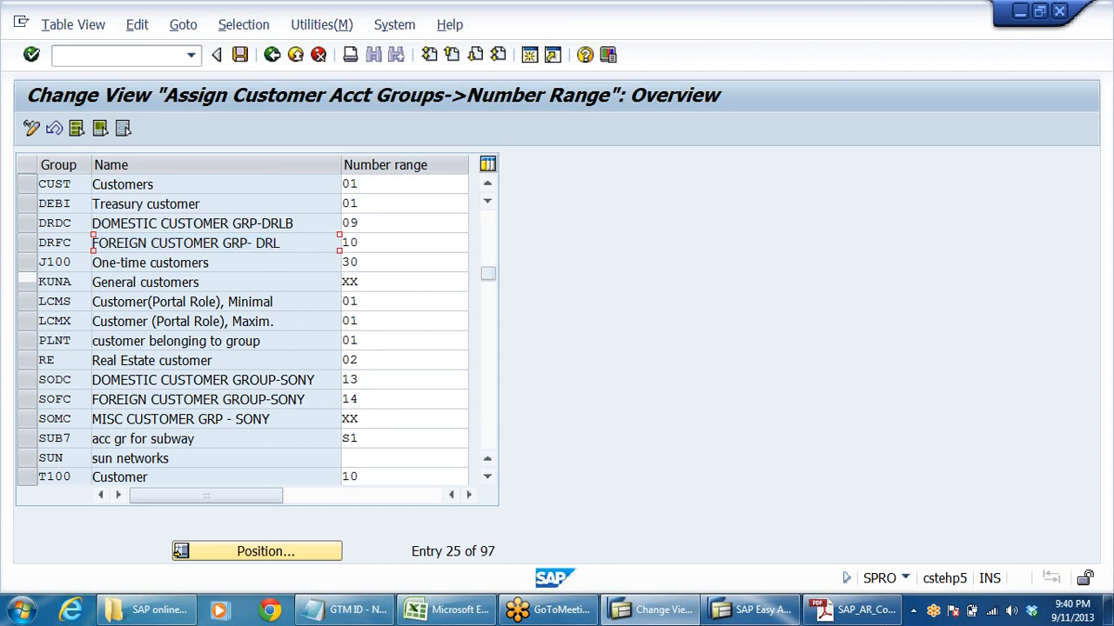
drag(345, 224, 473, 223)
drag(343, 244, 360, 244)
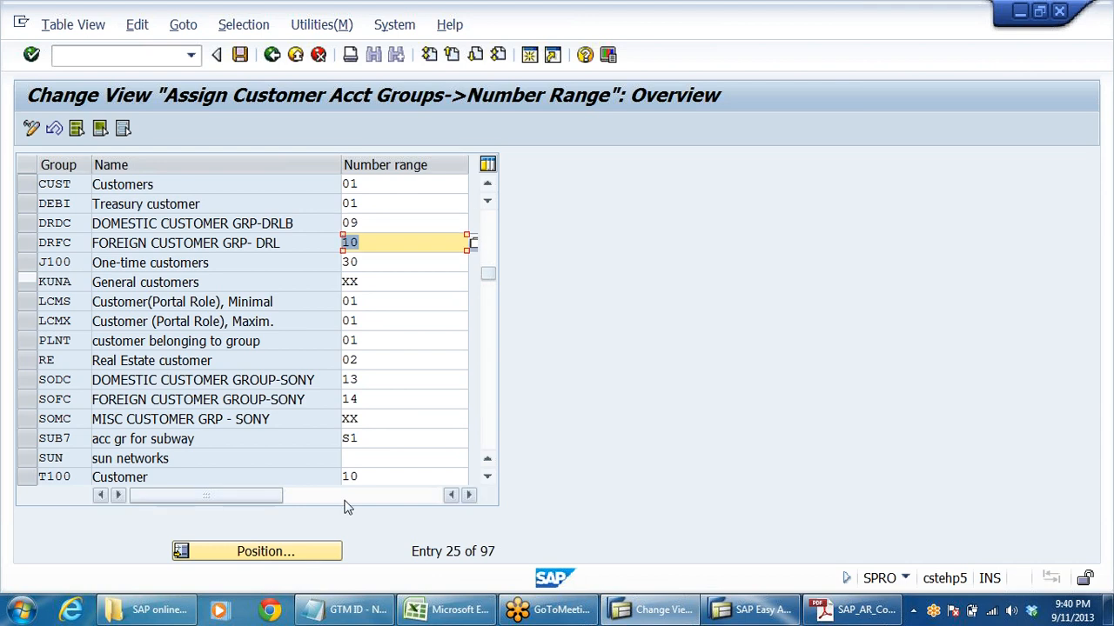
click(296, 55)
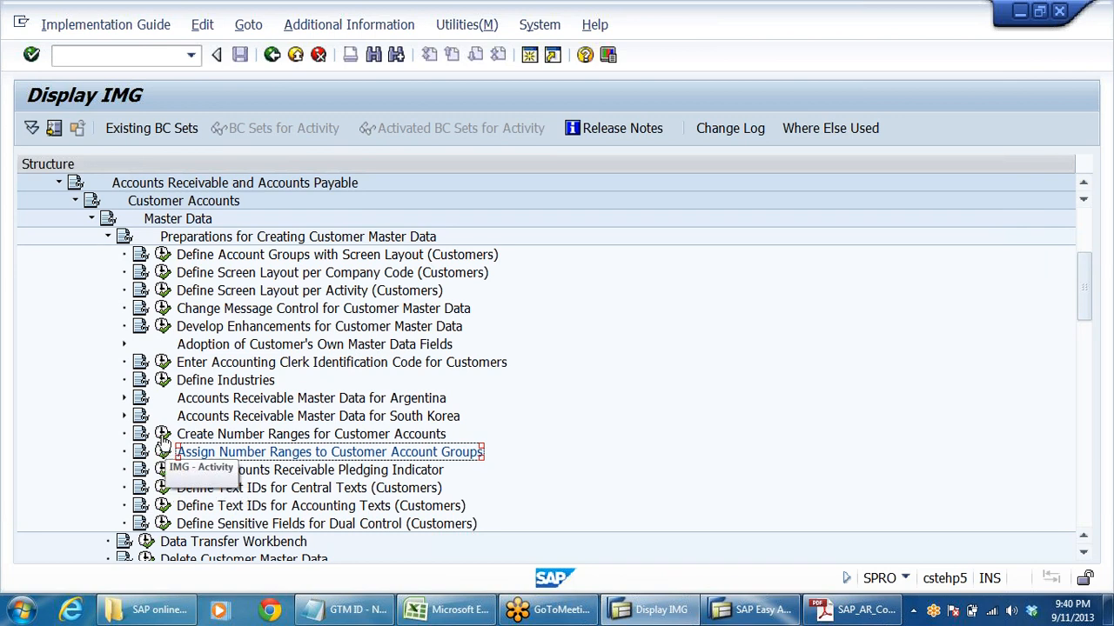
- Reopen the customer number range intervals for maintenance, review them, and go back to the IMG structure
click(162, 434)
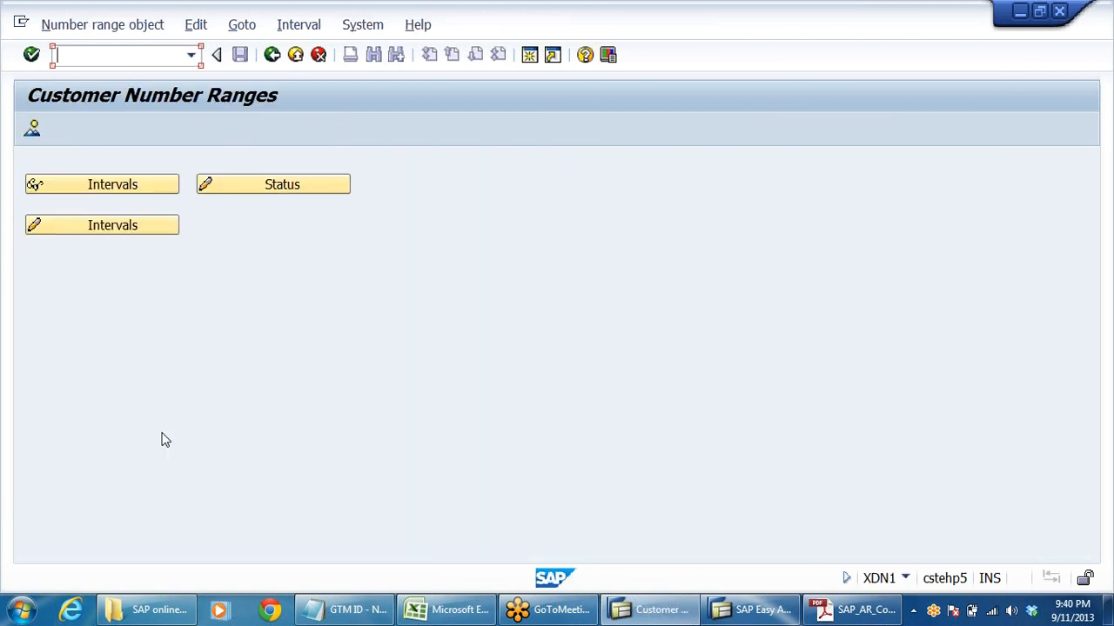
click(139, 227)
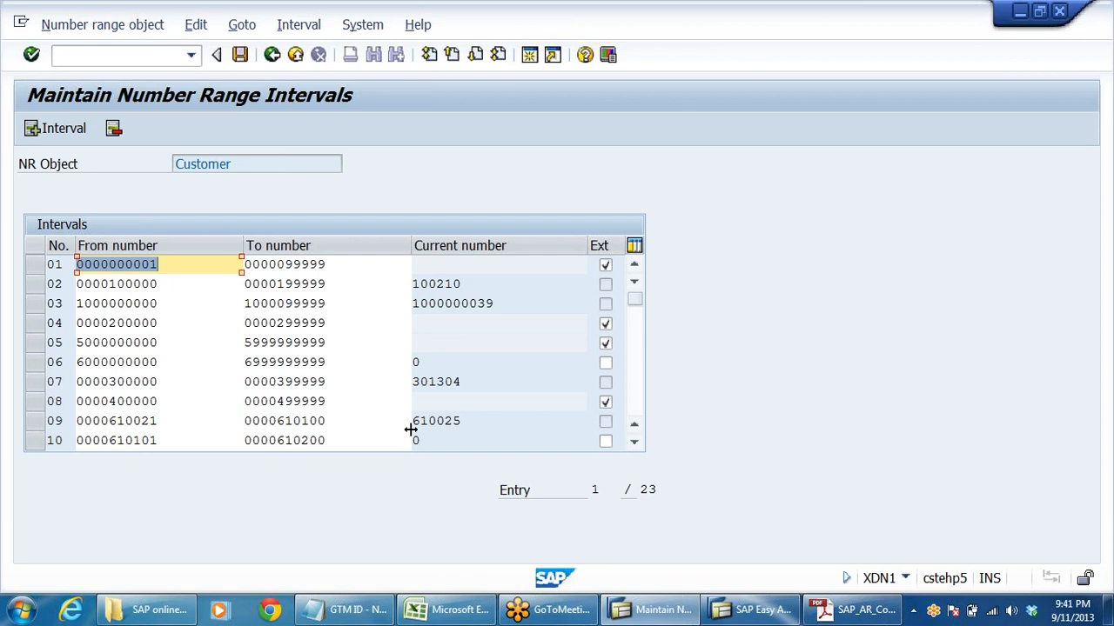
click(272, 55)
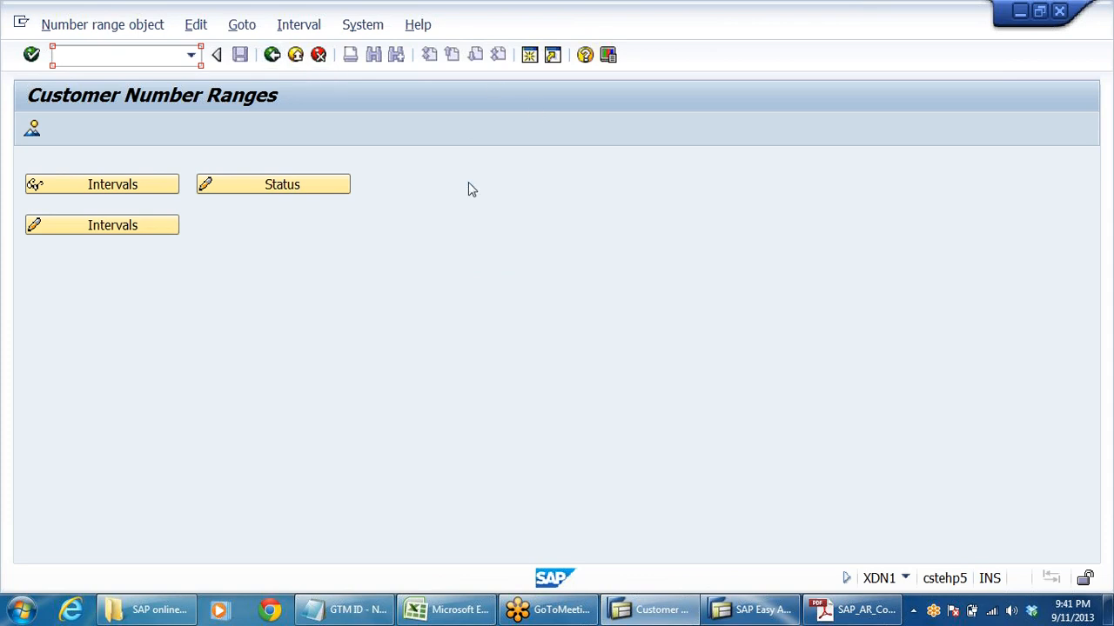
click(272, 55)
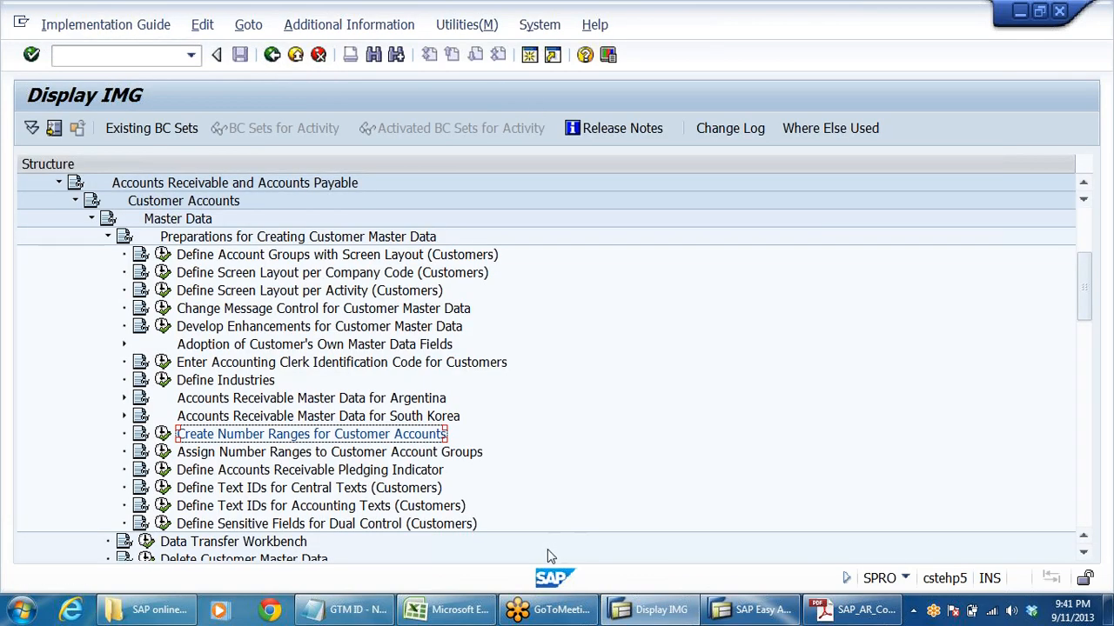
- Collapse the Master Data and Customer Accounts nodes under Accounts Receivable and Accounts Payable
click(92, 218)
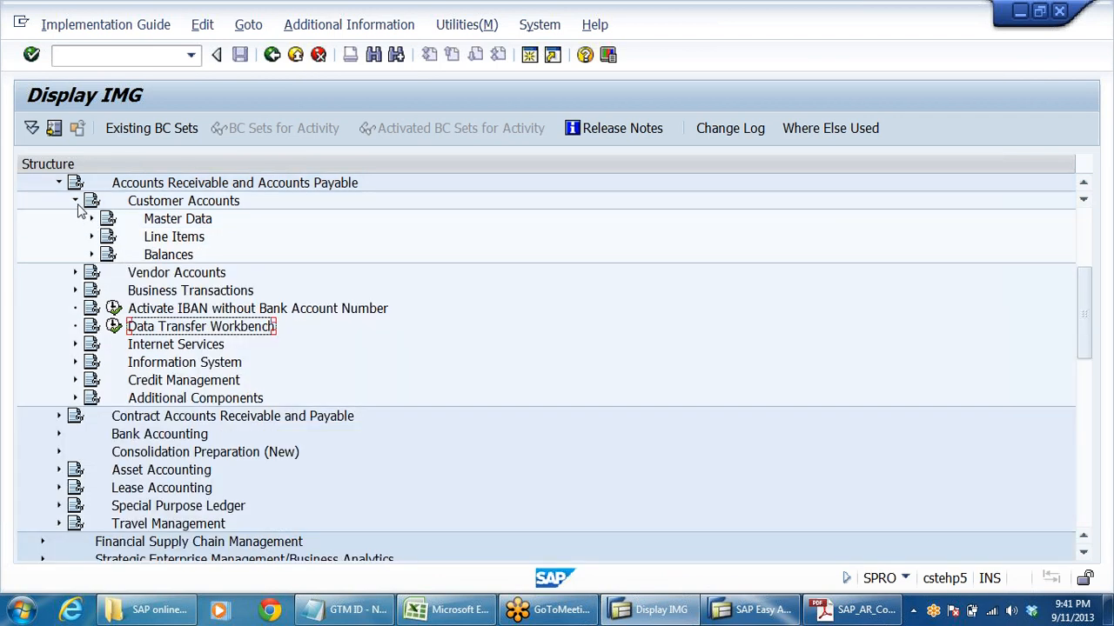
click(75, 202)
scroll(618, 334, up, 2)
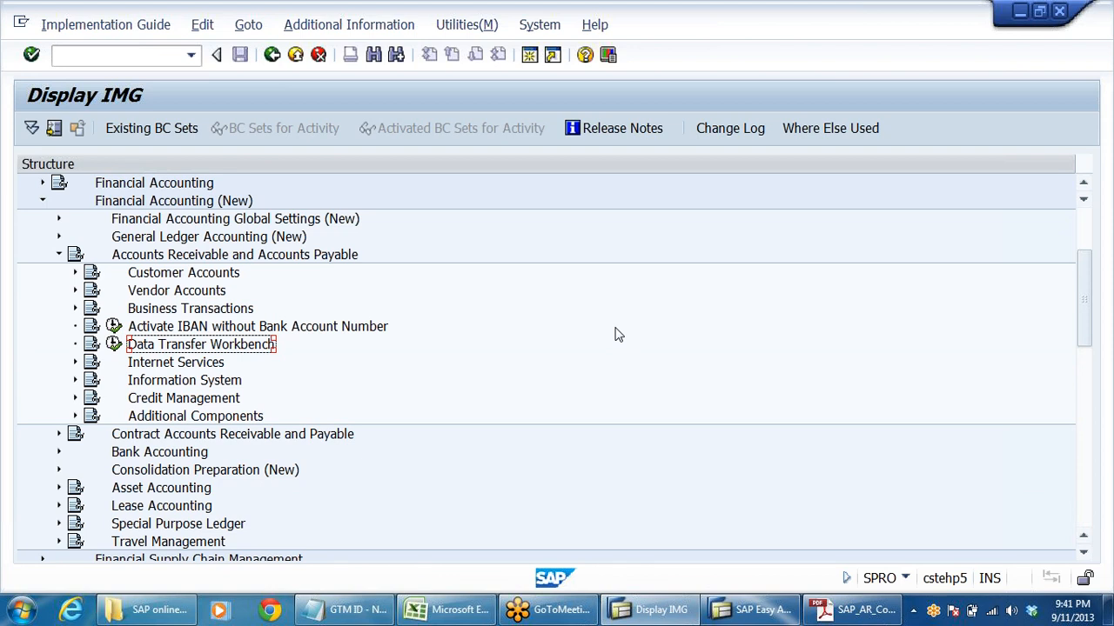
- Glance at the customer account groups in Excel, switch to the AR configuration PDF in Adobe Reader, and find its Customer Related Documents table
mouse_move(663, 604)
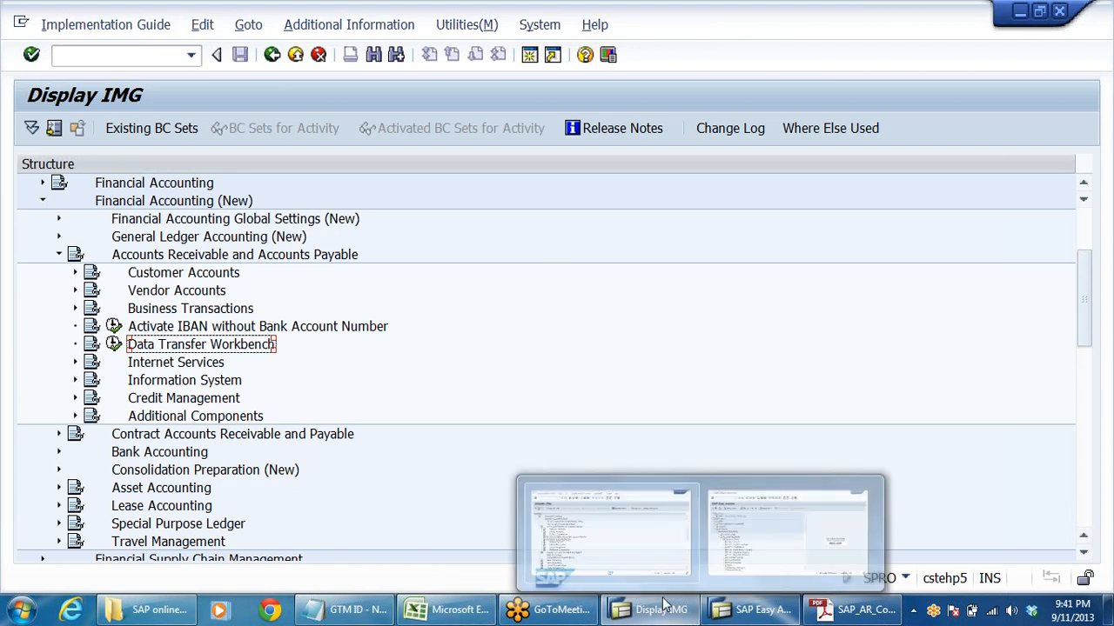
click(448, 609)
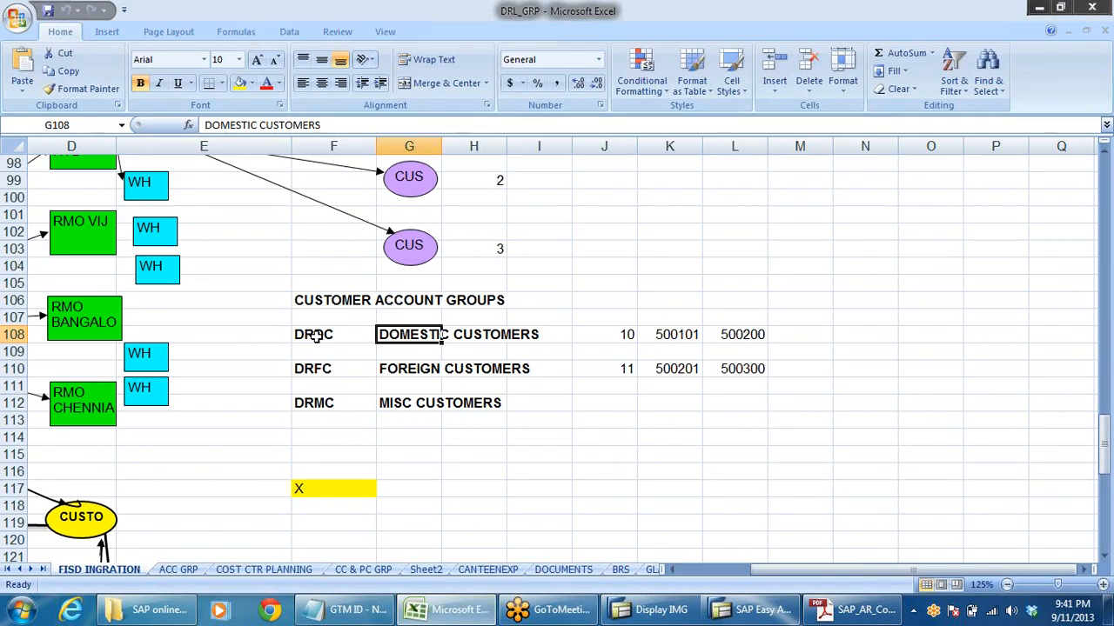
click(851, 609)
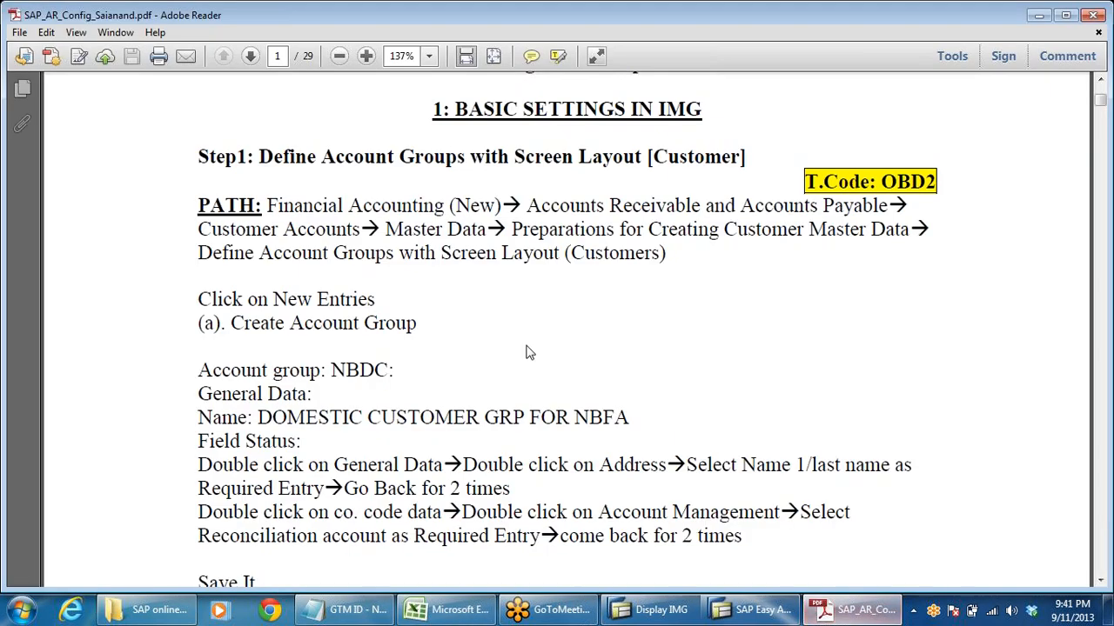
scroll(529, 352, down, 20)
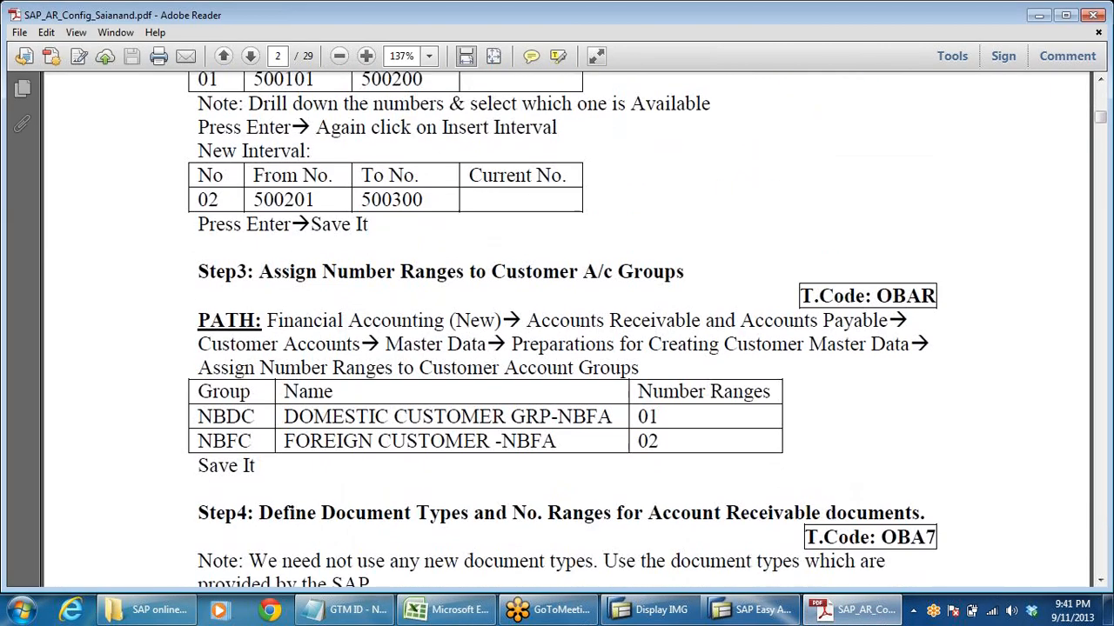
scroll(647, 329, down, 20)
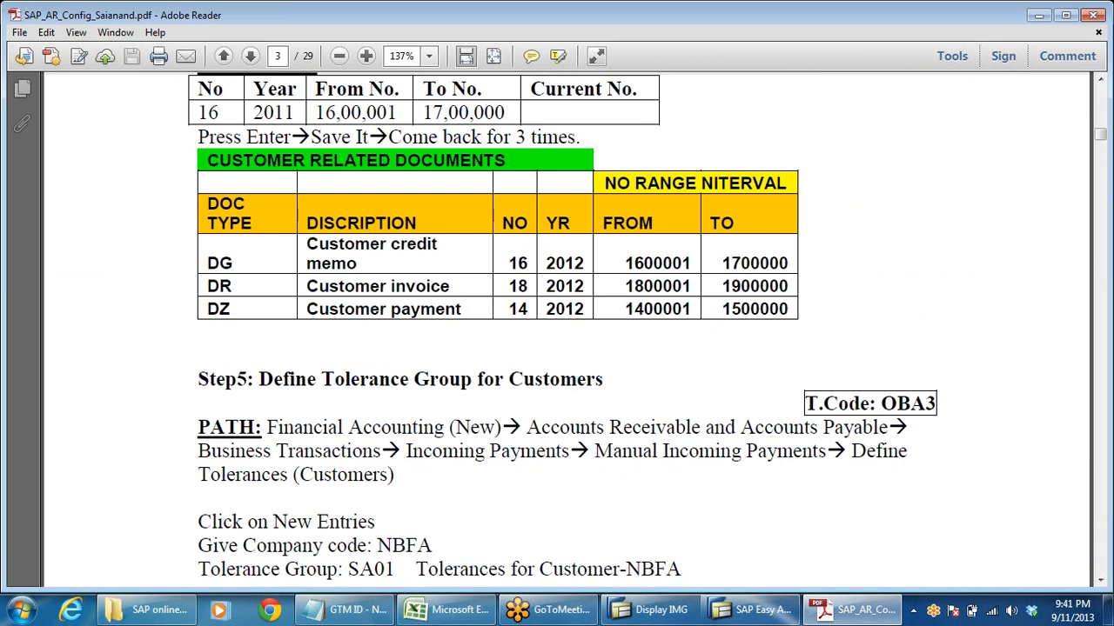
- Examine the number range key and starting number of customer credit memo document type DG in the table
drag(509, 264, 527, 264)
drag(625, 263, 692, 264)
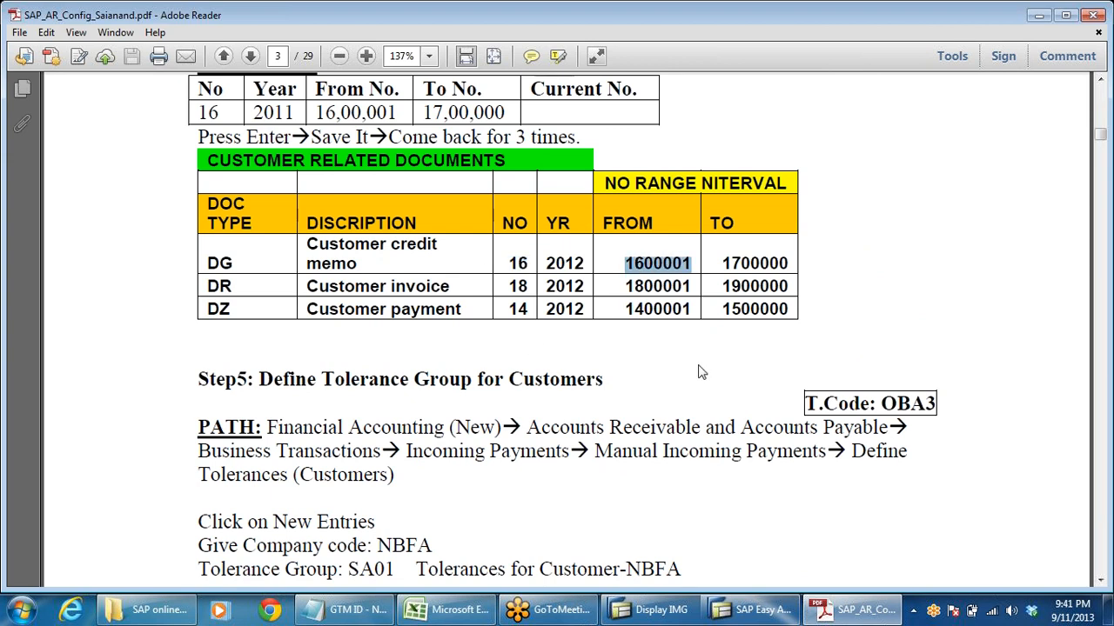
click(634, 264)
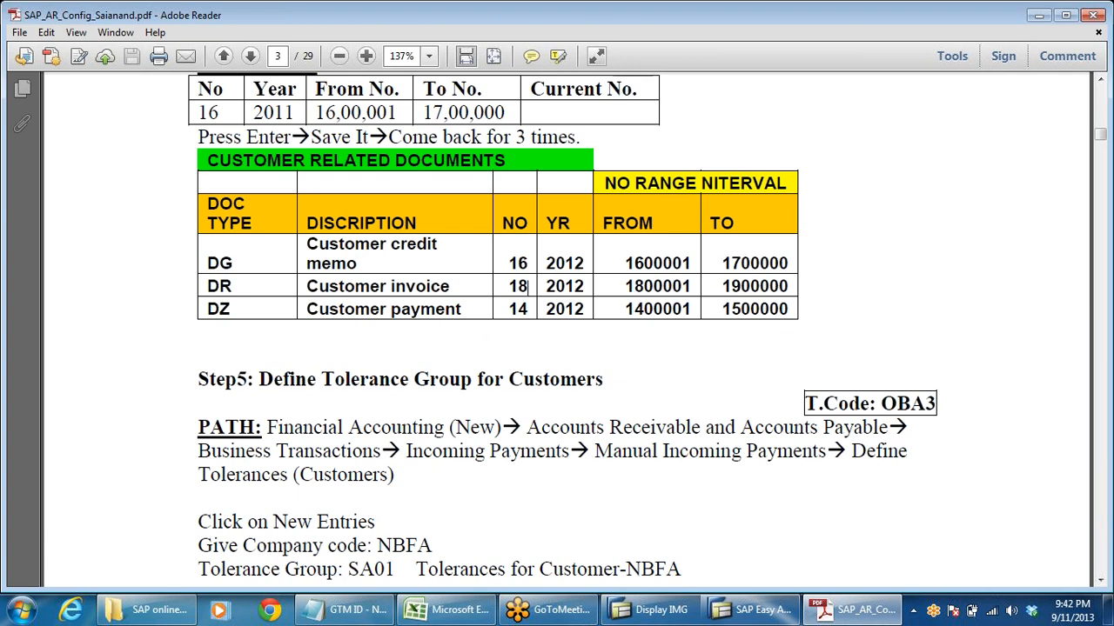
- Read Step 5, Define Tolerance Group for Customers, through its grace days setting on the following page
scroll(557, 327, down, 3)
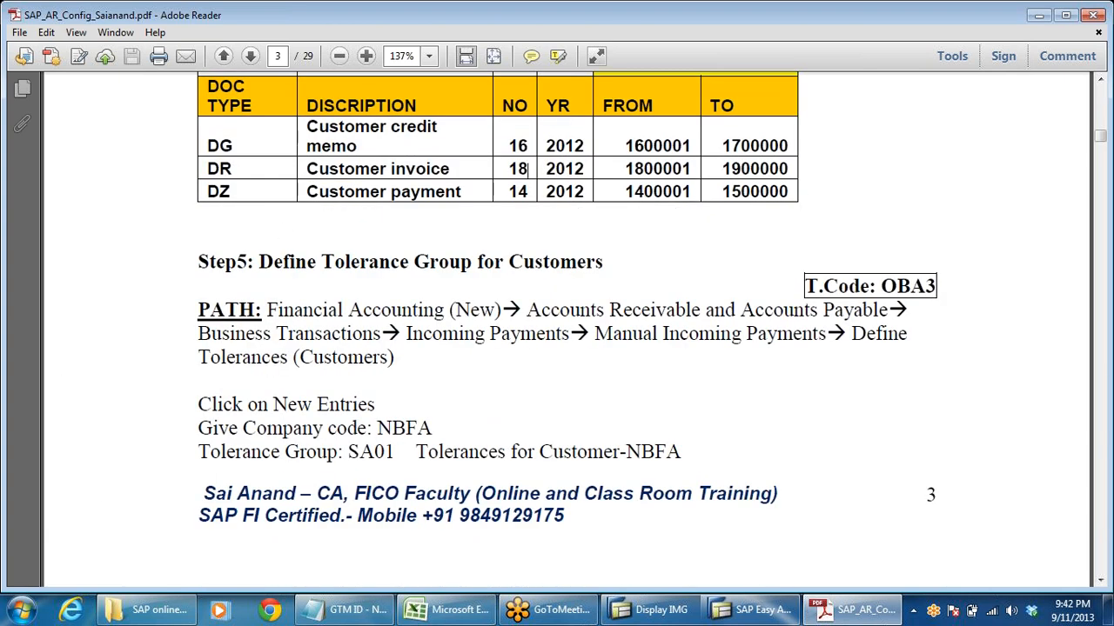
scroll(466, 414, down, 4)
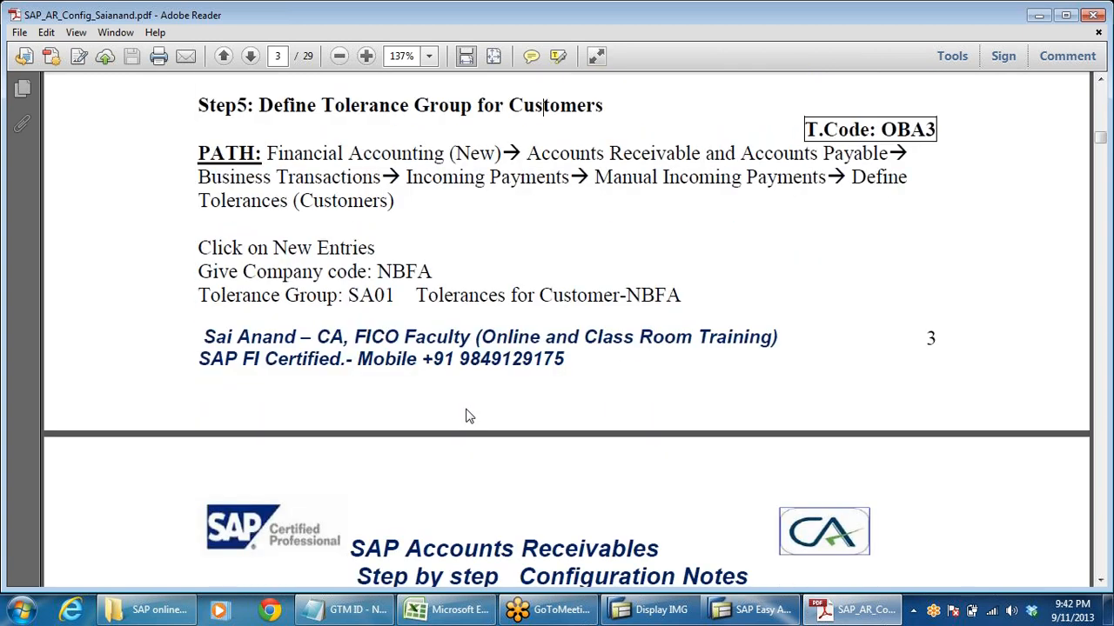
scroll(466, 416, down, 3)
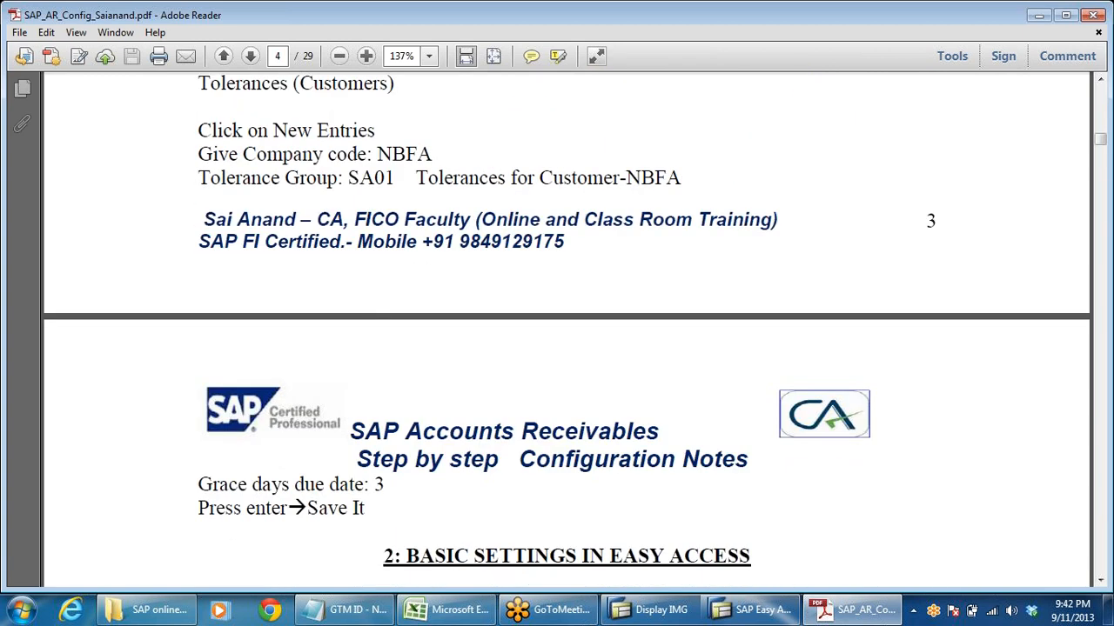
- Check the menu path for Define Tolerances (Customers) in Step 5 of the PDF, and switch to the SAP Display IMG window
scroll(476, 411, up, 3)
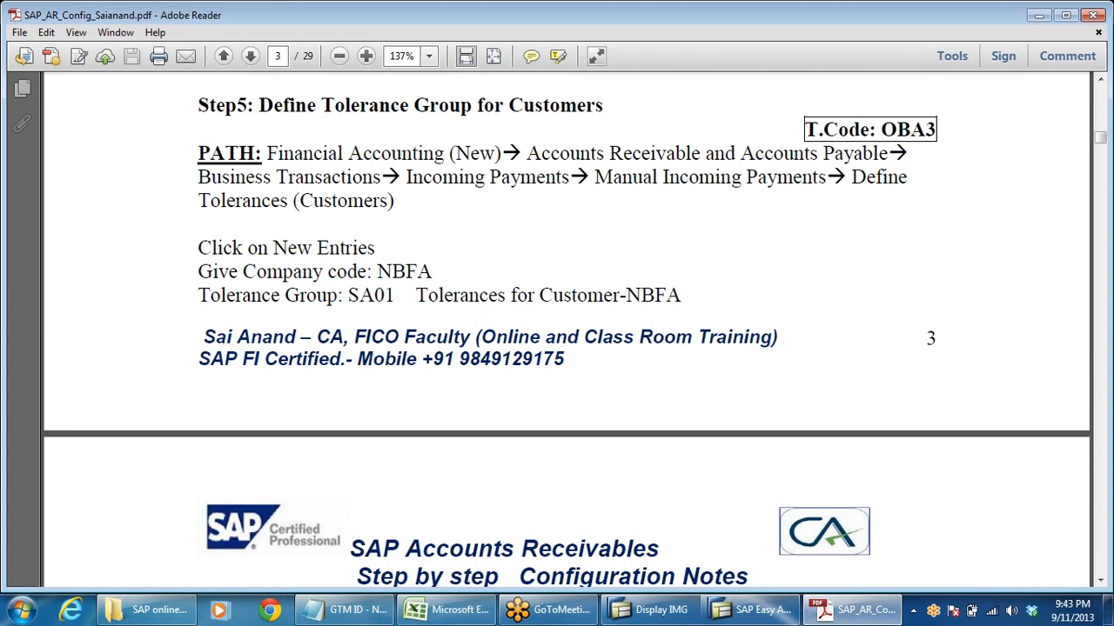
key(alt+Tab)
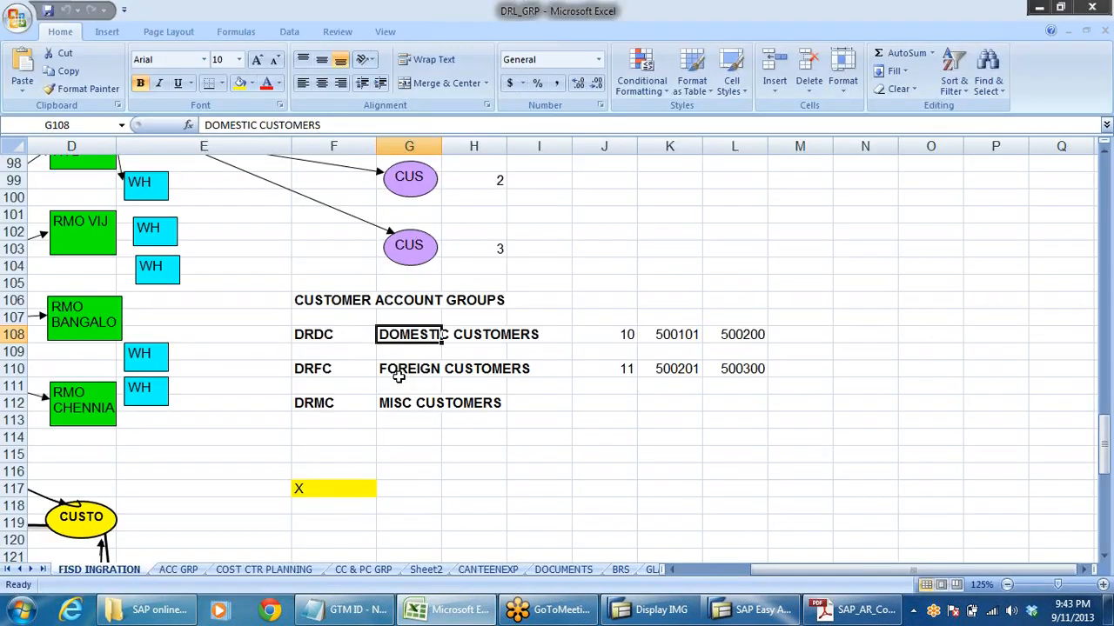
click(661, 609)
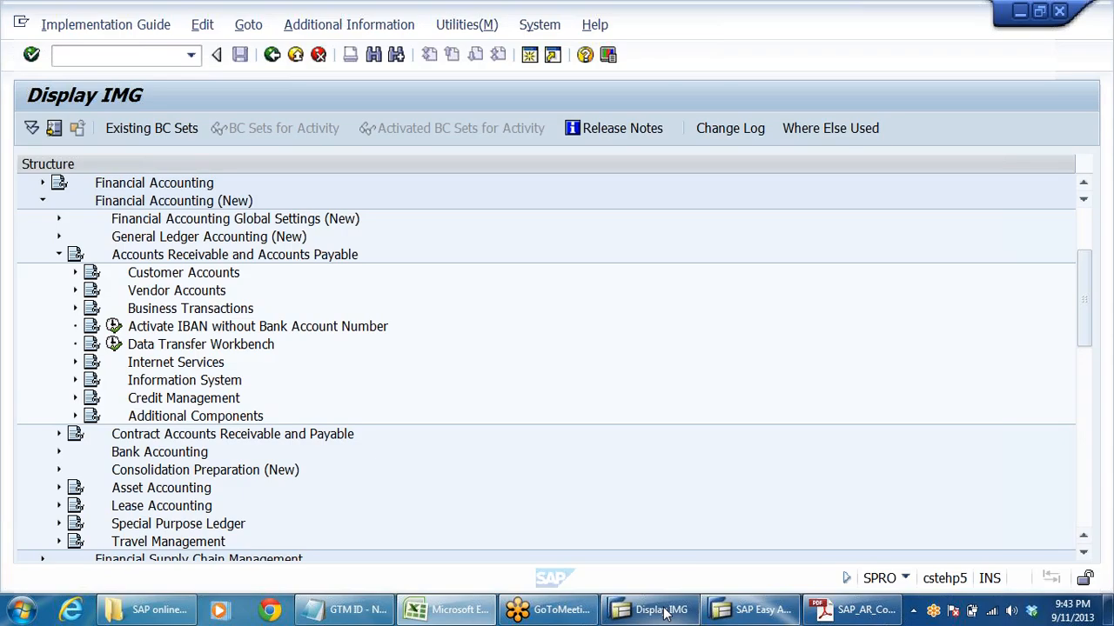
click(57, 256)
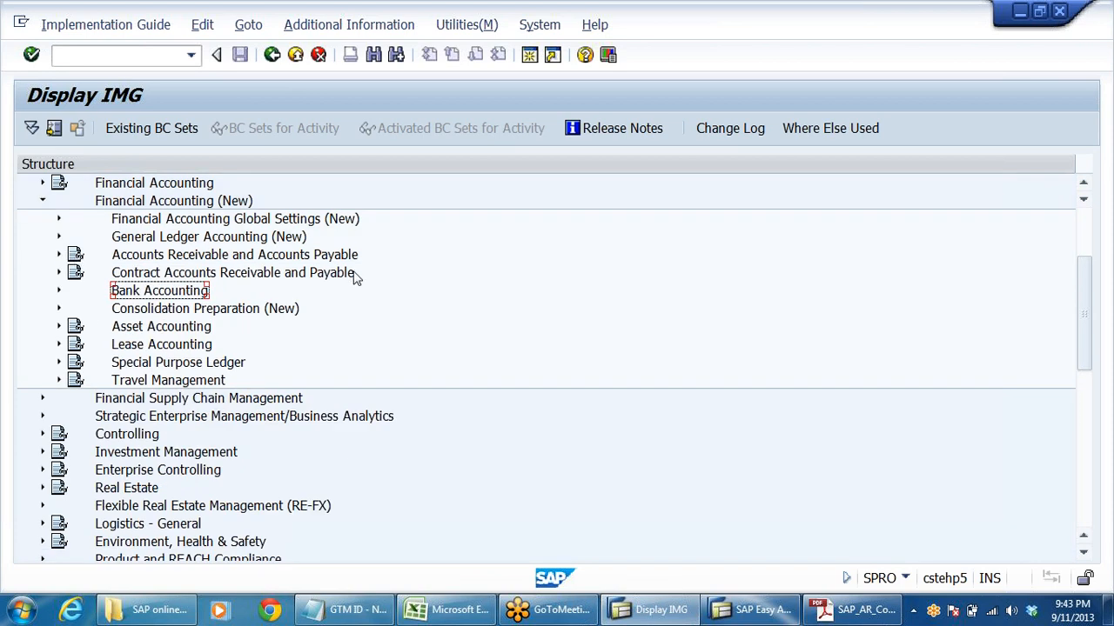
scroll(359, 279, up, 2)
scroll(380, 316, down, 1)
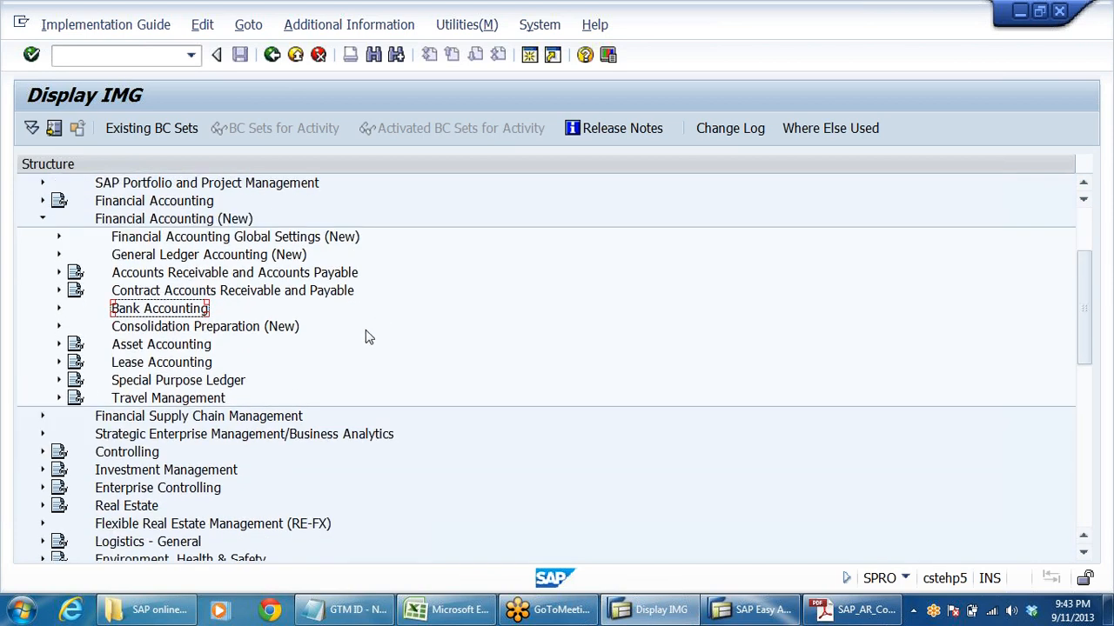
click(175, 296)
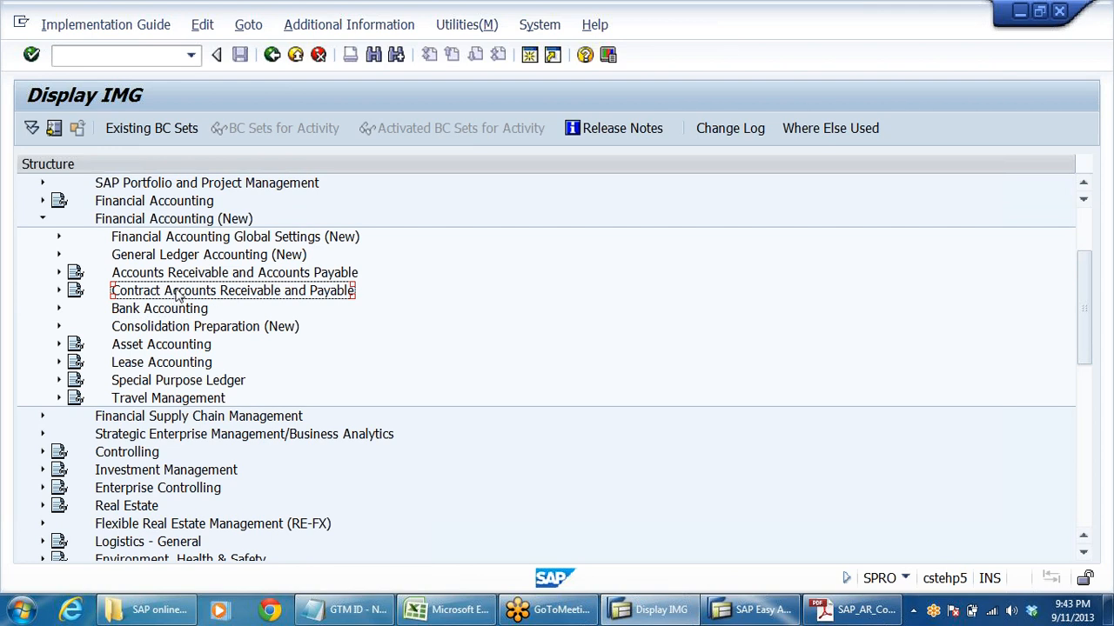
click(197, 275)
double_click(198, 275)
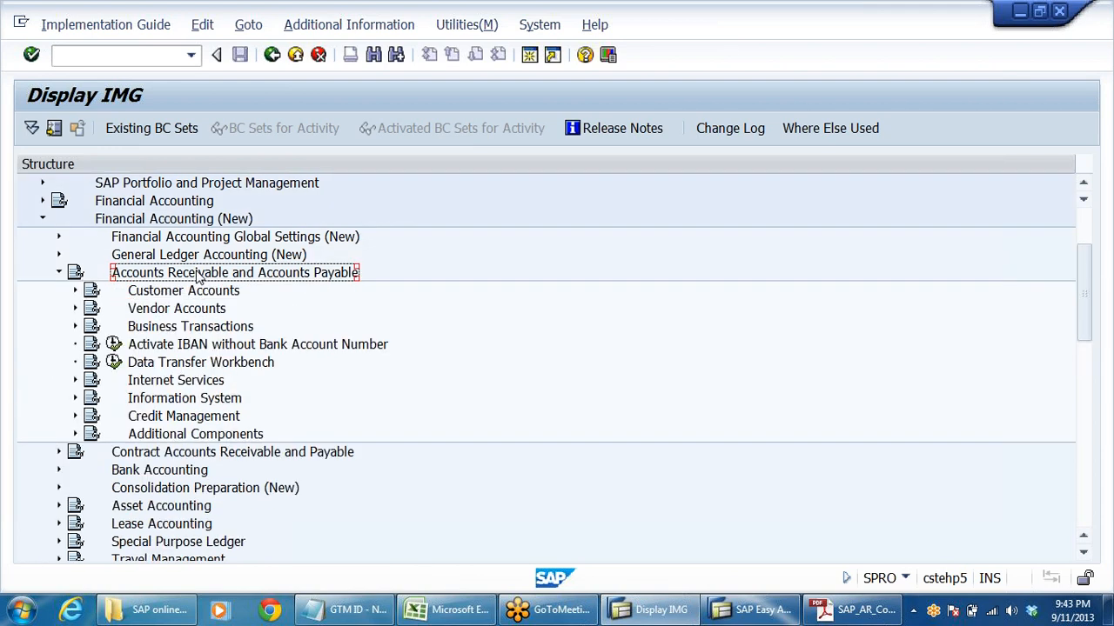
- Expand the Business Transactions node under Accounts Receivable and Accounts Payable
key(Down)
- Expand Incoming Payments within Business Transactions, including its Manual Incoming Payments node
key(Down)
key(Down)
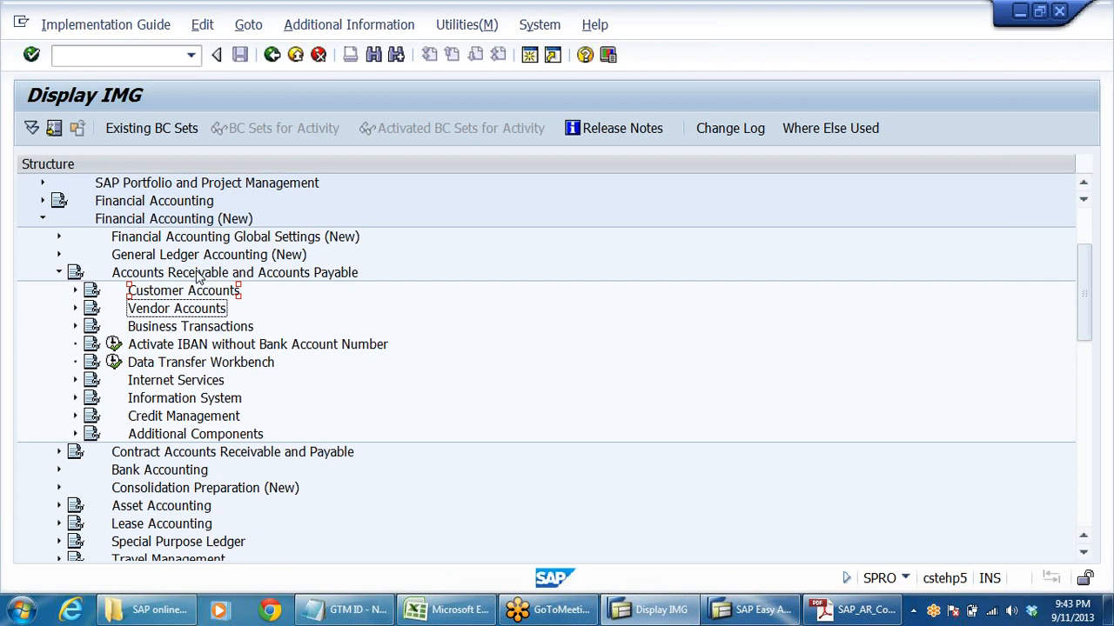
key(Right)
key(Down)
key(Down)
key(Down)
key(Down)
key(Down)
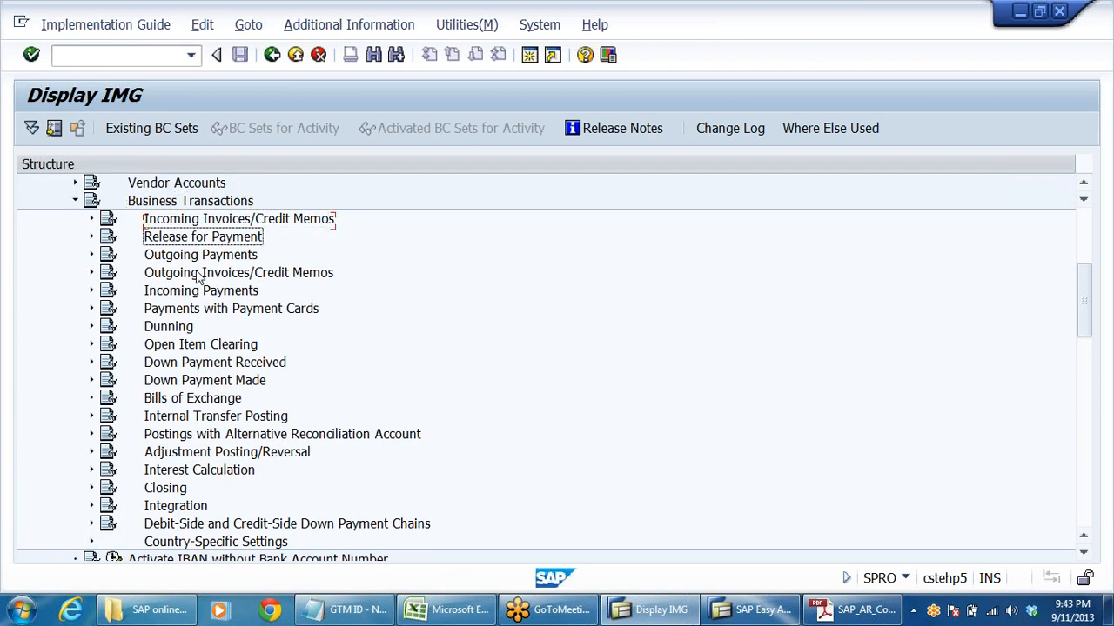
key(Right)
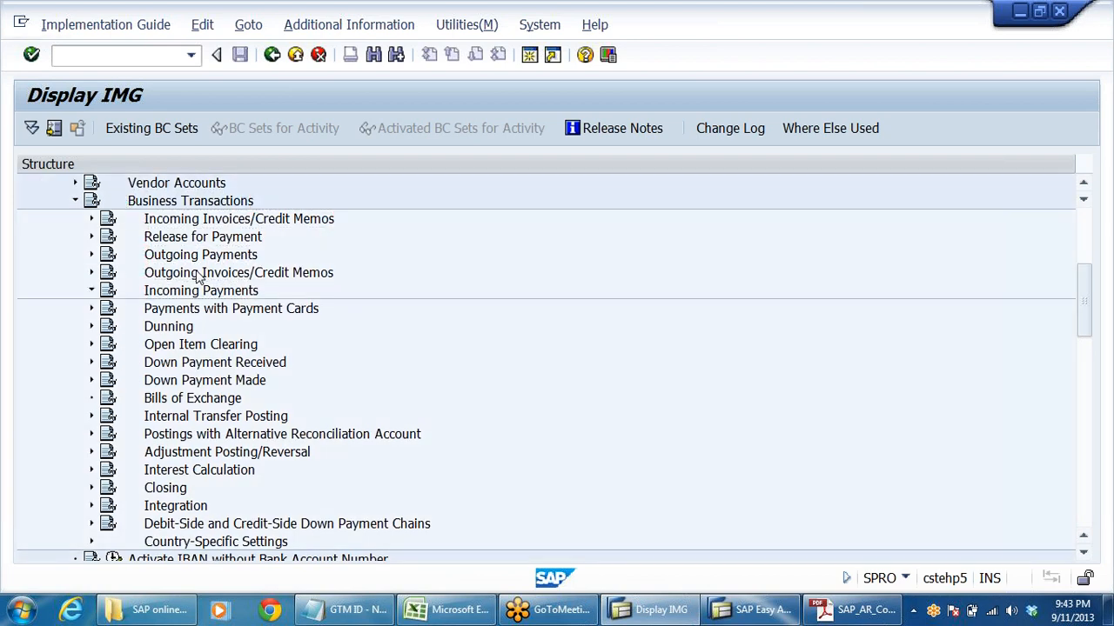
key(Down)
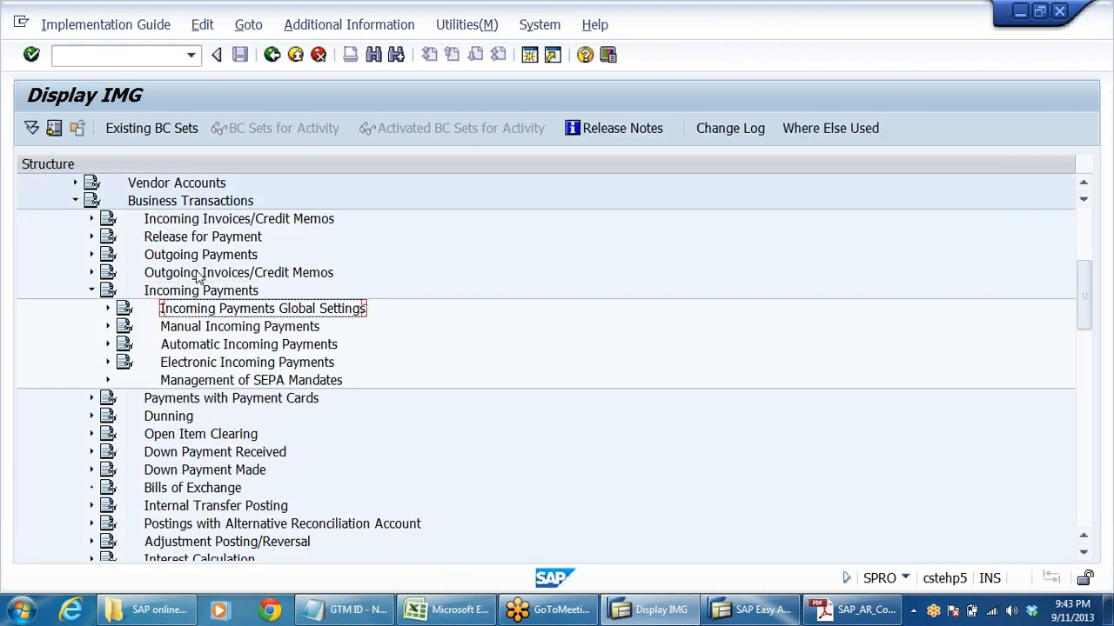
key(Down)
key(Right)
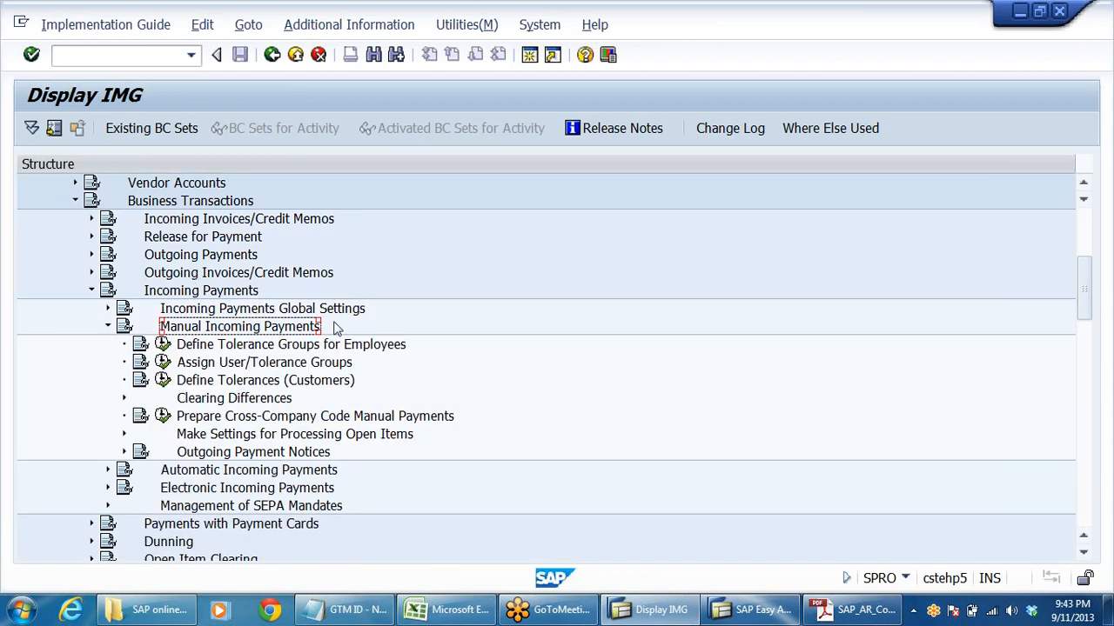
- Show the IMG Activity keys as additional information and widen their column to read the key for Define Tolerances (Customers)
click(370, 346)
click(339, 28)
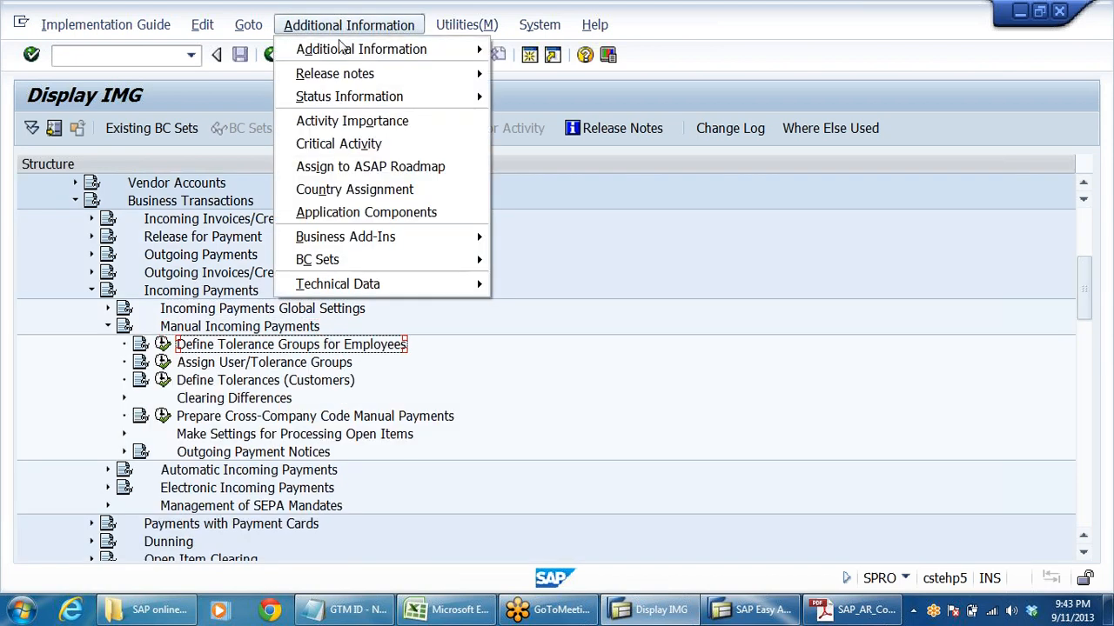
mouse_move(435, 50)
mouse_move(564, 74)
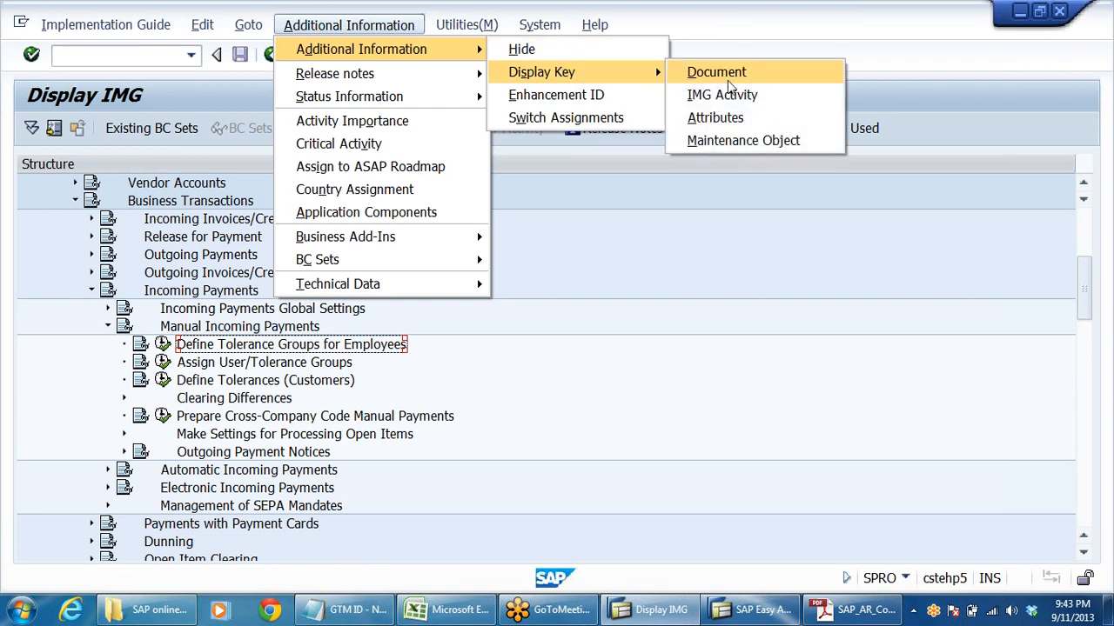
click(752, 95)
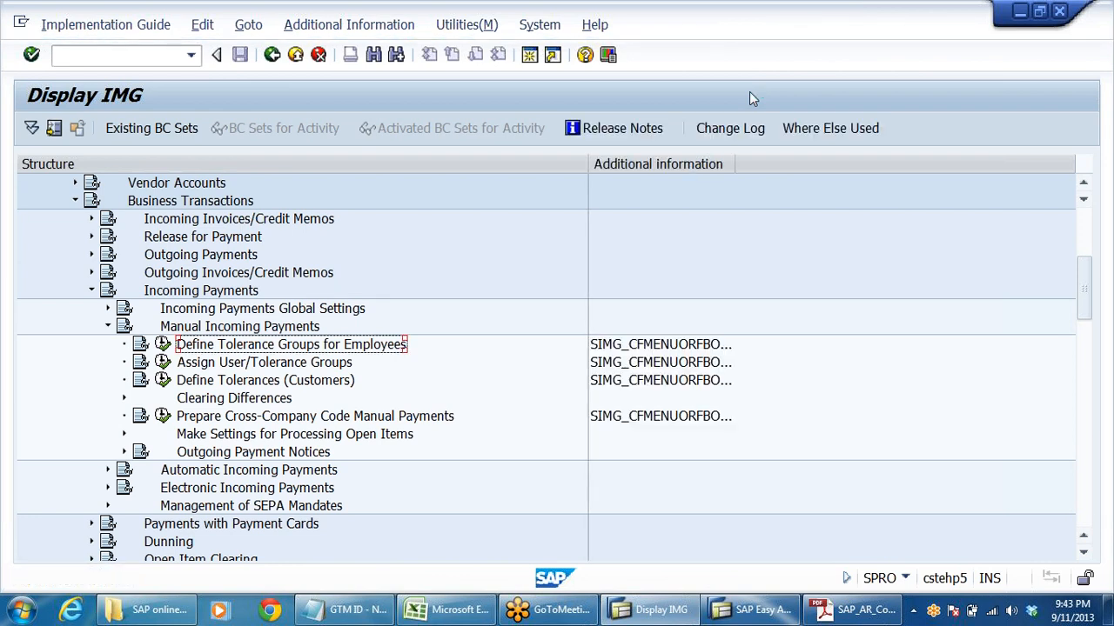
drag(736, 174, 905, 179)
click(731, 385)
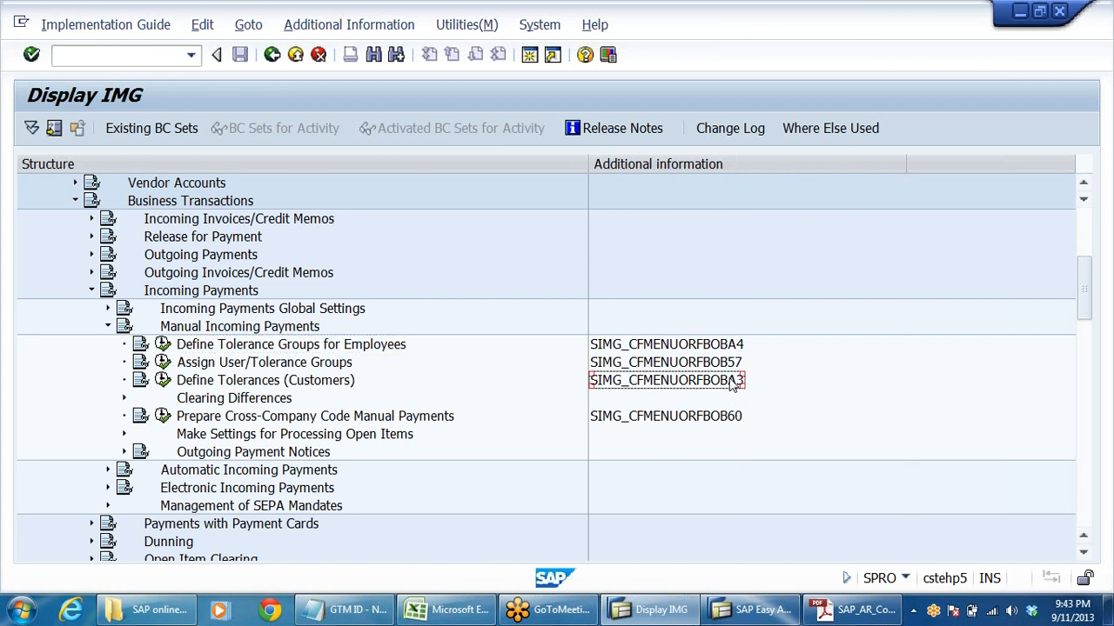
- Run Define Tolerances (Customers) and position the tolerance list at company code DRLB
click(246, 383)
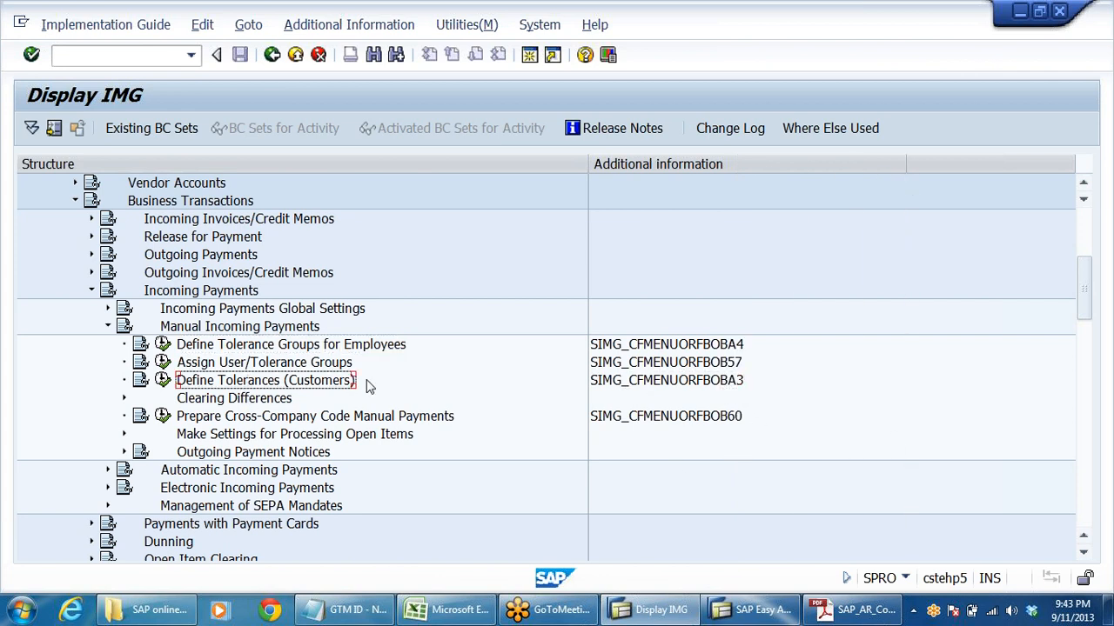
click(162, 382)
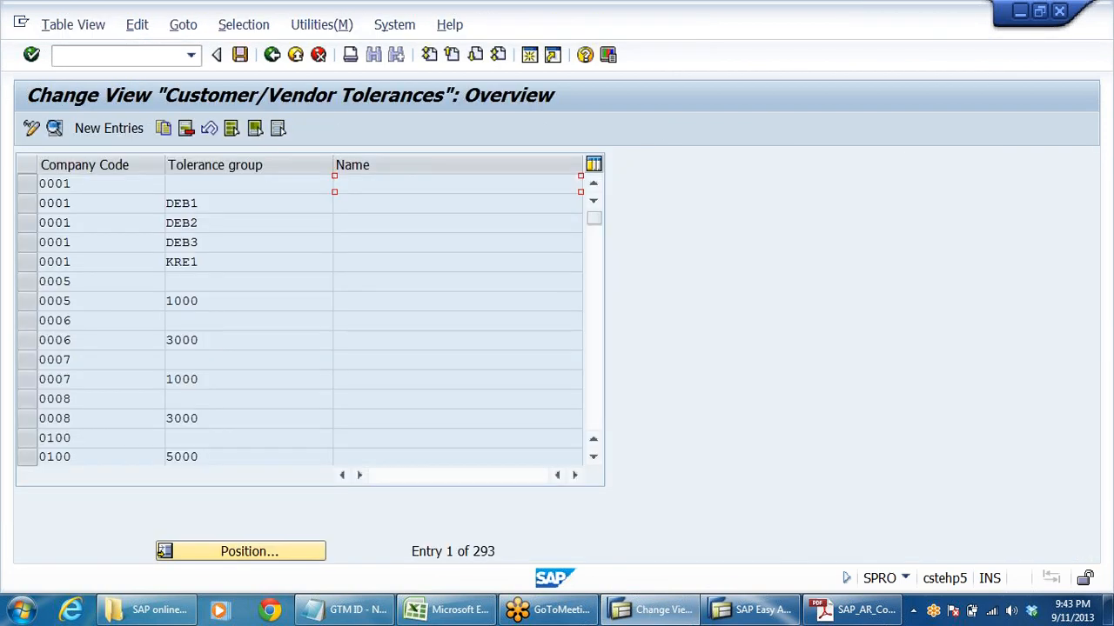
click(258, 549)
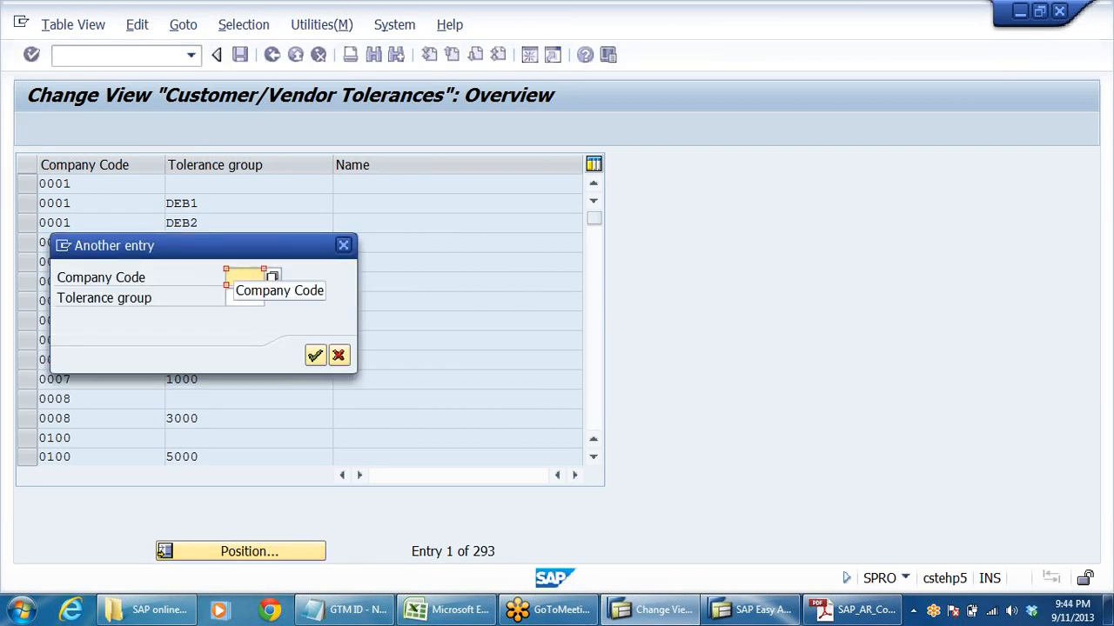
text(1000)
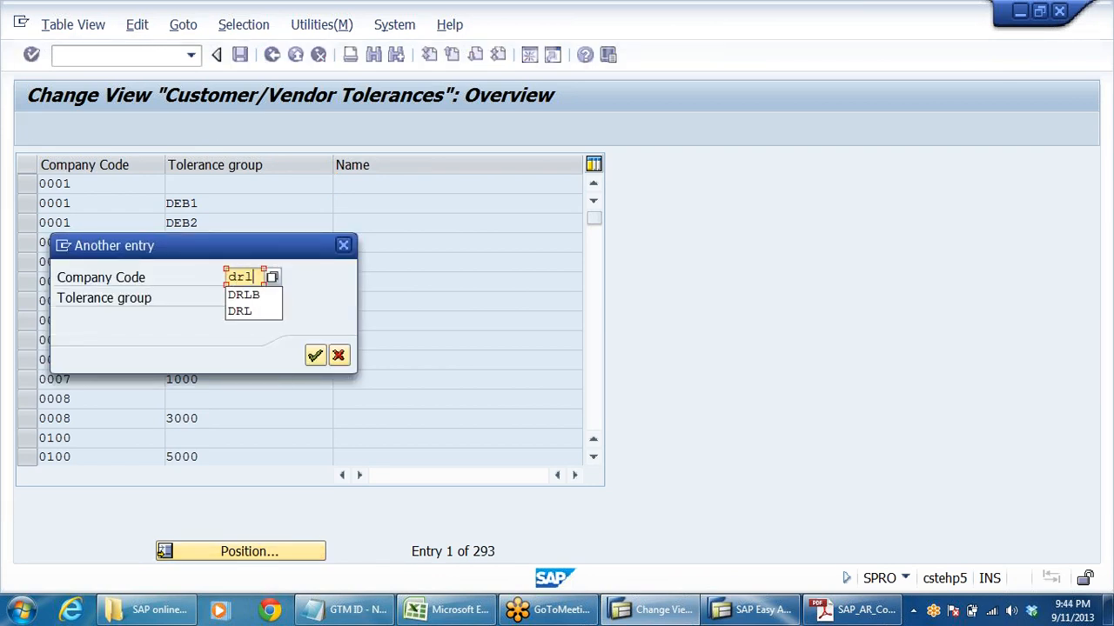
key(Return)
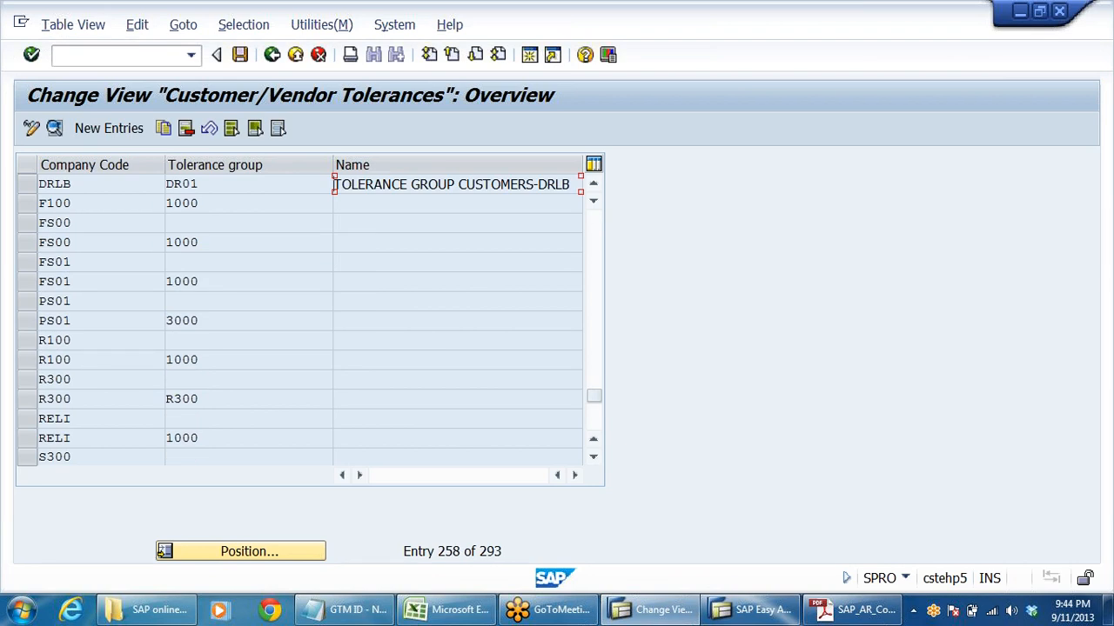
- Open the details of tolerance group DR01 for company code DRLB and examine its currency, group key and grace days due date
double_click(231, 181)
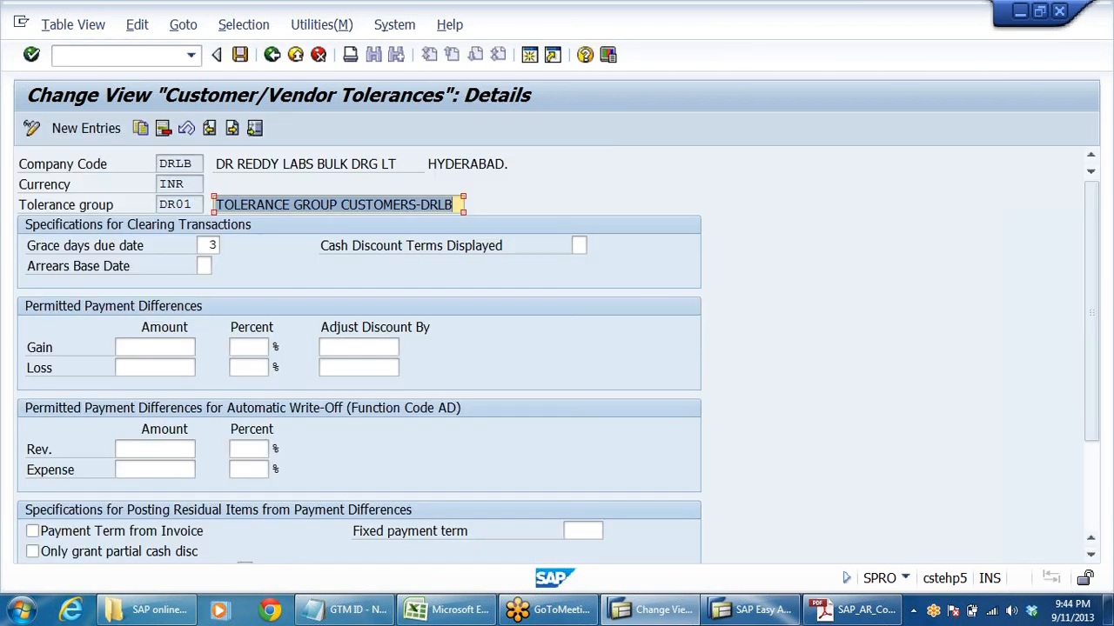
click(177, 184)
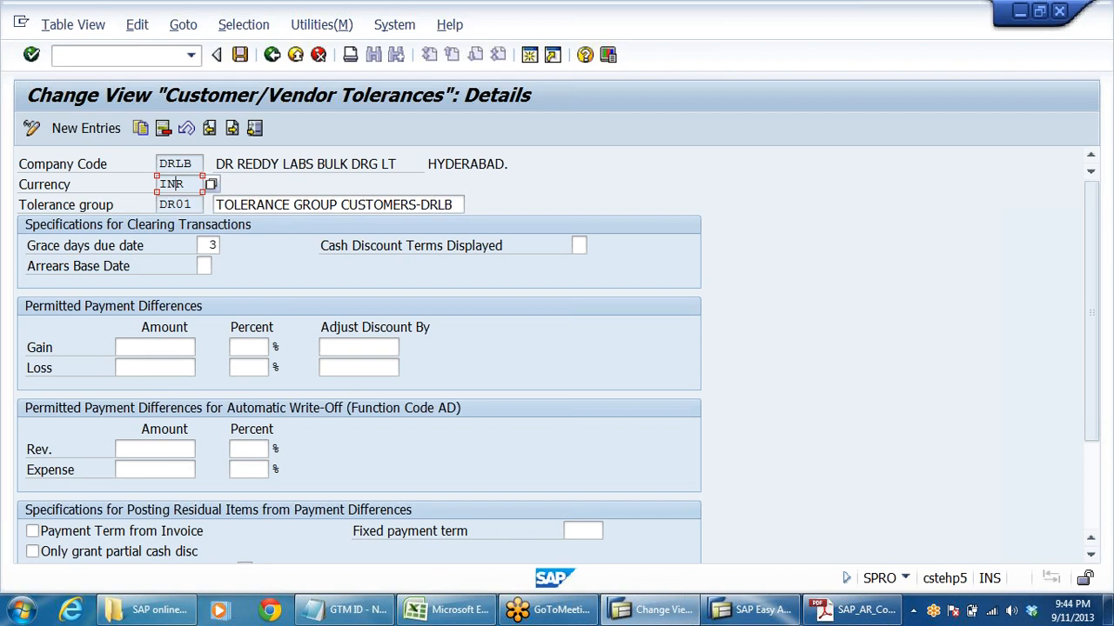
drag(192, 204, 153, 207)
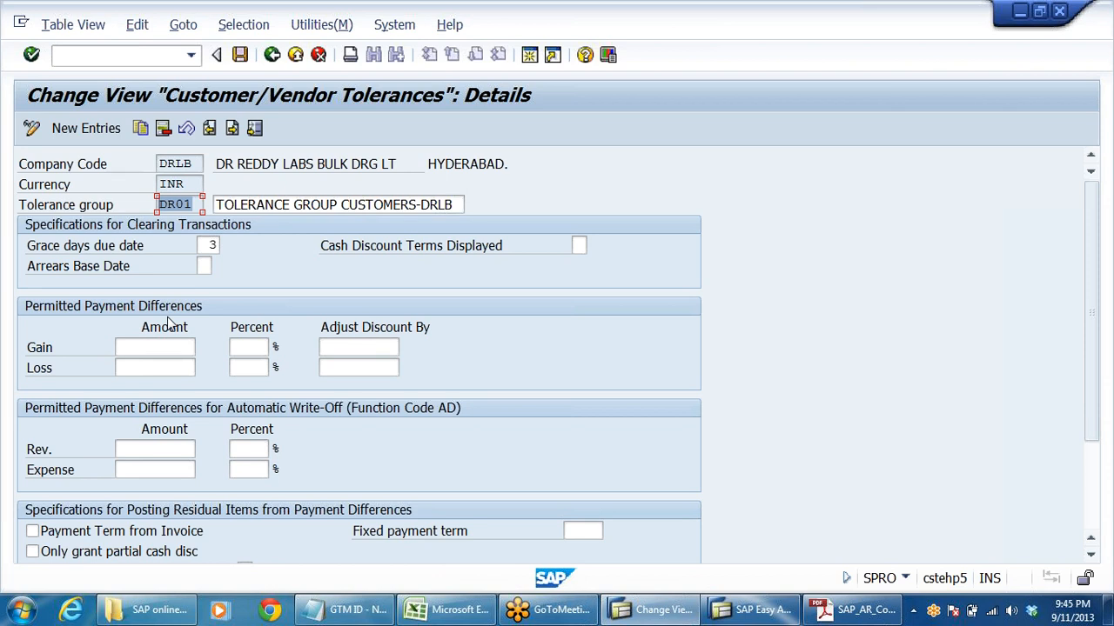
click(97, 253)
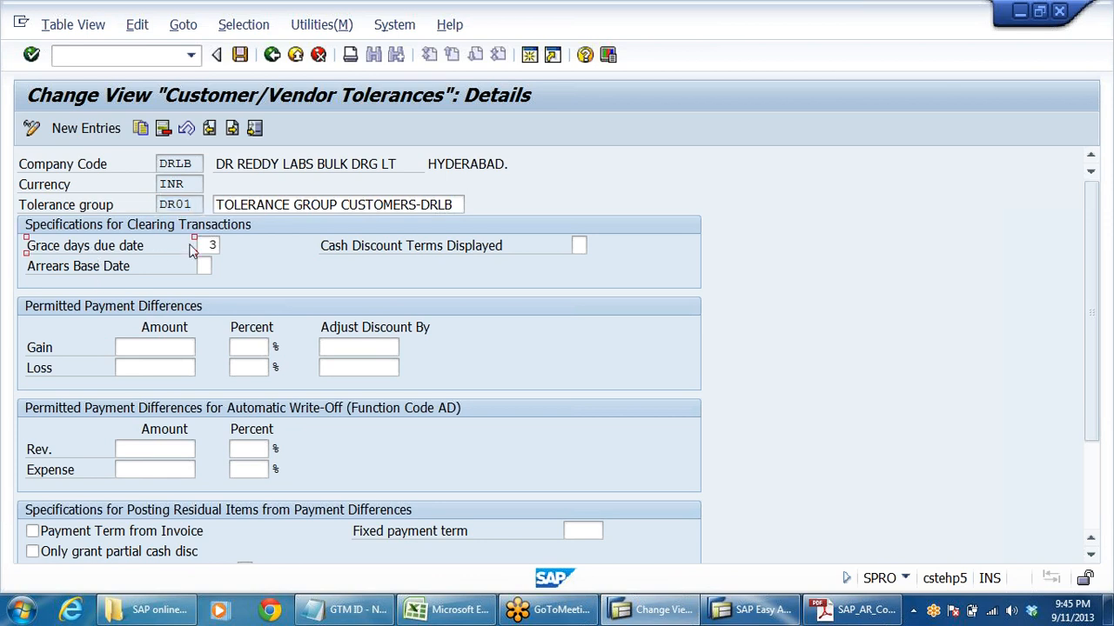
drag(206, 246, 223, 247)
- Review the possible entries for Cash Discount Terms Displayed without choosing one, and return to the Display IMG structure
click(409, 248)
click(578, 245)
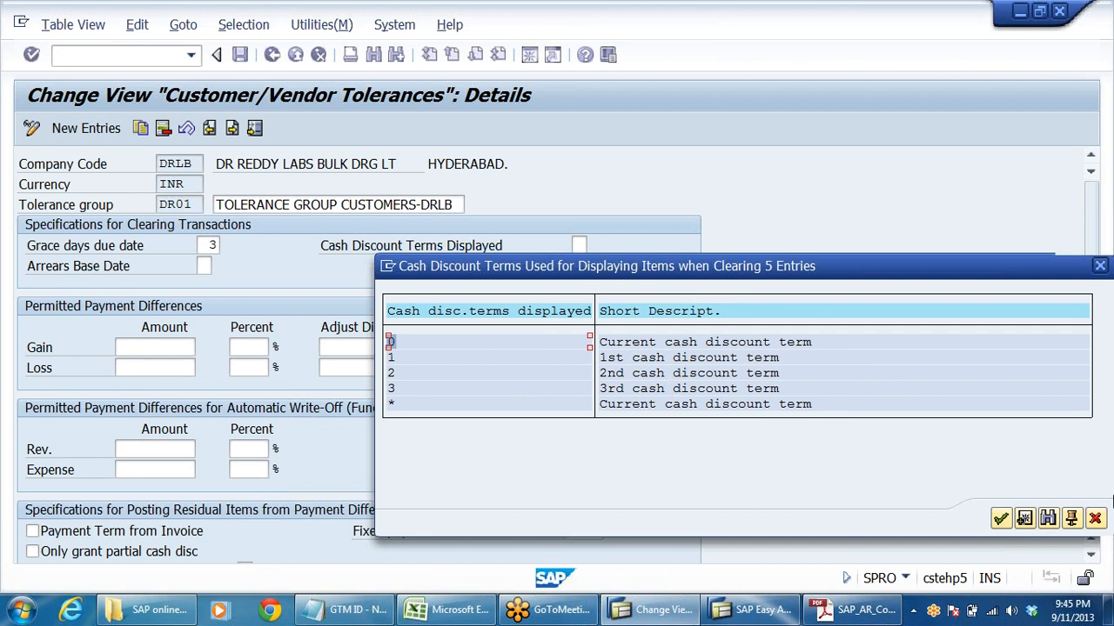
click(1095, 519)
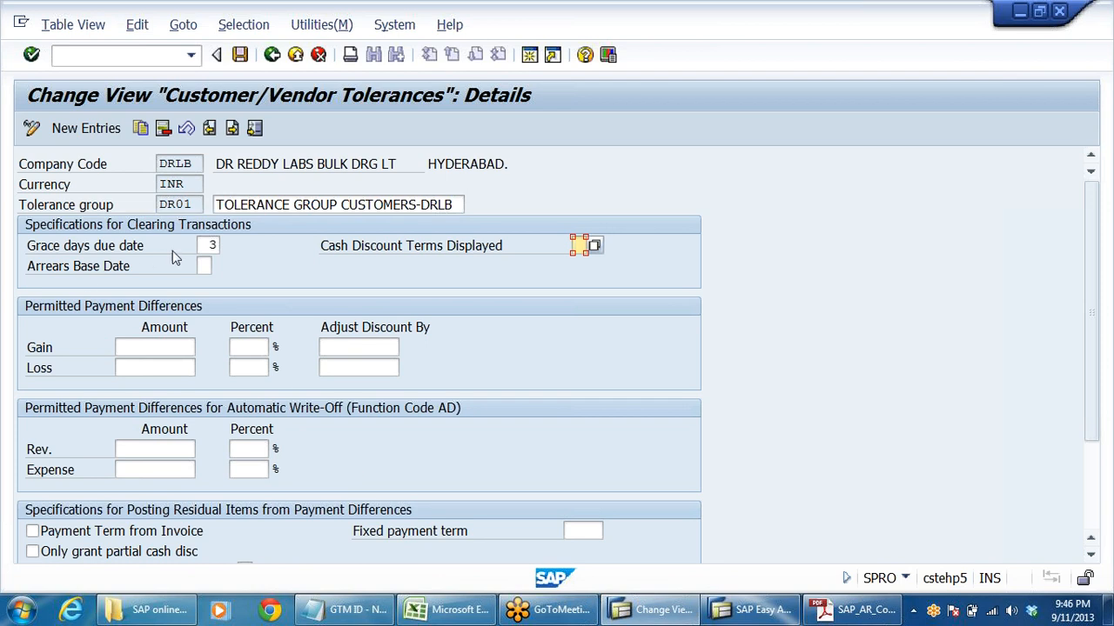
click(272, 56)
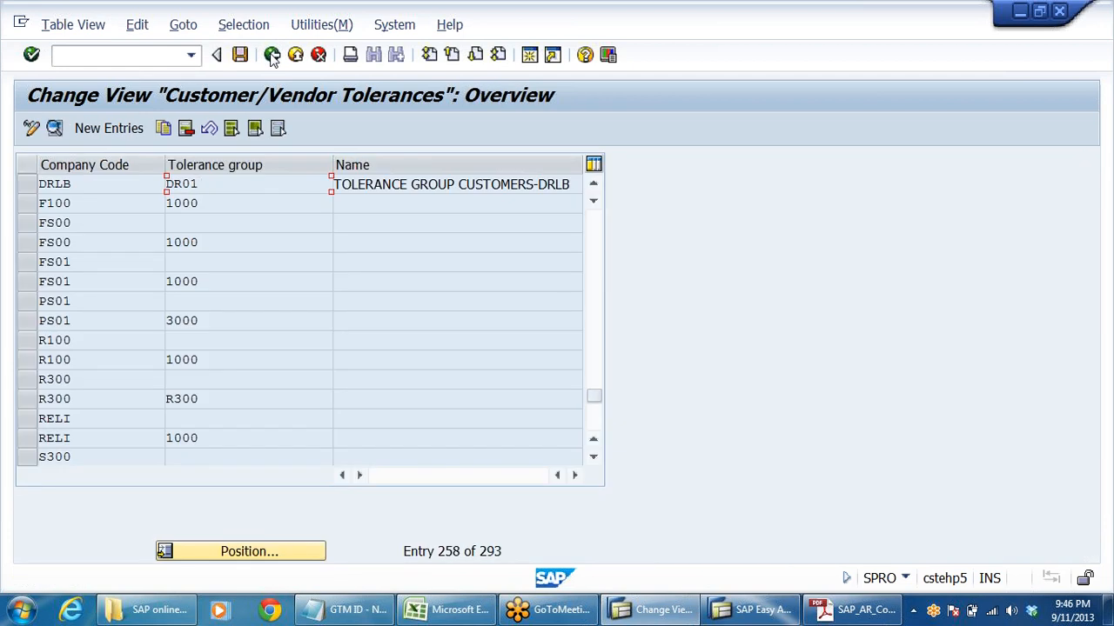
click(272, 54)
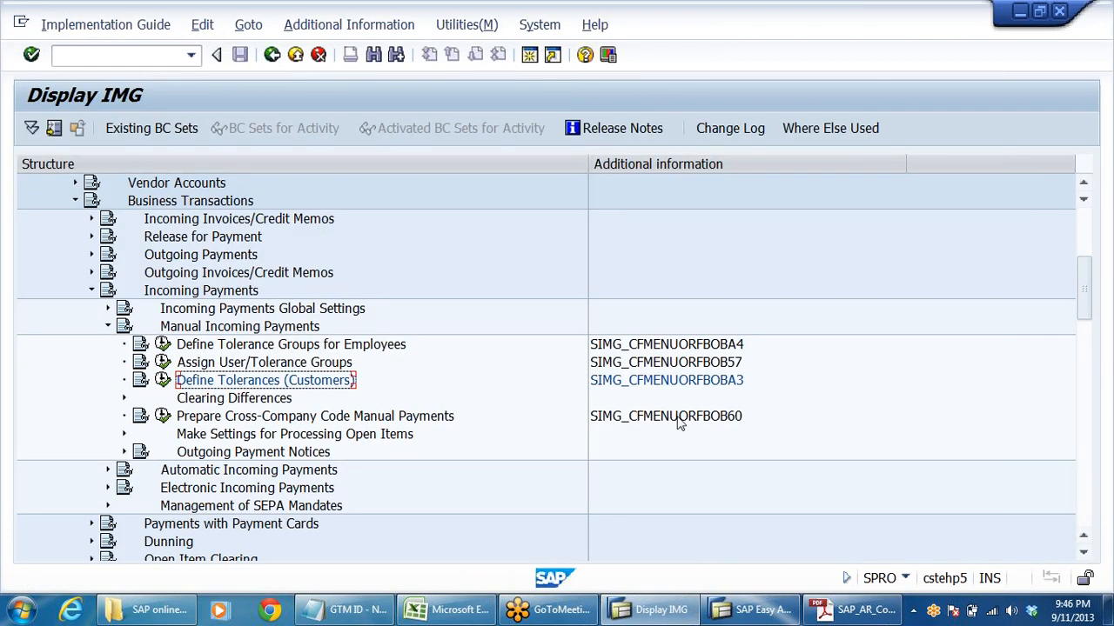
- Switch to the SAP Easy Access window and collapse the Document Entry and Document folders under Accounts Receivable
click(750, 609)
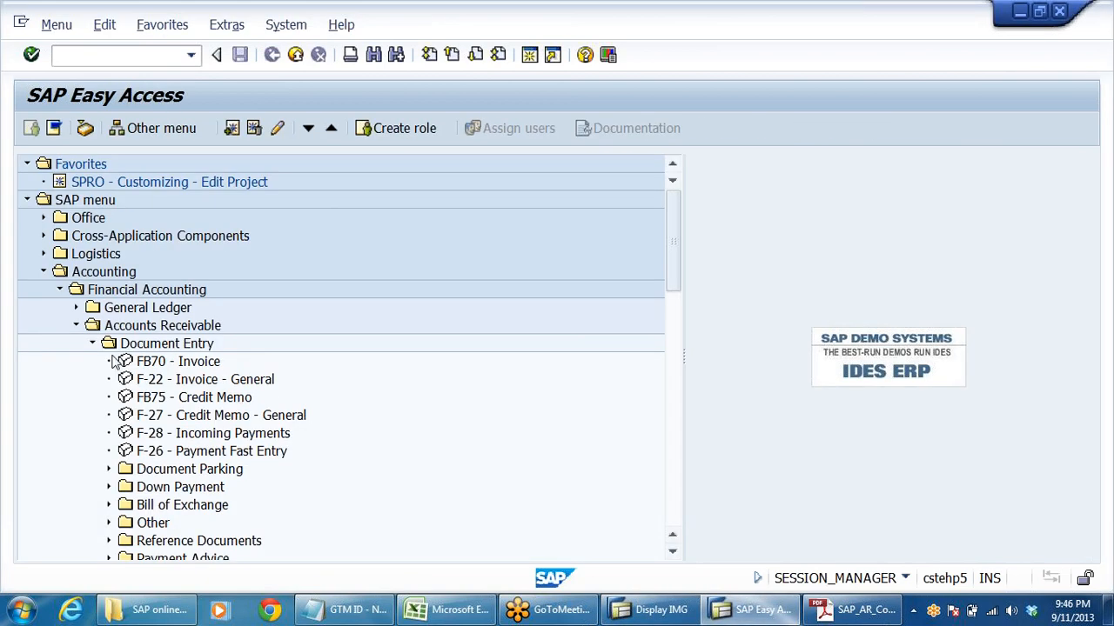
click(93, 344)
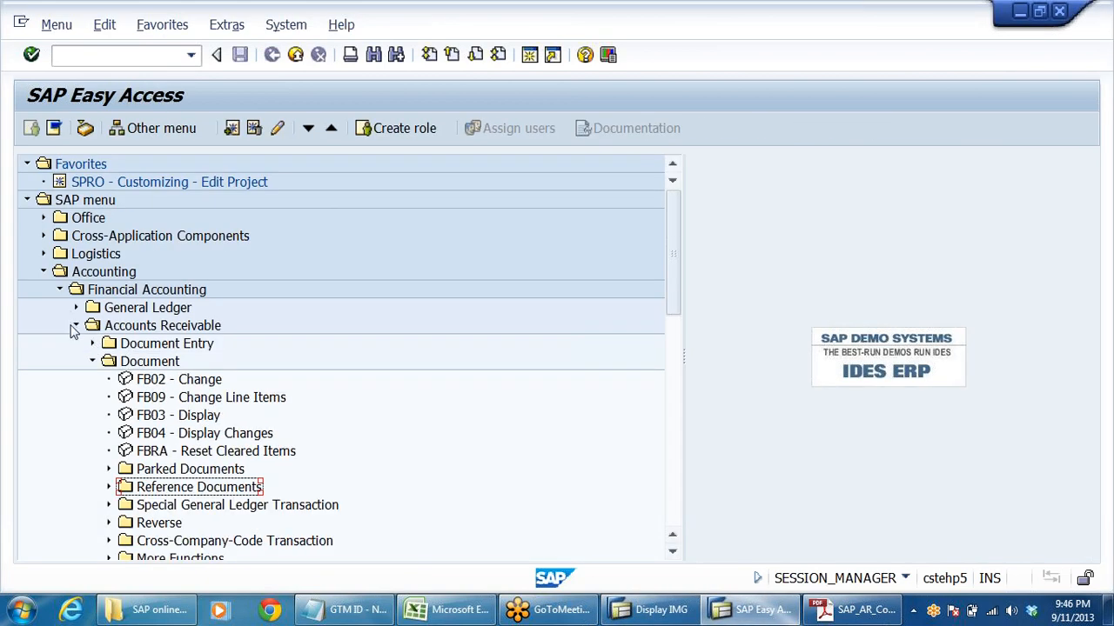
click(75, 327)
click(144, 346)
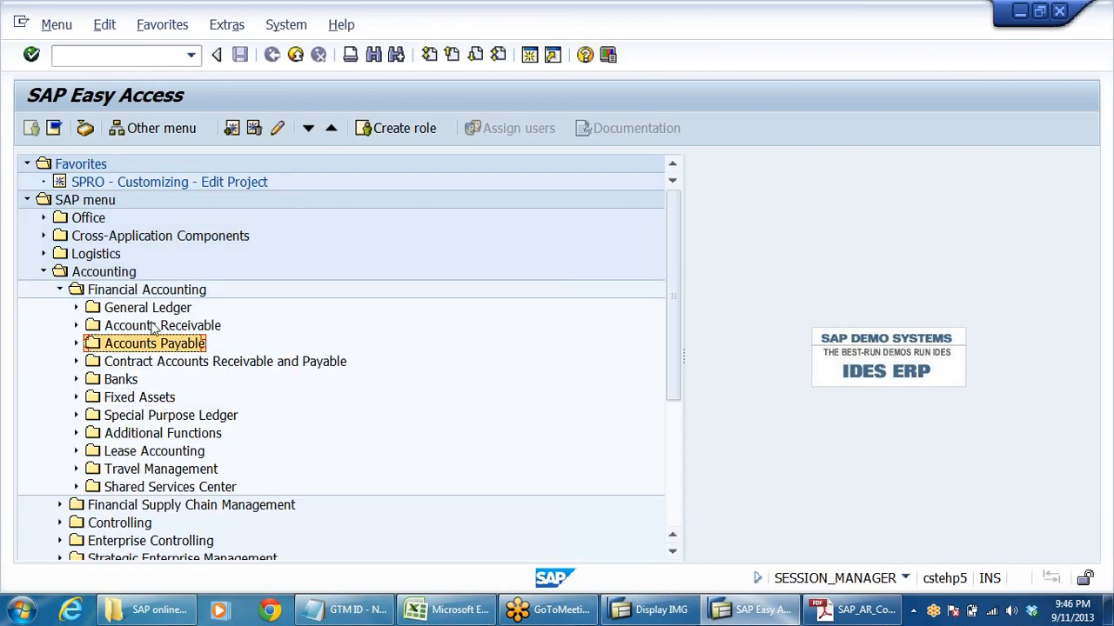
click(154, 327)
double_click(153, 327)
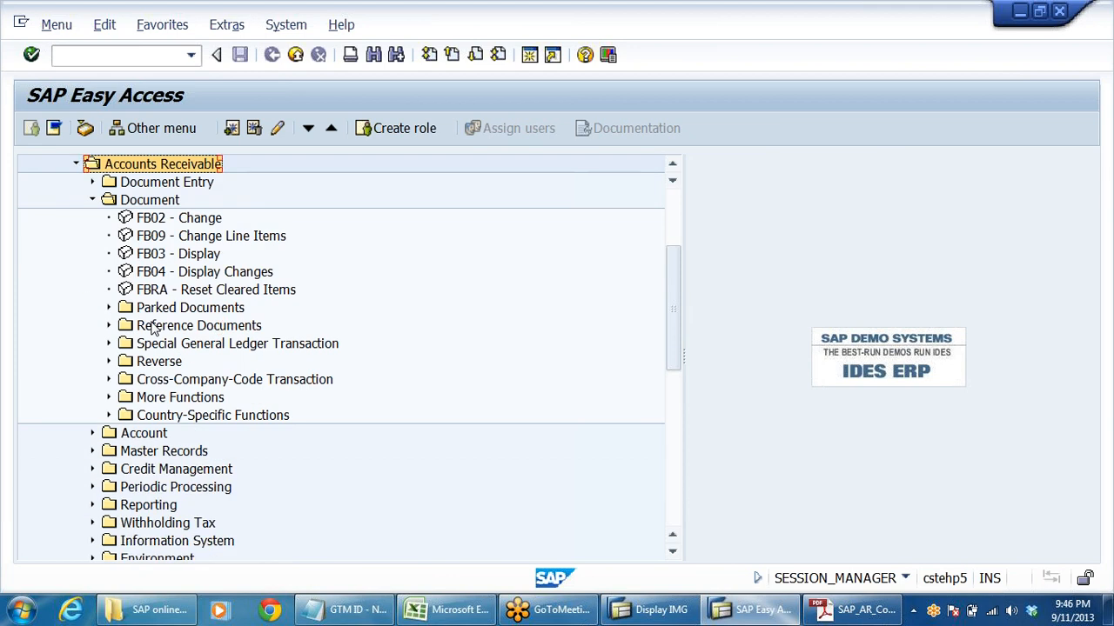
key(Down)
key(Down)
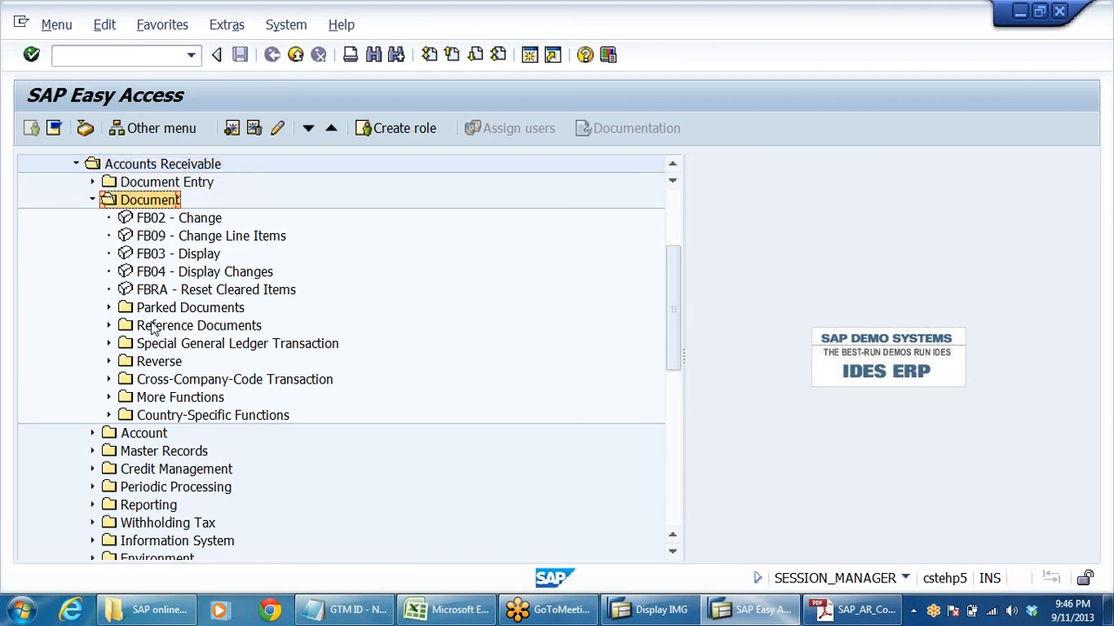
key(Left)
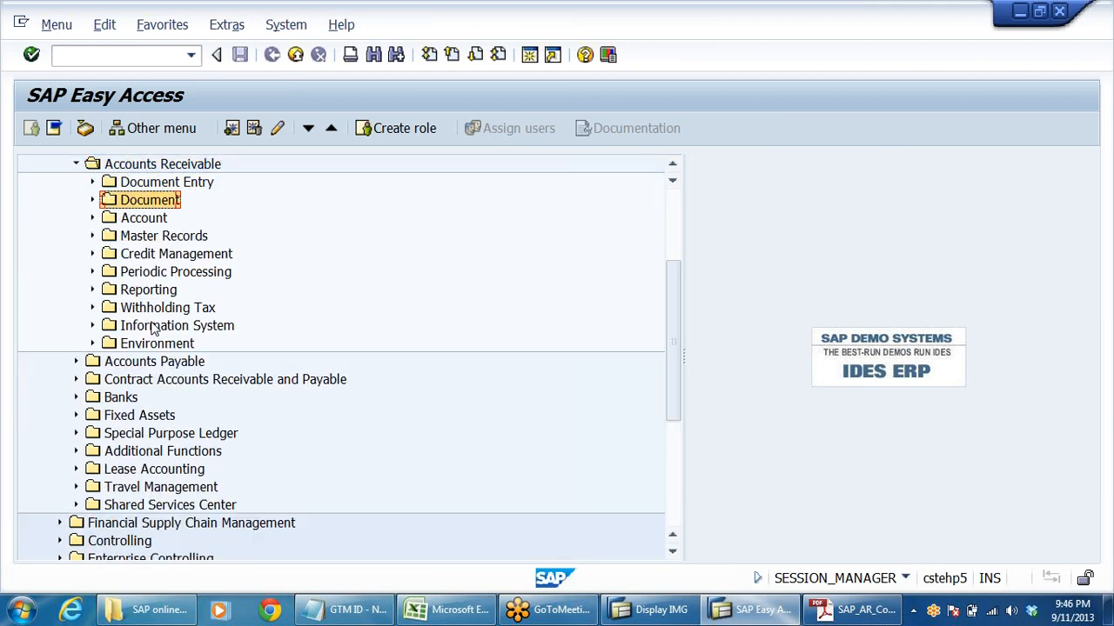
- Expand Master Records under Accounts Receivable and run FD02 - Change
key(Down)
key(Down)
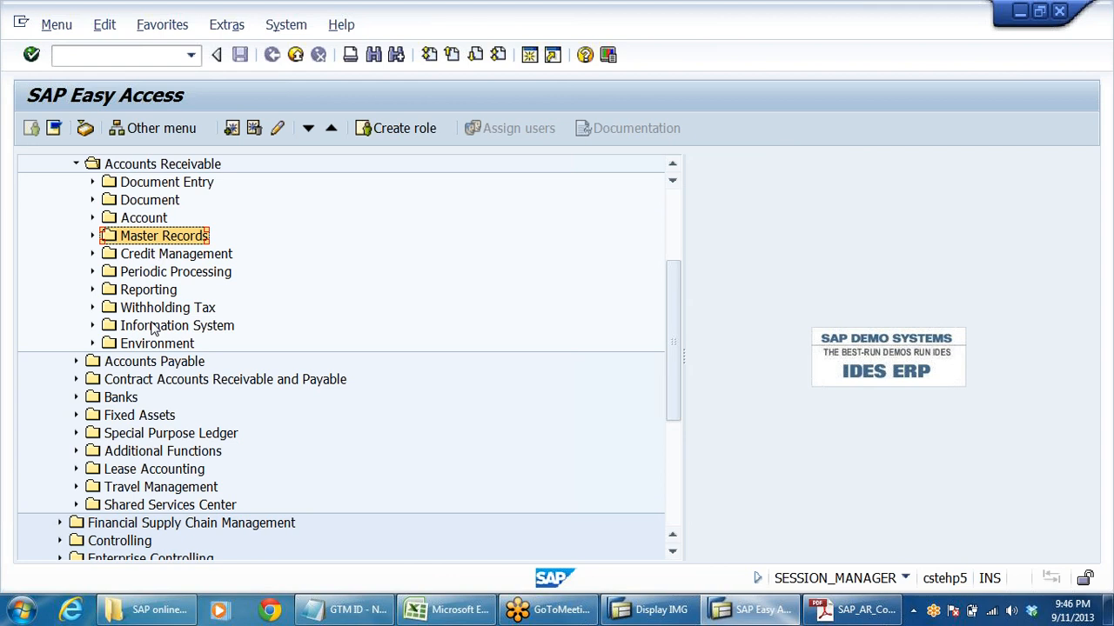
key(Right)
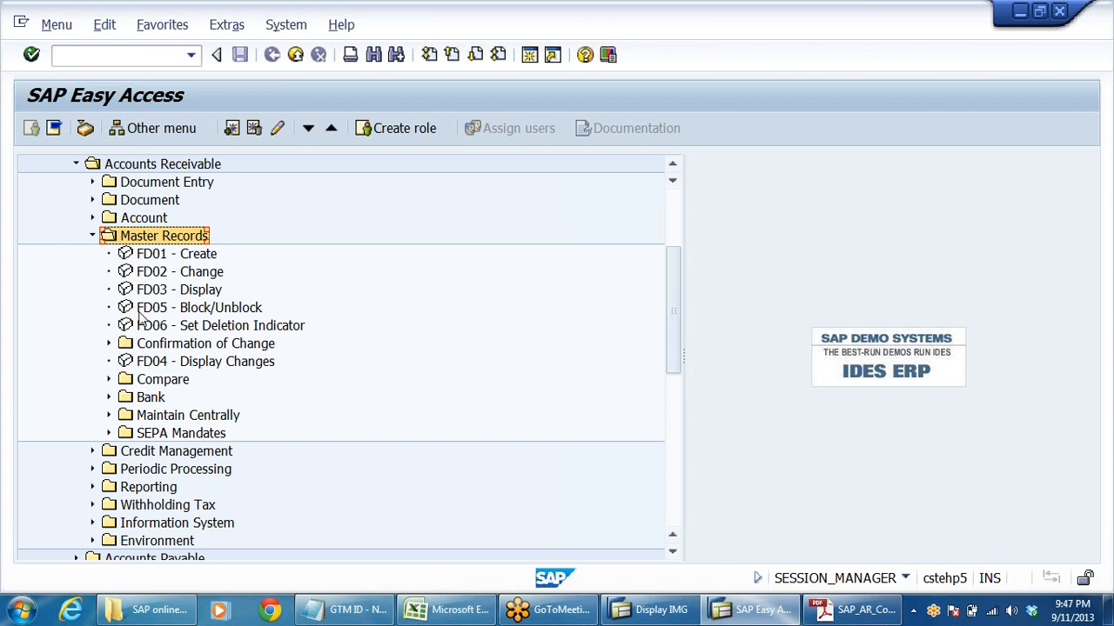
click(165, 276)
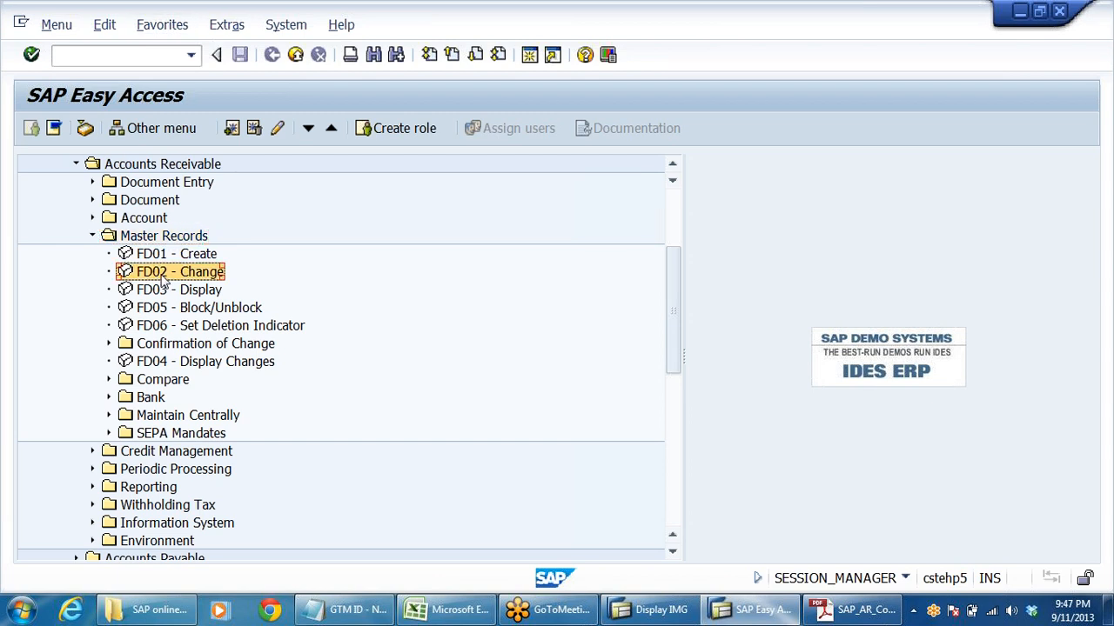
double_click(162, 278)
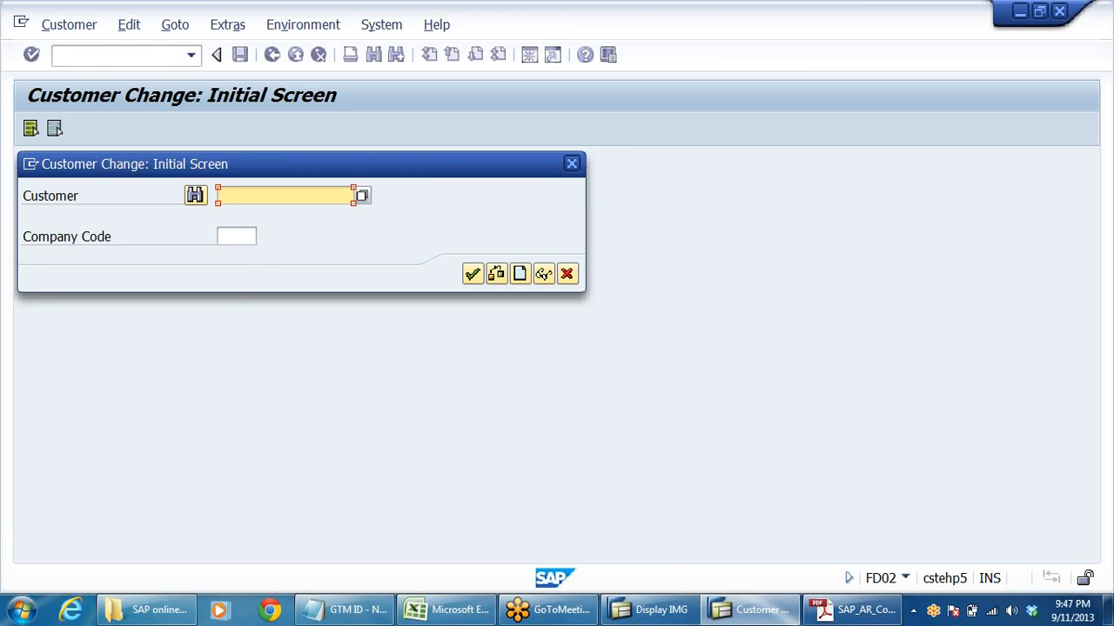
- Set the company code to DRLB for the customer change
click(235, 236)
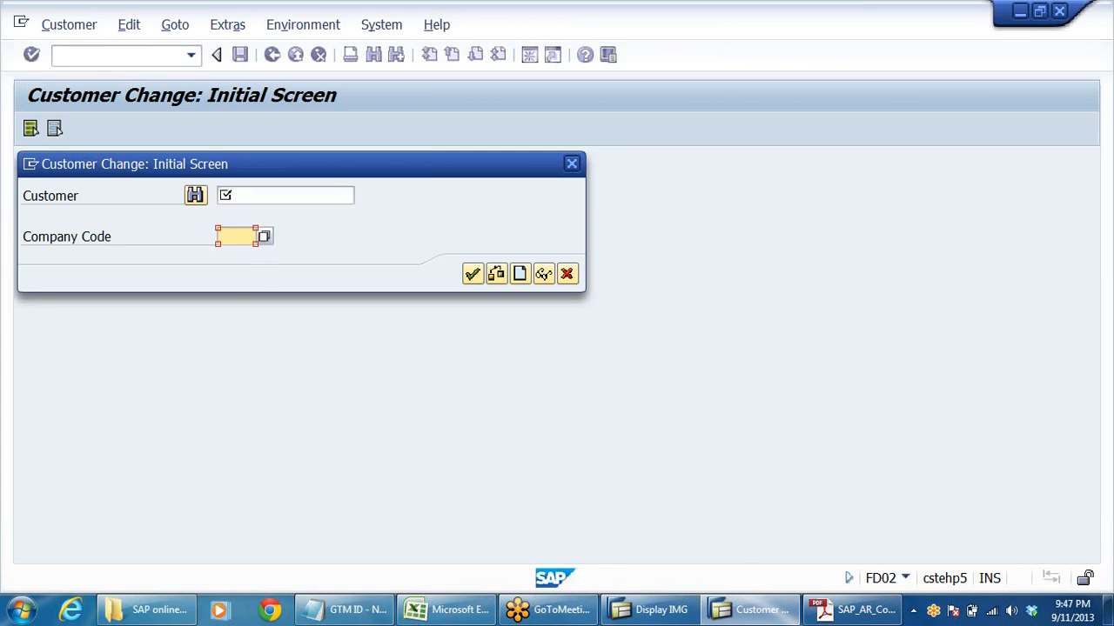
click(235, 237)
click(238, 254)
click(242, 196)
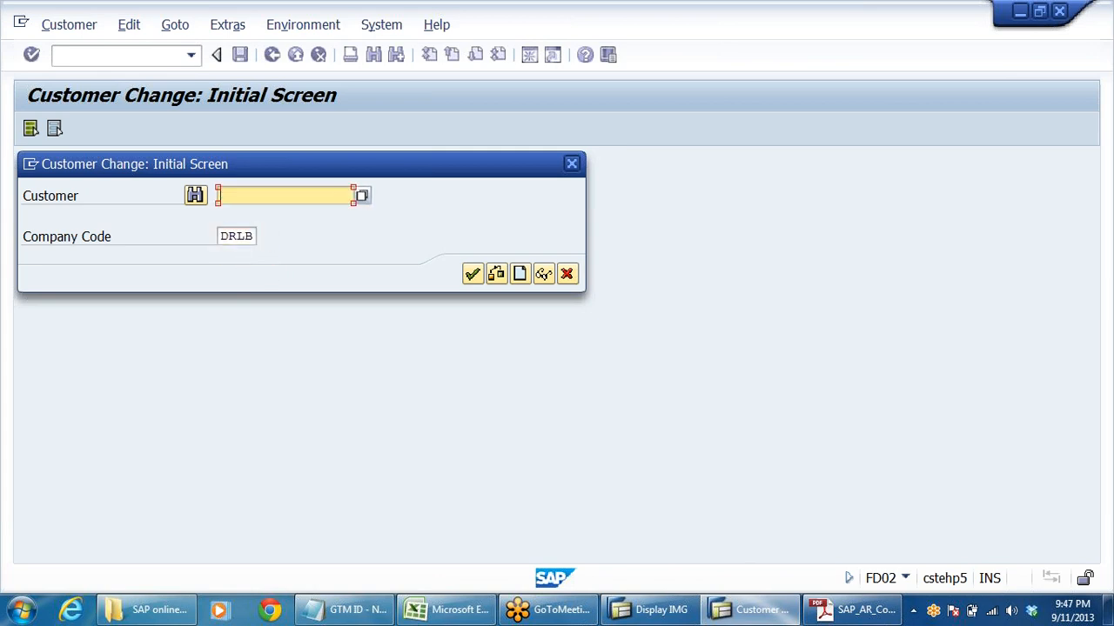
- Search the customers of company code DRLB, choose SUN PHARMA DEALERS - HYDRABAD and open its master record for changing
click(362, 196)
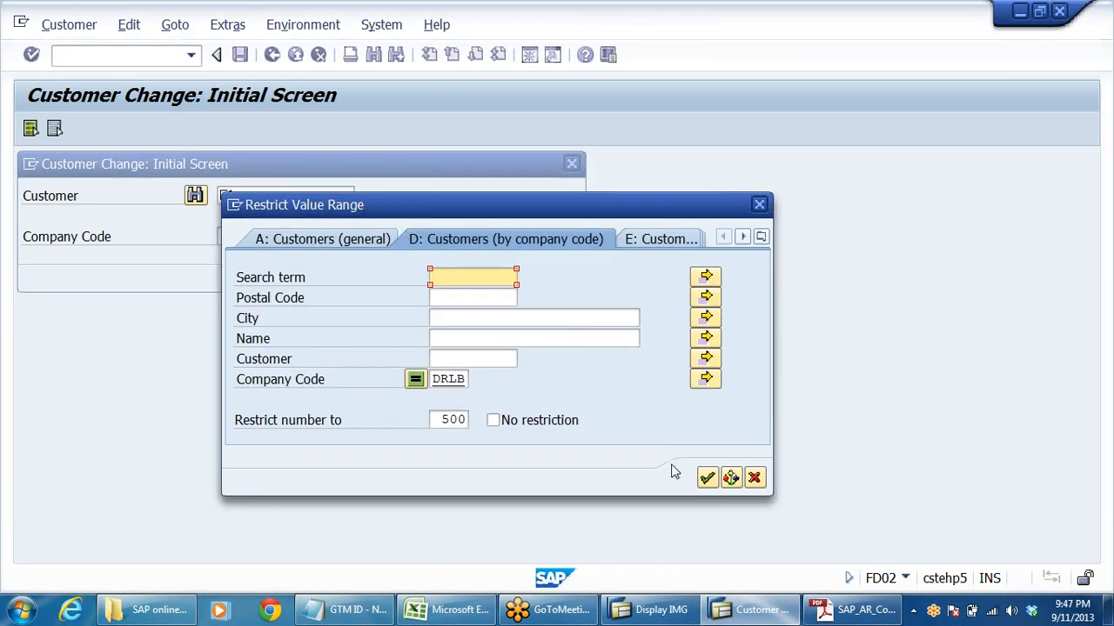
click(708, 479)
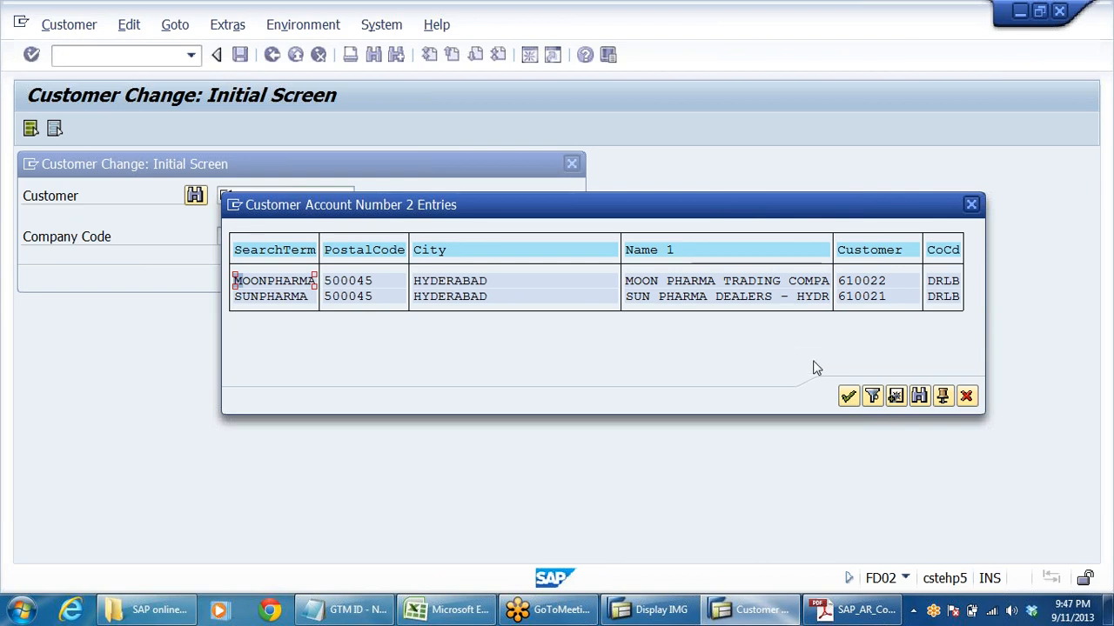
click(850, 298)
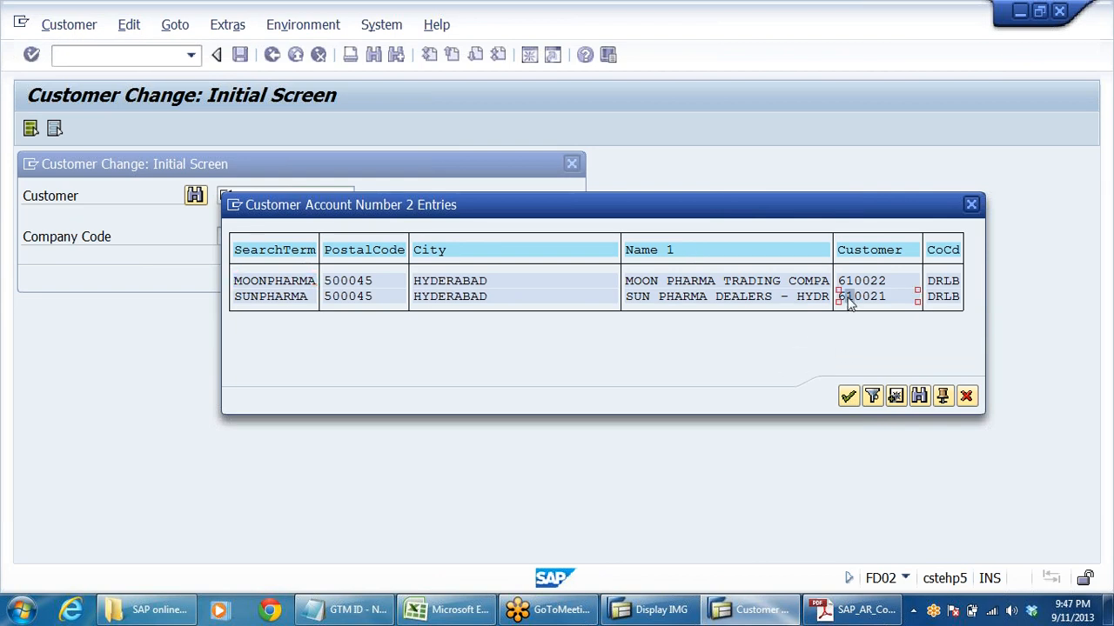
double_click(850, 297)
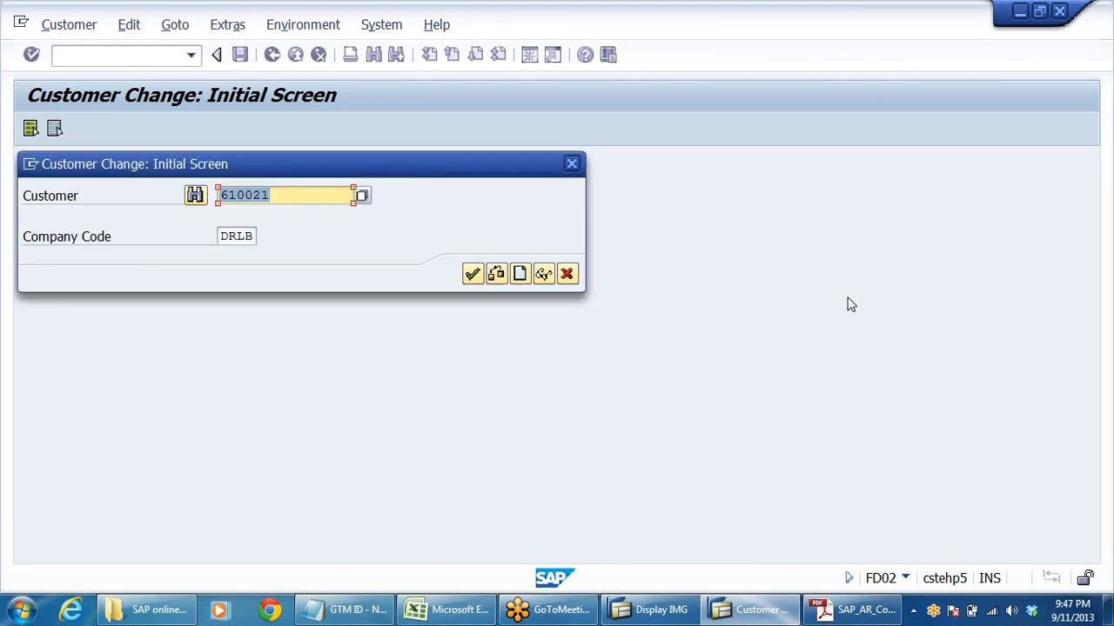
click(470, 275)
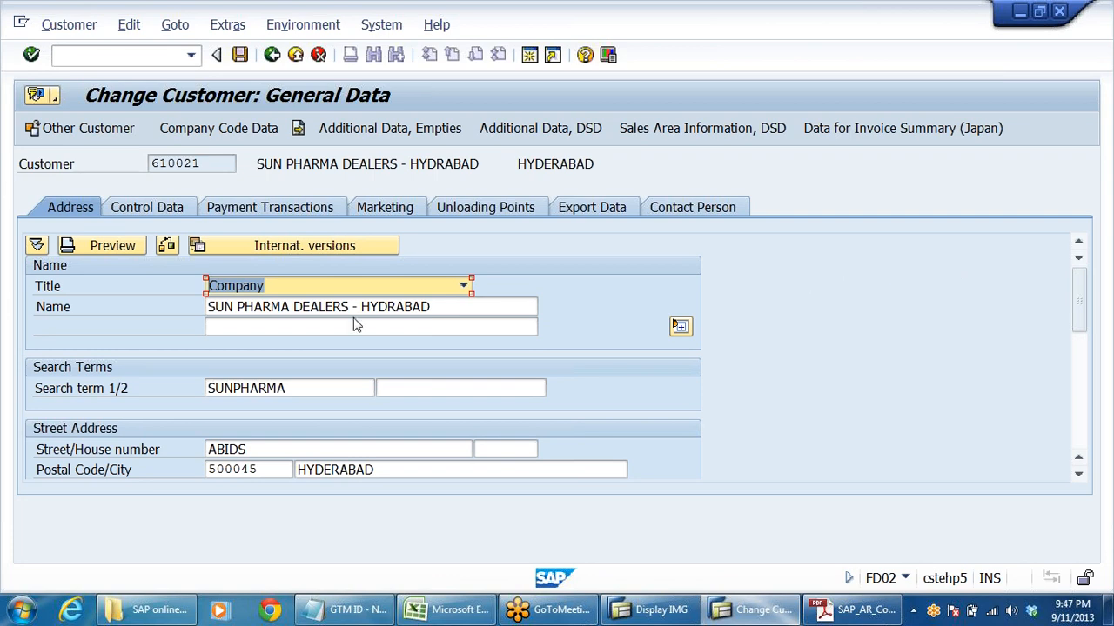
- Open the customer's company code data and examine the reconciliation account under Accounting information
click(273, 288)
click(273, 296)
click(1096, 37)
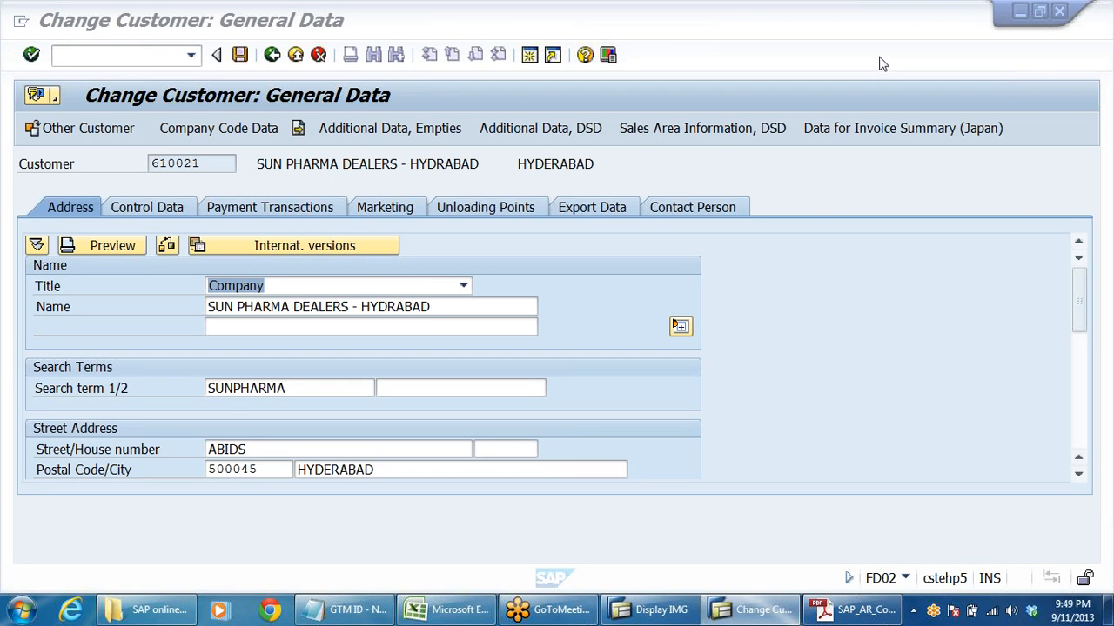
click(753, 162)
click(209, 130)
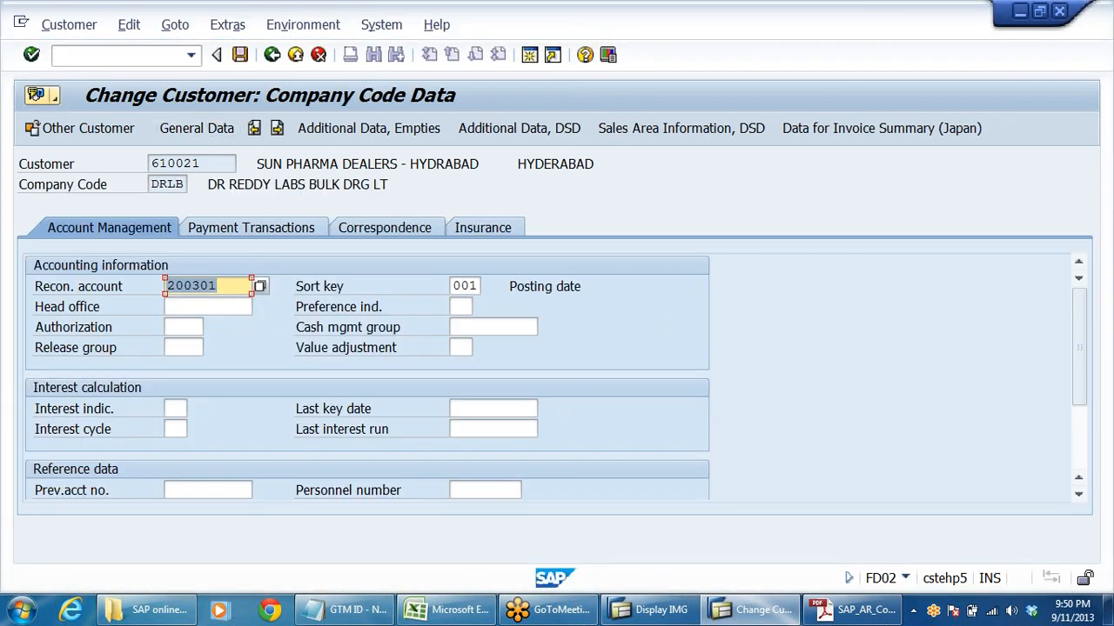
click(217, 286)
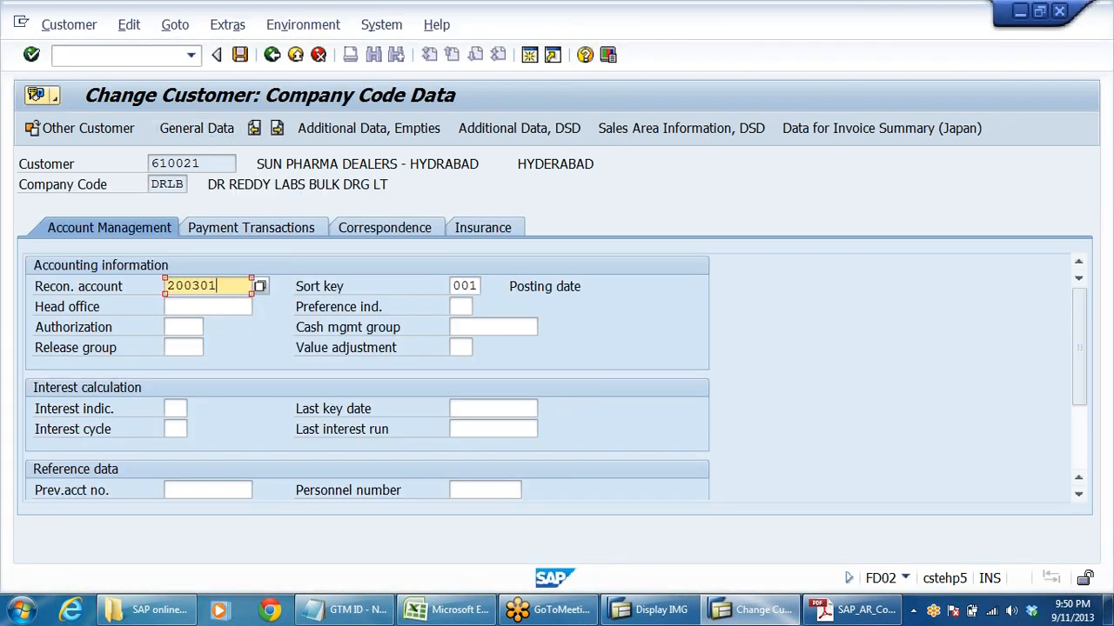
double_click(216, 286)
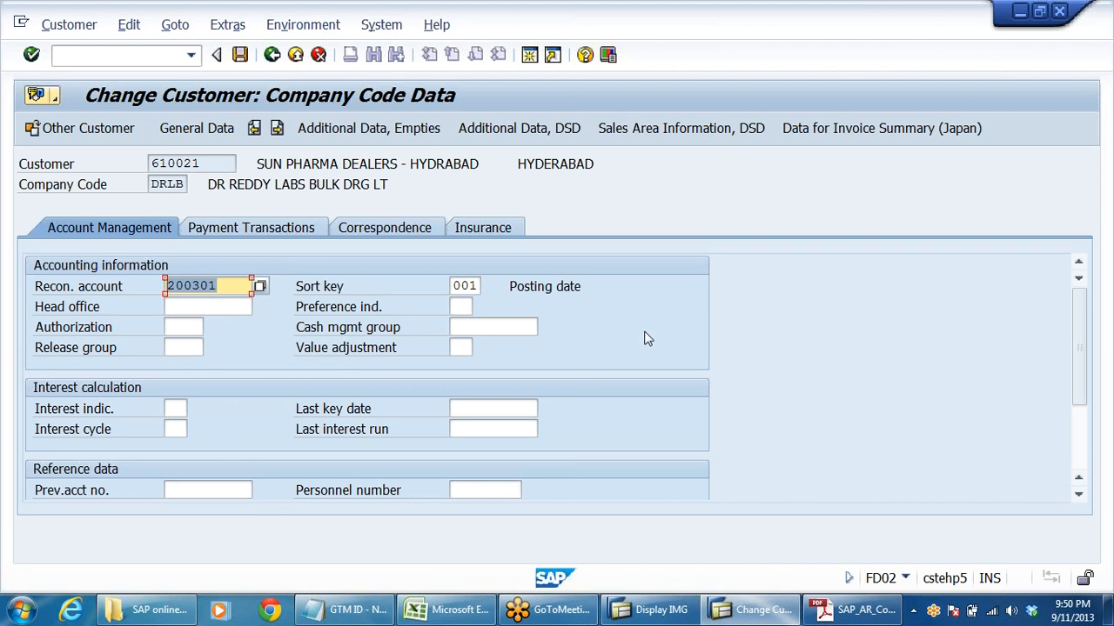
- Open a new SAP session and expand Accounting, Financial Accounting and General Ledger in the SAP menu
click(530, 55)
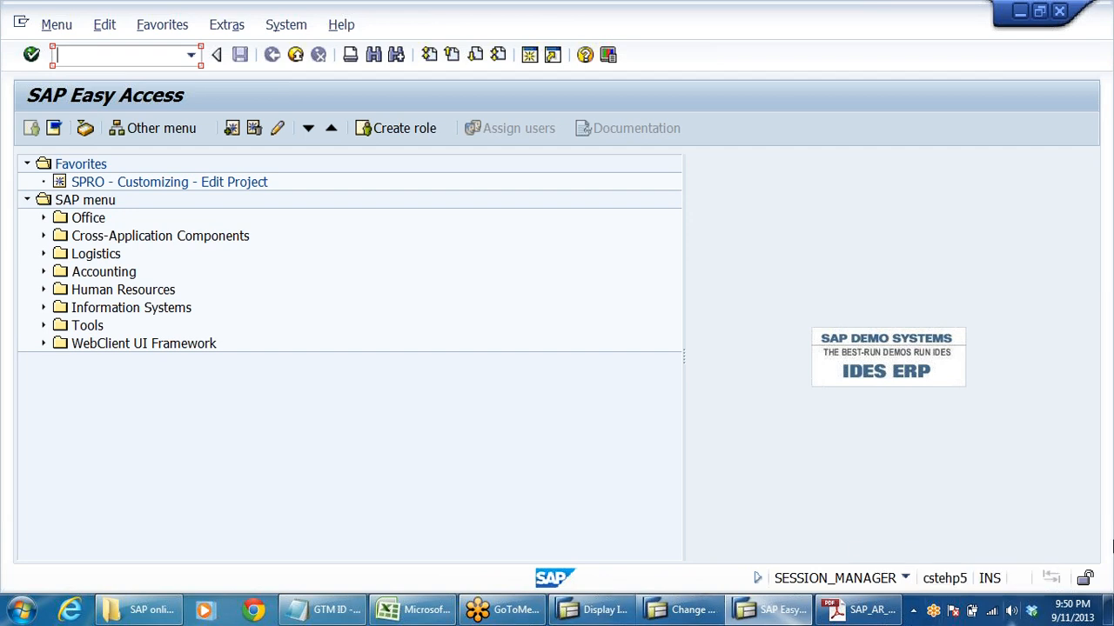
click(102, 274)
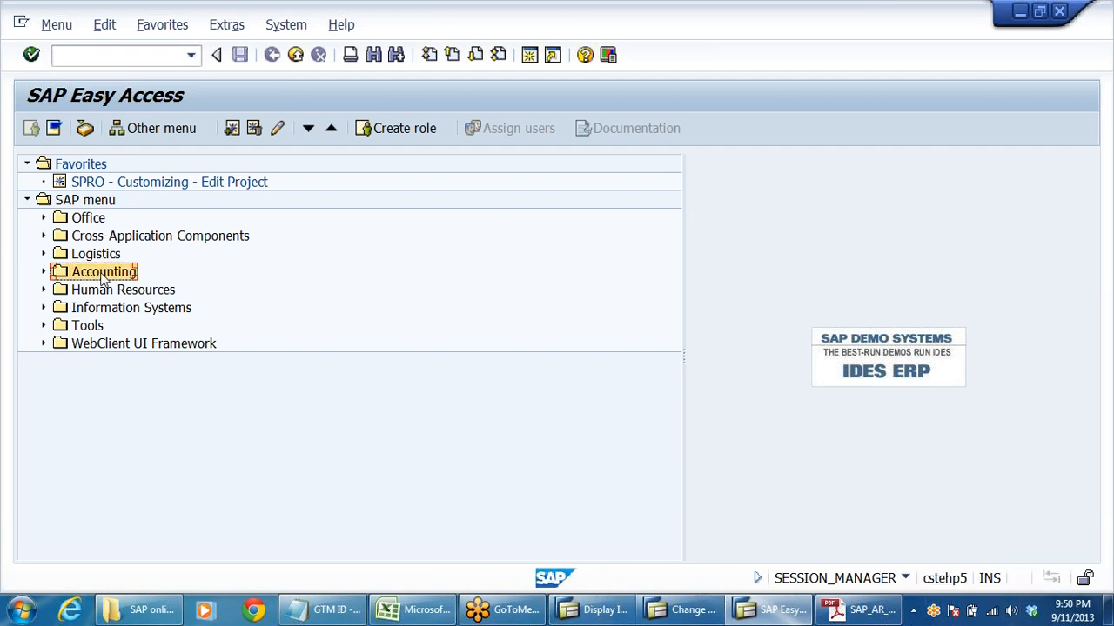
key(Right)
key(Down)
key(Right)
key(Down)
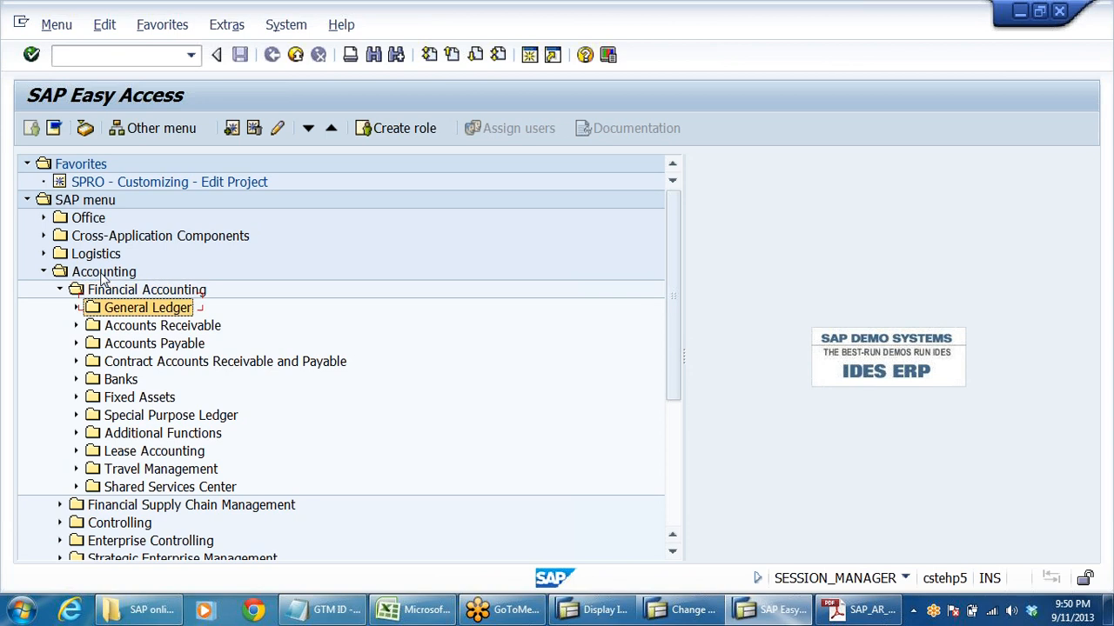
key(Right)
- Expand Master Records, G/L Accounts and Individual Processing under General Ledger, and run FS00 - Centrally
key(Down)
key(Down)
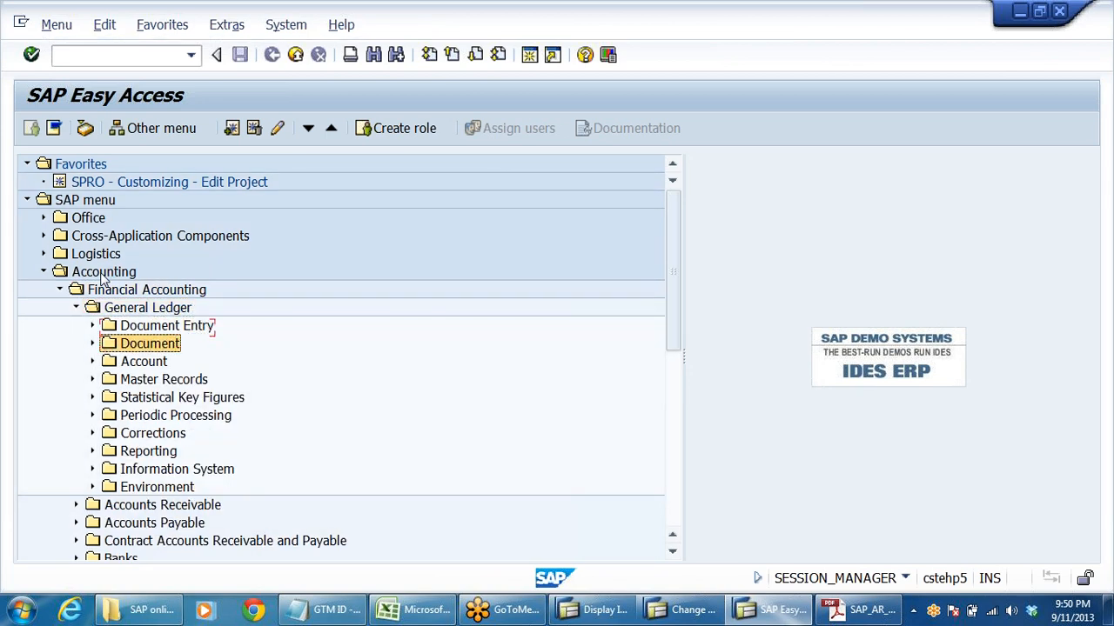
key(Down)
key(Down)
key(Right)
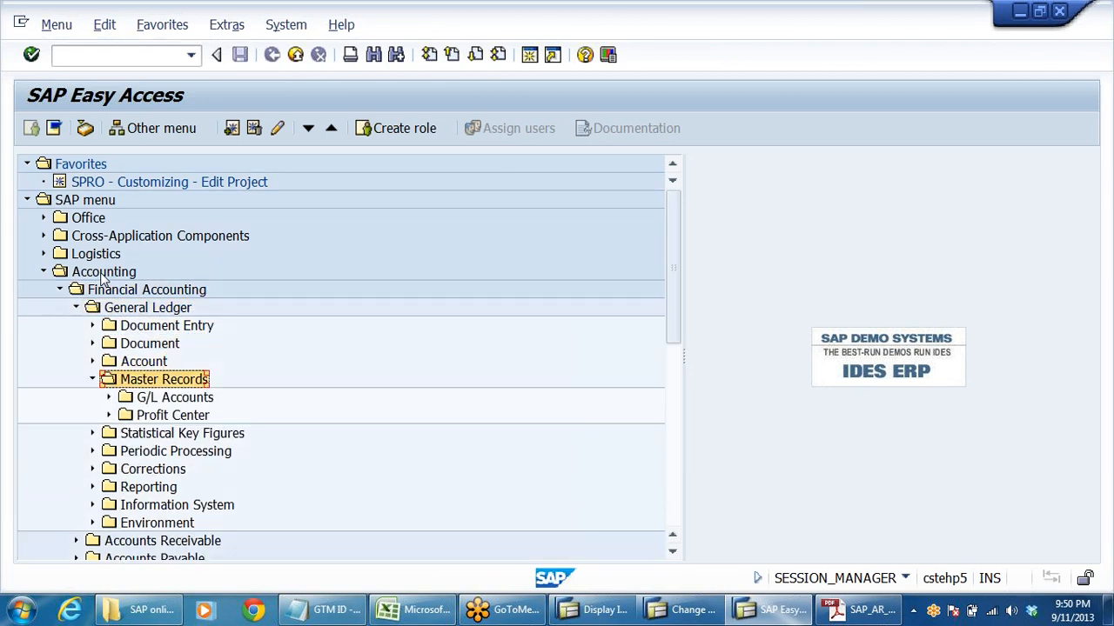
key(Down)
key(Right)
key(Down)
key(Right)
key(Down)
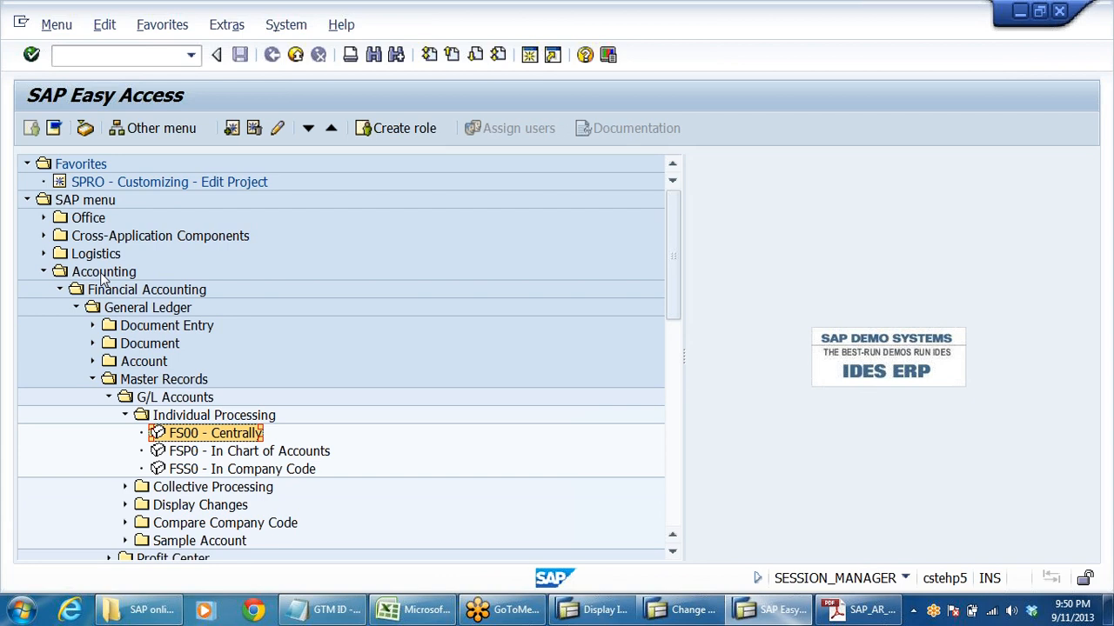
key(Return)
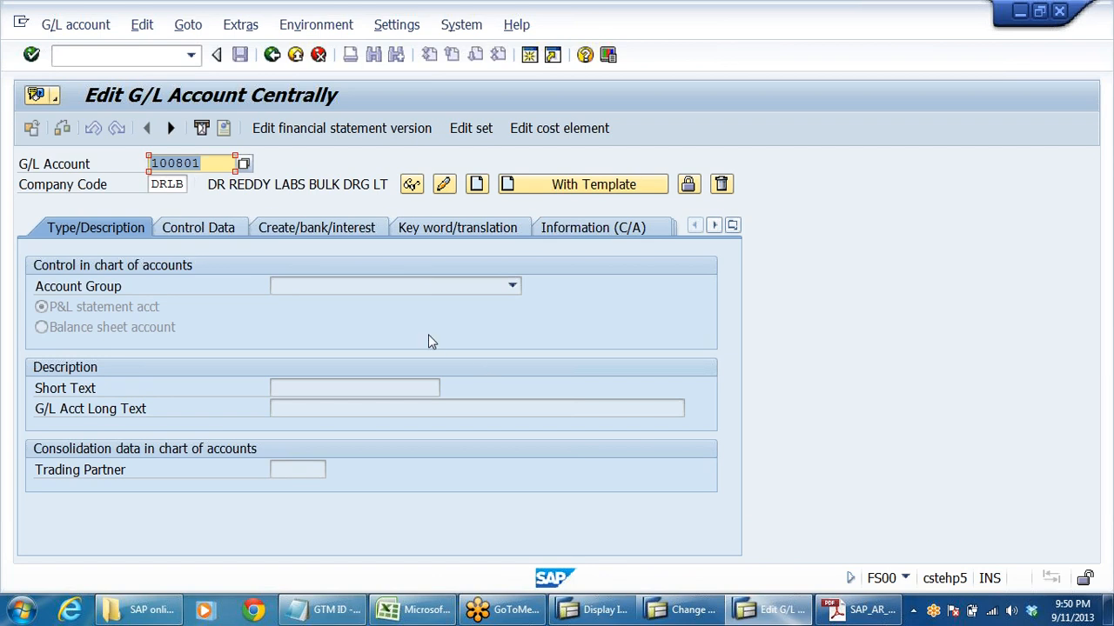
- Display G/L account 200301 and examine its description and its control data, including the reconciliation account type
text(200301)
key(Return)
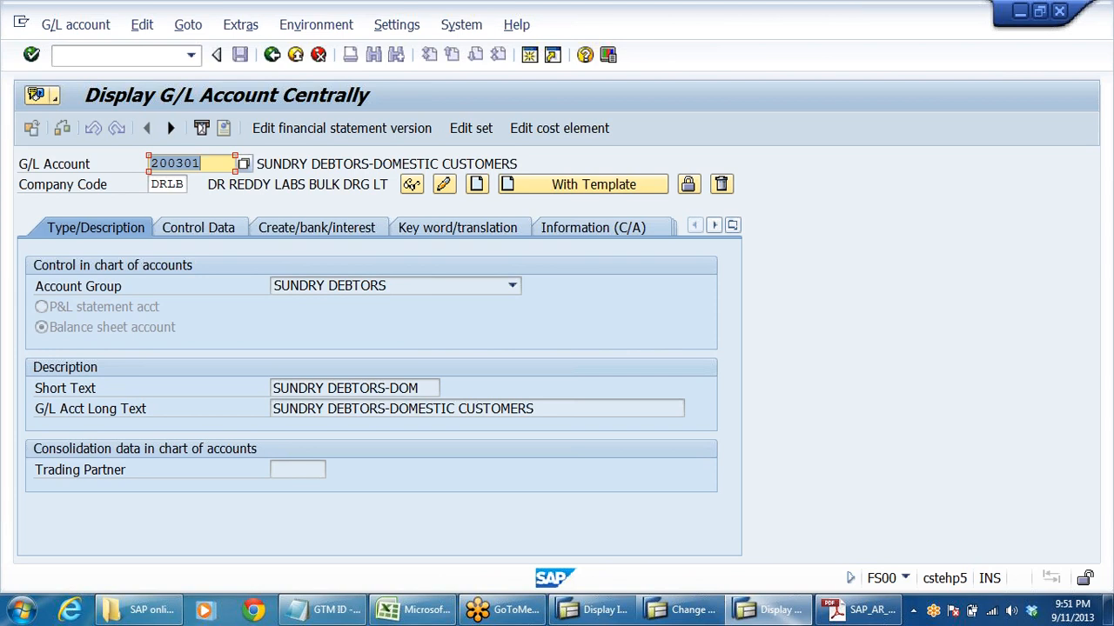
click(283, 164)
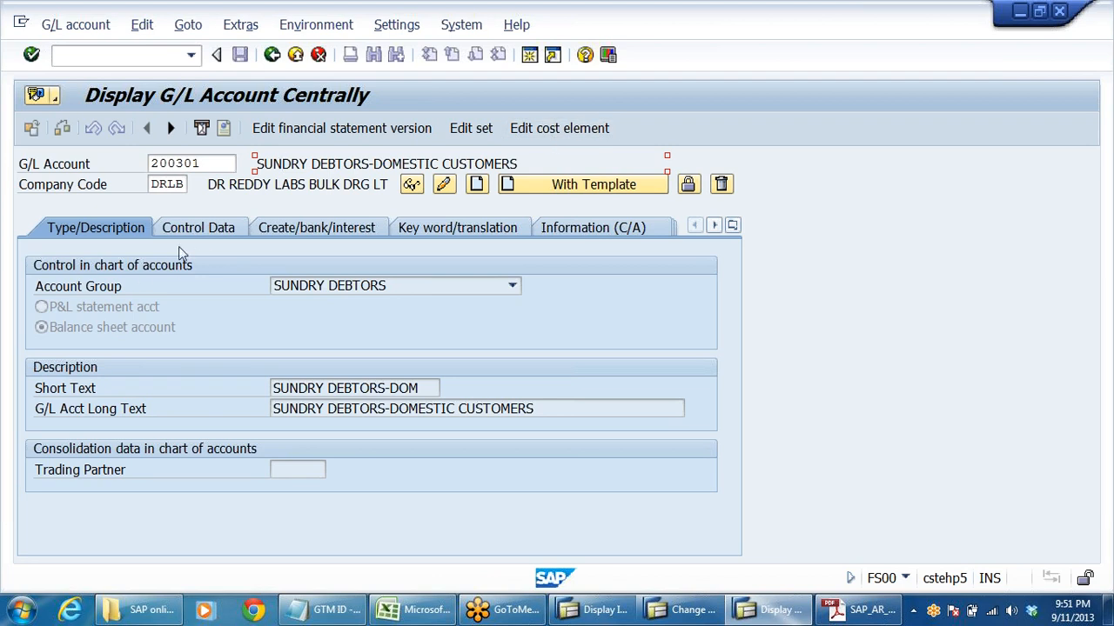
click(193, 229)
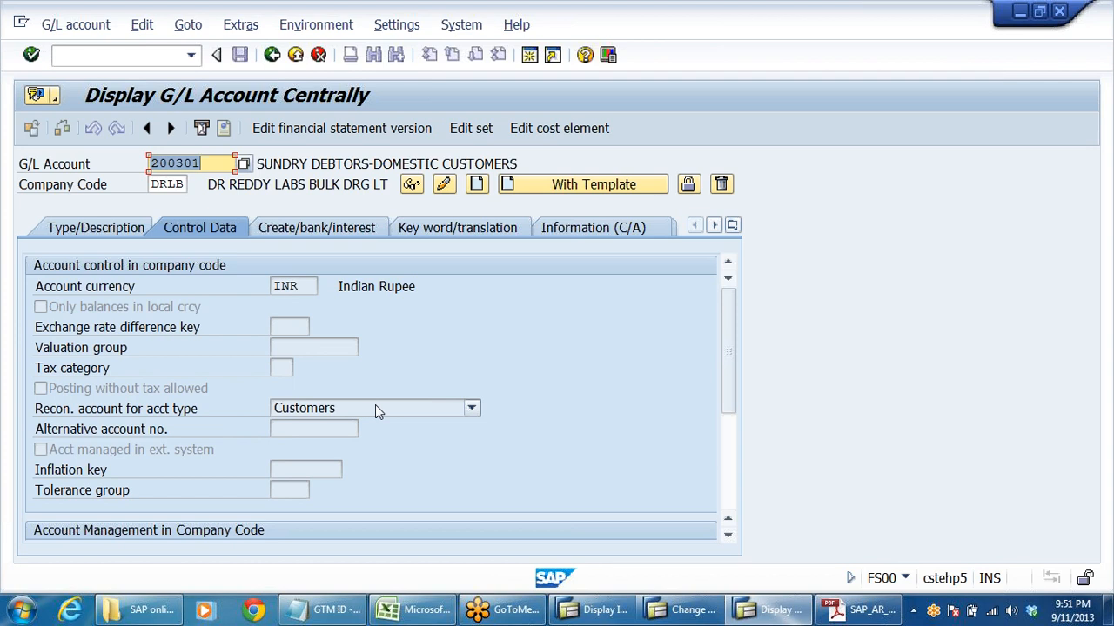
- Switch to the DRL_GRP workbook in Excel and examine the S. DRS ACCOUNT general ledger table on the GLACCTS sheet
click(422, 613)
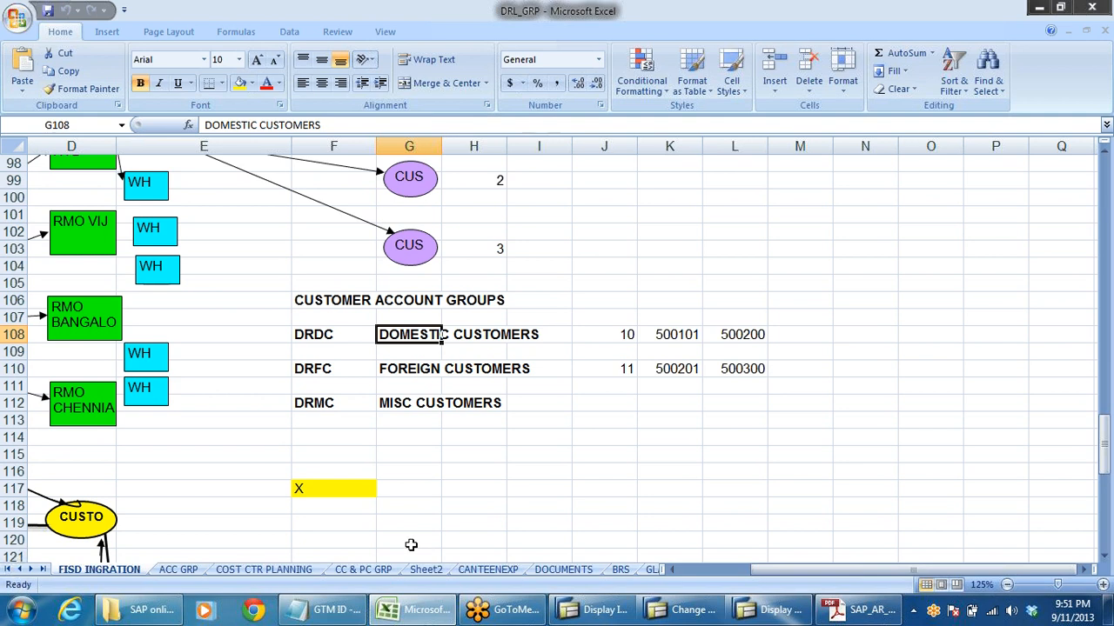
click(654, 569)
scroll(542, 437, down, 13)
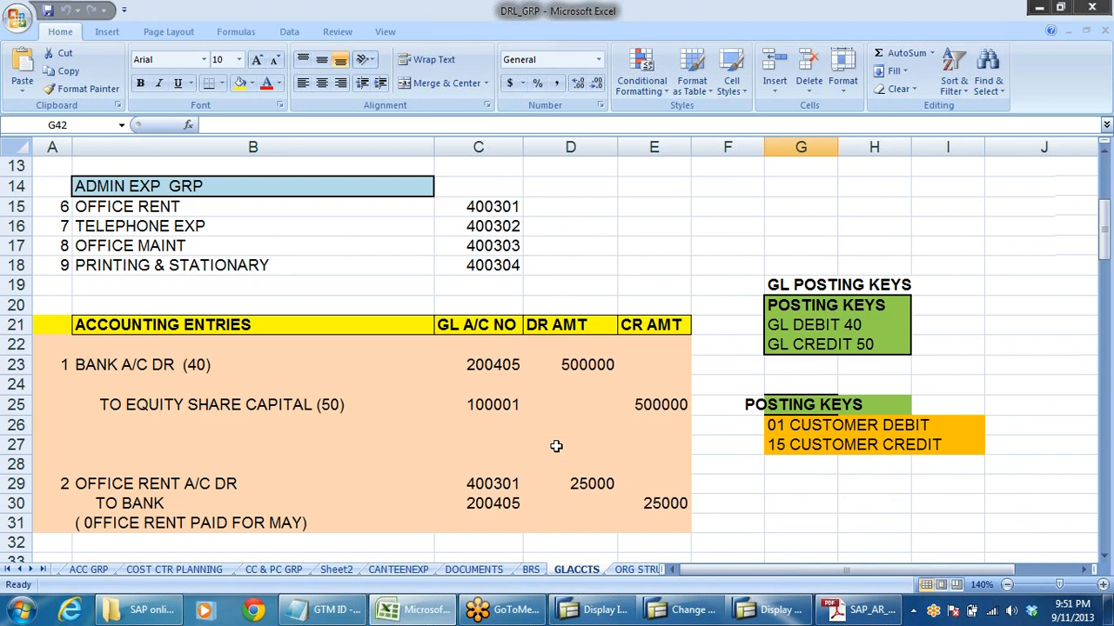
scroll(563, 444, up, 2)
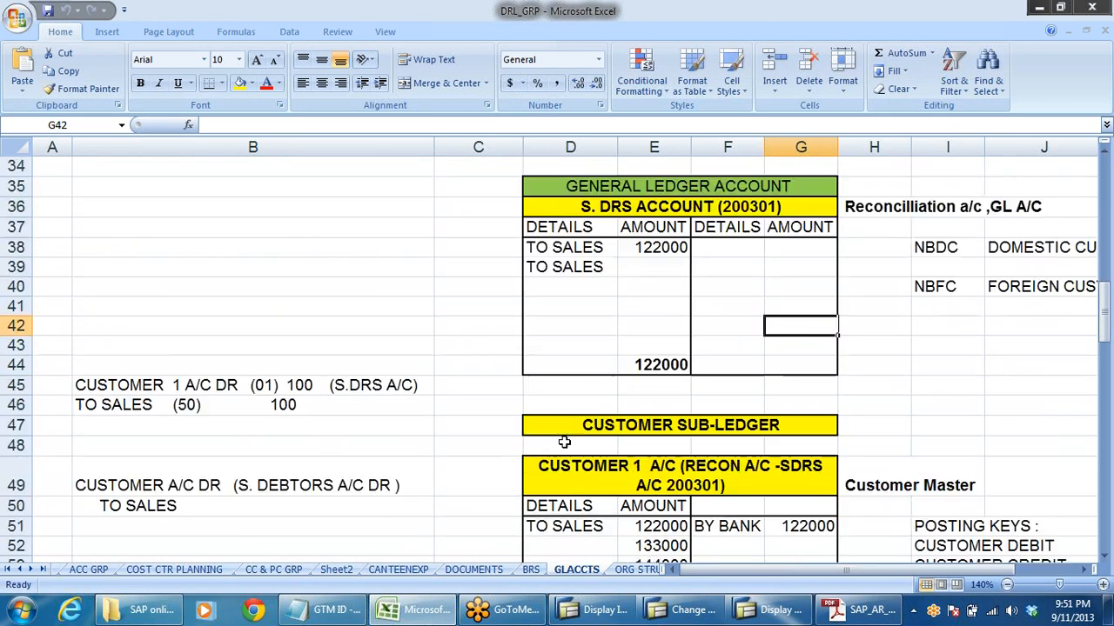
scroll(1106, 376, down, 4)
scroll(1106, 376, up, 5)
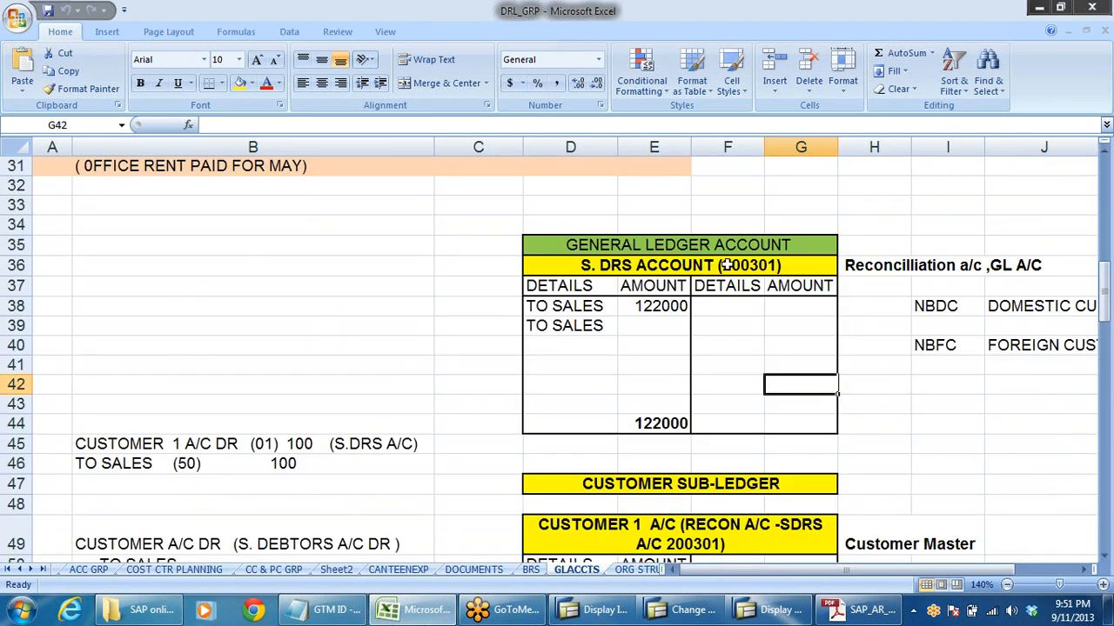
click(651, 267)
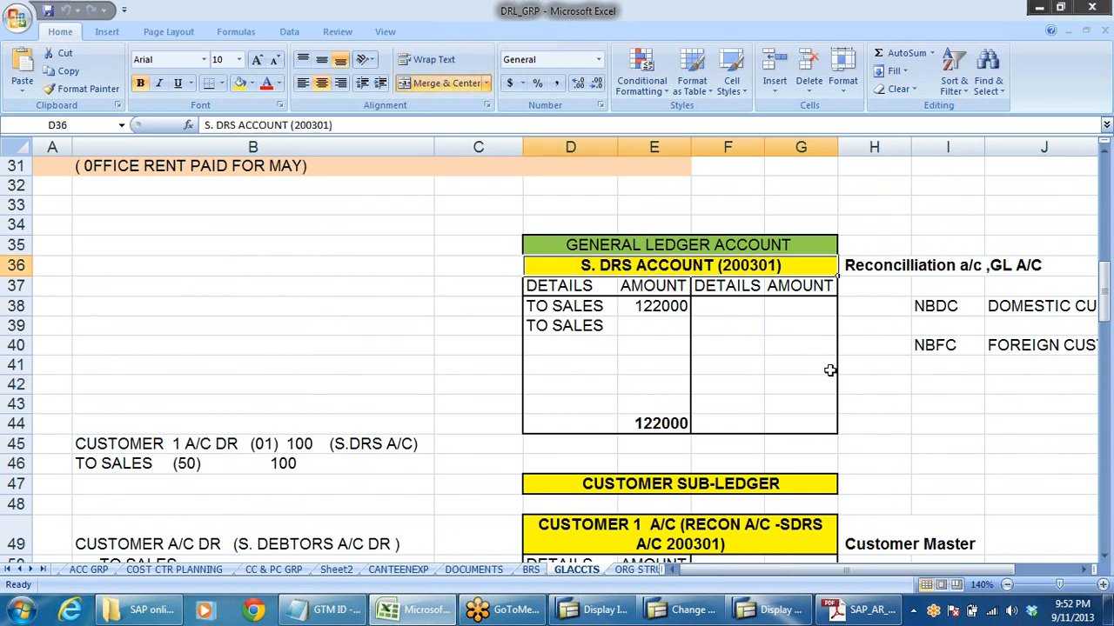
- Compare the CUSTOMER 1 A/C sub-ledger with the general ledger account, and switch back to the Change Customer window in SAP
scroll(830, 371, down, 3)
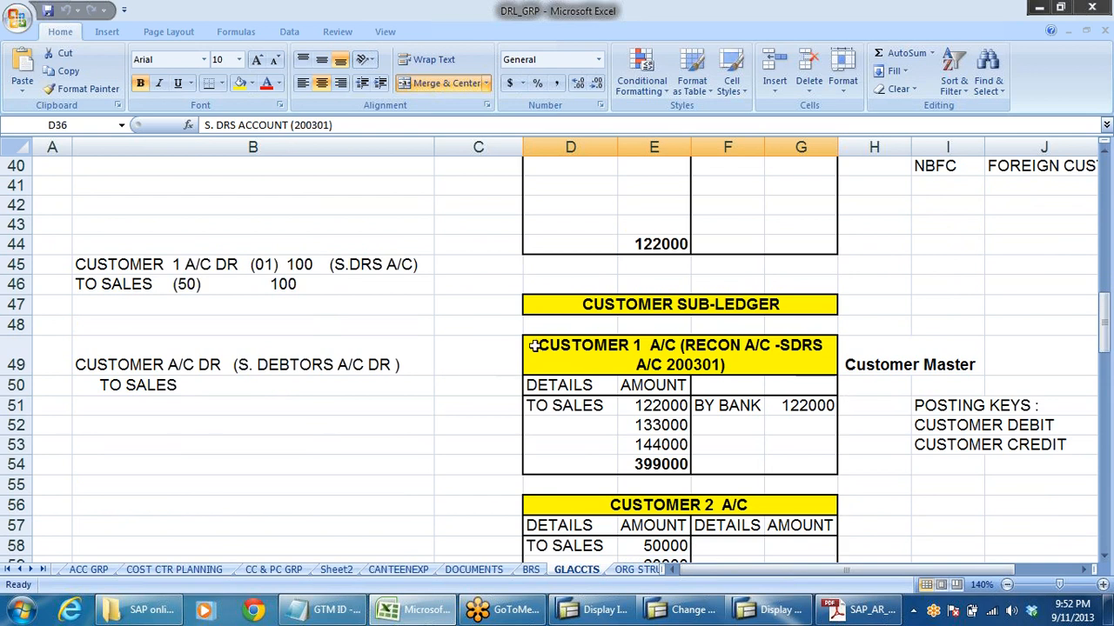
click(534, 345)
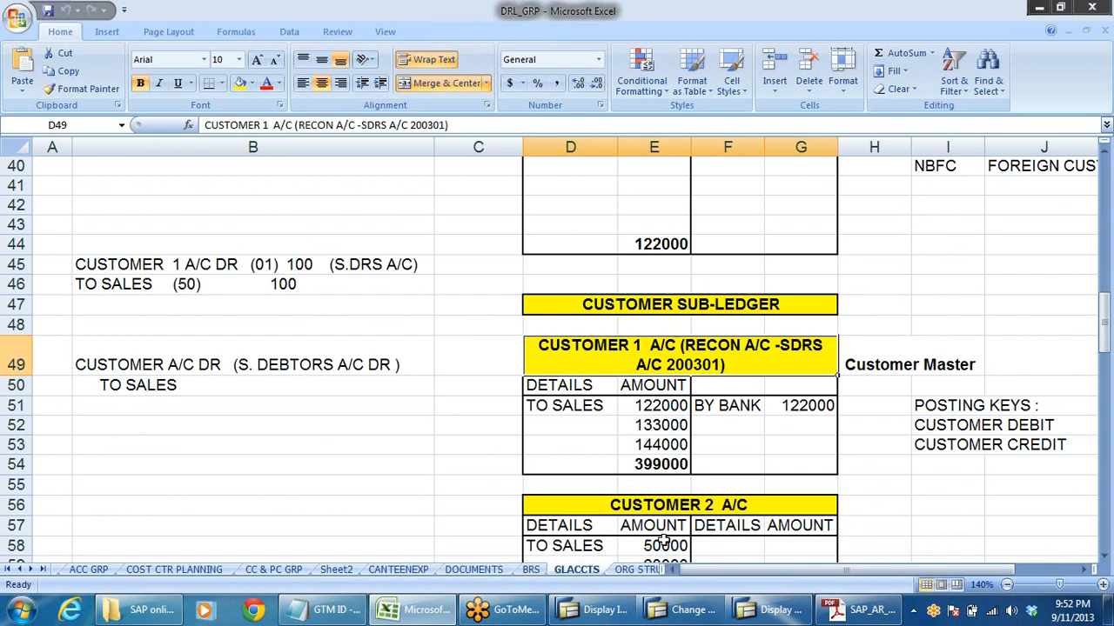
scroll(663, 522, up, 3)
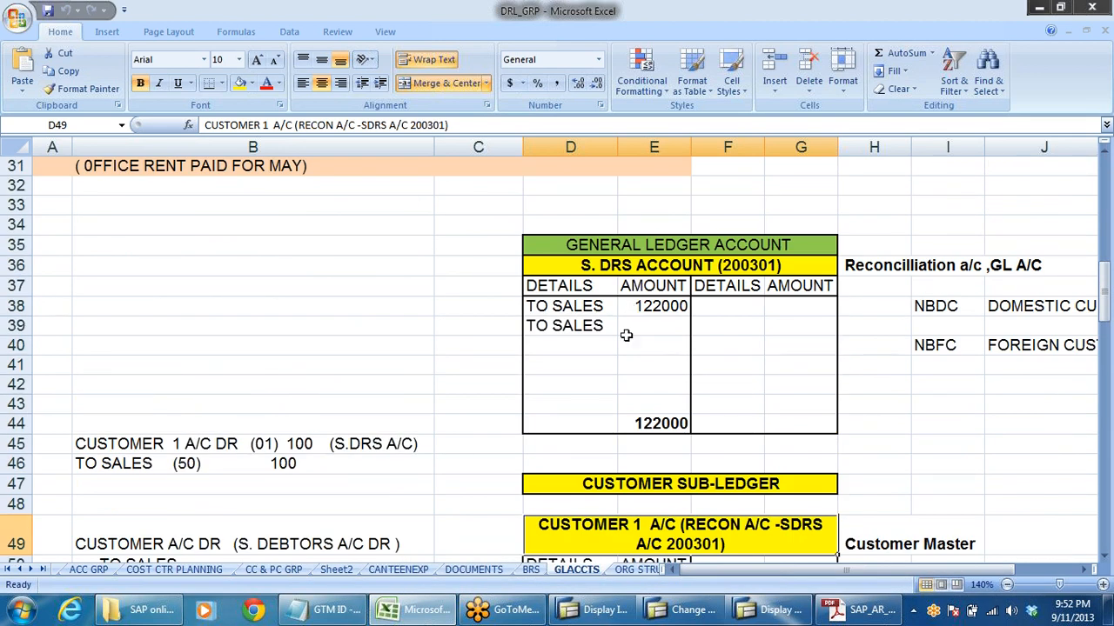
scroll(720, 390, down, 2)
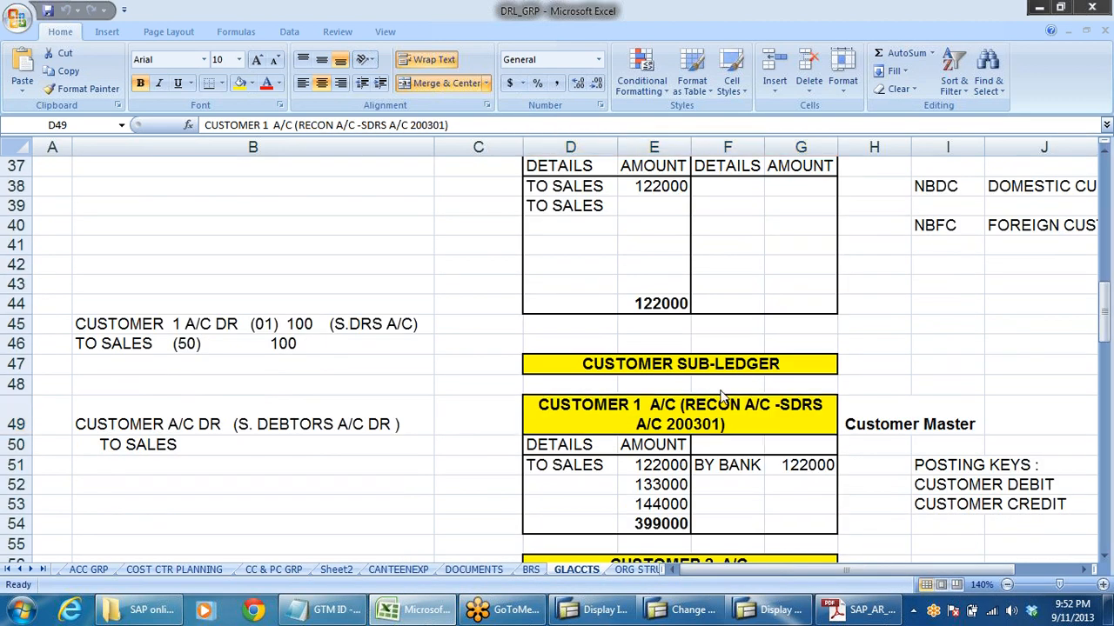
click(769, 610)
click(681, 612)
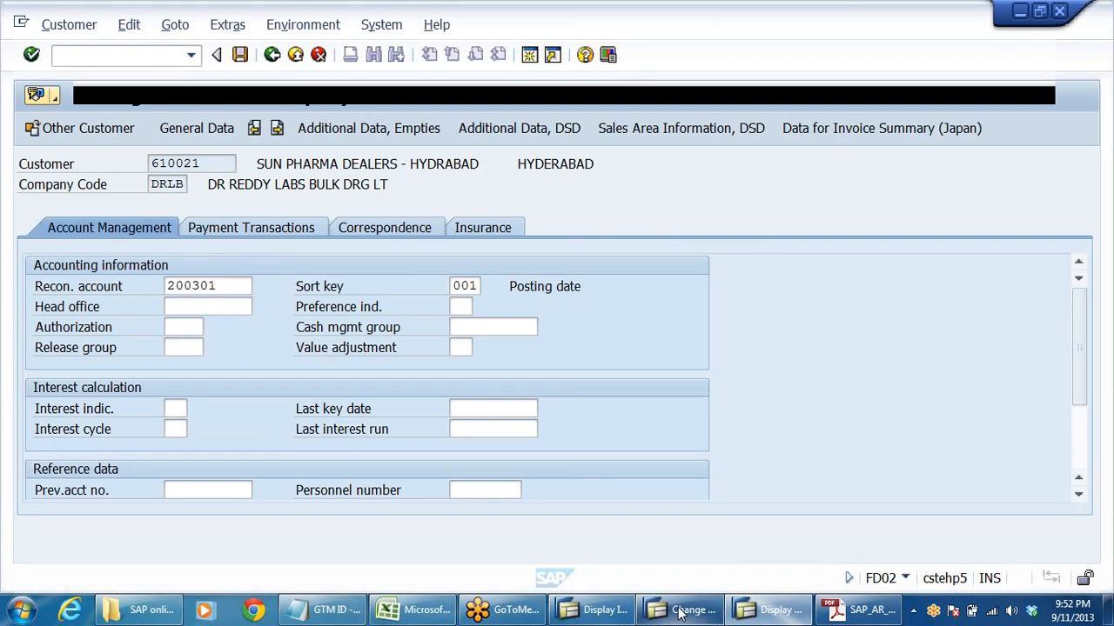
- Compare the customer's name and reconciliation account in Change Customer with G/L account 200301 in the Display G/L Account Centrally window
drag(257, 164, 447, 164)
click(77, 293)
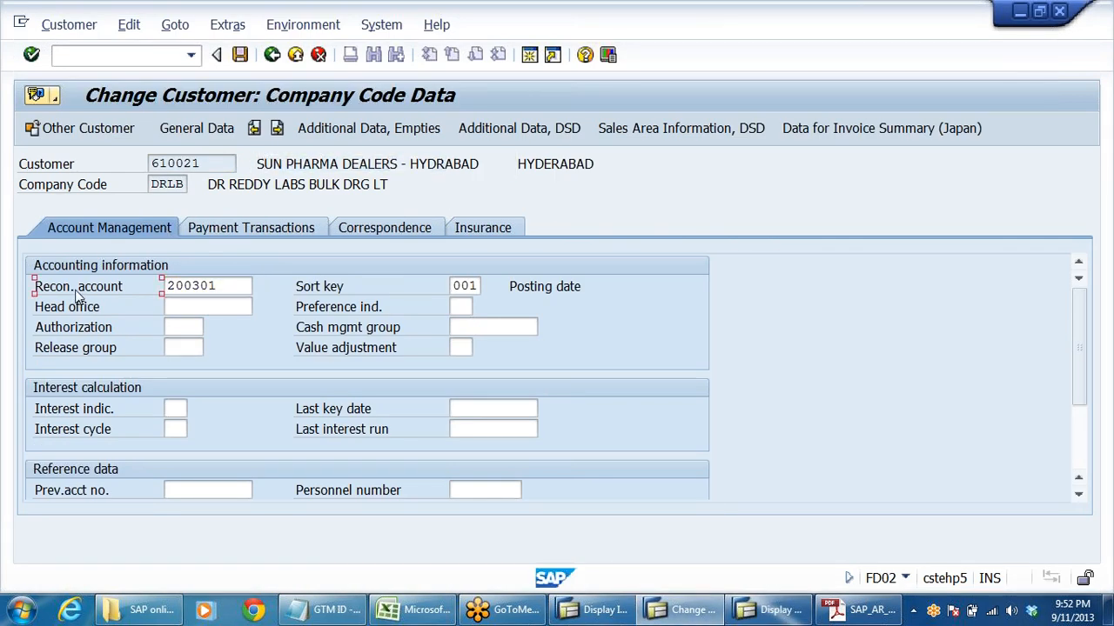
click(263, 164)
drag(264, 163, 377, 163)
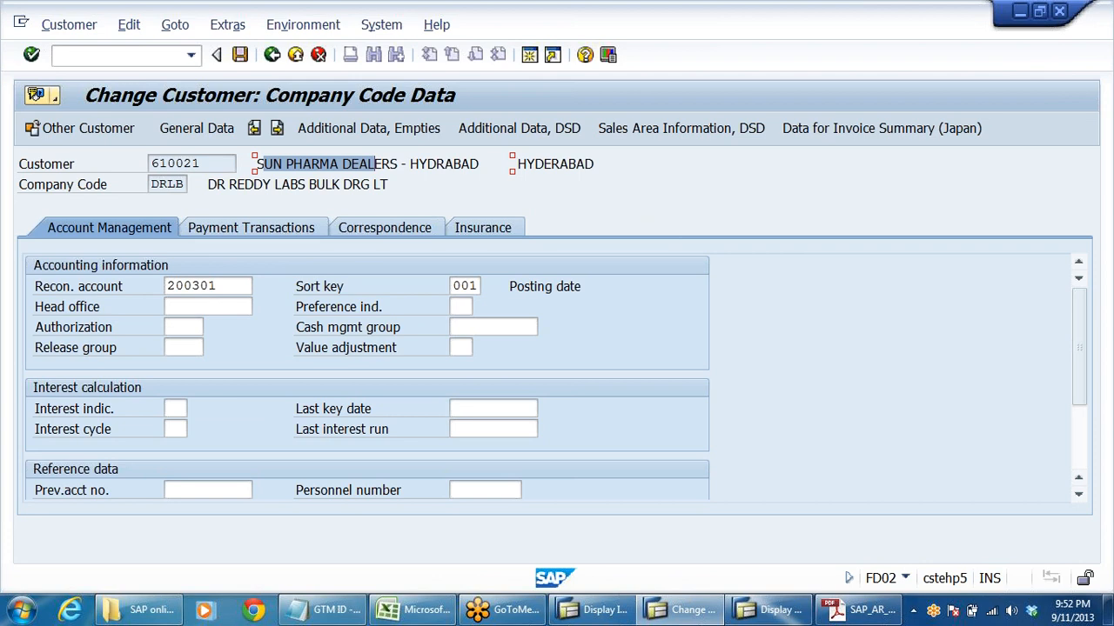
drag(223, 286, 2, 311)
key(ctrl+c)
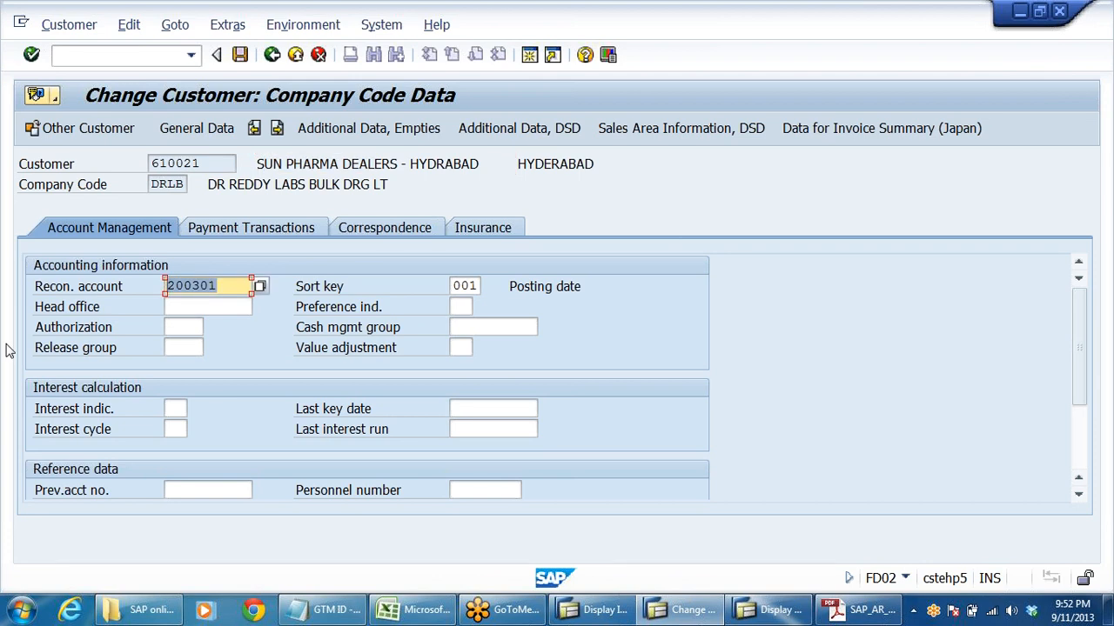
key(alt+Tab)
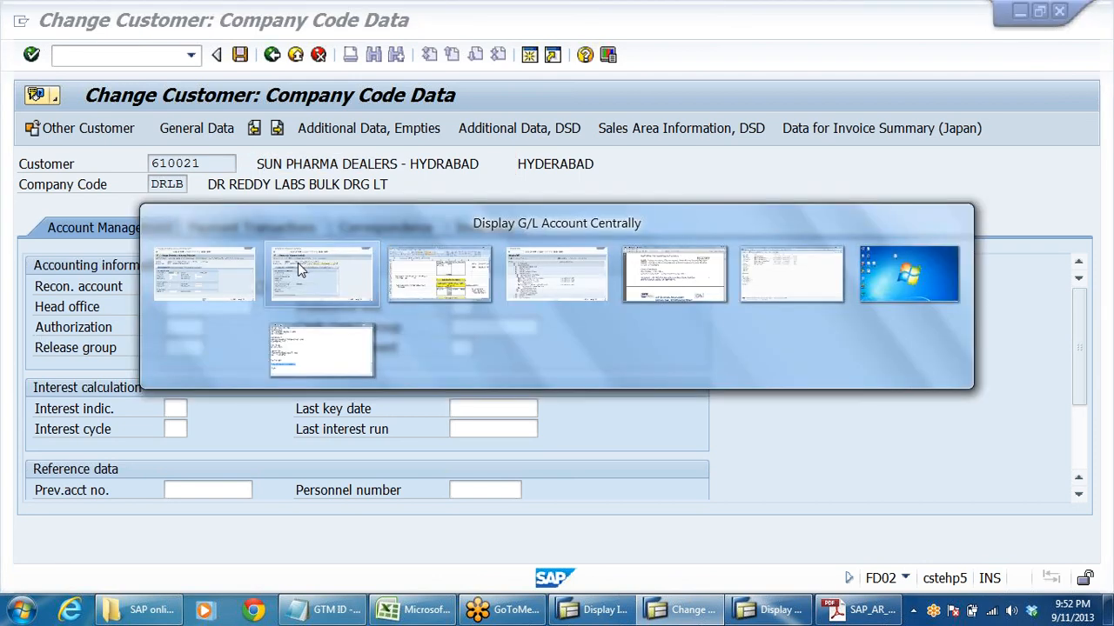
key(ctrl+v)
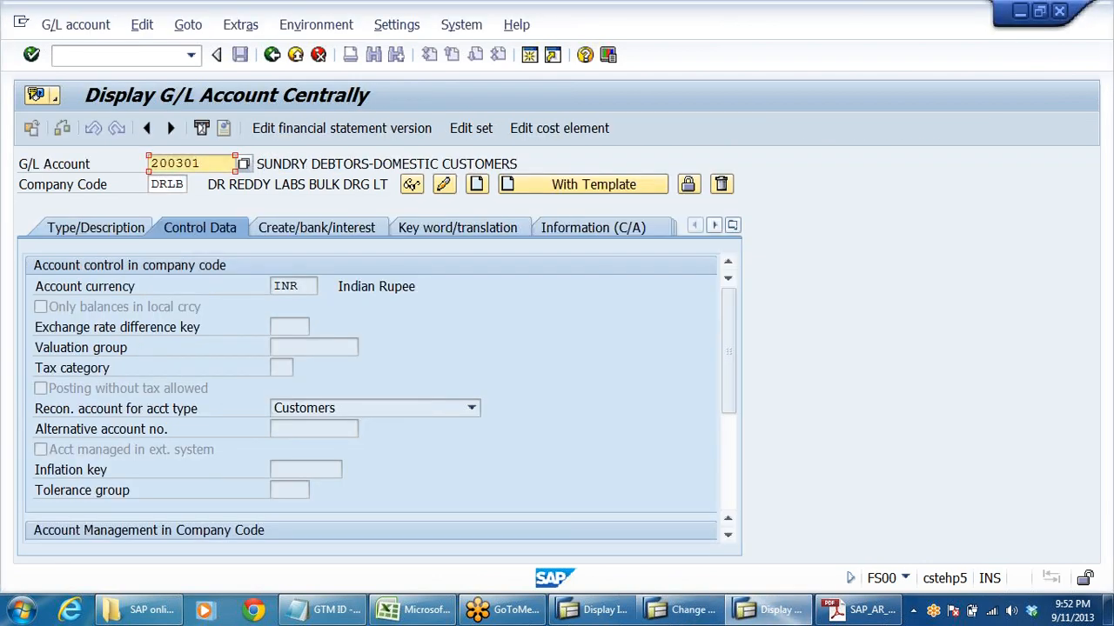
key(alt+Tab)
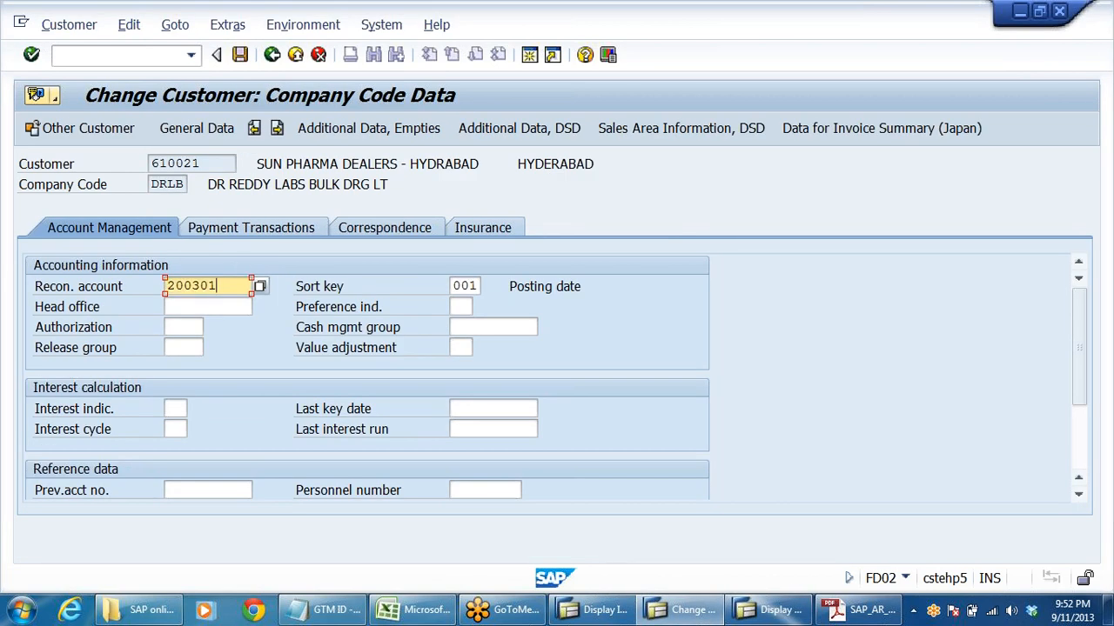
drag(257, 164, 447, 165)
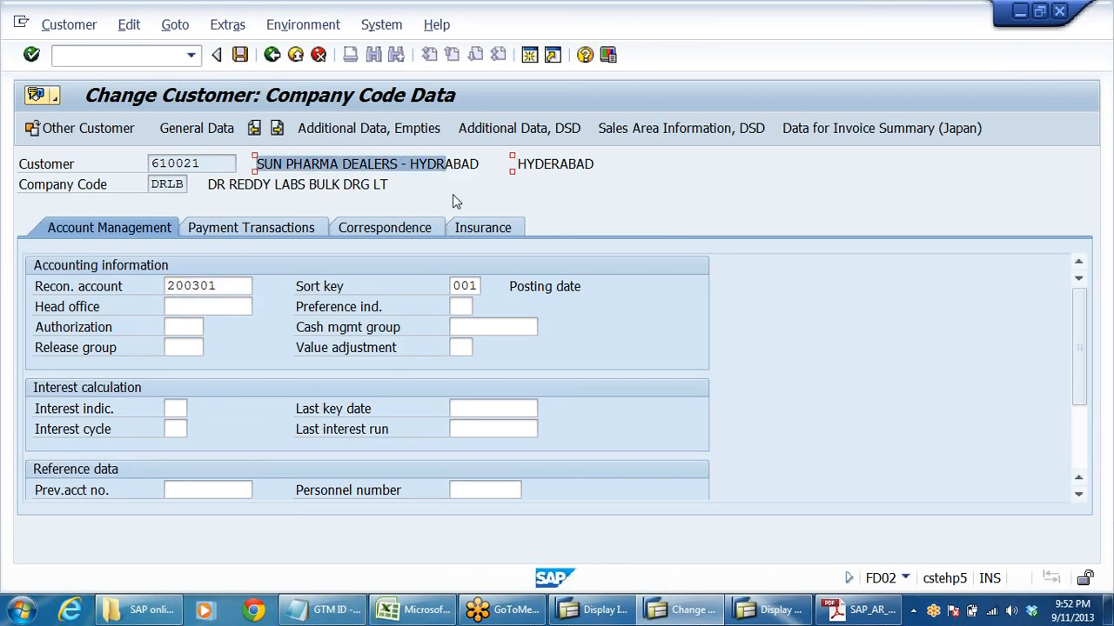
drag(230, 286, 3, 265)
key(alt+Tab)
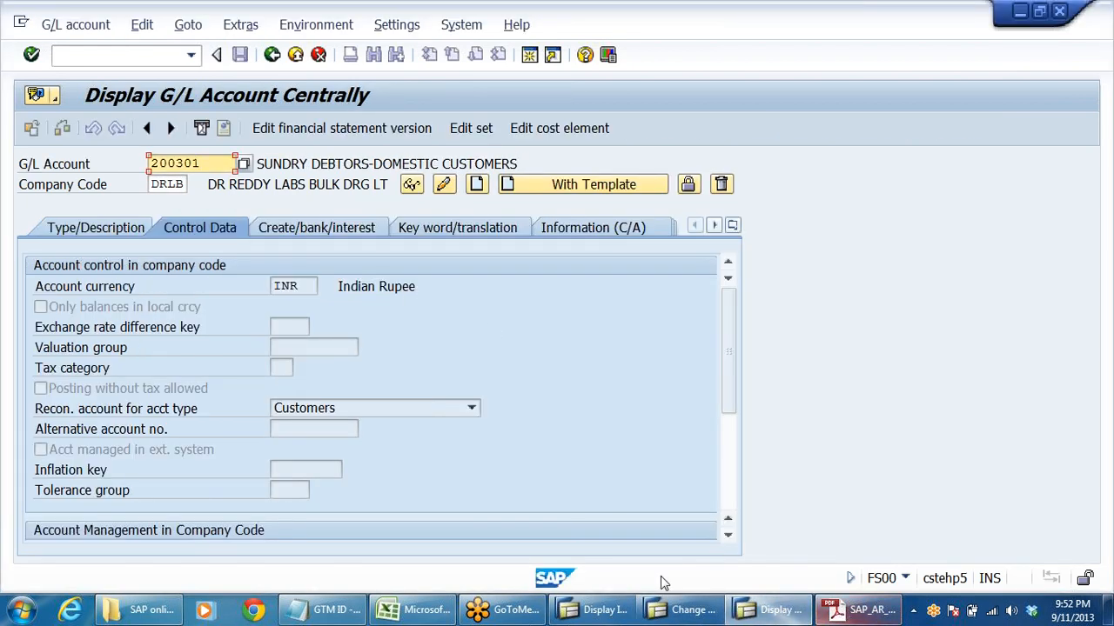
- Switch to the DRL_GRP workbook in Excel and examine the general ledger account and customer sub-ledger tables on the GLACCTS sheet
click(413, 610)
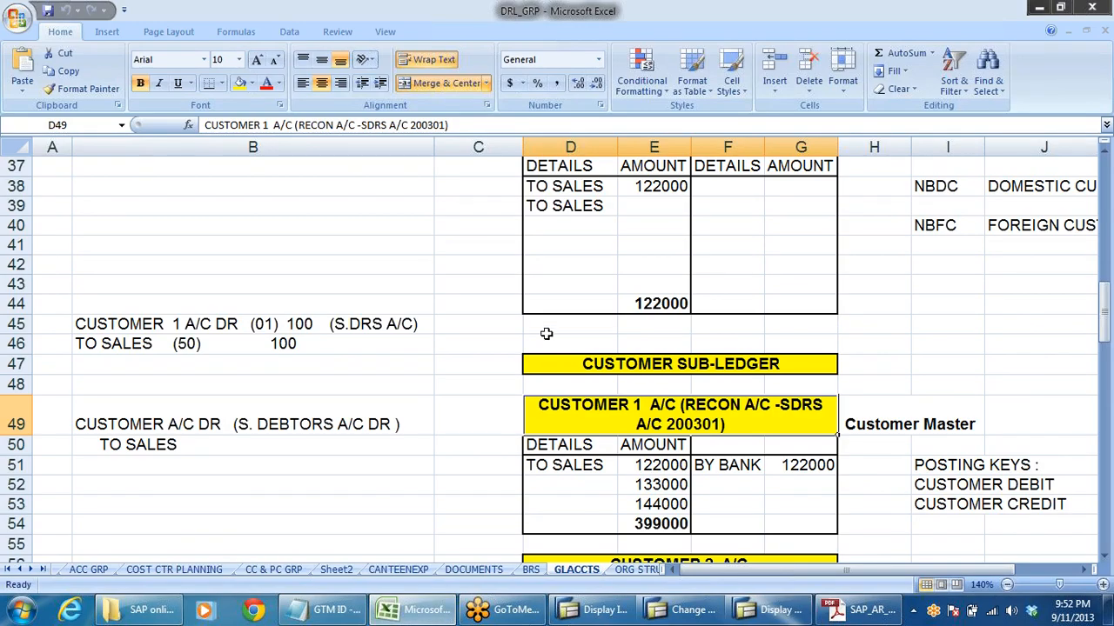
scroll(427, 271, up, 2)
scroll(857, 495, down, 4)
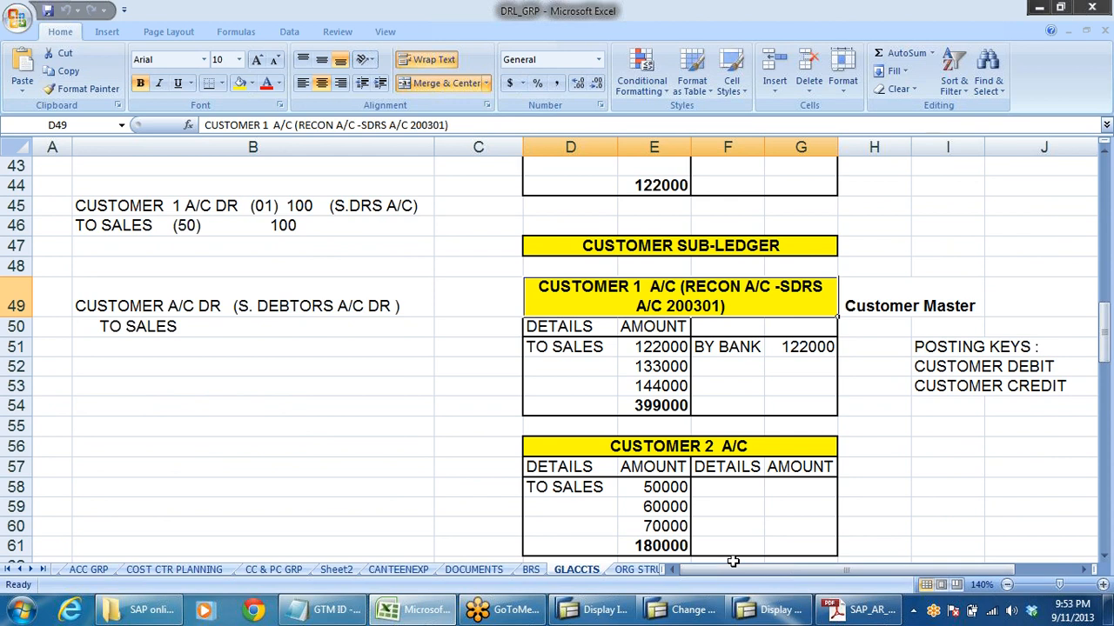
scroll(773, 525, up, 6)
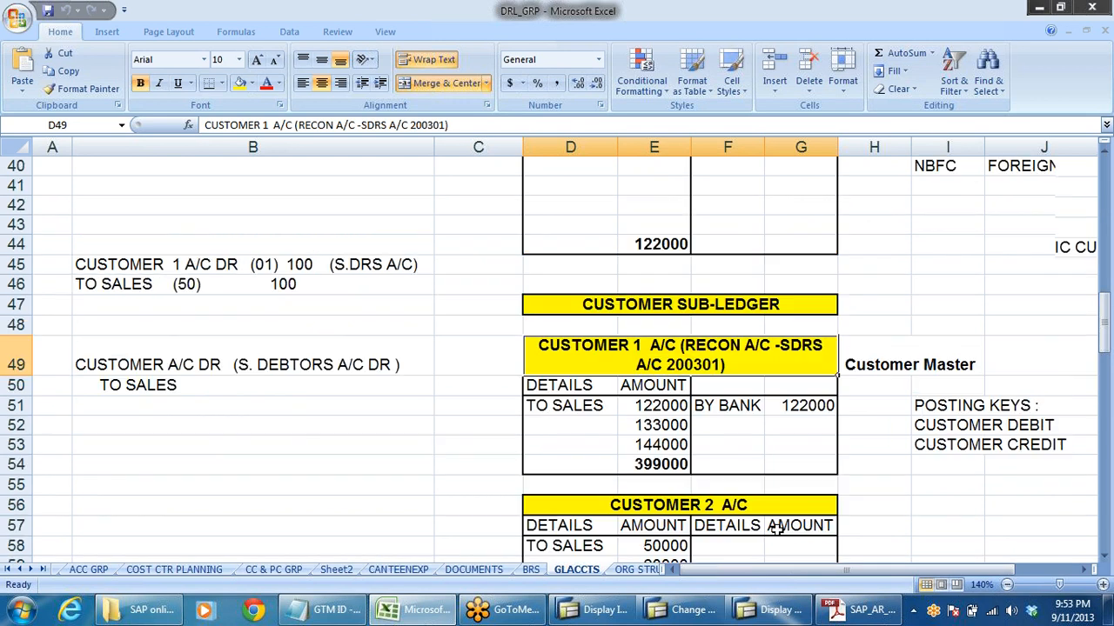
scroll(779, 523, down, 1)
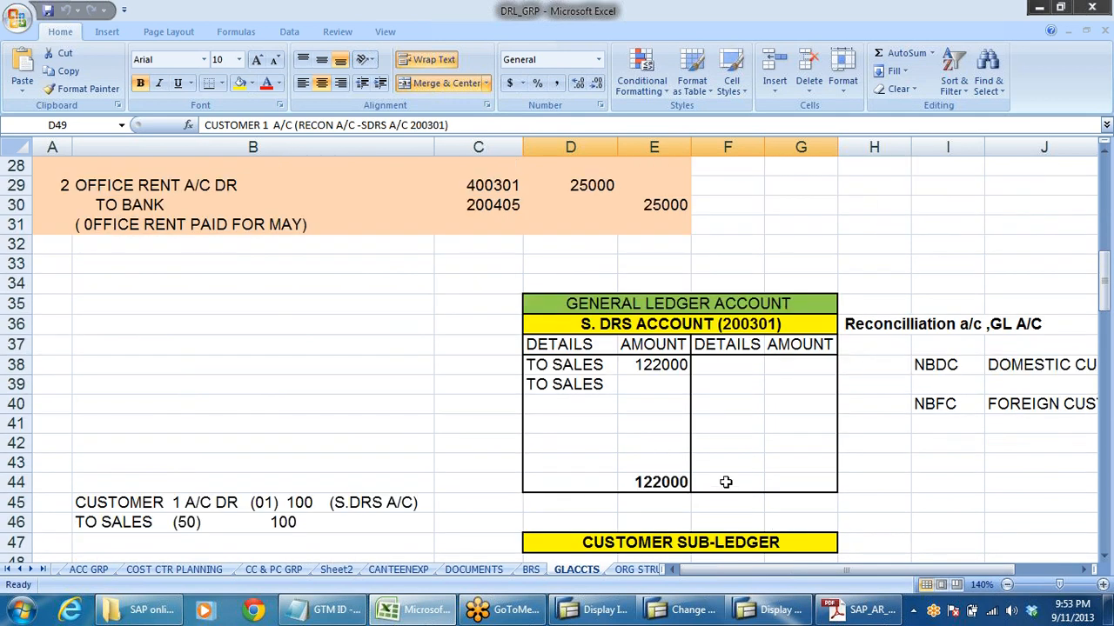
scroll(725, 484, down, 4)
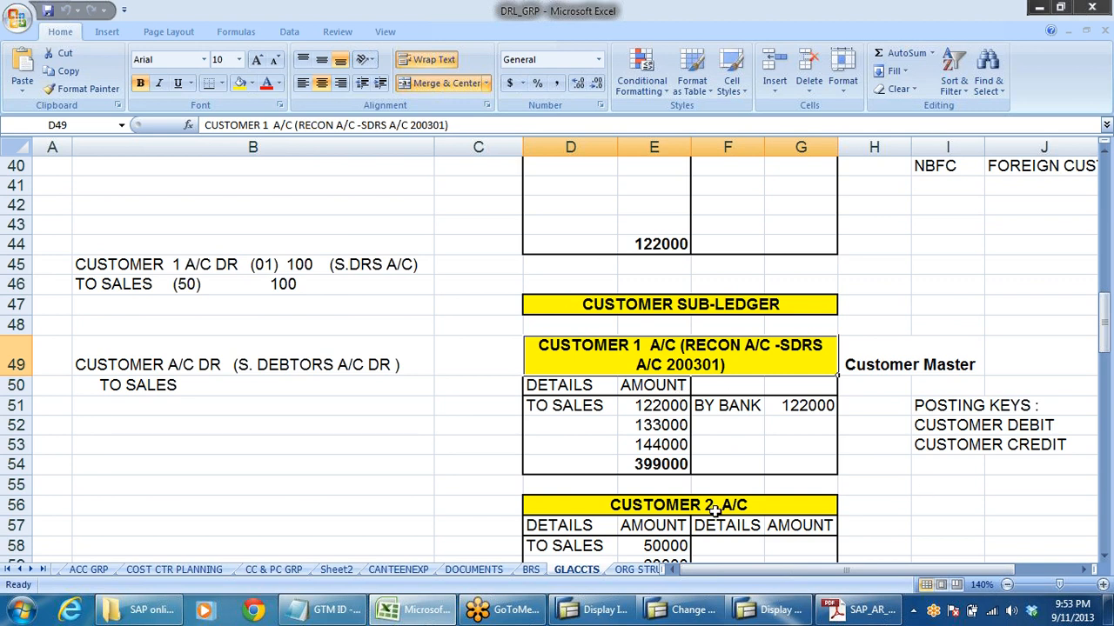
- Compare the first sales amount in the CUSTOMER 1 A/C sub-ledger with the first sales entry in the S. DRS ACCOUNT general ledger
click(644, 409)
scroll(644, 359, up, 3)
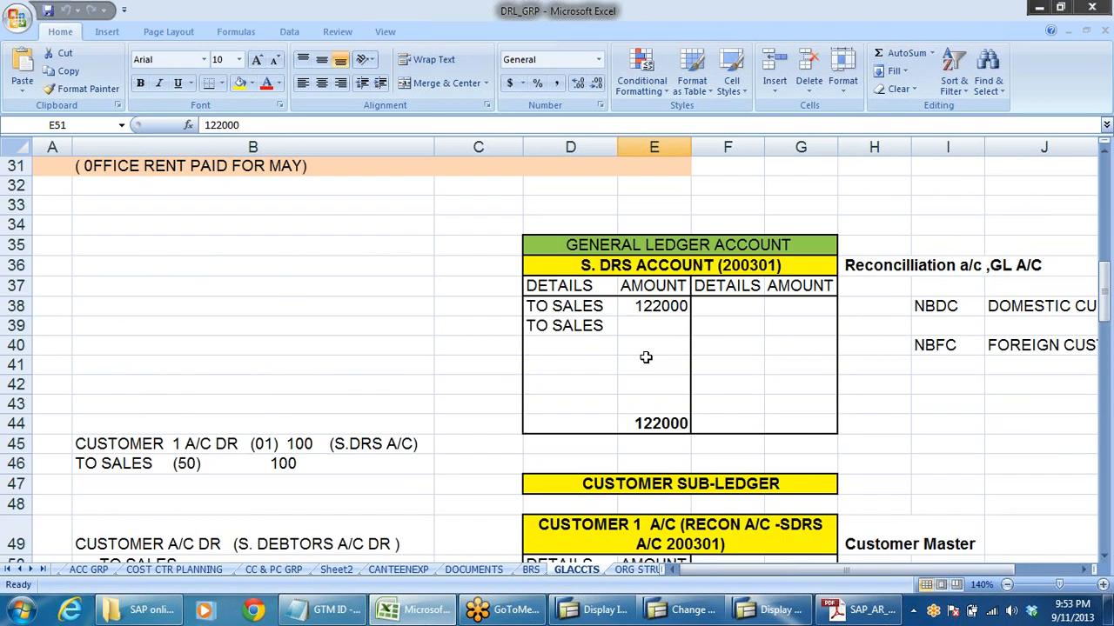
click(653, 306)
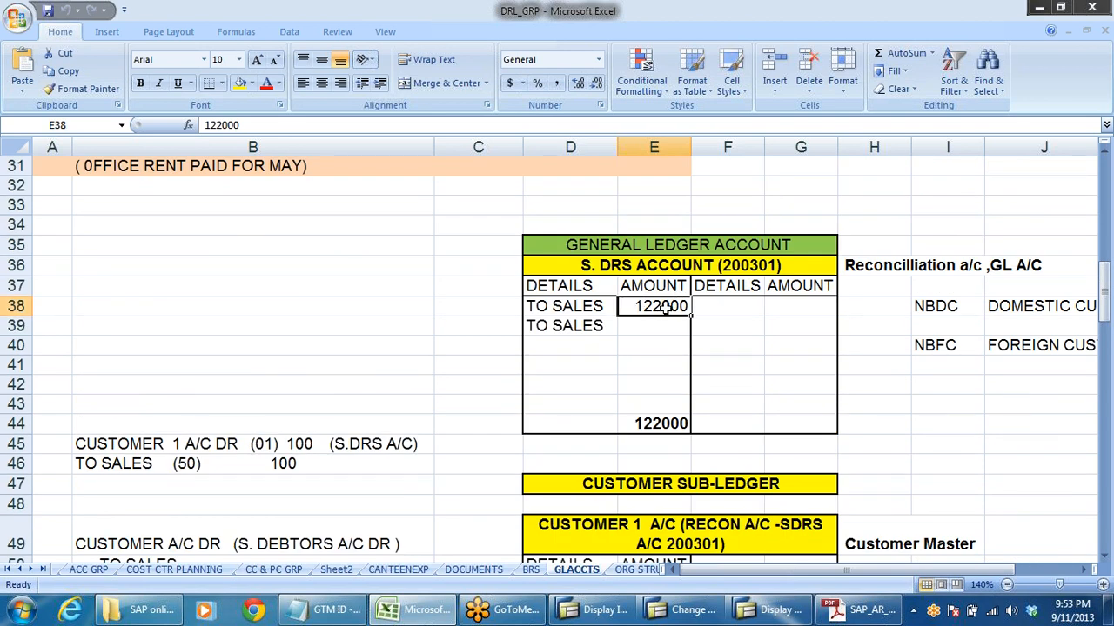
scroll(773, 540, down, 3)
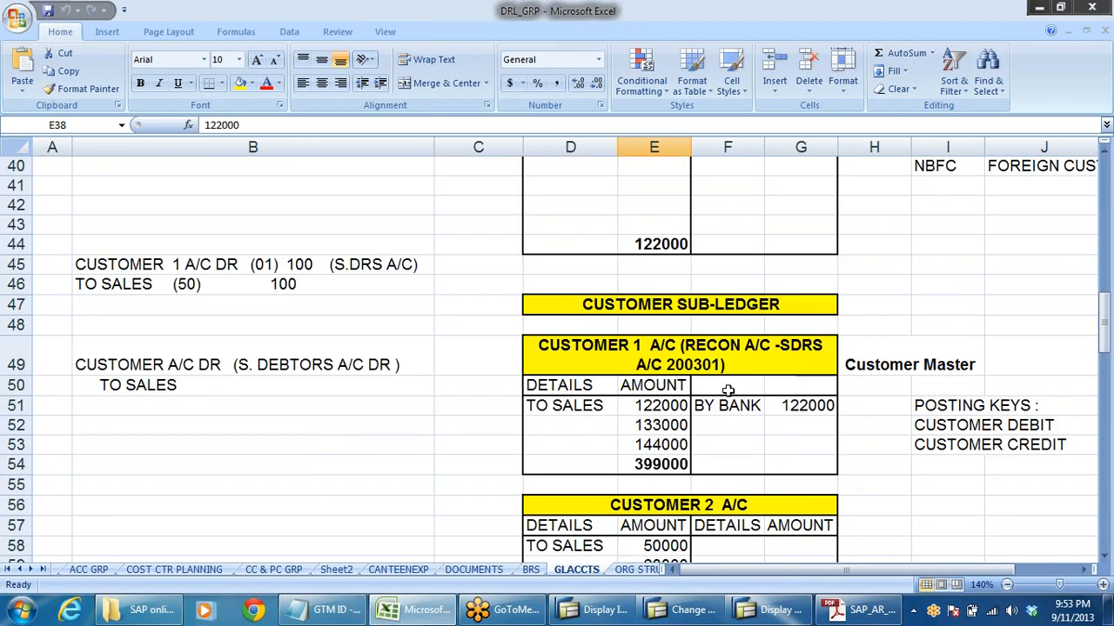
click(771, 222)
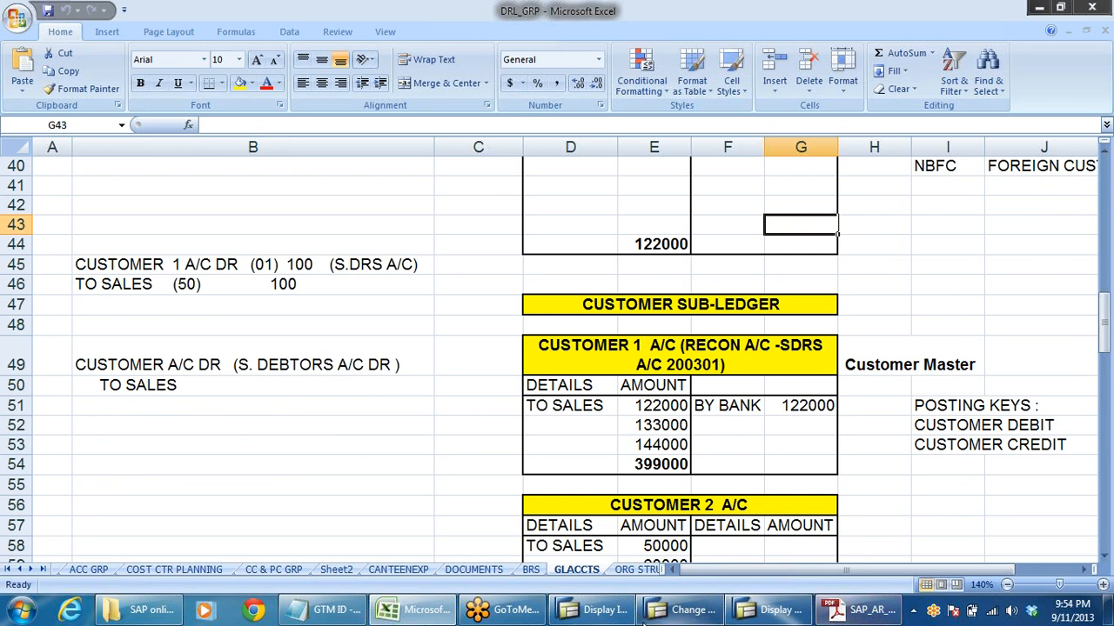
- Switch back to Change Customer in SAP, exit to SAP Easy Access, and collapse Master Records under Accounts Receivable
click(598, 610)
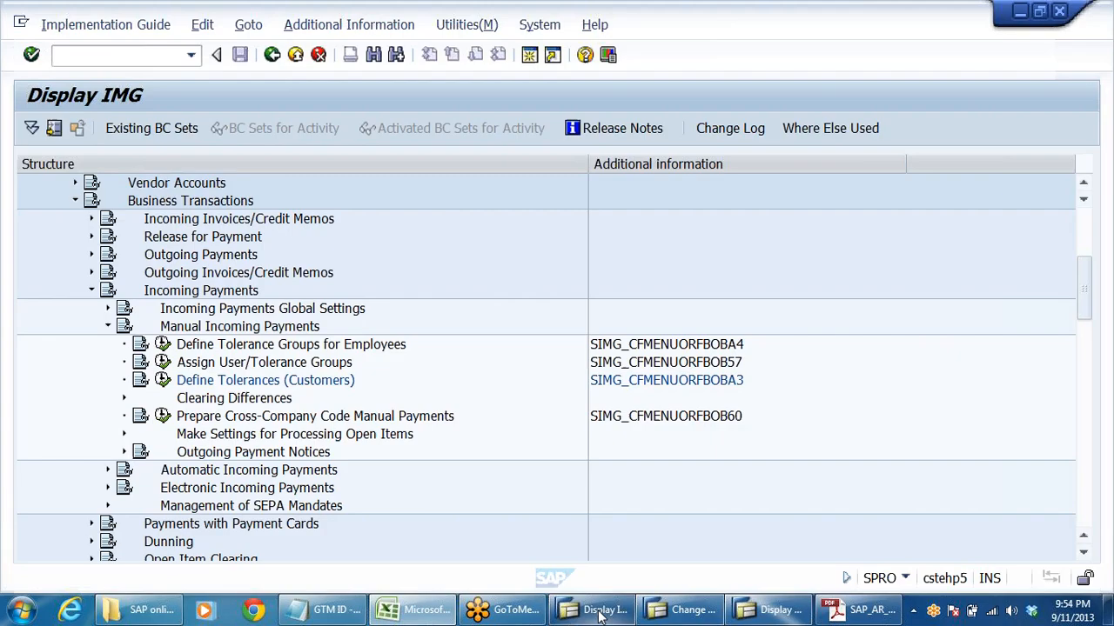
click(683, 610)
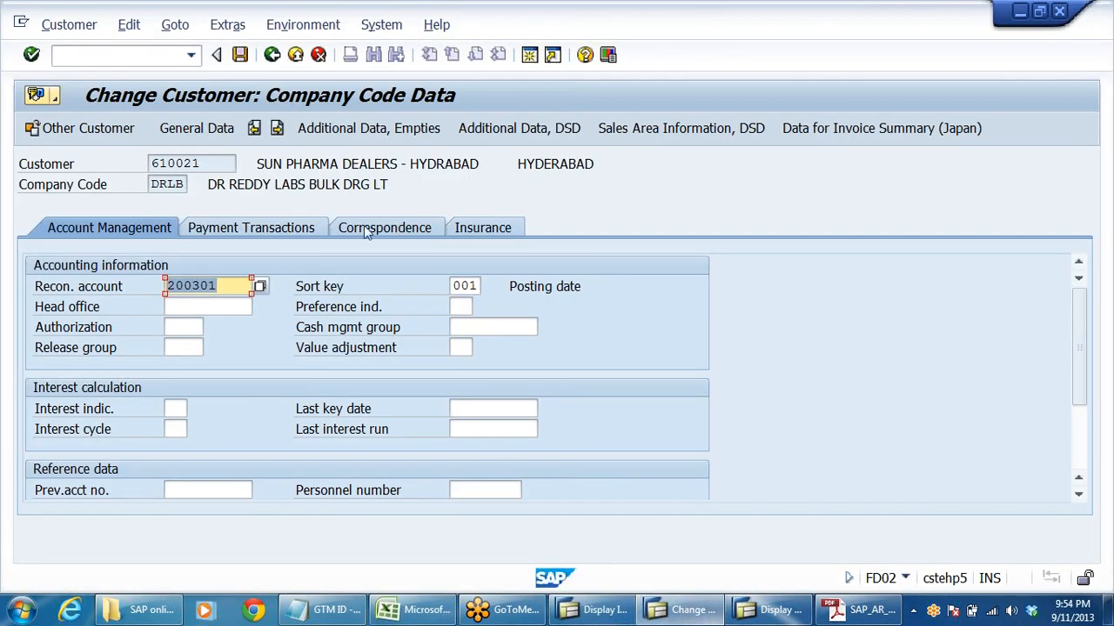
click(272, 54)
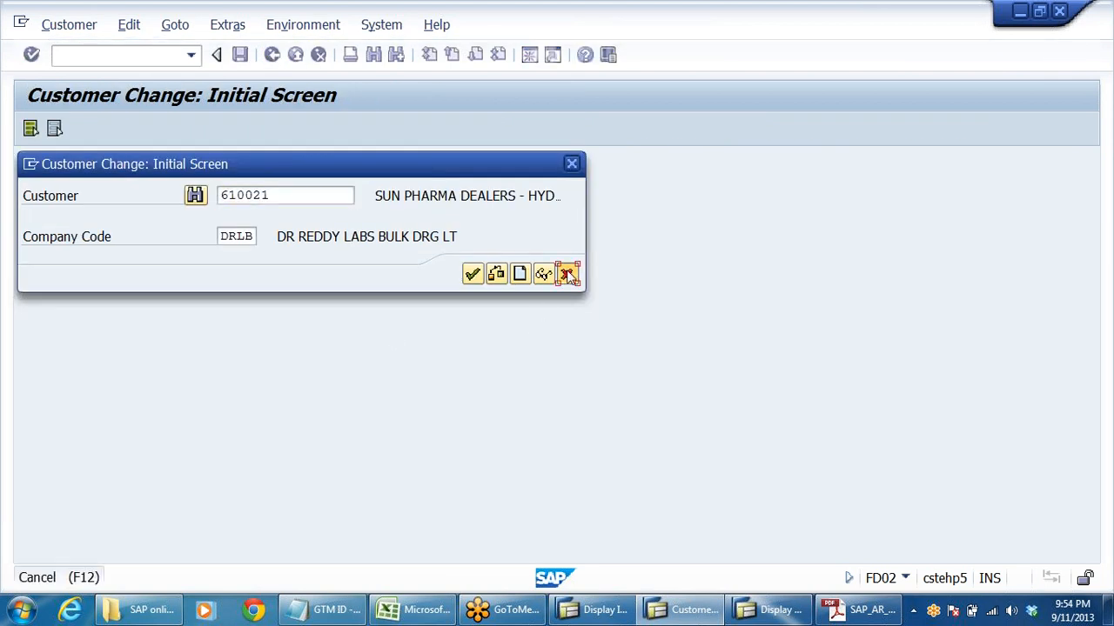
click(567, 274)
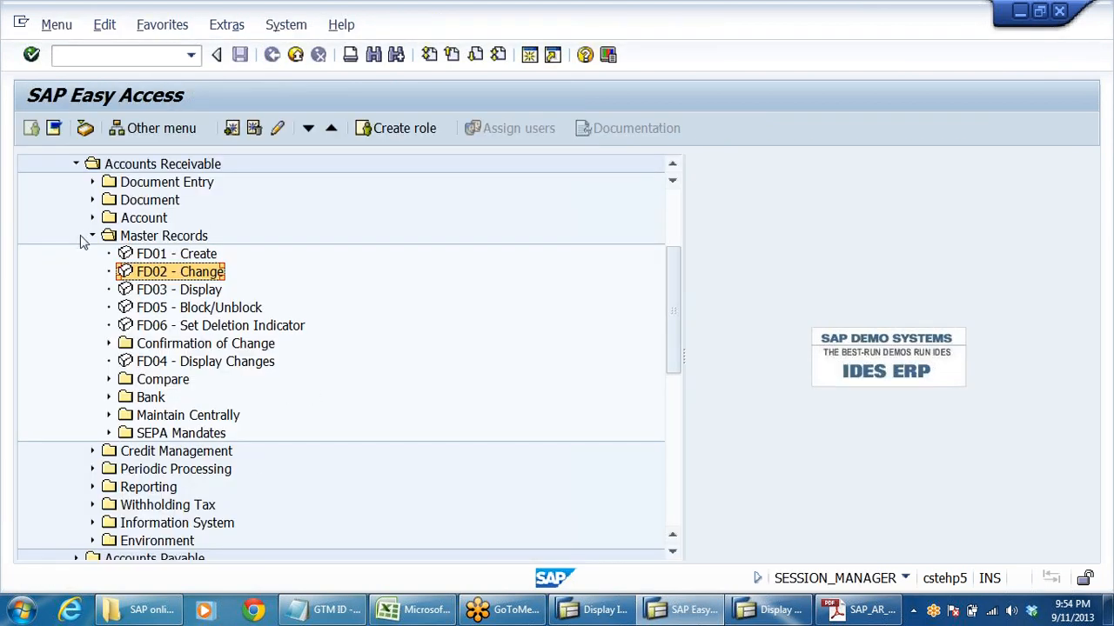
click(93, 236)
- Expand Document Entry under Accounts Receivable and select F-22 - Invoice - General
click(140, 184)
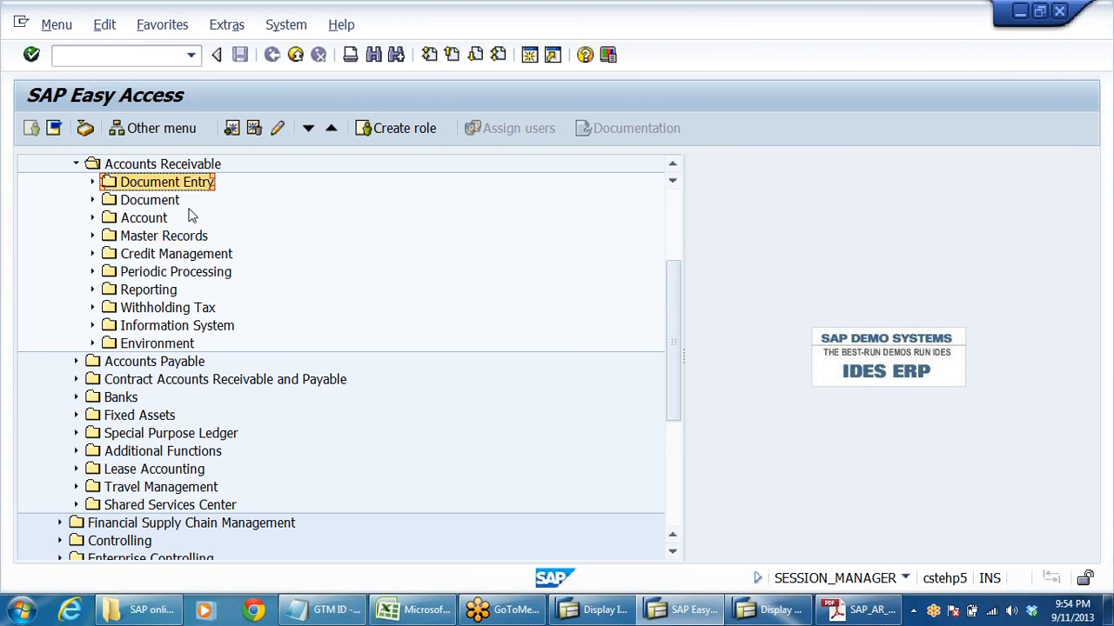
scroll(387, 305, up, 3)
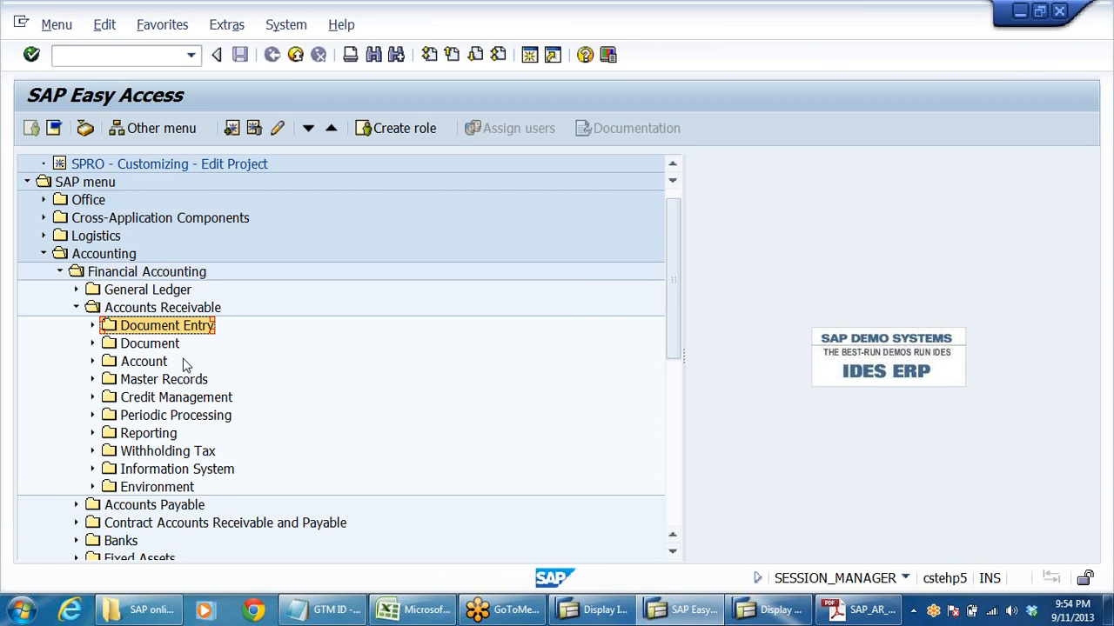
double_click(148, 327)
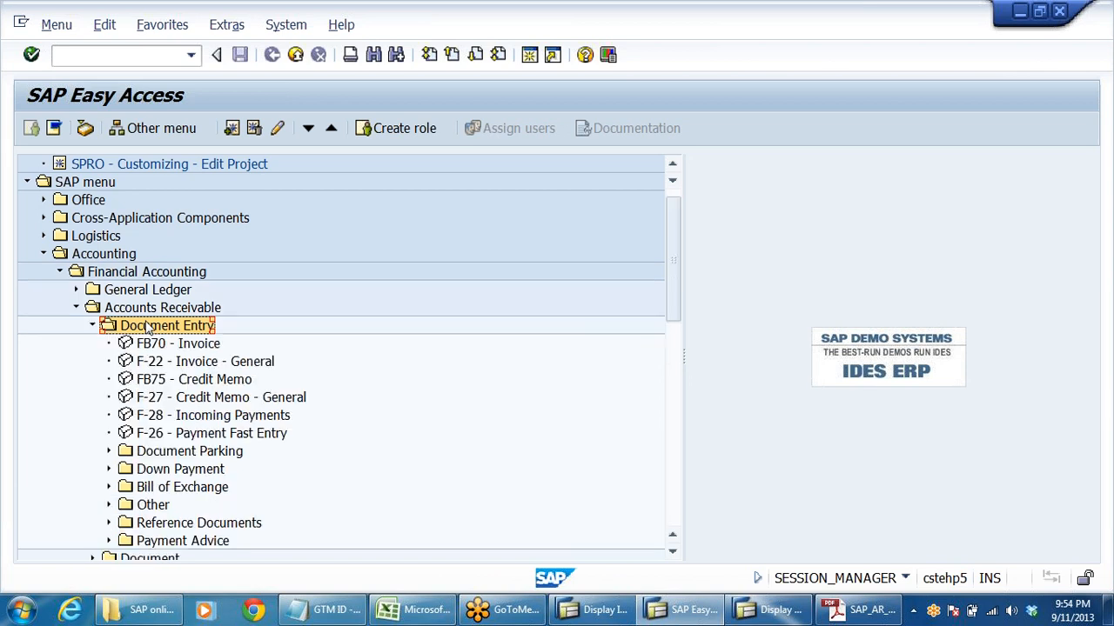
key(Down)
key(Down)
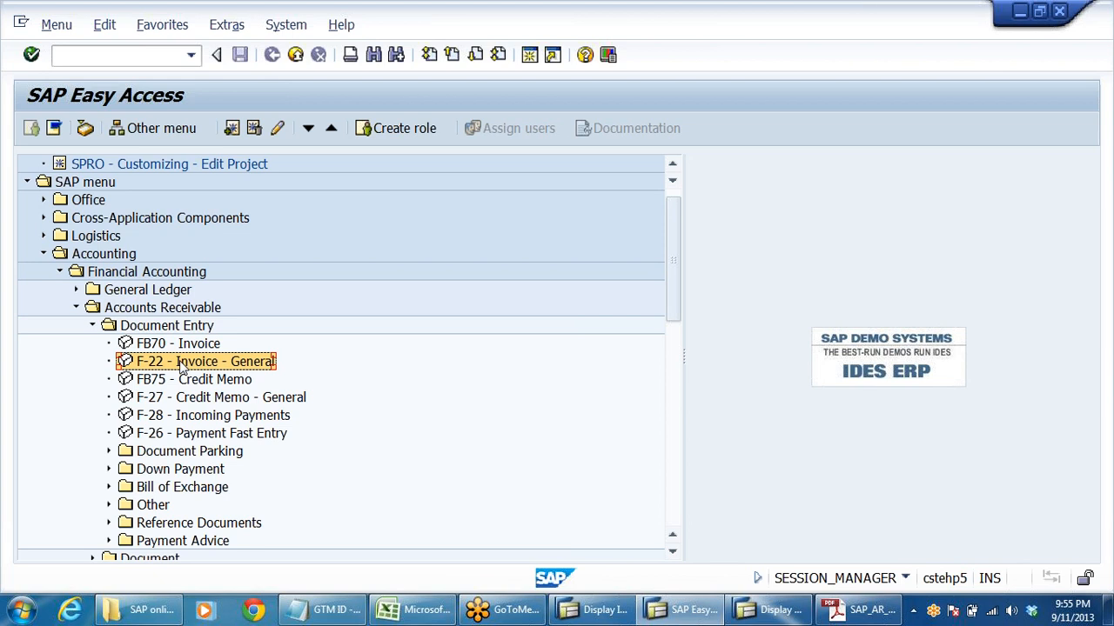
- Trace the path from Accounting through Financial Accounting and Accounts Receivable to Document Entry, and review FB70 - Invoice and F-22 - Invoice - General
click(110, 257)
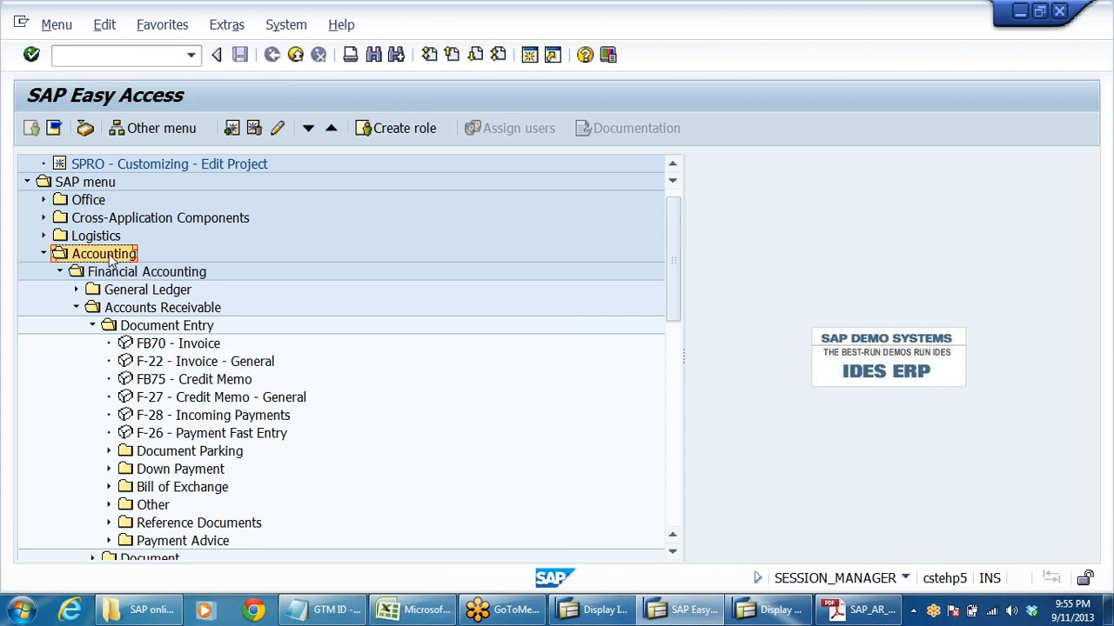
click(131, 274)
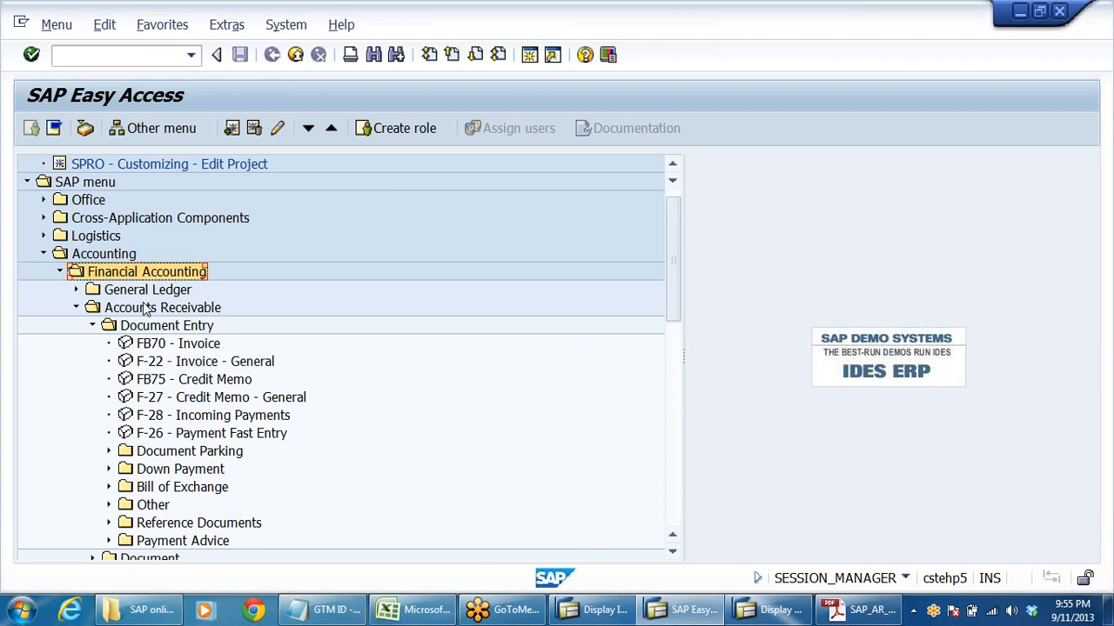
click(146, 310)
click(156, 328)
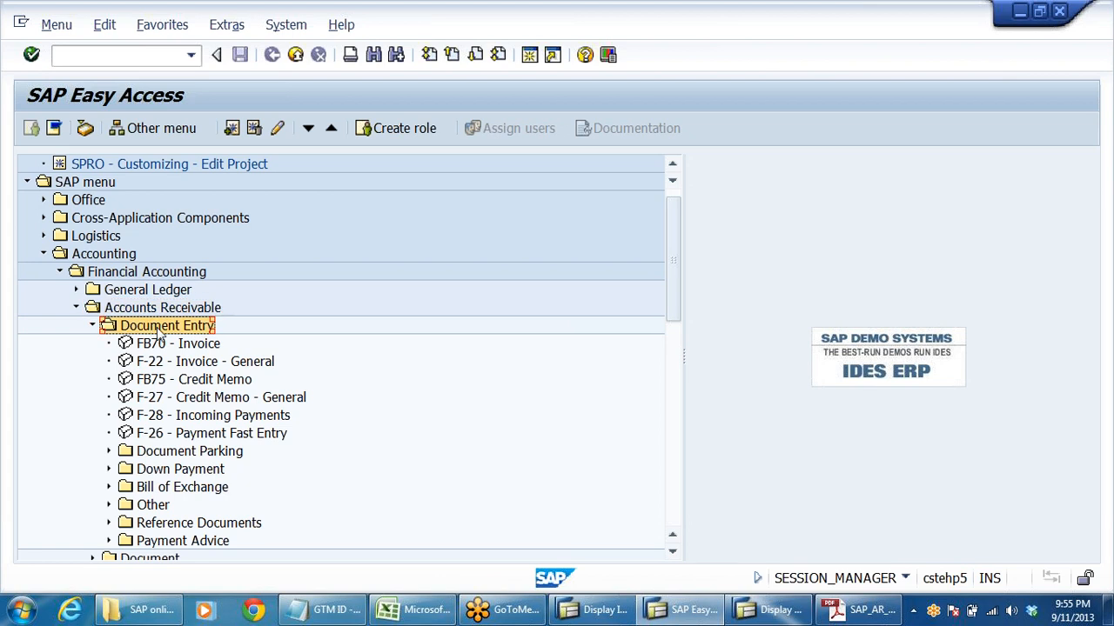
click(161, 369)
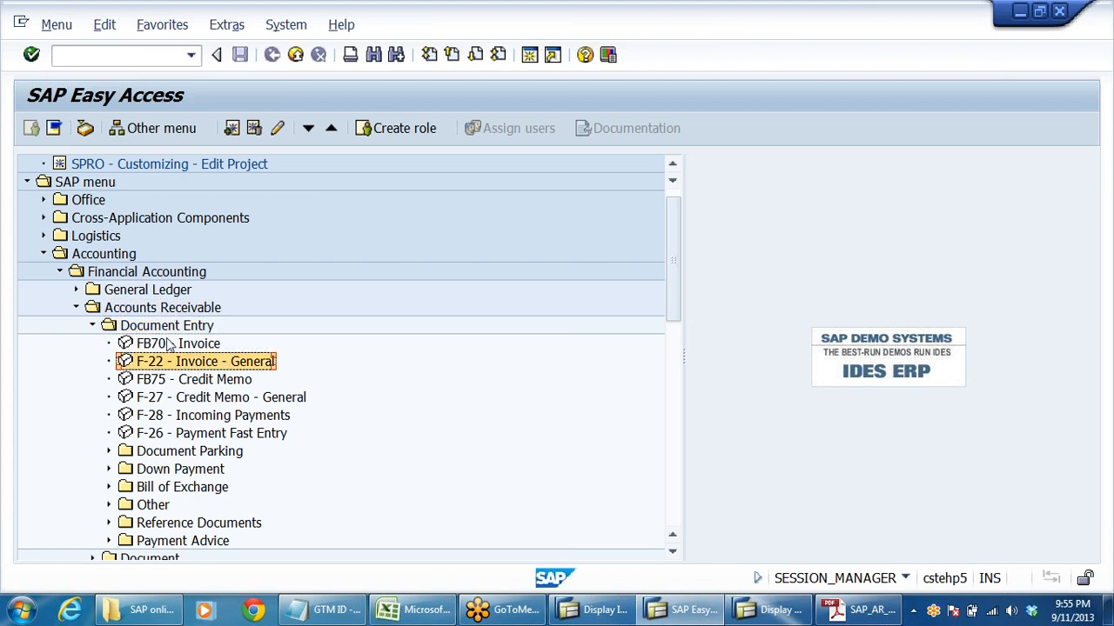
click(170, 347)
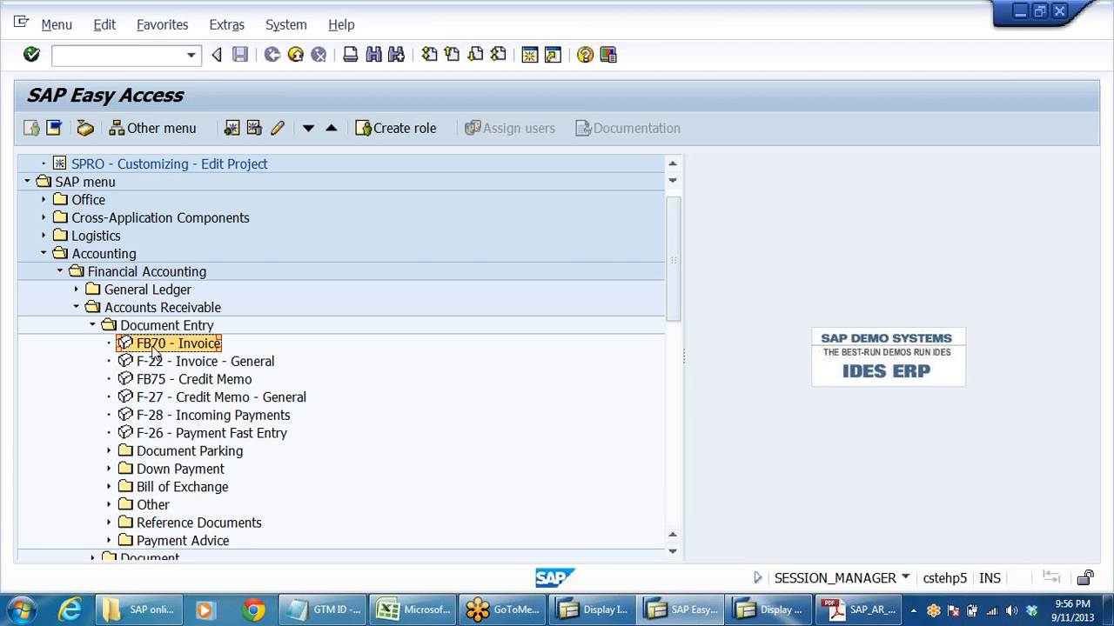
click(160, 365)
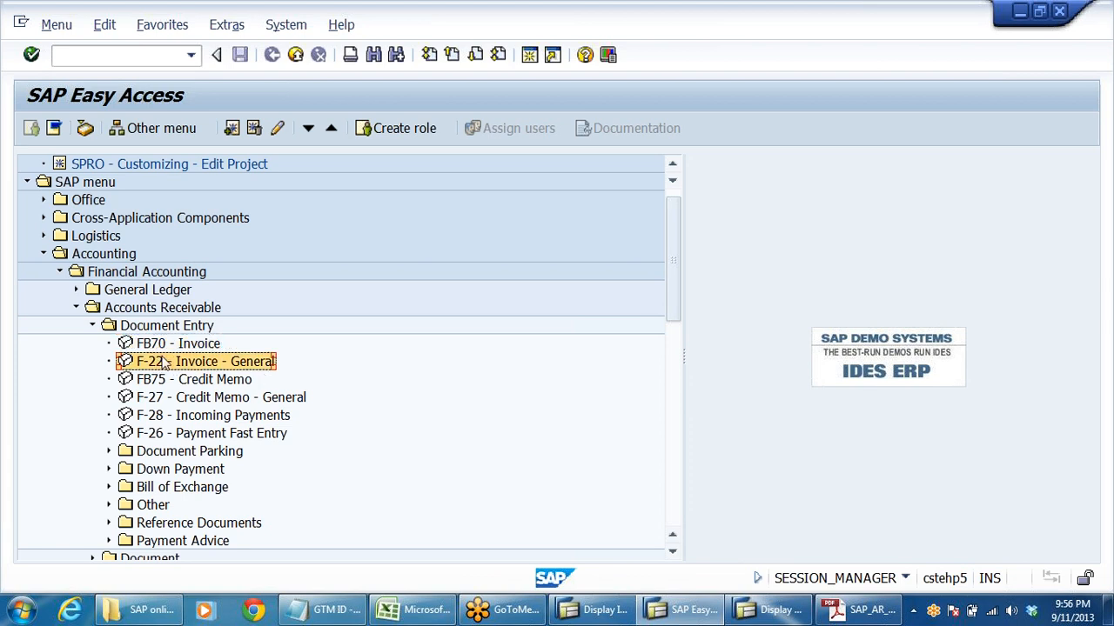
- Expand Document under Accounts Receivable and run FB03 - Display
scroll(322, 402, down, 2)
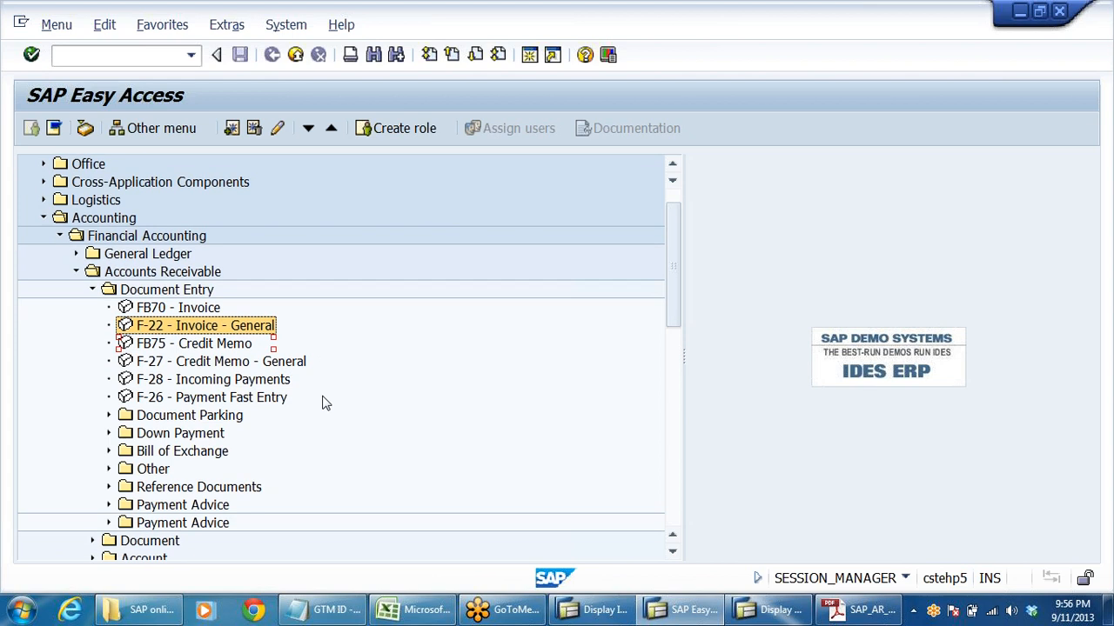
scroll(322, 403, down, 1)
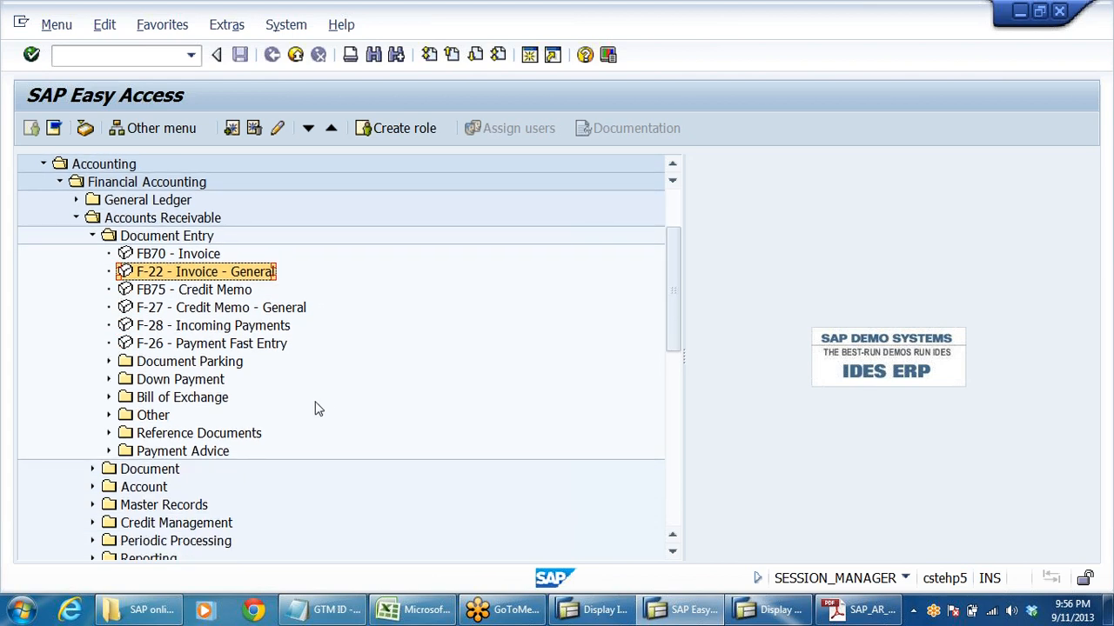
click(93, 469)
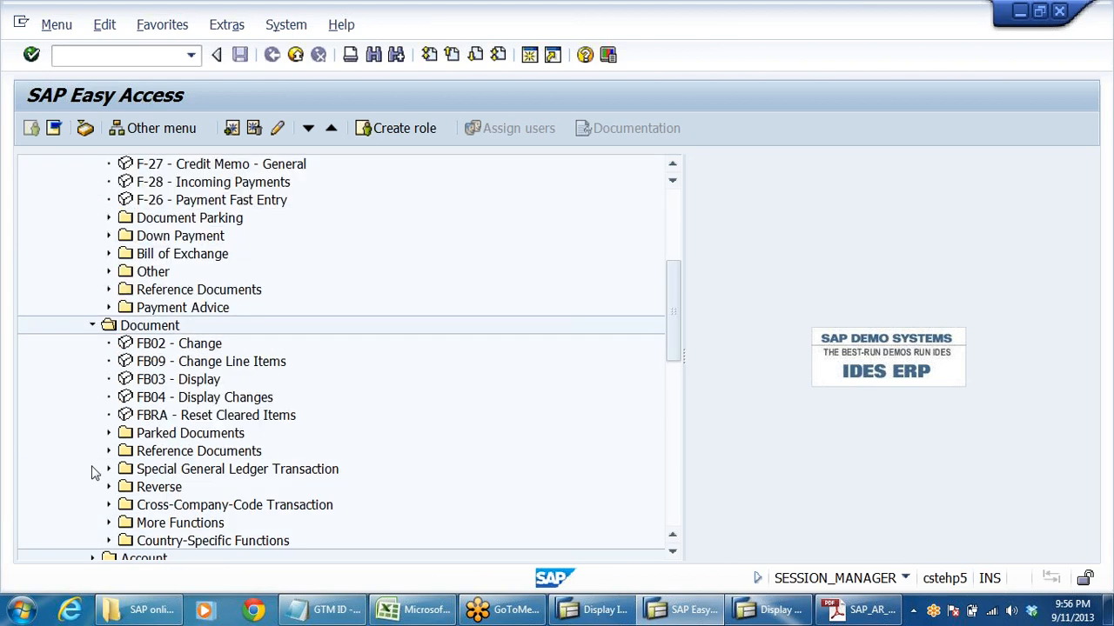
double_click(172, 381)
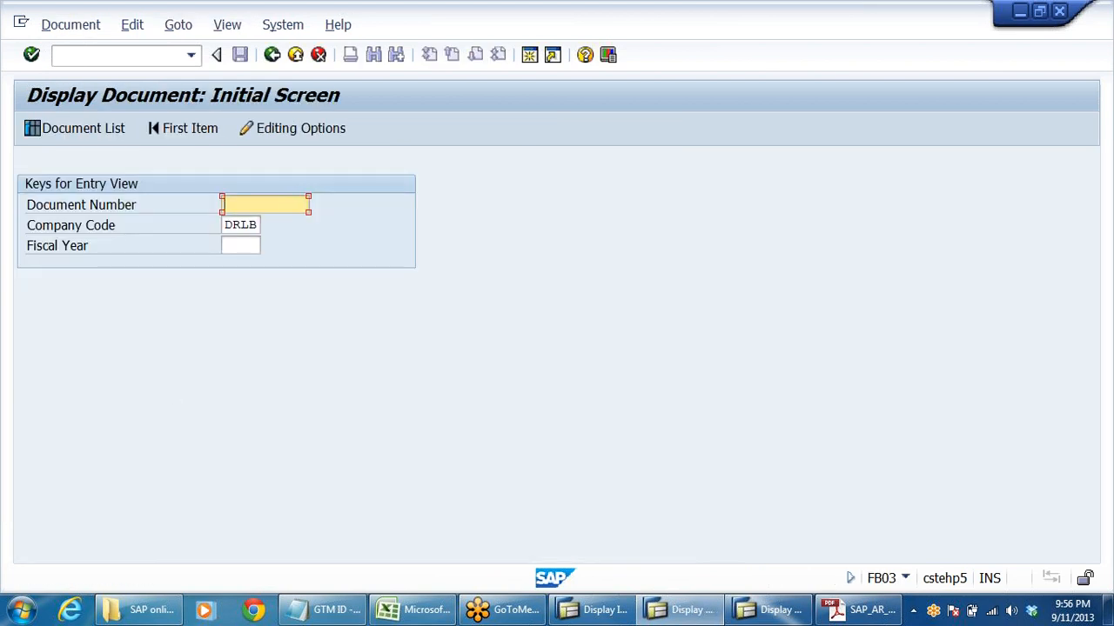
- Set the fiscal year to 2013 and generate the document list for company code DRLB
click(236, 246)
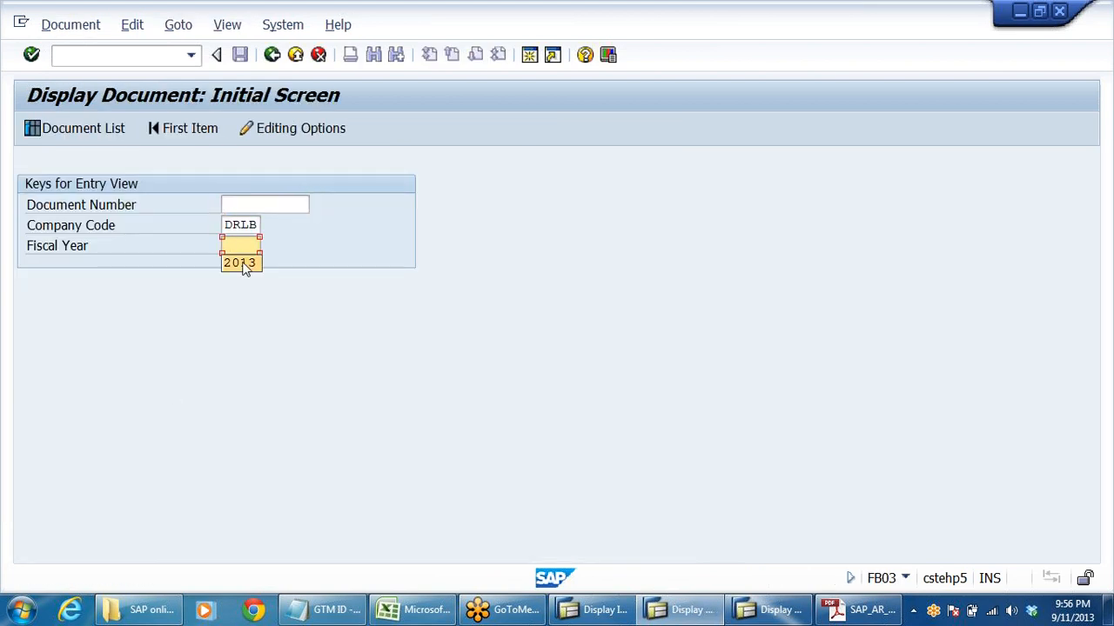
click(242, 264)
click(55, 130)
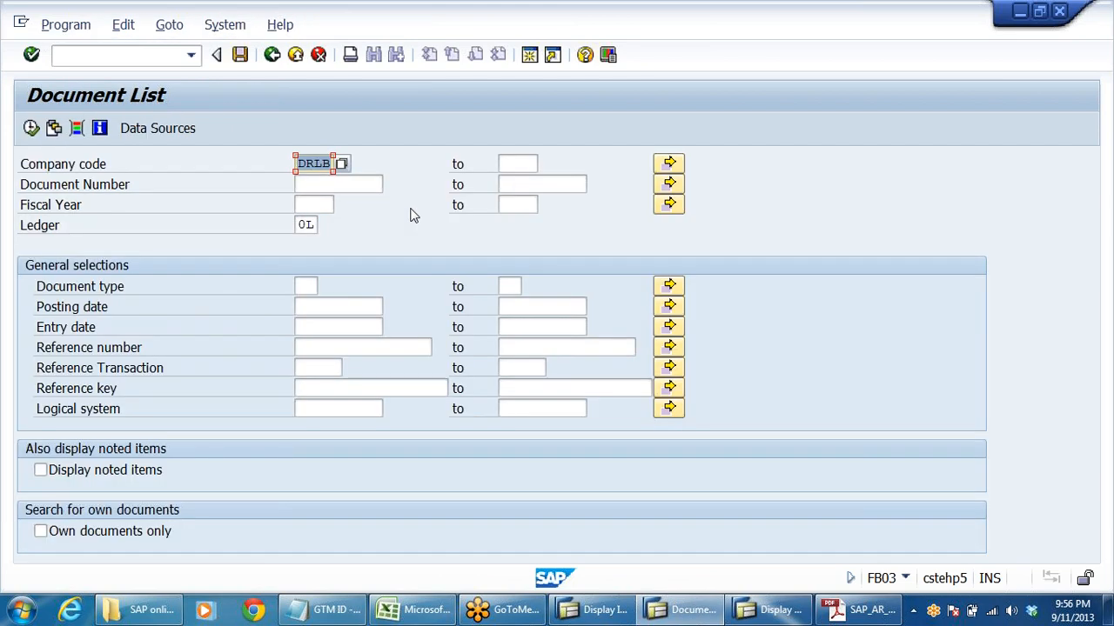
click(31, 127)
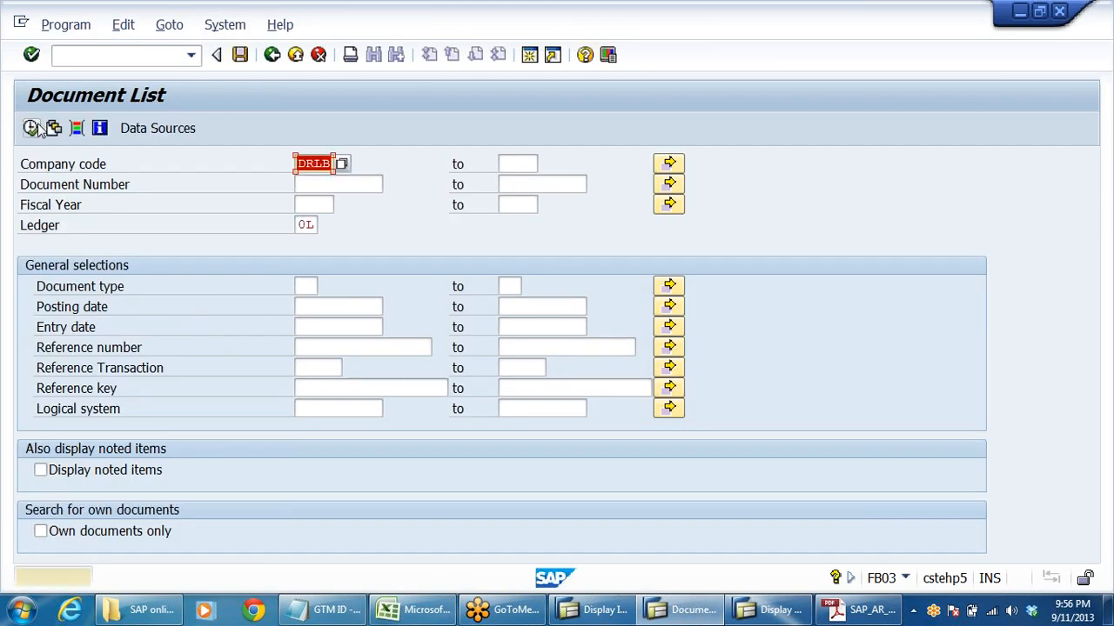
- Find documents 1800001 and 1800002 at the end of the document list and check their document type
scroll(369, 391, down, 2)
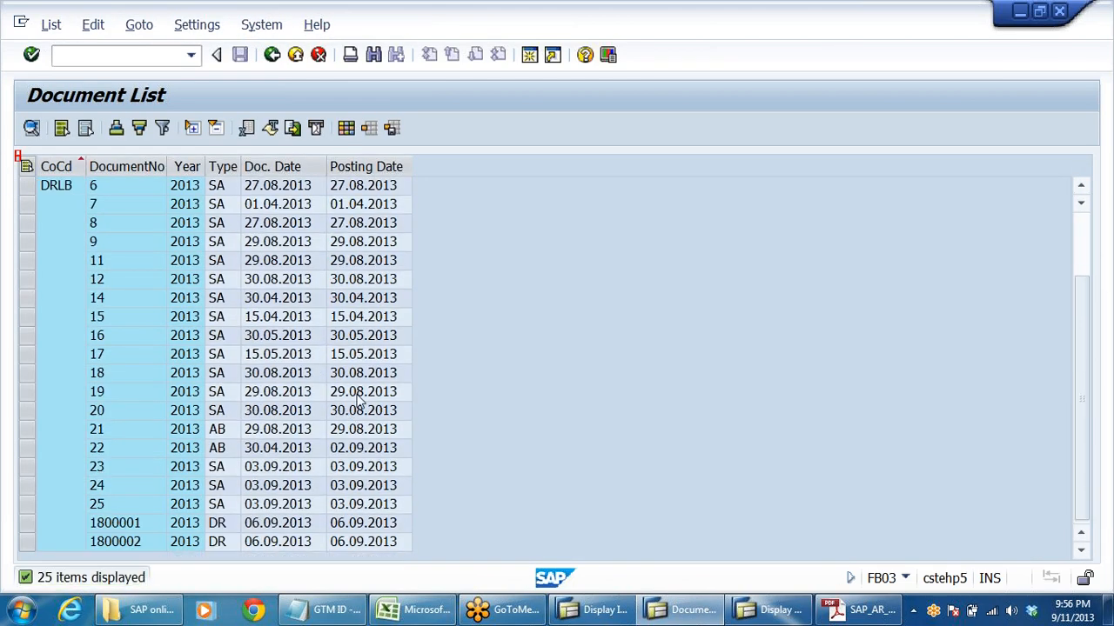
click(193, 522)
click(218, 527)
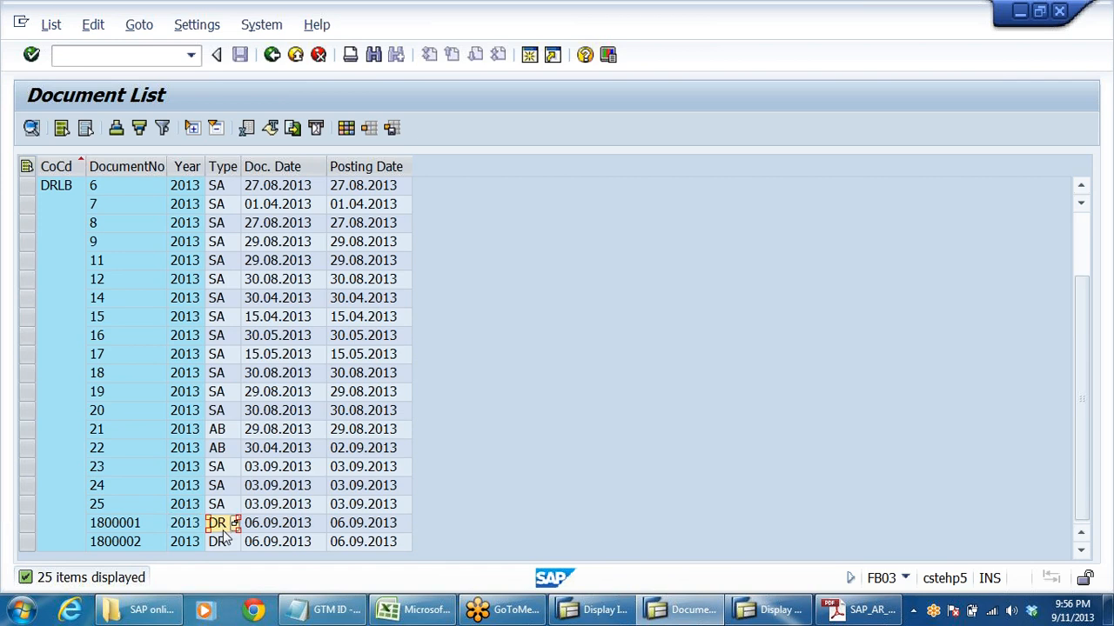
click(222, 544)
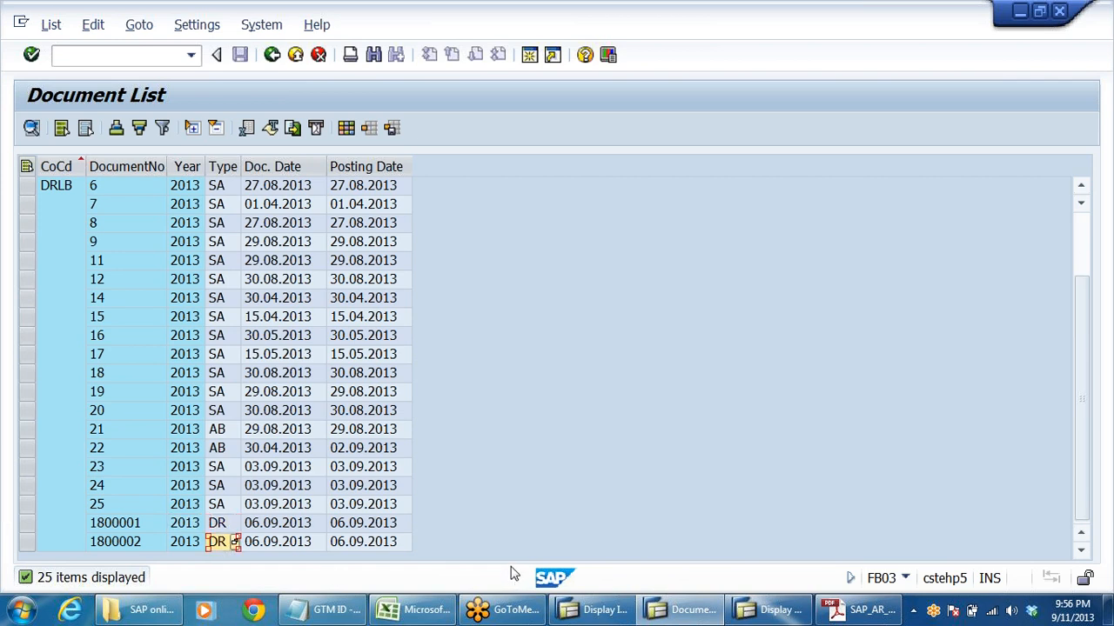
- Switch to the configuration notes in Adobe Reader, check the number range for DR customer invoices, and return to SAP
click(857, 609)
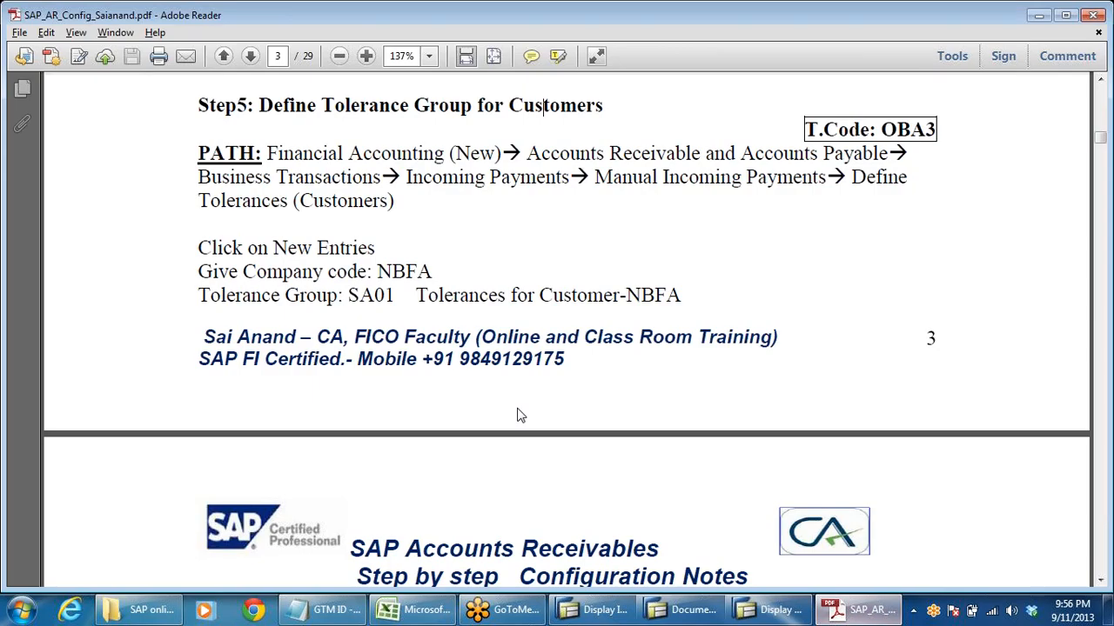
scroll(465, 422, up, 5)
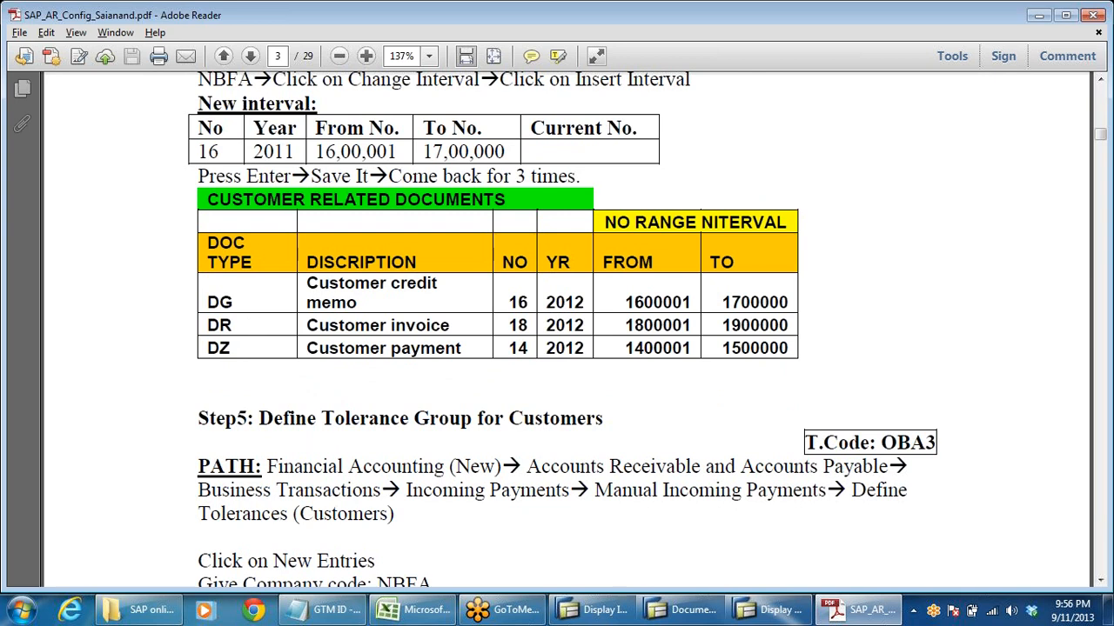
drag(625, 326, 690, 326)
key(alt+Tab)
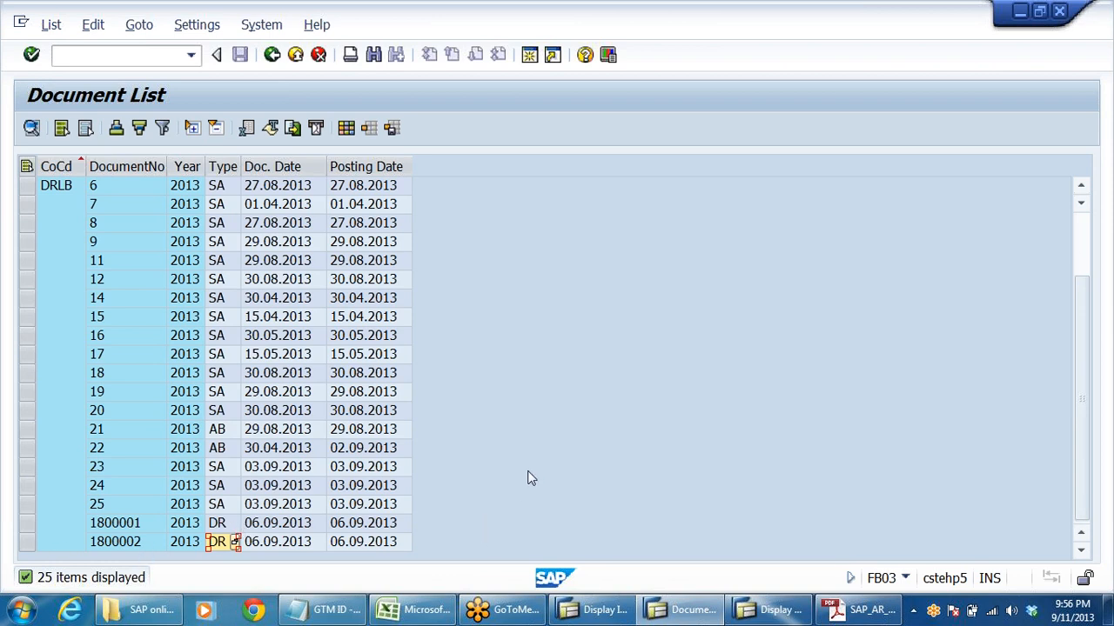
- Open document 1800001 from the list and widen the Description column to fit the full customer description
click(134, 525)
double_click(135, 527)
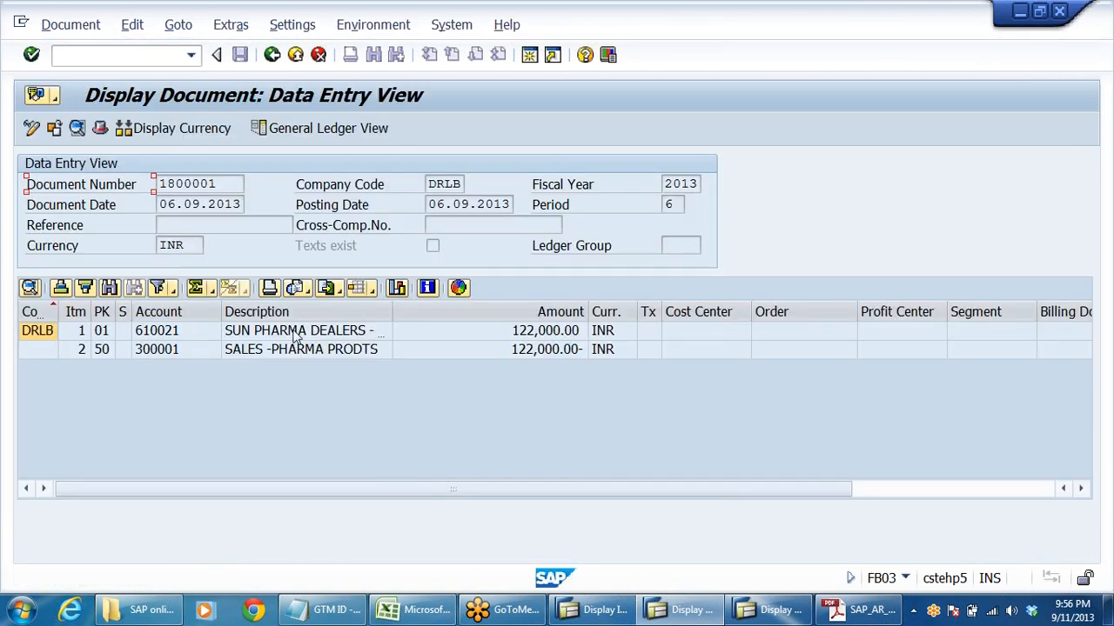
click(357, 358)
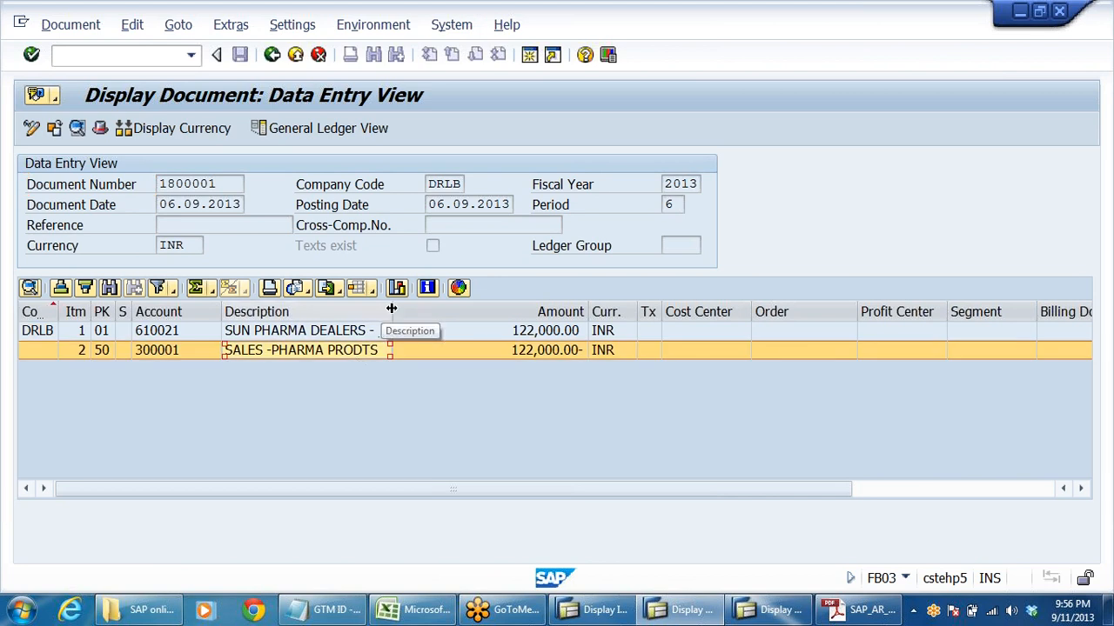
drag(393, 312, 453, 311)
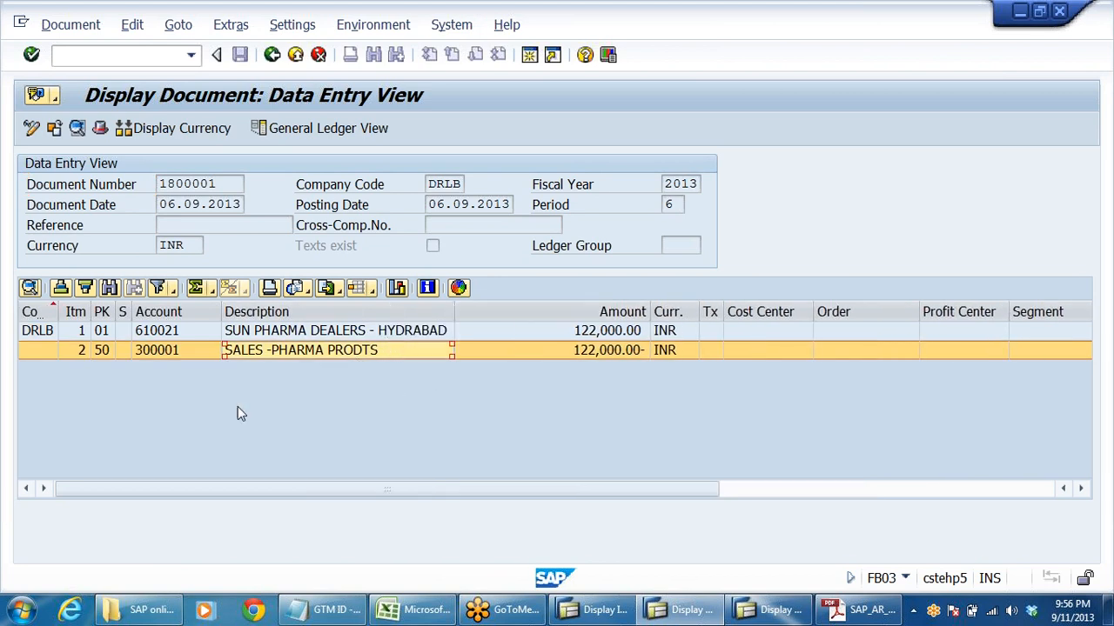
- Examine the customer line and the SALES -PHARMA PRODTS line in the data entry view of document 1800001
click(312, 334)
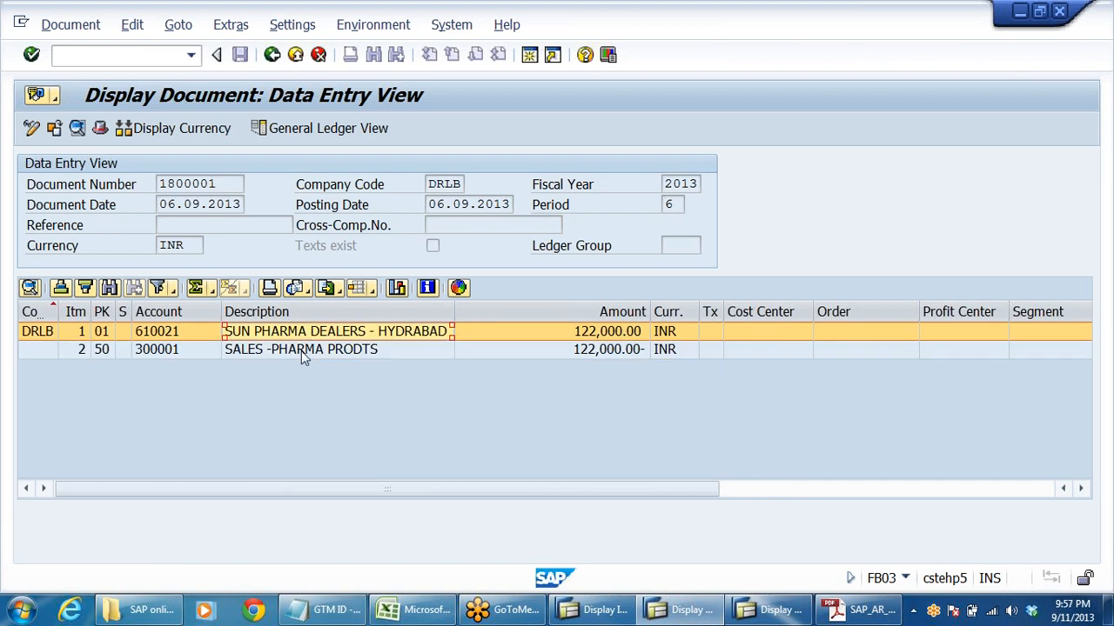
click(302, 351)
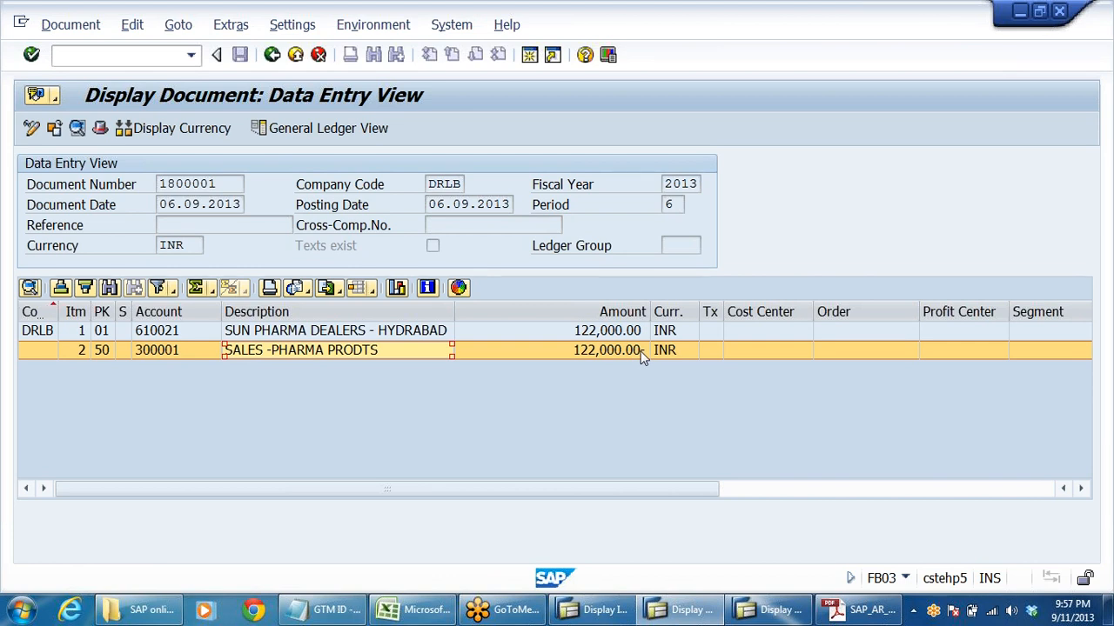
click(307, 332)
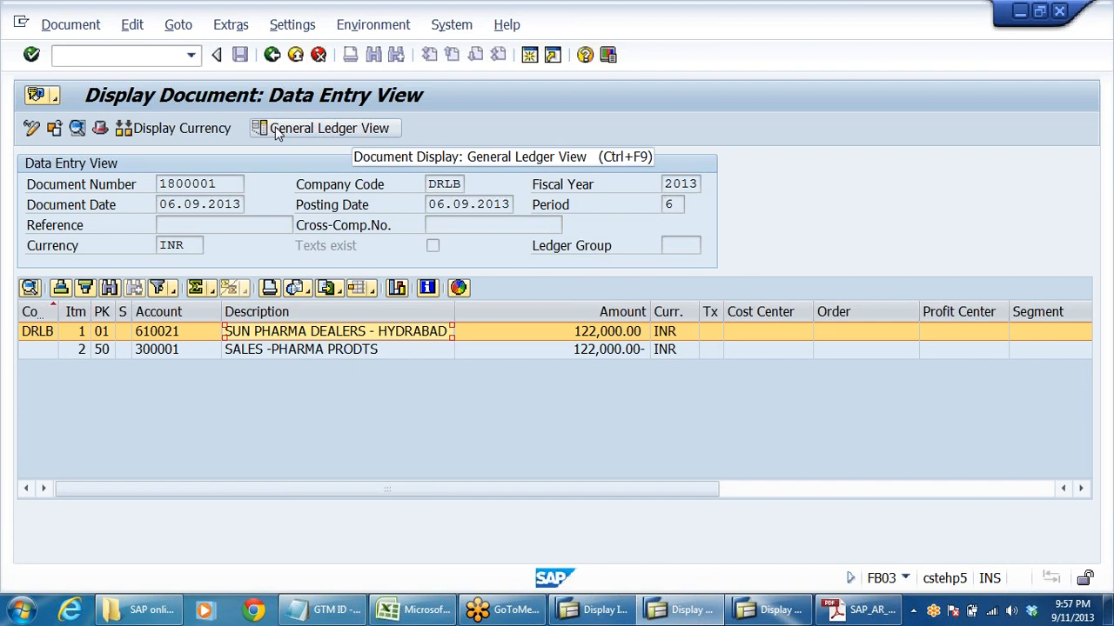
click(417, 406)
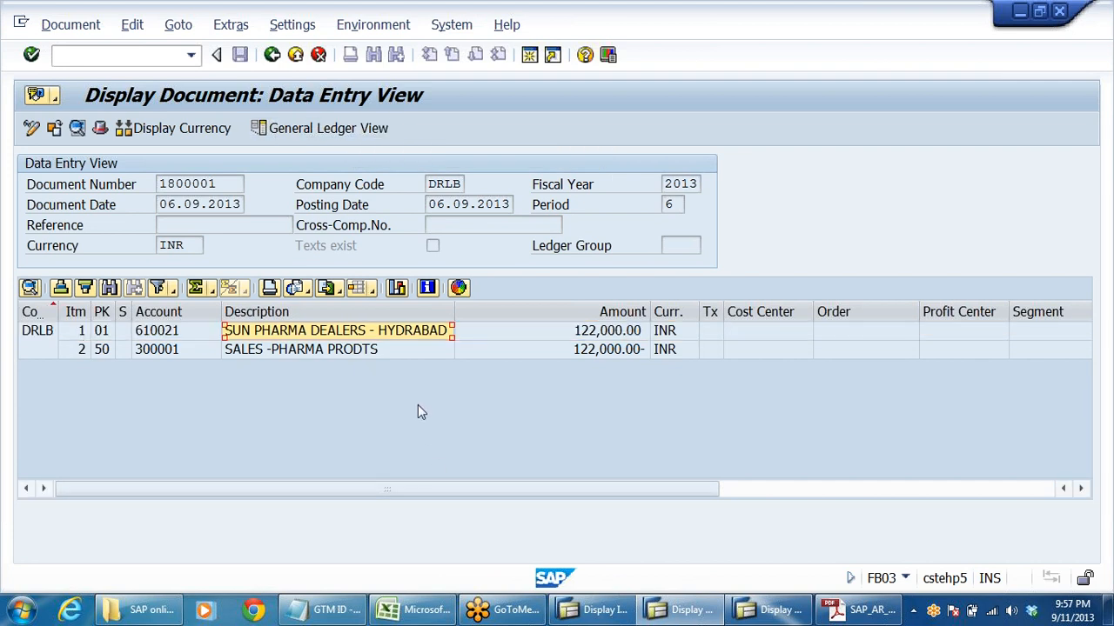
click(275, 334)
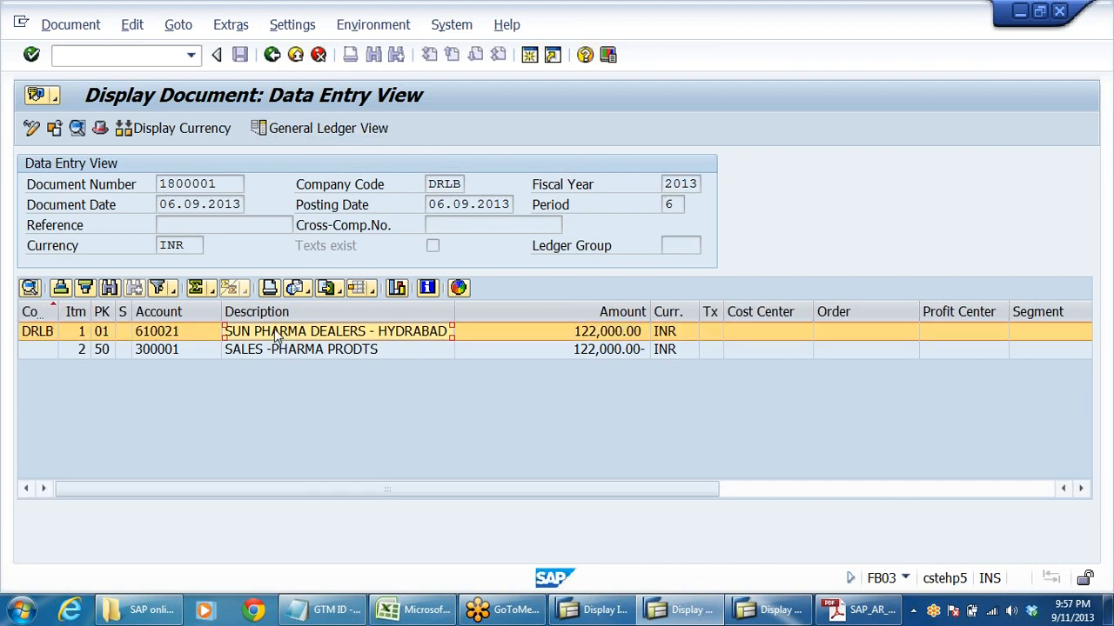
- Compare the General Ledger View with the Entry View of document 1800001, checking the account description of the first line
click(327, 133)
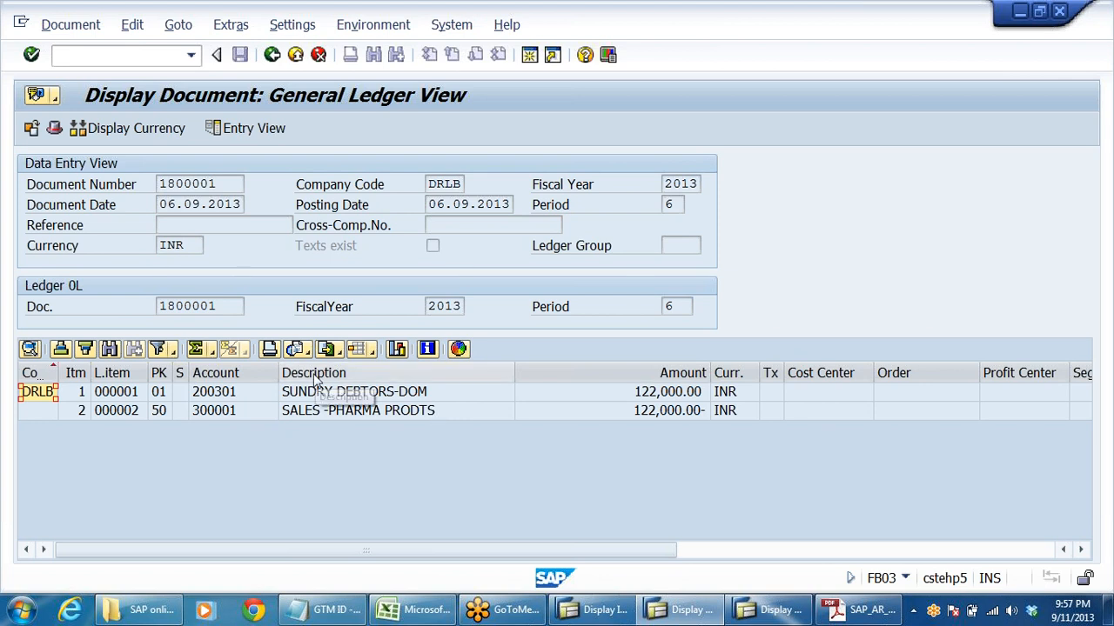
click(252, 130)
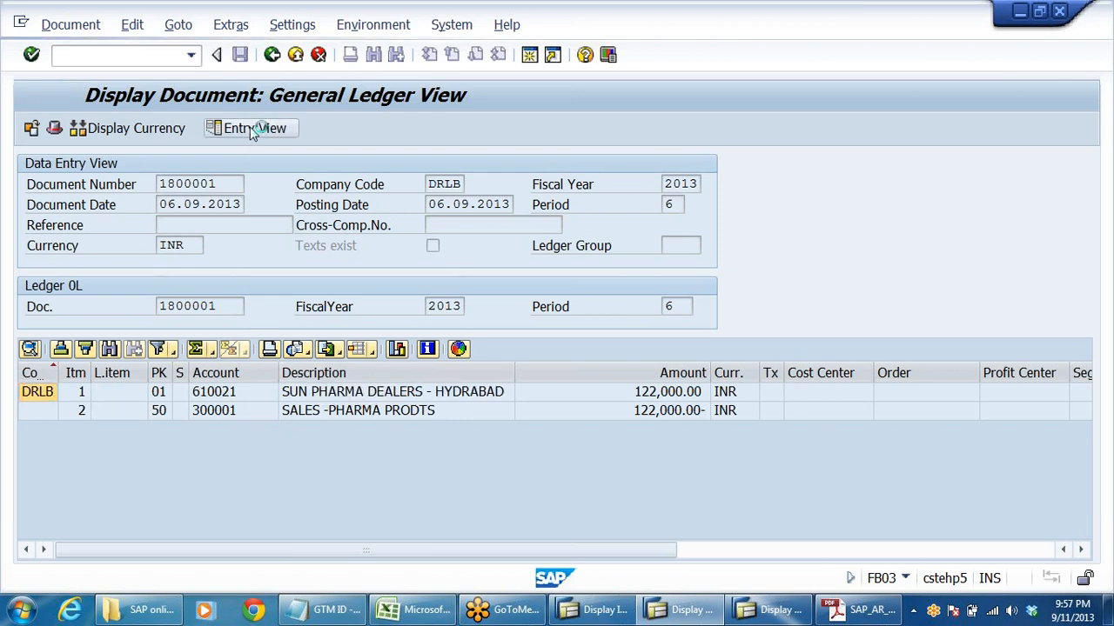
click(361, 338)
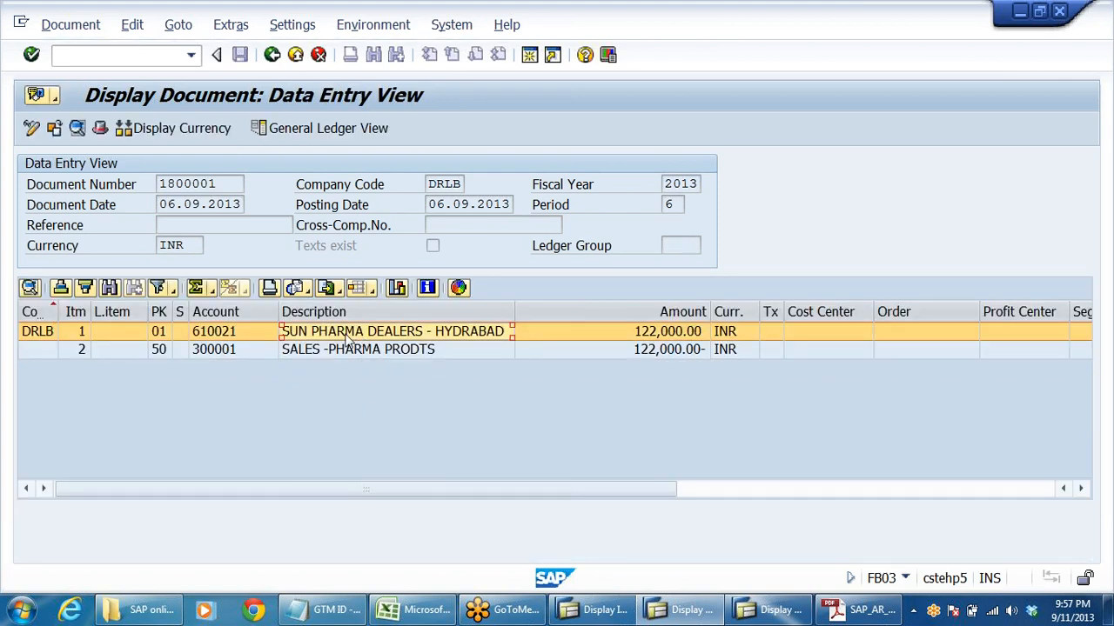
click(300, 129)
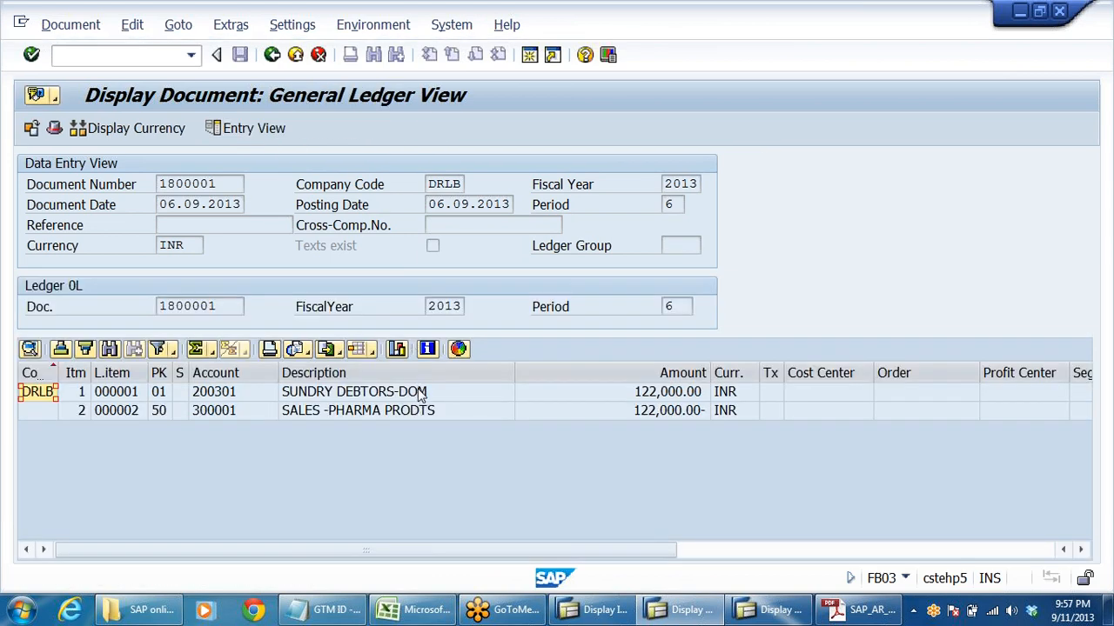
click(421, 394)
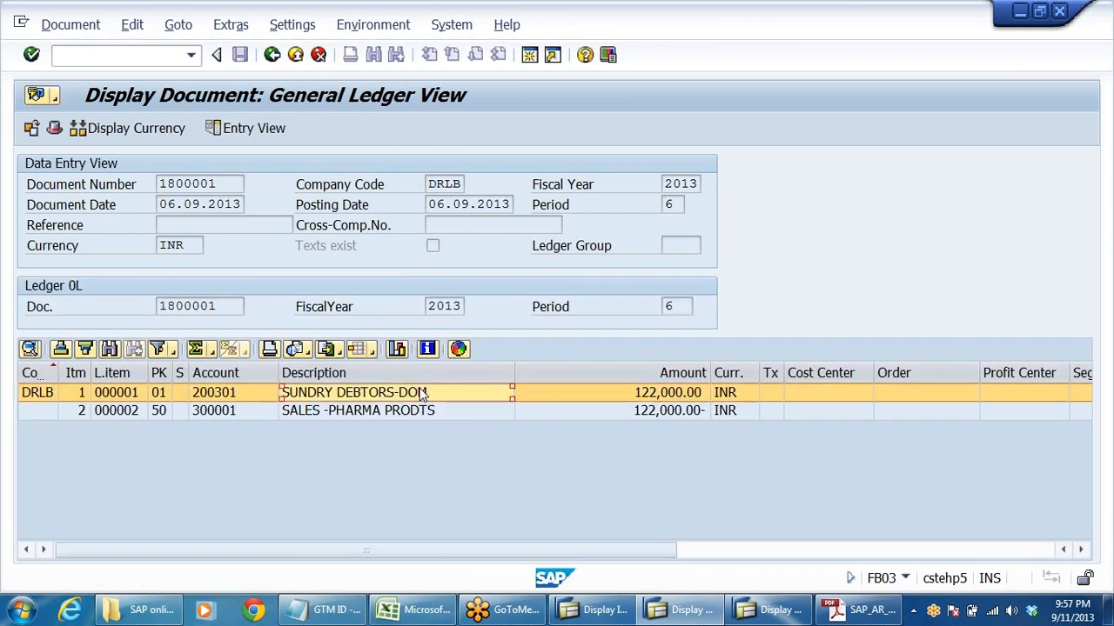
- Return to the document list, open document 1800002 to review its line items, and go back to the list
click(272, 55)
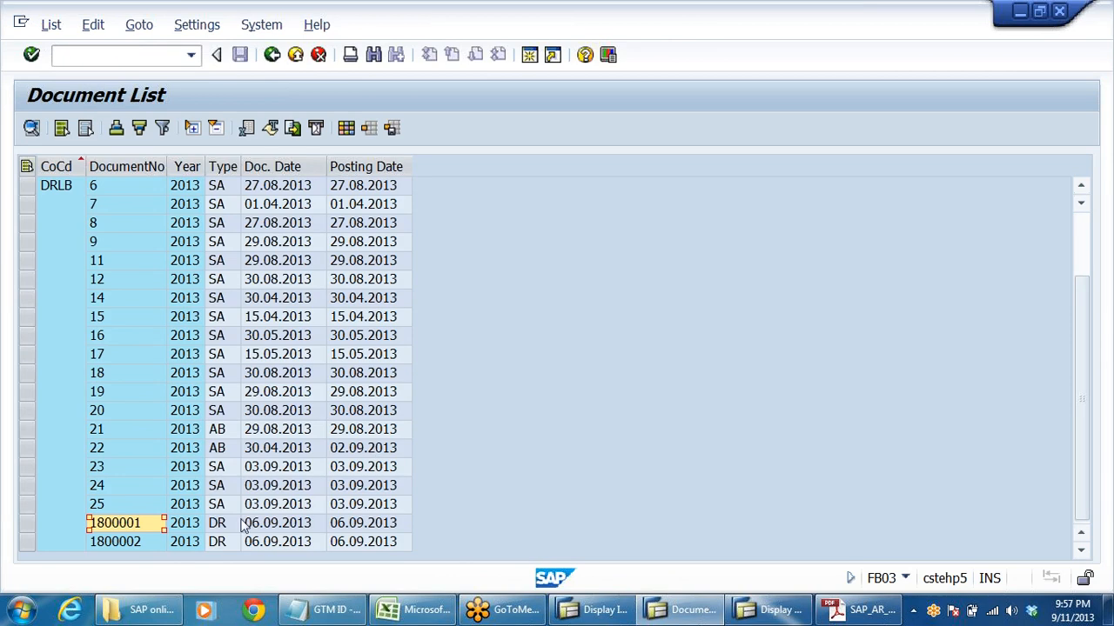
double_click(128, 541)
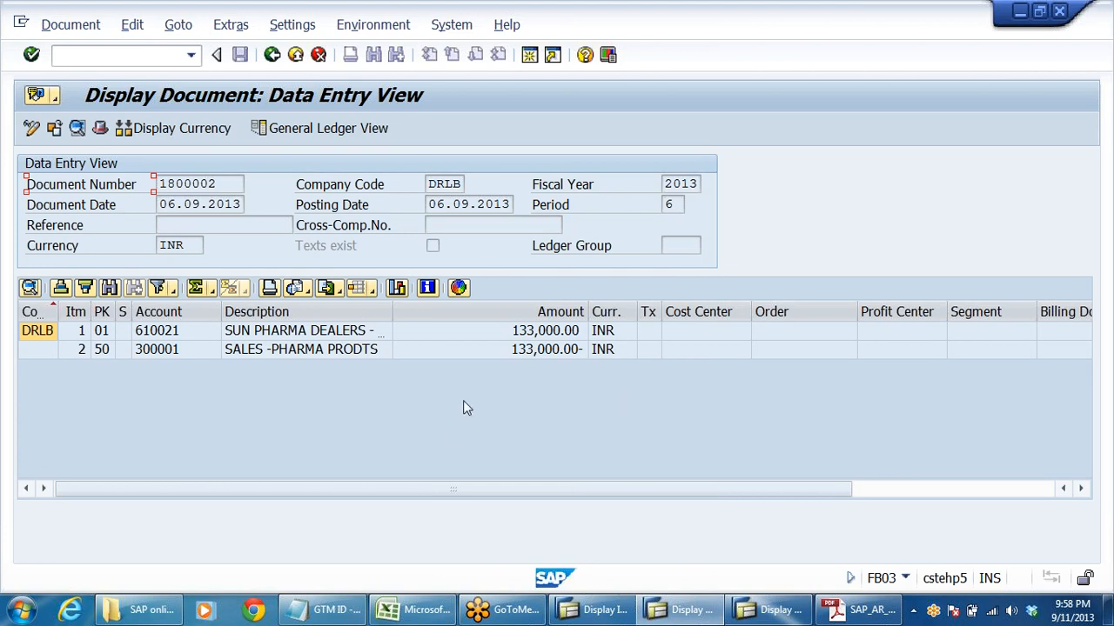
click(272, 55)
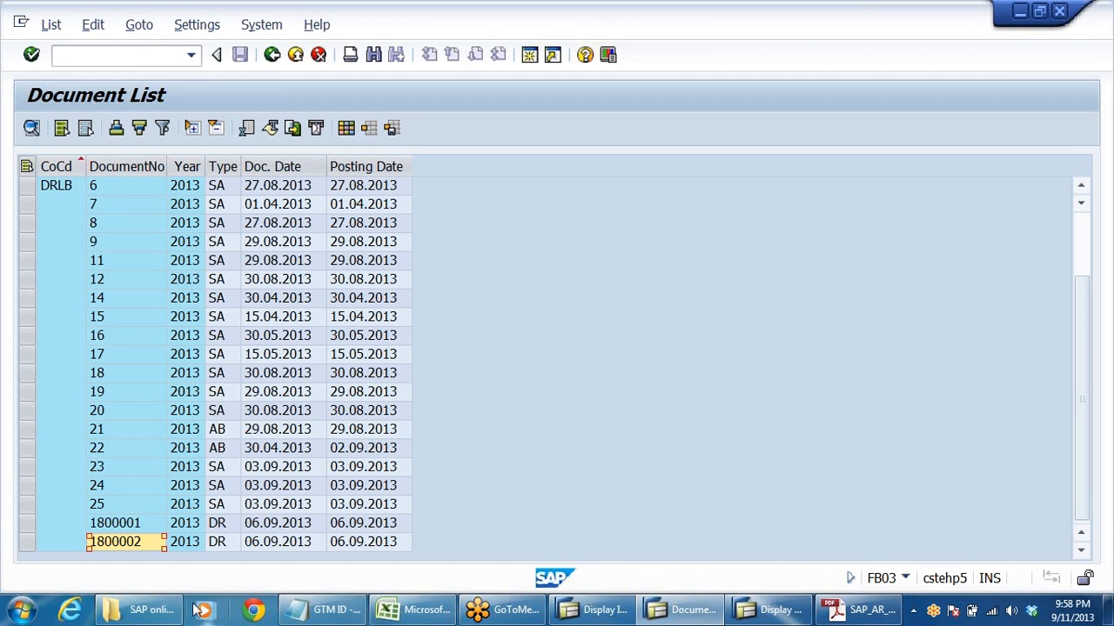
- Reopen document 1800001 briefly and exit the document display to SAP Easy Access
double_click(131, 524)
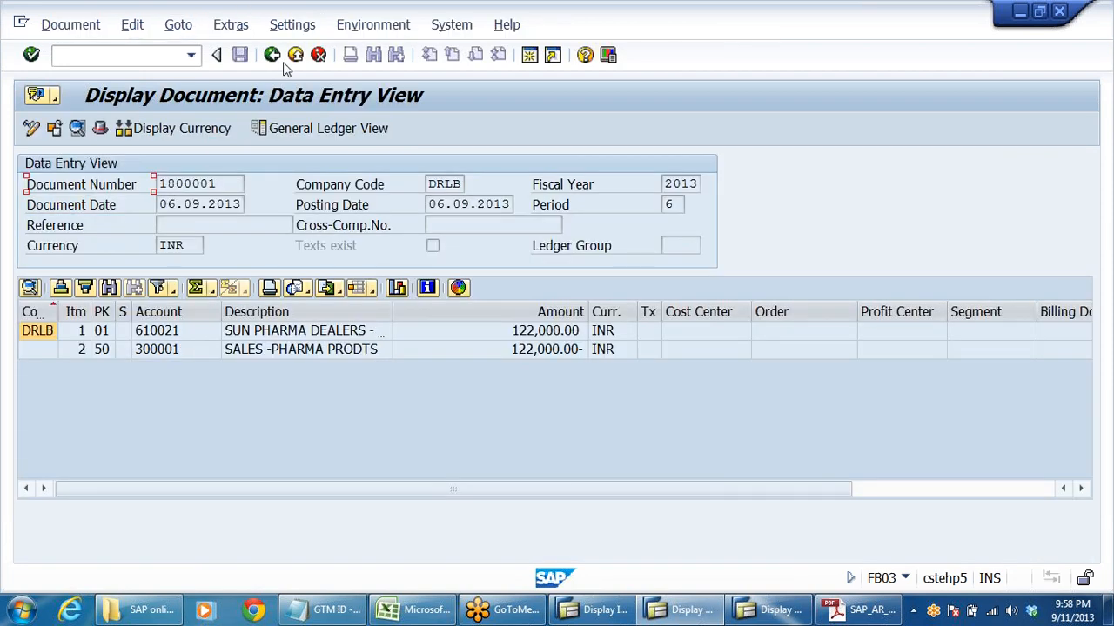
click(272, 55)
click(272, 55)
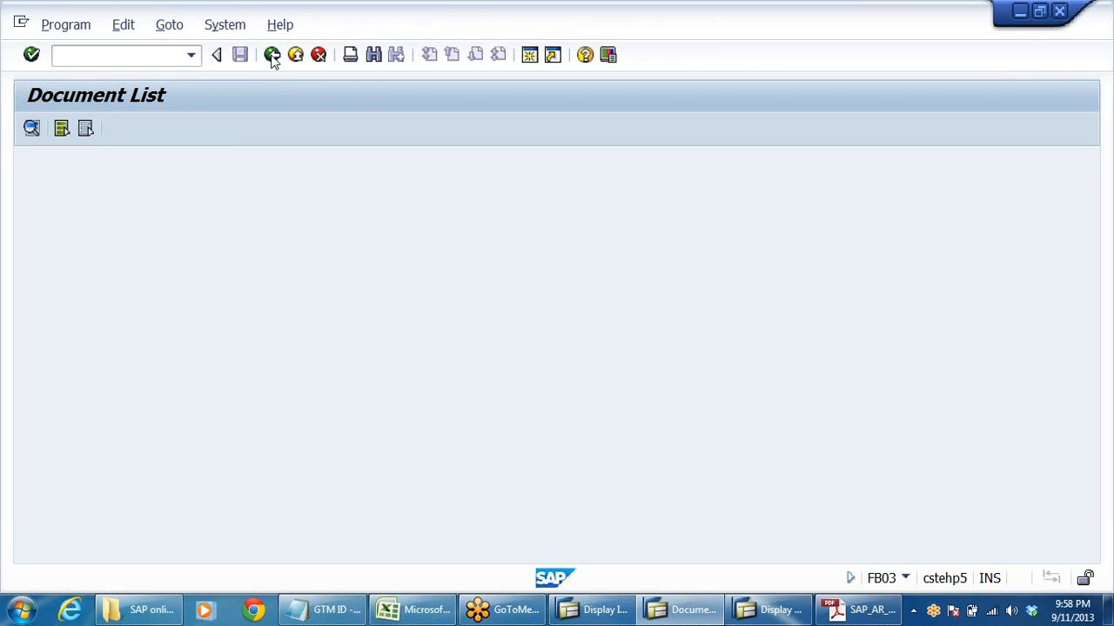
click(272, 55)
click(272, 55)
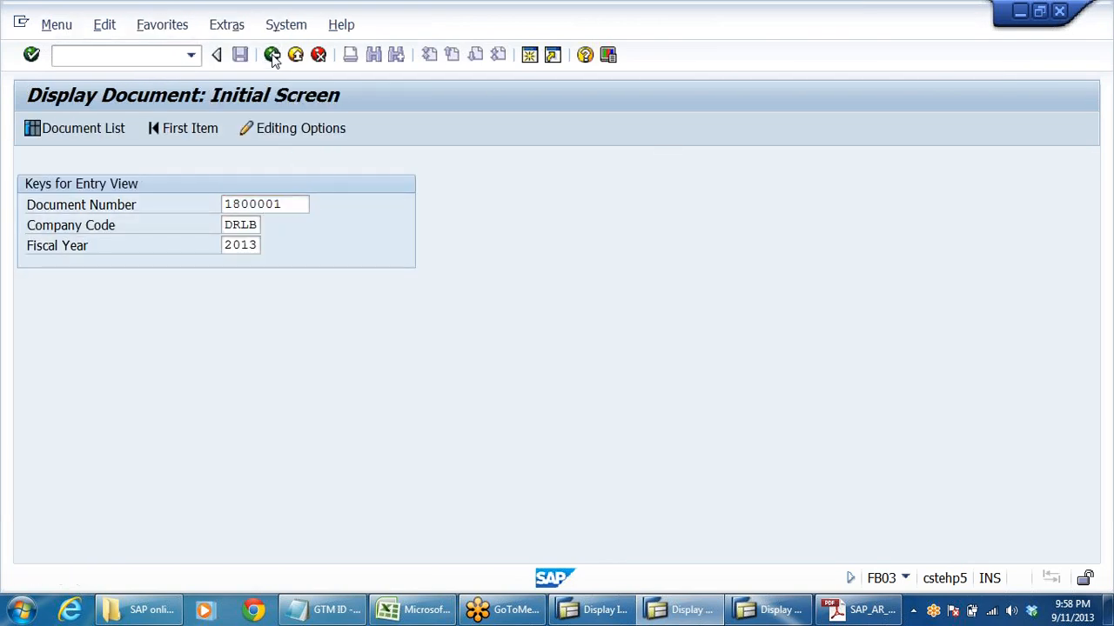
- Select FB70 - Invoice under Accounts Receivable Document Entry
scroll(276, 351, up, 3)
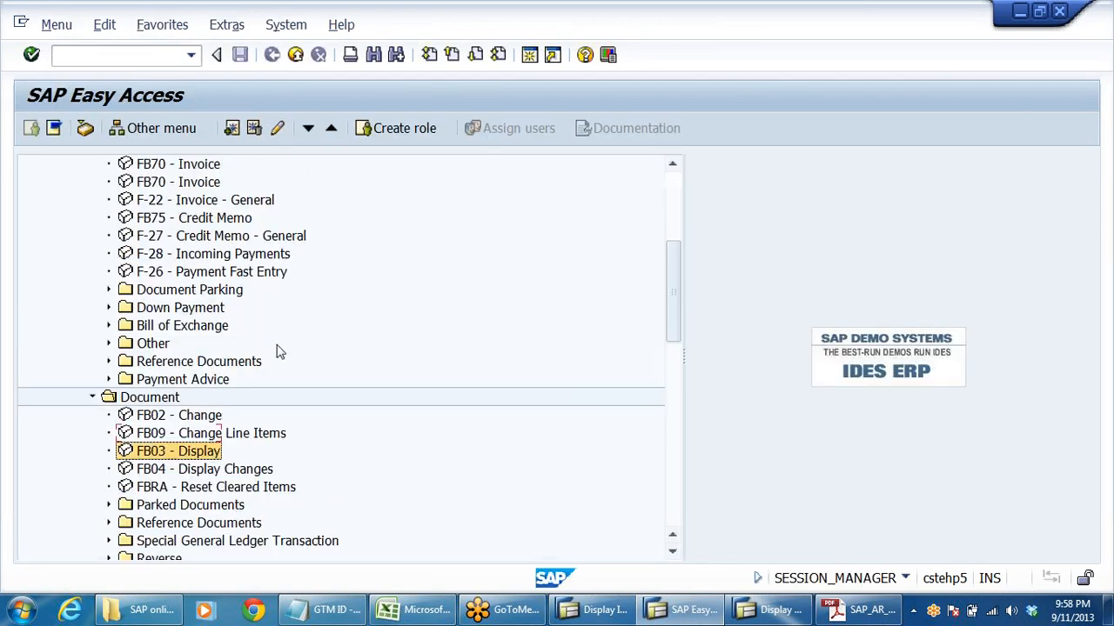
scroll(277, 351, up, 1)
click(168, 292)
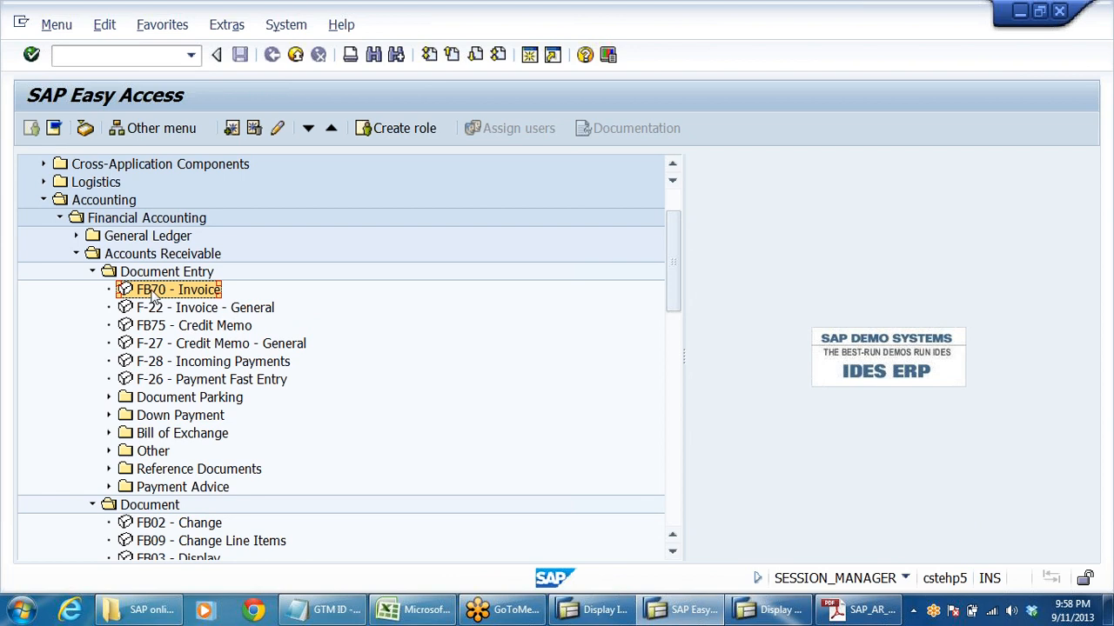
- Expand Document Entry under General Ledger and review FB50 - Enter G/L Account Document and F-02 - General Posting
scroll(539, 344, up, 2)
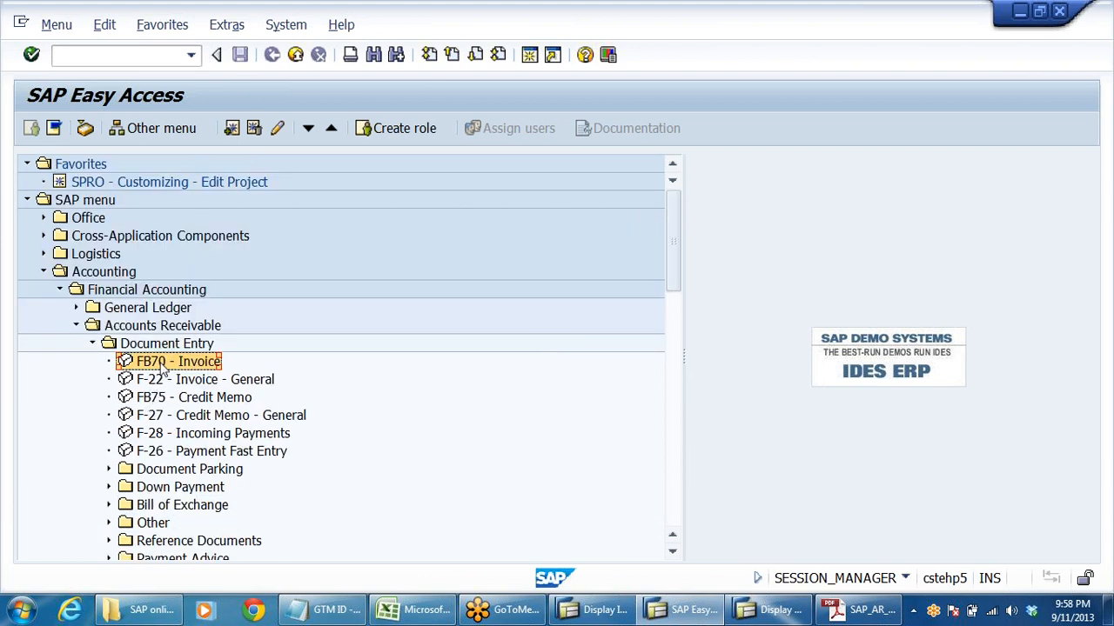
click(76, 308)
click(92, 325)
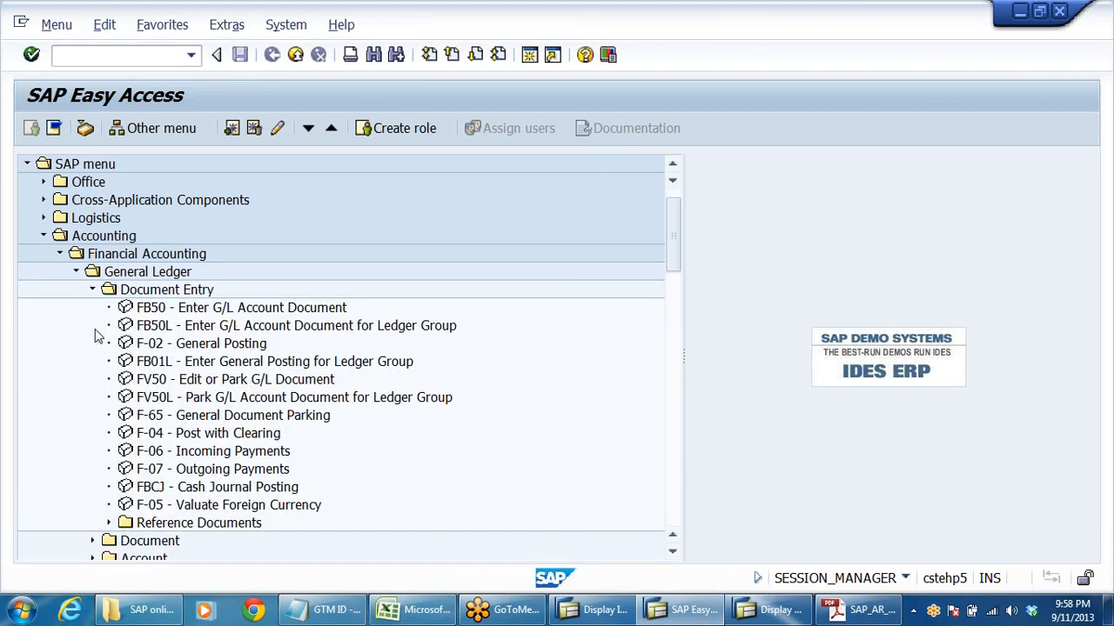
click(176, 313)
click(163, 347)
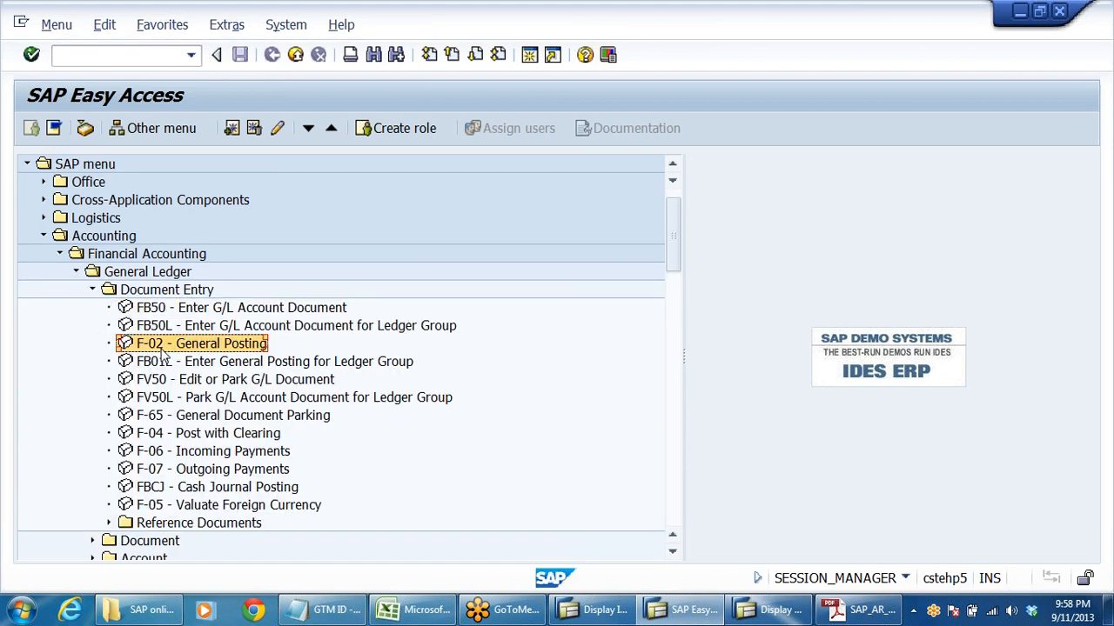
click(185, 315)
click(178, 350)
- Collapse the General Ledger folders and run FB70 - Invoice under Accounts Receivable Document Entry
click(92, 290)
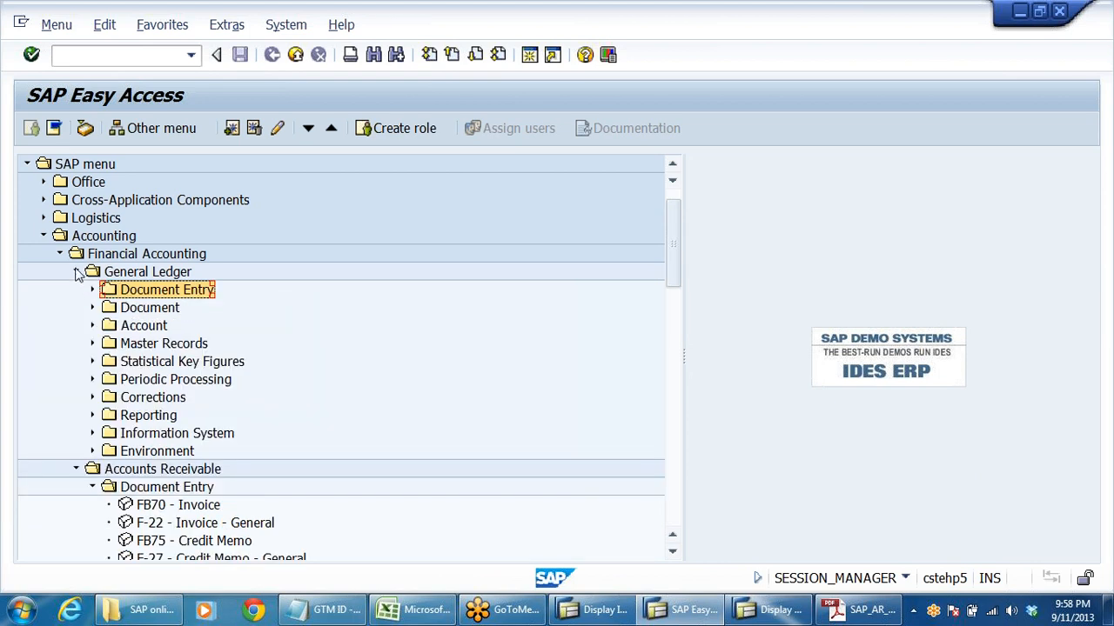
click(77, 272)
double_click(166, 327)
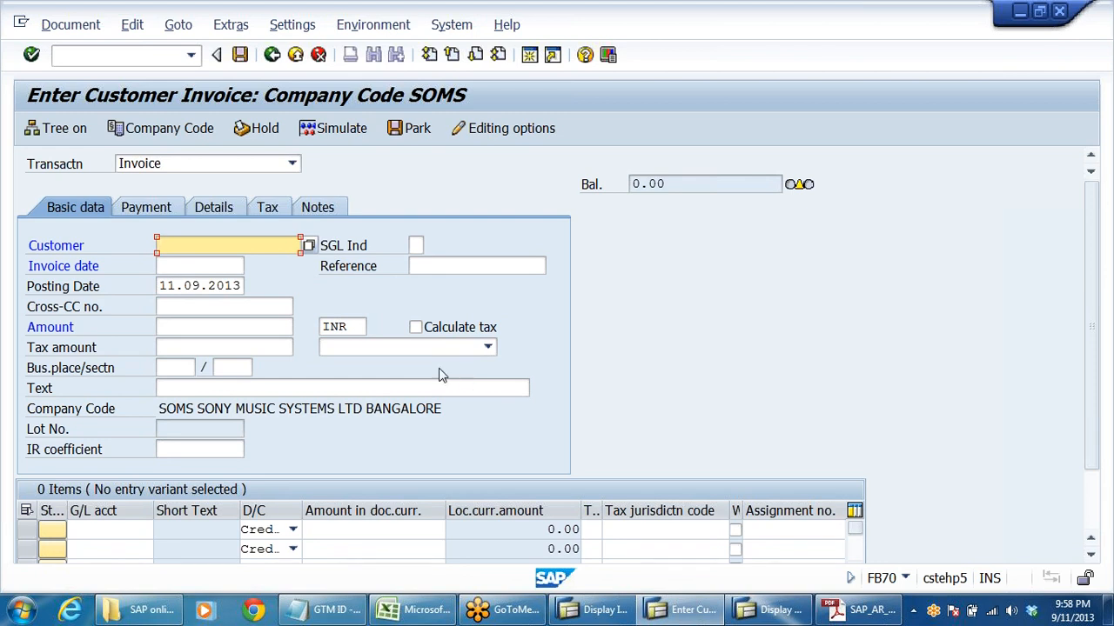
- Look up the available customers and select TMC ELECTRONICS in Bangalore as the invoice customer
click(310, 245)
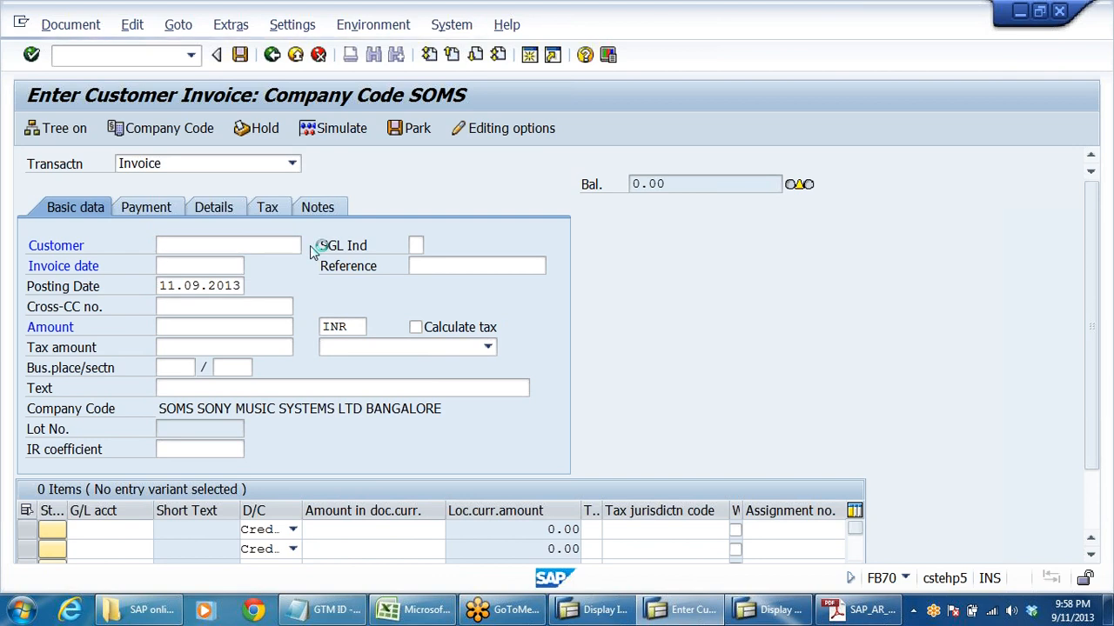
key(Return)
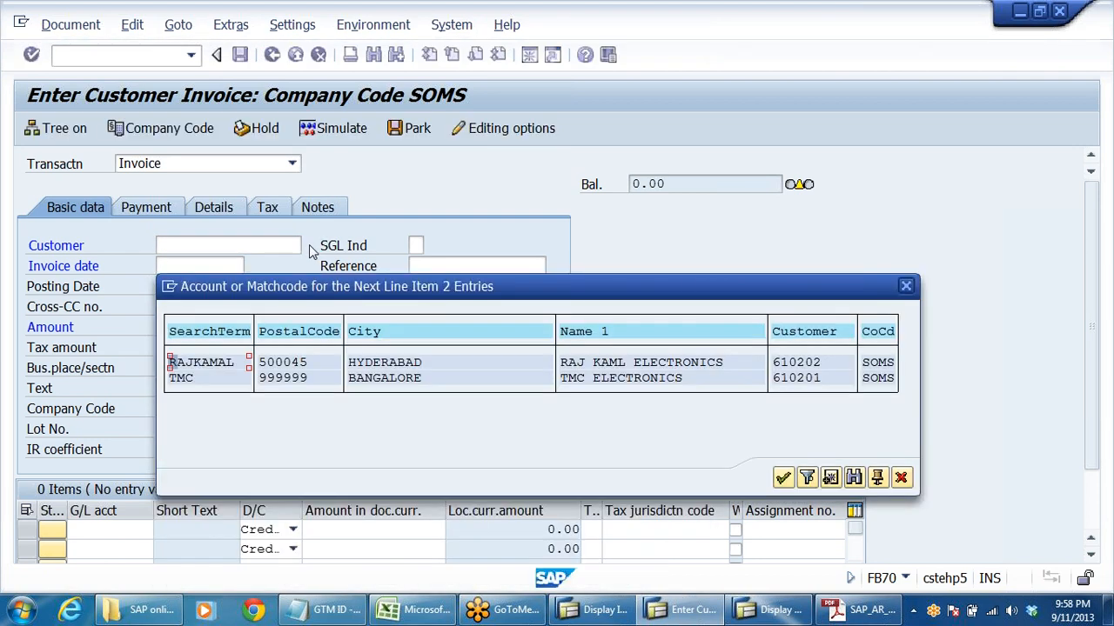
double_click(797, 378)
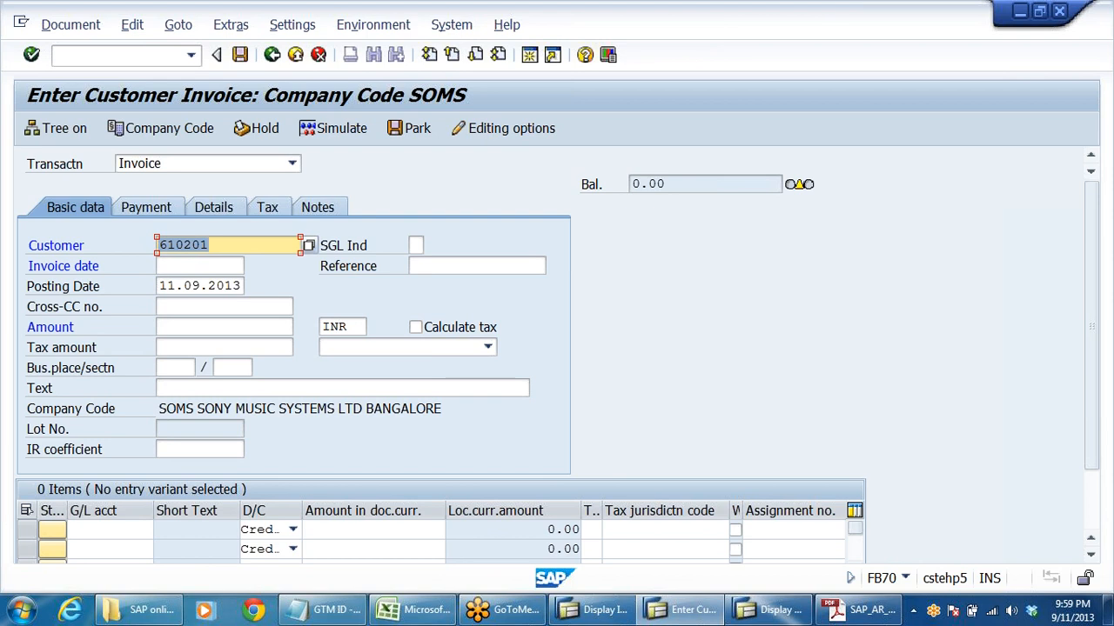
- Copy the posting date 11.09.2013 into the invoice date
click(200, 266)
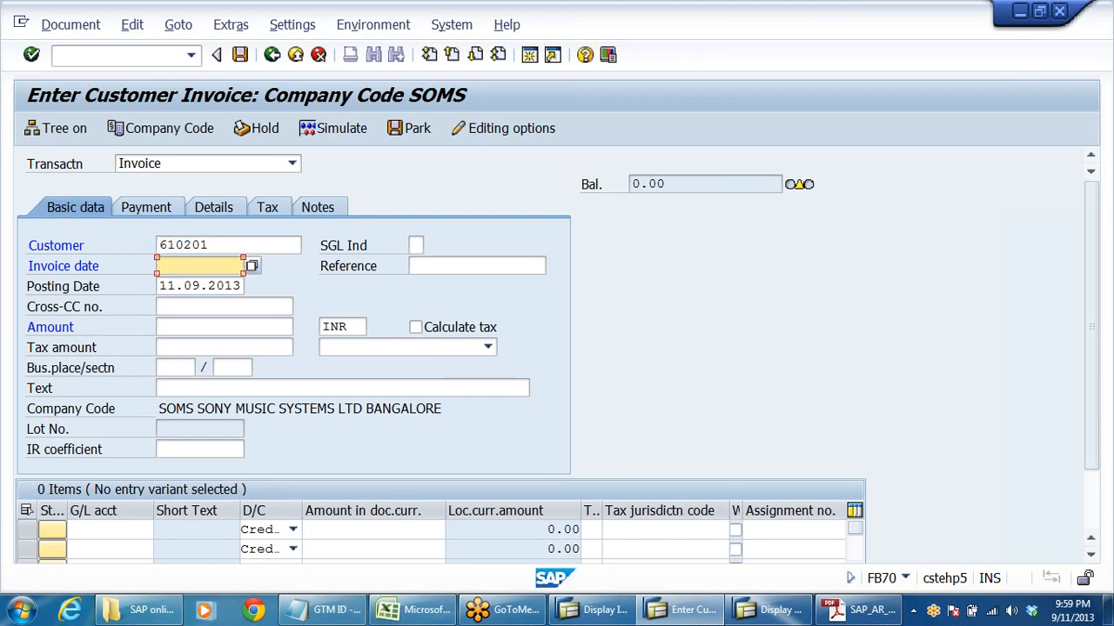
double_click(199, 287)
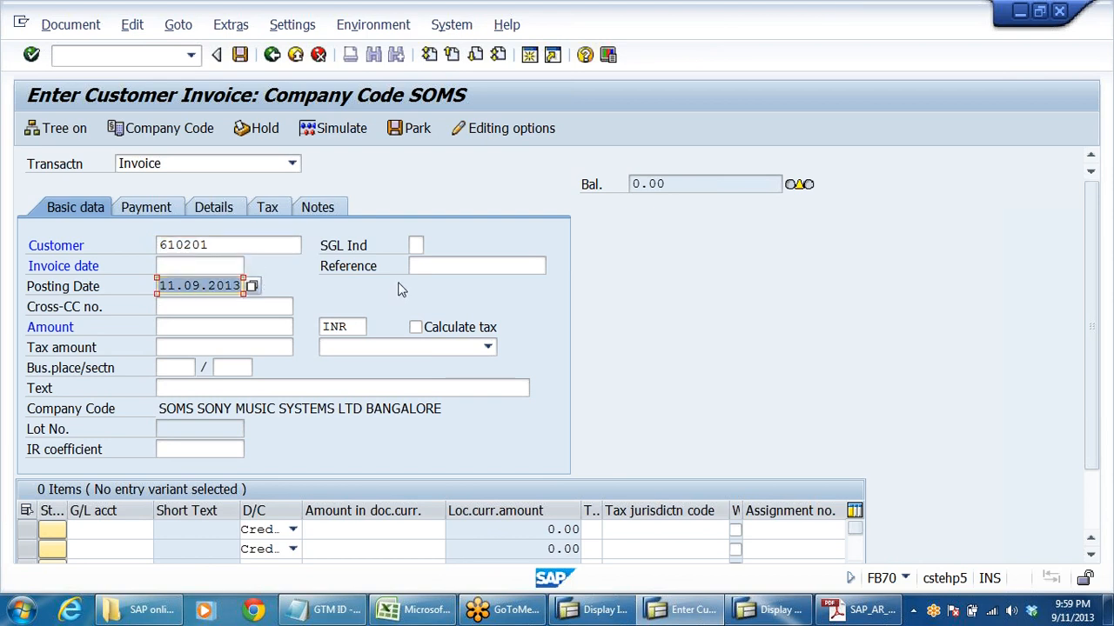
key(ctrl+c)
click(200, 266)
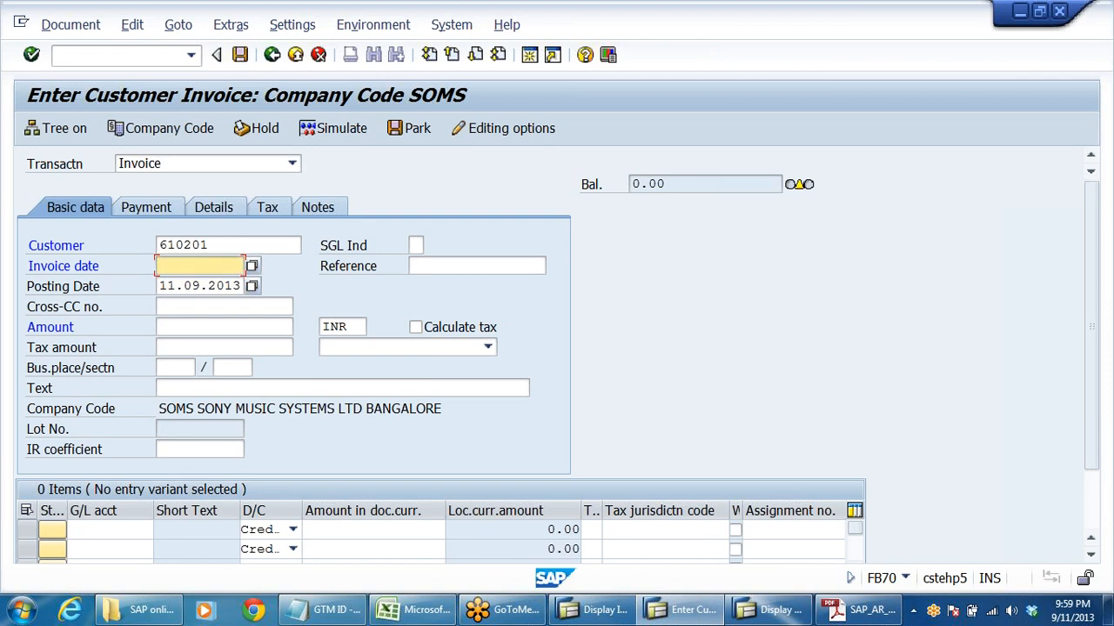
key(ctrl+v)
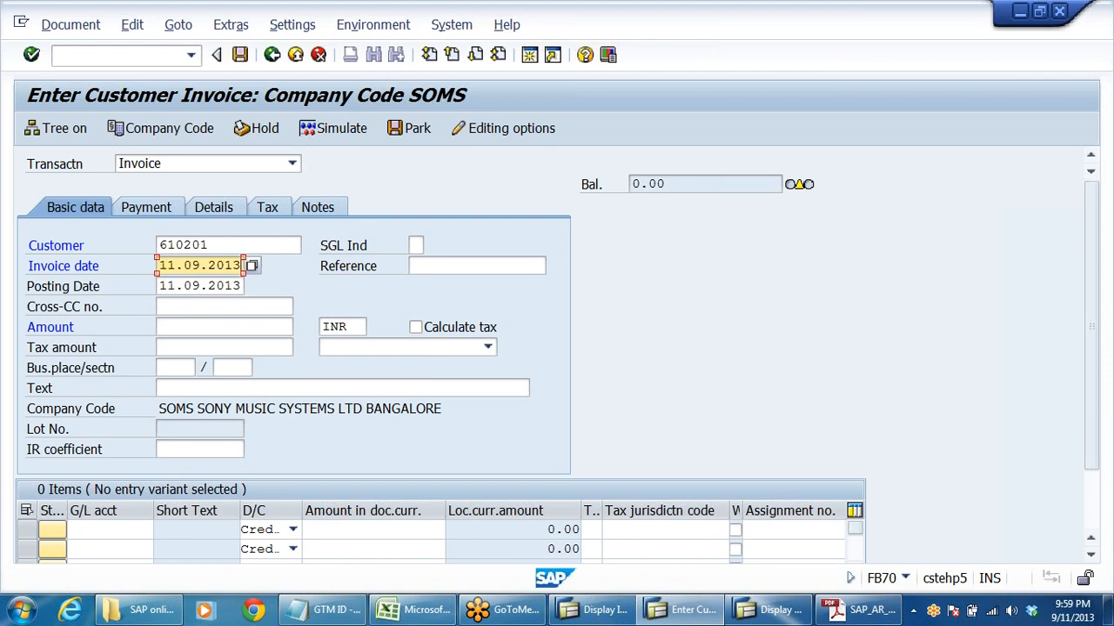
- Look up the G/L accounts of company code SOMS and assign SALES MUSIC SYSTEMS to the first line item
click(209, 327)
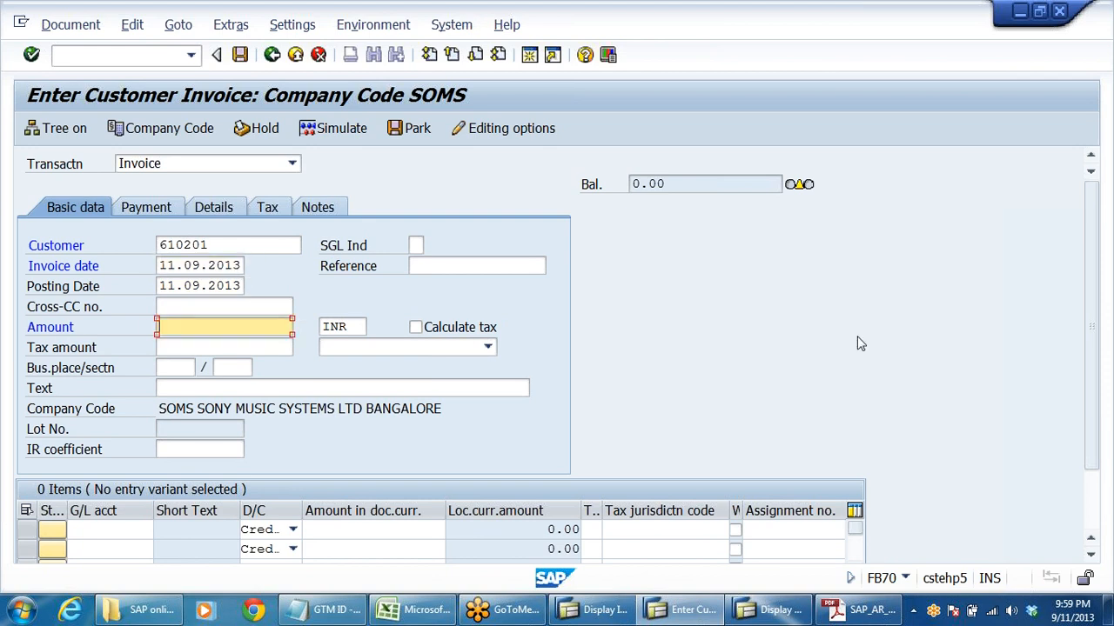
scroll(939, 276, down, 3)
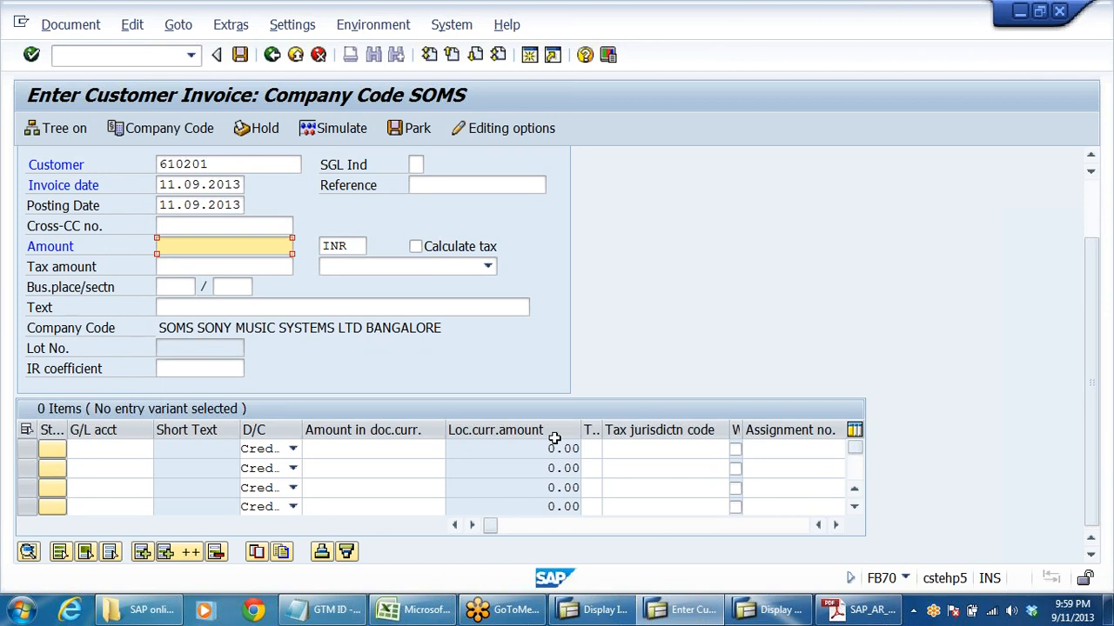
click(112, 449)
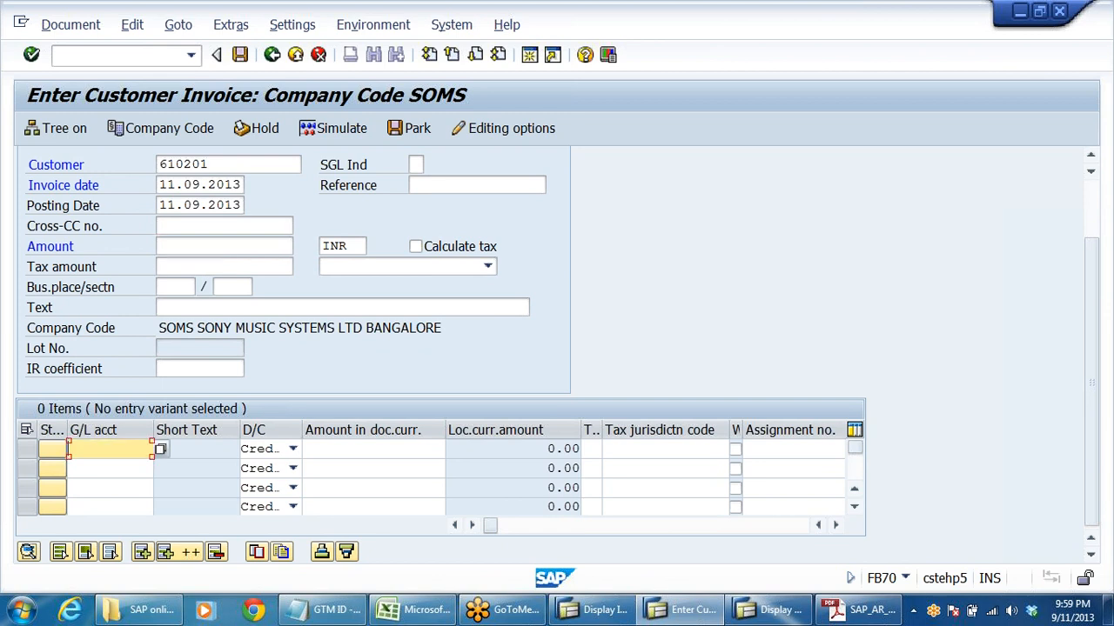
click(160, 449)
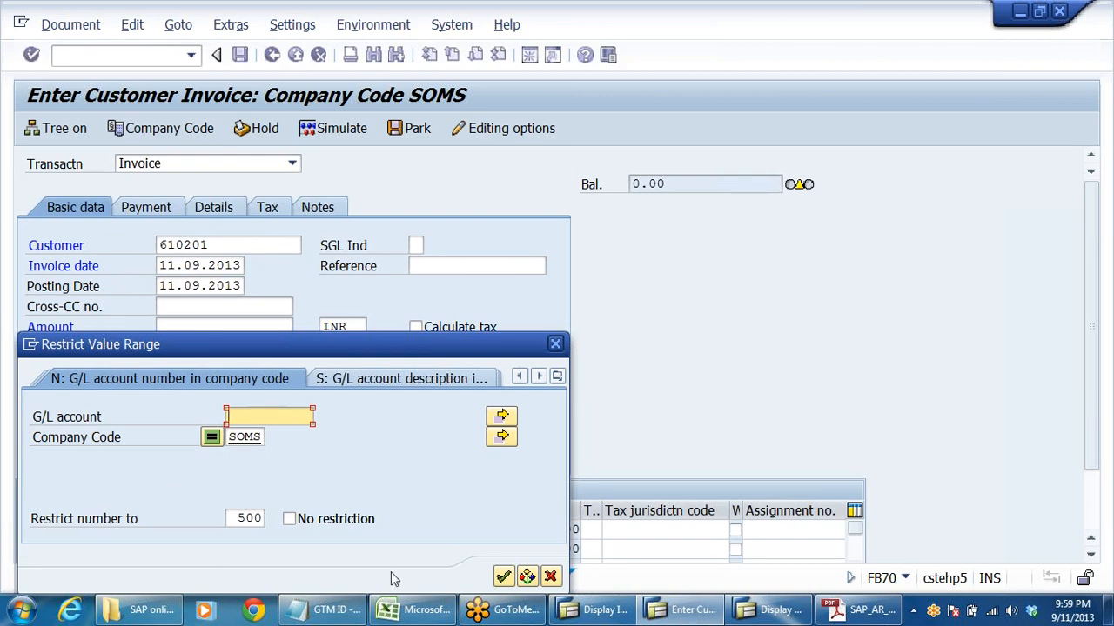
click(503, 577)
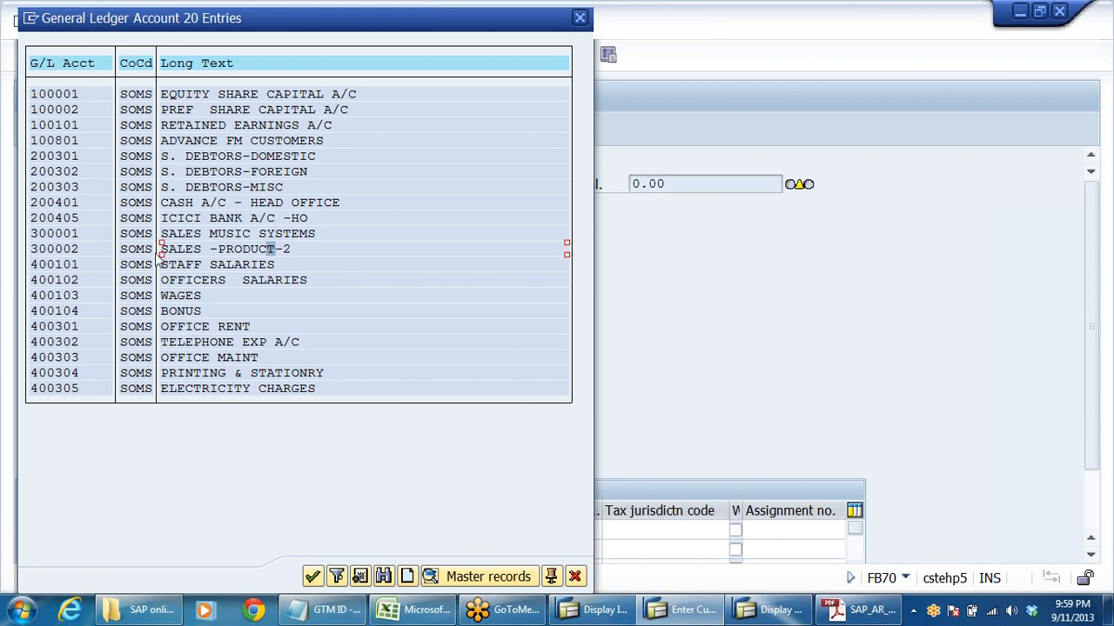
double_click(82, 235)
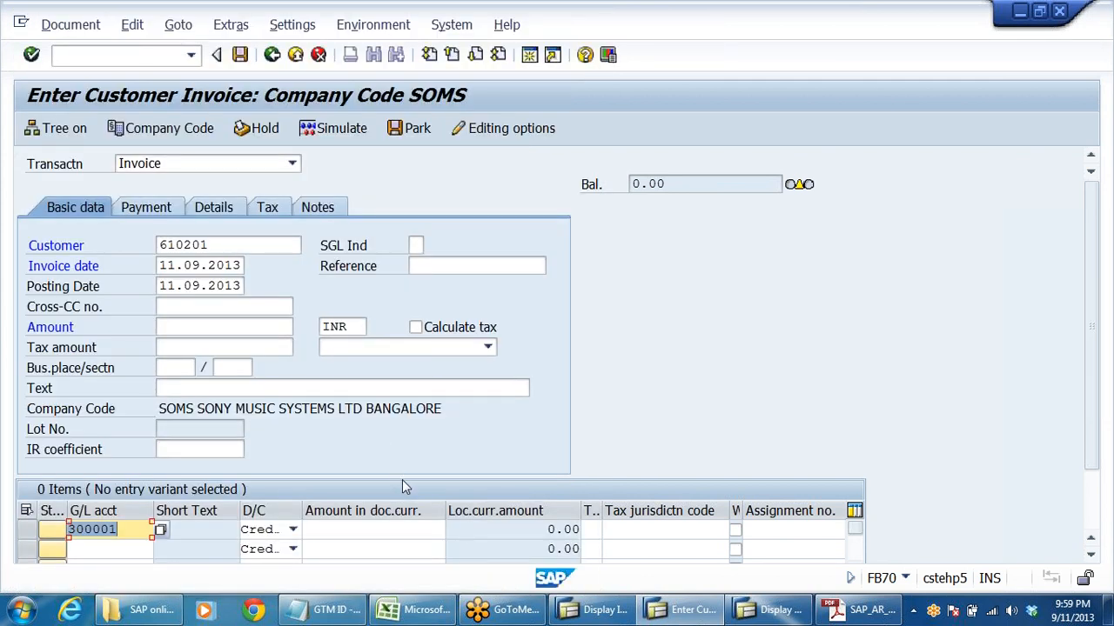
- Copy the first line item's G/L account into the second line item
click(111, 548)
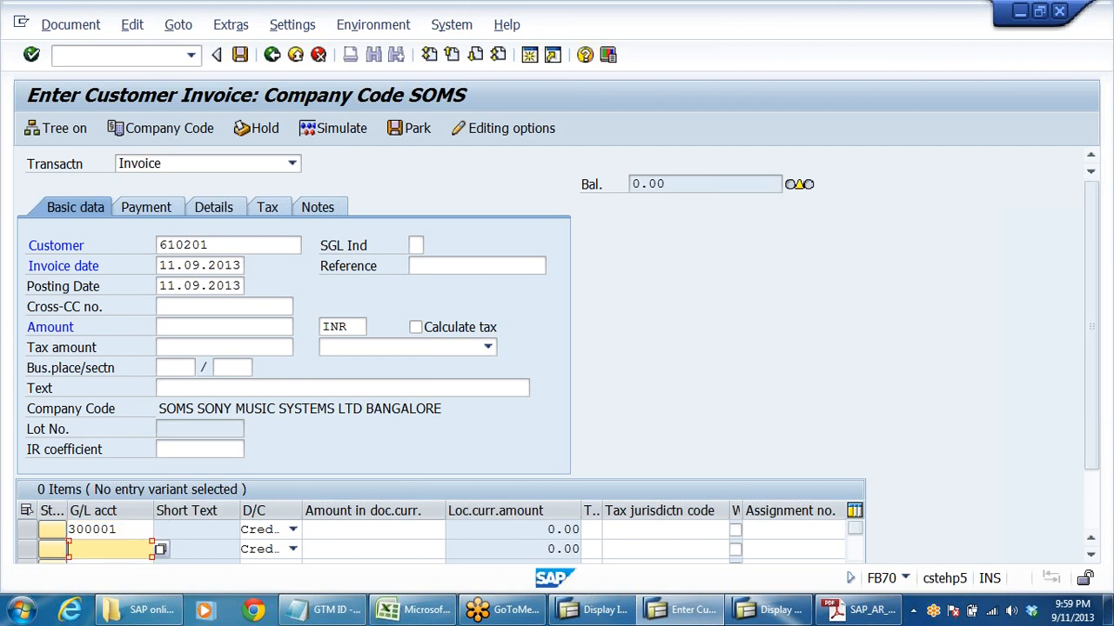
drag(119, 530, 69, 530)
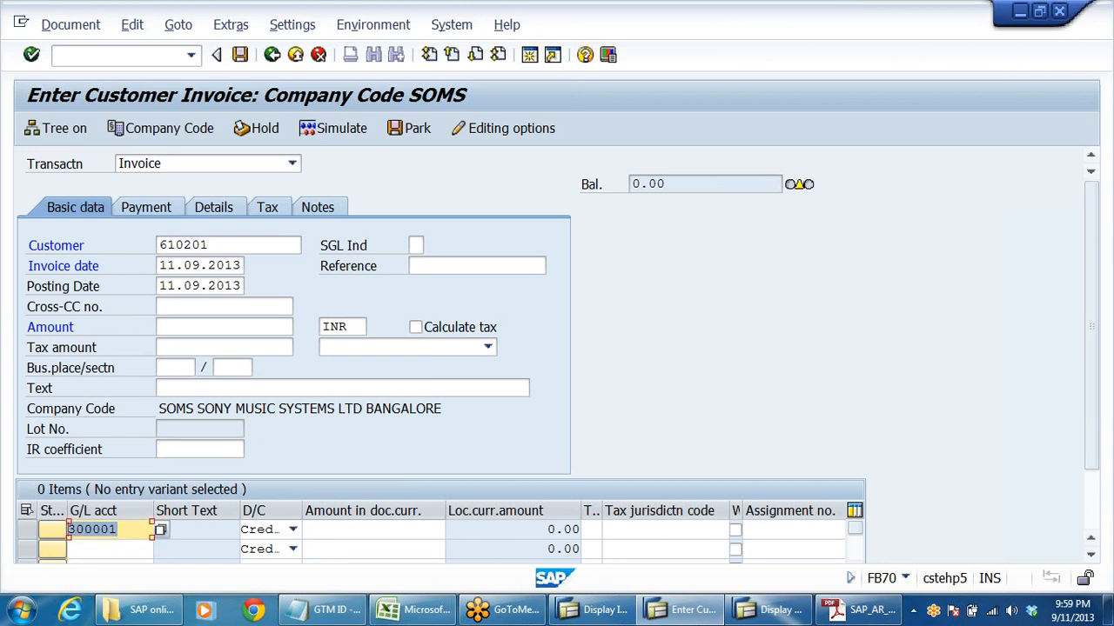
click(485, 512)
click(110, 549)
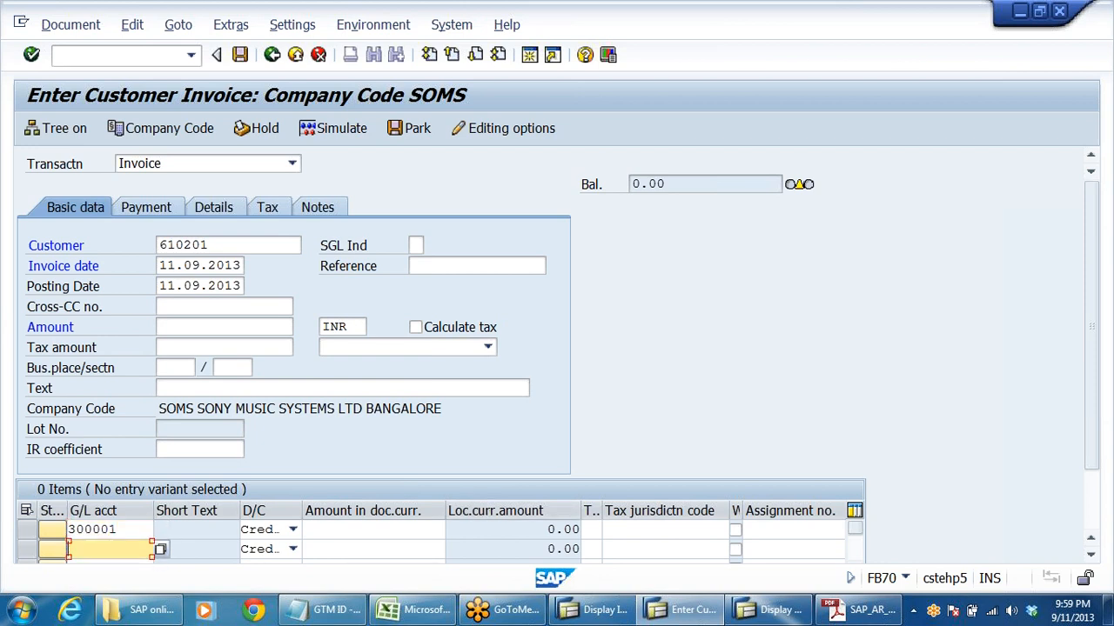
key(ctrl+v)
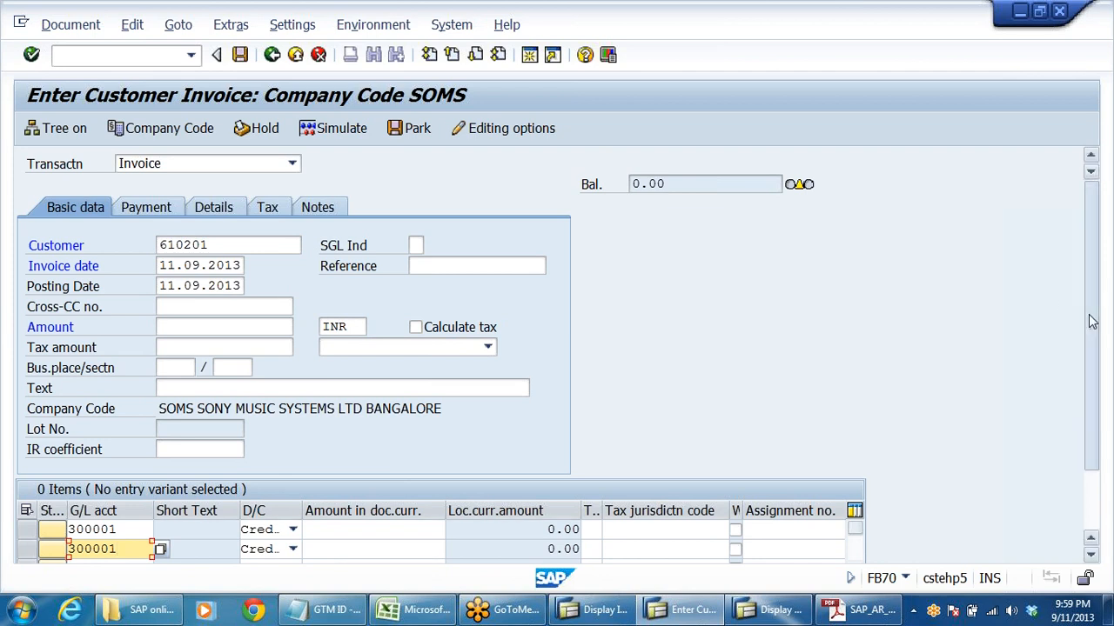
- Set the document currency amounts to 75000 for the first credit line and 50000 for the second
drag(1090, 340, 1100, 404)
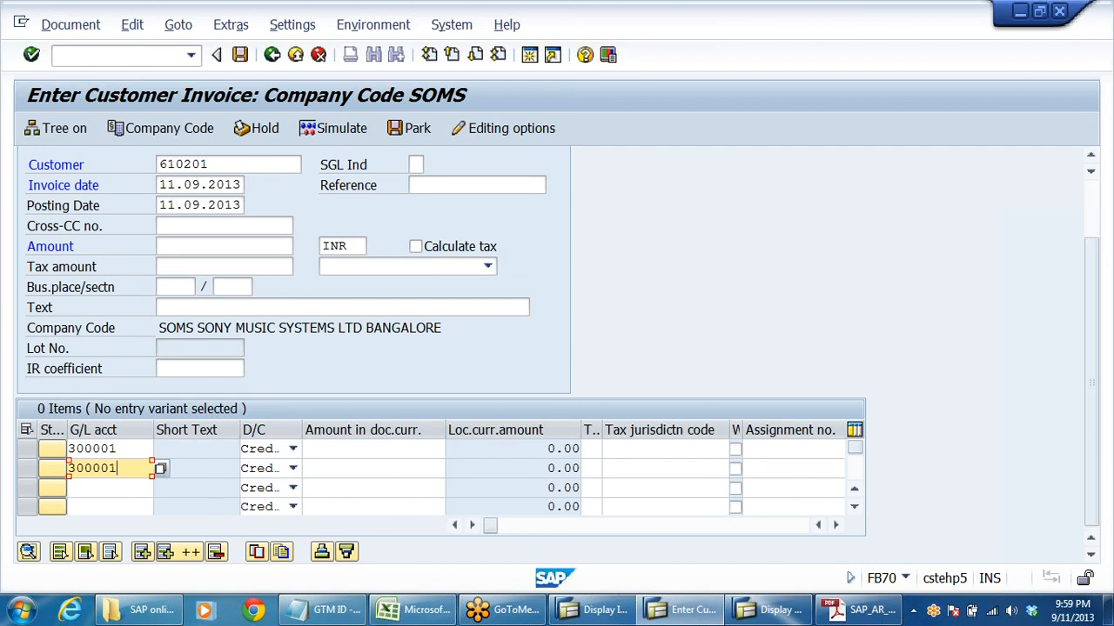
click(374, 448)
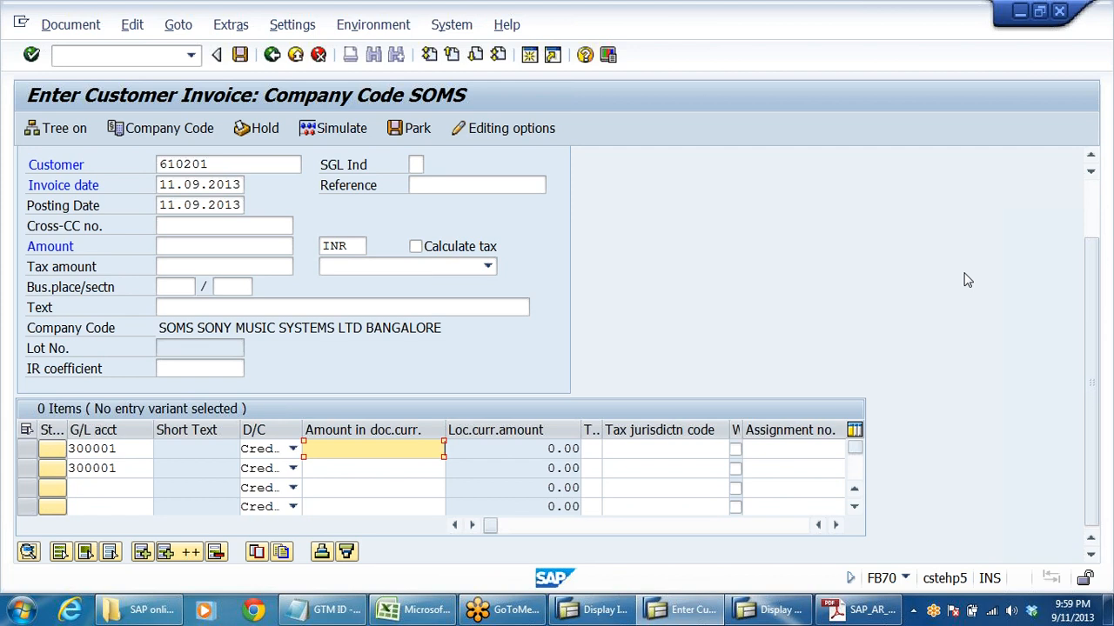
text(75000)
click(421, 469)
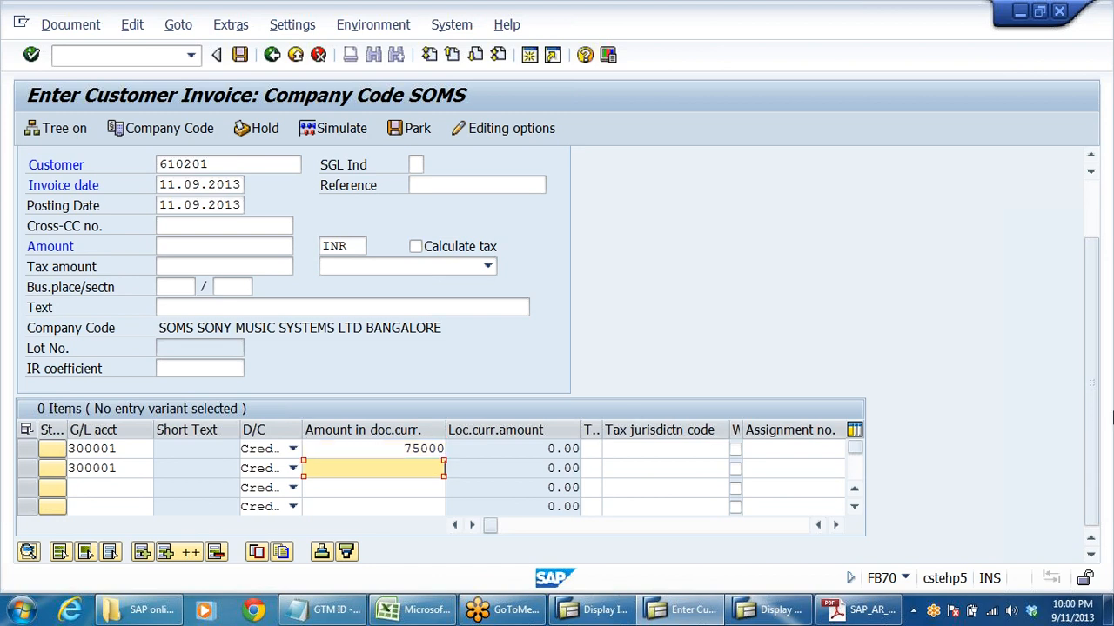
text(50000)
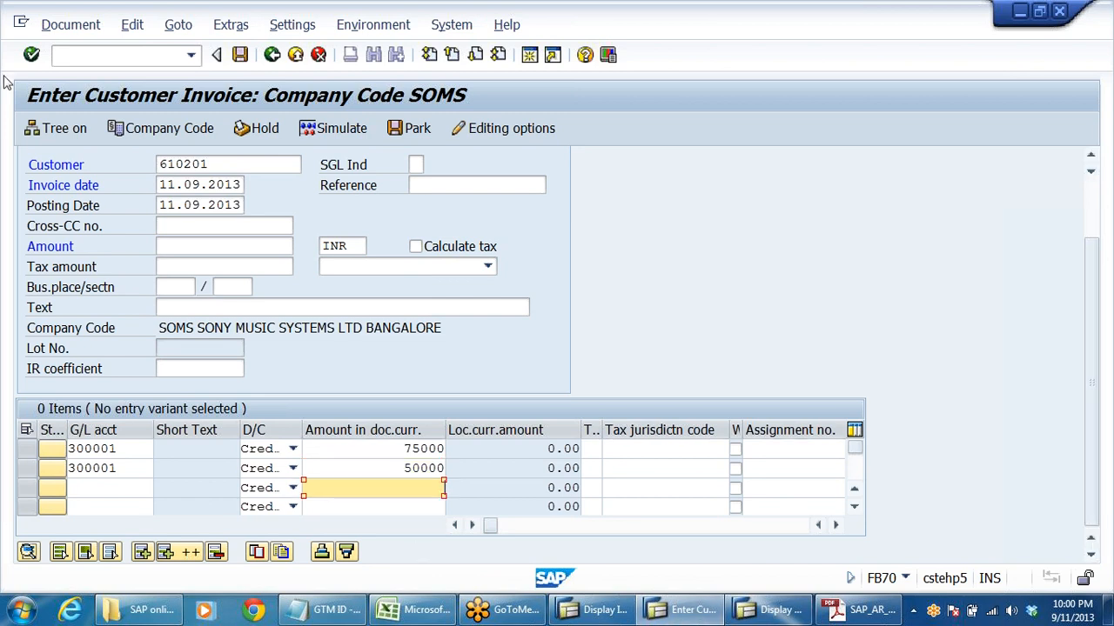
- Set the invoice header amount to 125000 INR, validate the entries and check the line items
click(185, 247)
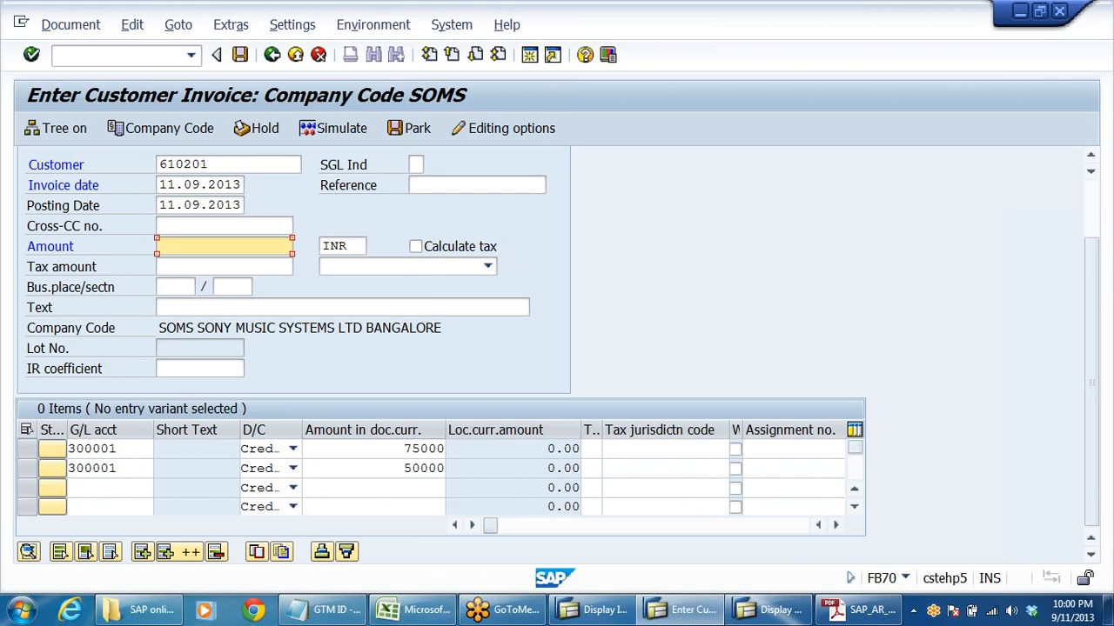
text(125000)
key(Return)
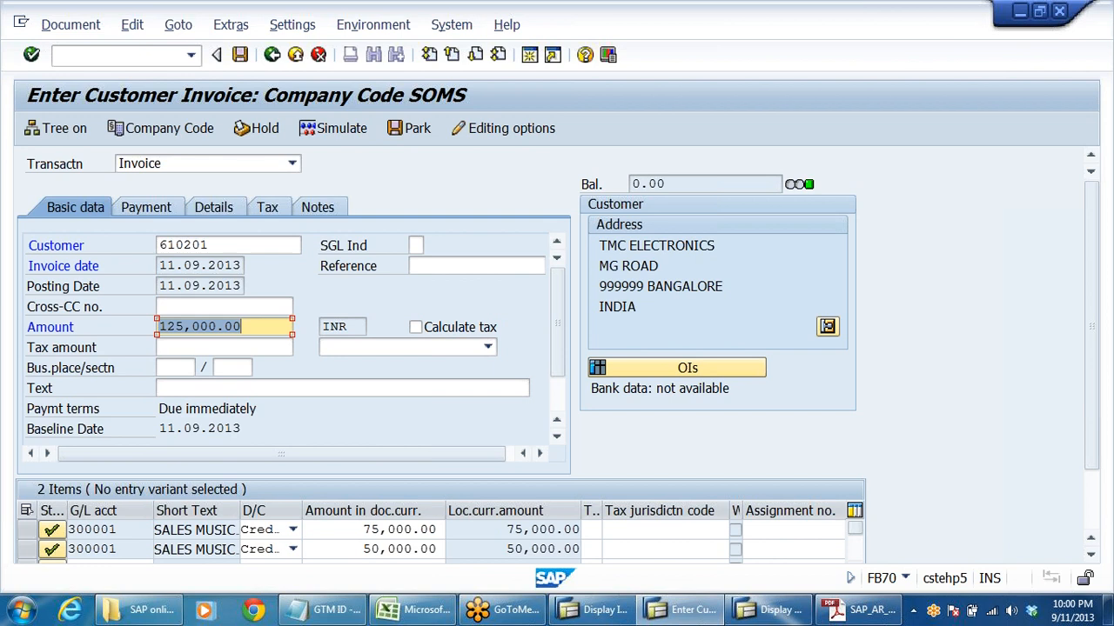
scroll(617, 545, down, 1)
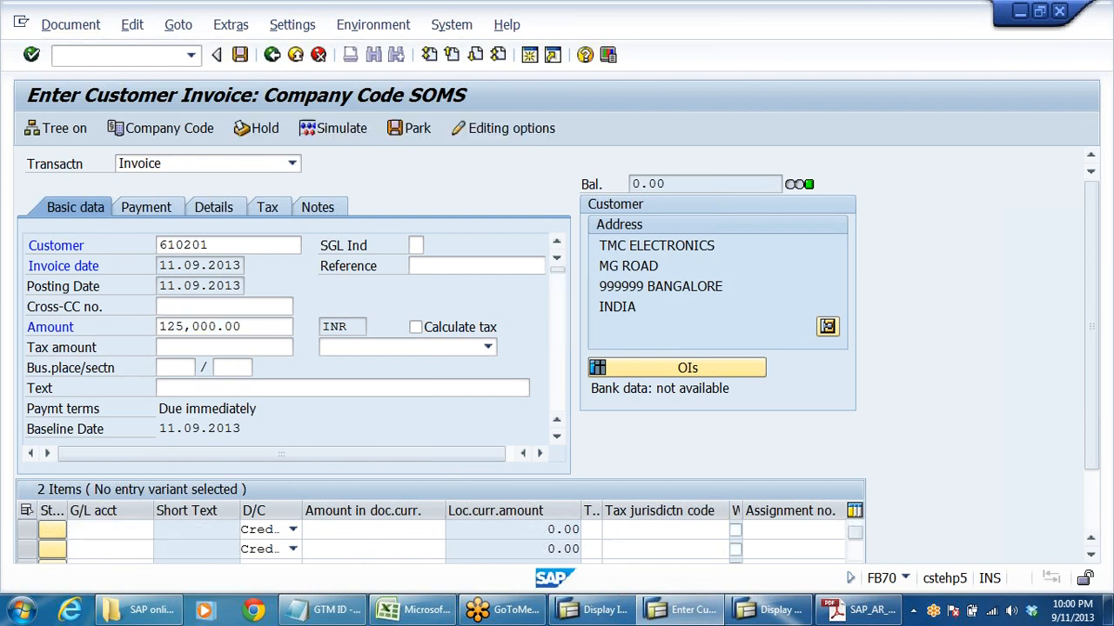
scroll(626, 548, up, 1)
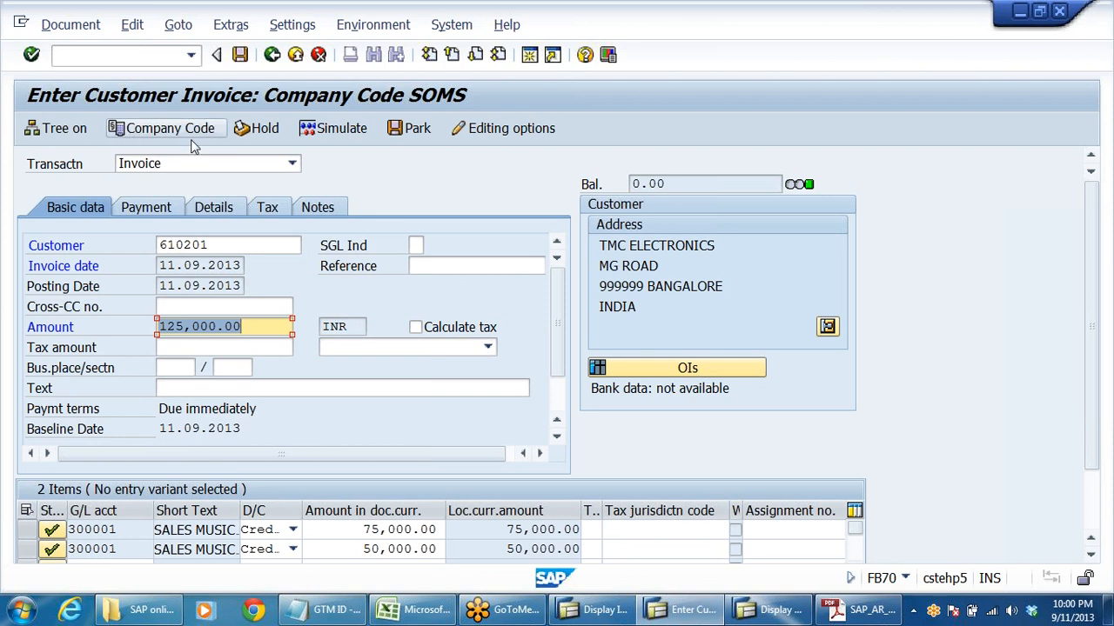
- Simulate the customer invoice to check its customer and sales line items, and post the document
click(318, 135)
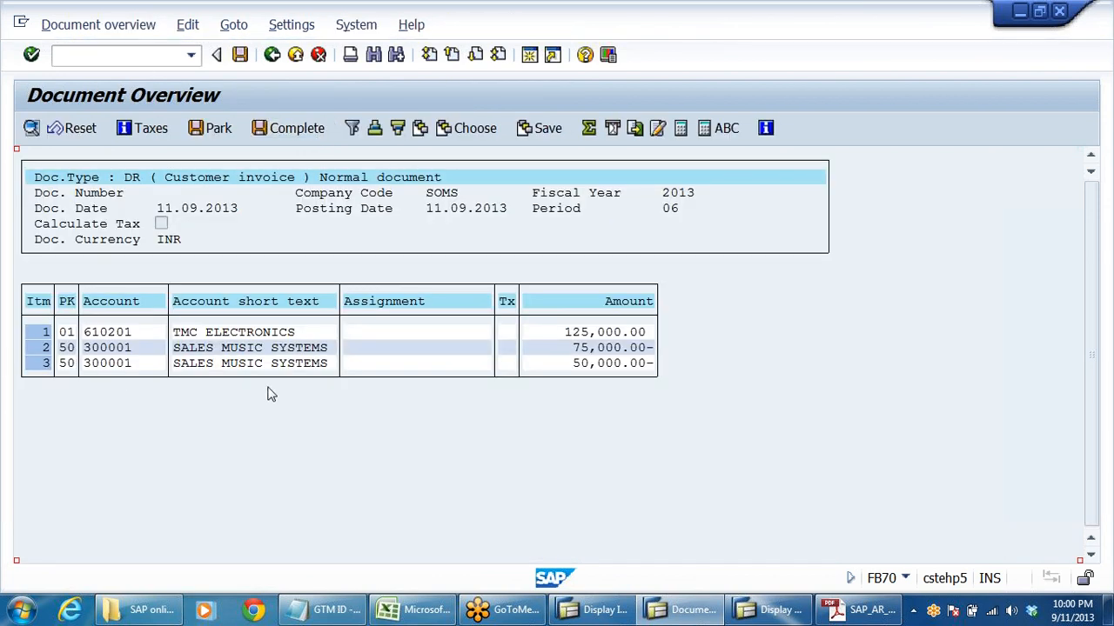
click(291, 332)
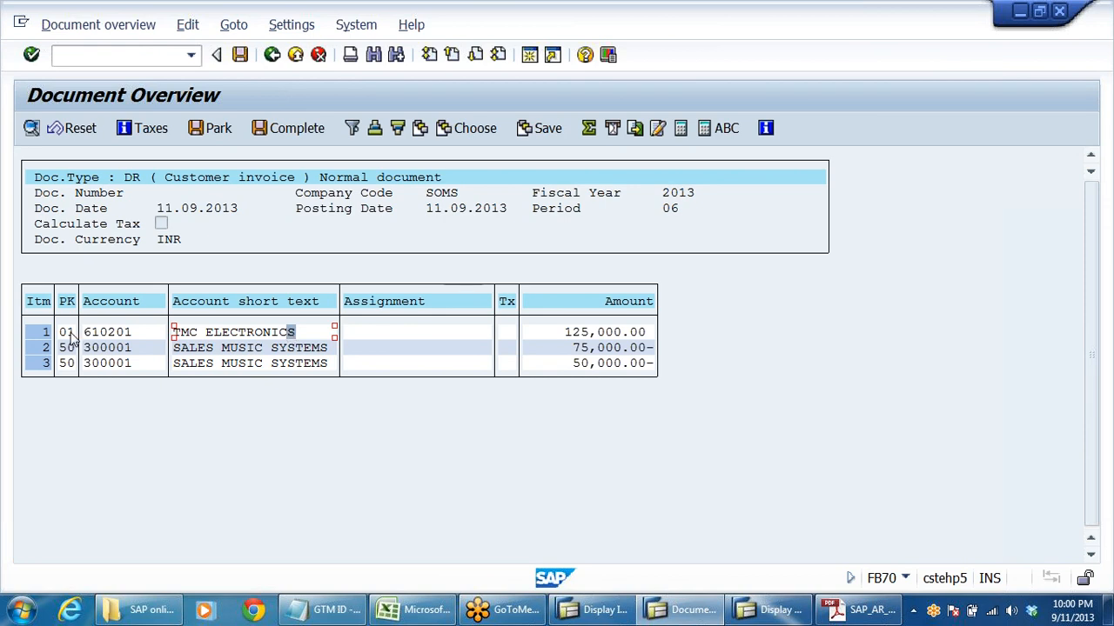
click(207, 347)
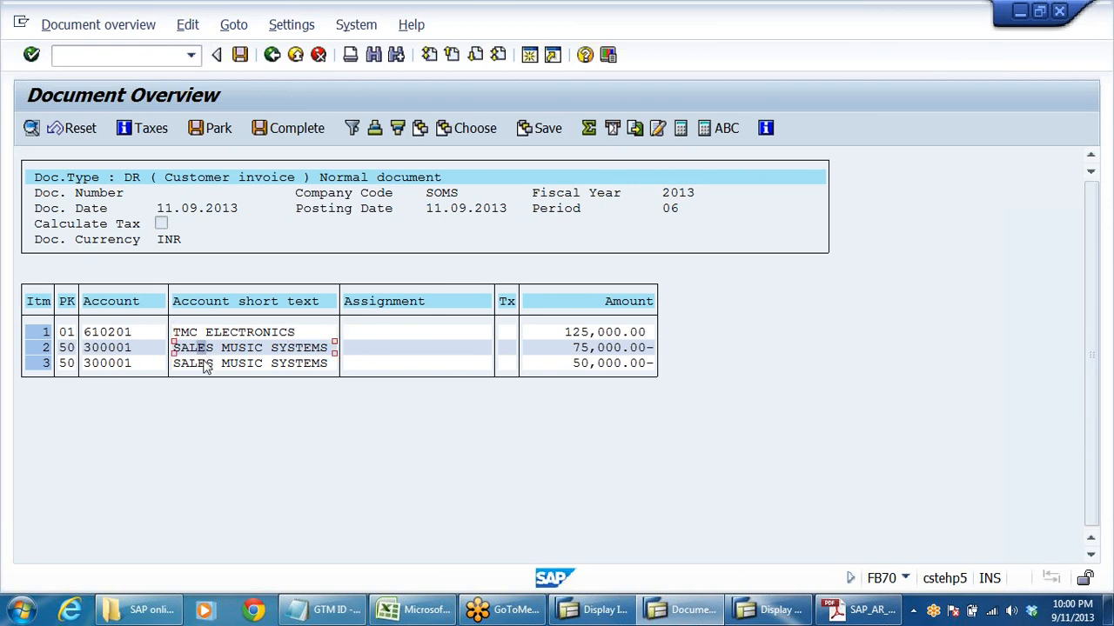
click(202, 363)
click(240, 55)
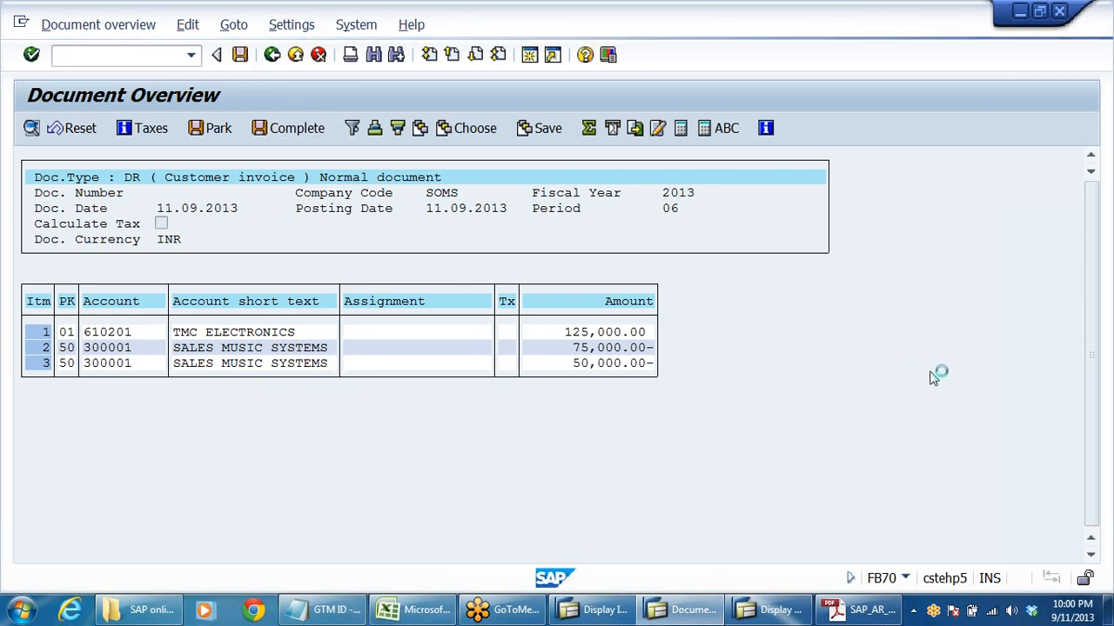
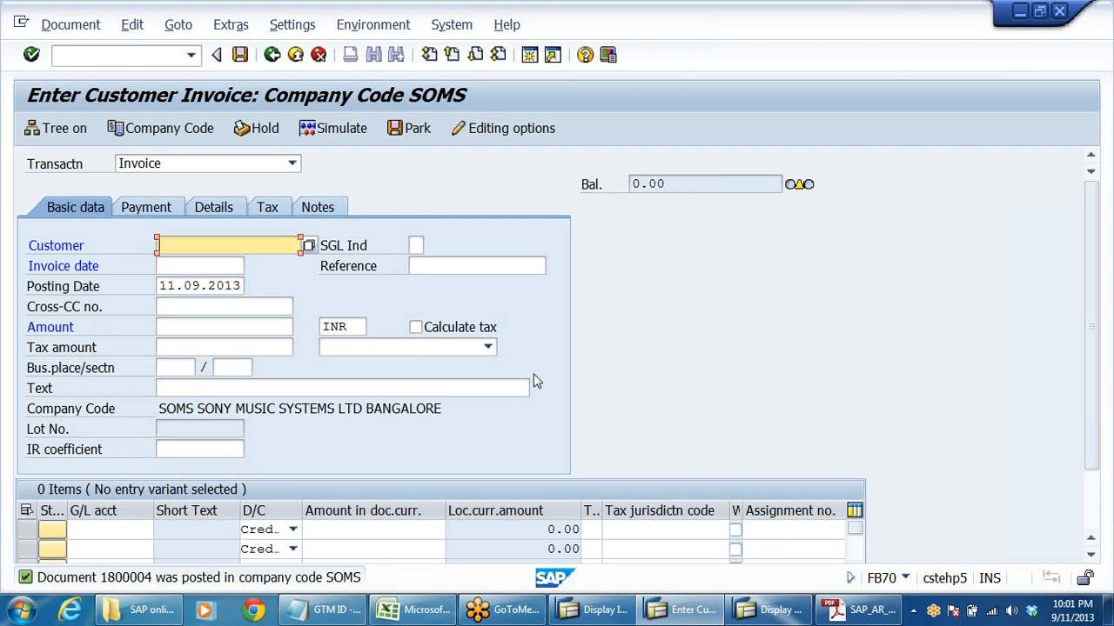
- Leave the customer invoice entry and collapse the Document Entry, Document and Accounts Receivable folders in the SAP menu
click(295, 54)
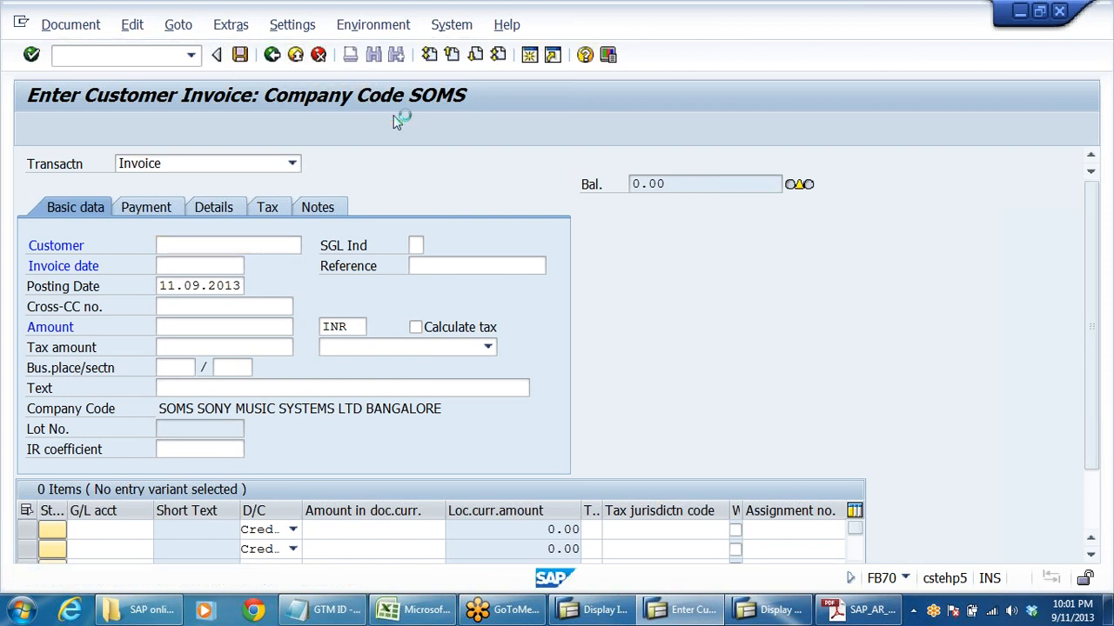
click(344, 402)
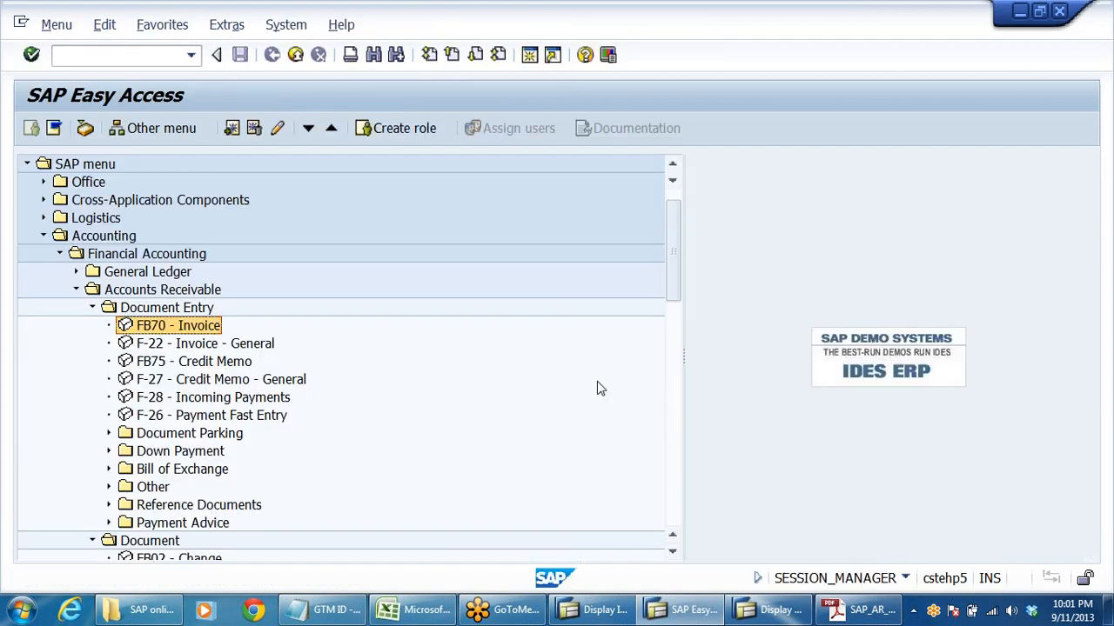
click(91, 307)
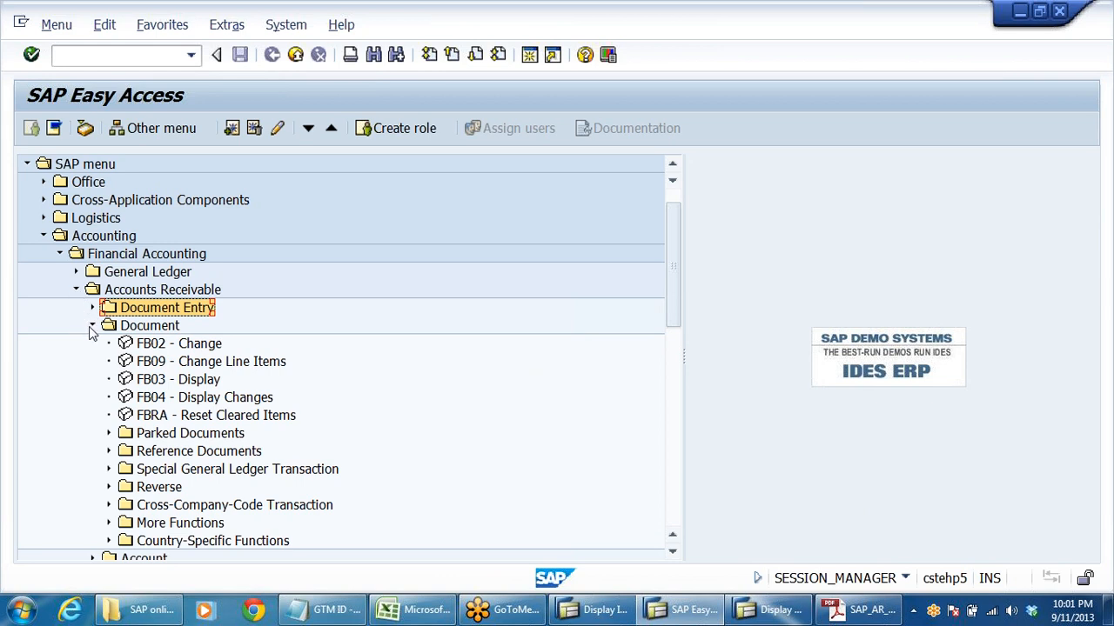
click(92, 325)
click(75, 290)
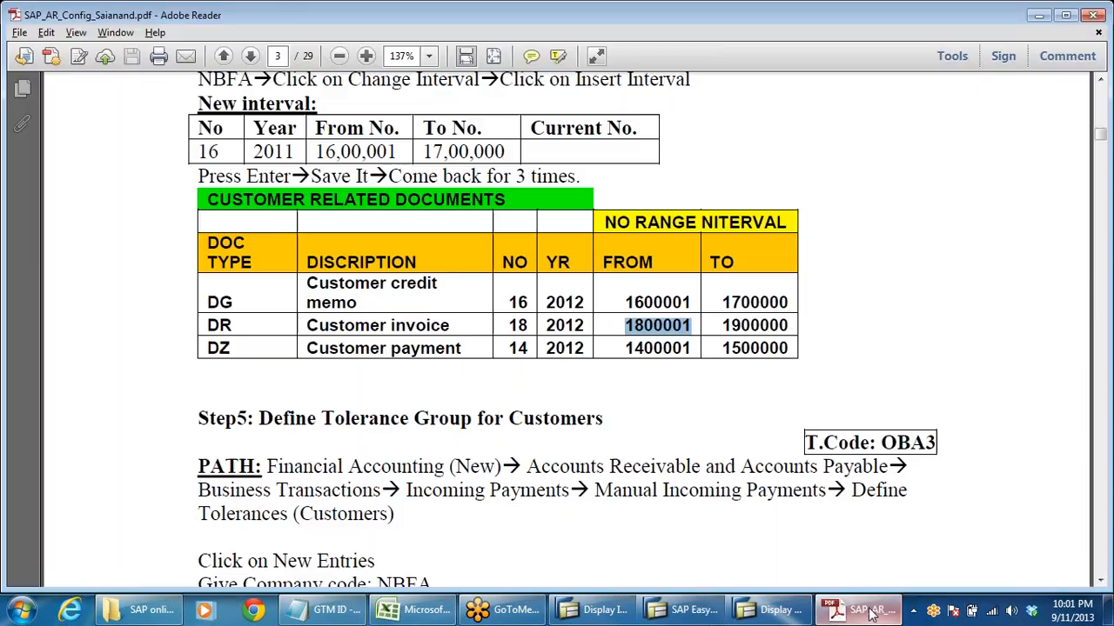
- Switch to the accounts receivable configuration notes PDF and read the sections on posting customer invoices and clearing open items
click(861, 610)
scroll(512, 397, down, 15)
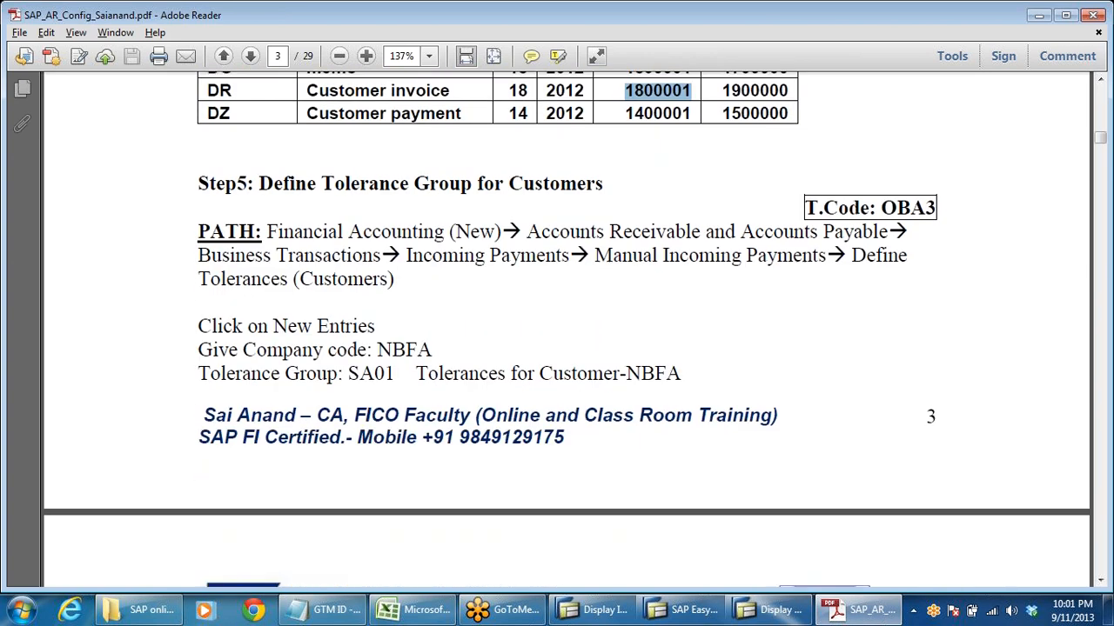
scroll(564, 405, down, 15)
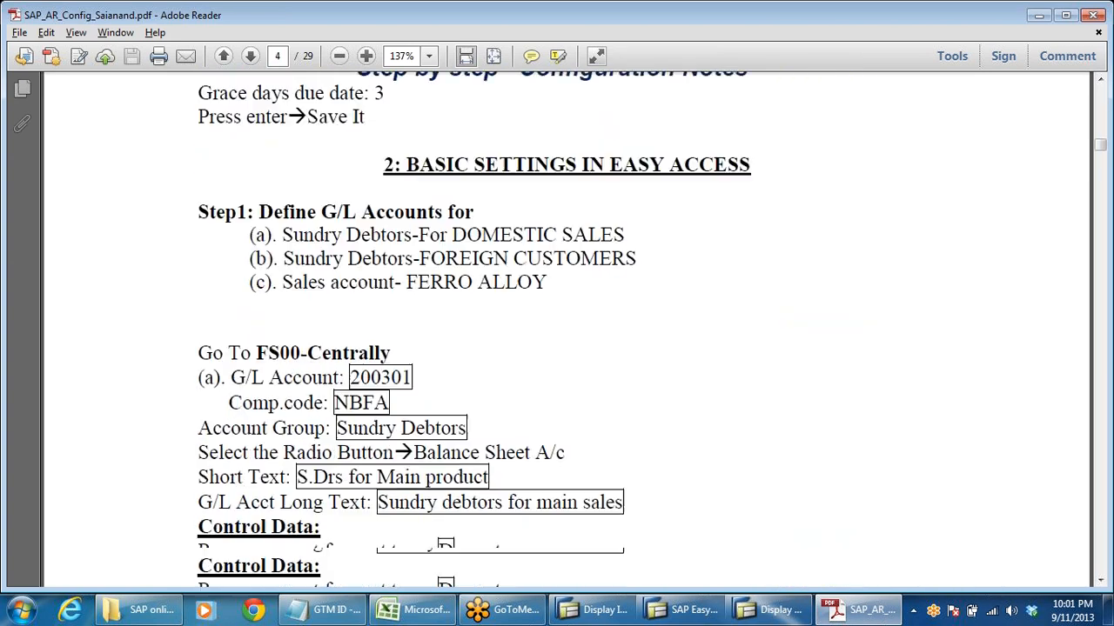
scroll(580, 400, down, 15)
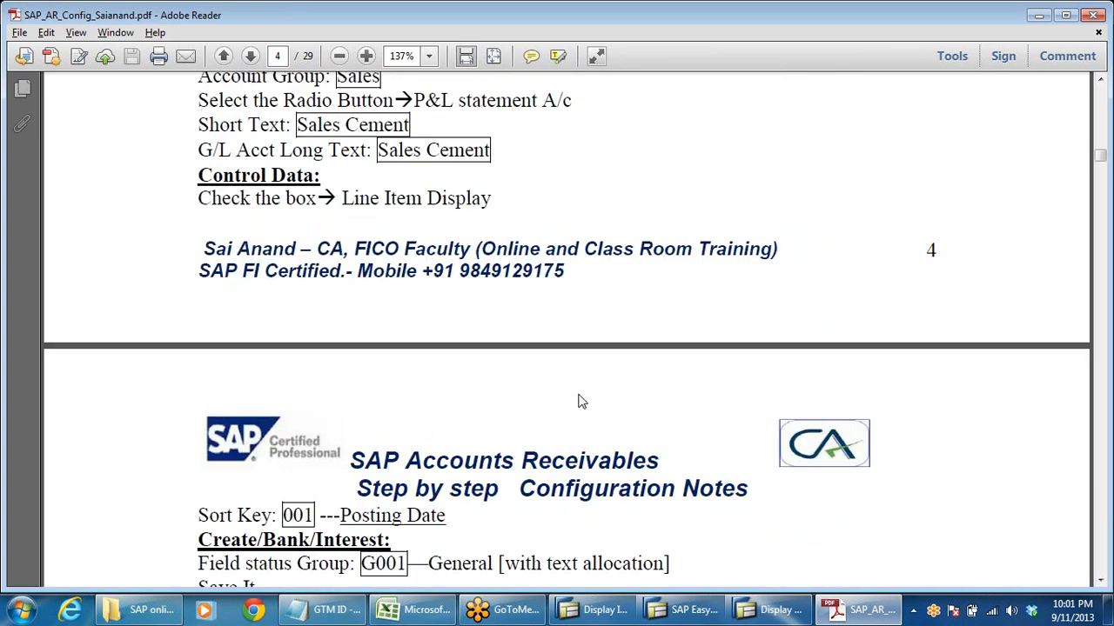
scroll(604, 385, down, 15)
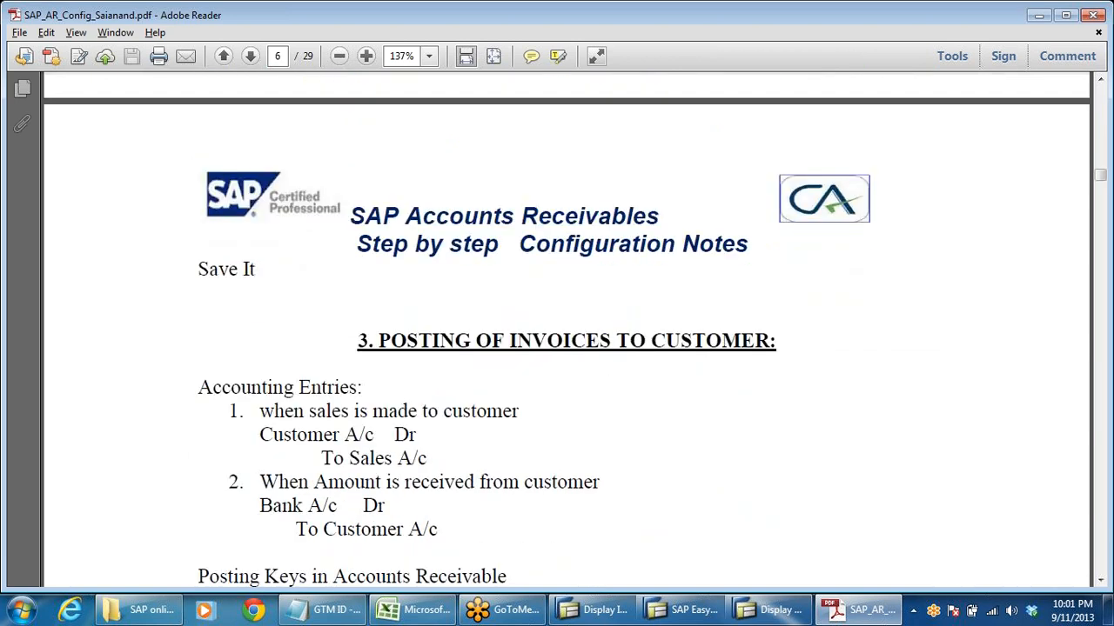
scroll(458, 449, down, 14)
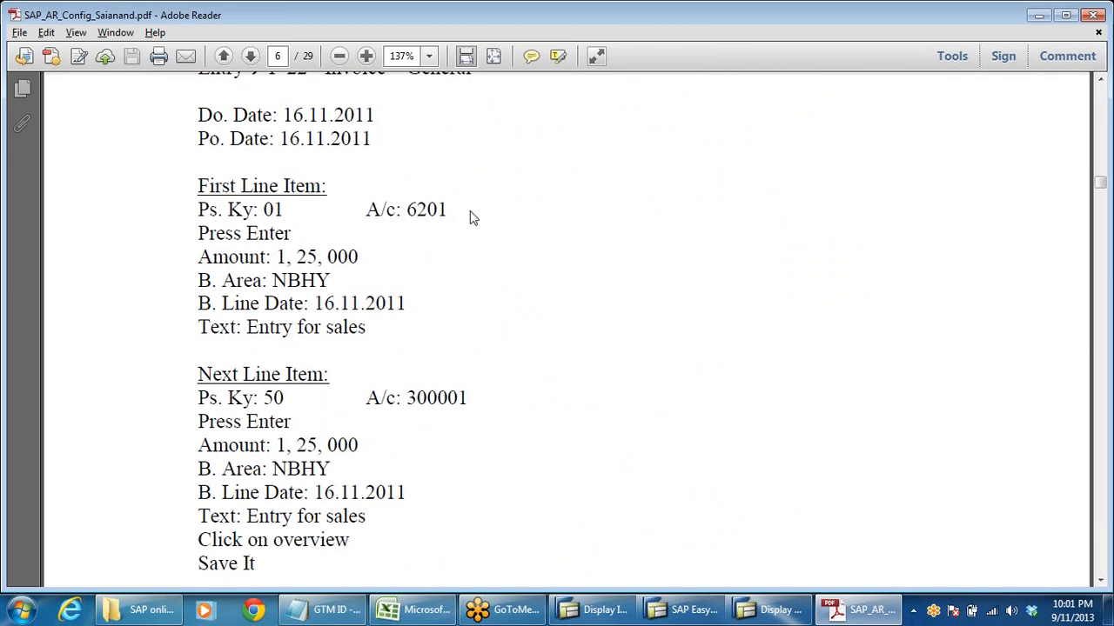
scroll(473, 217, down, 12)
scroll(557, 348, down, 8)
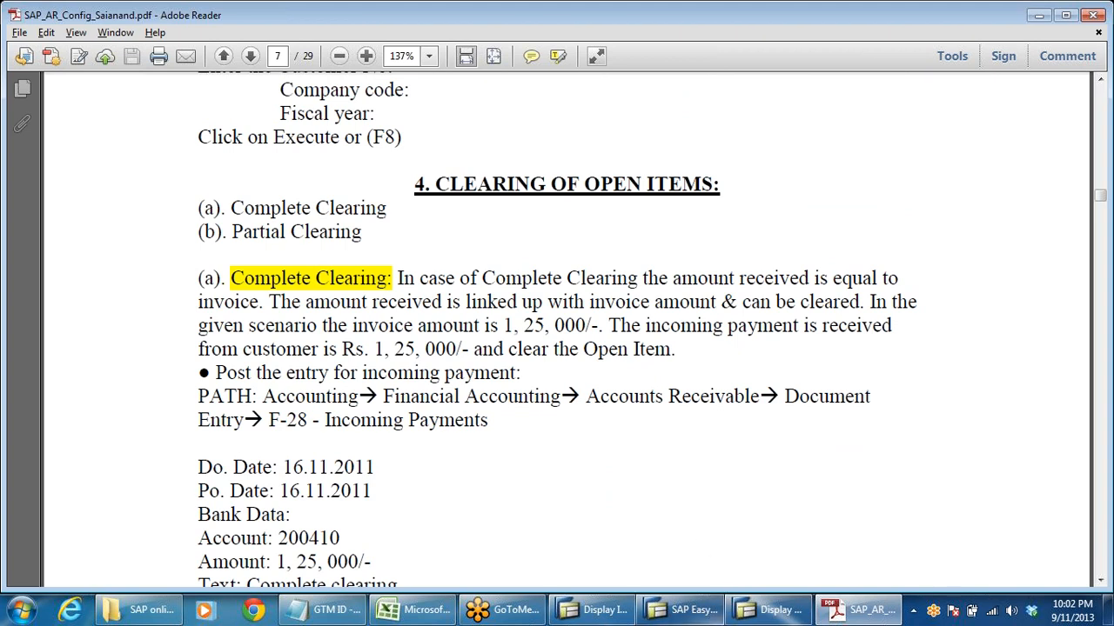
- Switch back to SAP and expand the Accounts Receivable account functions to locate FD10N - Display Balances
click(705, 618)
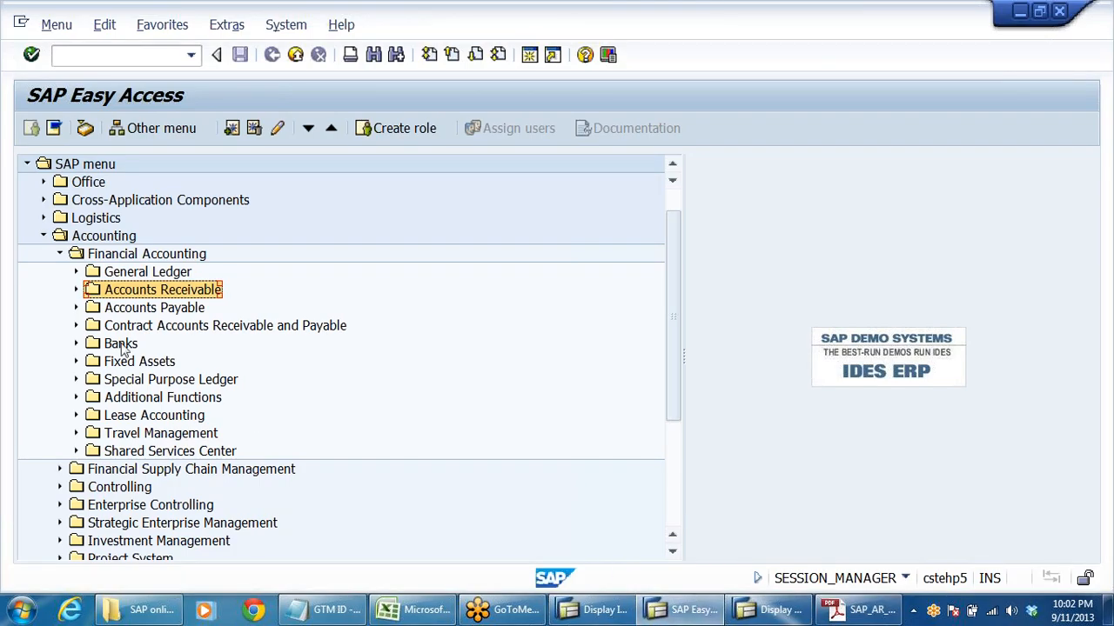
double_click(119, 296)
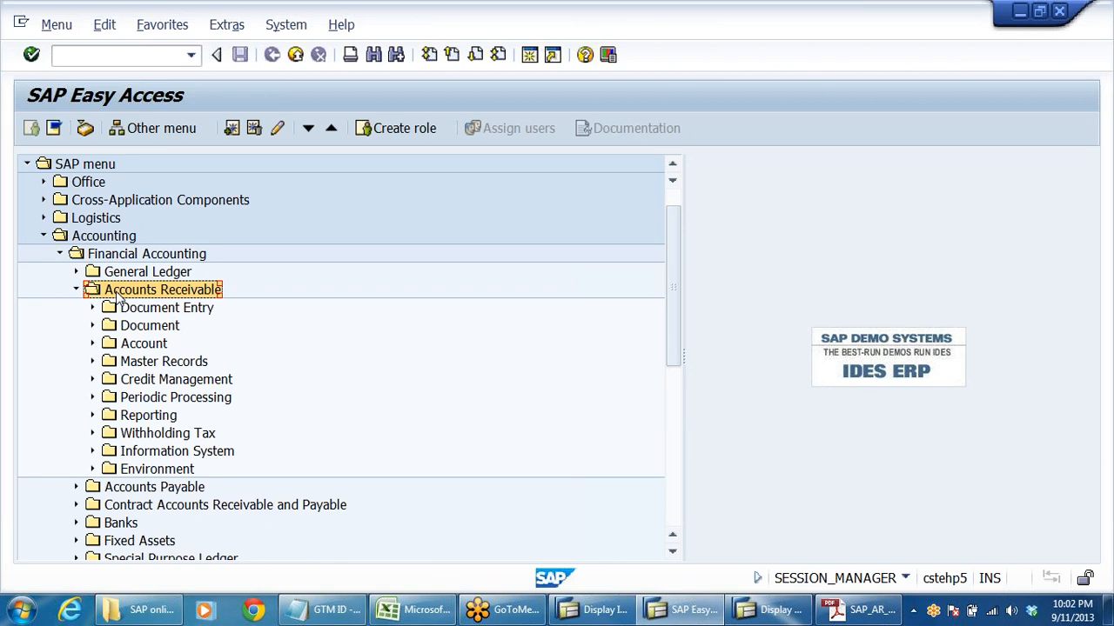
key(Down)
key(Down)
key(Down)
key(Right)
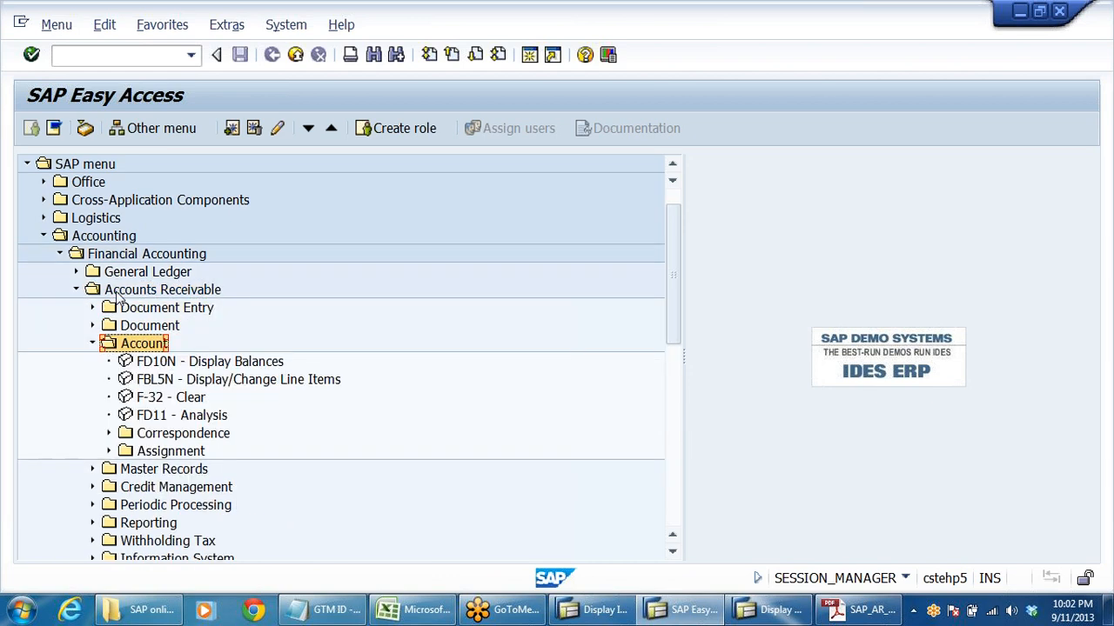
key(Down)
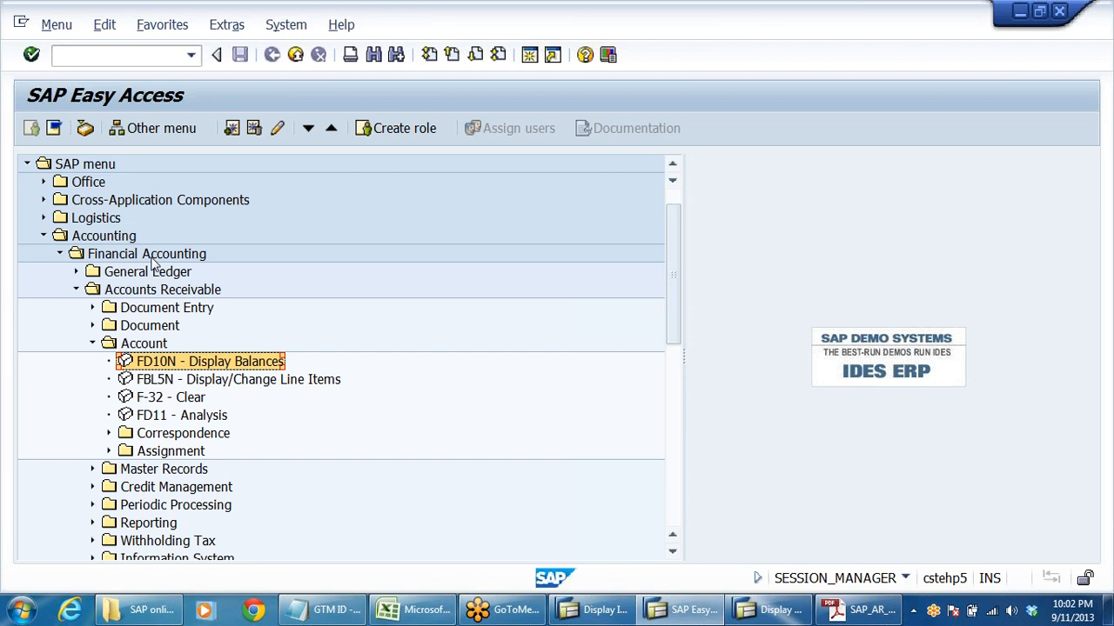
- Expand the General Ledger account functions and locate FS10N - Display Balances
click(76, 272)
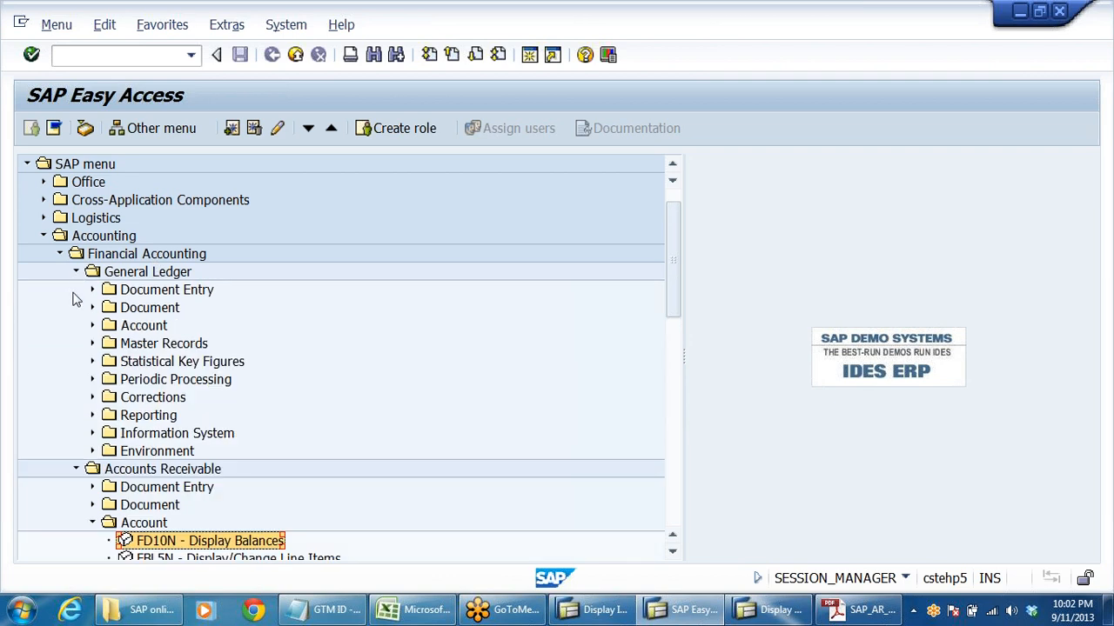
click(132, 327)
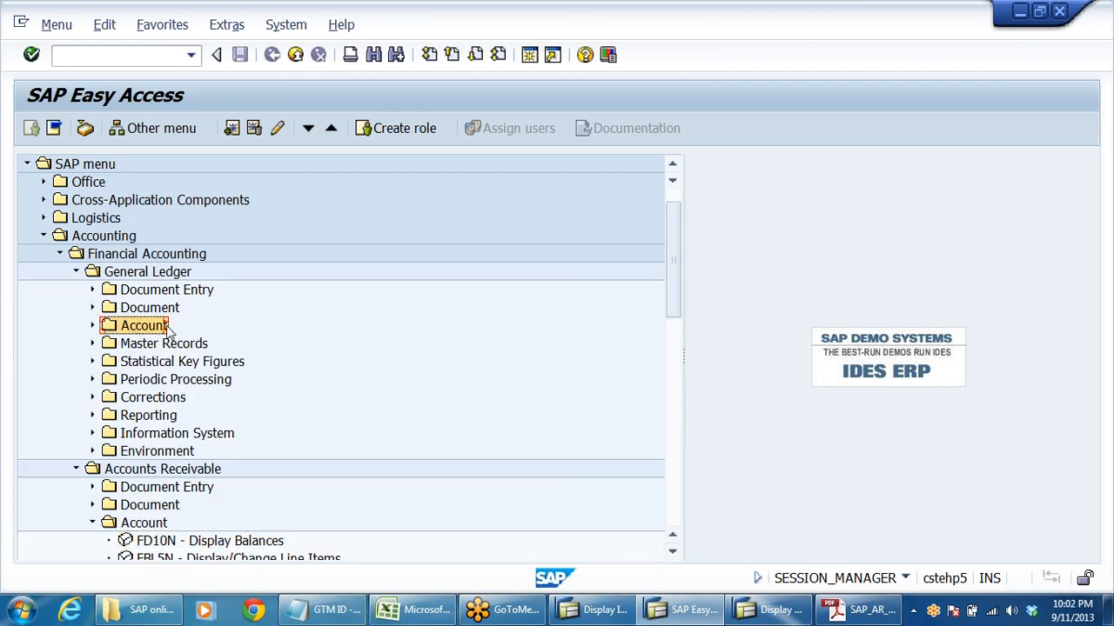
double_click(144, 326)
key(Down)
key(Down)
key(Down)
key(Down)
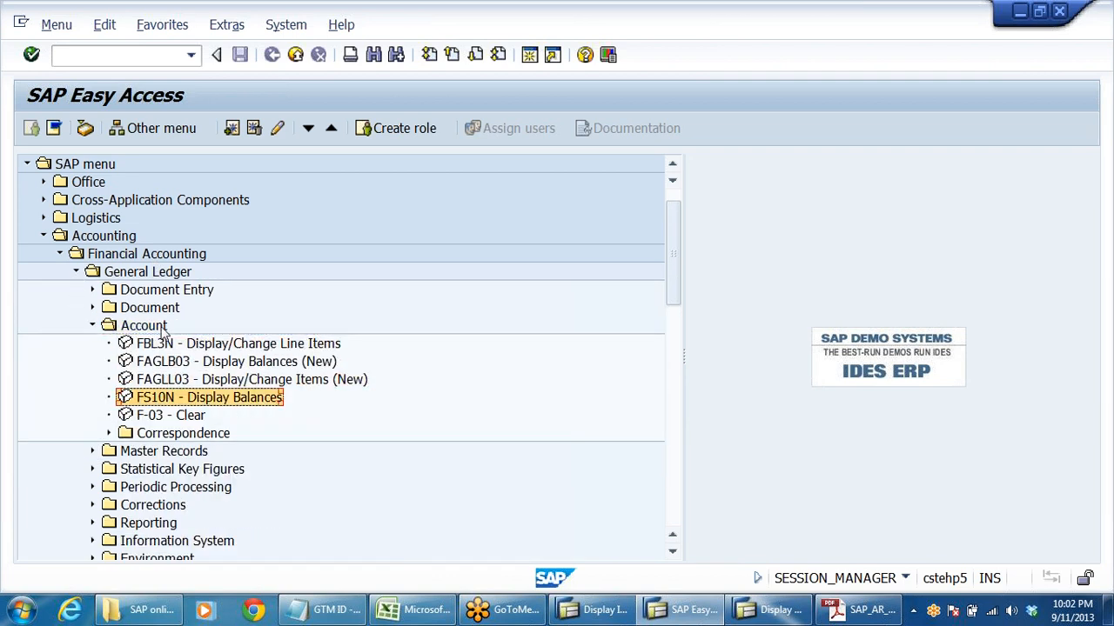
- Compare the customer balance transaction FD10N with the general ledger balance transaction FS10N in the menu
scroll(544, 374, down, 3)
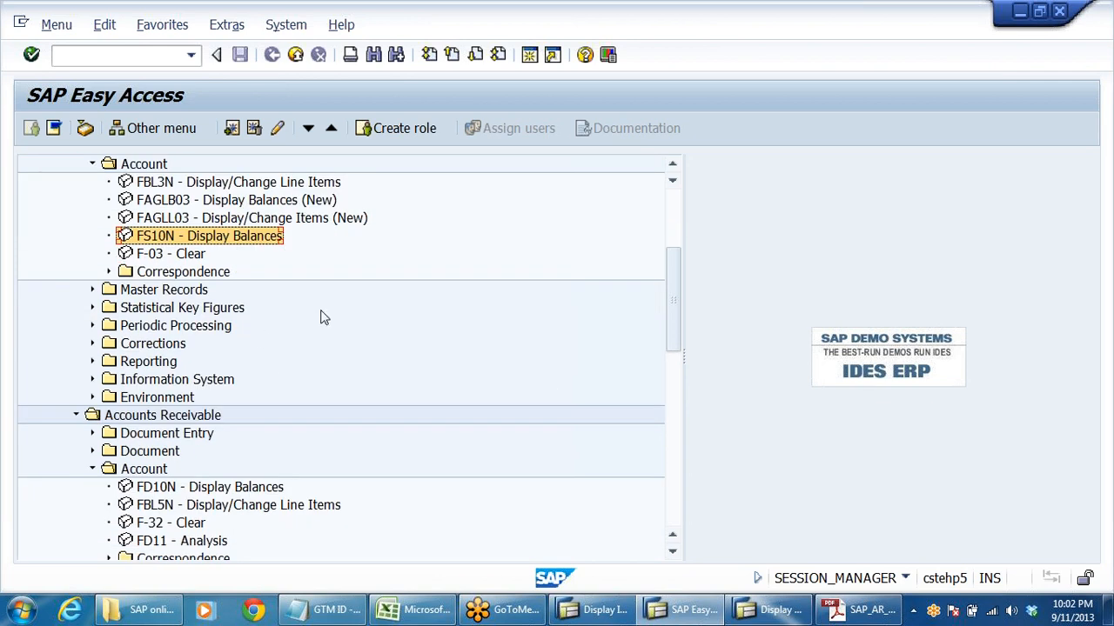
scroll(287, 513, down, 2)
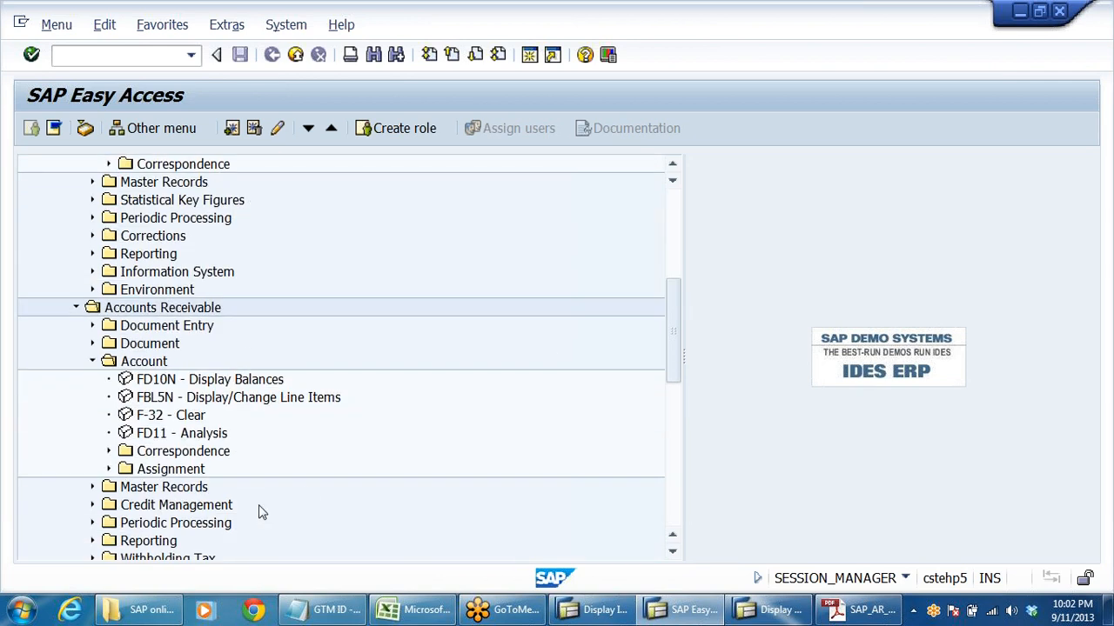
scroll(348, 438, down, 2)
scroll(379, 447, down, 2)
scroll(379, 445, up, 3)
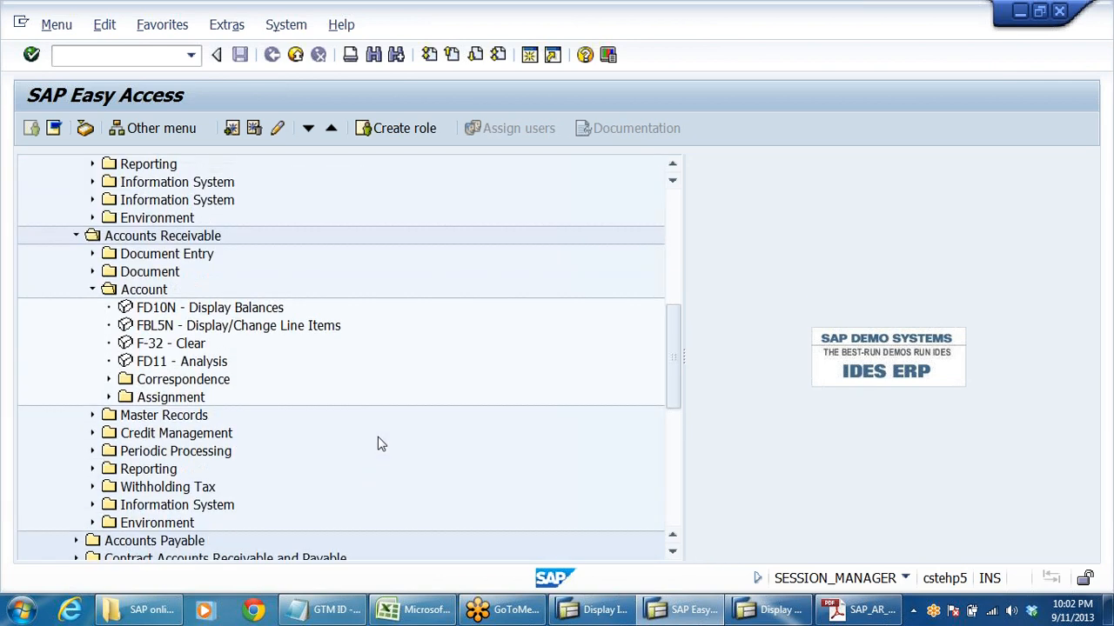
click(161, 343)
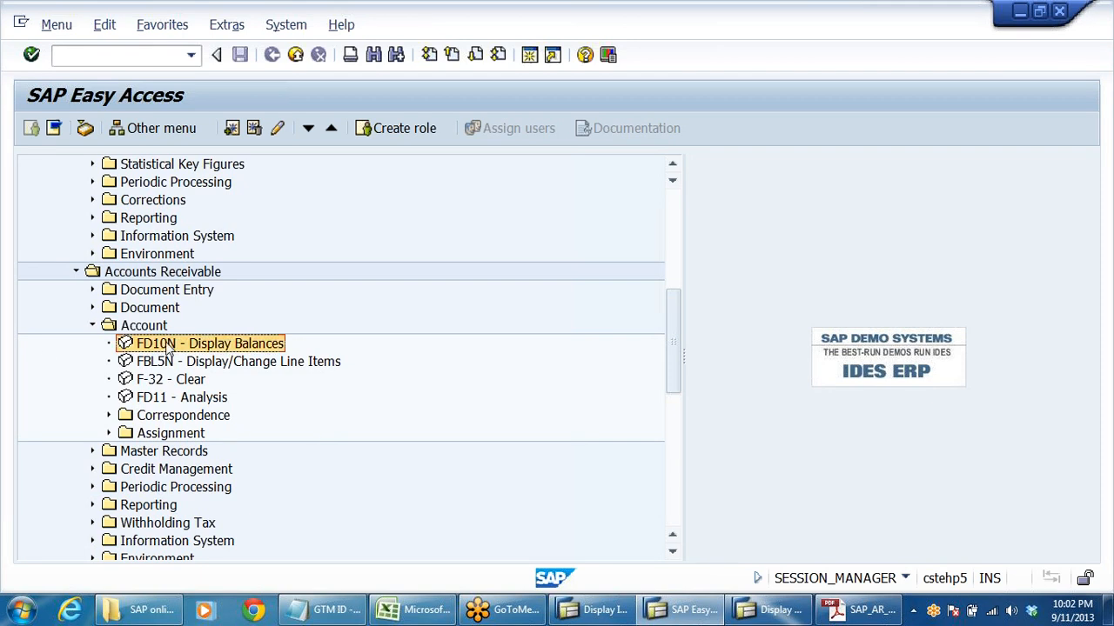
scroll(456, 370, up, 2)
scroll(459, 370, up, 1)
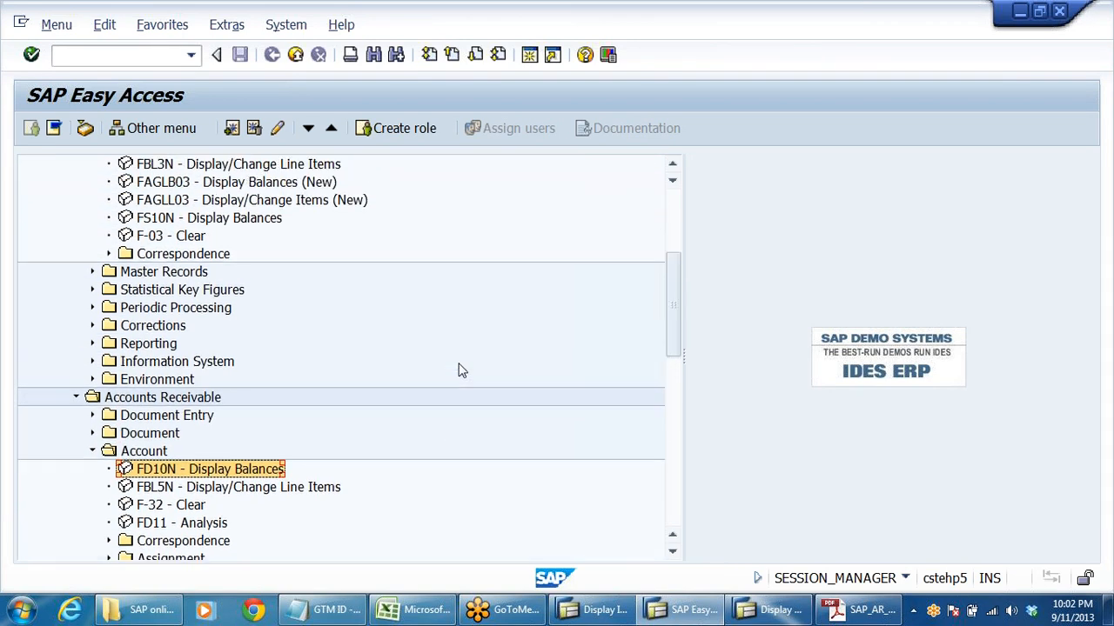
click(171, 220)
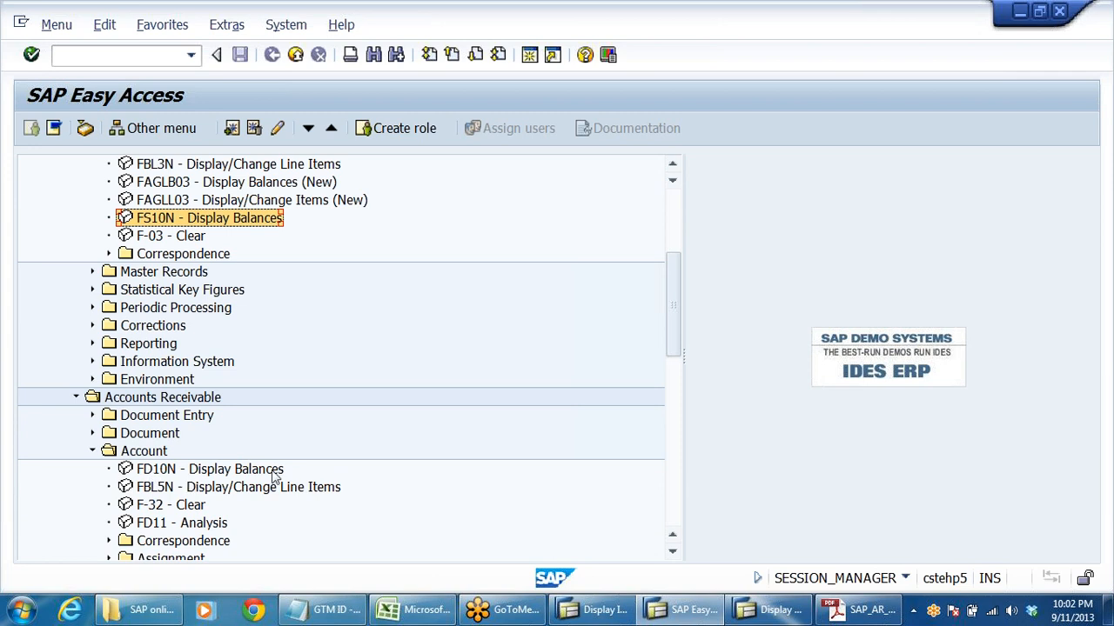
- Open FD10N and try to display the customer's balances for company code SOMS and fiscal year 2013
click(171, 475)
double_click(170, 475)
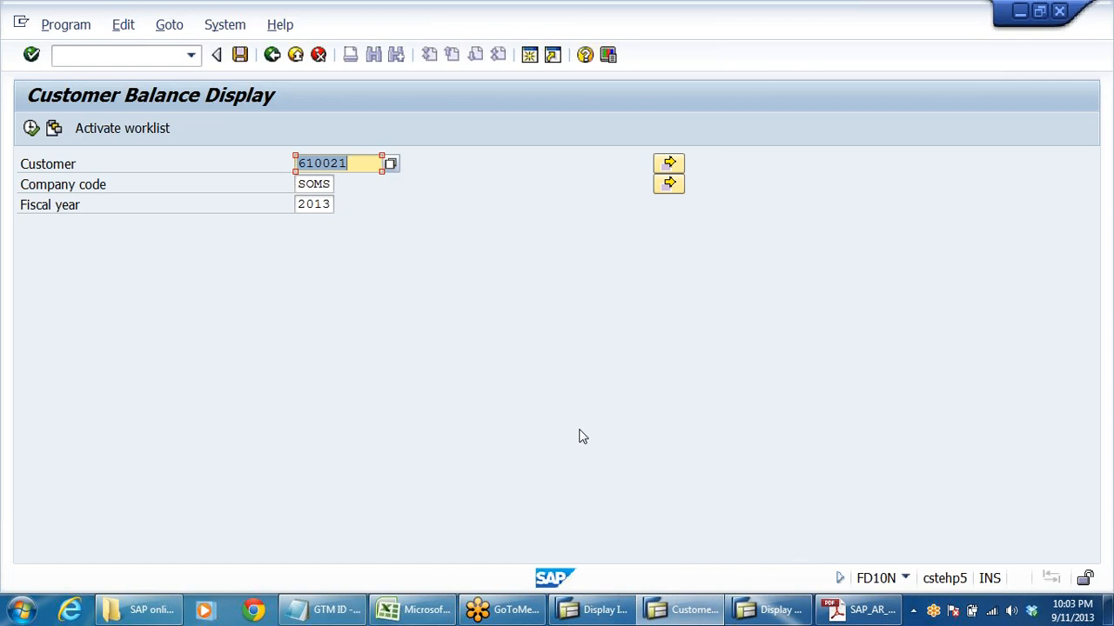
click(352, 164)
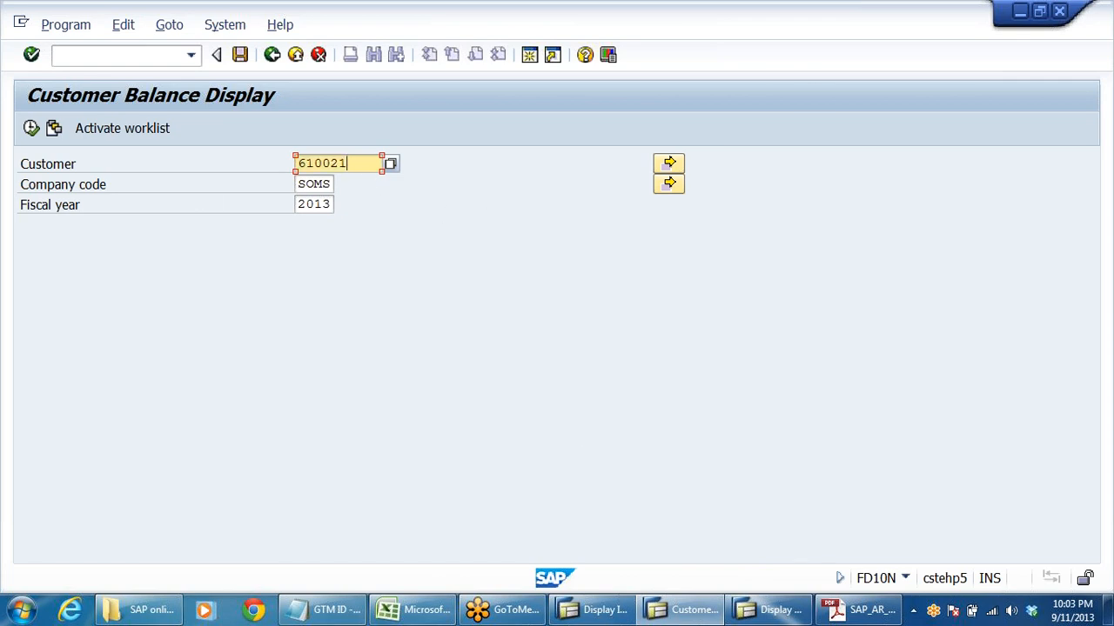
click(32, 128)
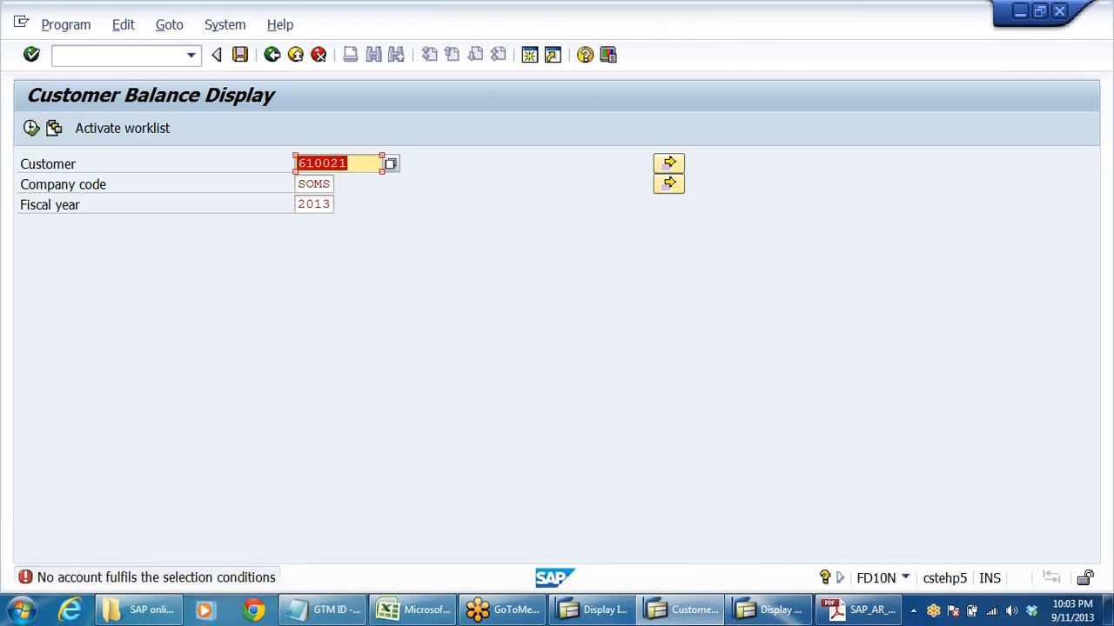
- Set the company code to DRLB and display the customer's balances for fiscal year 2013
key(Tab)
text(d)
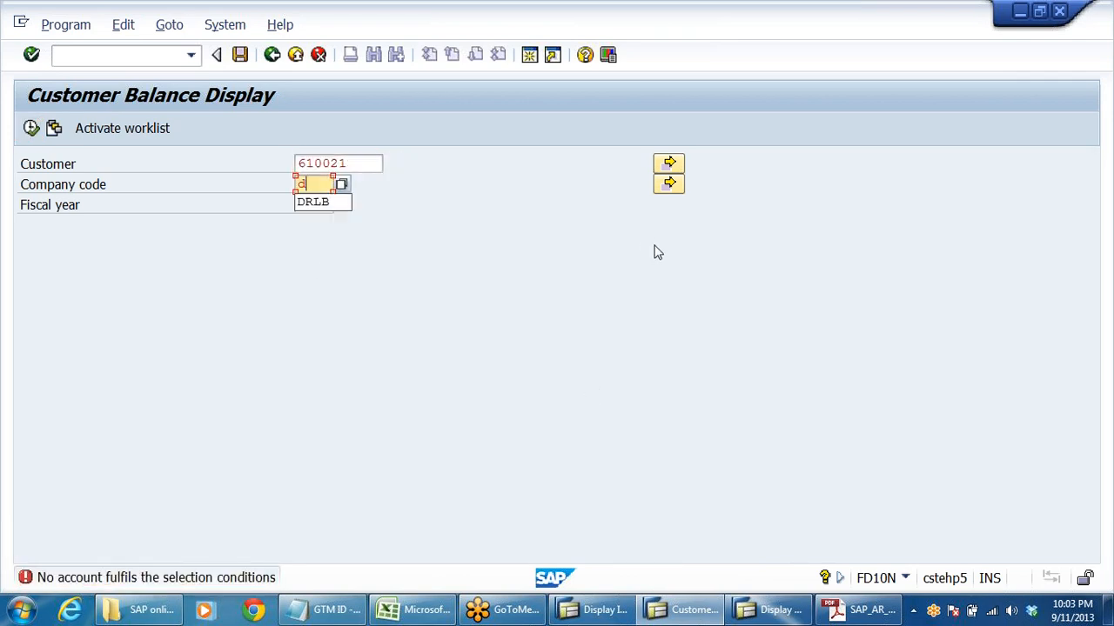
click(341, 208)
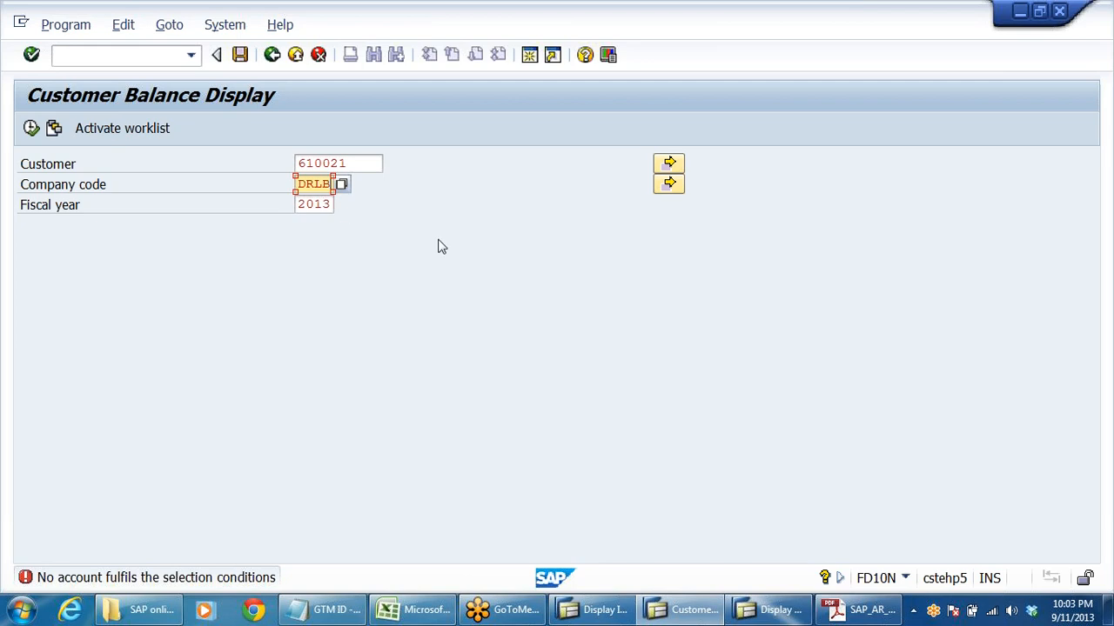
click(32, 128)
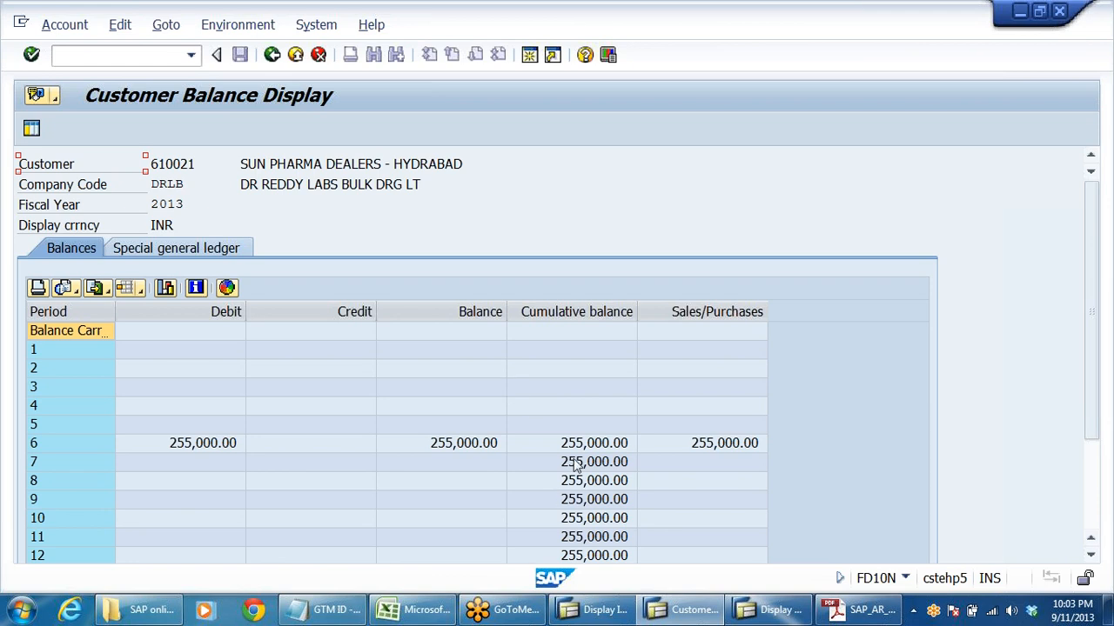
- Drill into the period 6 cumulative balance, examine the customer's invoice line items and totals, and return to the SAP menu
click(441, 449)
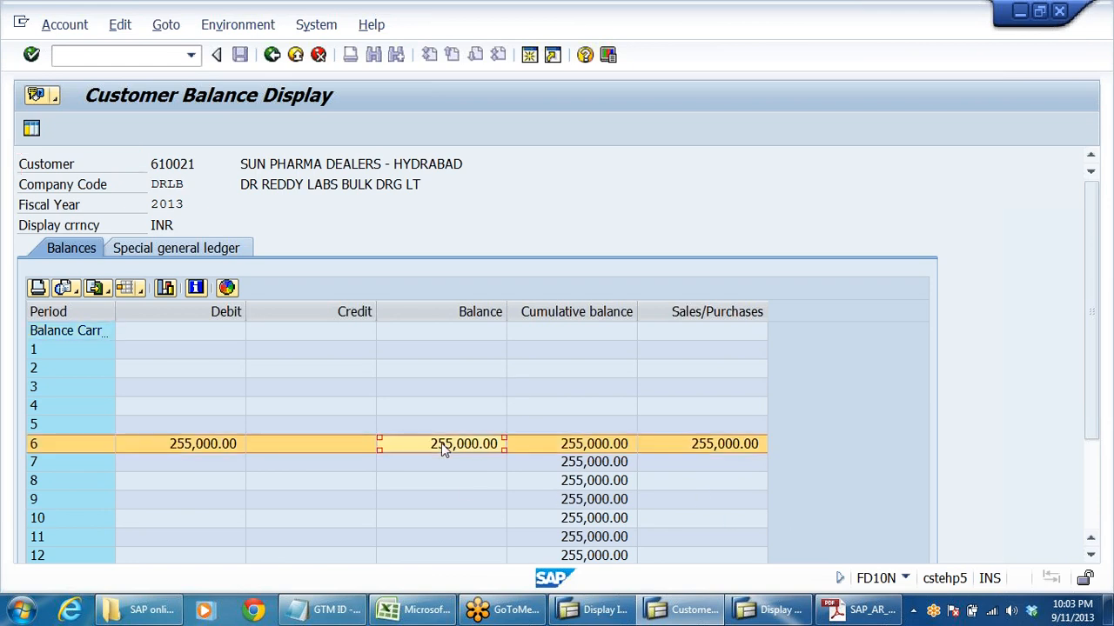
double_click(588, 443)
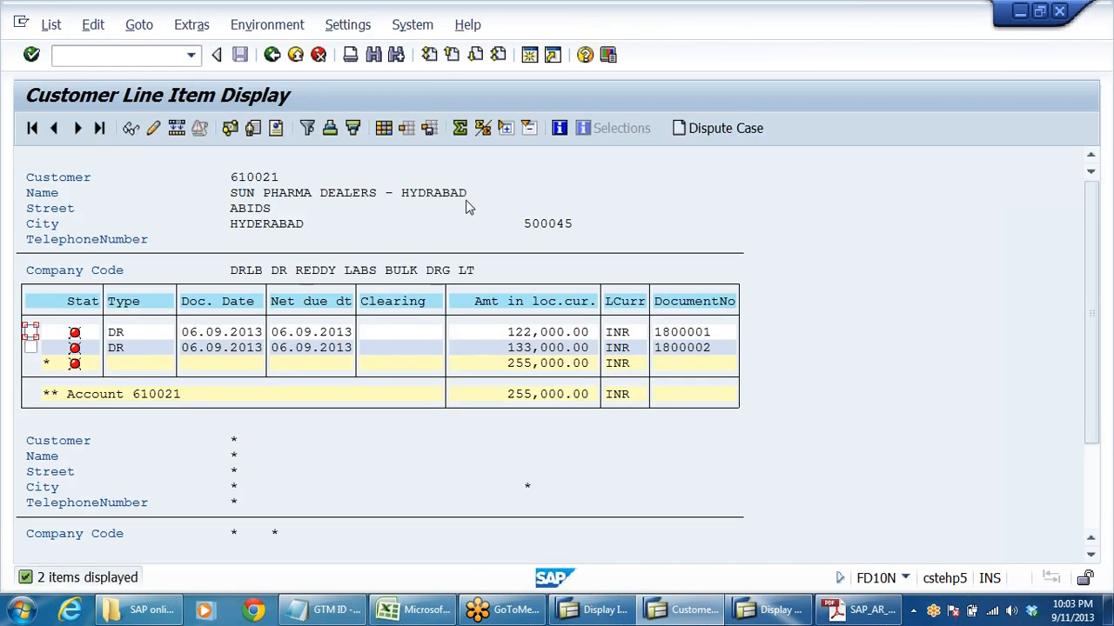
click(540, 332)
click(526, 348)
scroll(435, 429, down, 1)
drag(1095, 416, 1087, 522)
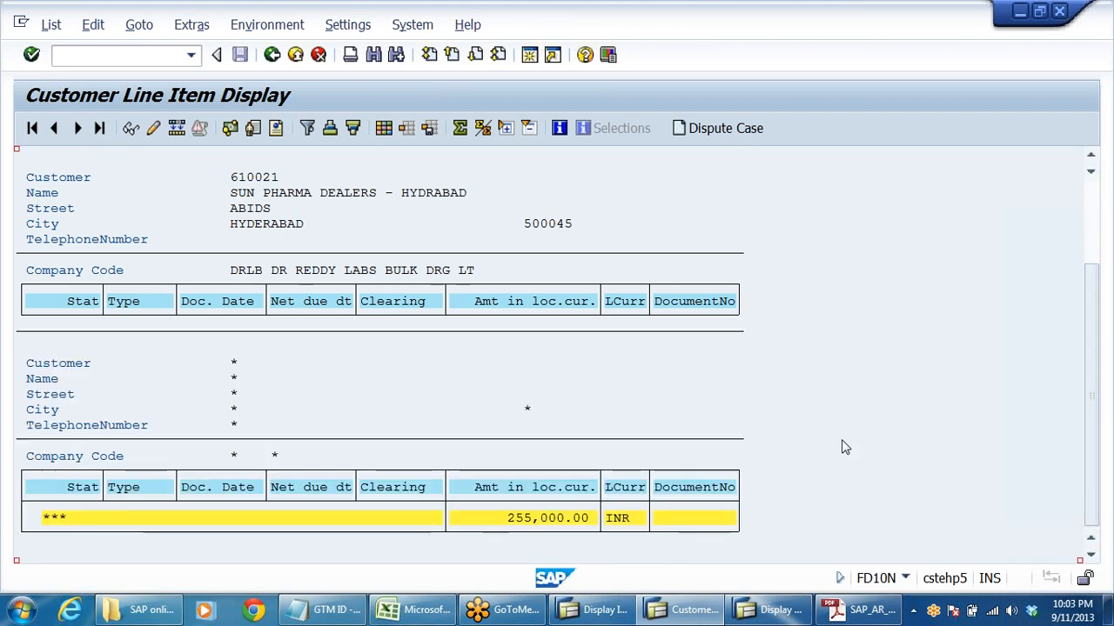
scroll(842, 447, up, 1)
scroll(851, 449, up, 4)
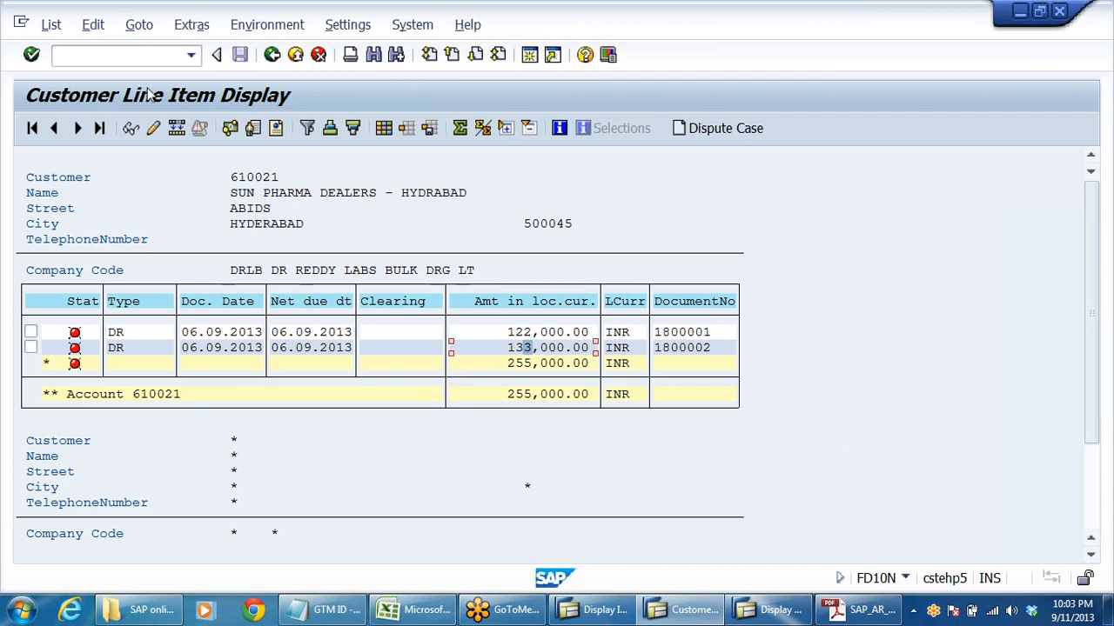
click(271, 54)
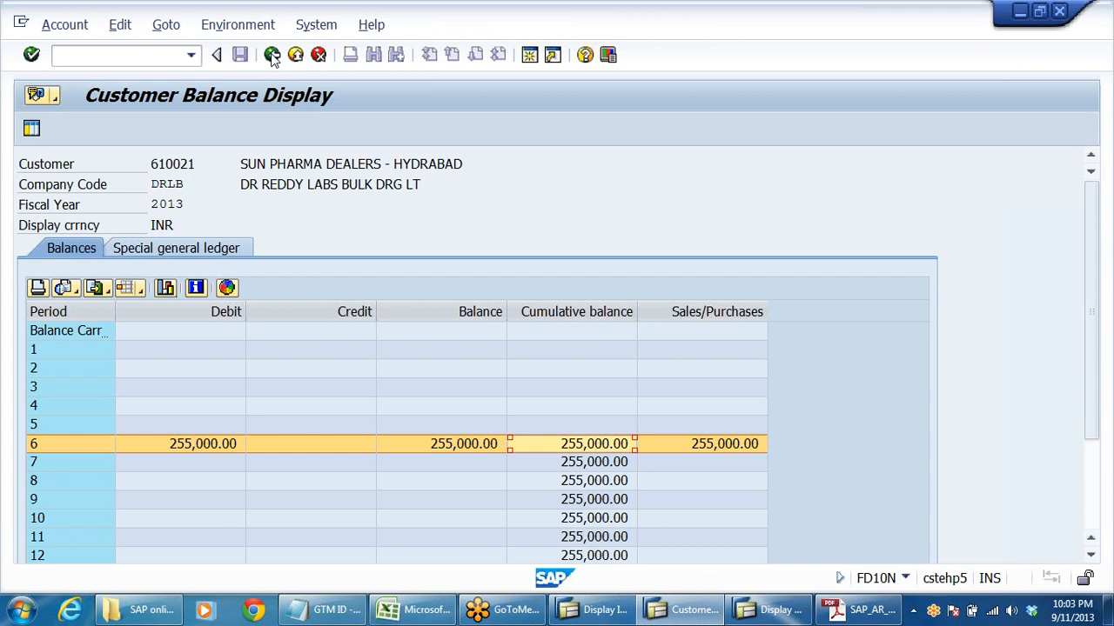
click(272, 55)
click(271, 55)
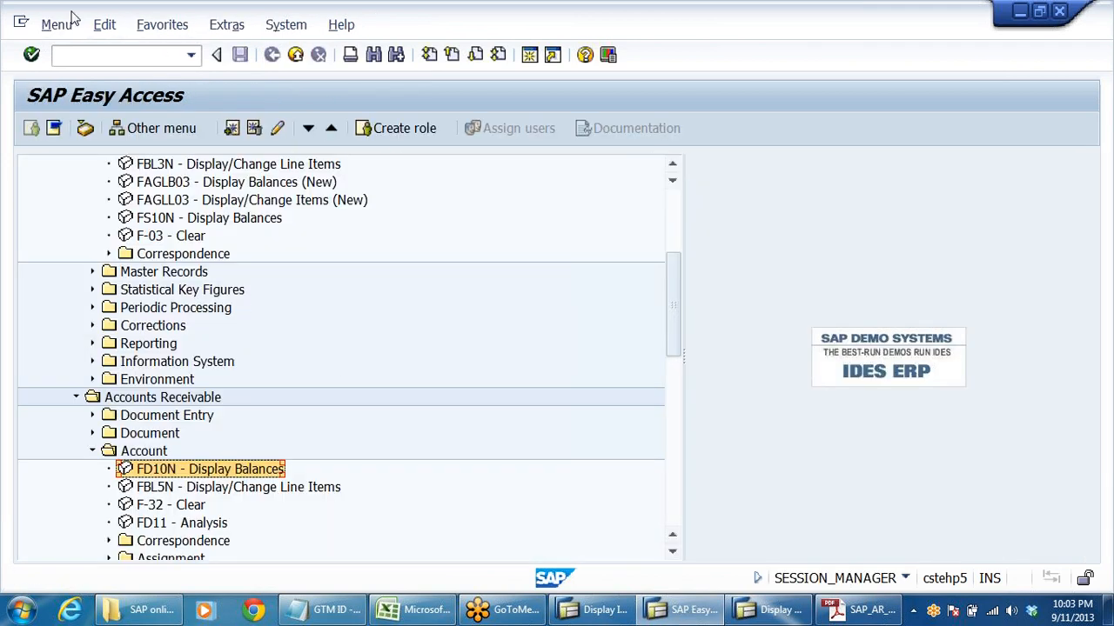
- Open transaction FB03 and generate the document list for company code DRLB without any further selection criteria
click(80, 55)
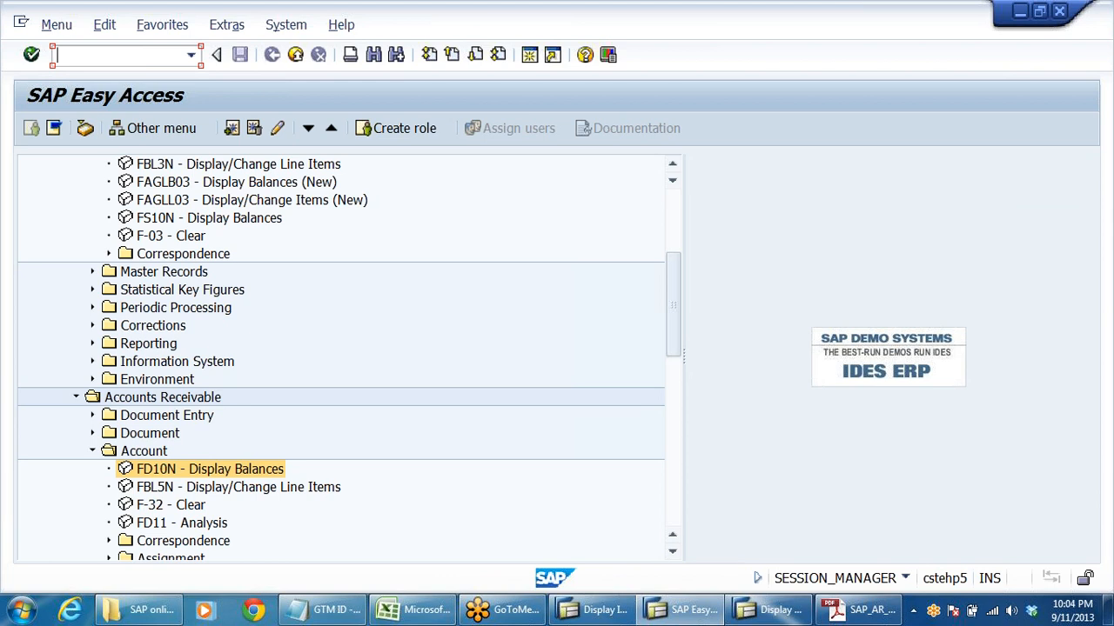
text(fb03)
key(Return)
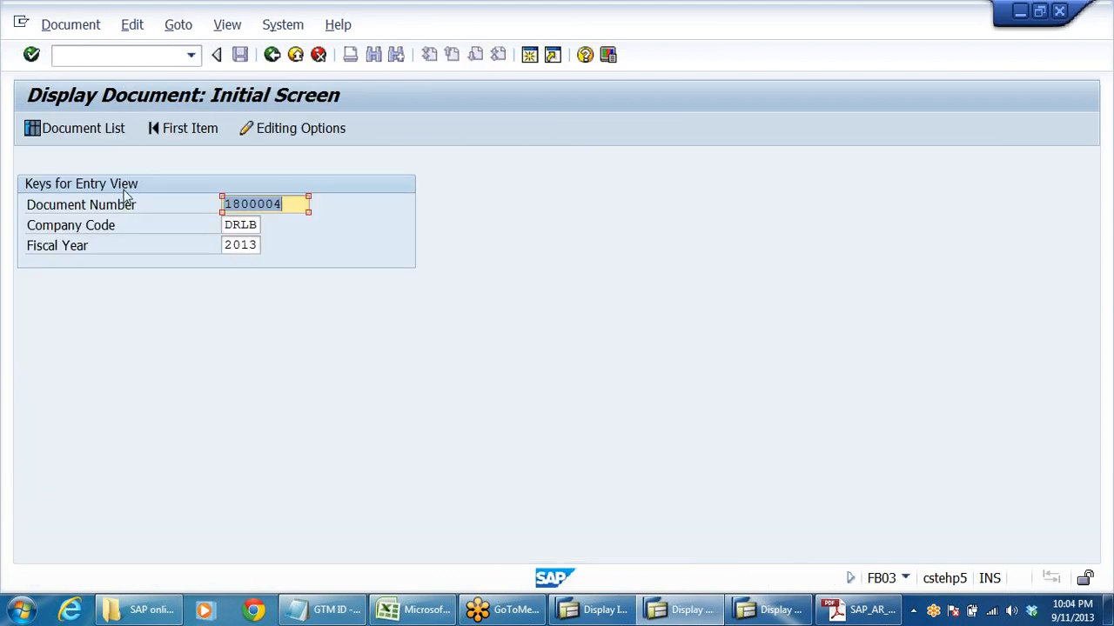
click(80, 129)
key(F8)
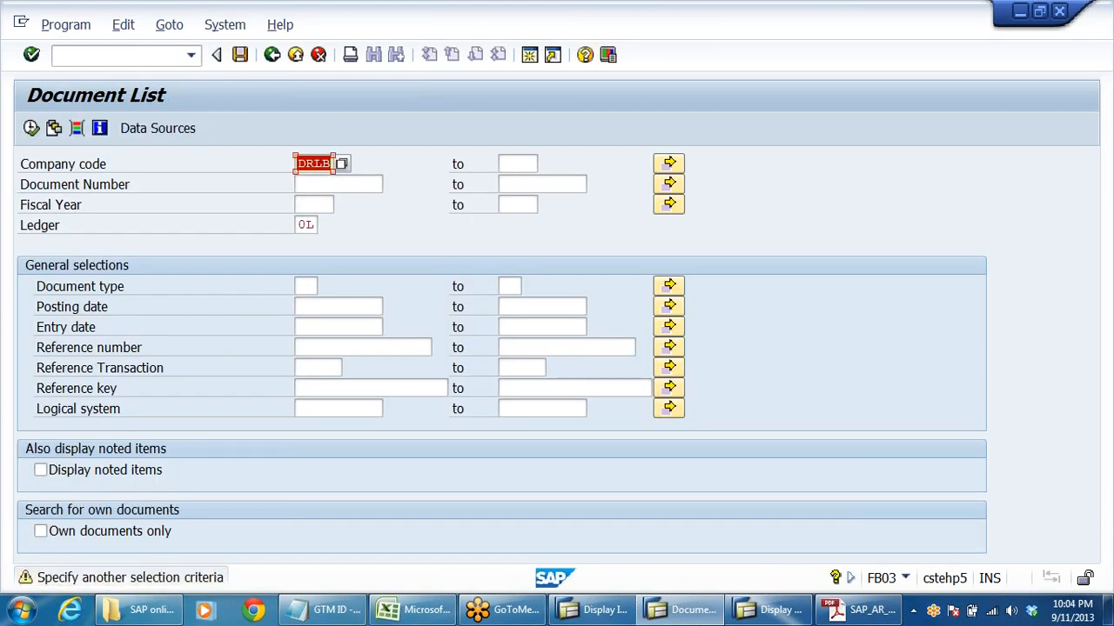
key(Return)
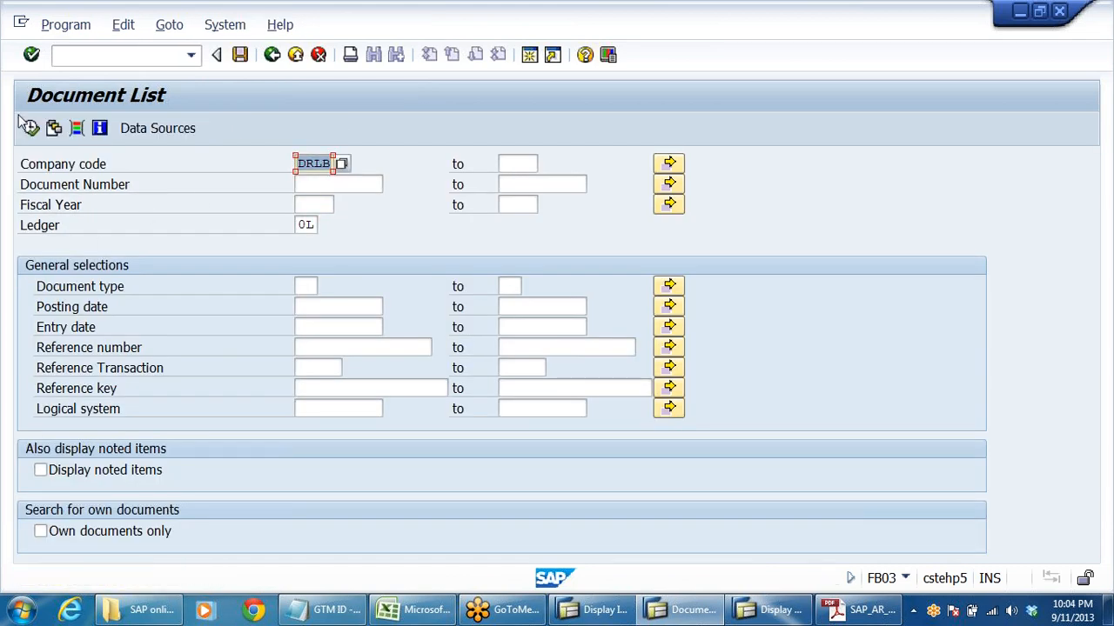
click(30, 128)
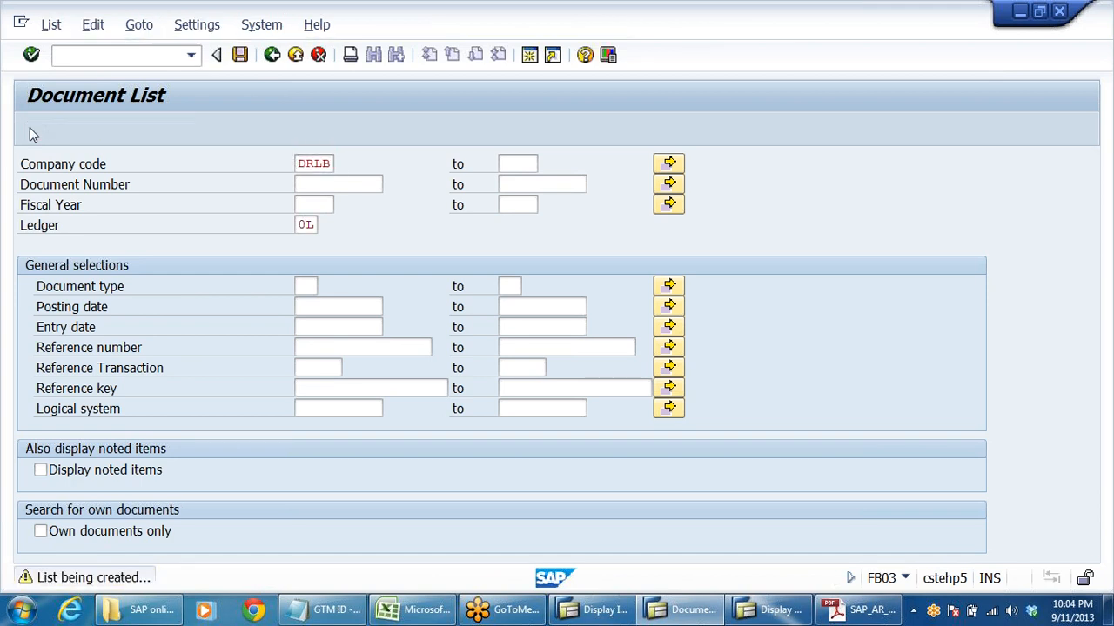
- Examine the DR-type customer invoices in the document list, and consult the clearing of open items section in the PDF guide
scroll(441, 405, down, 2)
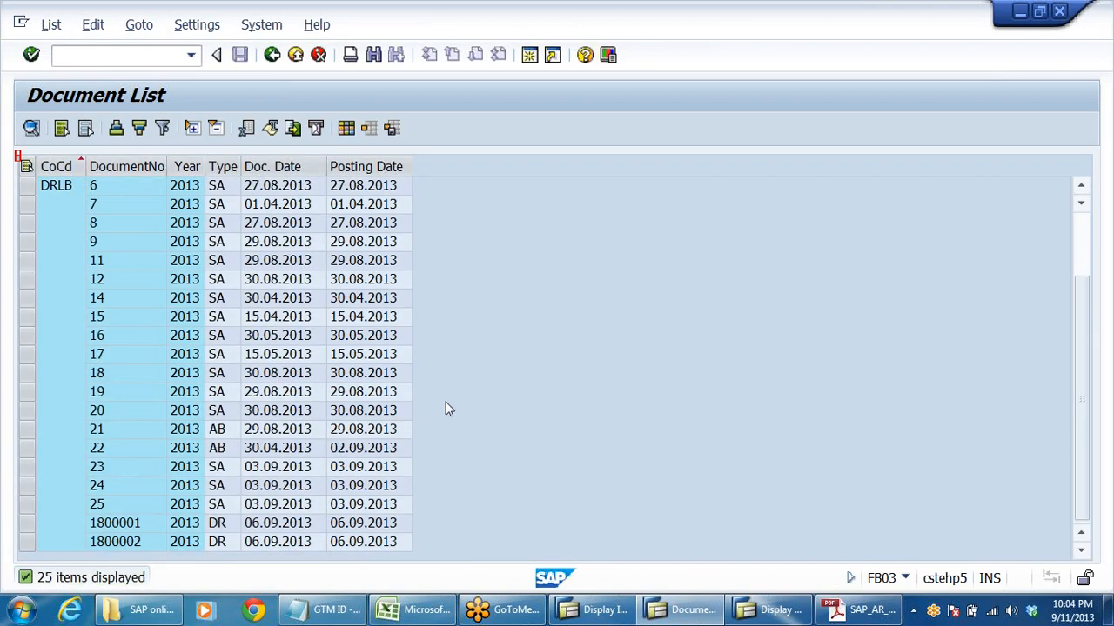
click(135, 529)
click(152, 545)
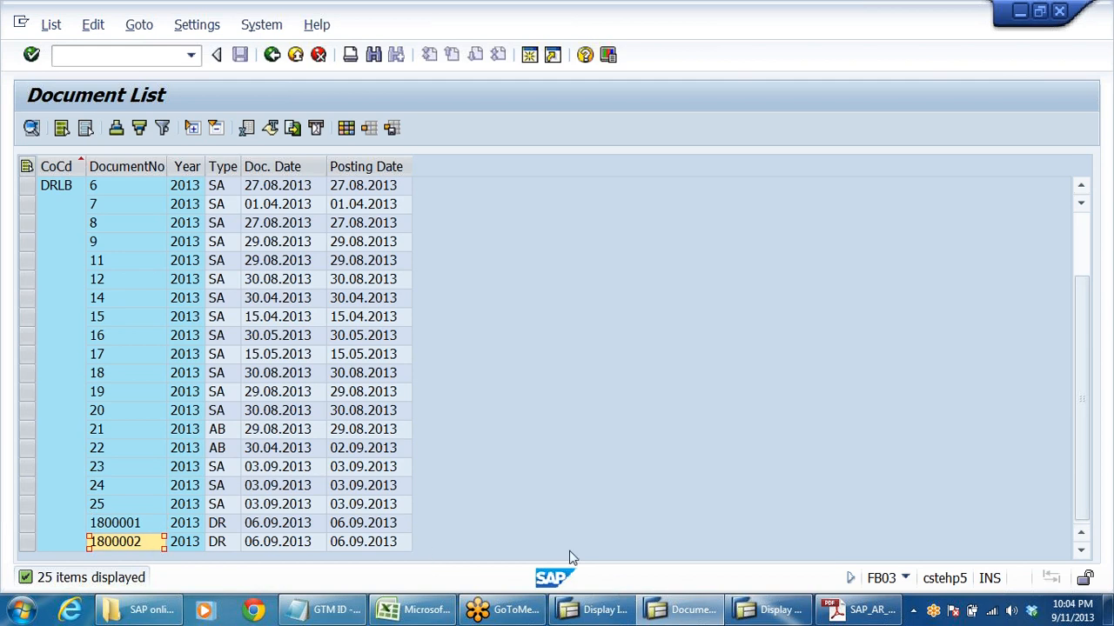
mouse_move(600, 615)
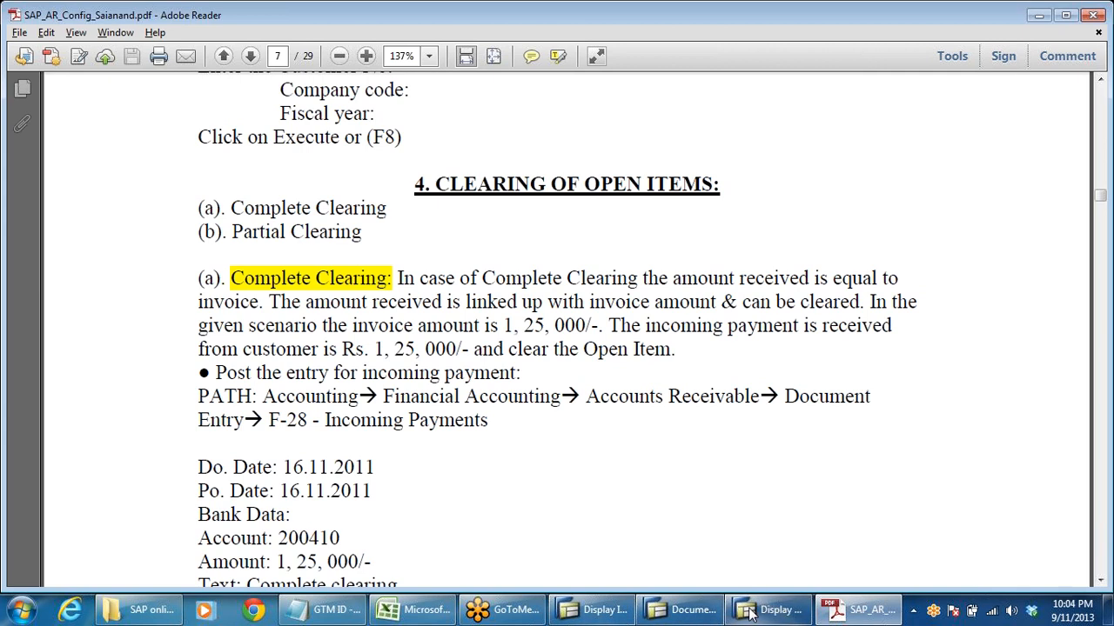
- Exit the document list, close its SAP session, and return the remaining G/L account session to SAP Easy Access
click(687, 614)
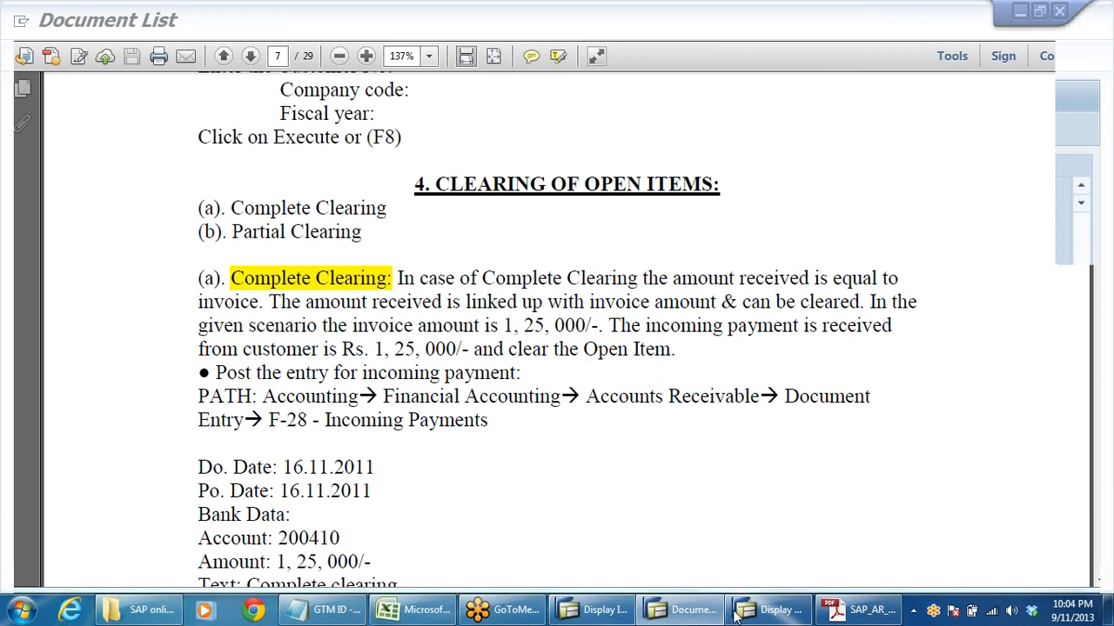
mouse_move(759, 613)
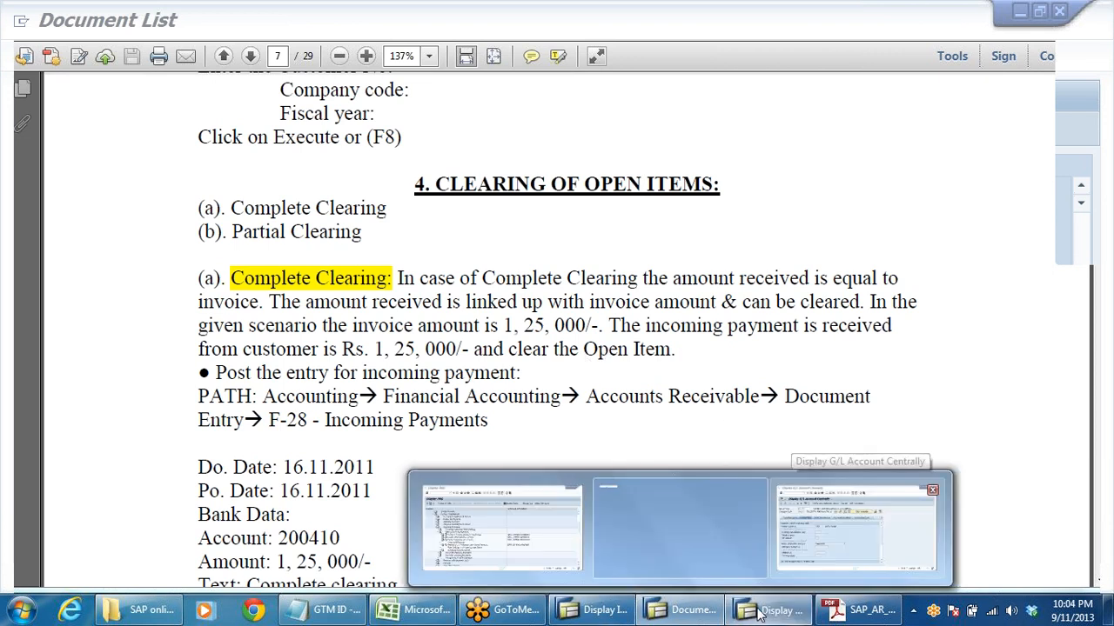
click(861, 522)
click(683, 613)
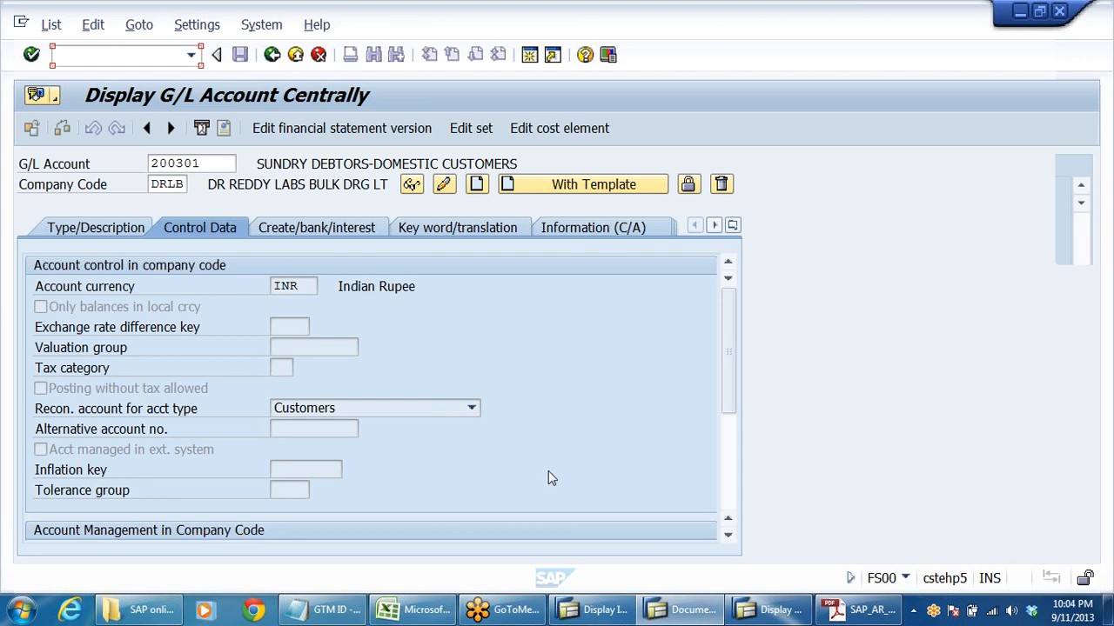
click(272, 55)
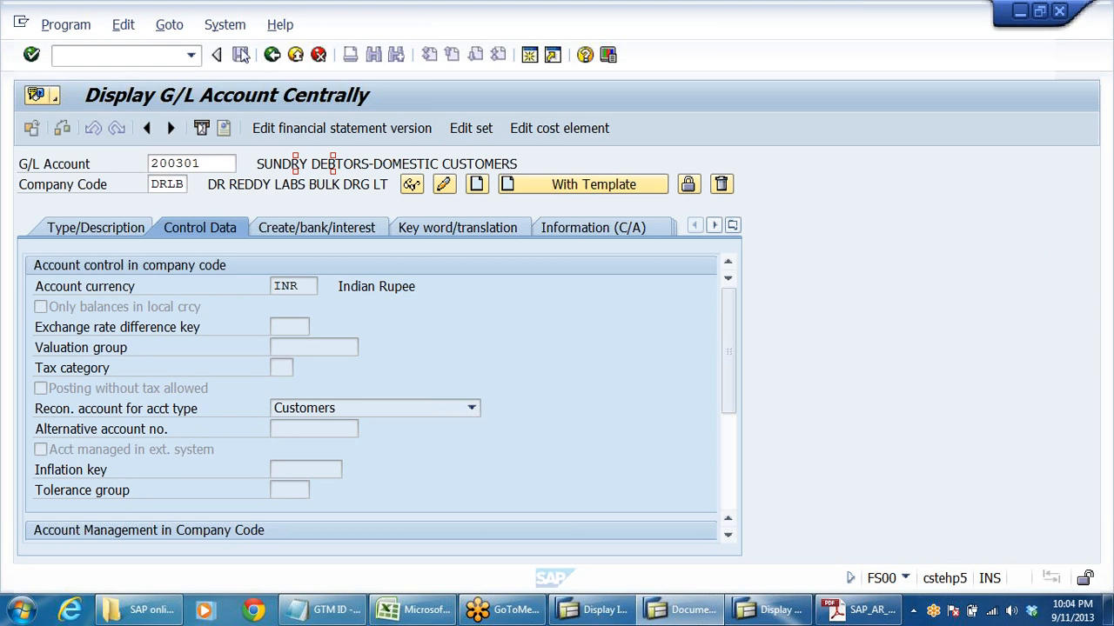
click(295, 56)
click(296, 54)
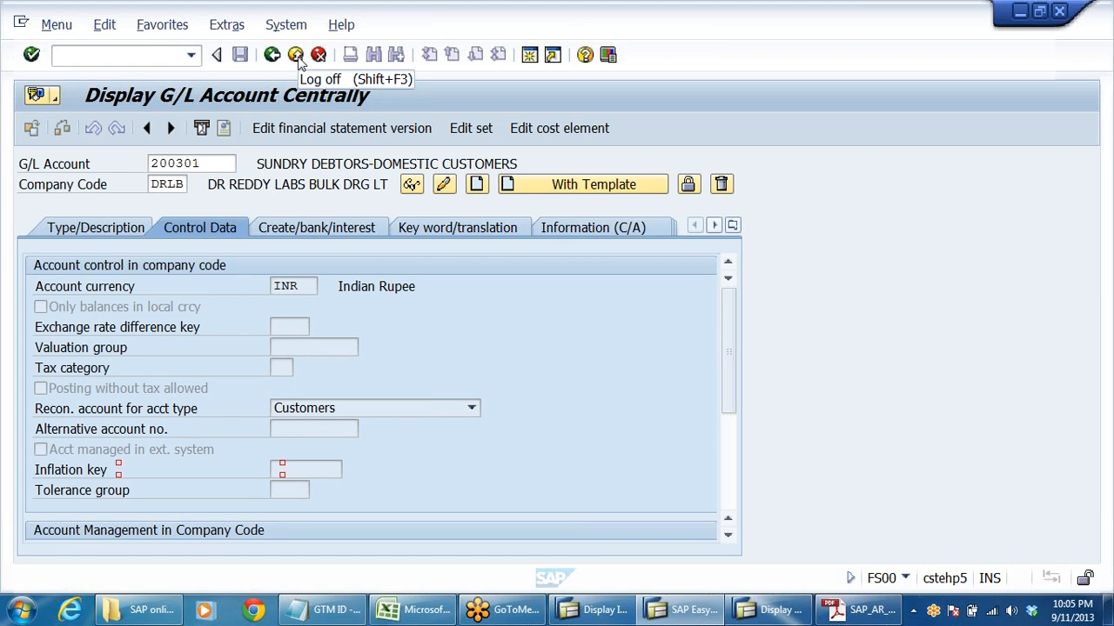
click(296, 54)
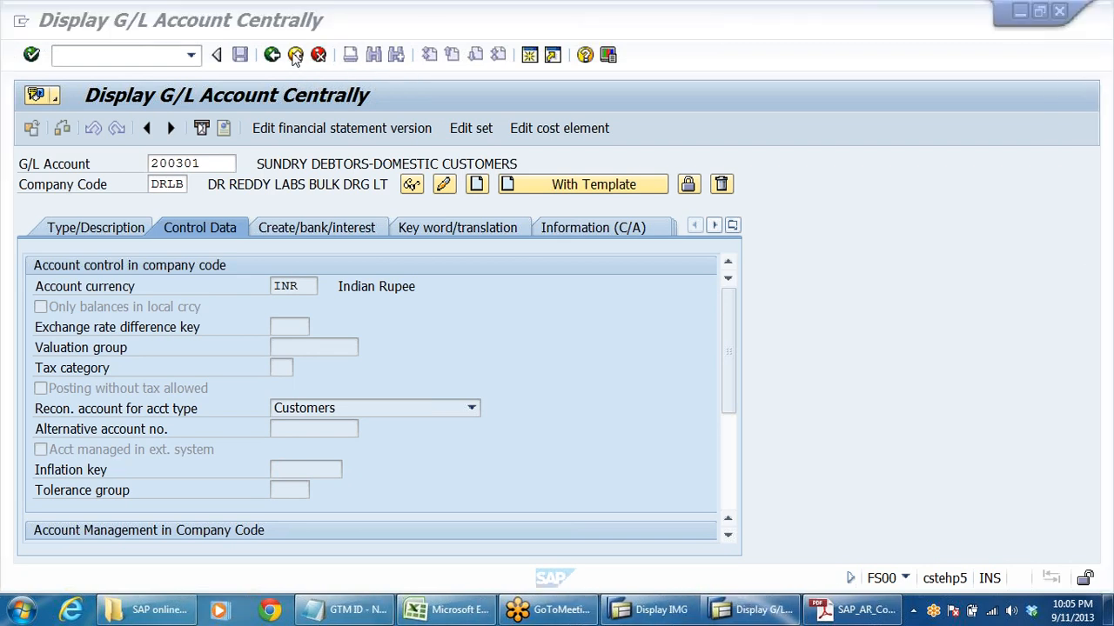
click(295, 55)
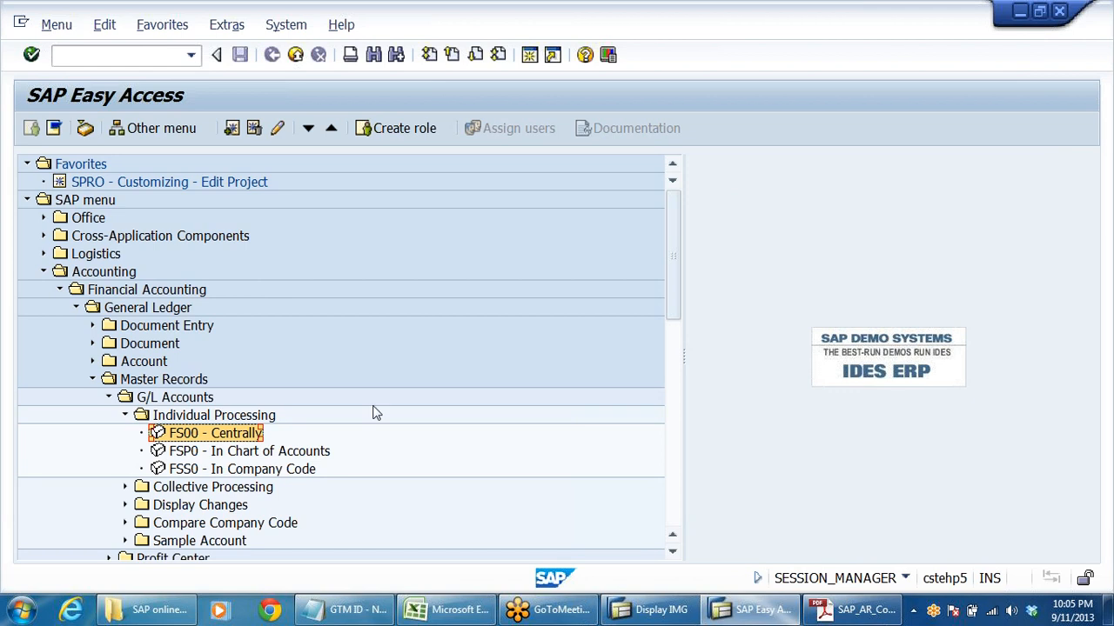
- Collapse the expanded General Ledger, Financial Accounting and Accounting folders so the SAP menu shows only its main areas
mouse_move(146, 611)
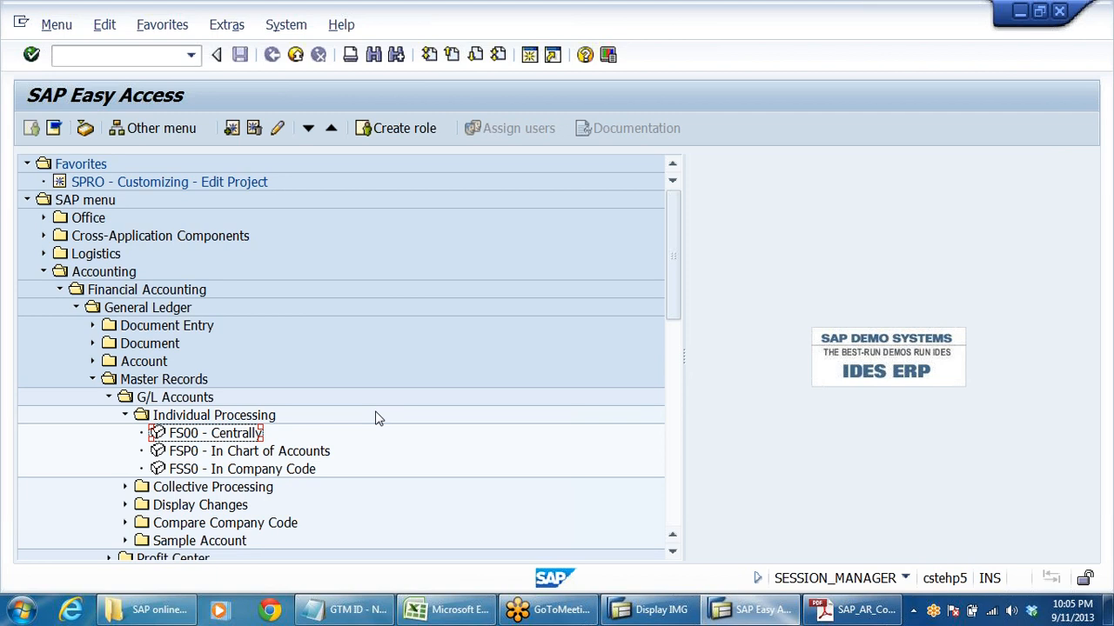
click(125, 415)
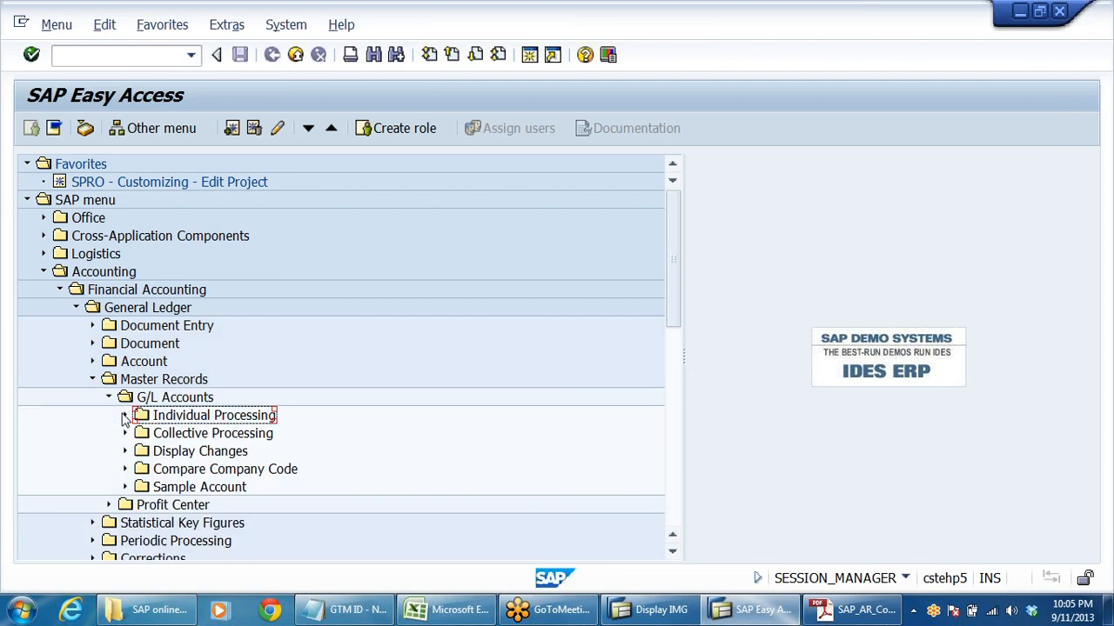
click(109, 398)
click(93, 380)
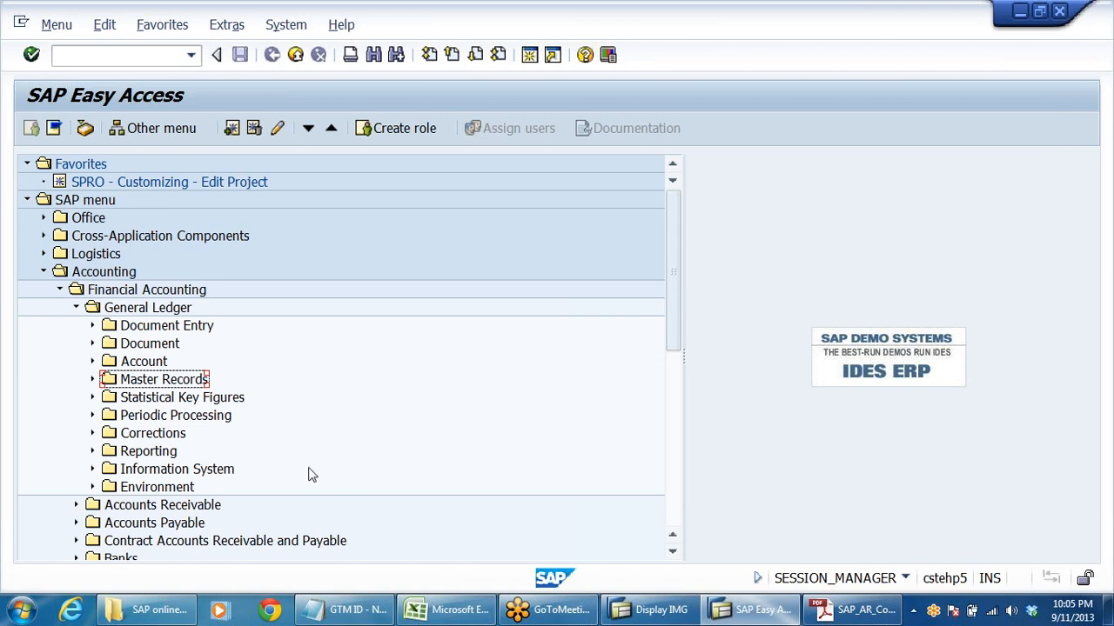
click(93, 326)
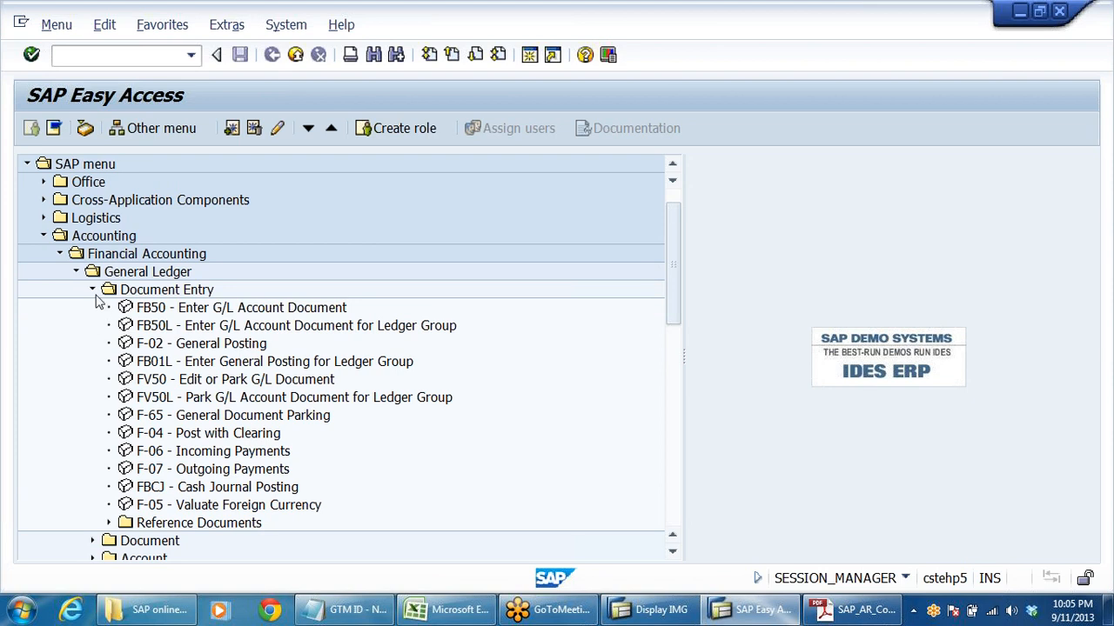
click(93, 290)
click(77, 273)
click(58, 253)
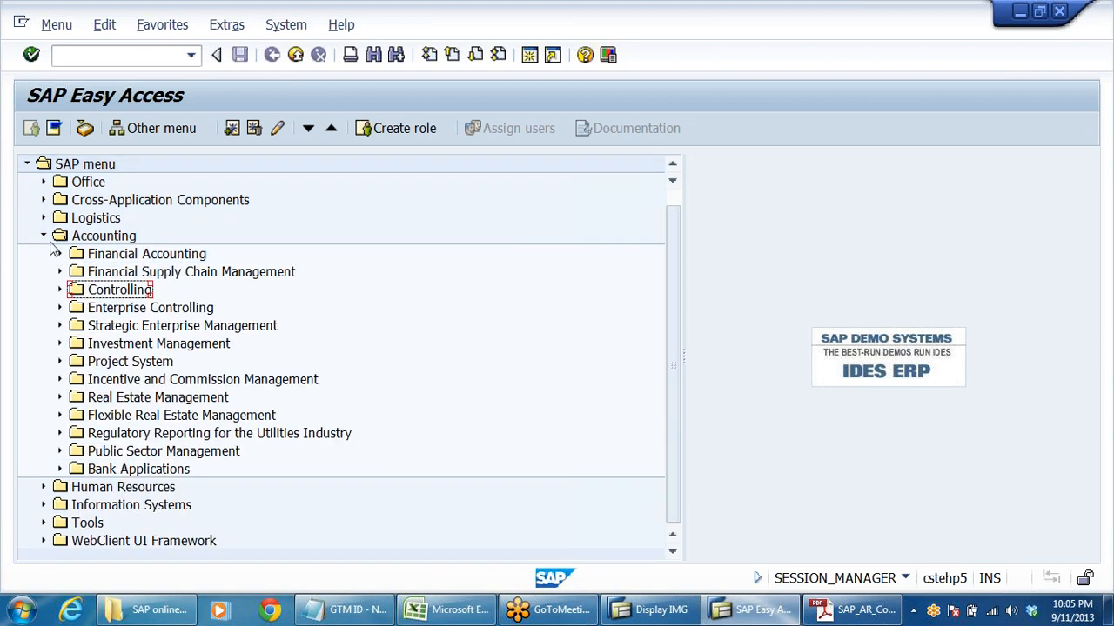
click(45, 238)
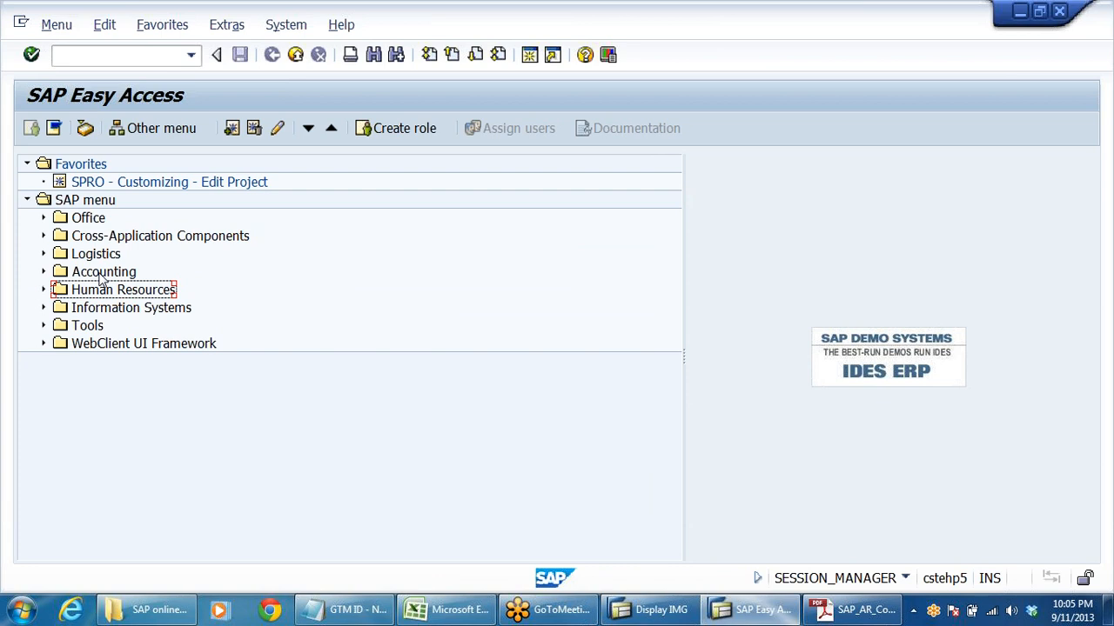
- Expand the SAP menu path Accounting > Financial Accounting > Accounts Receivable > Document Entry
click(657, 610)
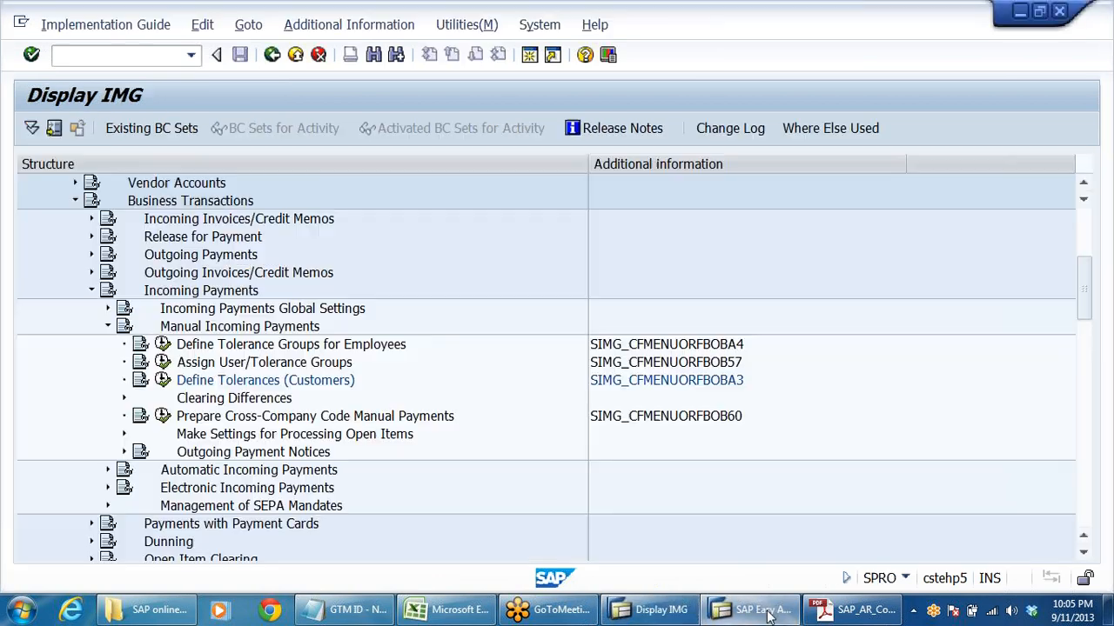
click(756, 610)
double_click(122, 273)
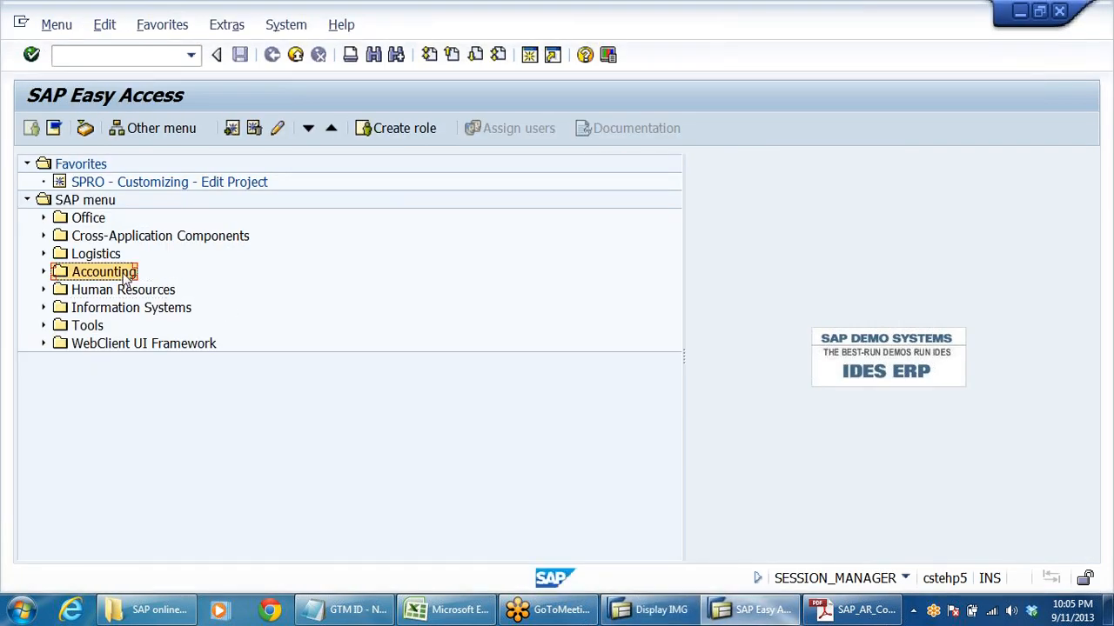
key(Down)
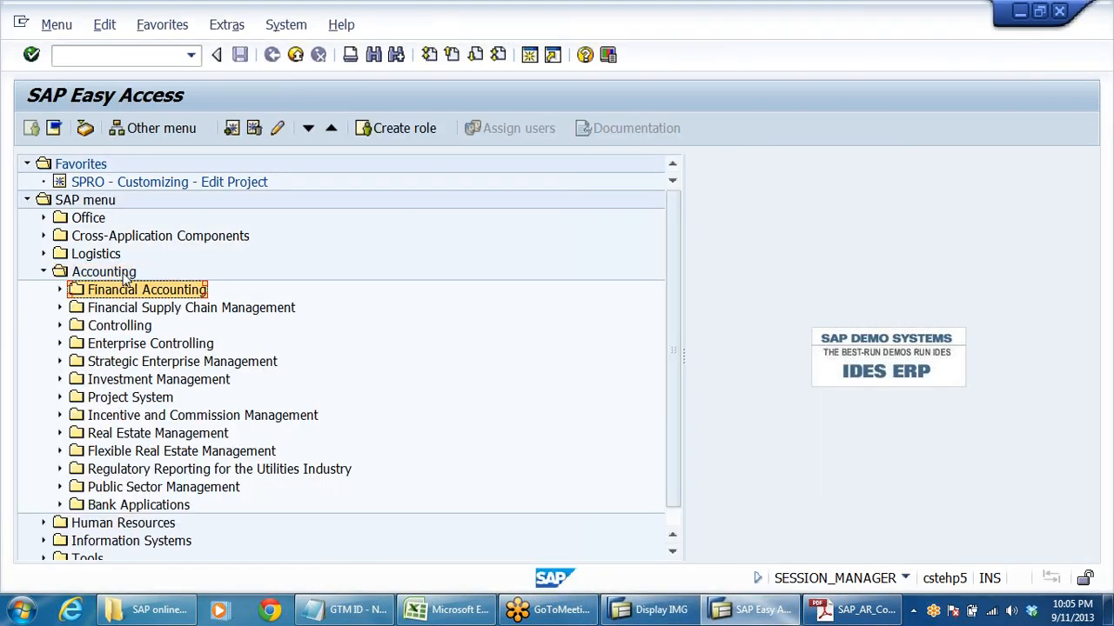
key(Right)
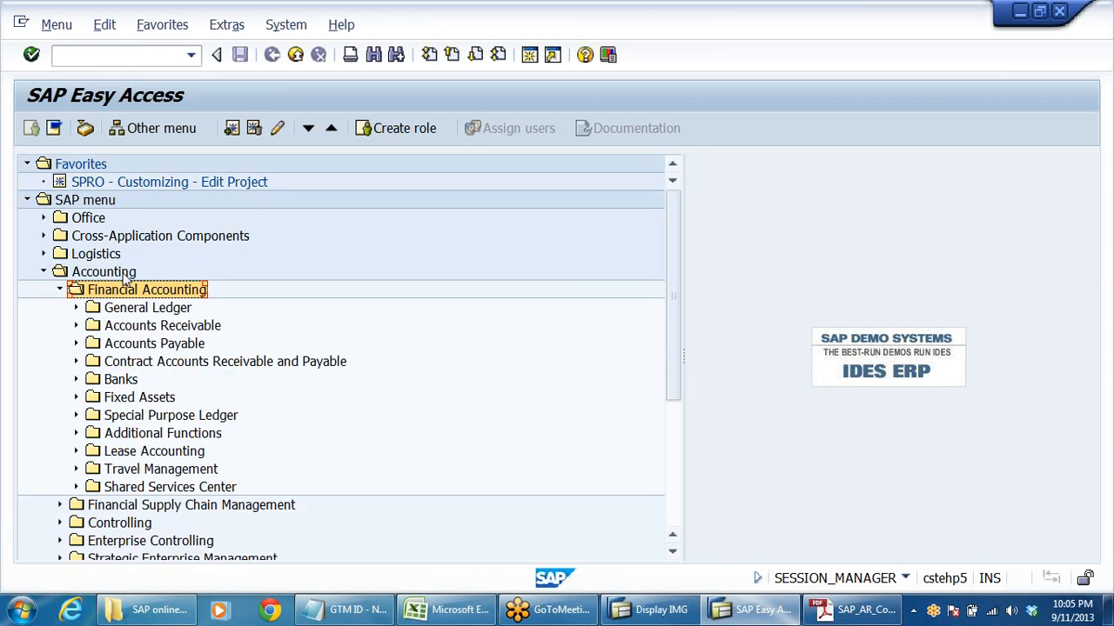
key(Down)
key(Down)
key(Down)
key(Up)
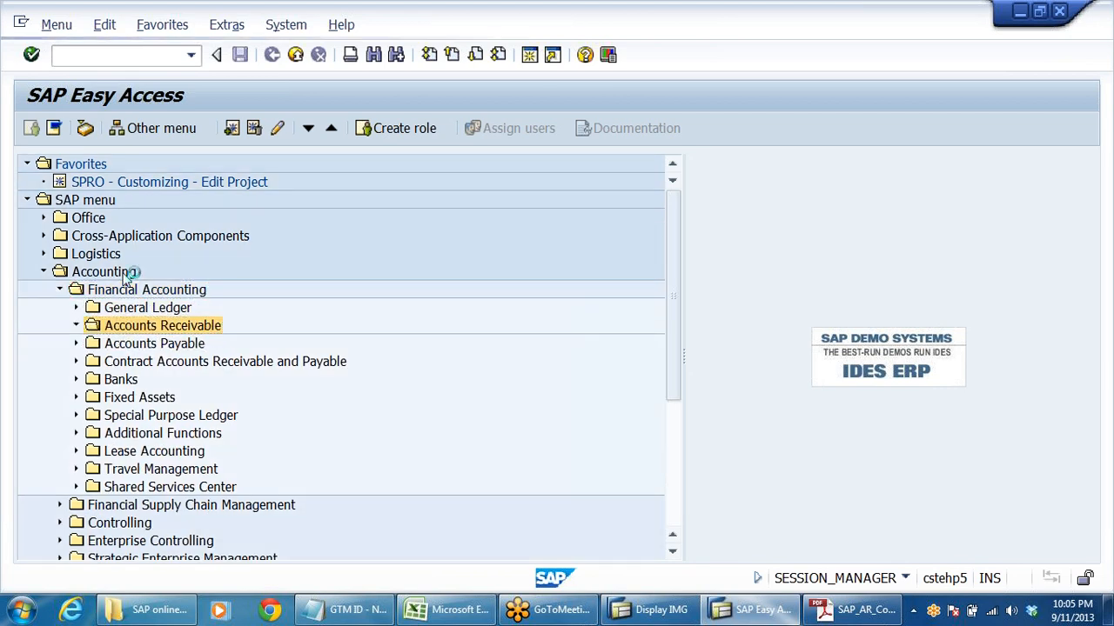
key(Right)
- Locate and select the F-28 Incoming Payments transaction among the Accounts Receivable document entry transactions
key(Down)
key(Right)
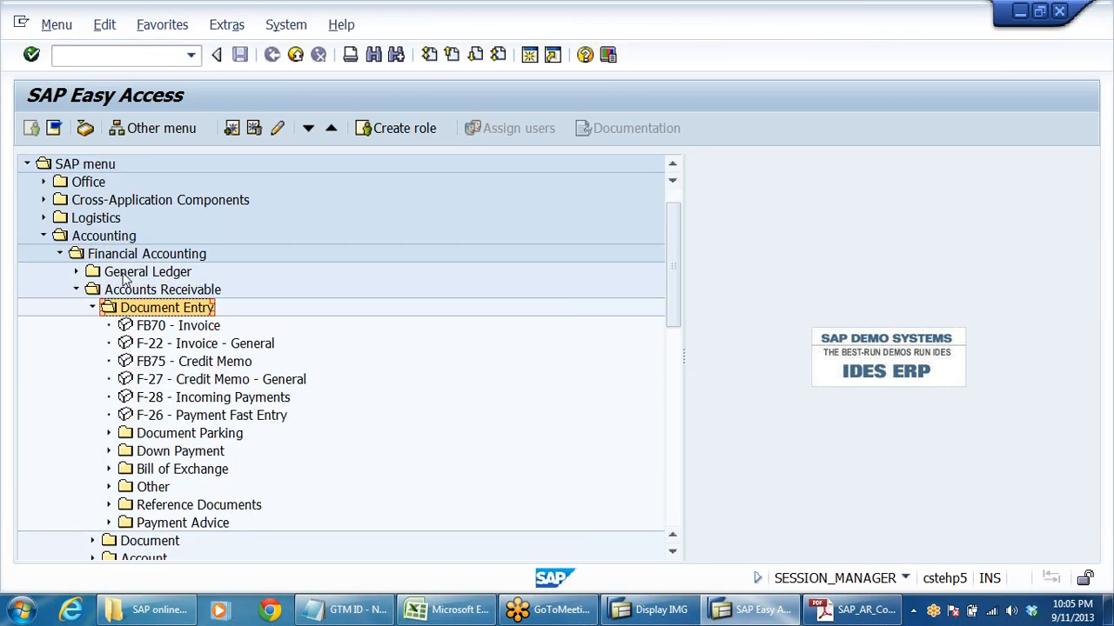
key(Down)
key(Down)
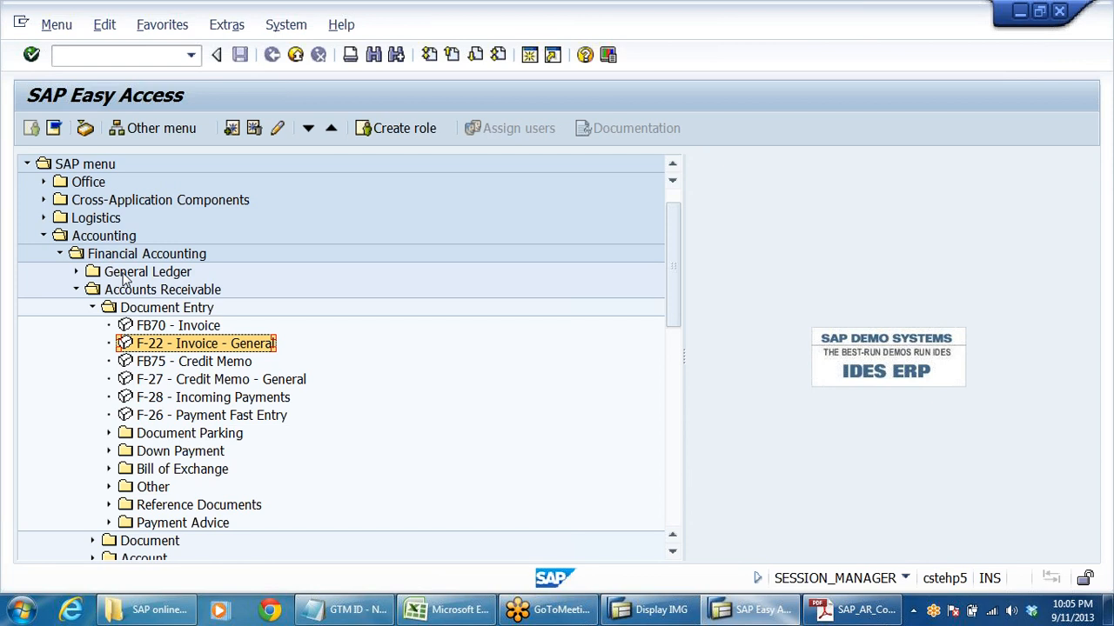
key(Up)
key(Up)
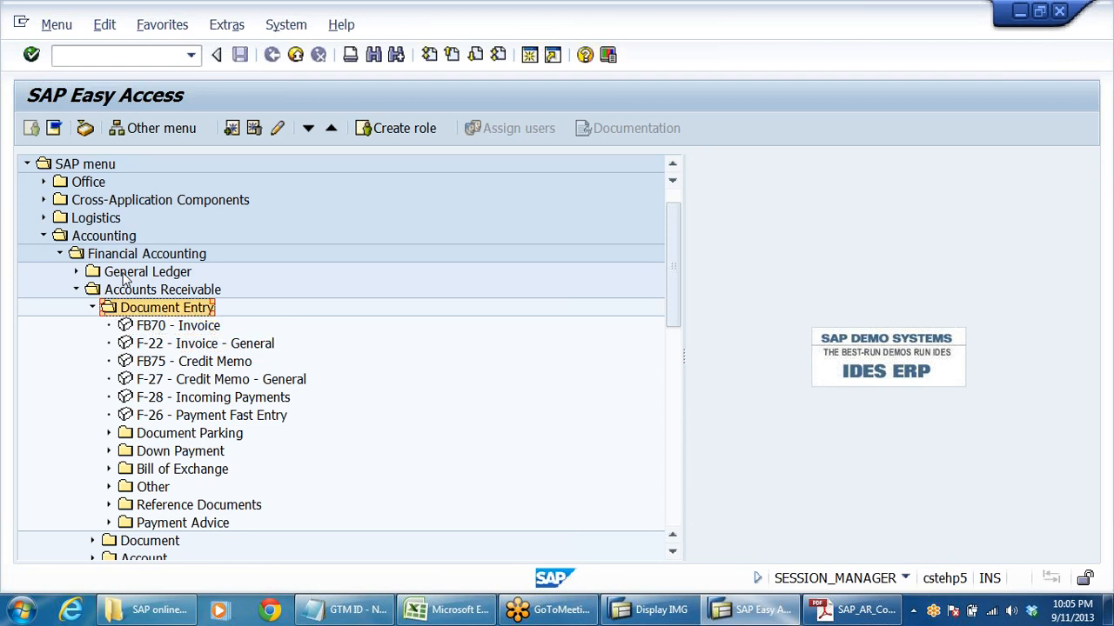
key(Down)
key(Down)
key(Down)
key(Down)
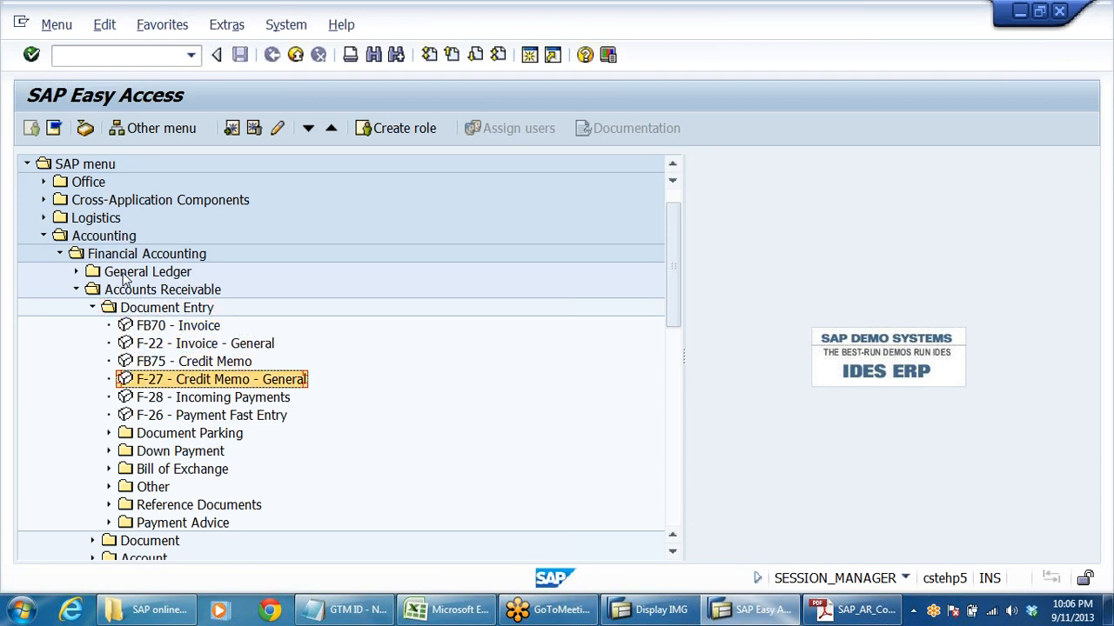
key(Down)
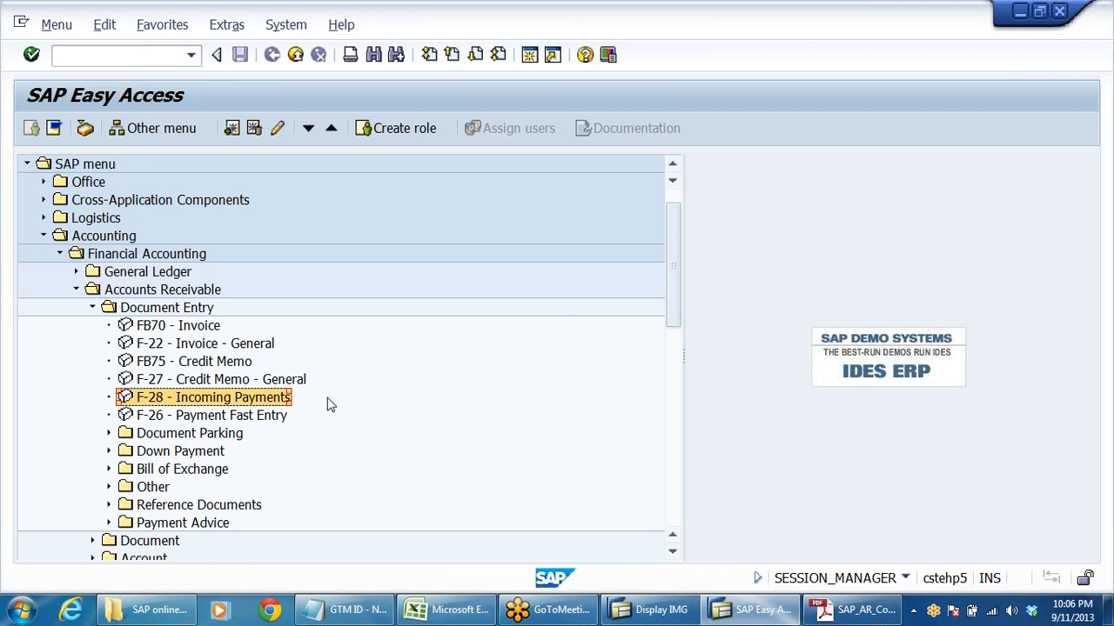
- Expand the Accounts Receivable Account folder and select the FD10N Display Balances transaction
scroll(357, 409, down, 3)
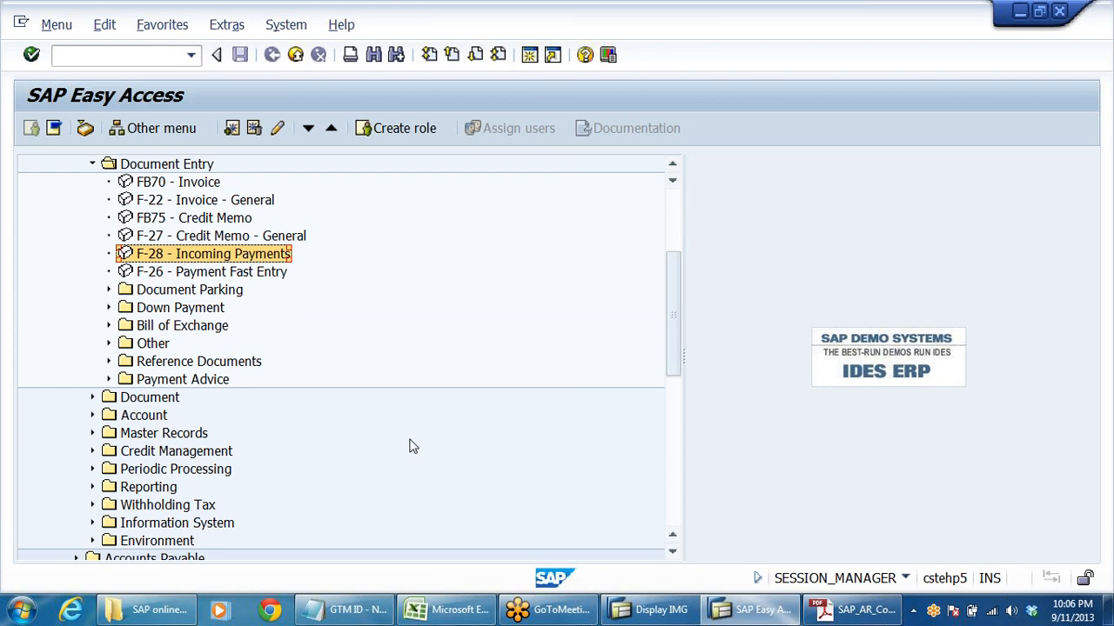
click(120, 419)
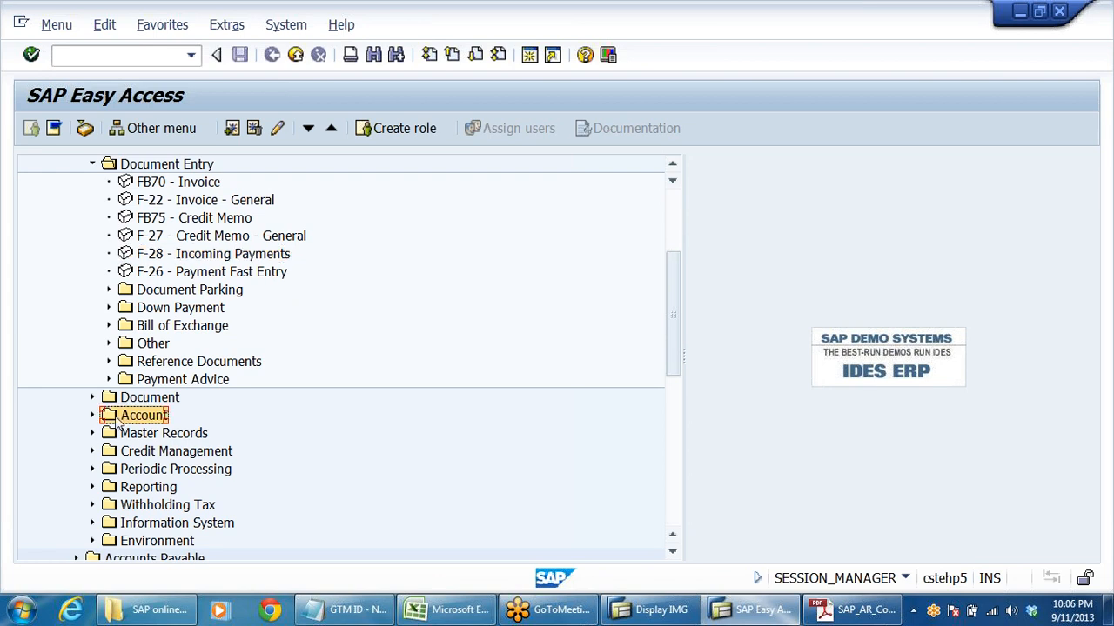
click(92, 416)
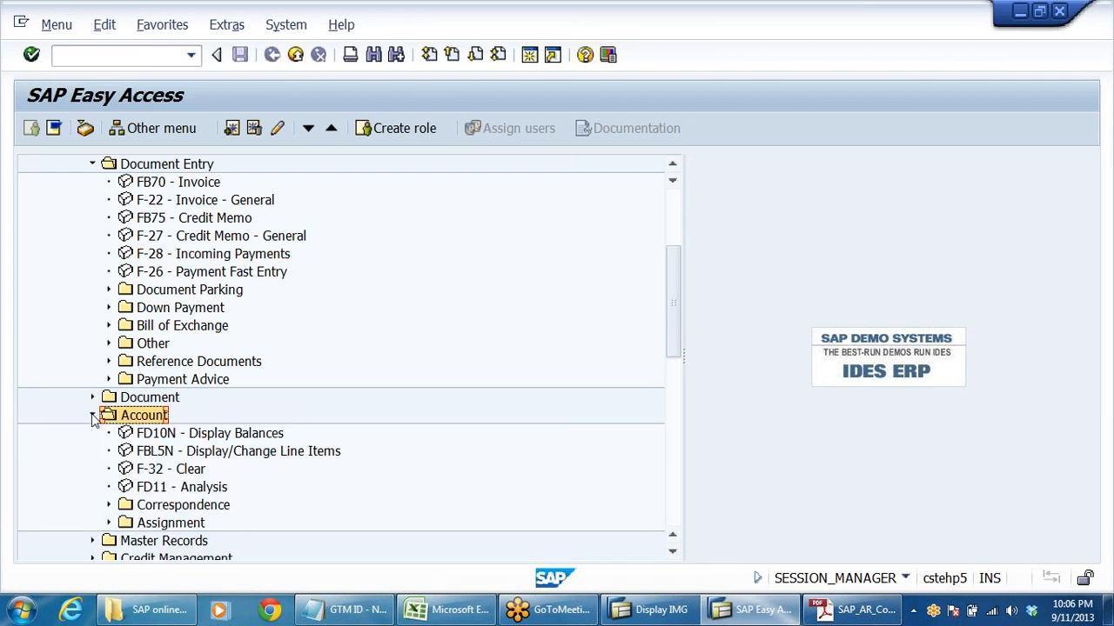
click(162, 434)
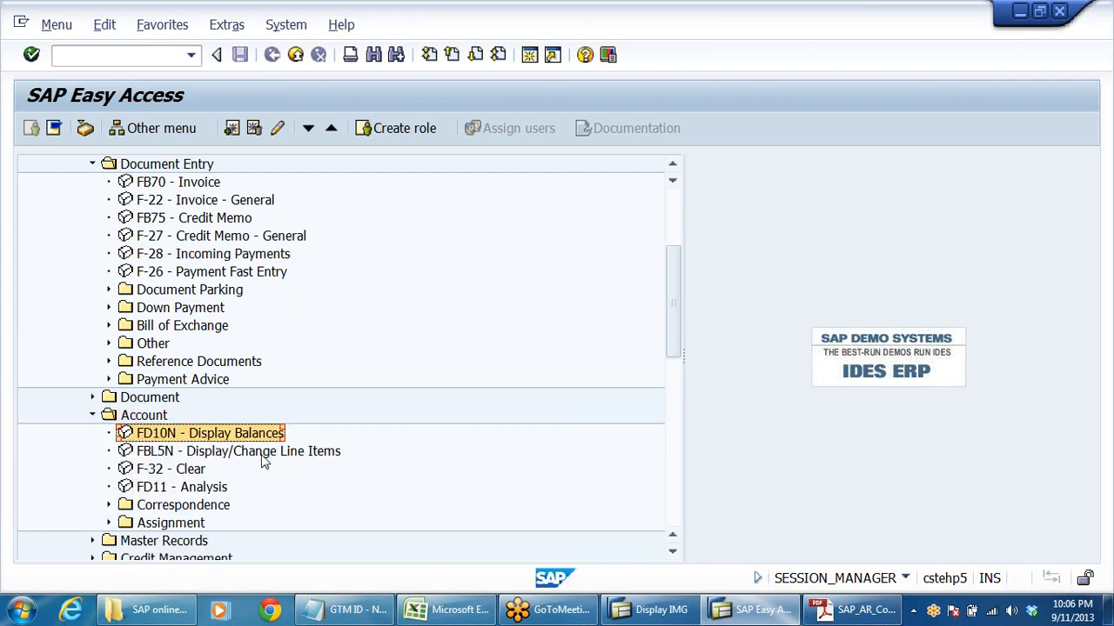
- Display the customer's FD10N balances for company code DRLB, fiscal year 2013, and open the line items behind the period 6 debit
double_click(188, 434)
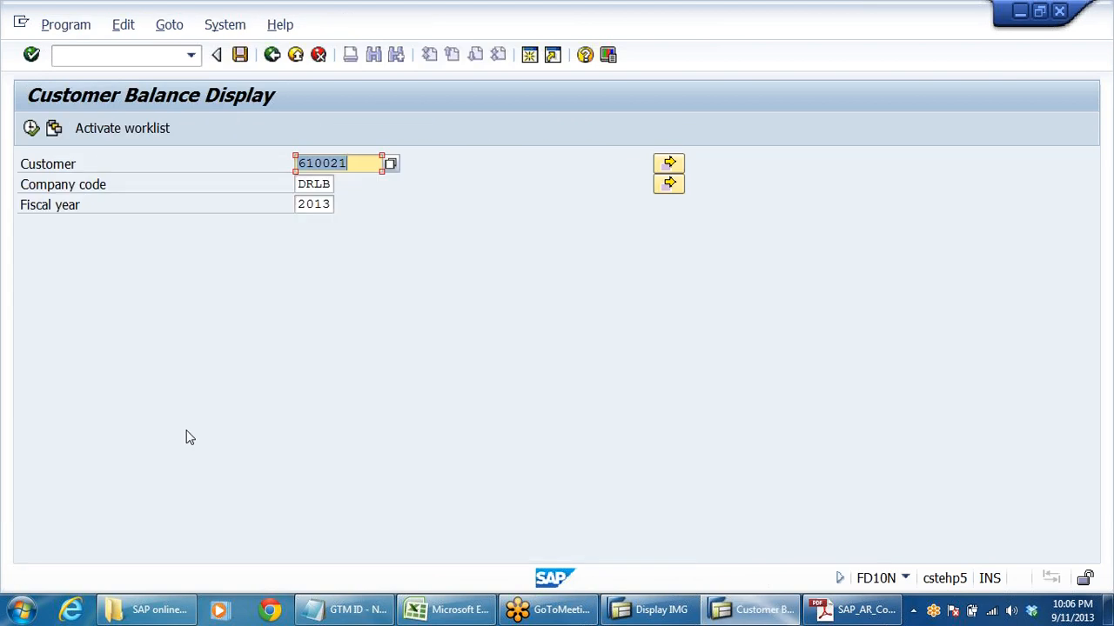
click(342, 163)
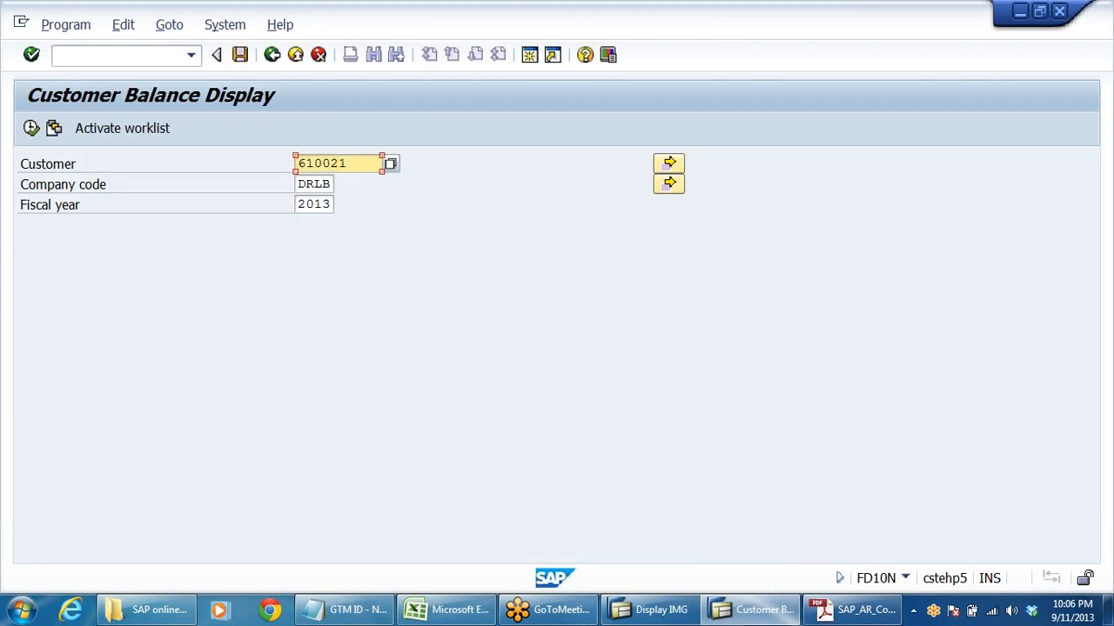
click(32, 128)
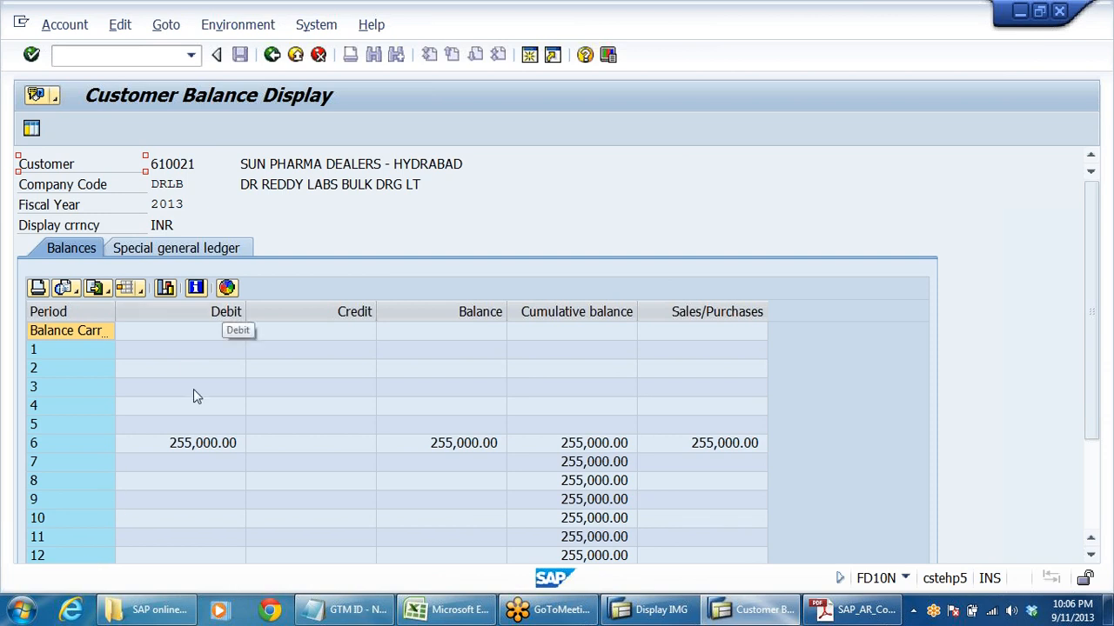
click(218, 425)
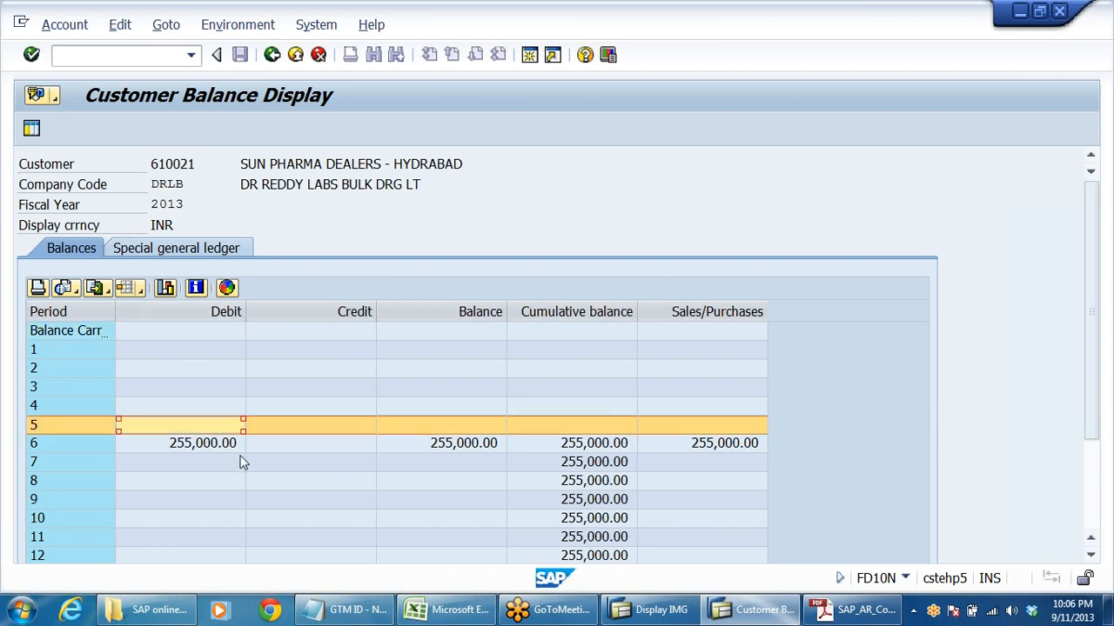
double_click(206, 444)
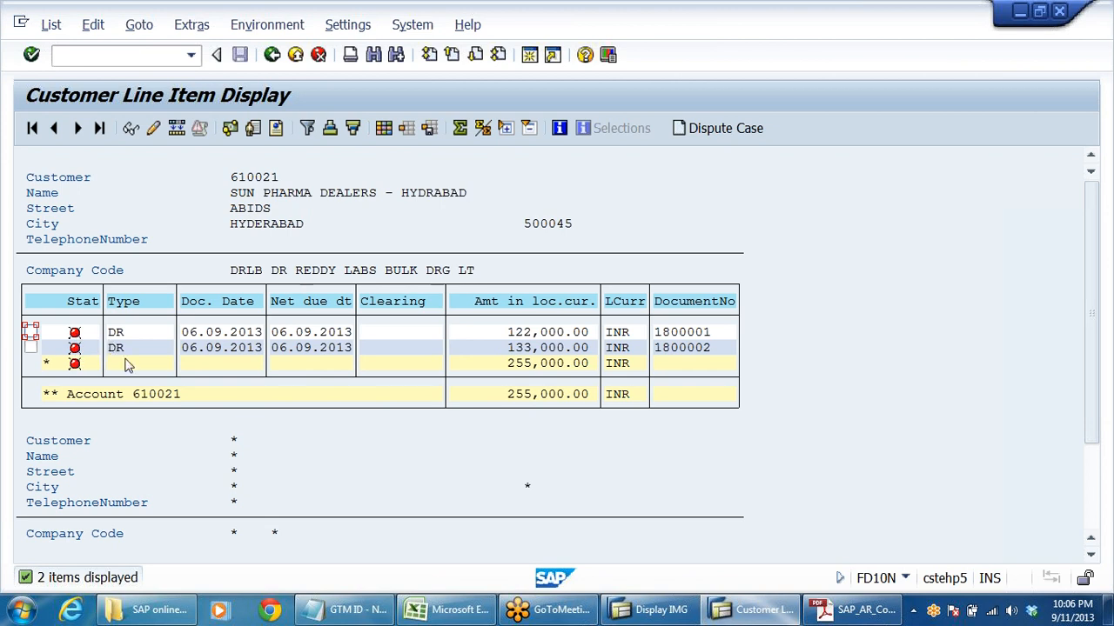
- Turn on the status legend in the customer line item display and return to the SAP Easy Access menu
click(347, 26)
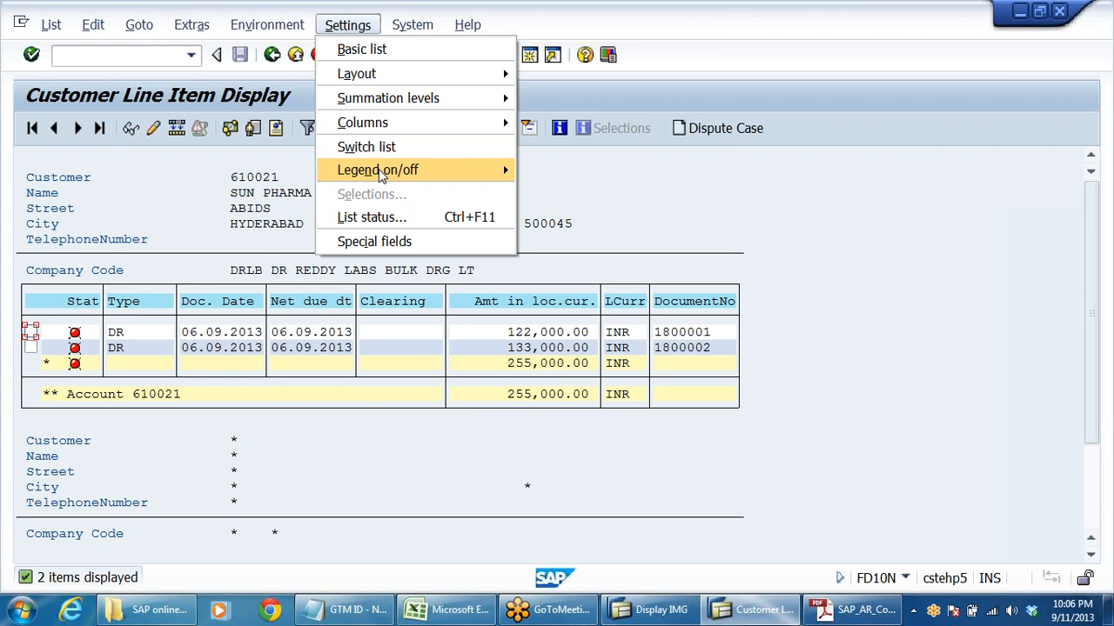
mouse_move(408, 170)
click(592, 173)
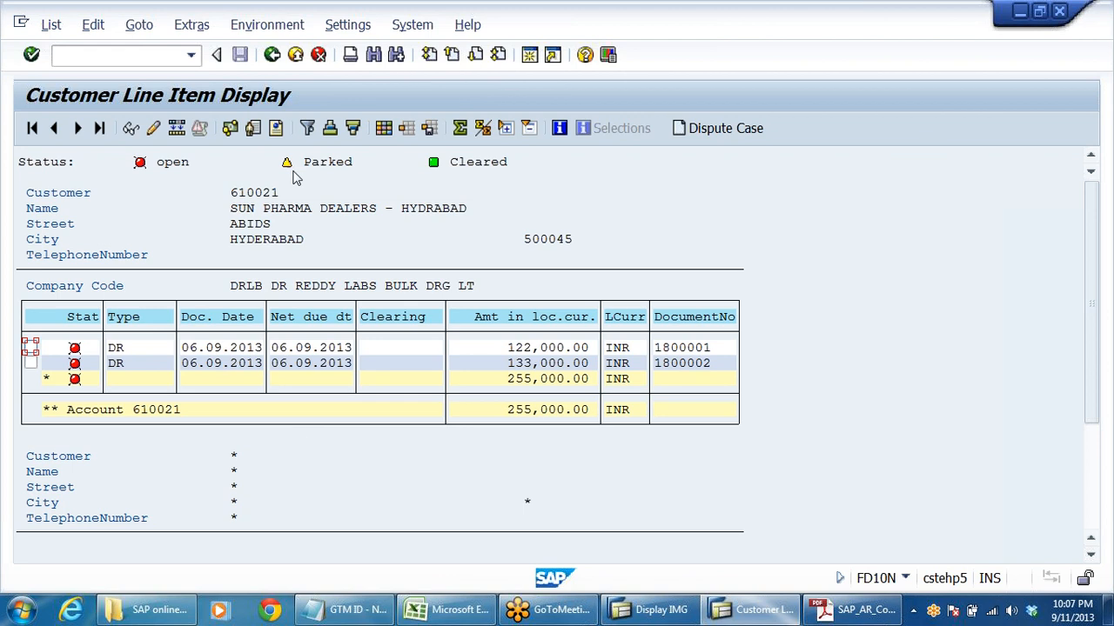
click(272, 55)
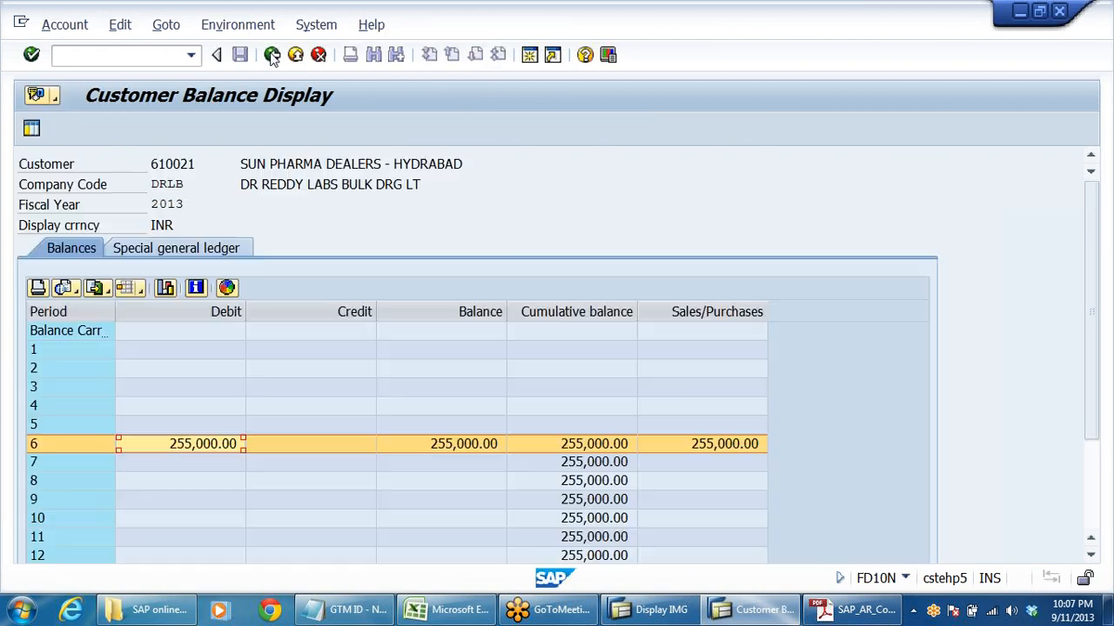
click(272, 55)
click(271, 55)
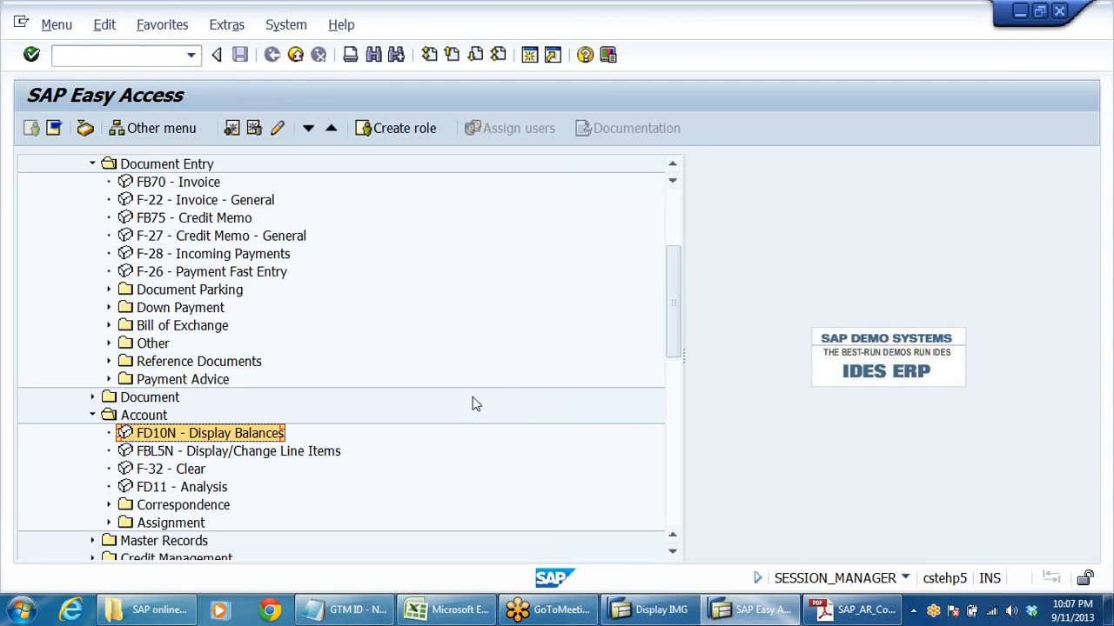
- Rerun the customer's FD10N balance display, check the period 6 debit line items and go back to the balance overview
double_click(218, 441)
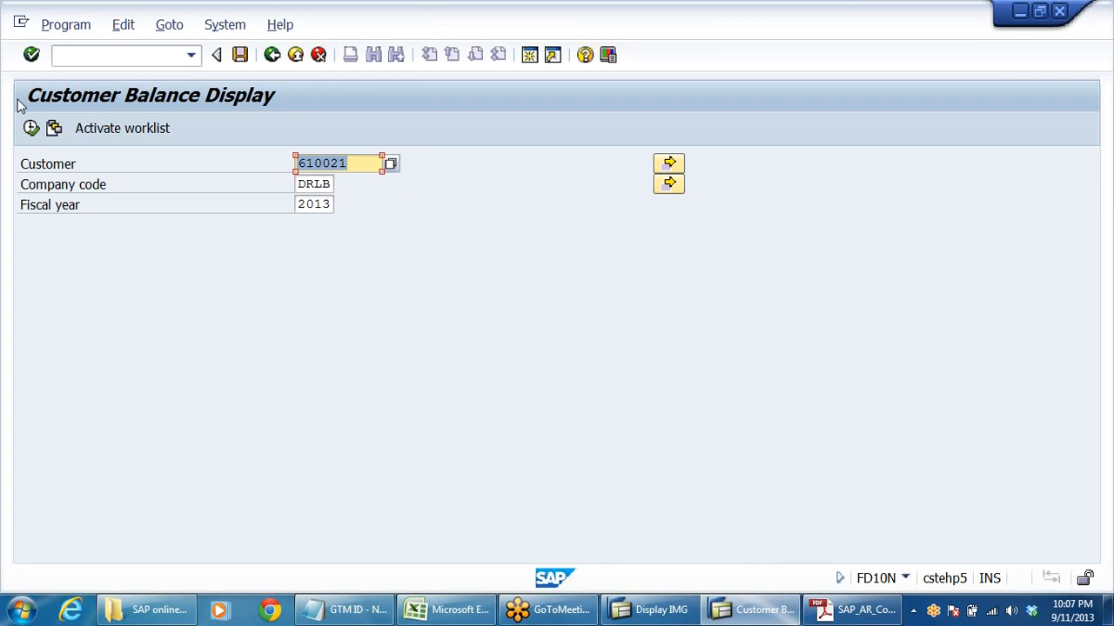
click(30, 128)
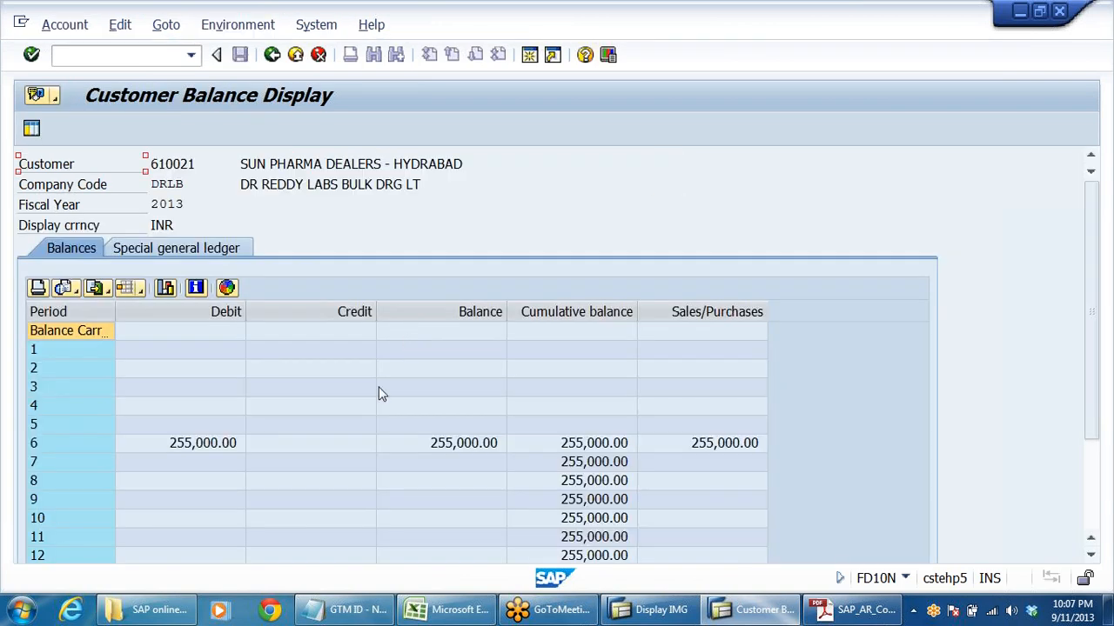
double_click(218, 443)
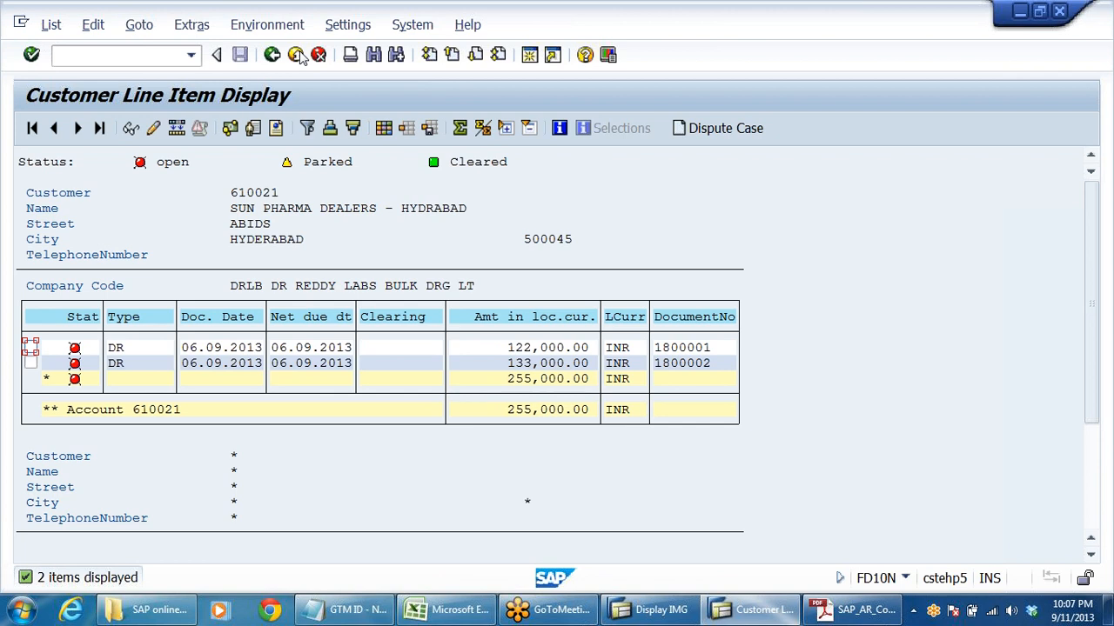
click(297, 55)
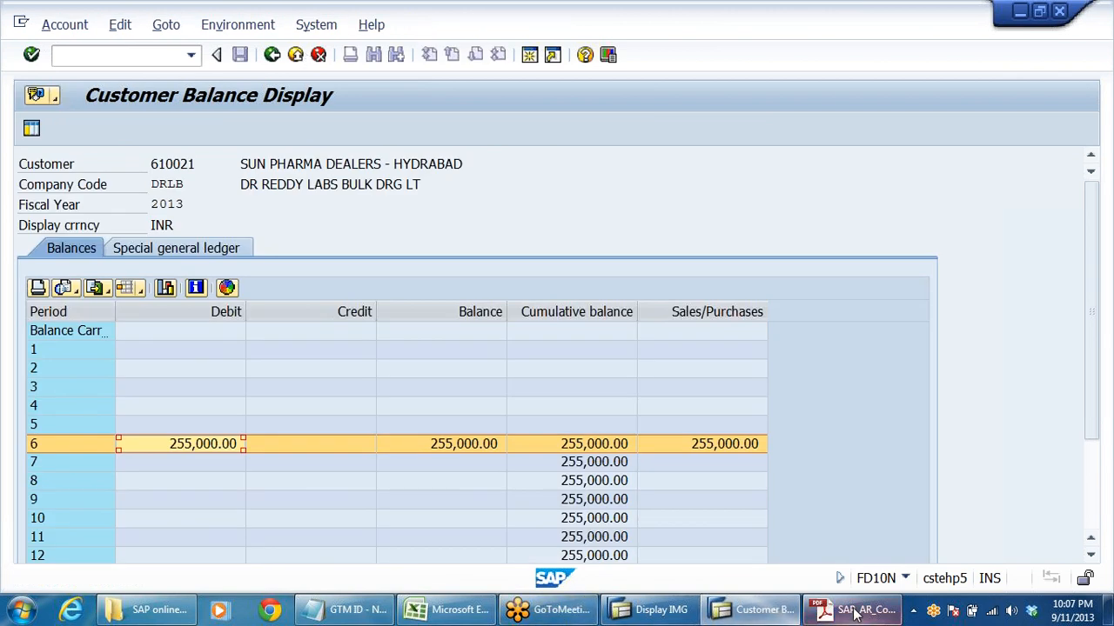
- Consult the Clearing of Open Items section in the PDF notes and inspect the first invoice among the customer's period 6 line items in SAP
click(855, 611)
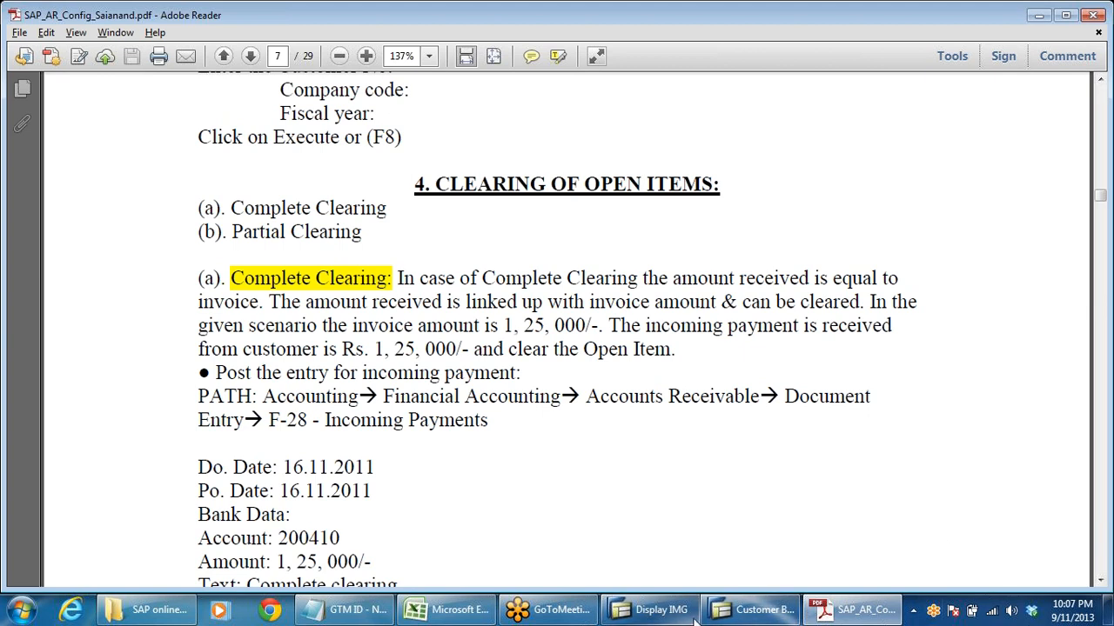
click(753, 610)
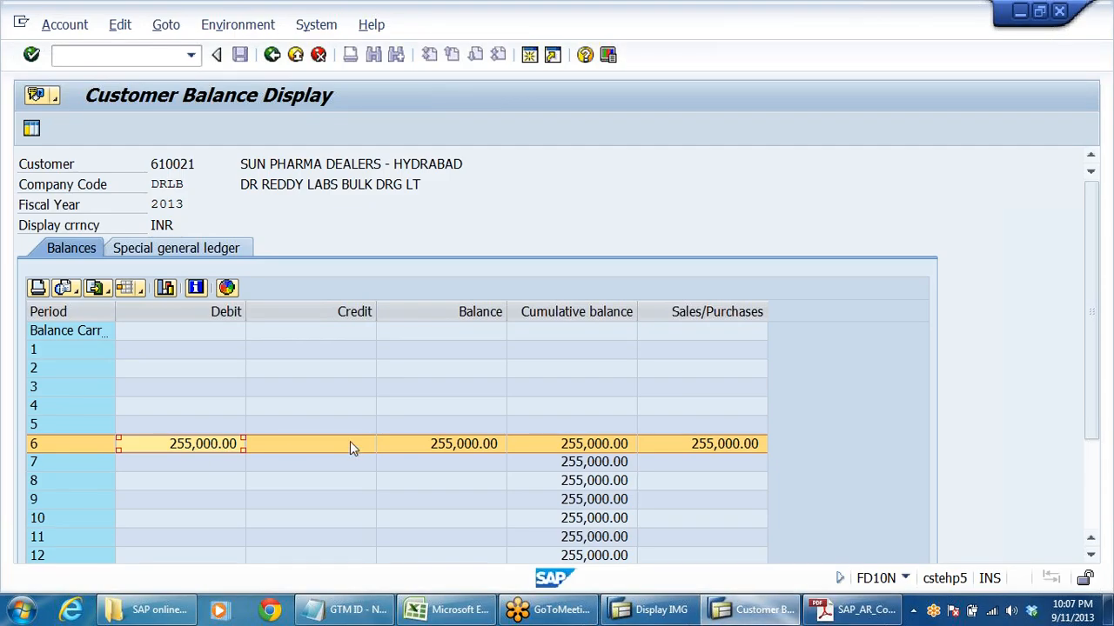
double_click(453, 448)
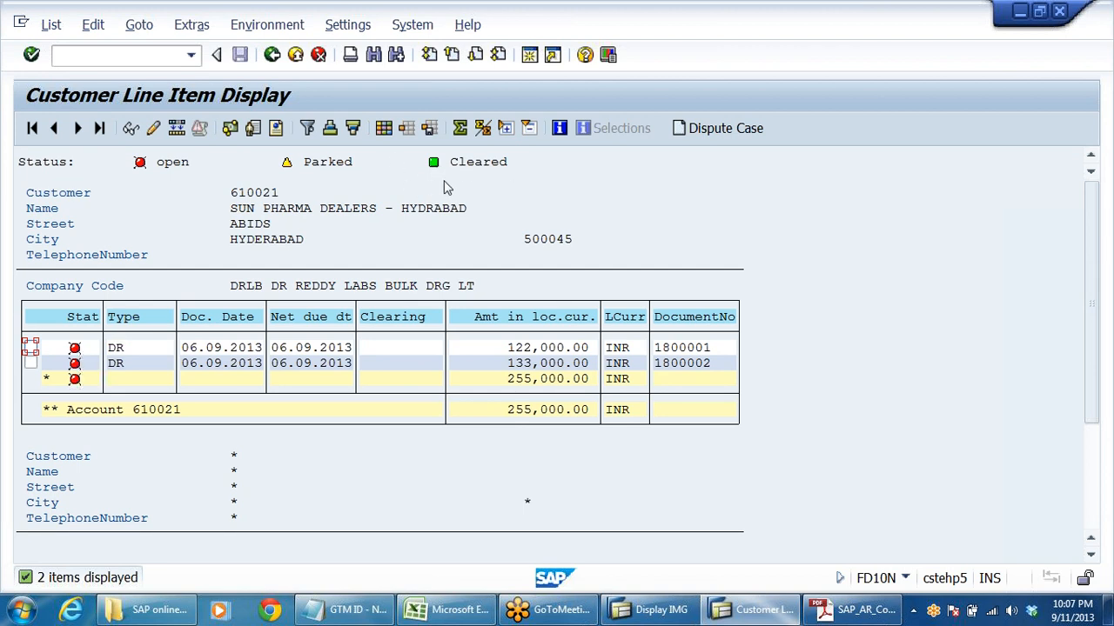
click(543, 349)
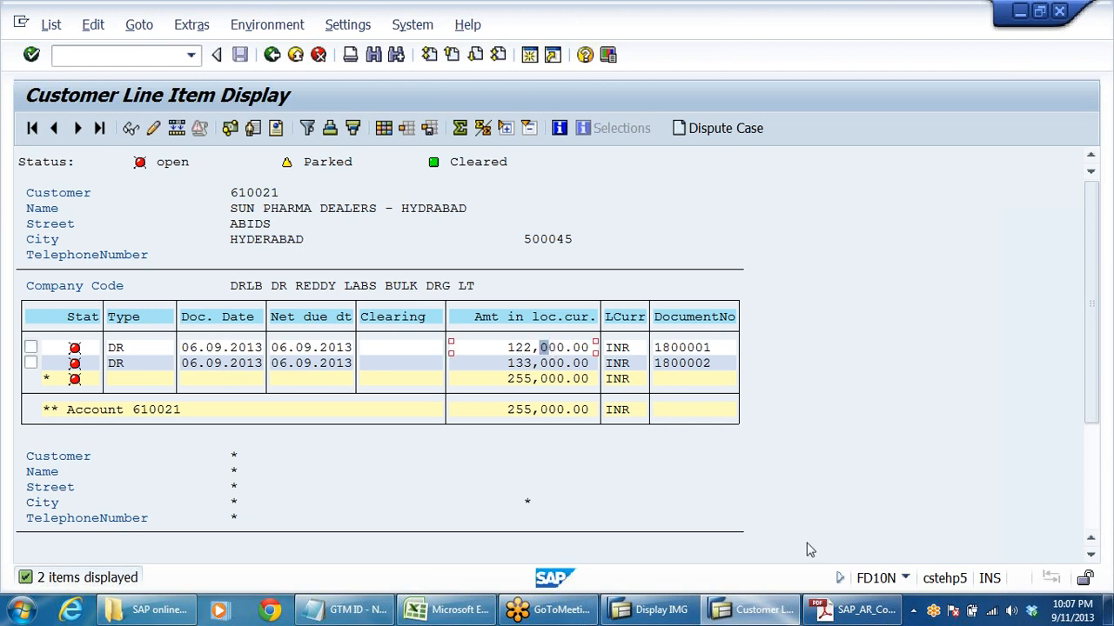
- Read the Complete Clearing scenario in the PDF configuration notes and switch back to the customer line items in SAP
click(831, 612)
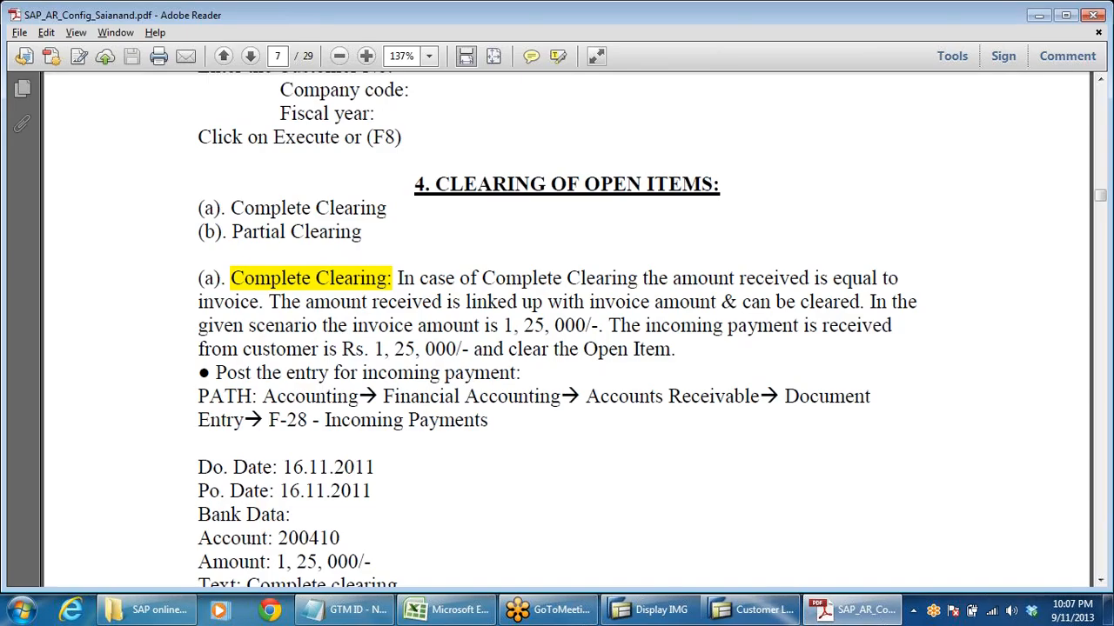
scroll(565, 330, down, 1)
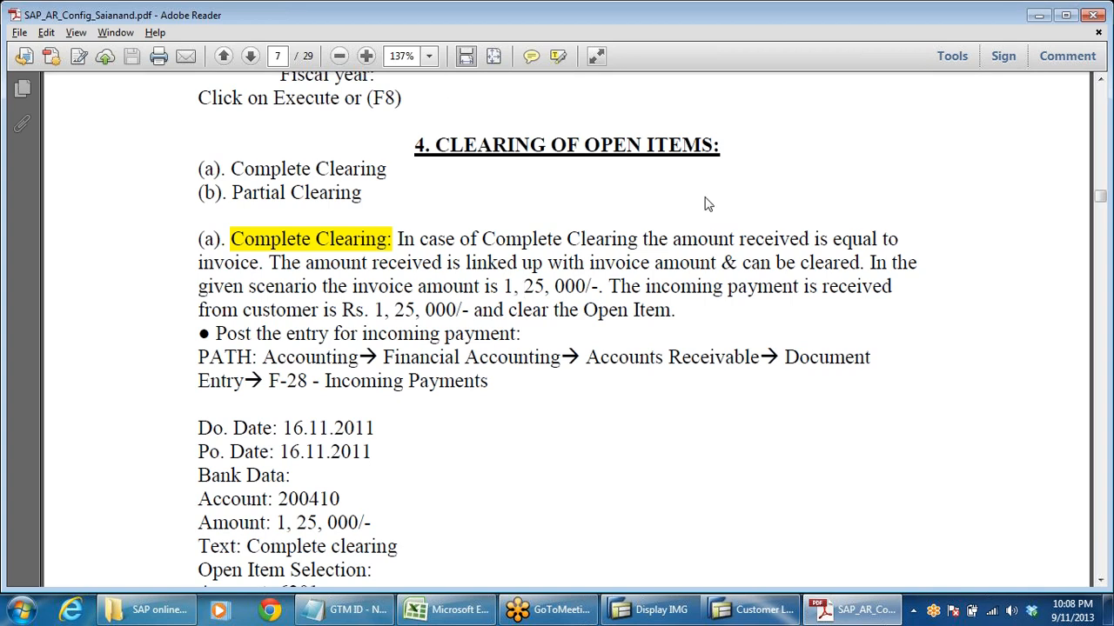
click(754, 609)
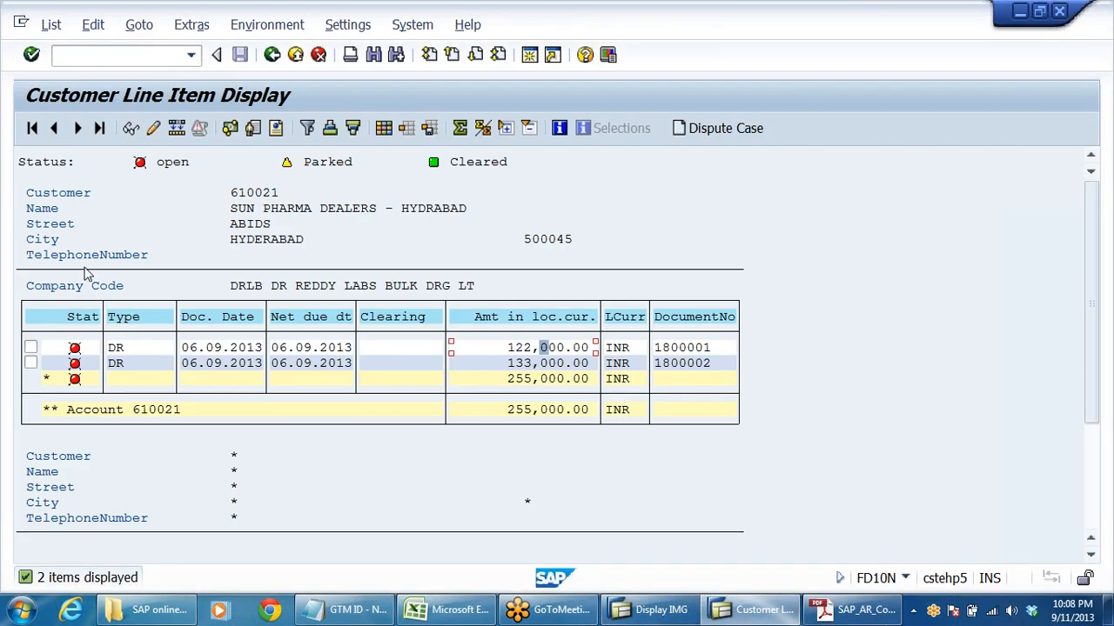
- Leave the customer balance display and open the F-28 Incoming Payments transaction under Accounts Receivable document entry
click(295, 54)
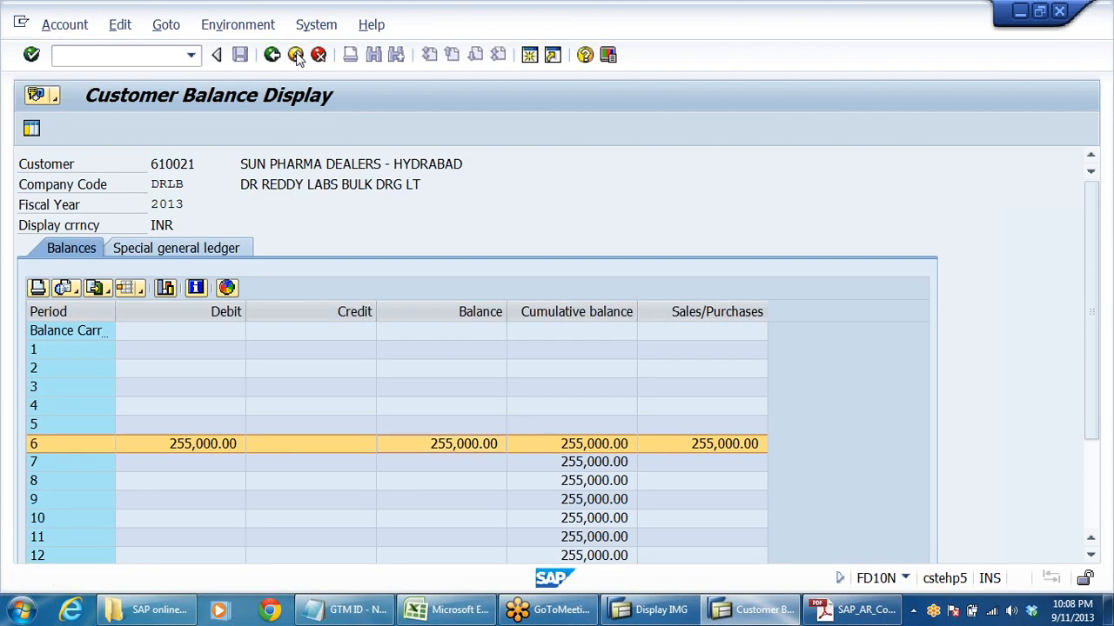
click(296, 54)
click(296, 55)
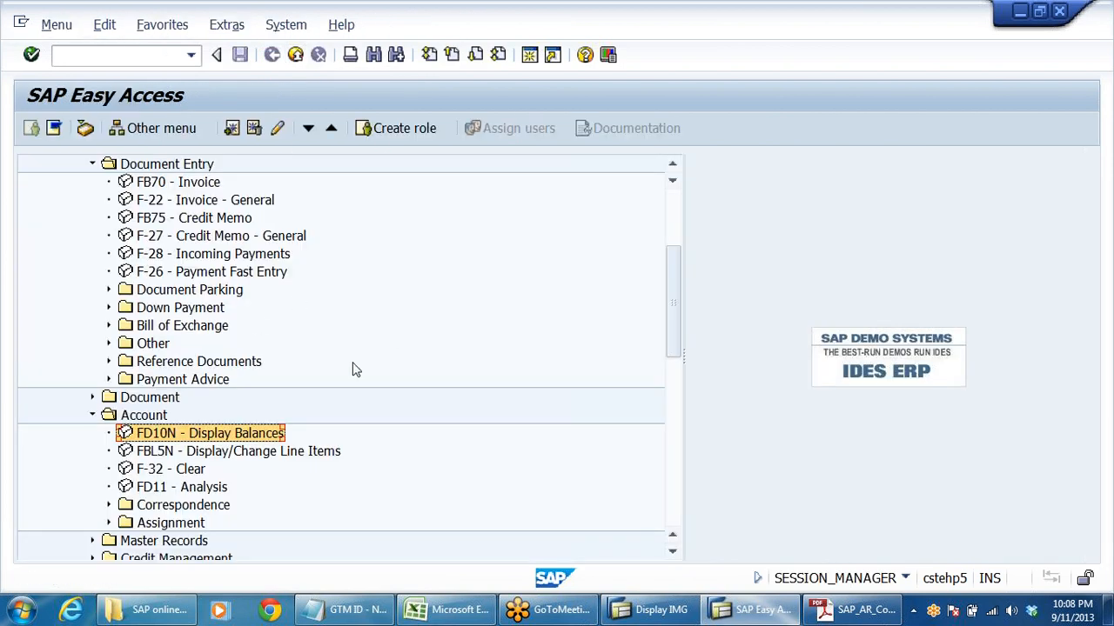
scroll(364, 365, up, 2)
click(172, 361)
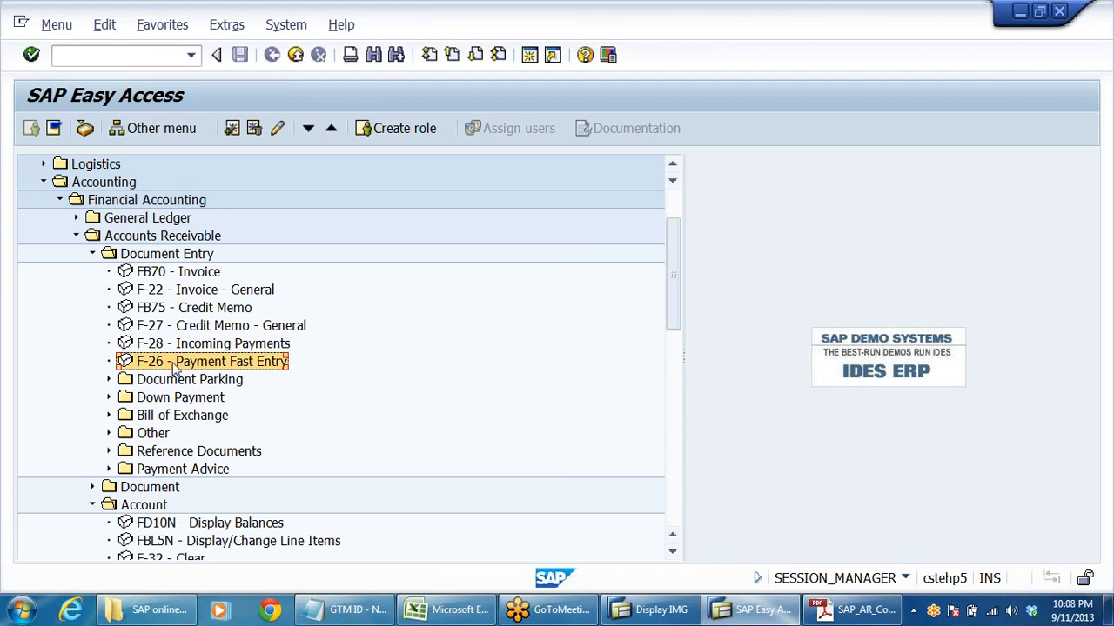
click(246, 347)
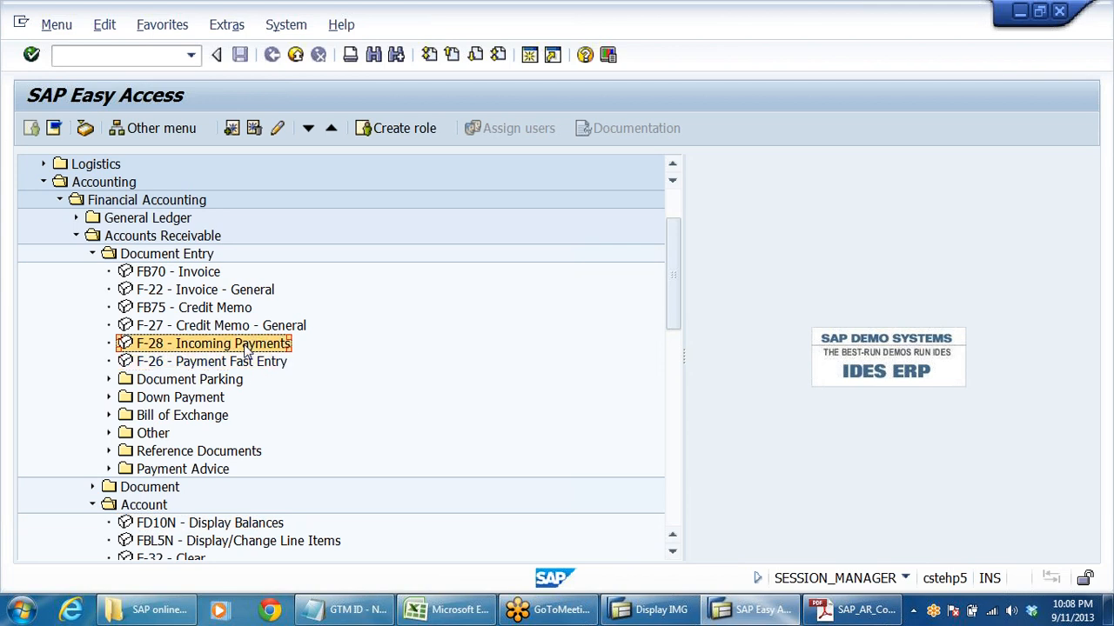
double_click(246, 347)
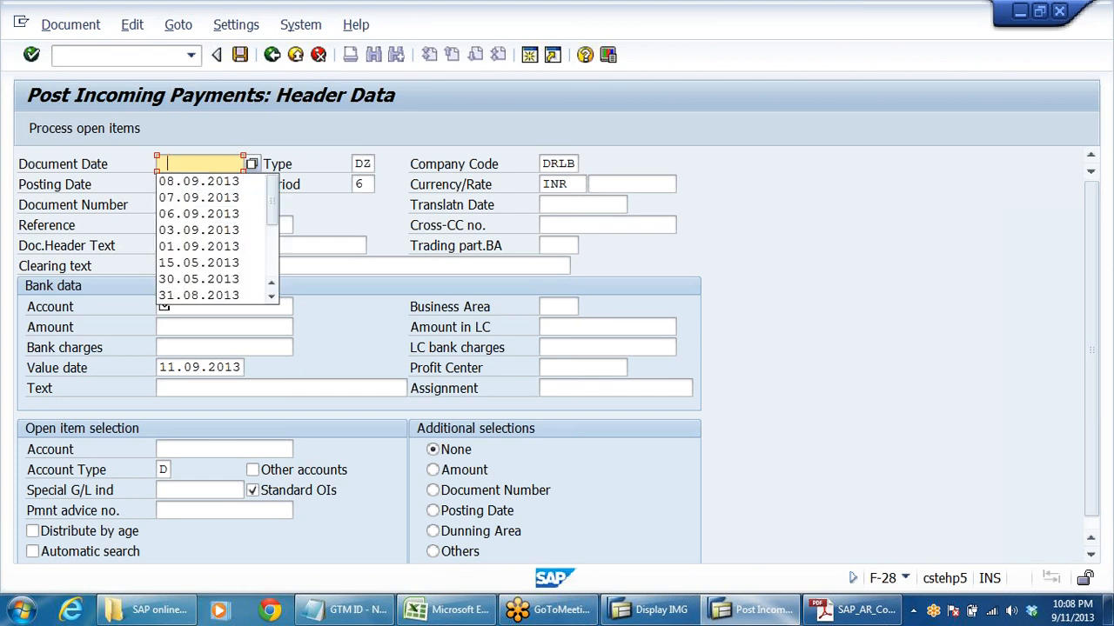
- Copy the posting date into the incoming payment's document date so it reads 11.09.2013, keeping document type DZ
key(Escape)
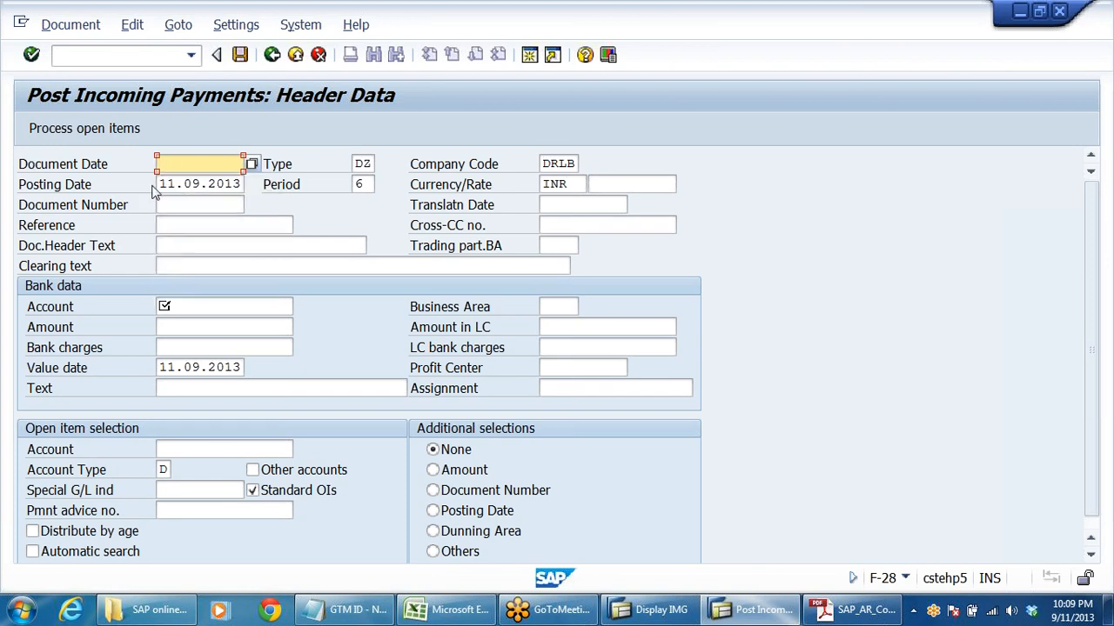
drag(158, 184, 523, 241)
key(ctrl+c)
click(519, 238)
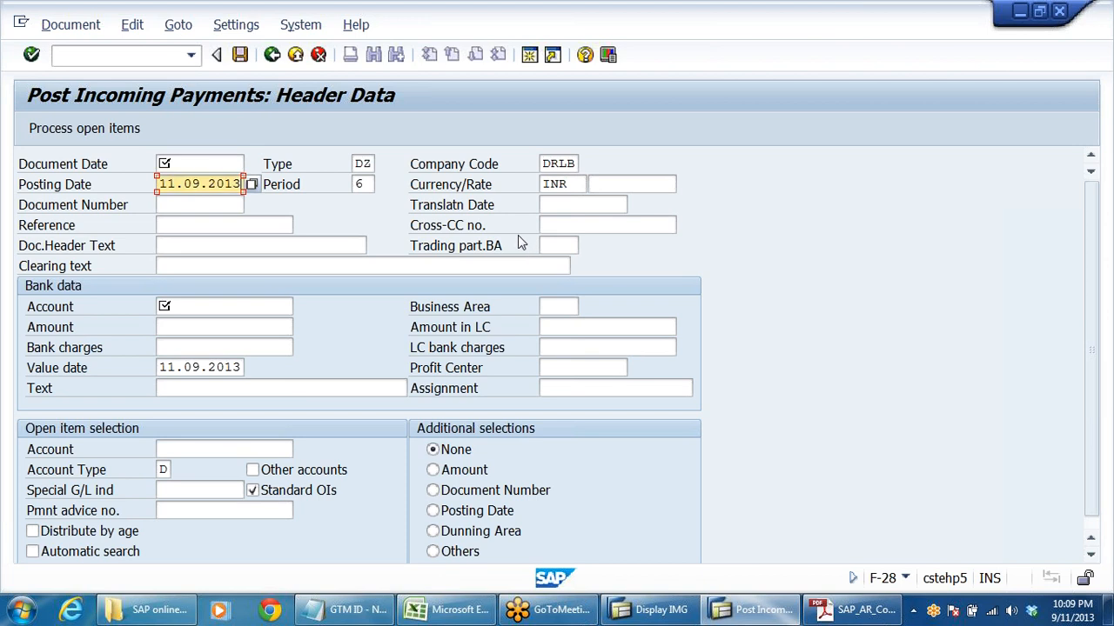
click(198, 163)
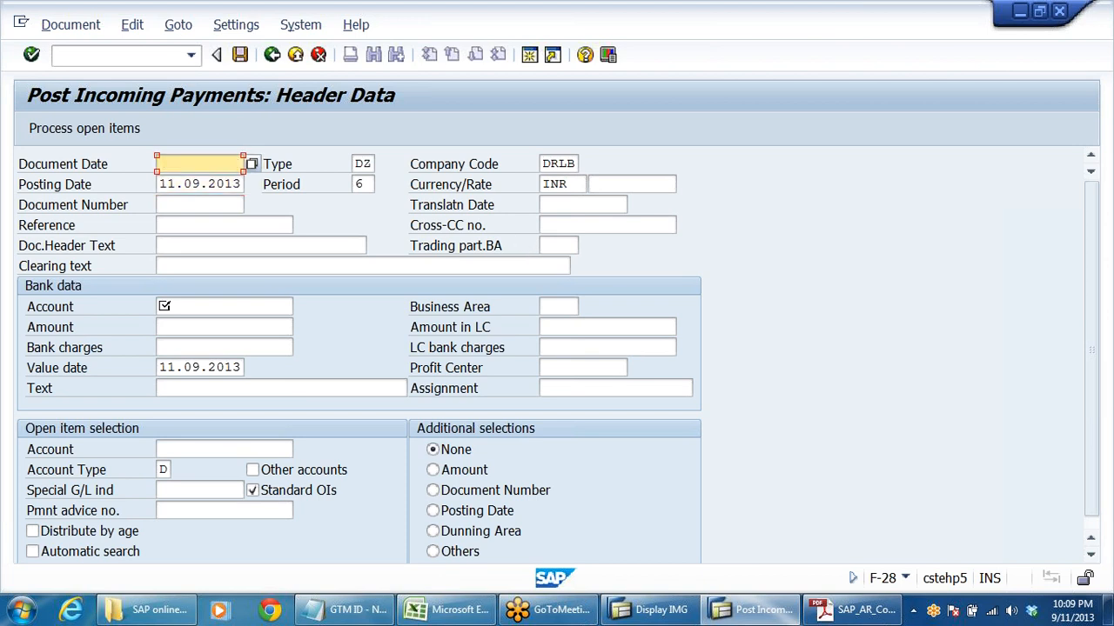
key(ctrl+v)
click(280, 167)
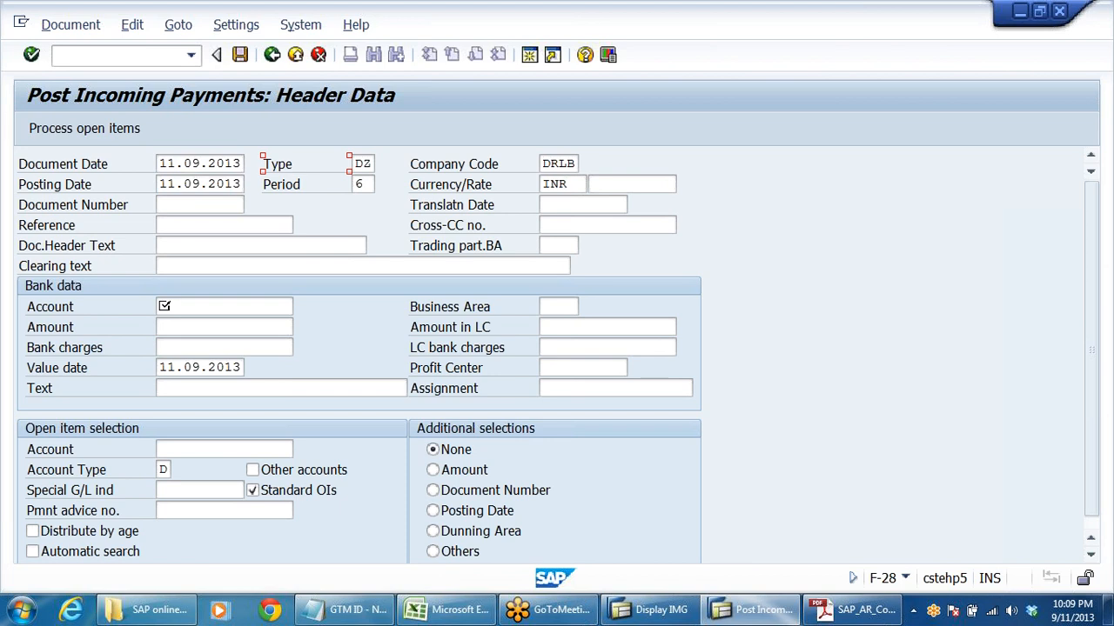
key(Tab)
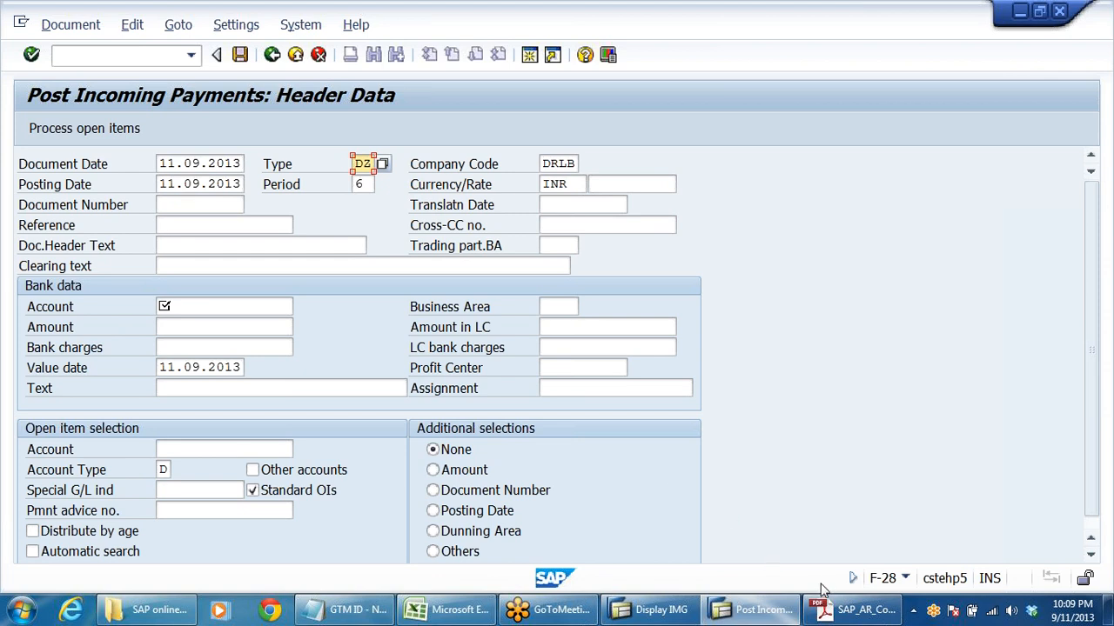
- Look up the number range for customer payment type DZ in the PDF notes' document table and return to the SAP incoming payment
click(452, 612)
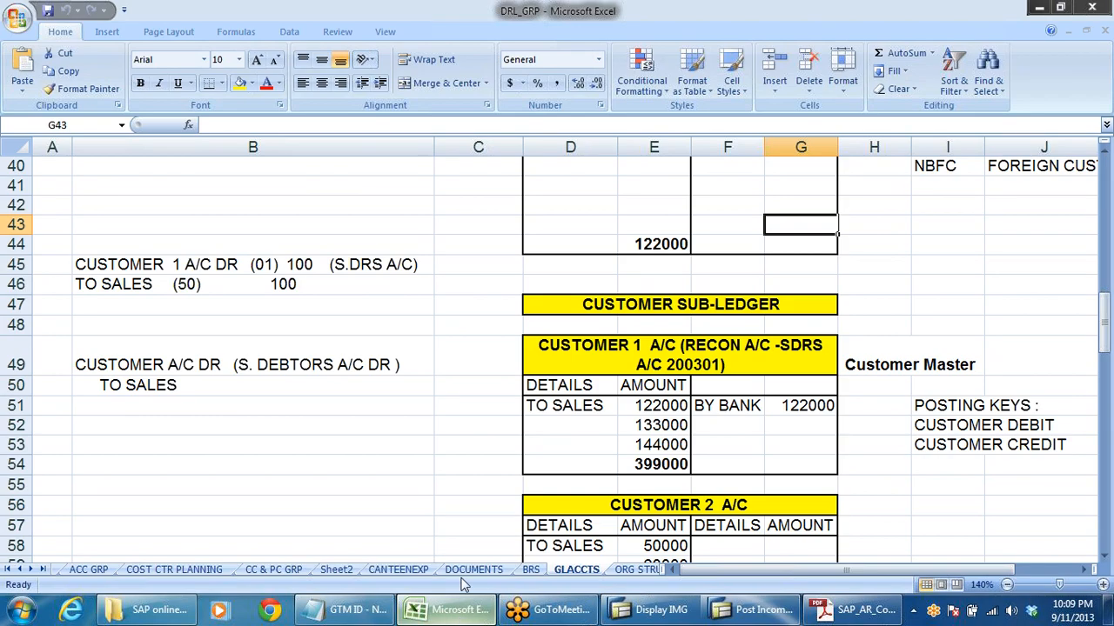
click(6, 570)
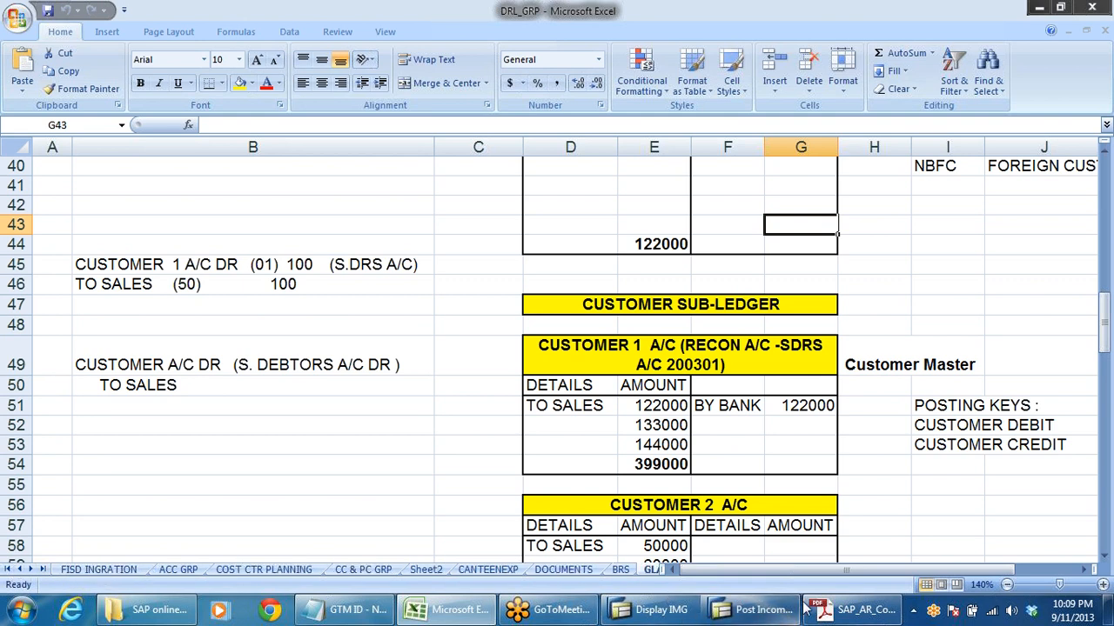
click(846, 611)
scroll(523, 481, down, 5)
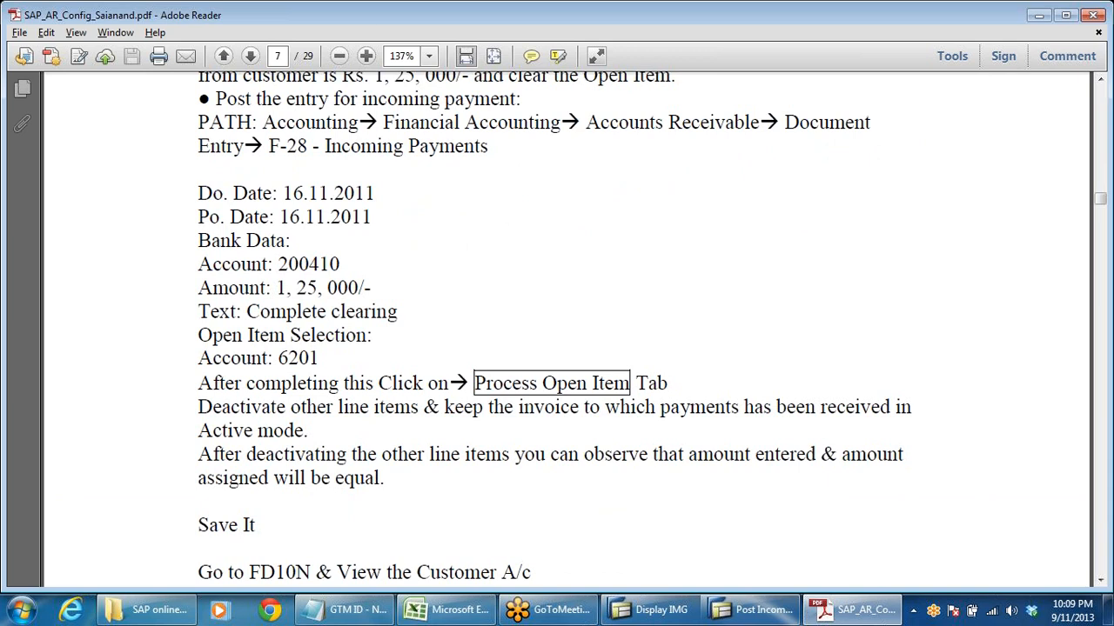
scroll(523, 481, up, 9)
scroll(522, 481, up, 4)
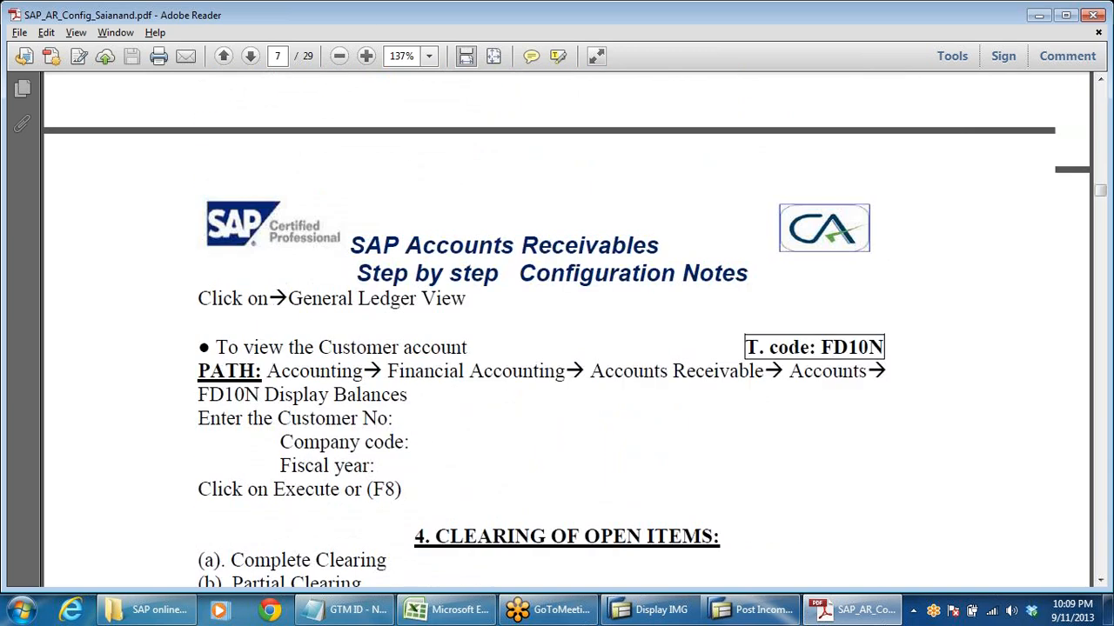
scroll(547, 423, up, 3)
scroll(538, 420, up, 15)
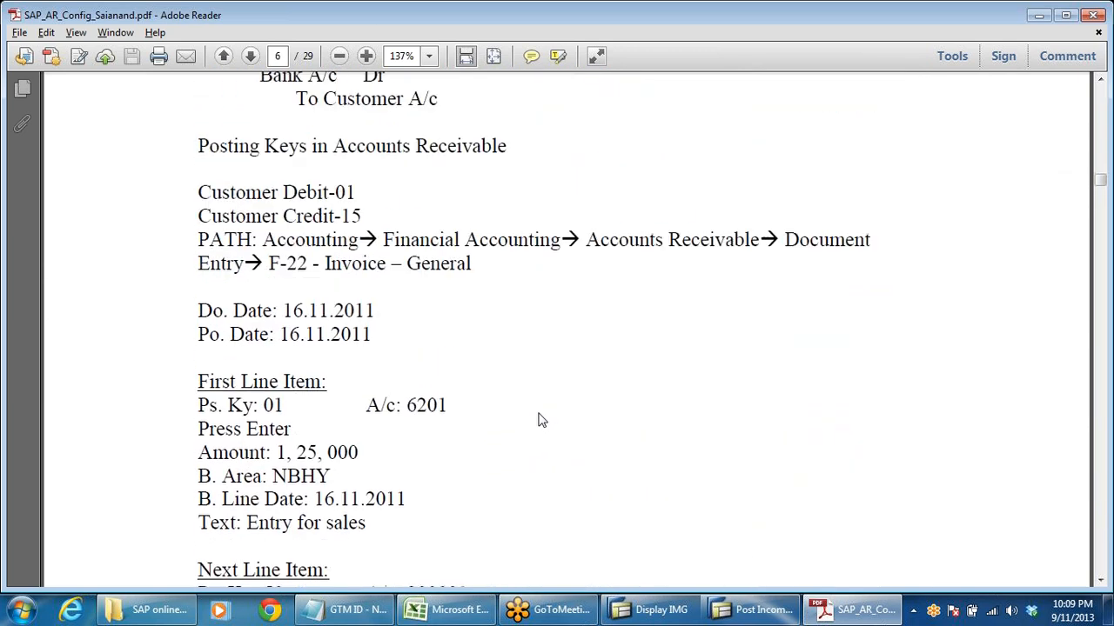
scroll(538, 420, up, 20)
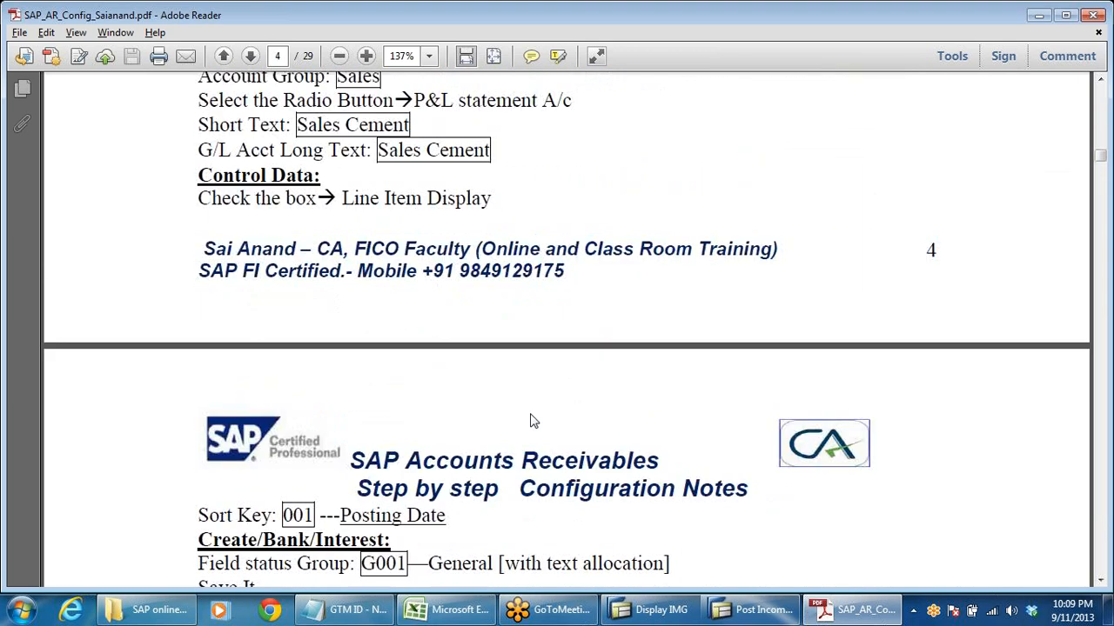
scroll(541, 428, up, 20)
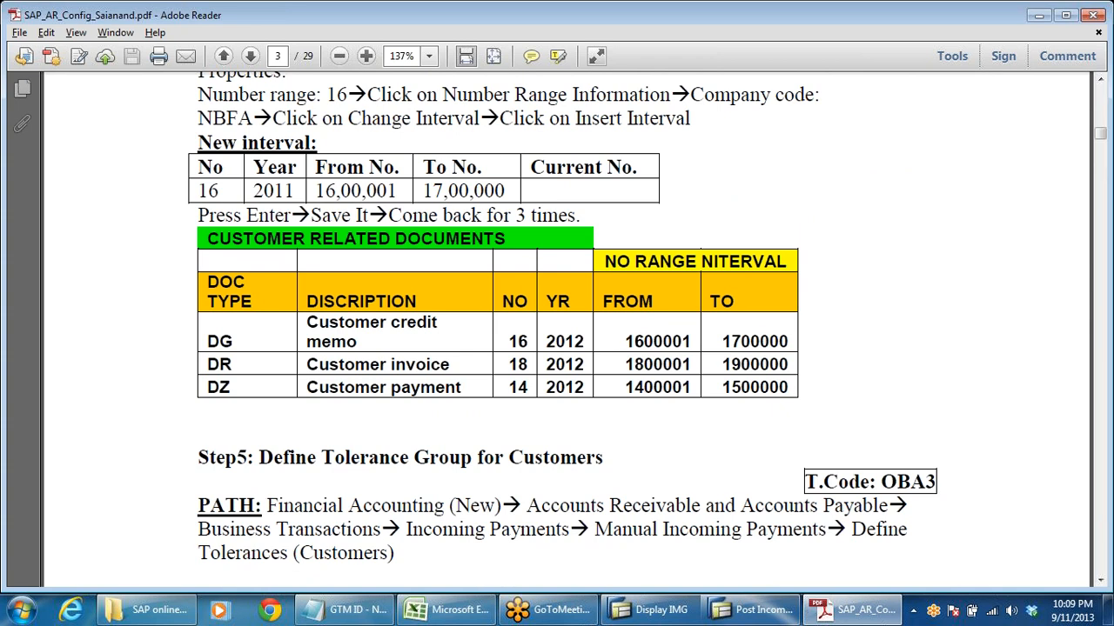
drag(508, 387, 527, 388)
key(alt+Tab)
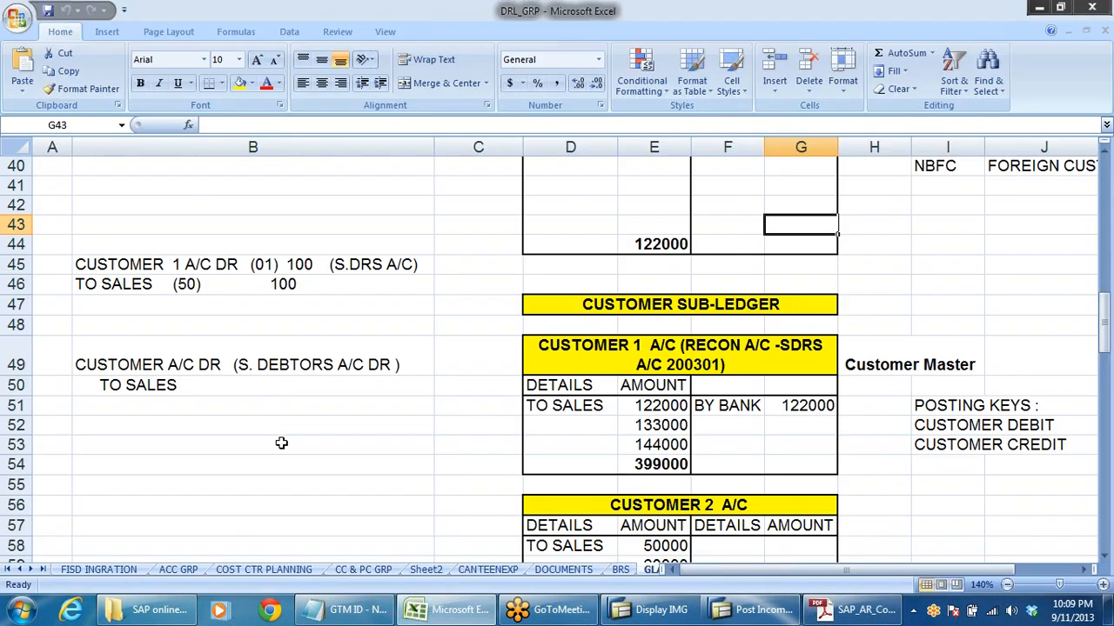
key(alt+Tab)
key(alt+Tab)
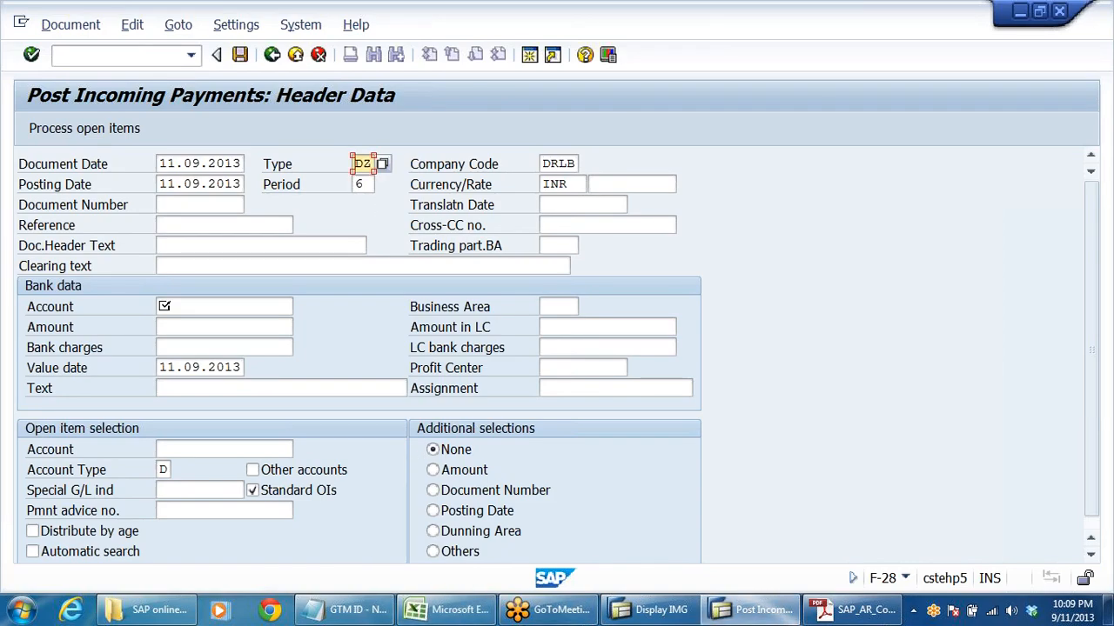
- Check the DZ Customer payment entry among the possible document types and return to the header data
click(383, 165)
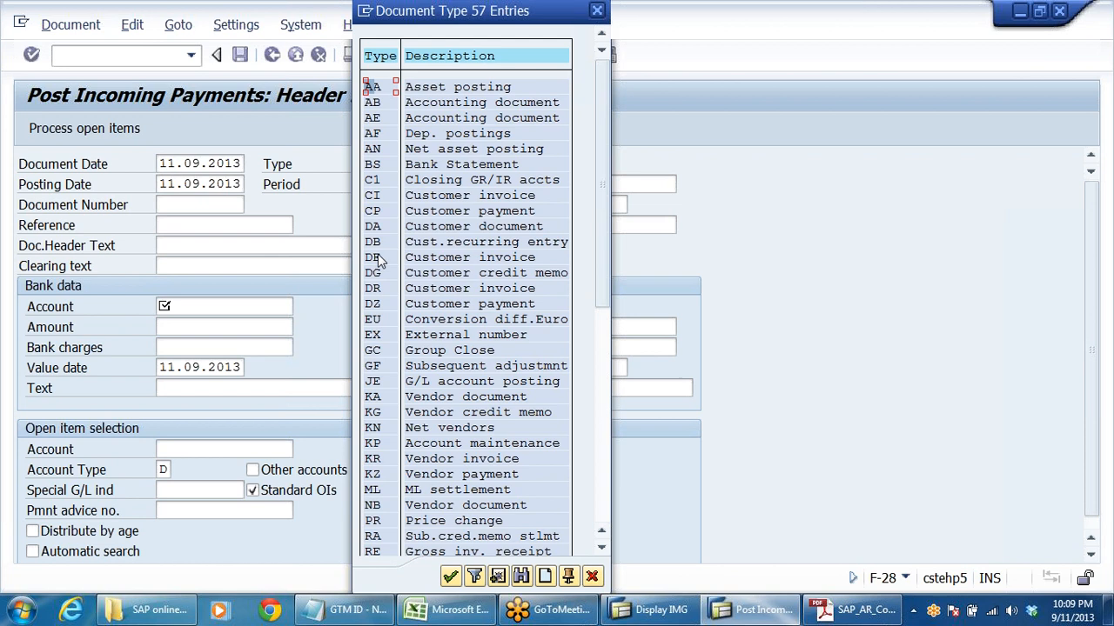
click(380, 304)
click(525, 306)
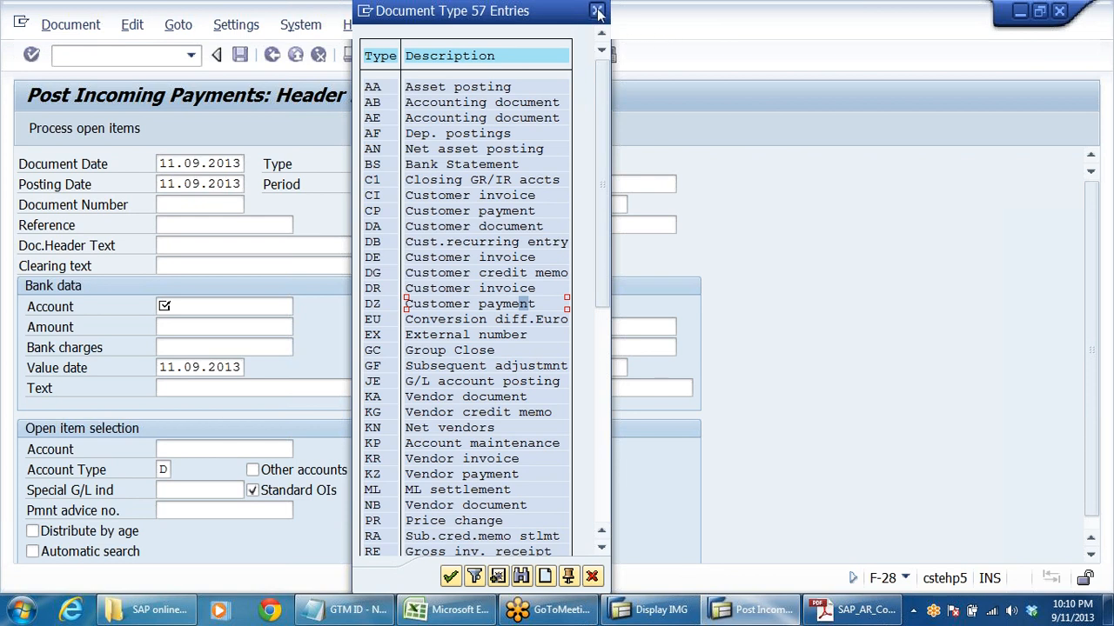
key(Return)
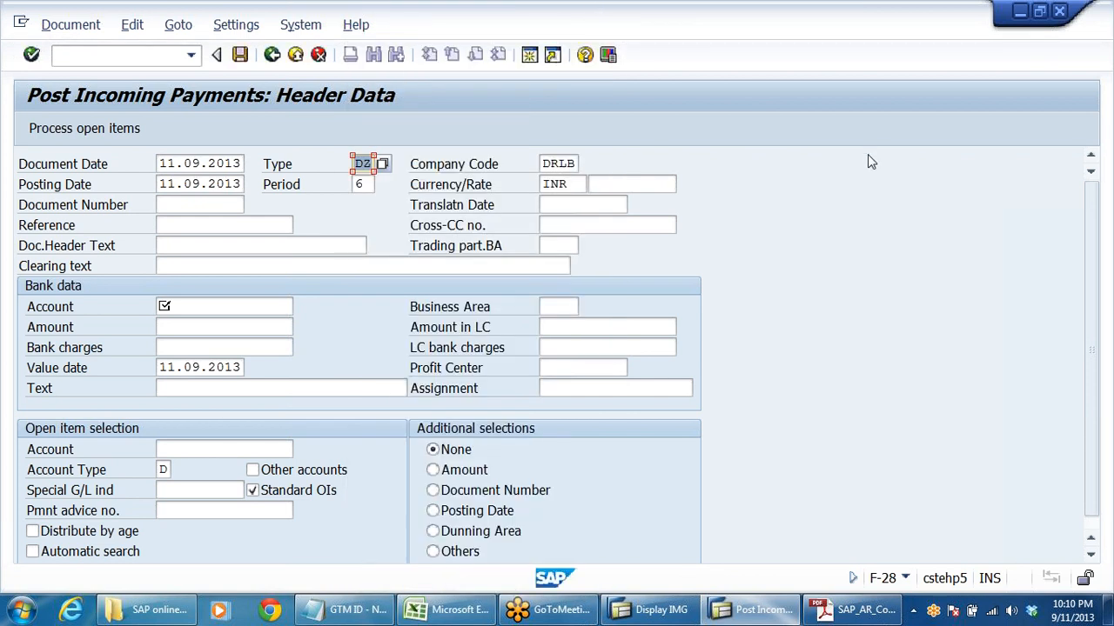
click(1106, 40)
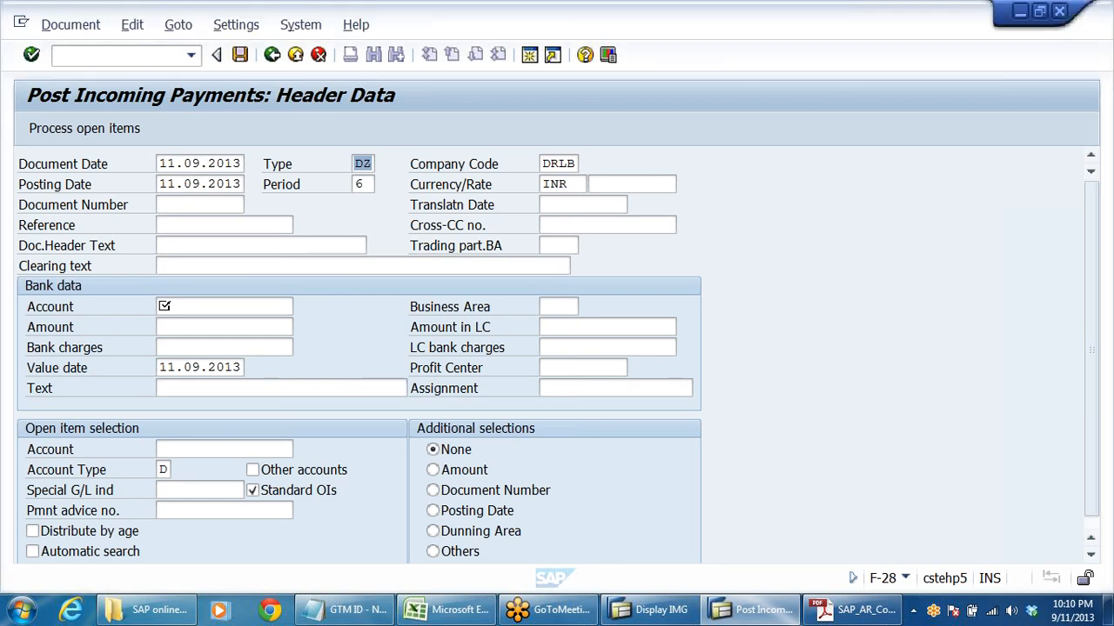
- Set the document header text to CHQ NO 123456 and the clearing text to FULL PAYMENT RECEIVED FM CUSTOMER
click(564, 185)
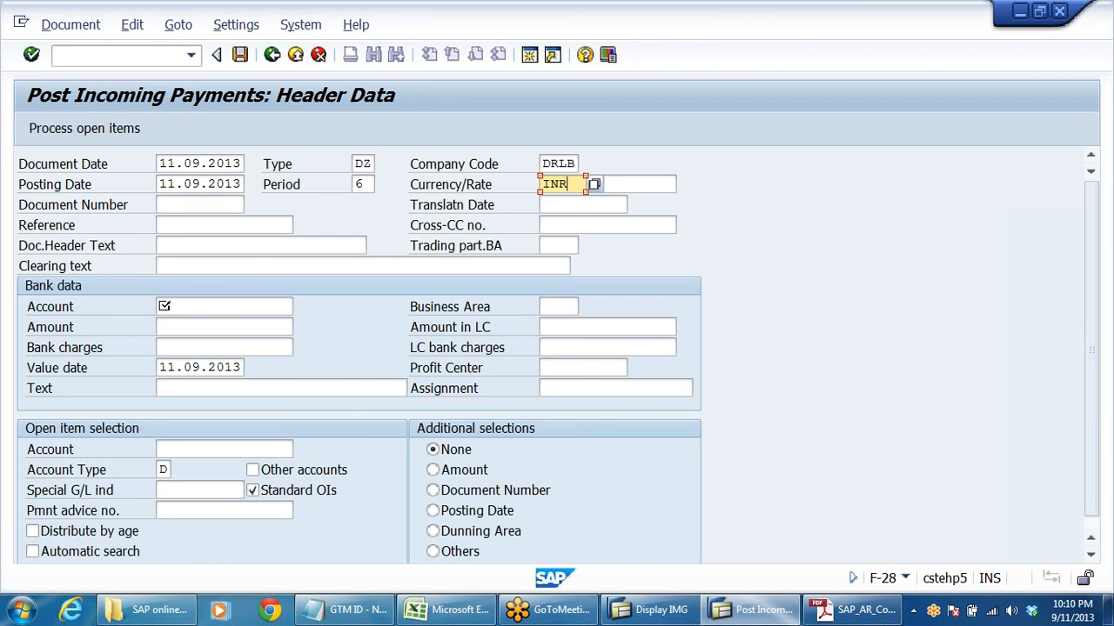
click(209, 225)
click(199, 246)
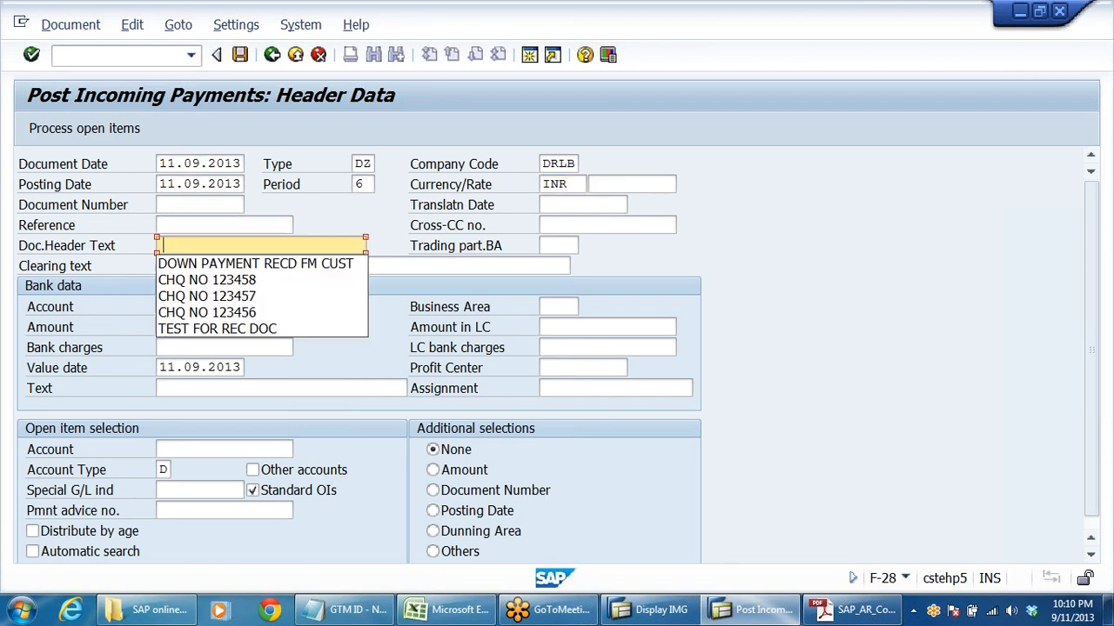
click(207, 312)
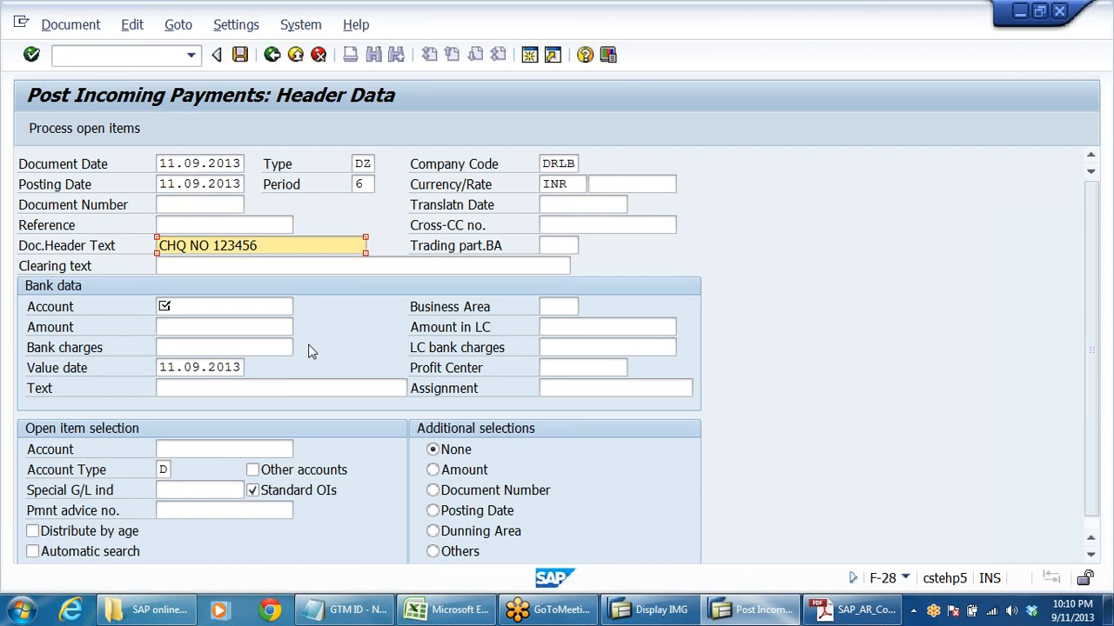
key(Tab)
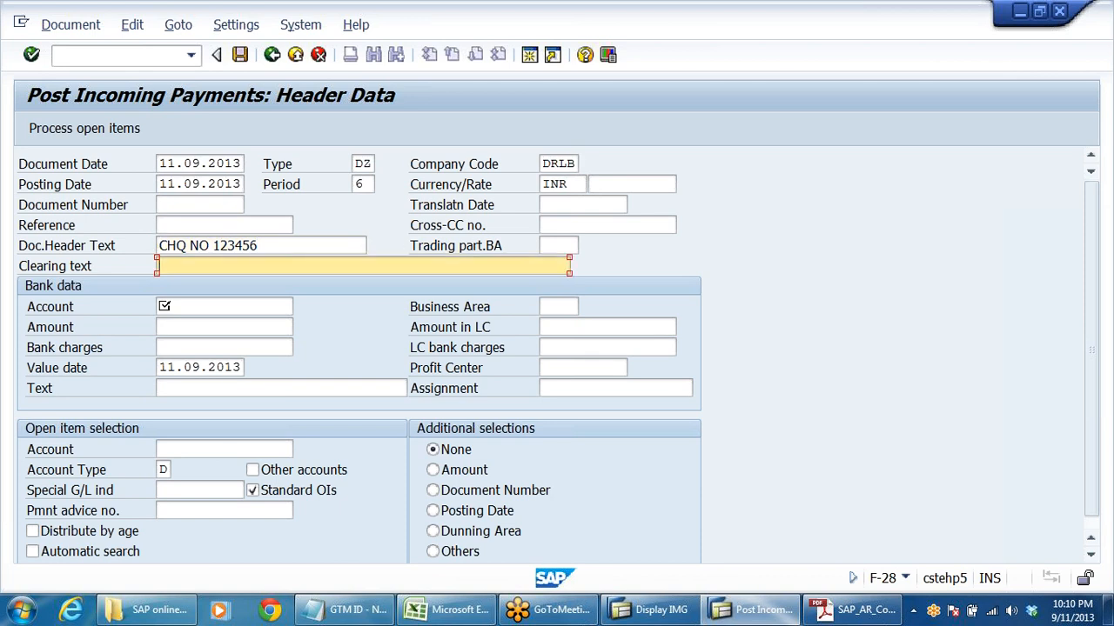
text(c)
key(BackSpace)
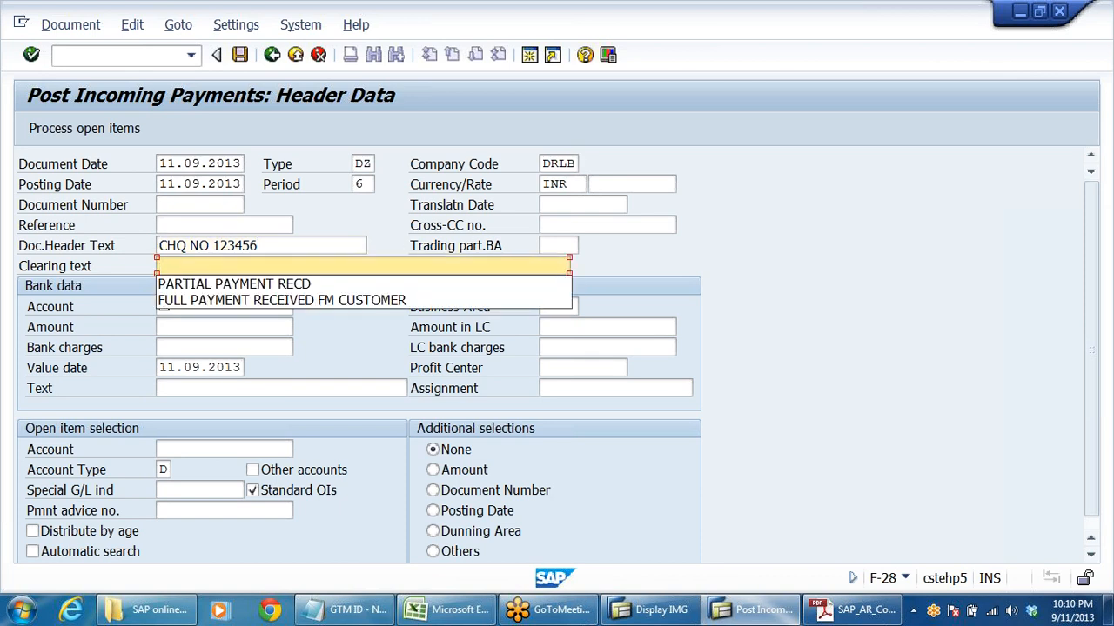
click(385, 301)
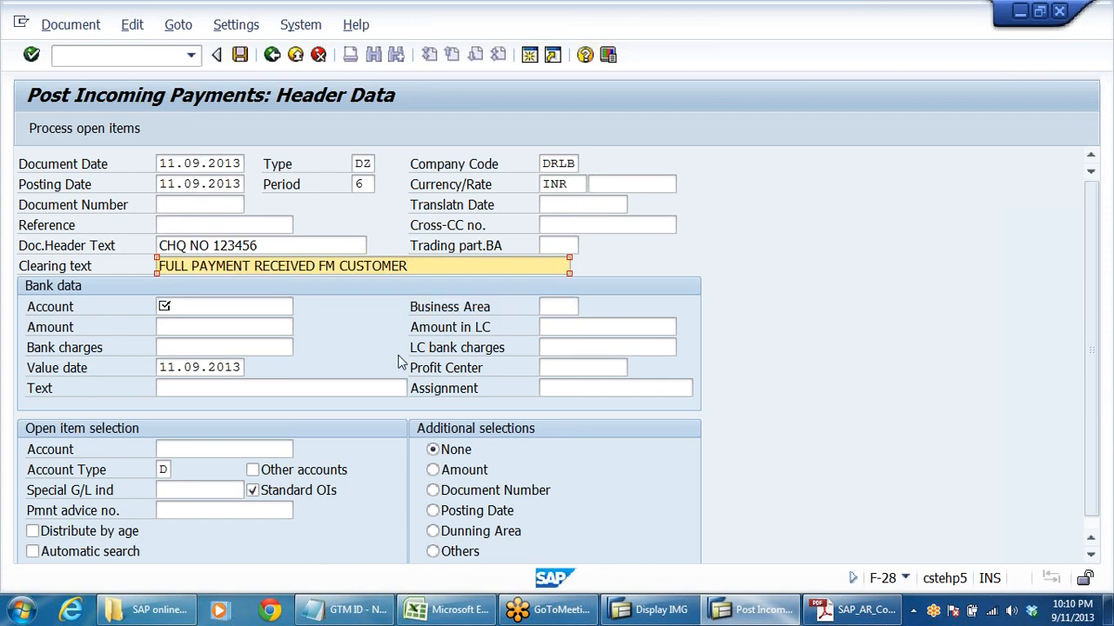
click(557, 164)
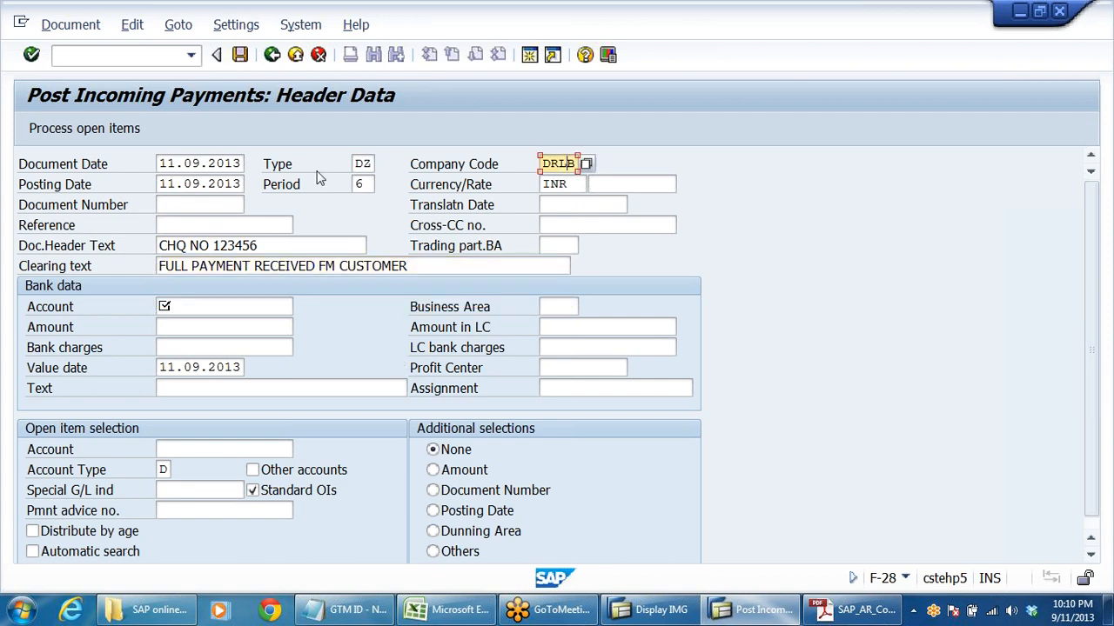
click(362, 164)
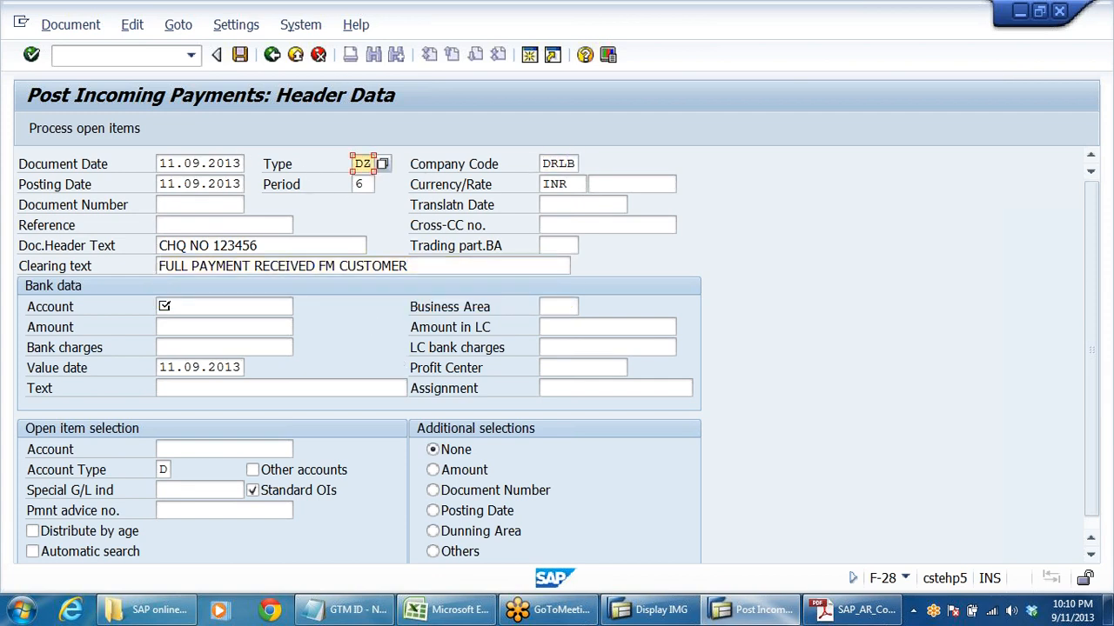
click(362, 185)
click(545, 185)
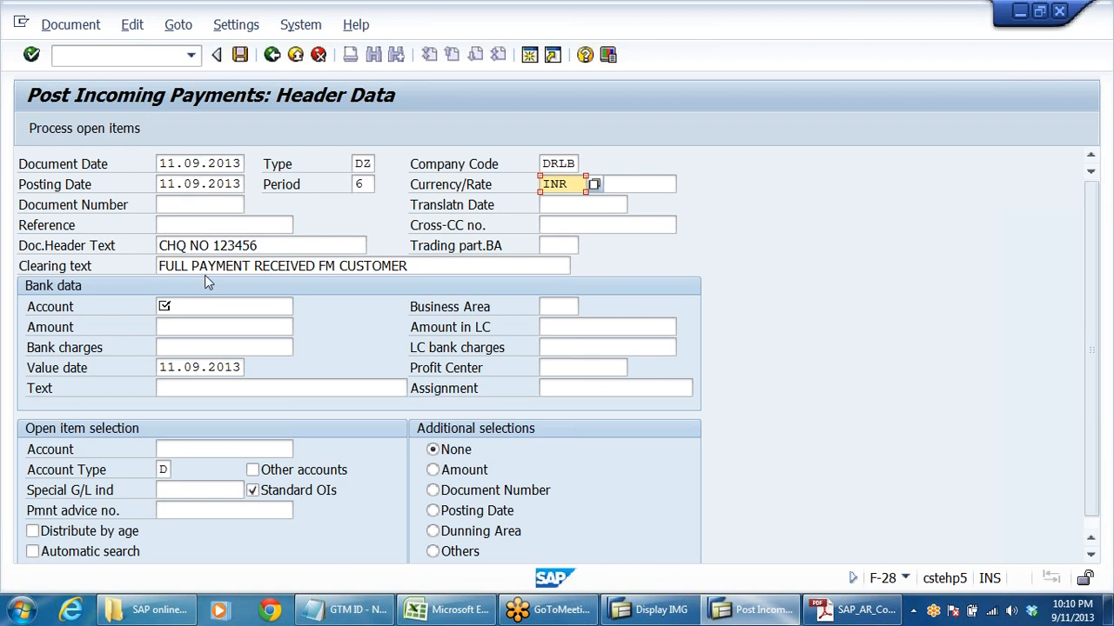
click(85, 253)
double_click(209, 246)
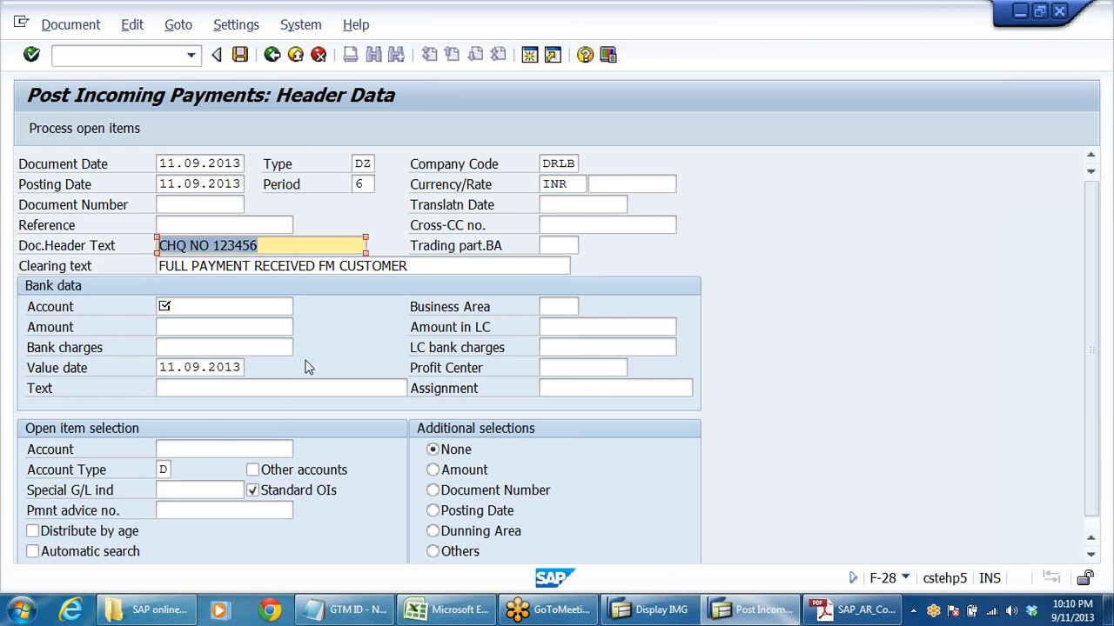
- Enter the bank G/L account number and an amount of 122000 in the payment's bank data
click(87, 305)
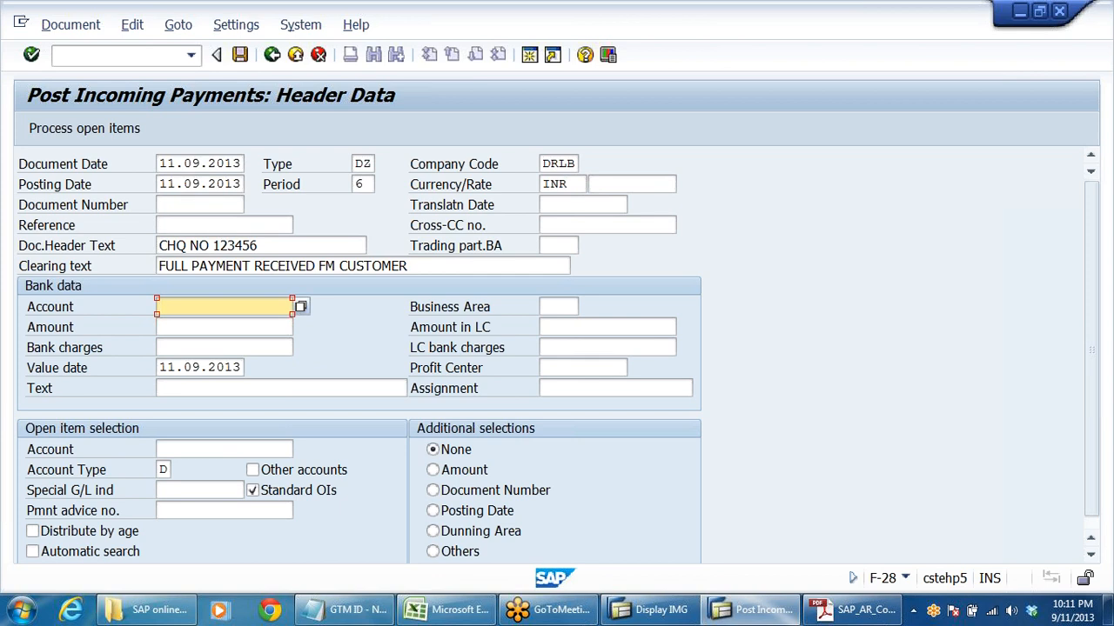
text(122)
key(BackSpace)
key(BackSpace)
key(BackSpace)
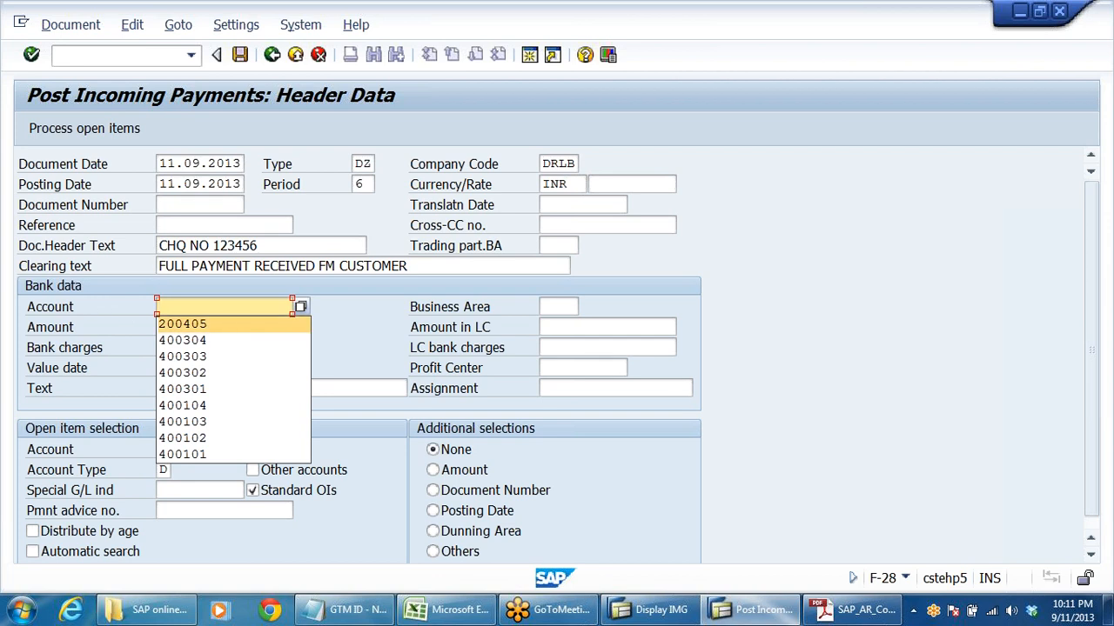
click(208, 326)
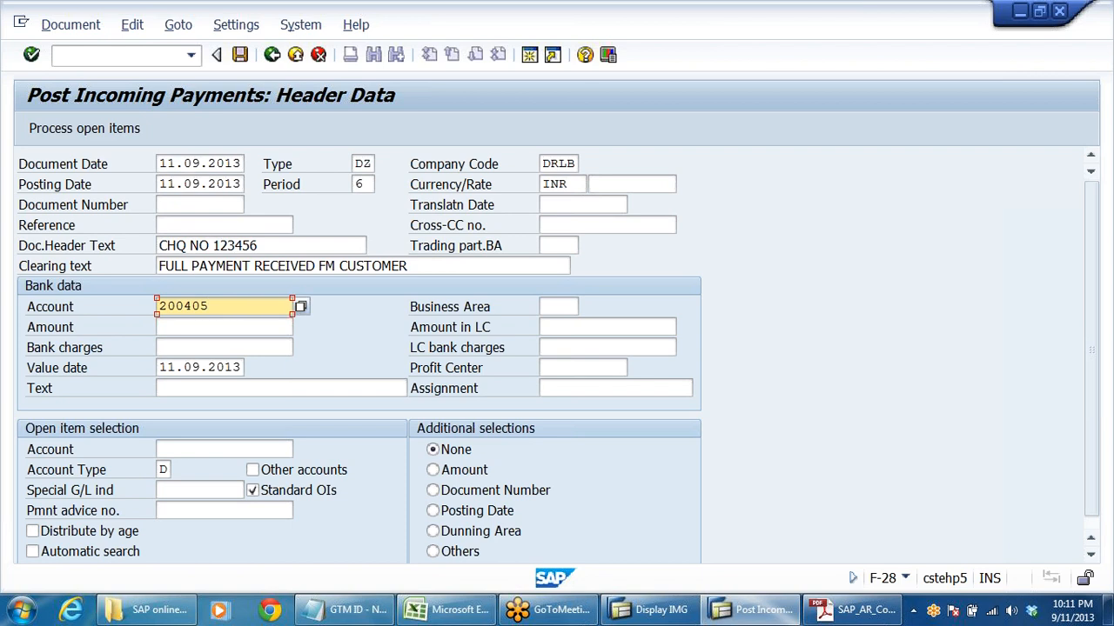
key(Tab)
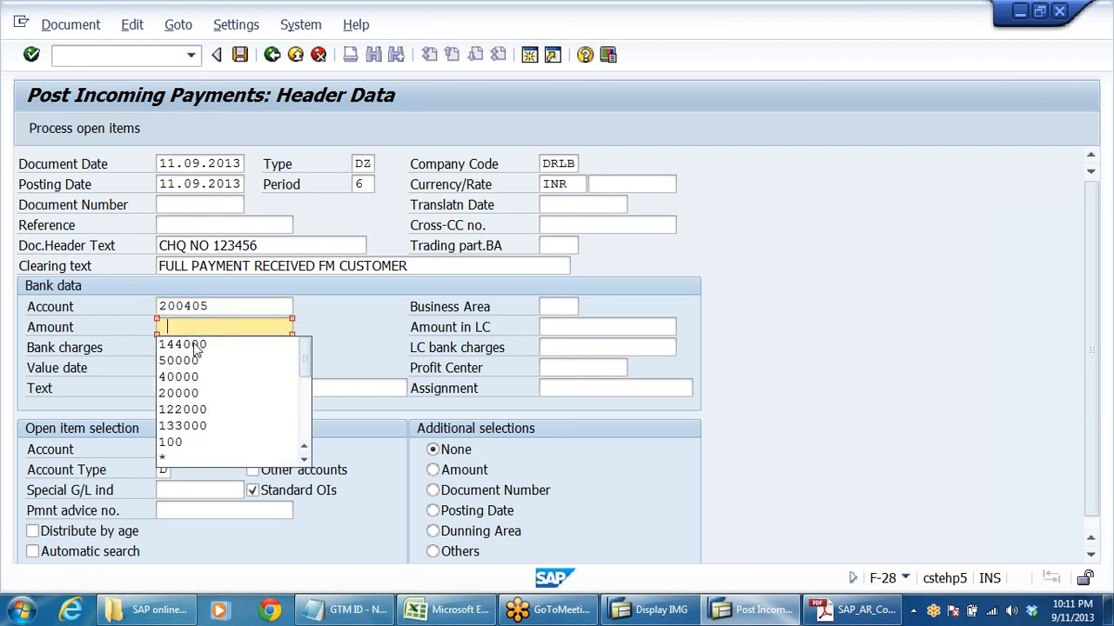
click(196, 410)
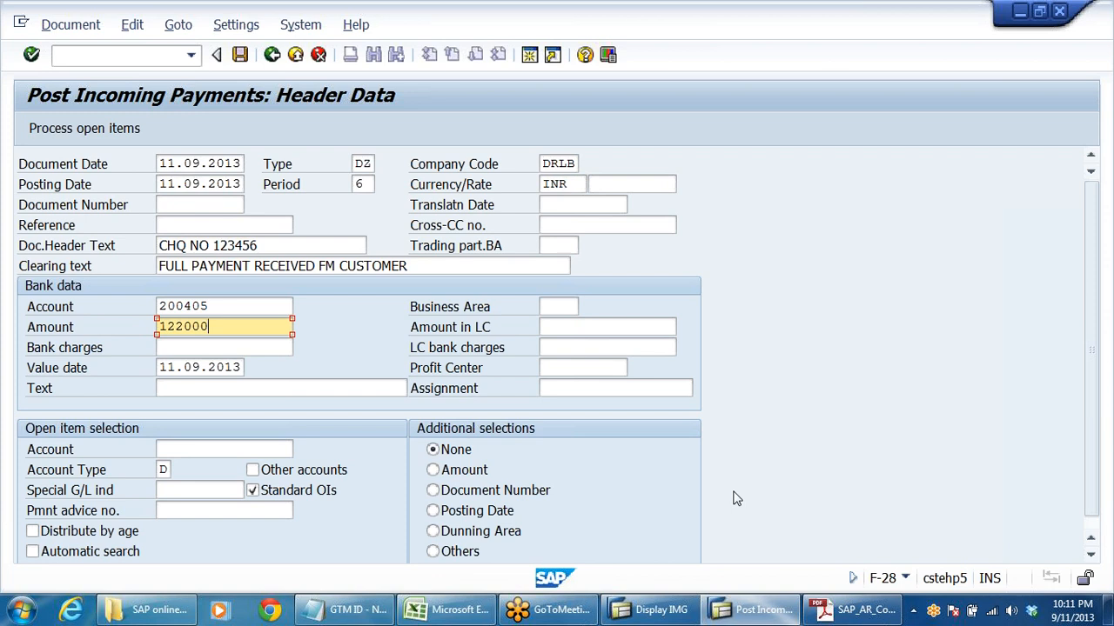
- Enter "complete clg" as the item text in the bank data
click(222, 388)
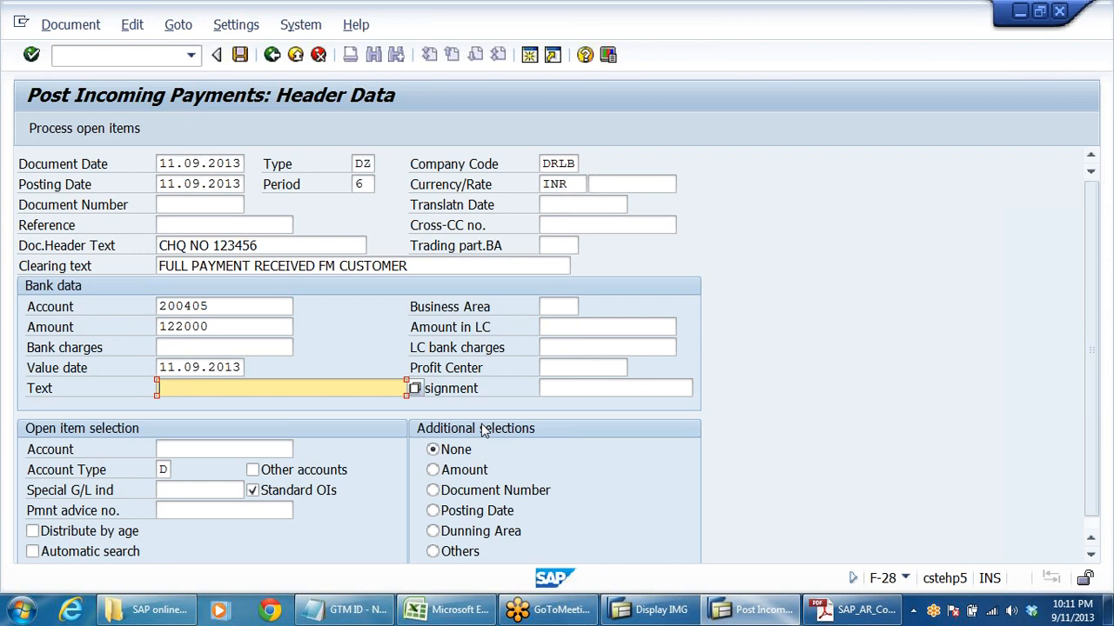
text(complete clg)
key(Caps_Lock)
key(Tab)
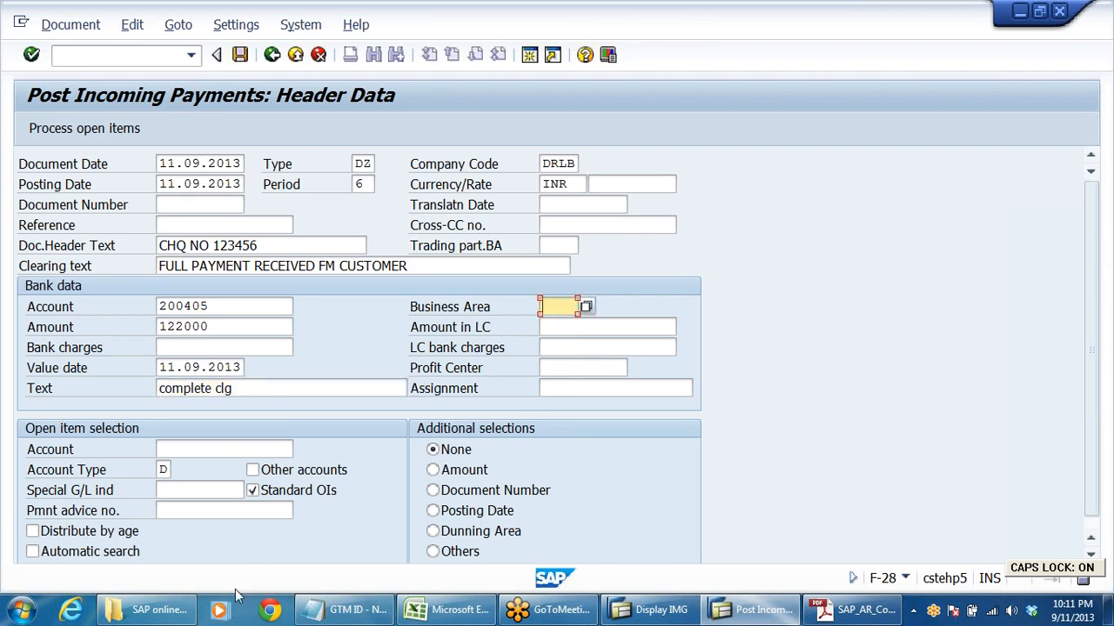
- Select the Sun Pharma Dealers customer of company code DRLB as the open item account and try to process its open items
scroll(170, 586, down, 1)
click(235, 437)
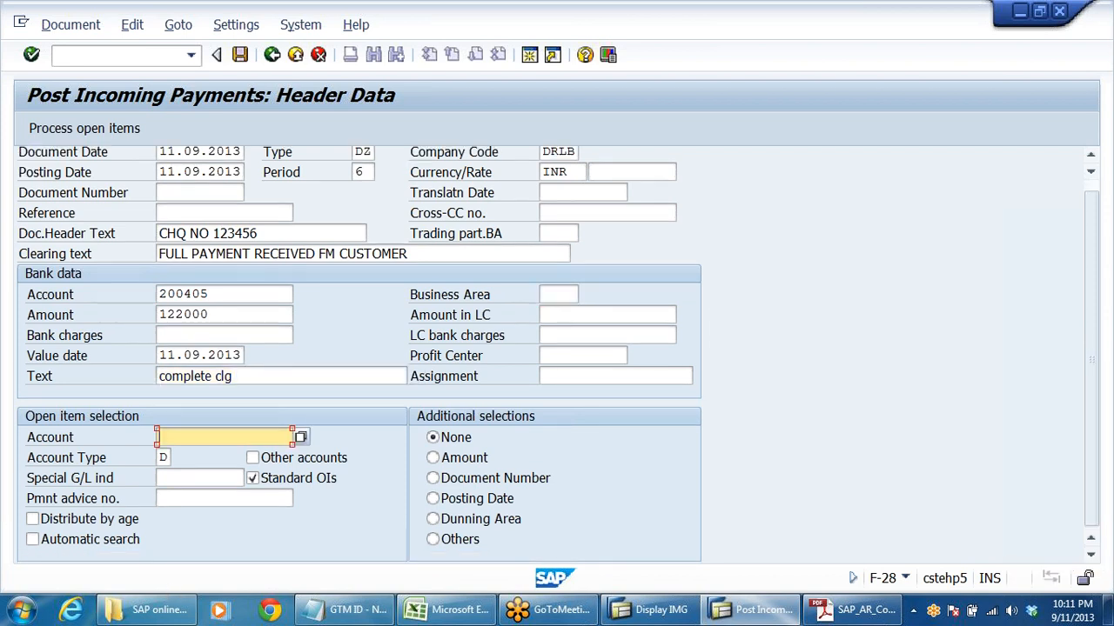
click(302, 438)
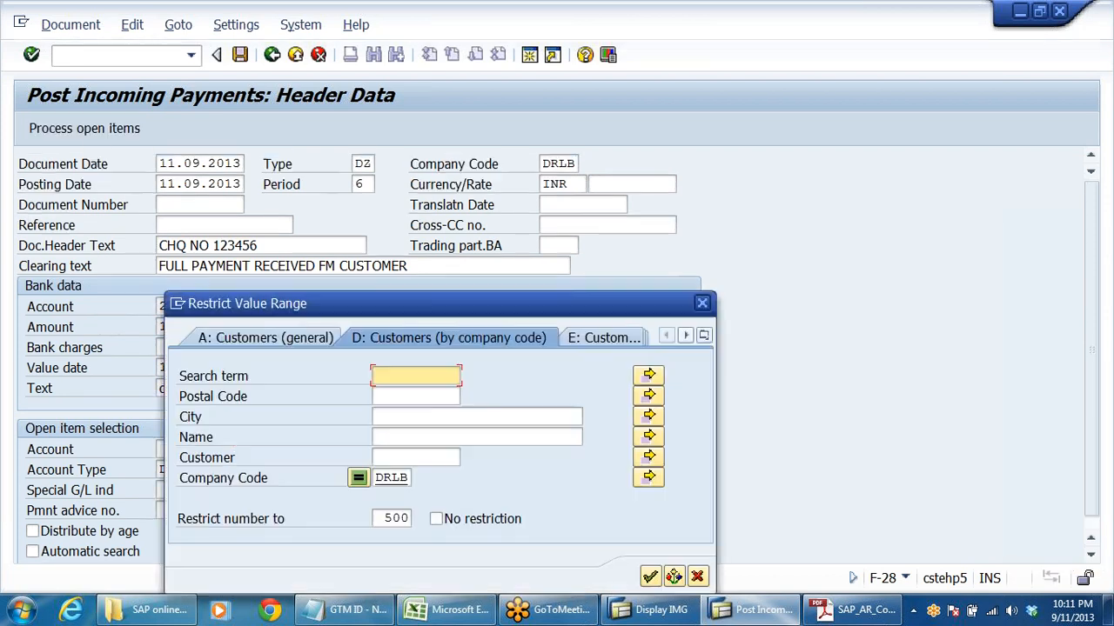
key(Return)
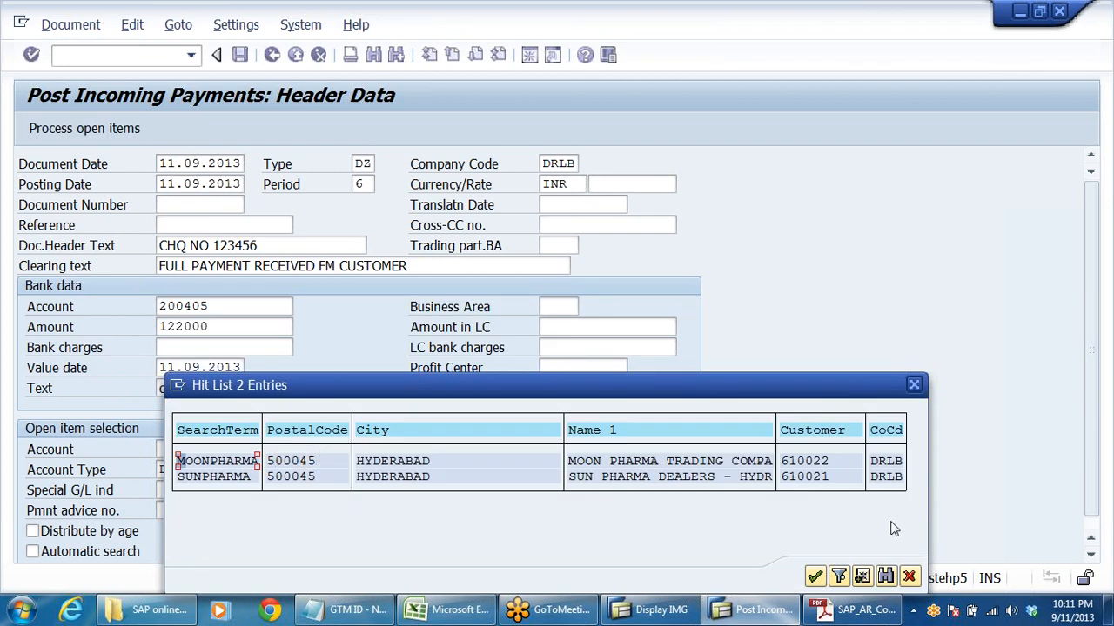
click(803, 477)
double_click(846, 478)
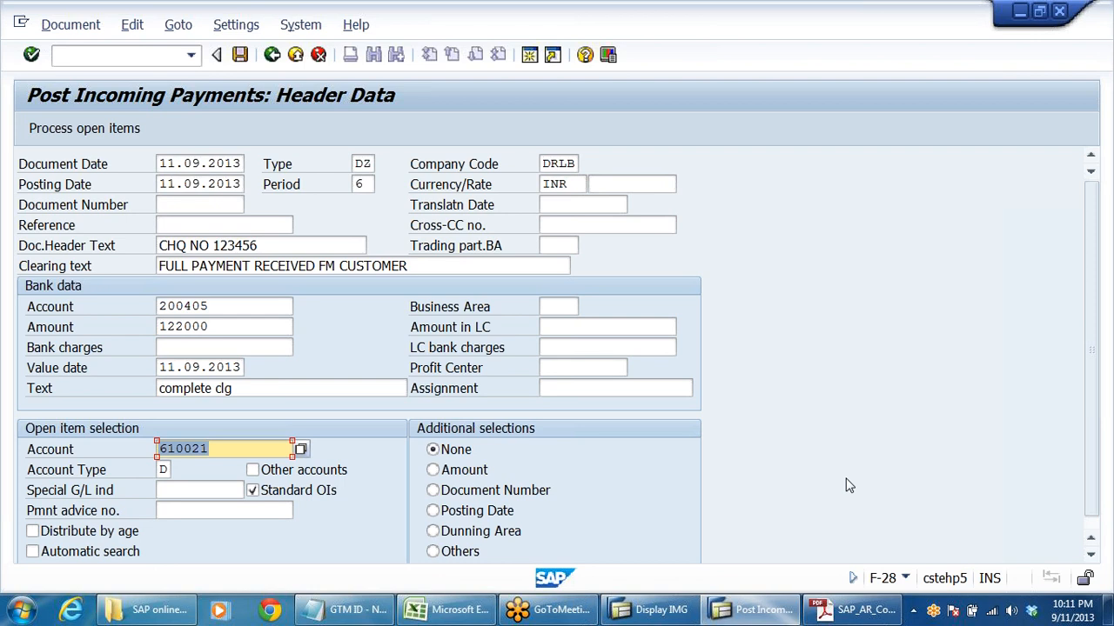
click(91, 131)
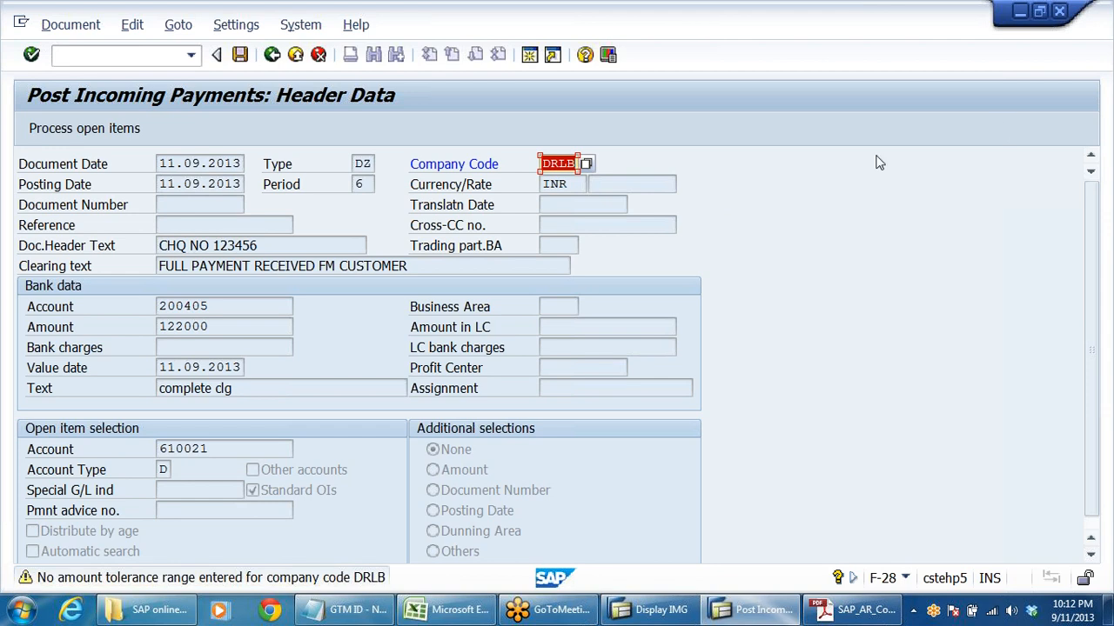
click(822, 613)
click(448, 611)
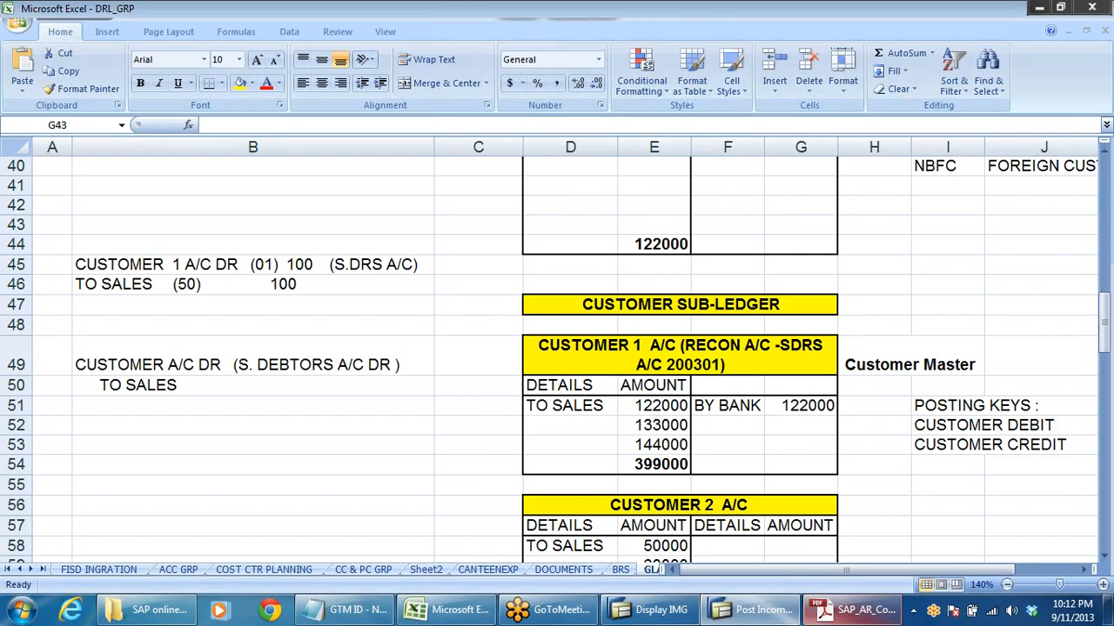
click(742, 614)
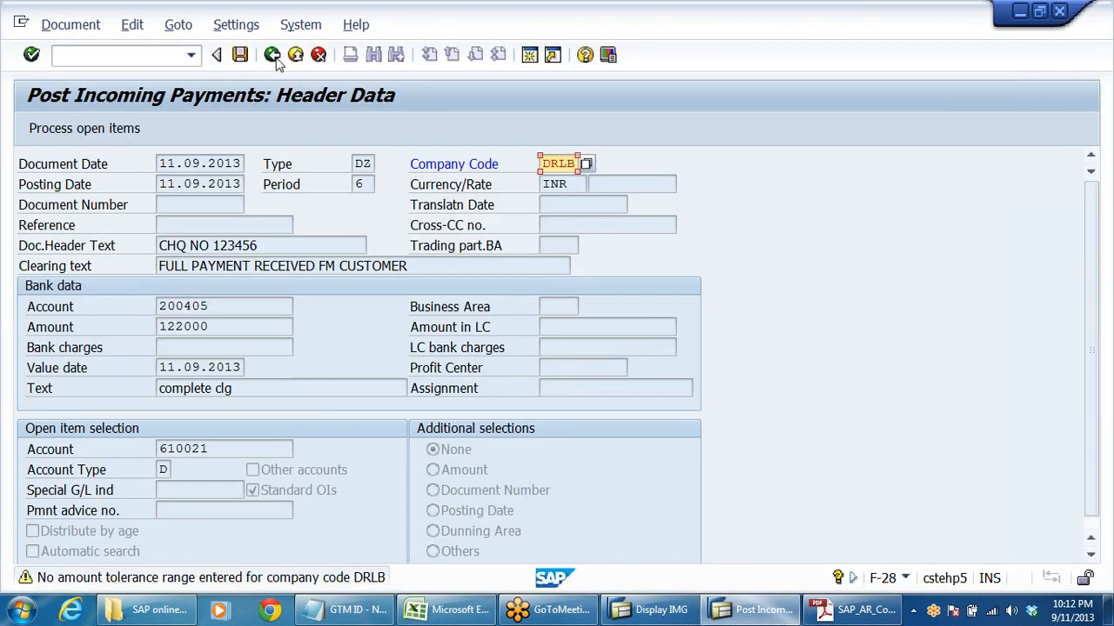
click(657, 614)
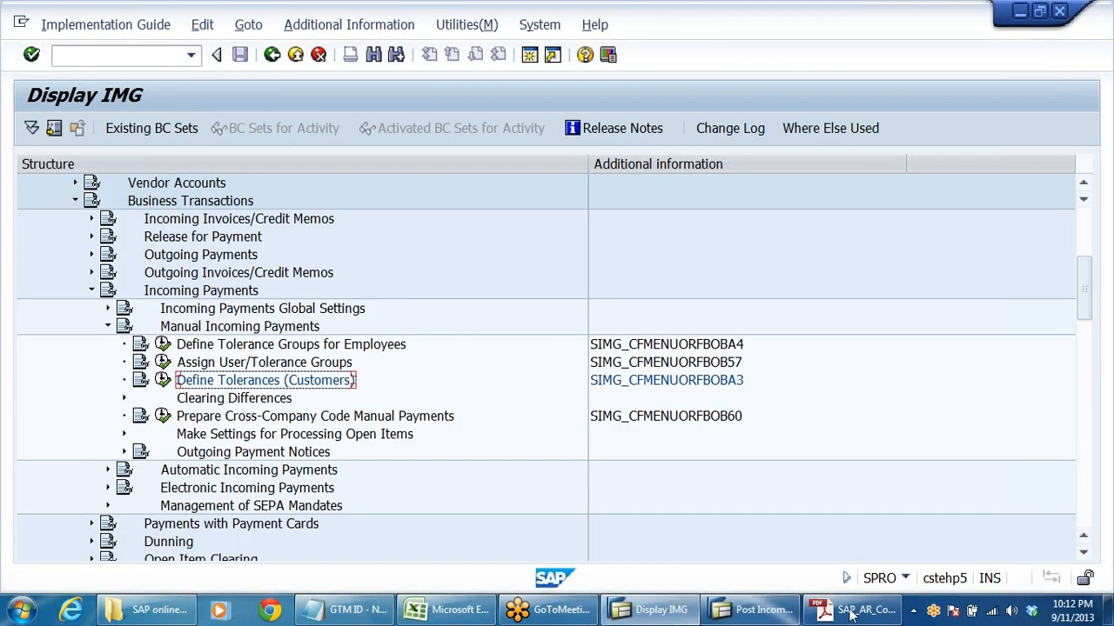
click(753, 613)
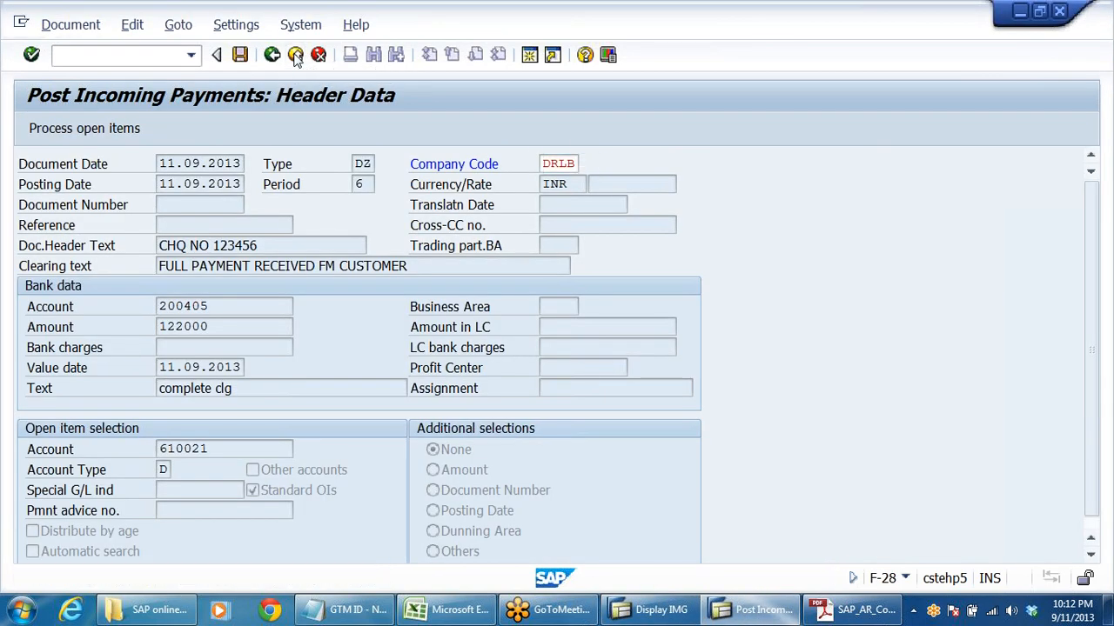
- Discard the unposted incoming payment entry and open the user tolerance group assignments with transaction OB57
click(296, 55)
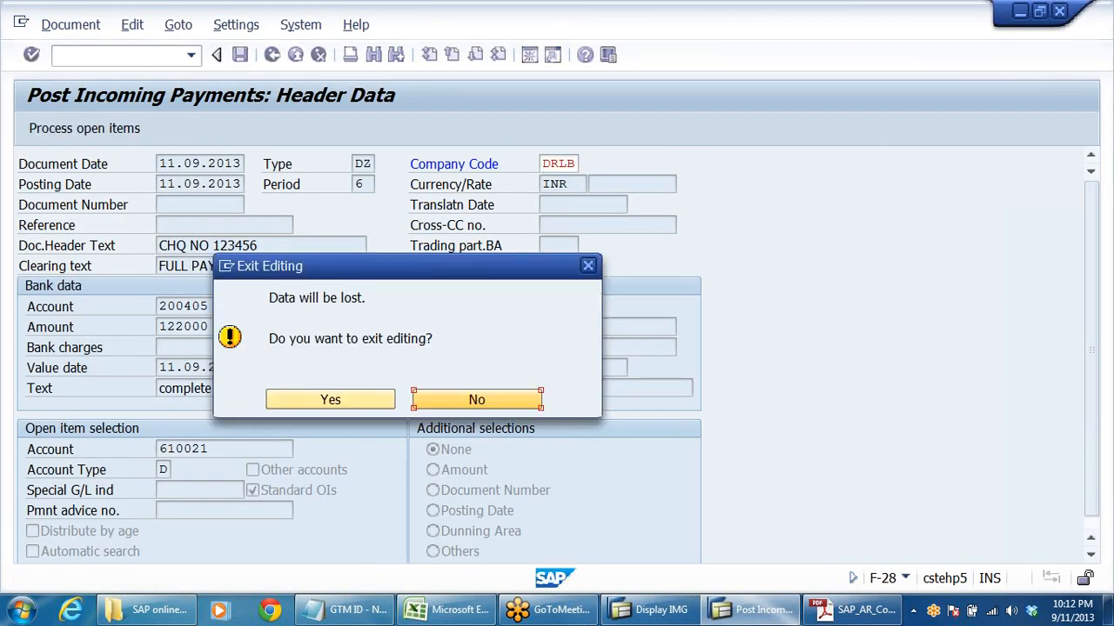
click(320, 399)
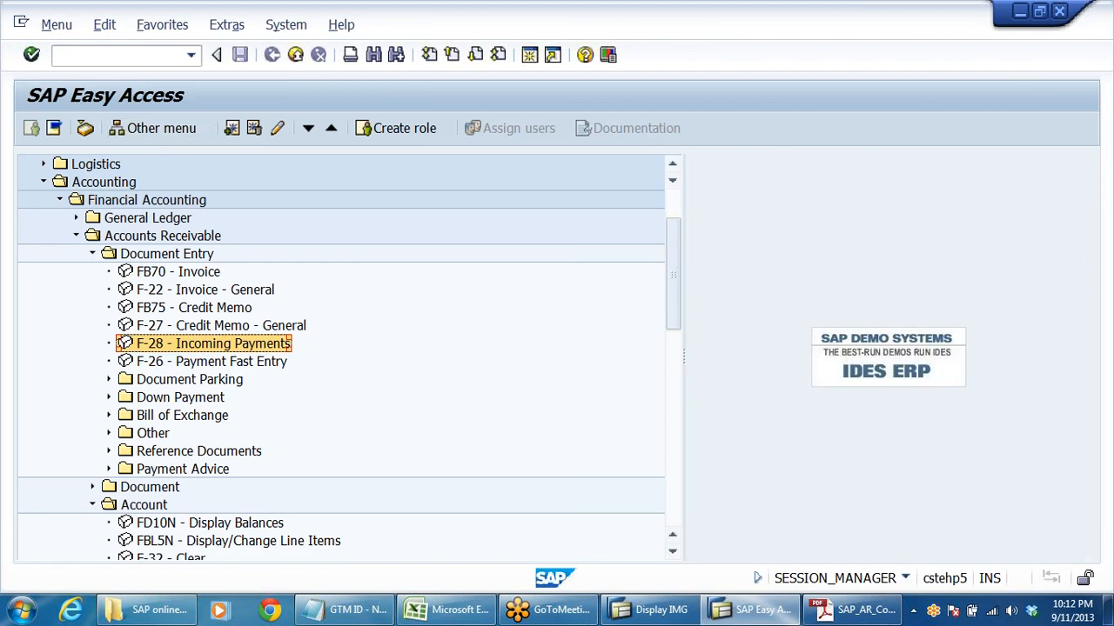
click(96, 56)
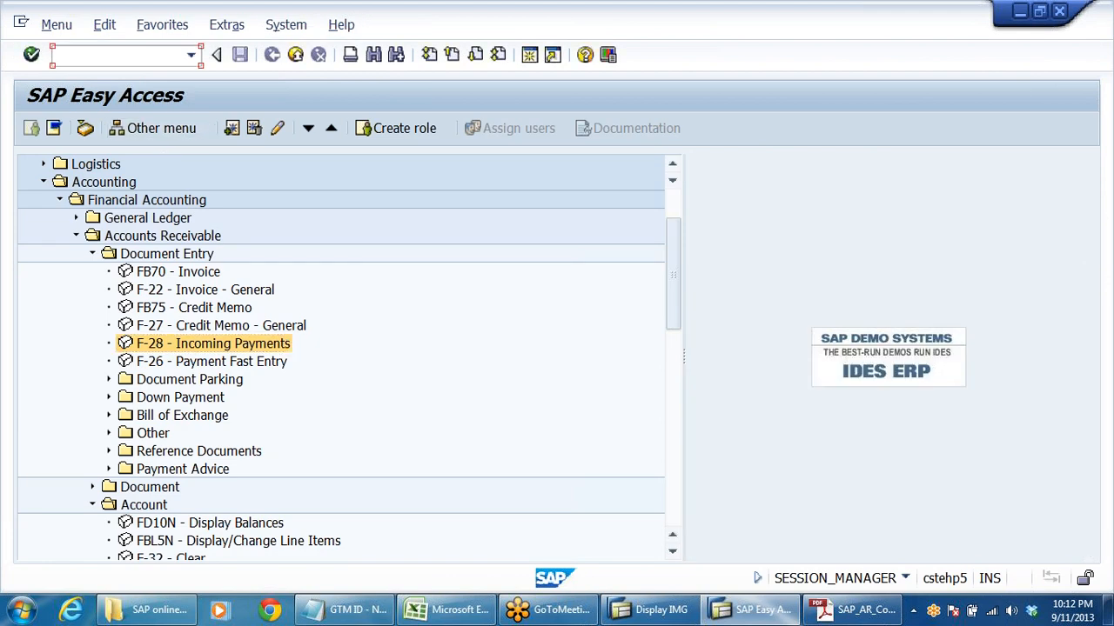
text(OB57)
key(Return)
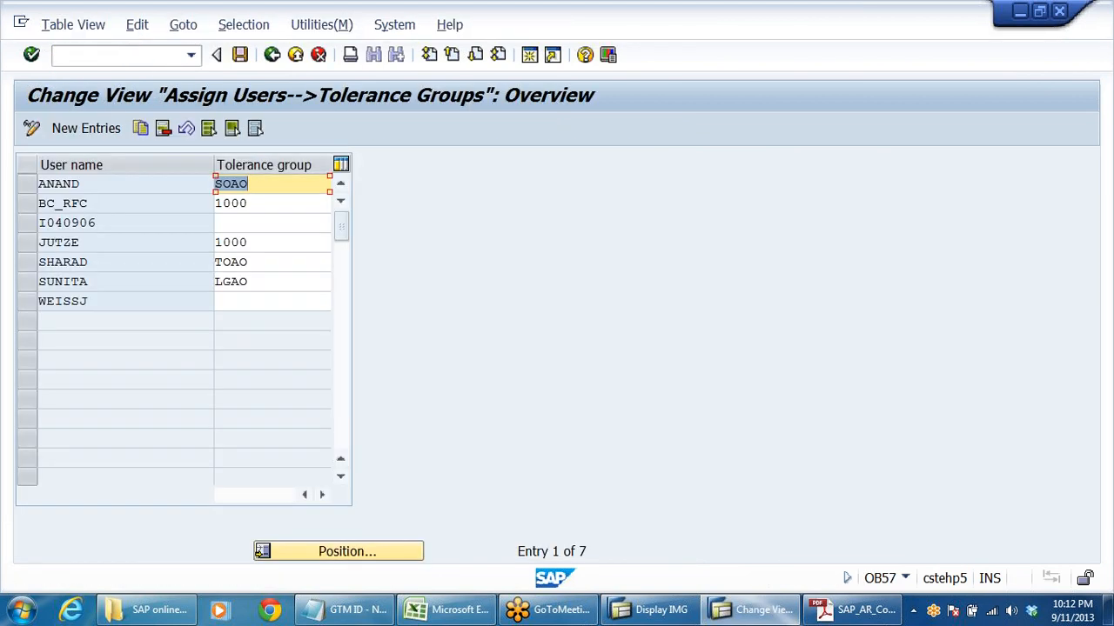
- Assign tolerance group DRAO to the first listed user and save it under the SONY AR SETTINGS customizing request
text(D)
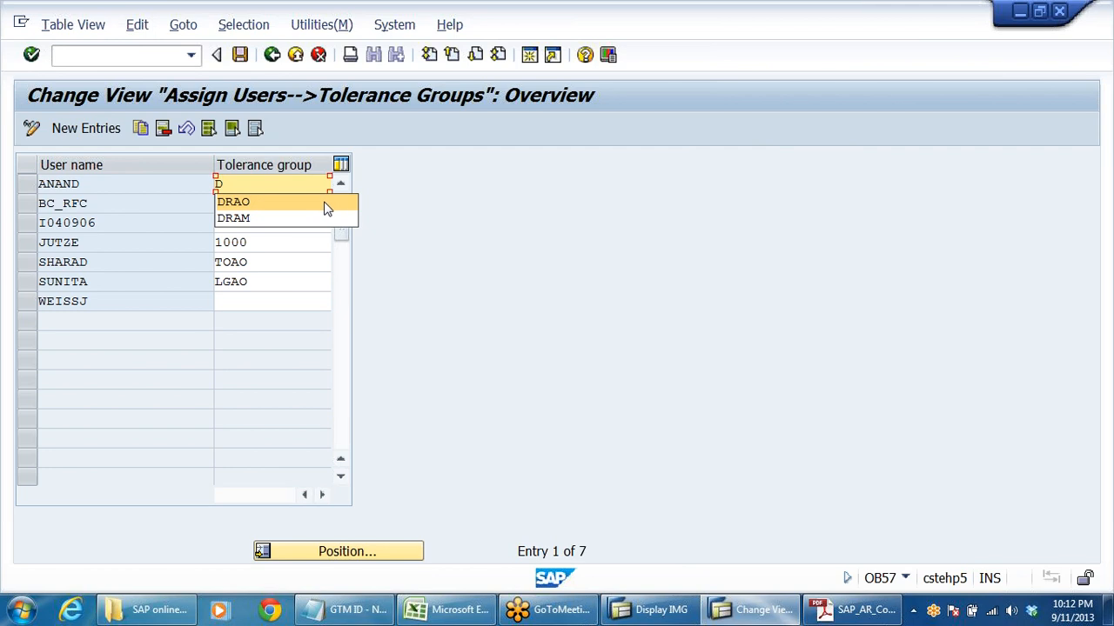
click(256, 208)
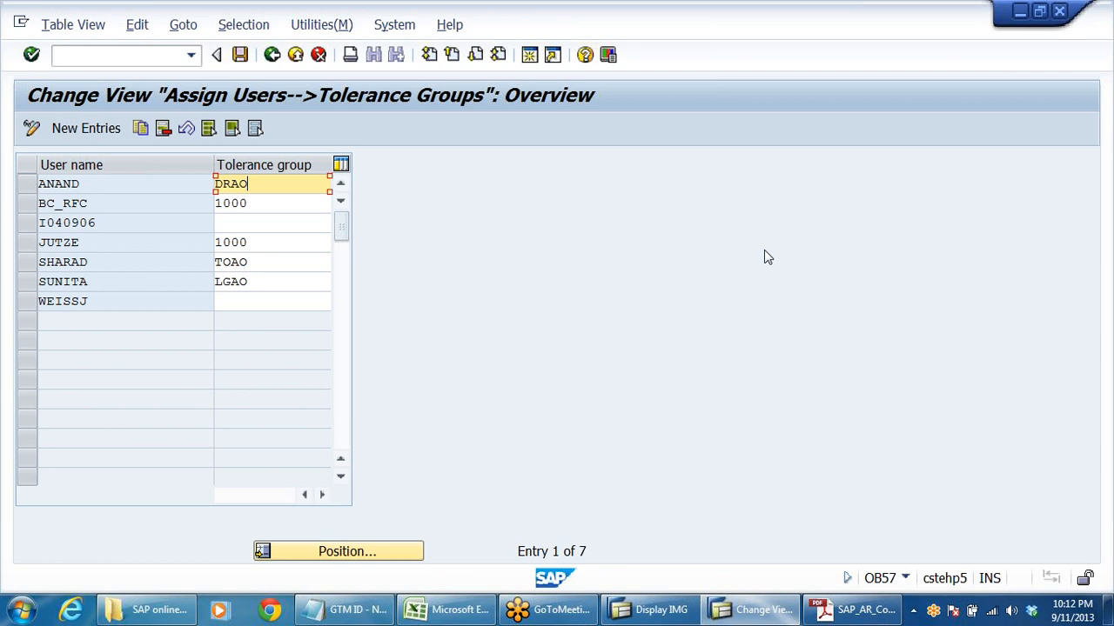
key(Return)
click(240, 56)
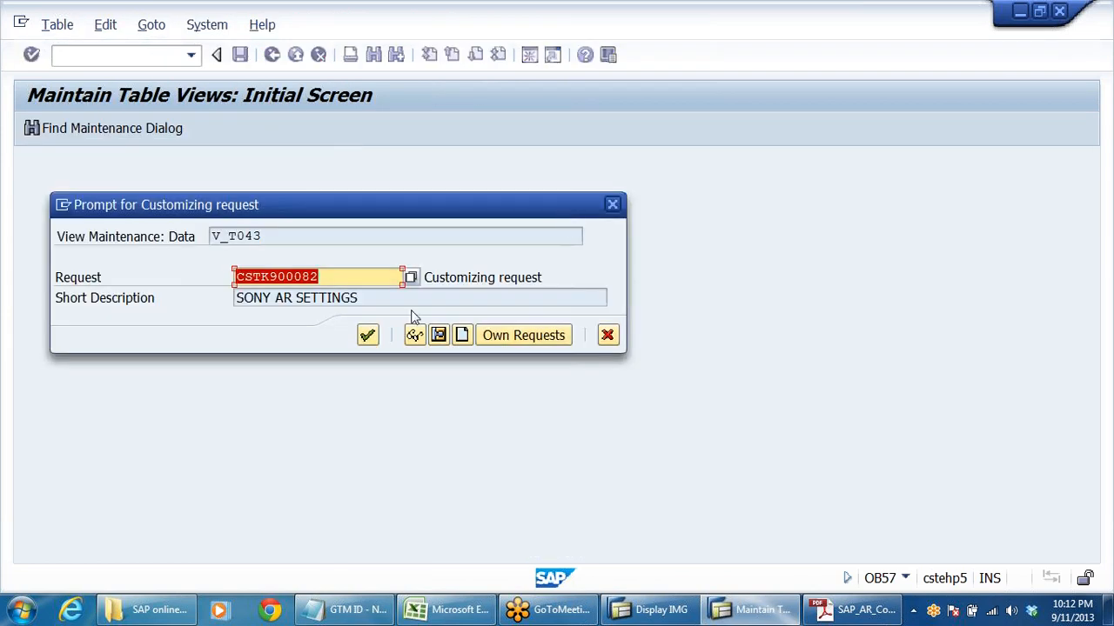
click(369, 336)
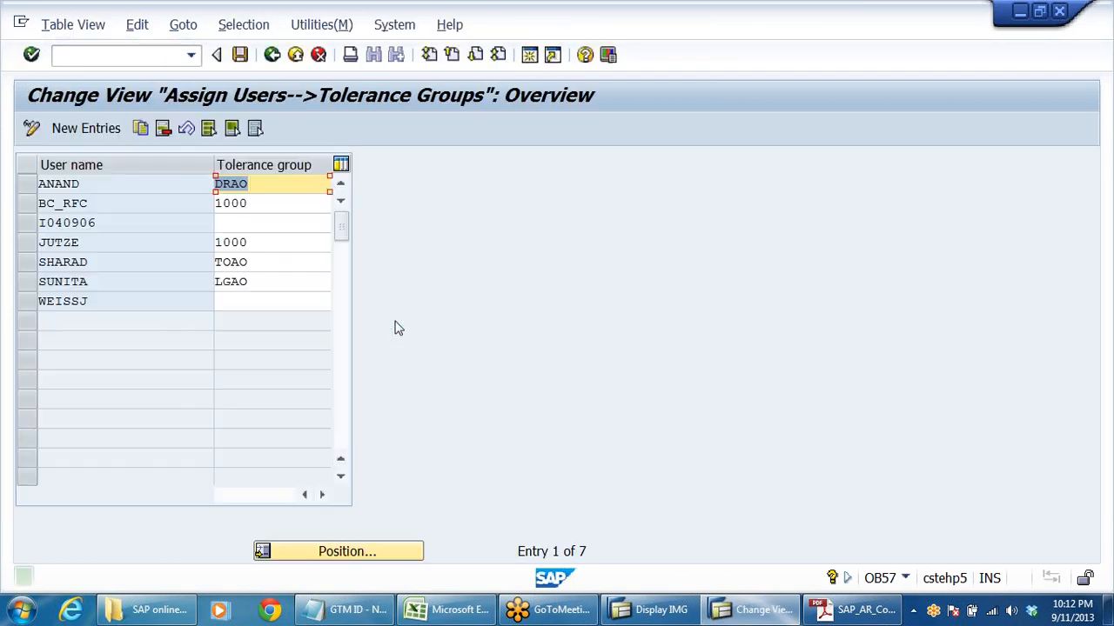
key(F3)
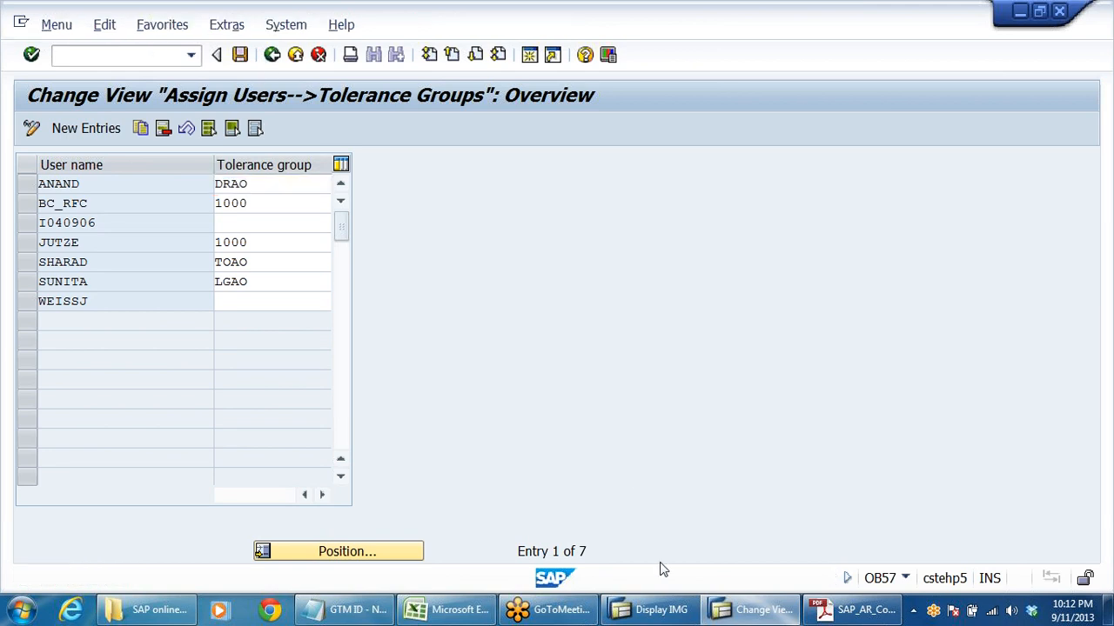
- Start a new F-28 incoming payment with header text CHQ NO 123456 and clearing text FULL PAYMENT RECEIVED FM CUSTOMER
double_click(172, 343)
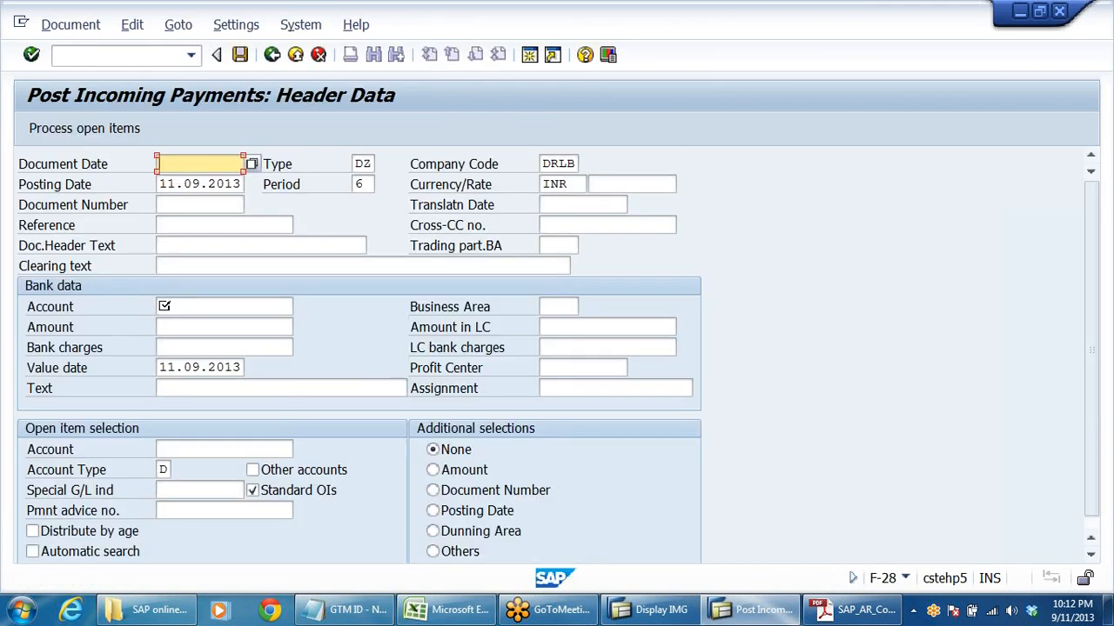
click(201, 165)
click(204, 181)
click(167, 225)
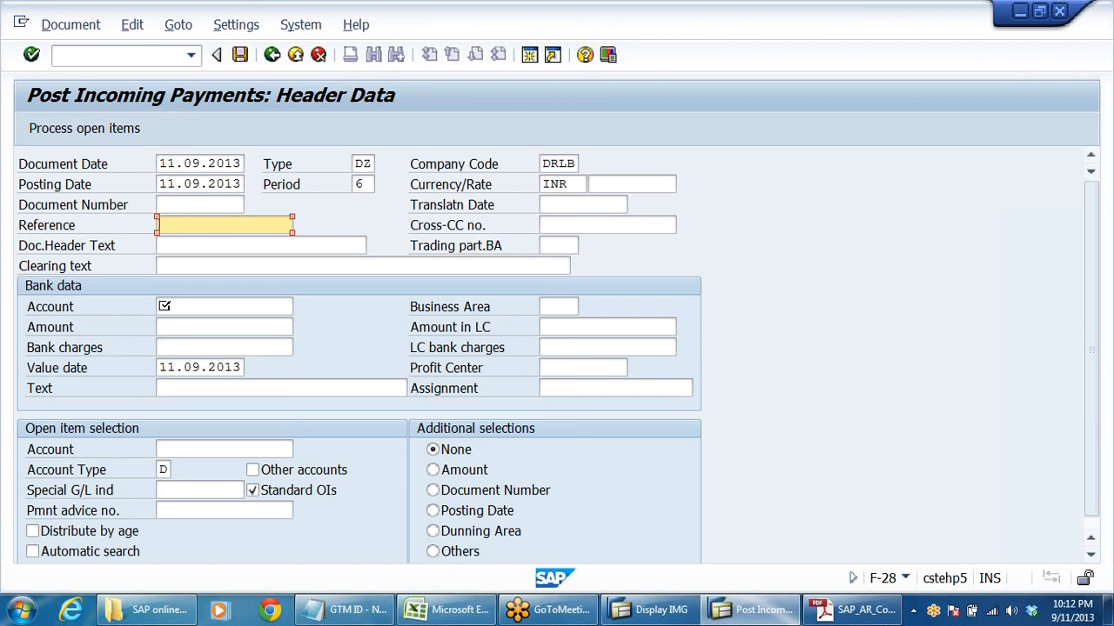
click(185, 246)
key(space)
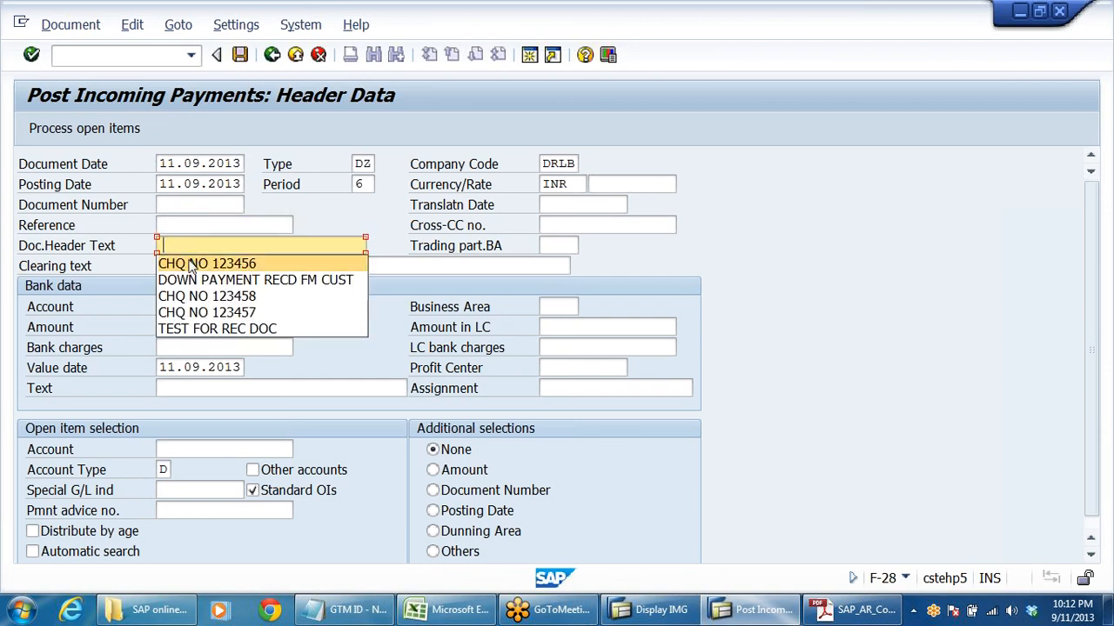
click(221, 265)
click(221, 265)
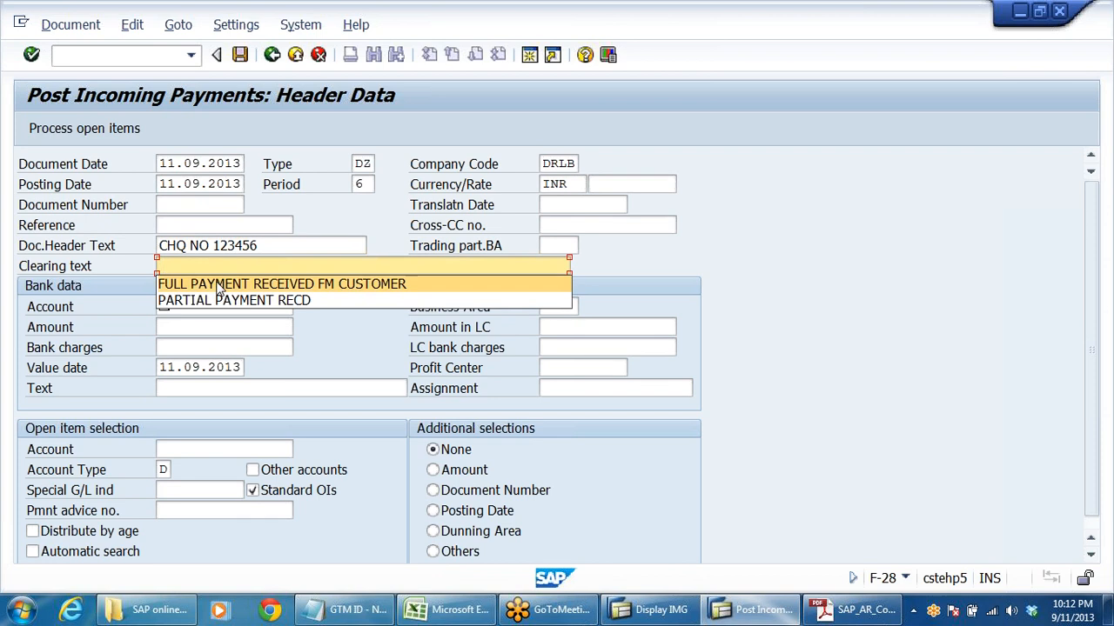
click(287, 283)
- Fill the bank data with the bank G/L account number, an amount of 122000 and the text "complete clg"
scroll(387, 334, down, 1)
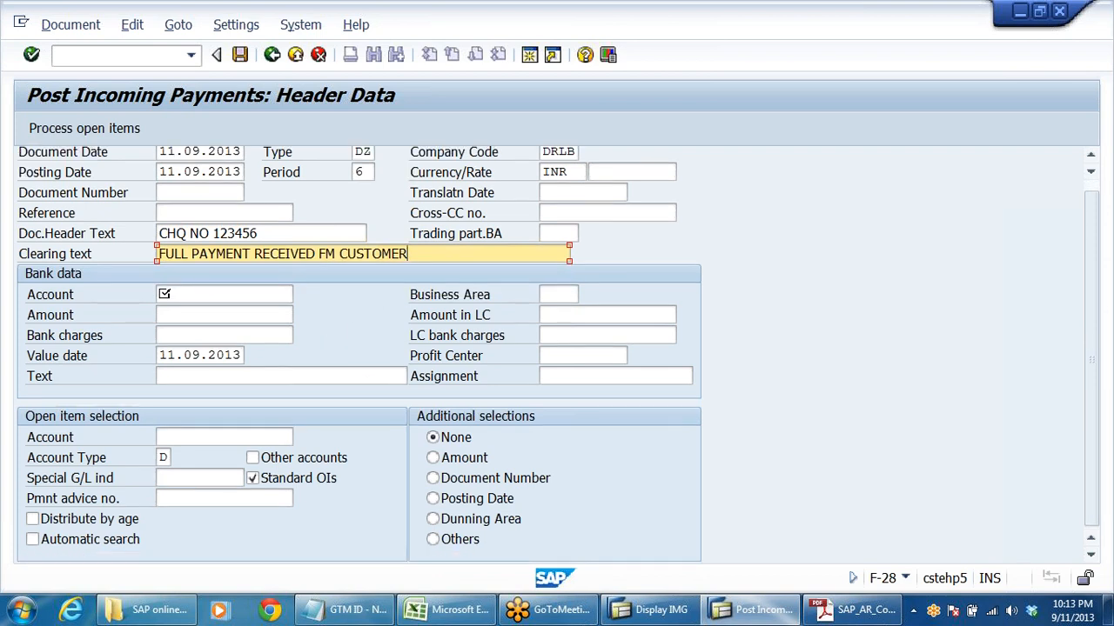
click(192, 294)
click(192, 312)
click(192, 316)
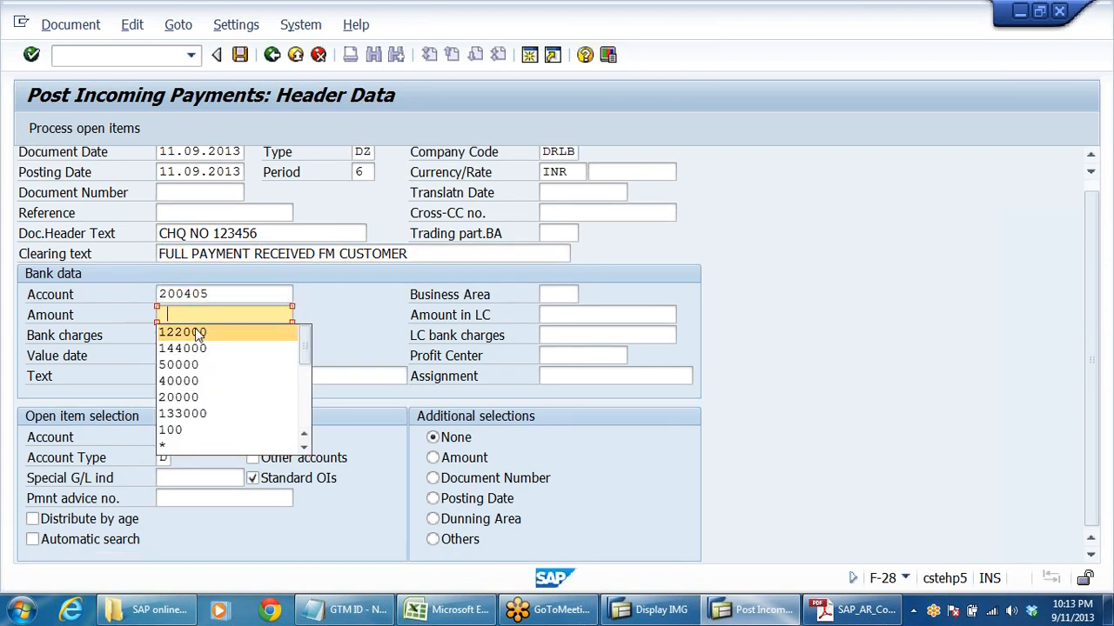
click(195, 330)
click(200, 376)
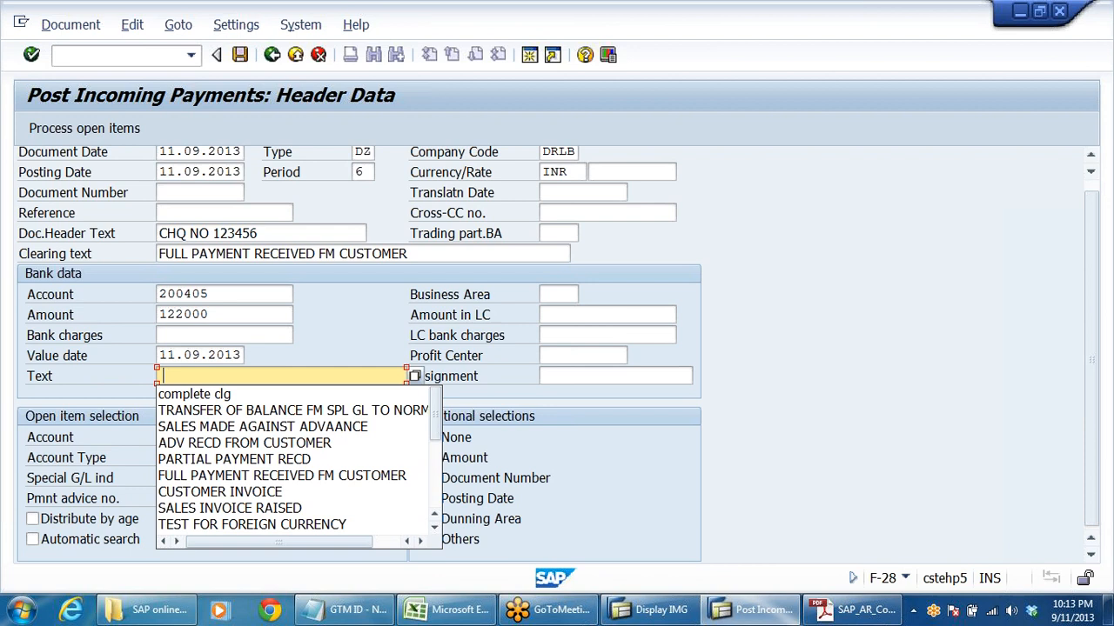
click(224, 392)
- Enter the Sun Pharma Dealers customer account in the open item selection and process its open items
click(248, 432)
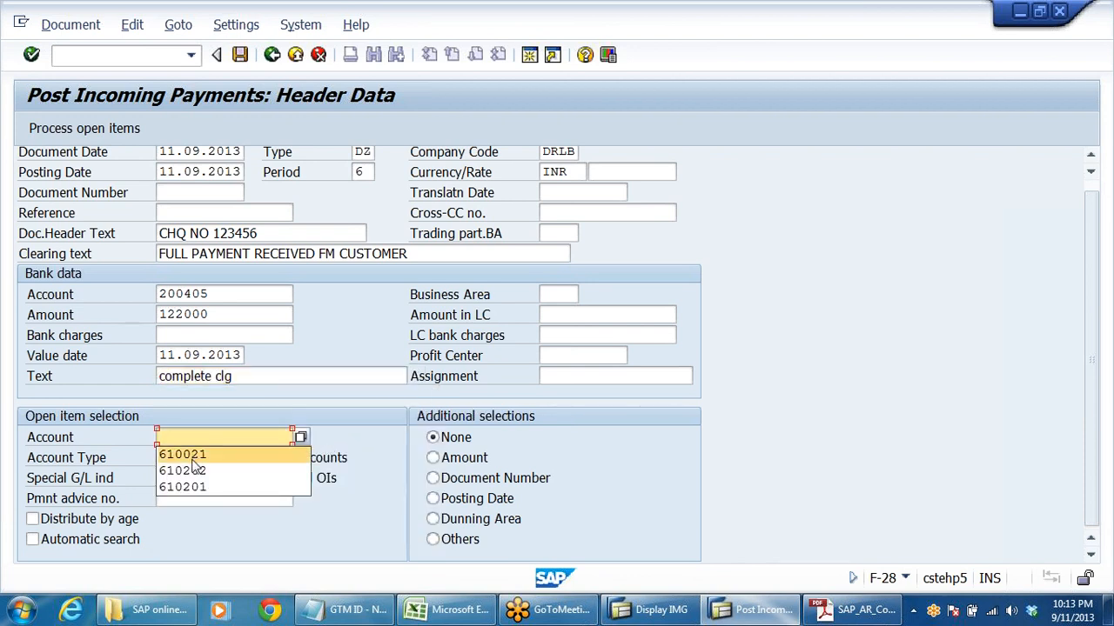
click(193, 451)
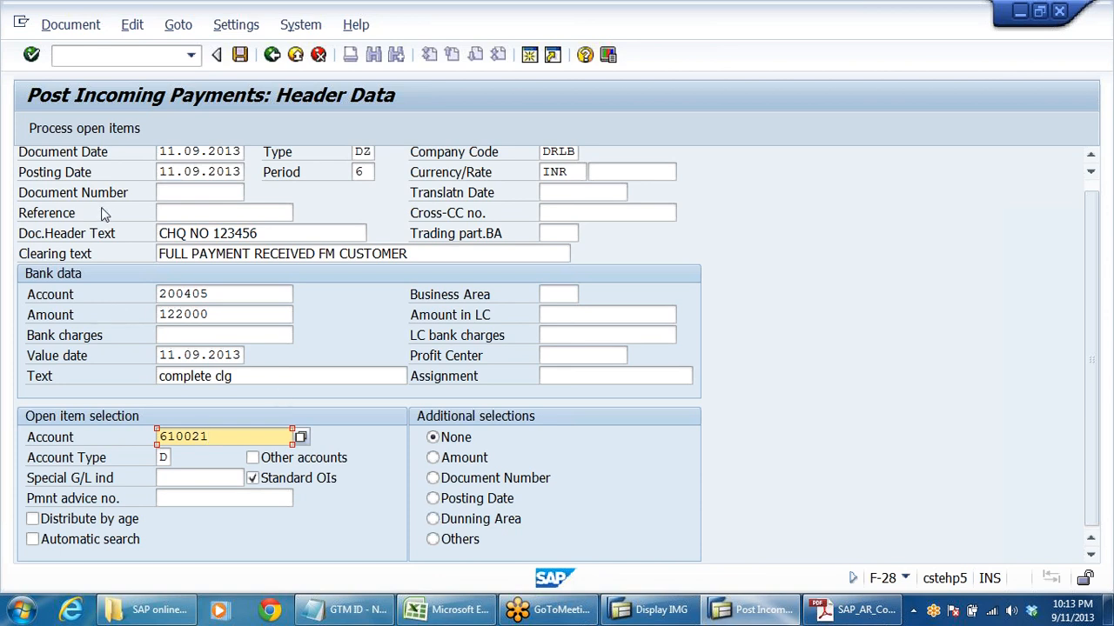
scroll(75, 150, up, 1)
click(85, 128)
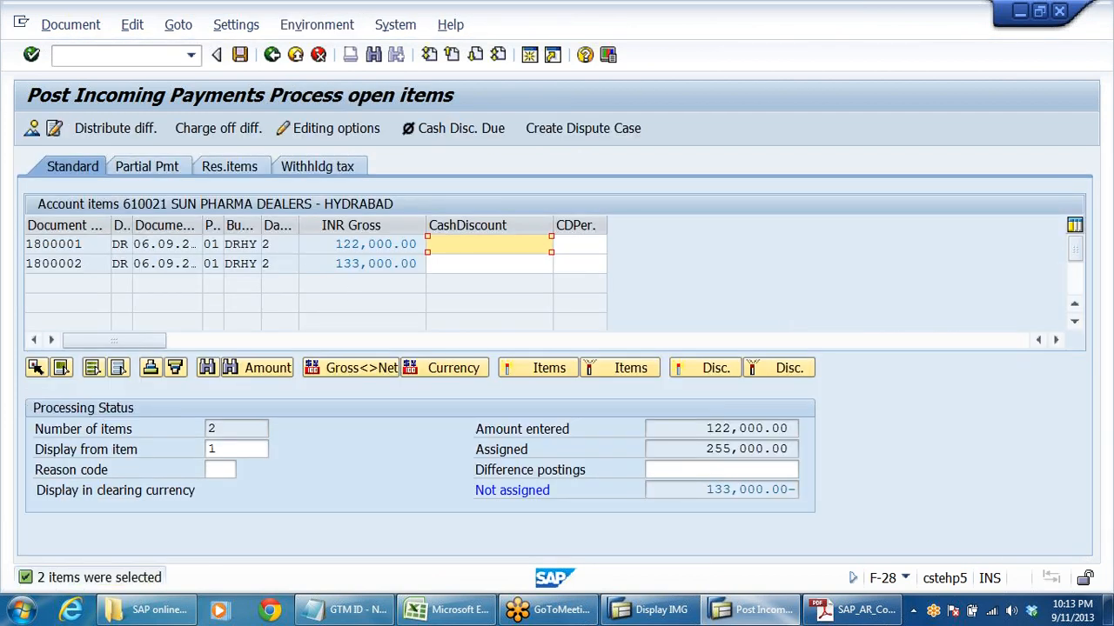
- Compare the gross amounts of the two open customer items with the payment amount entered
click(369, 244)
click(362, 264)
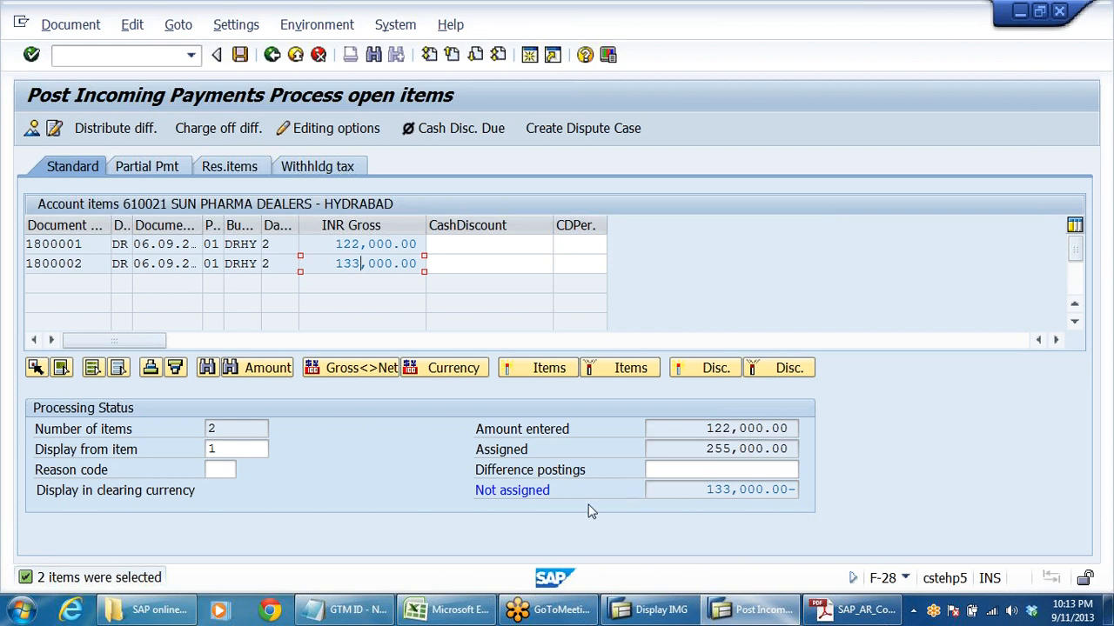
drag(705, 429, 915, 436)
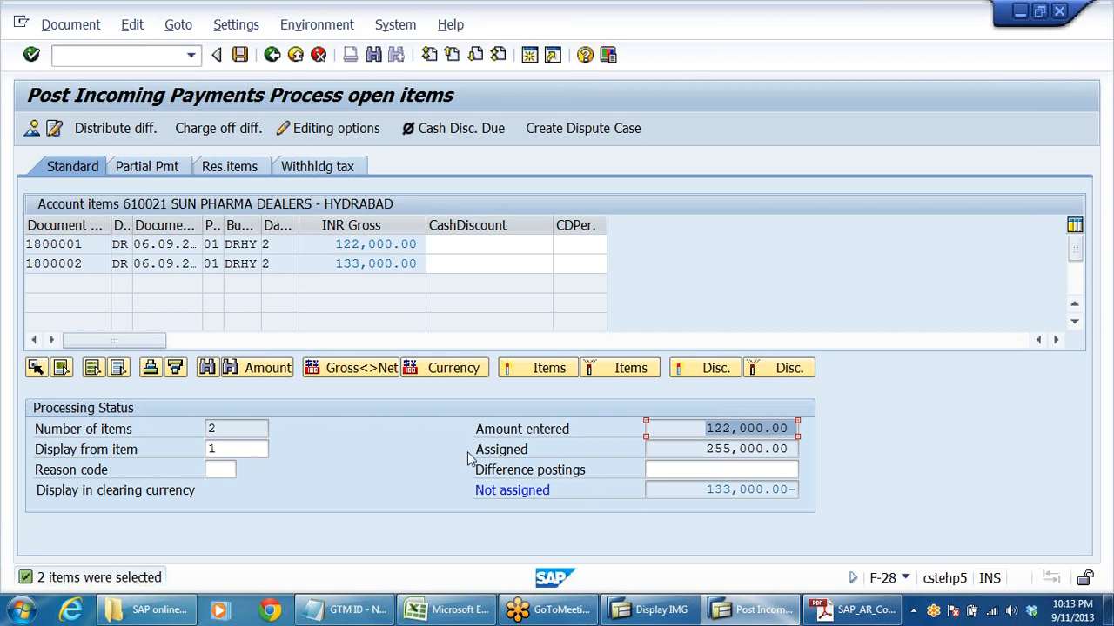
click(489, 244)
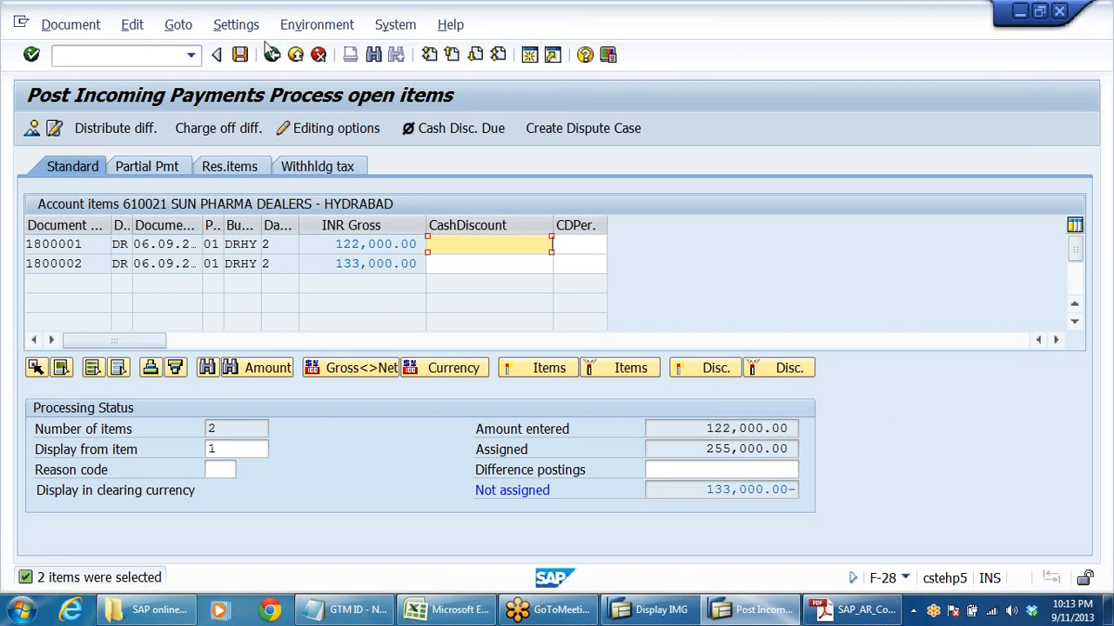
- Try to post the payment with both open items assigned and recheck each item's gross amount
click(240, 55)
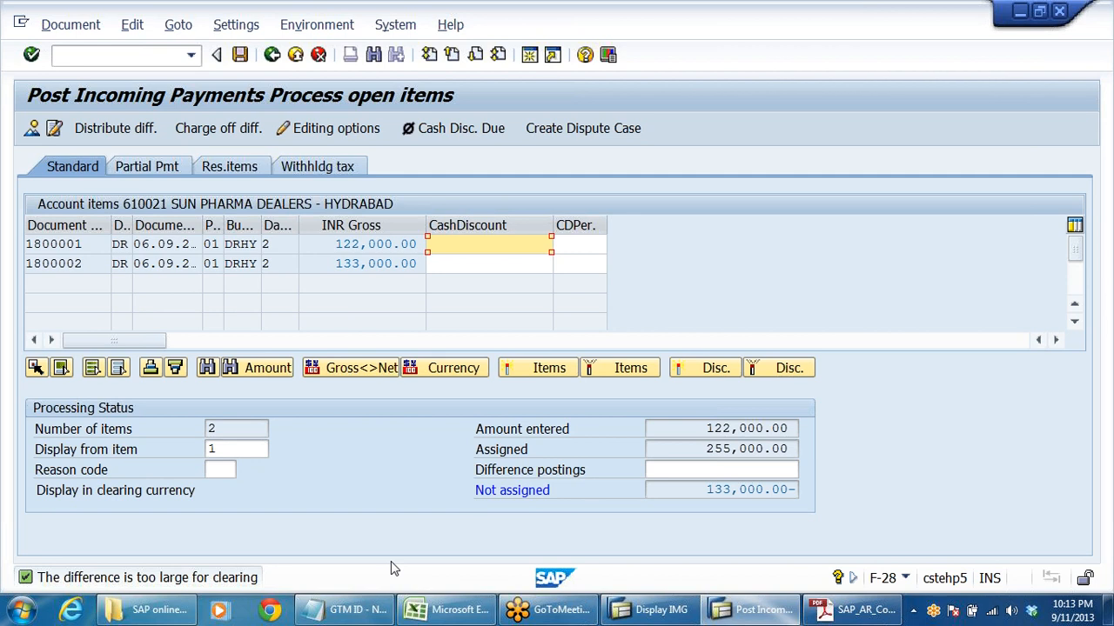
drag(336, 245, 411, 244)
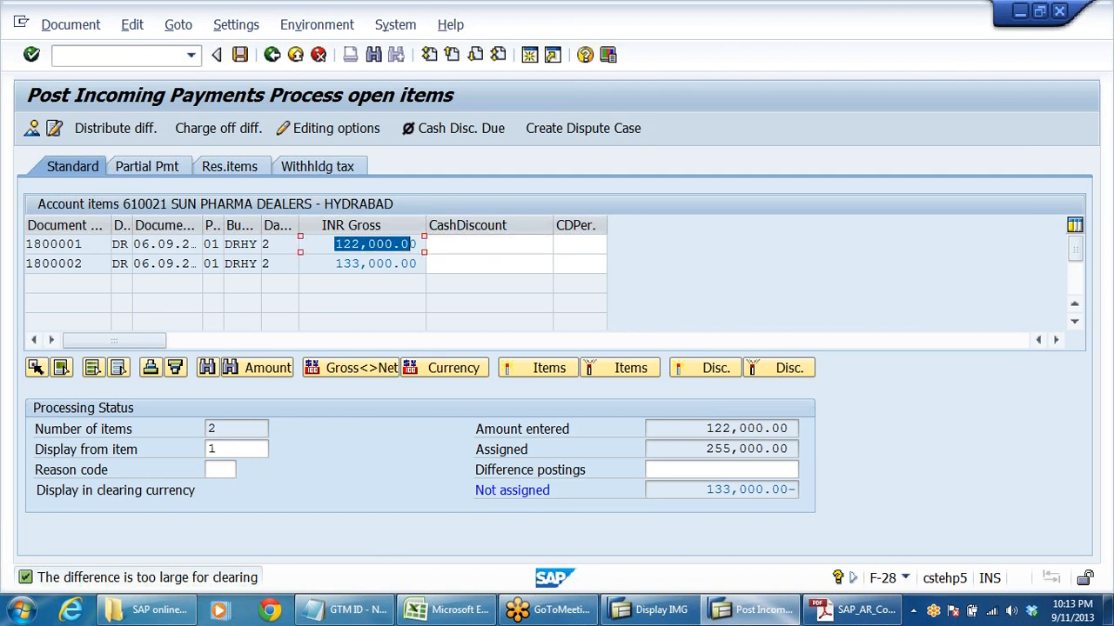
drag(336, 264, 448, 298)
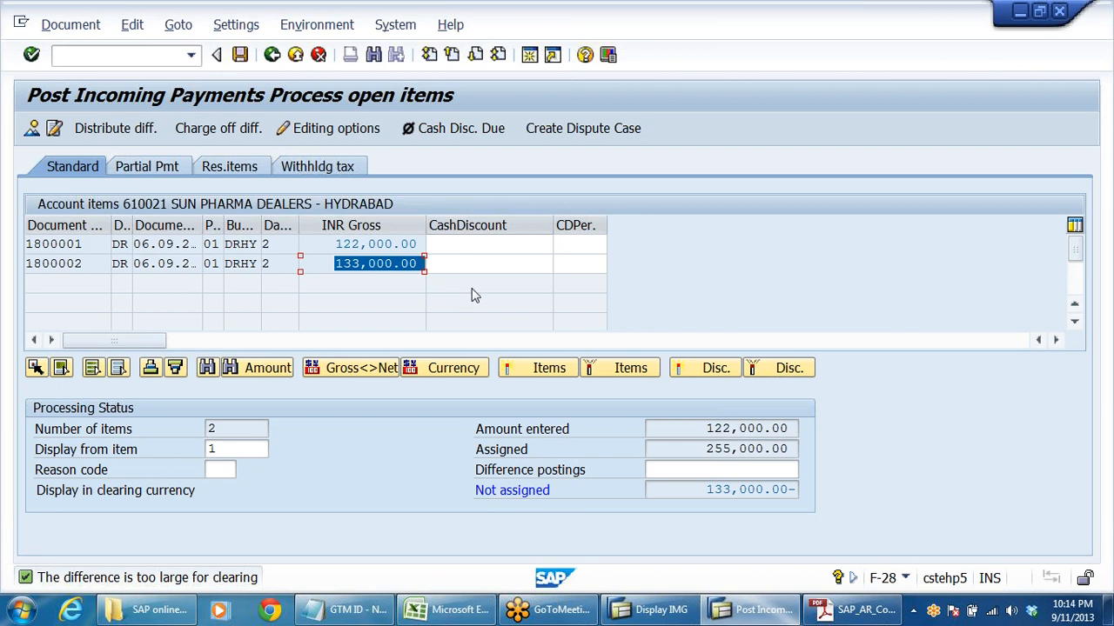
- Compare the payment amount entered with the gross amount of the first open item
click(438, 265)
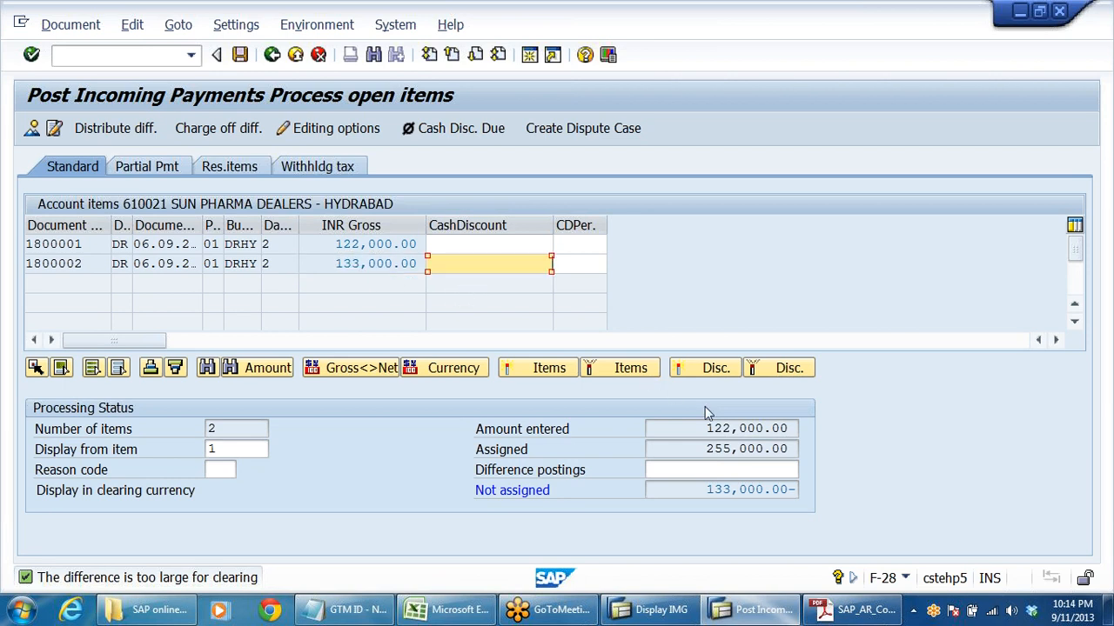
click(729, 429)
drag(706, 429, 797, 429)
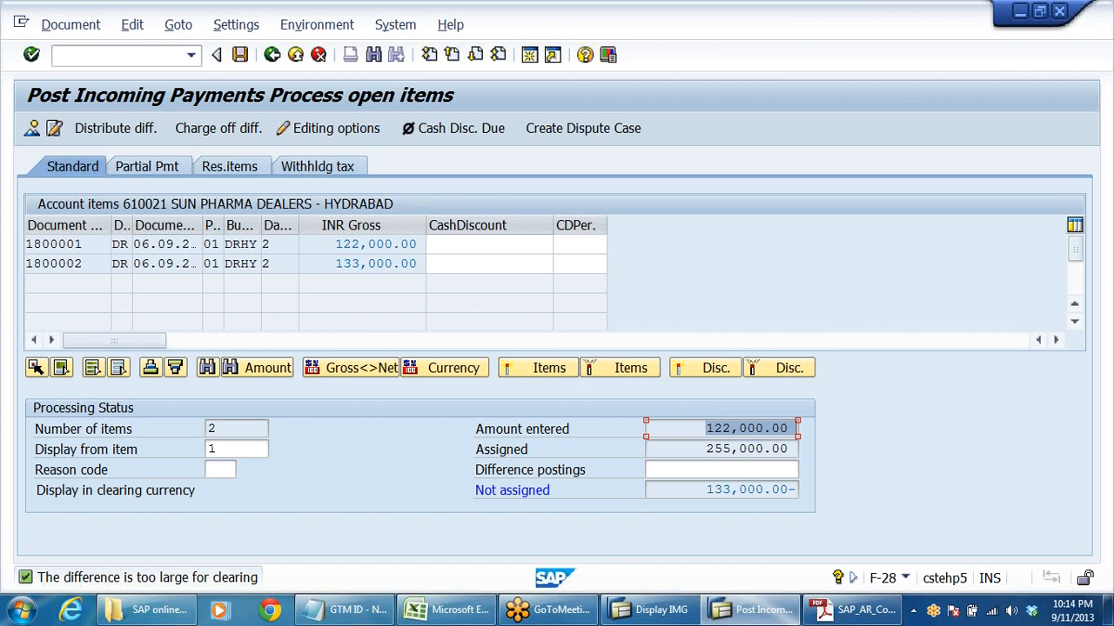
drag(336, 245, 424, 244)
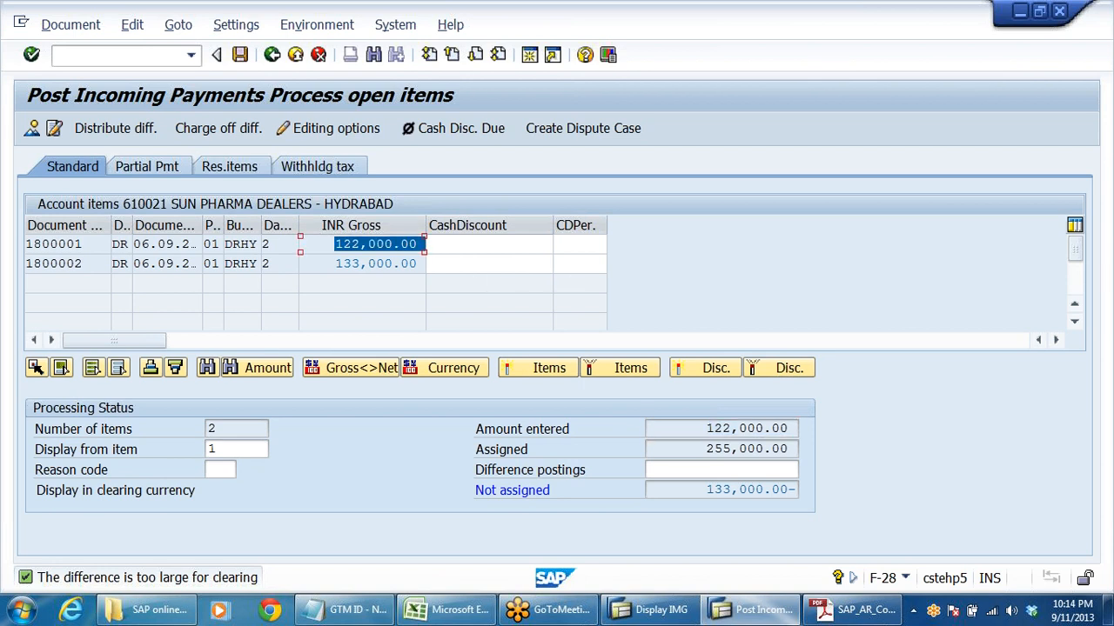
click(378, 244)
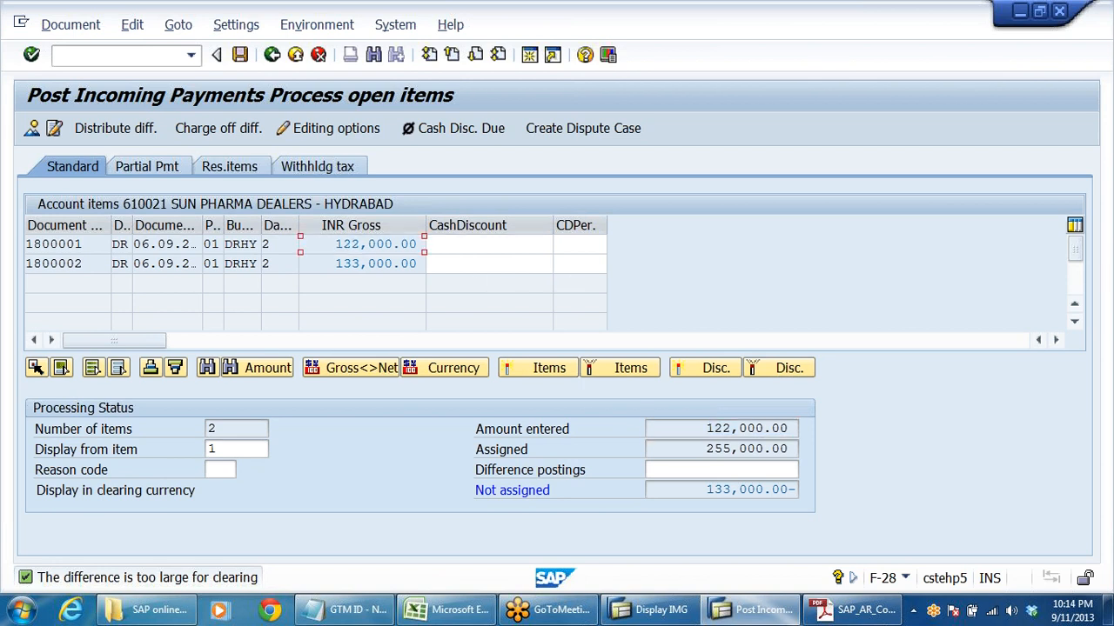
- Deactivate the 133,000.00 open item, then post the incoming payment against the remaining 122,000.00 item
click(378, 263)
double_click(377, 262)
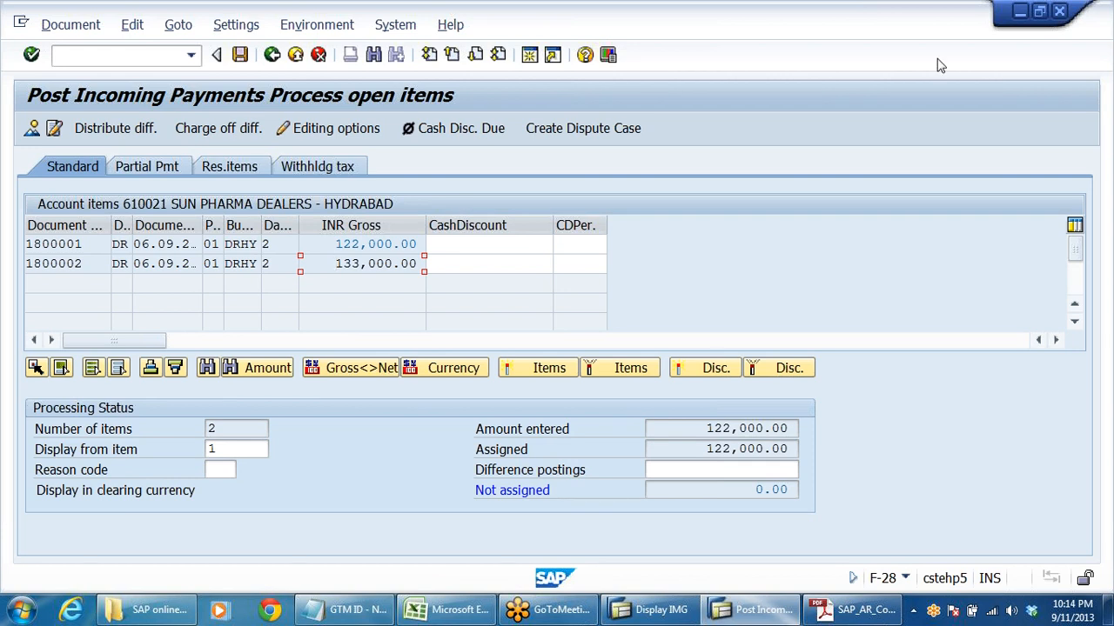
click(239, 56)
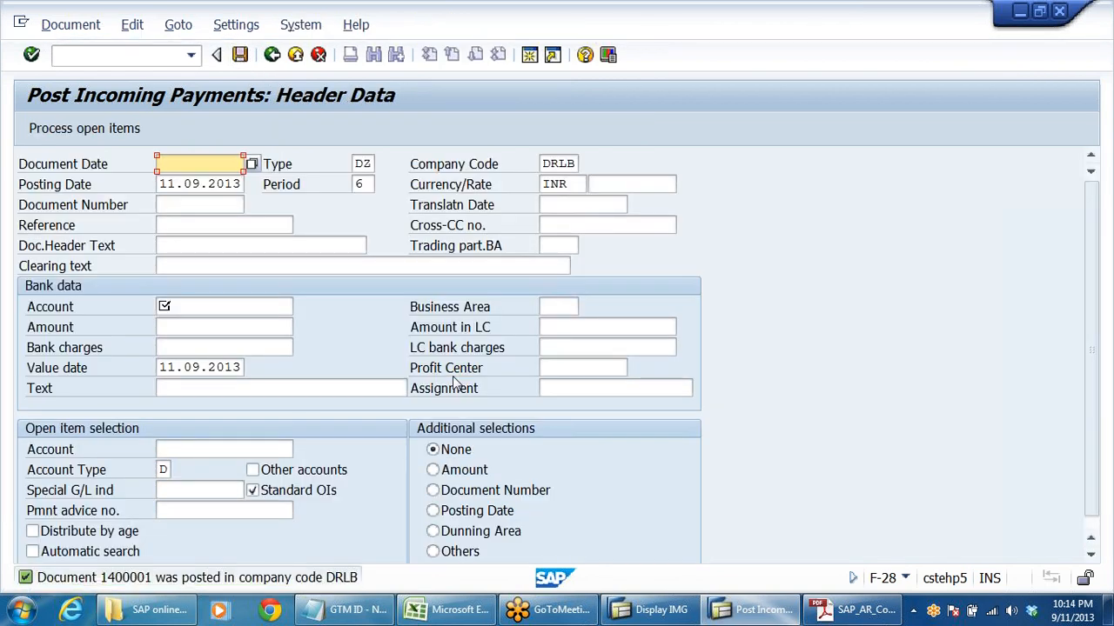
click(295, 54)
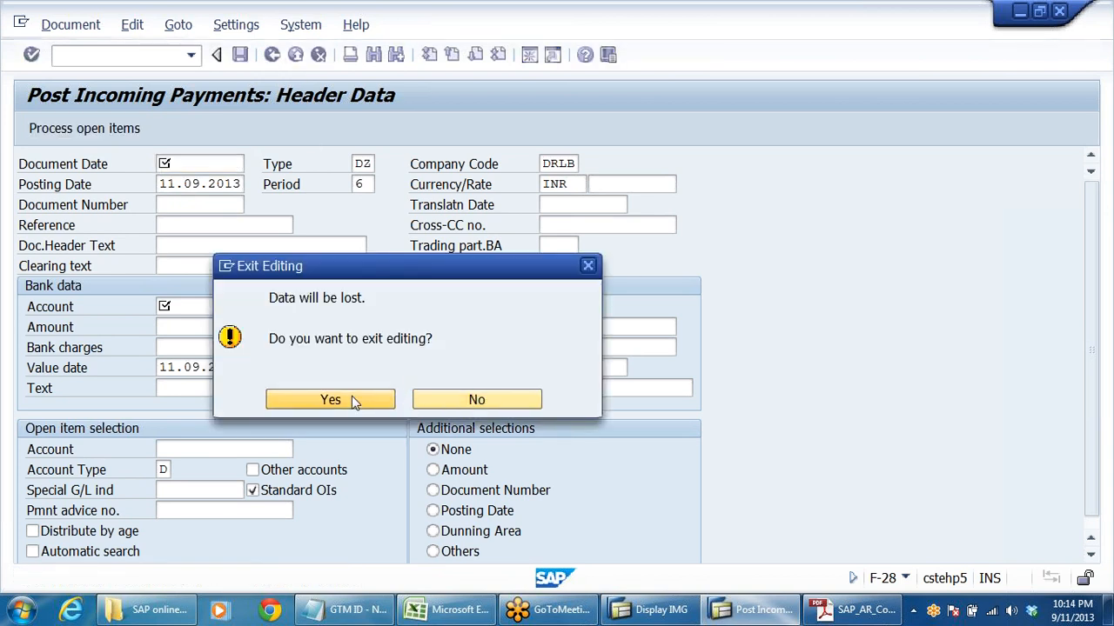
click(352, 400)
- Display the Sun Pharma Dealers customer's balances with FD10N for company code DRLB and fiscal year 2013
scroll(352, 401, down, 3)
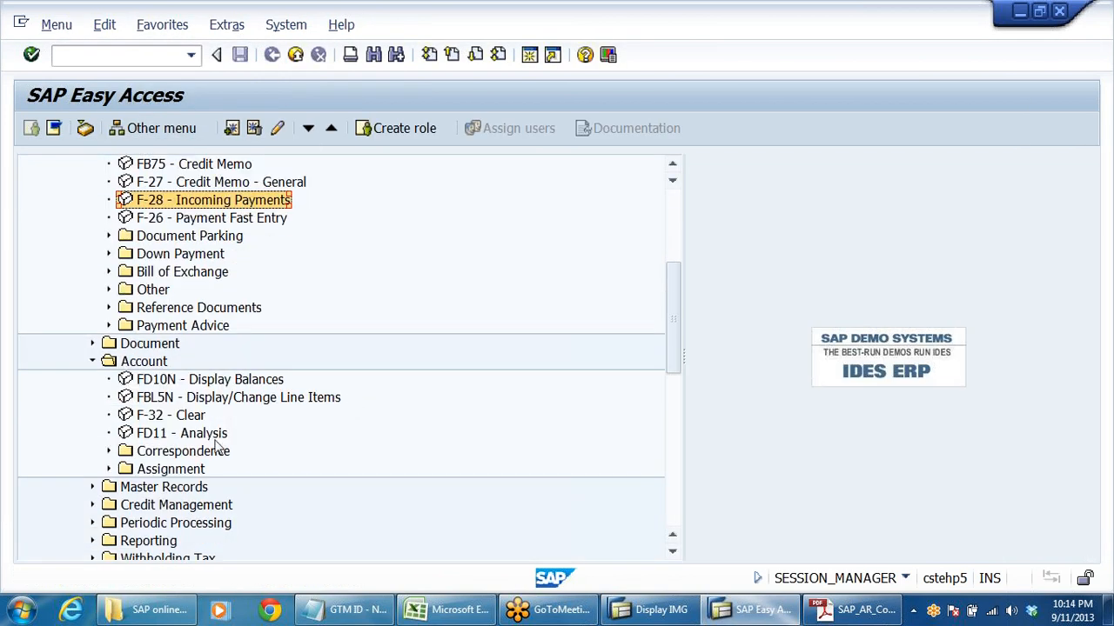
click(190, 398)
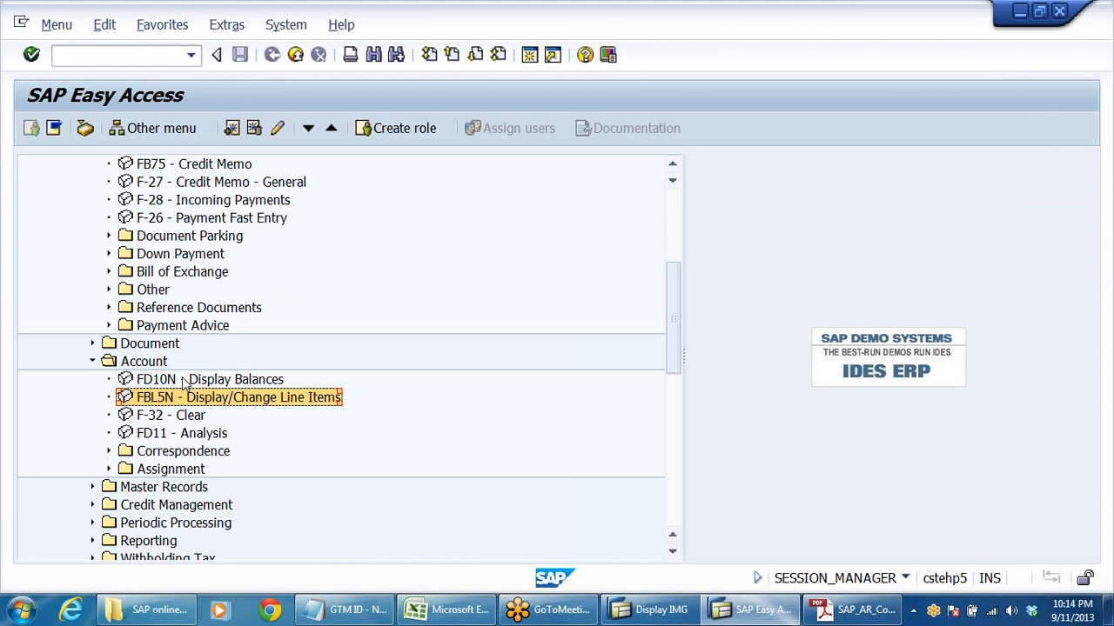
click(184, 381)
double_click(184, 381)
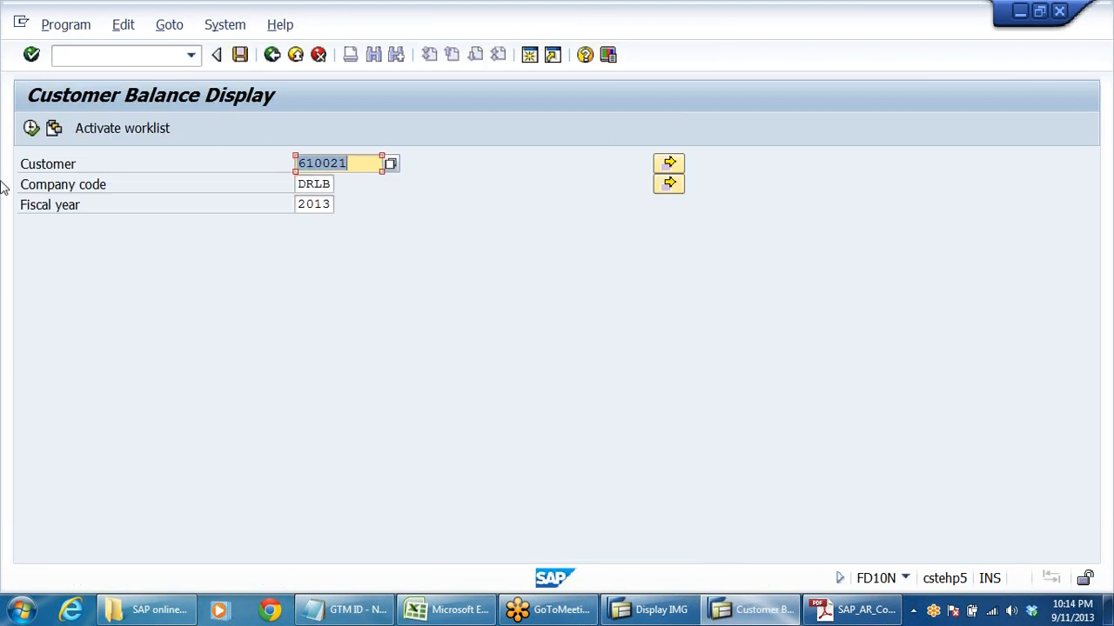
key(F8)
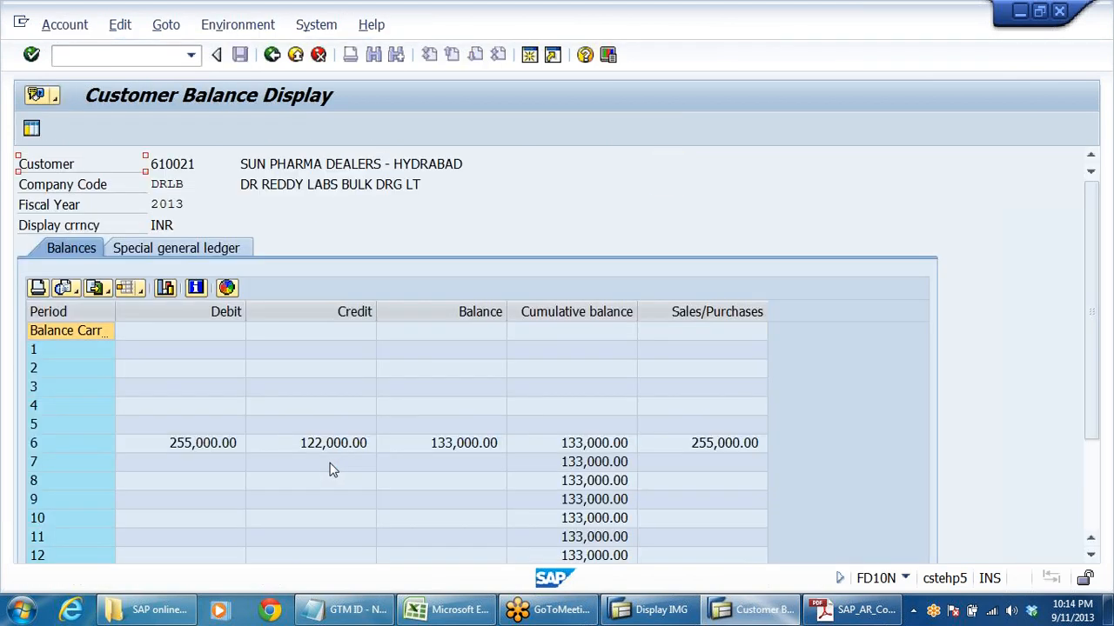
click(335, 447)
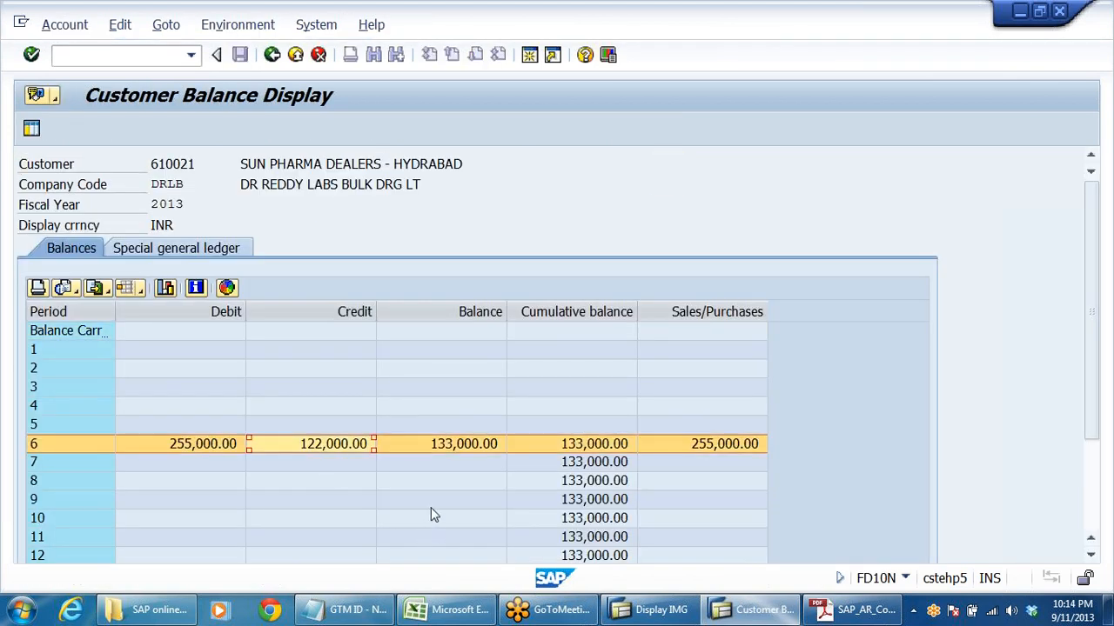
- Examine the line items behind the period 6 debit total, checking the clearing status of the 122,000.00 invoice
double_click(183, 441)
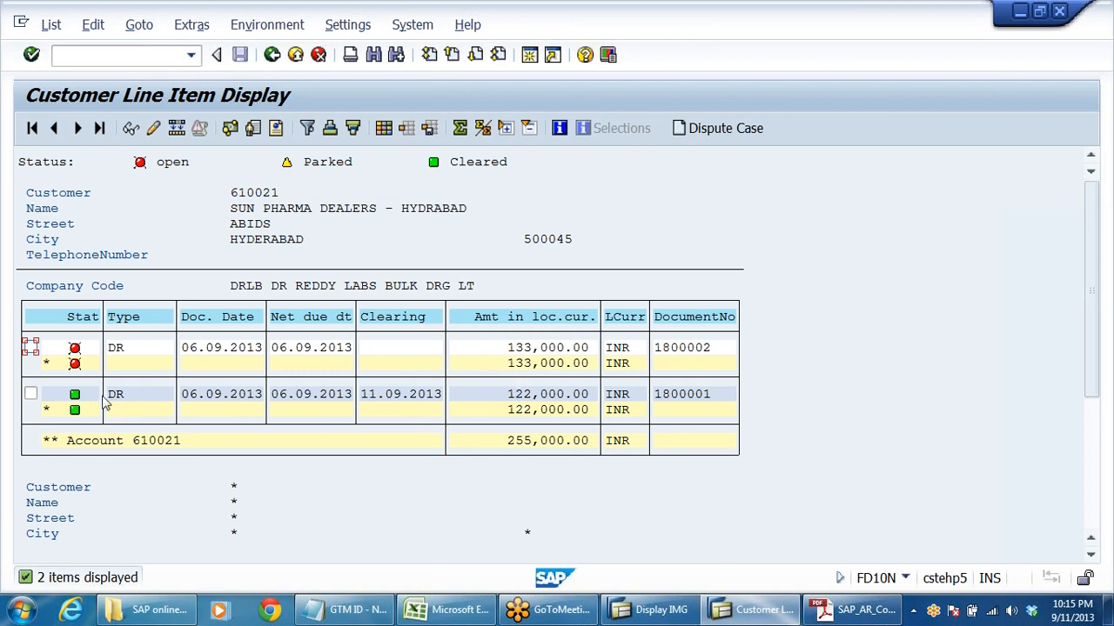
click(544, 396)
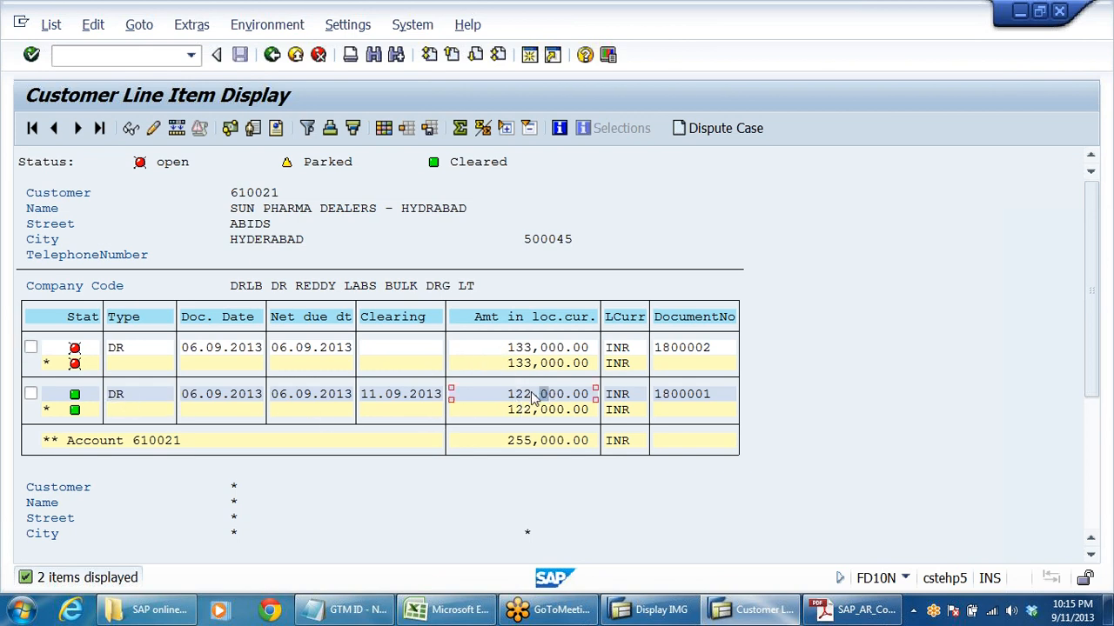
double_click(127, 396)
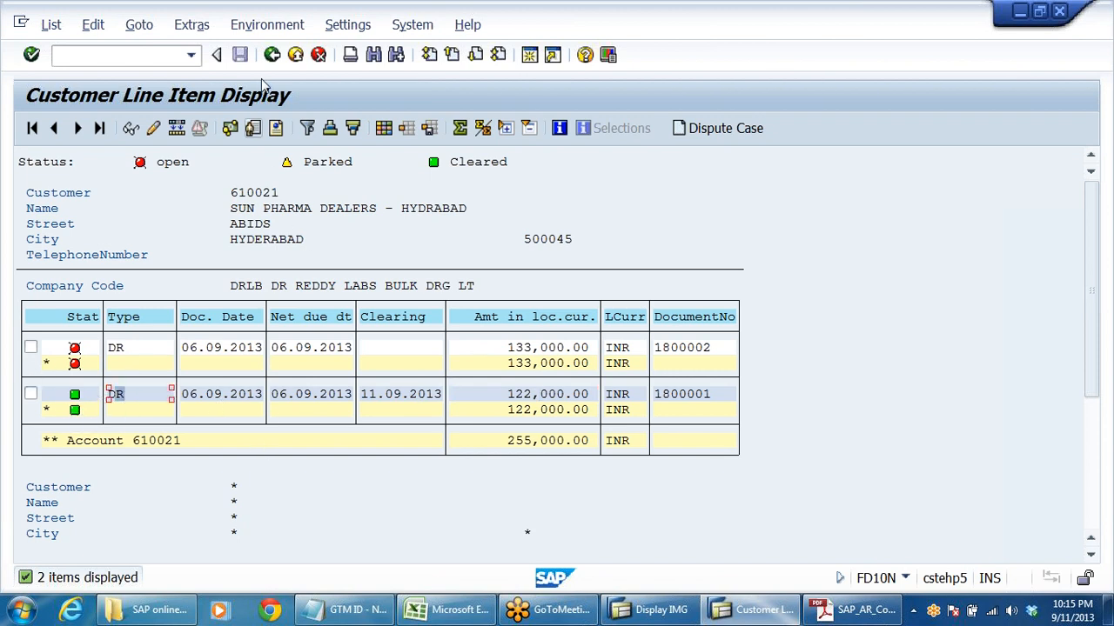
click(271, 55)
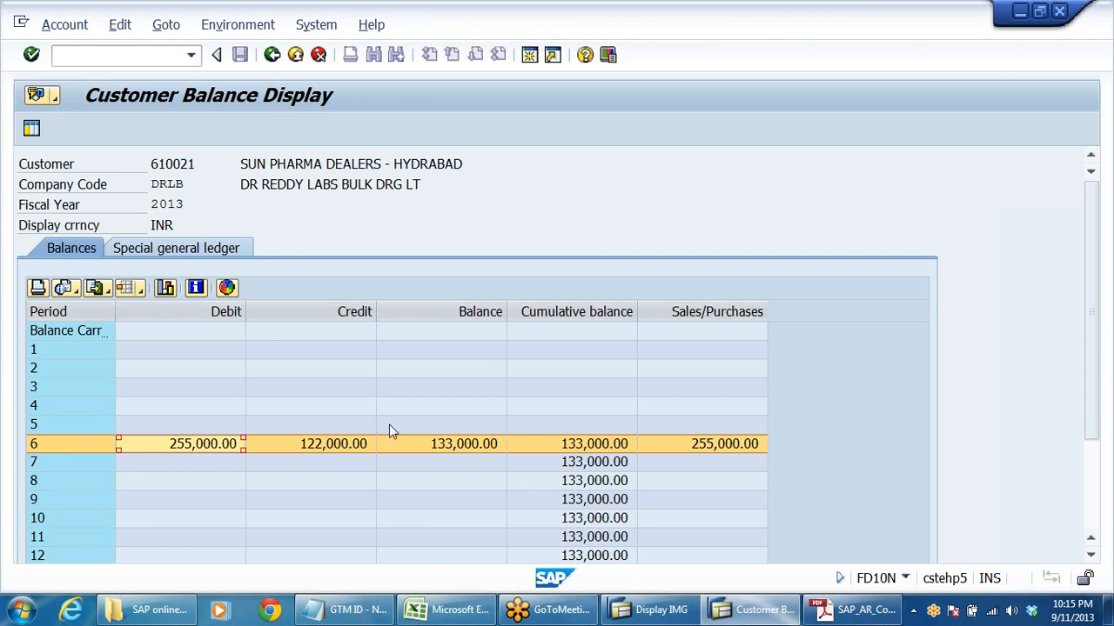
- Examine the line item behind the period 6 credit total and check its clearing status
double_click(350, 445)
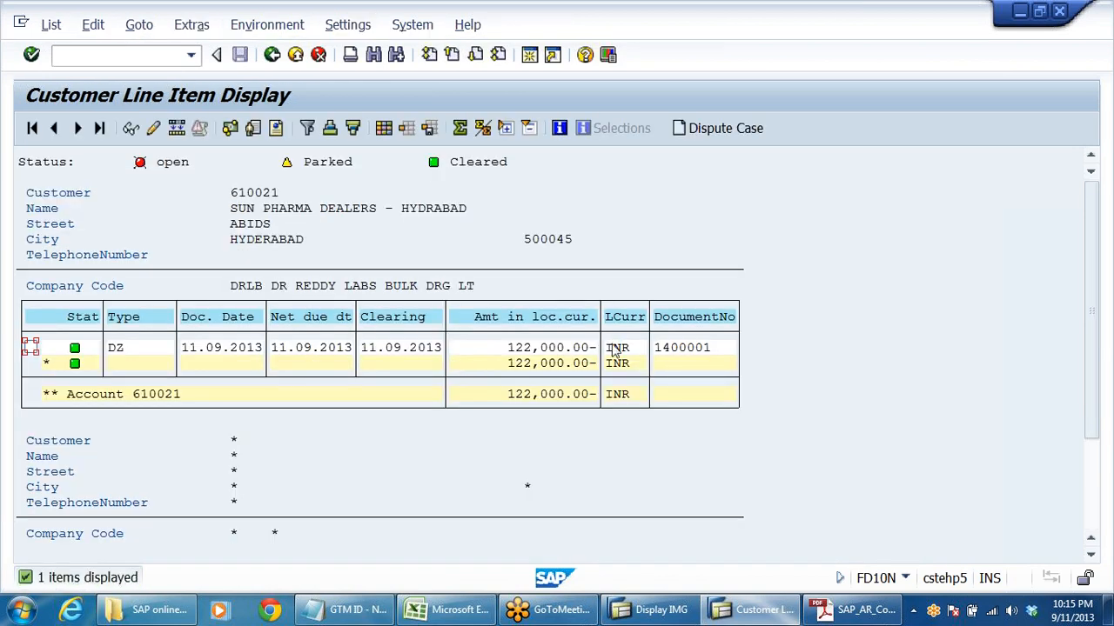
click(80, 352)
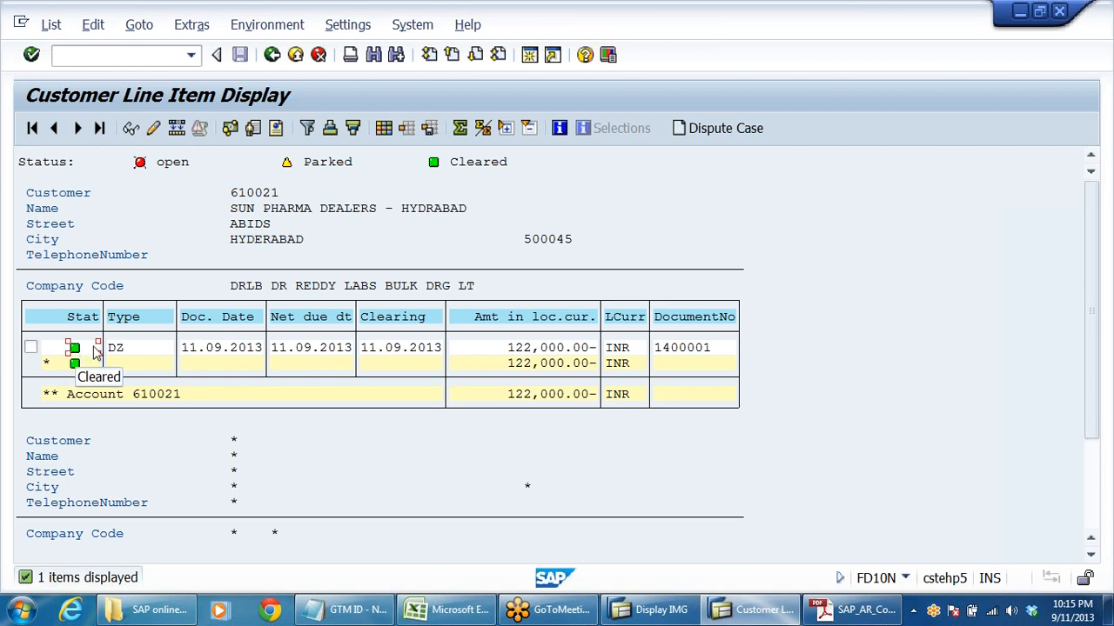
click(272, 55)
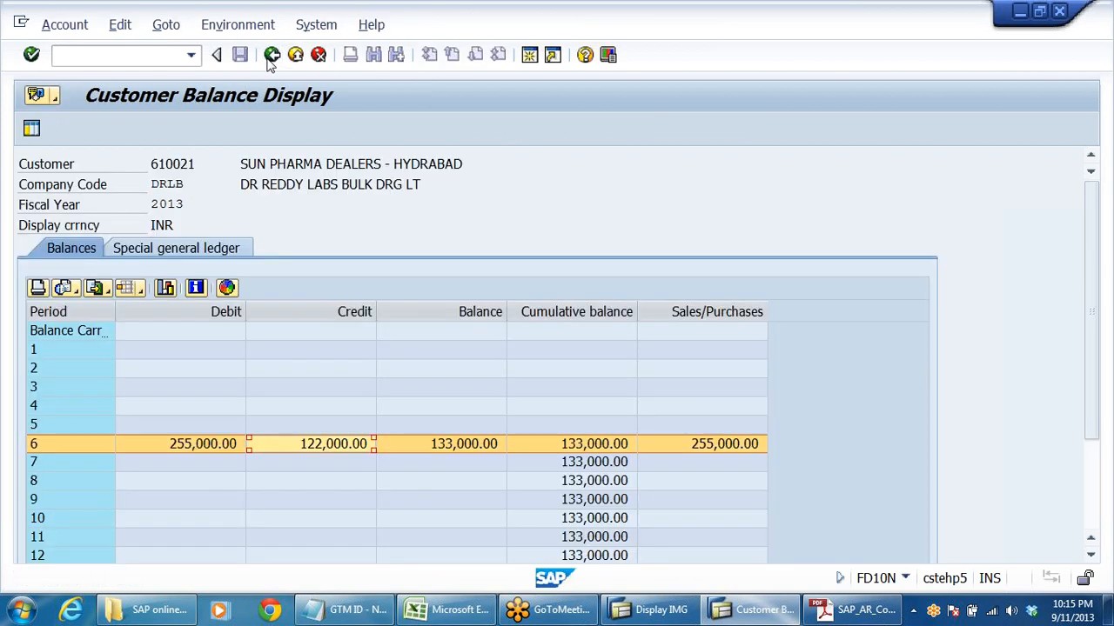
- Examine the open and cleared line items behind the period 6 balance and exit the customer balance display
click(466, 446)
double_click(466, 446)
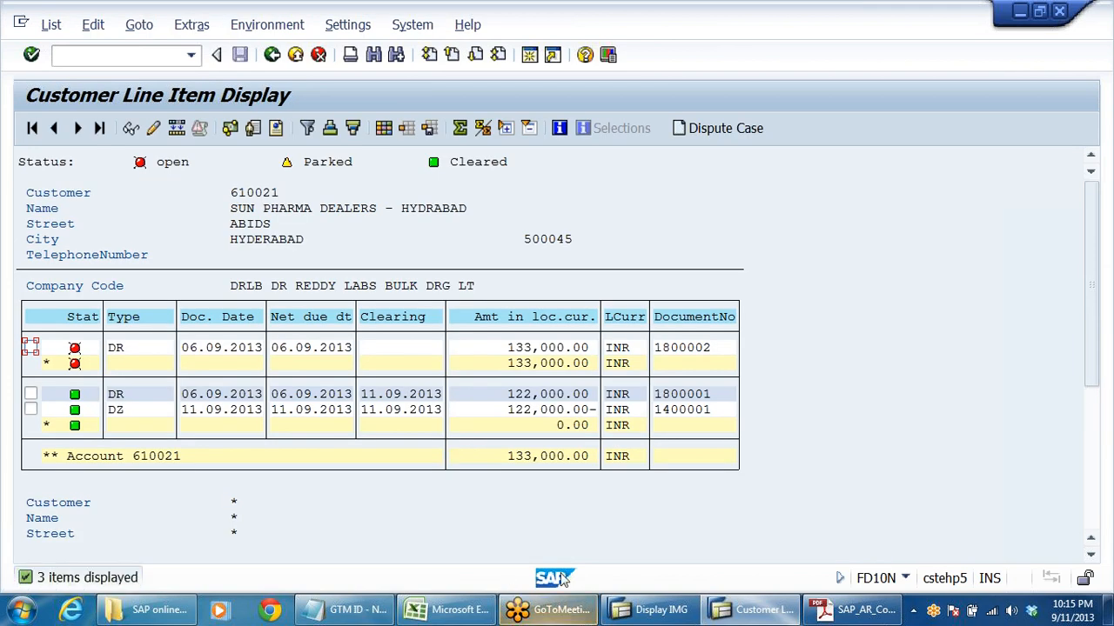
click(526, 410)
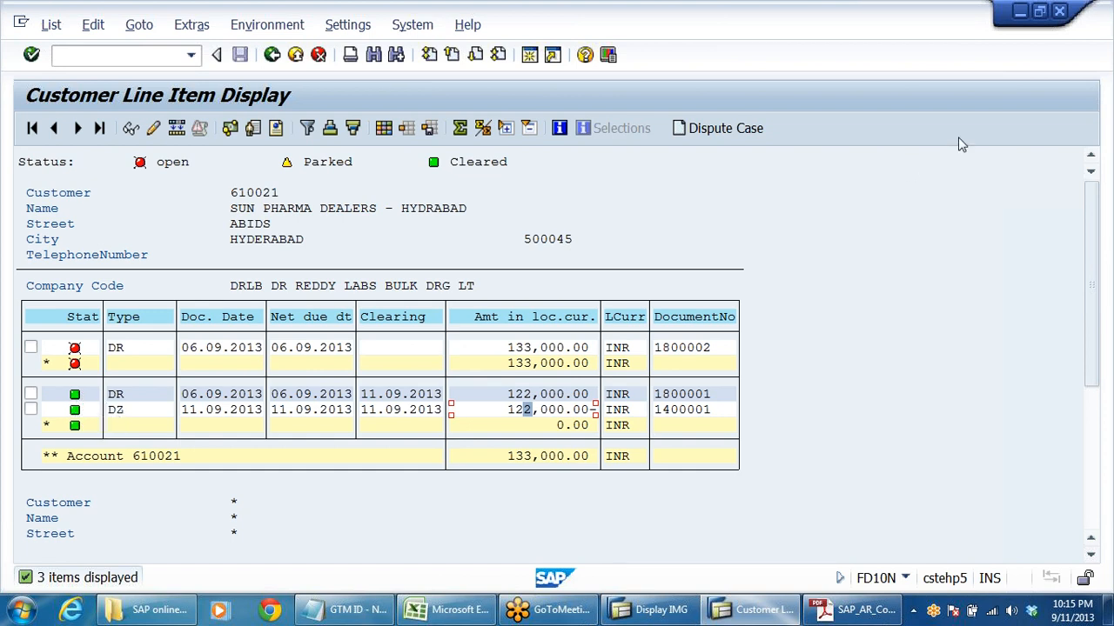
click(1105, 68)
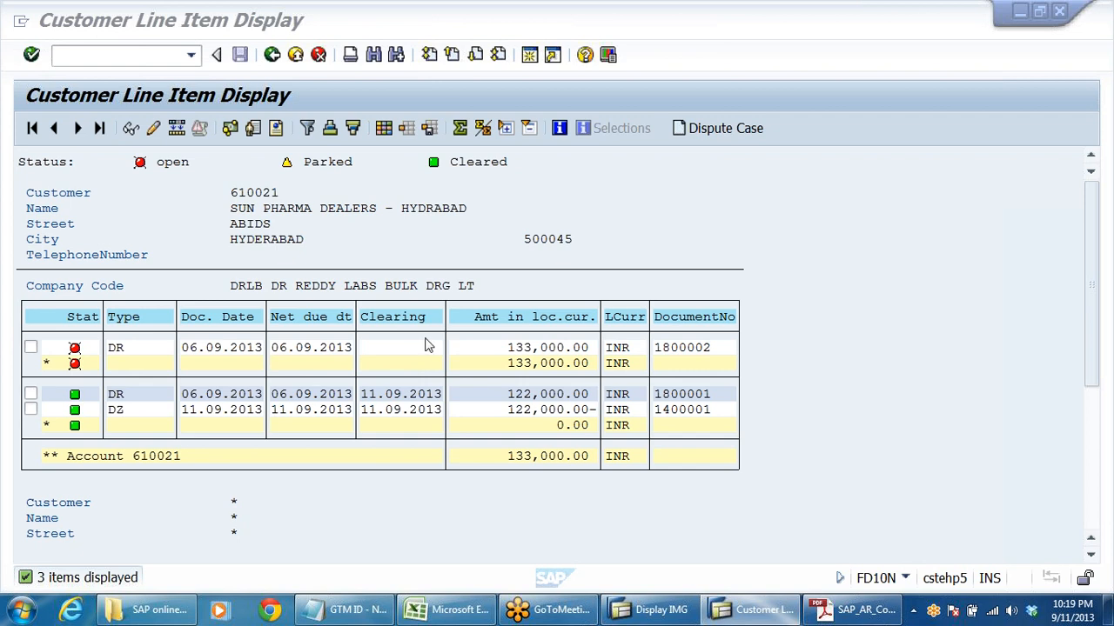
click(527, 350)
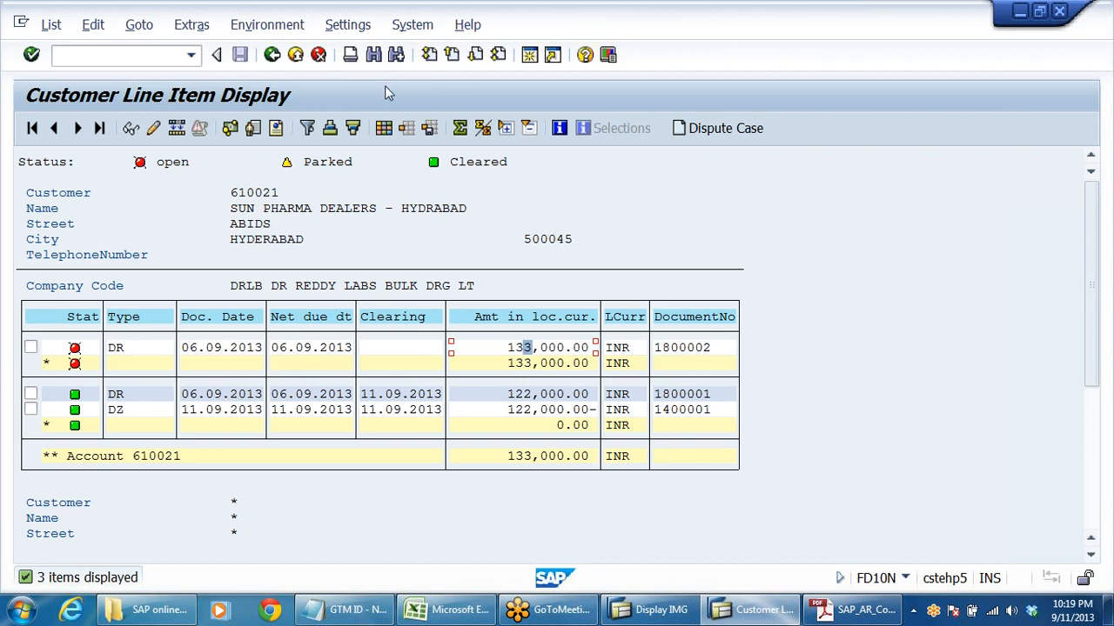
click(295, 56)
click(295, 55)
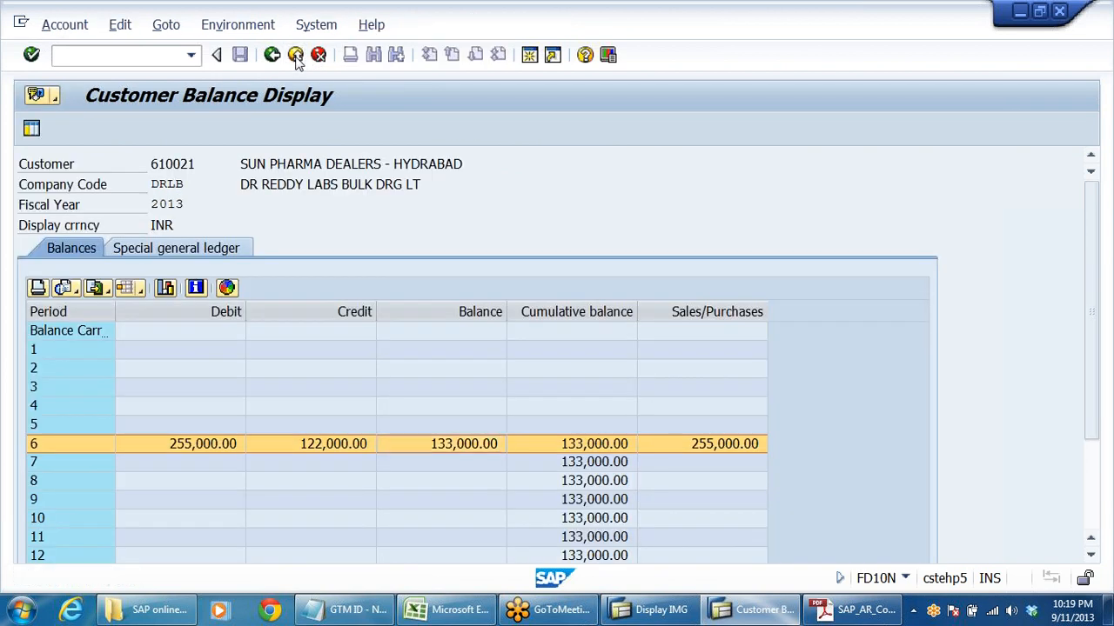
click(295, 55)
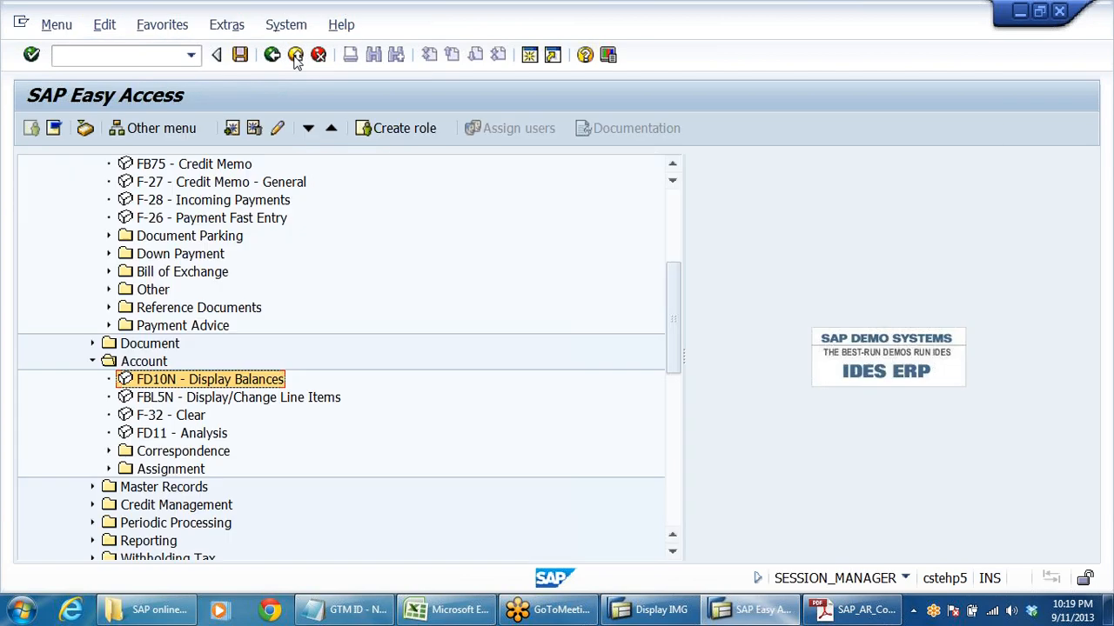
- Start a new incoming payment with F-28 and set its document date to 11.09.2013
scroll(423, 269, down, 1)
scroll(424, 274, up, 4)
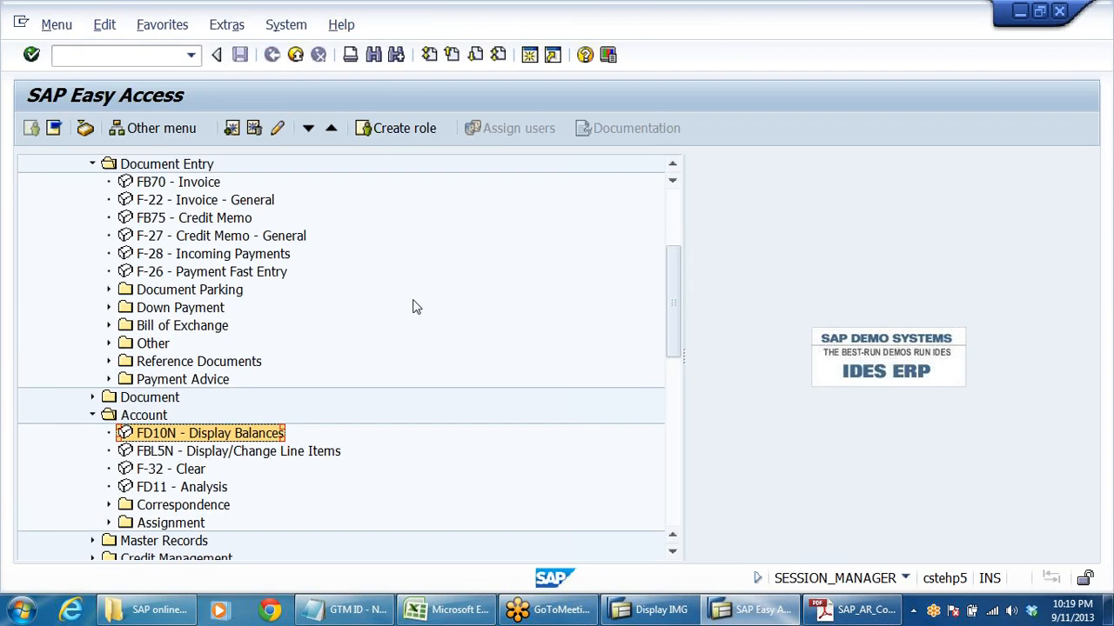
click(198, 254)
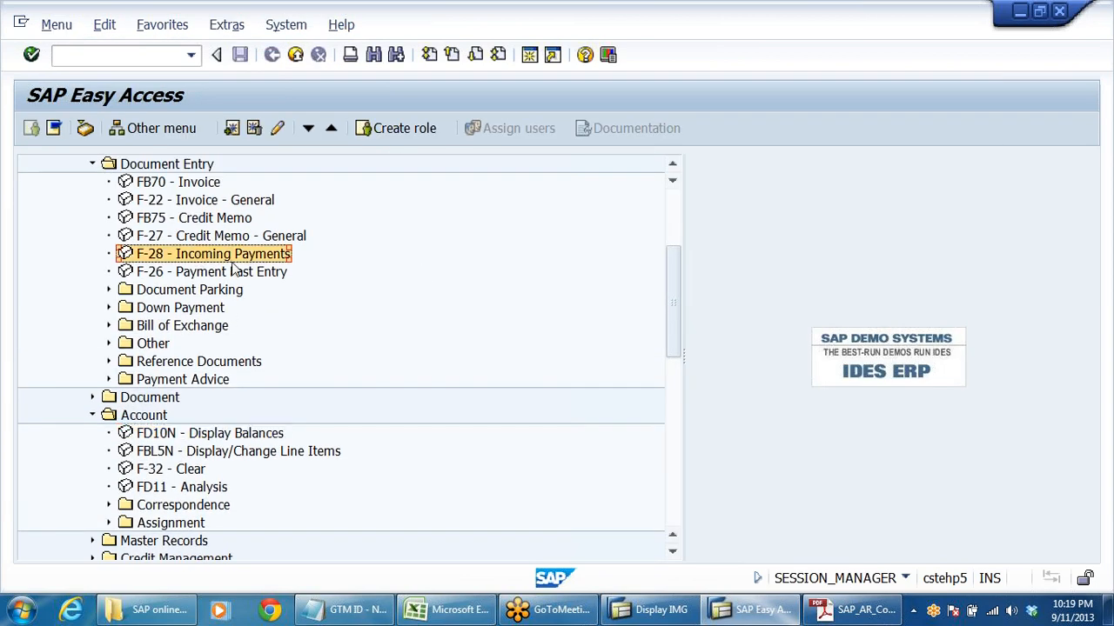
double_click(170, 253)
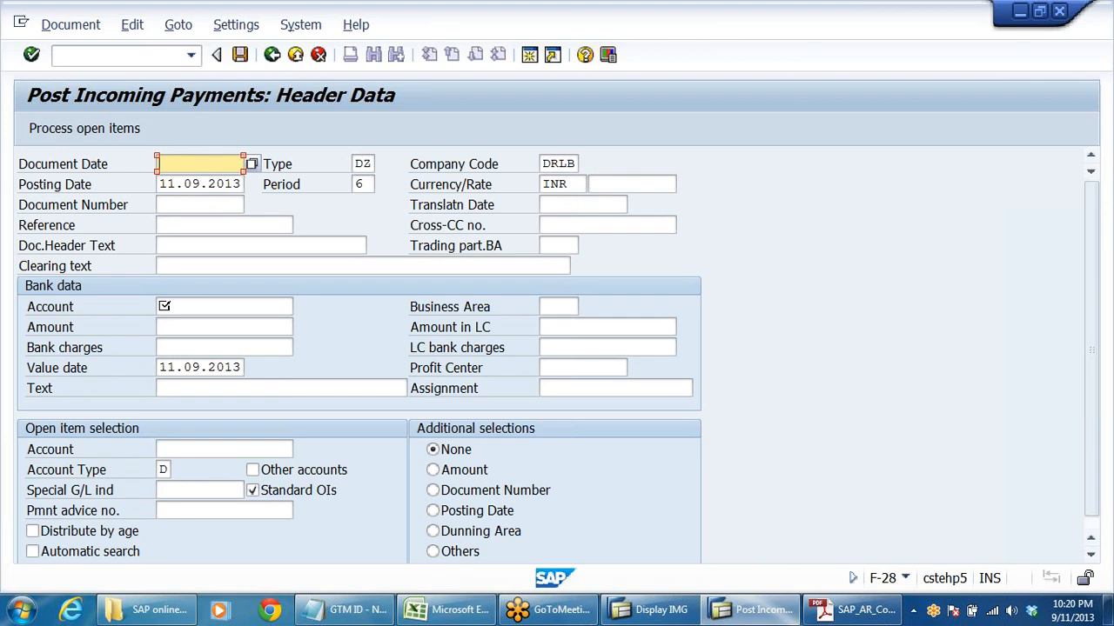
click(235, 165)
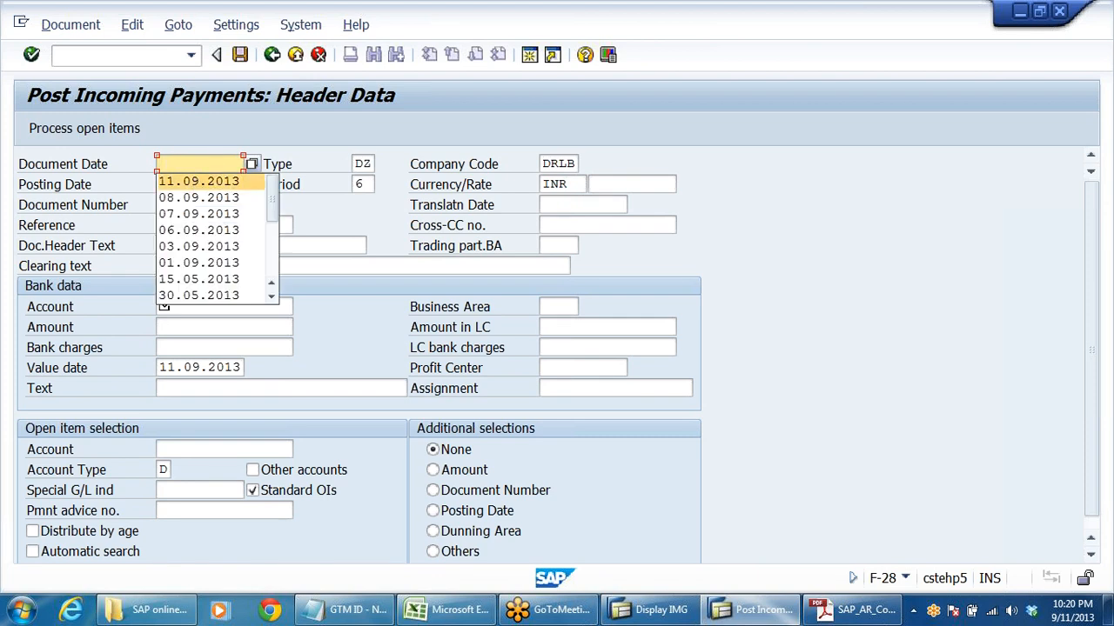
click(194, 180)
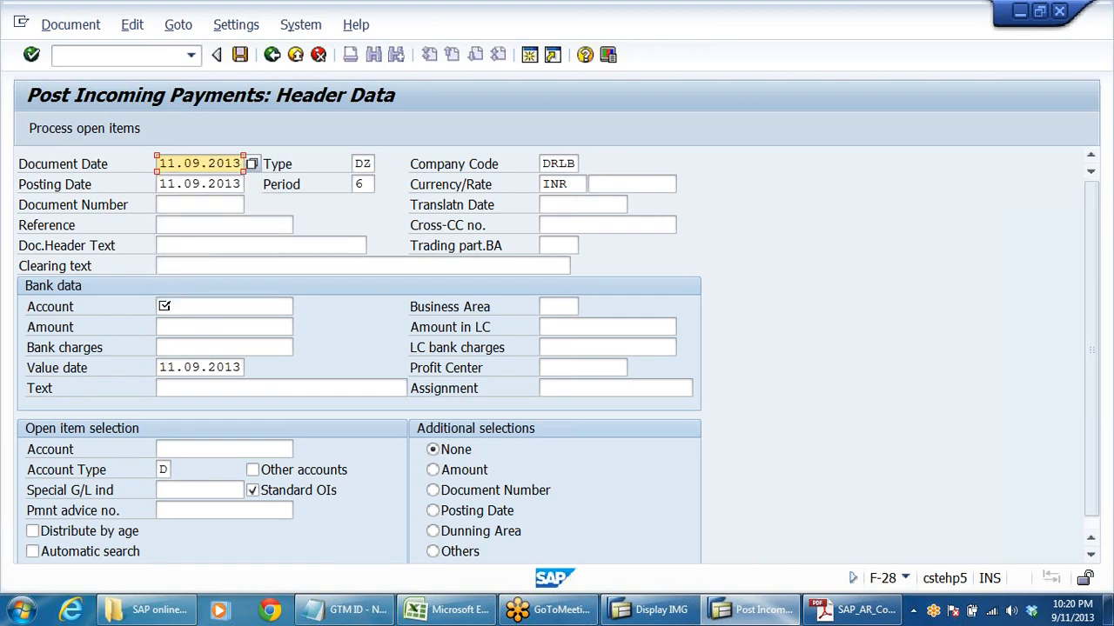
- Set the document header text to "CHQ NO 123457"
click(296, 245)
click(196, 261)
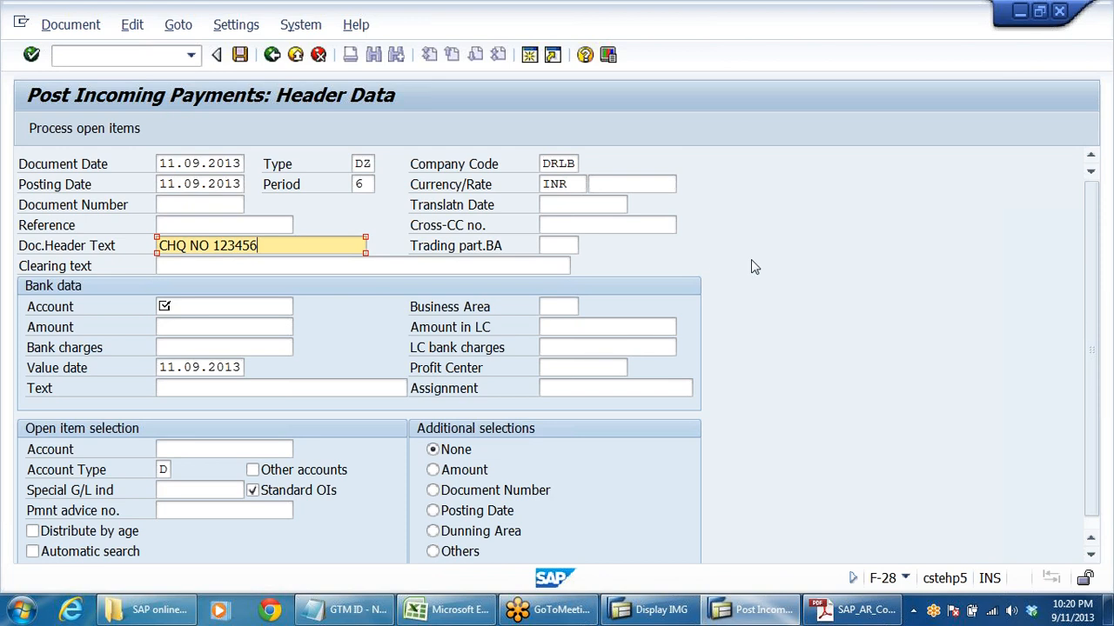
key(BackSpace)
text(7)
key(Tab)
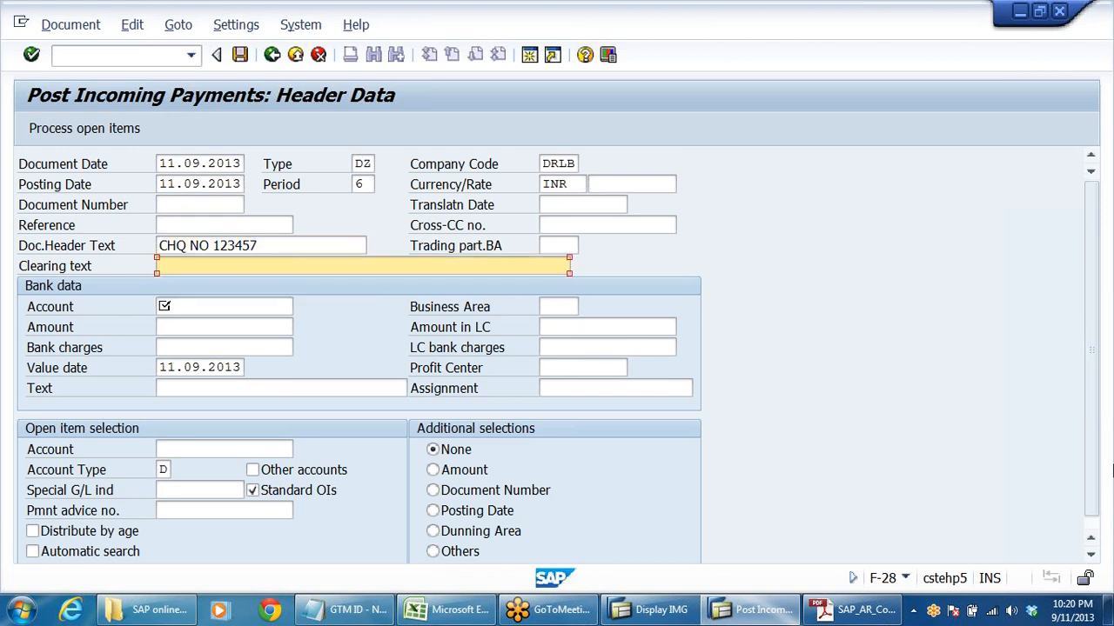
text(PARTIAL)
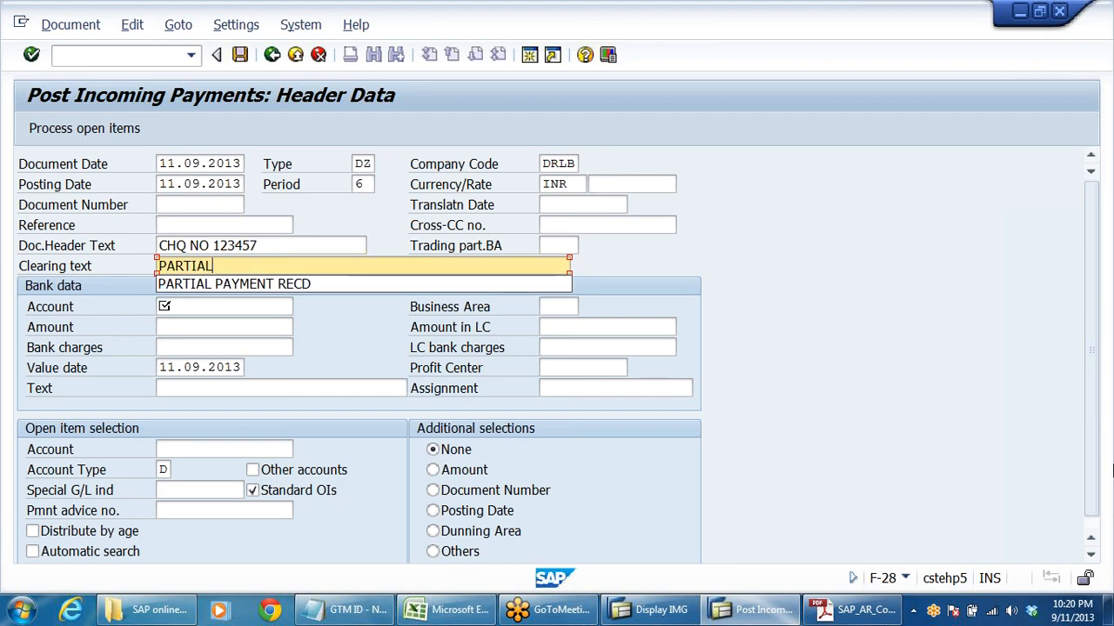
text( CLG)
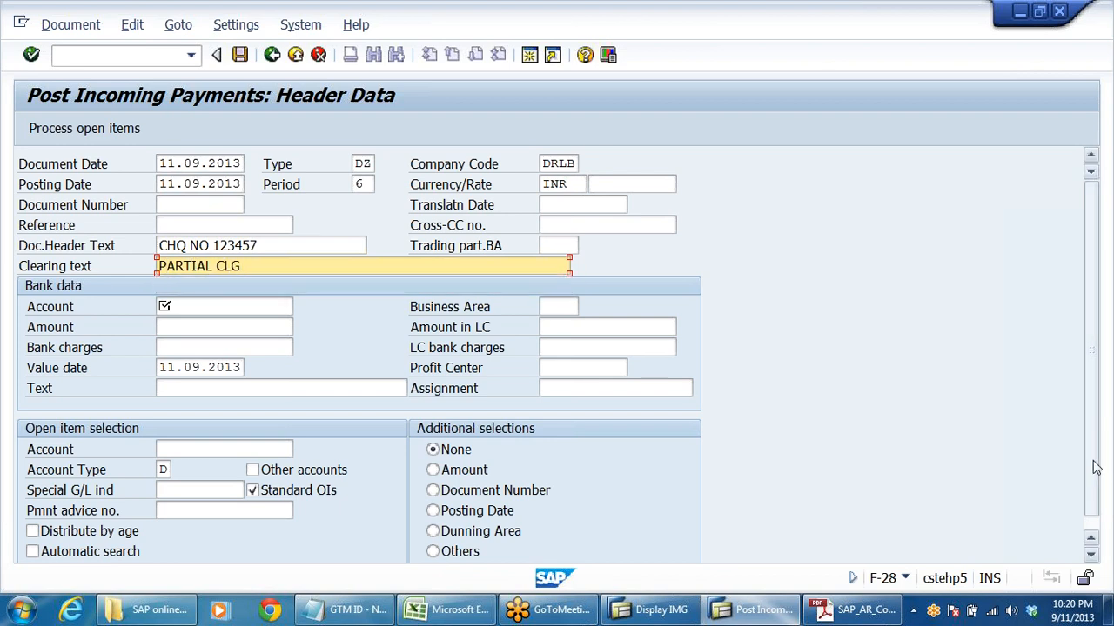
key(shift+Home)
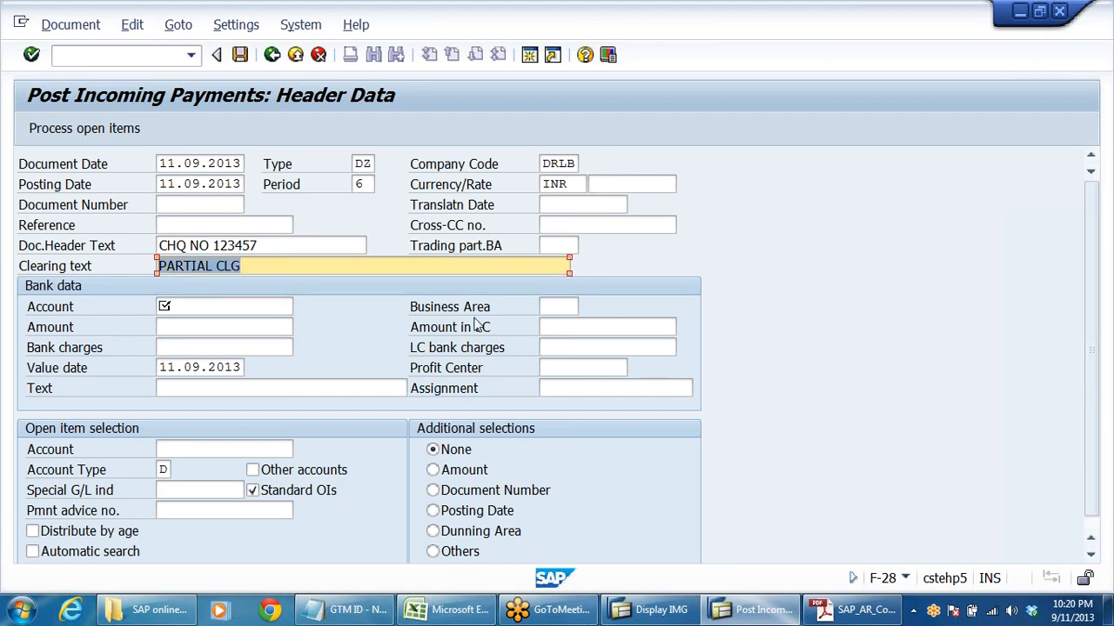
key(BackSpace)
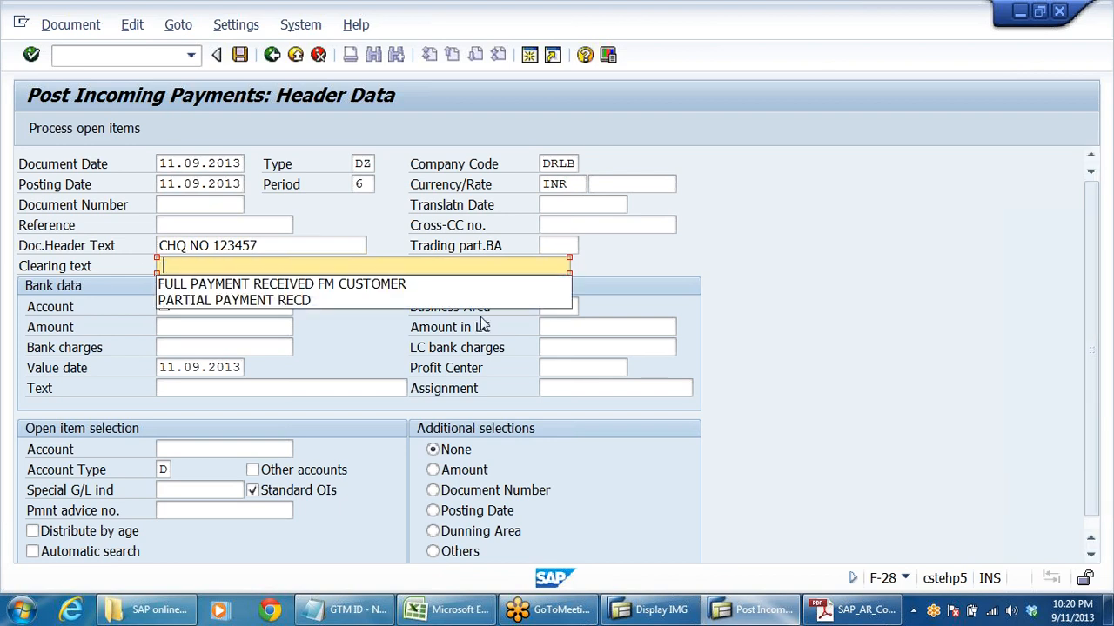
- Set the clearing text to "PARTIAL PAYMENT RECD" and go to the bank data account
click(309, 299)
click(223, 307)
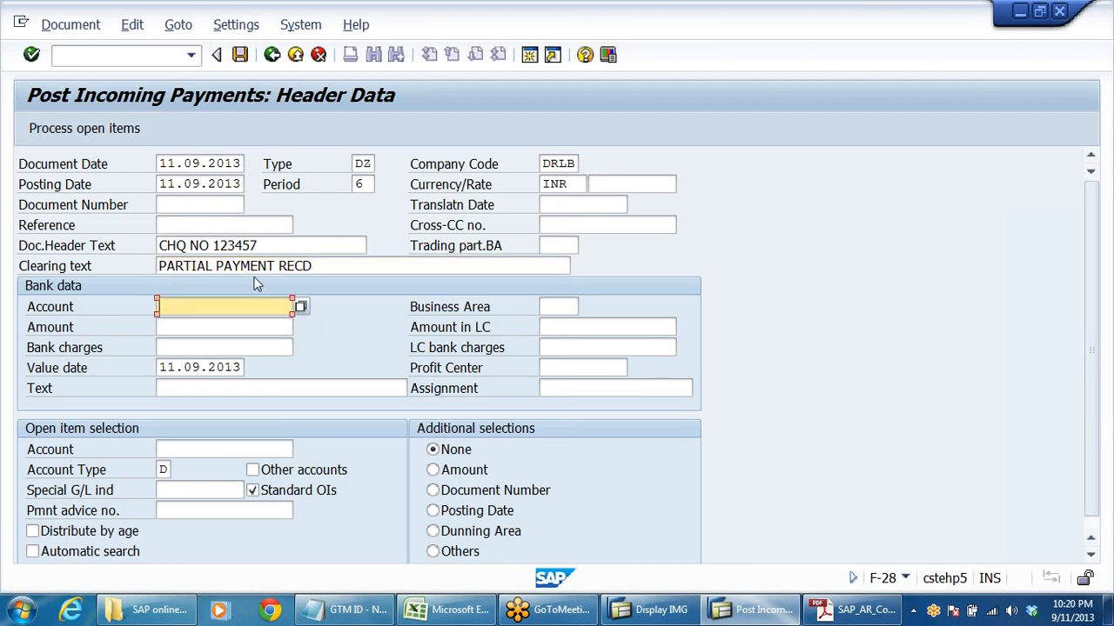
- Enter the bank G/L account in the bank data, with amount 70000 and text "PARTIAL PAYMENT RECD"
text(200405)
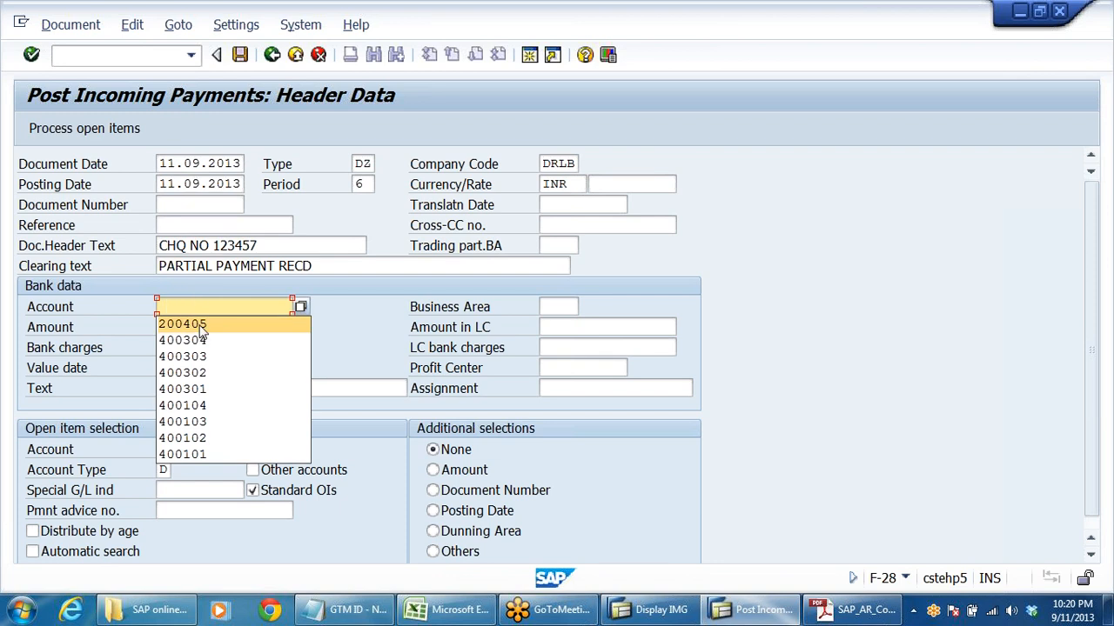
click(224, 327)
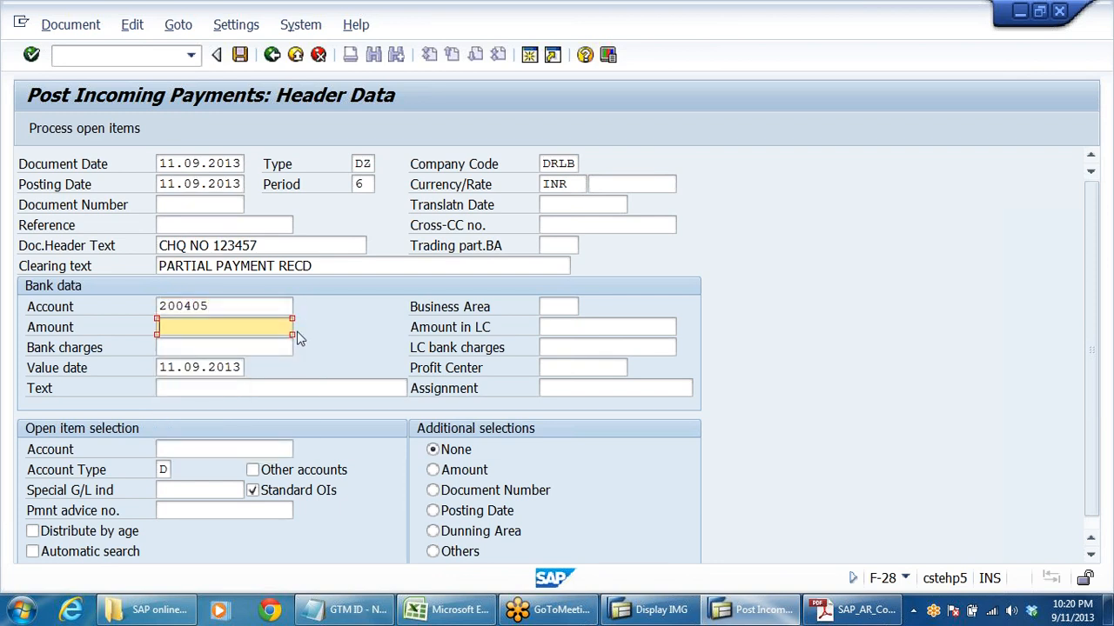
text(70000)
click(261, 388)
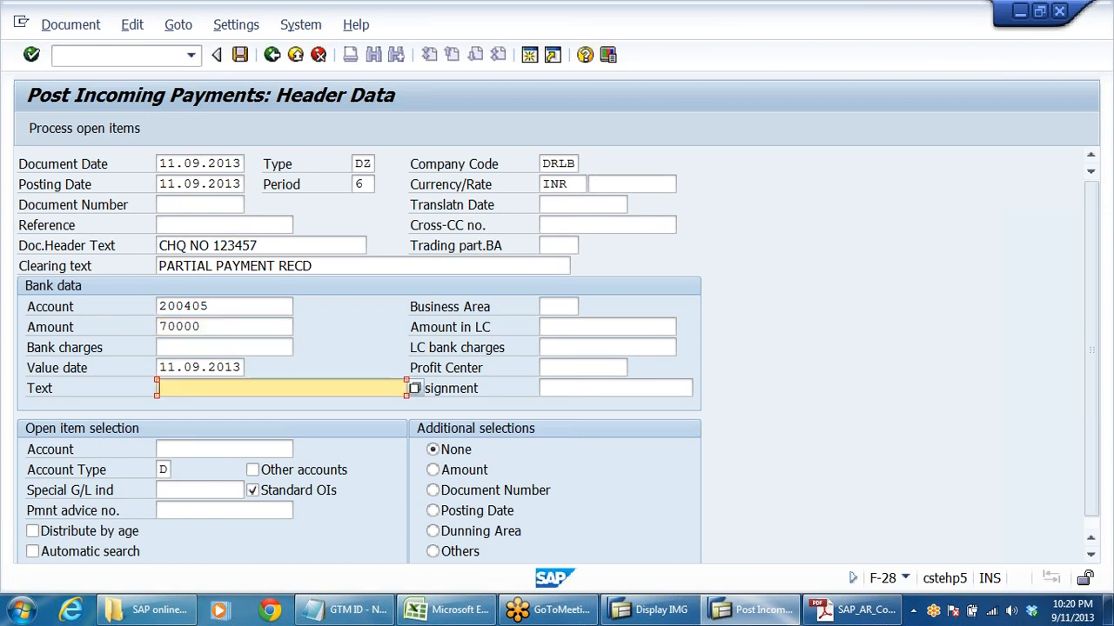
text(P)
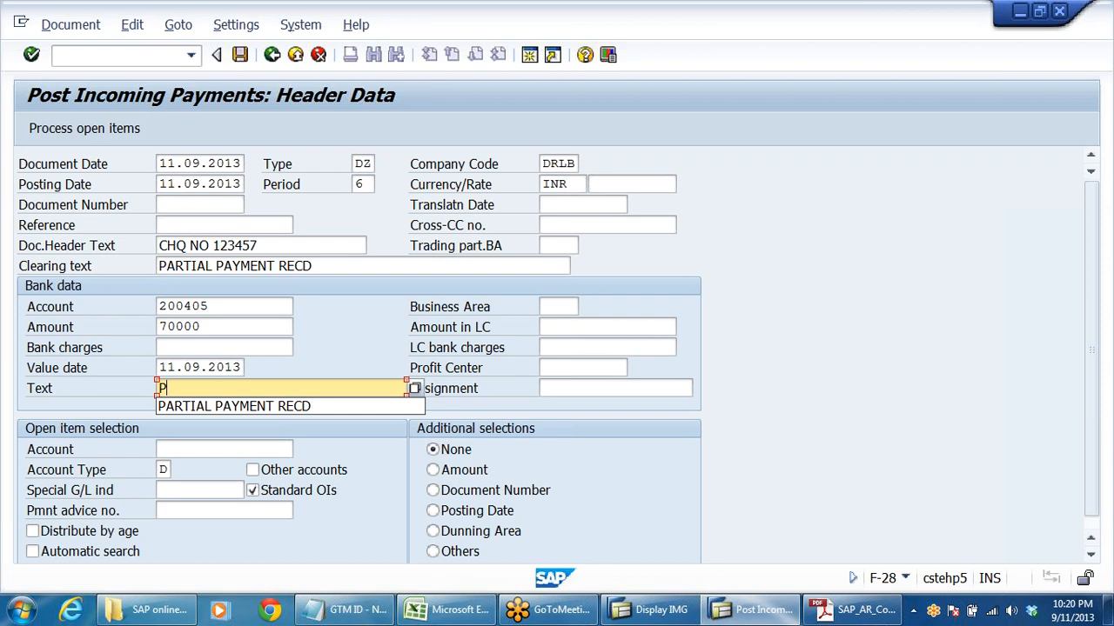
click(210, 406)
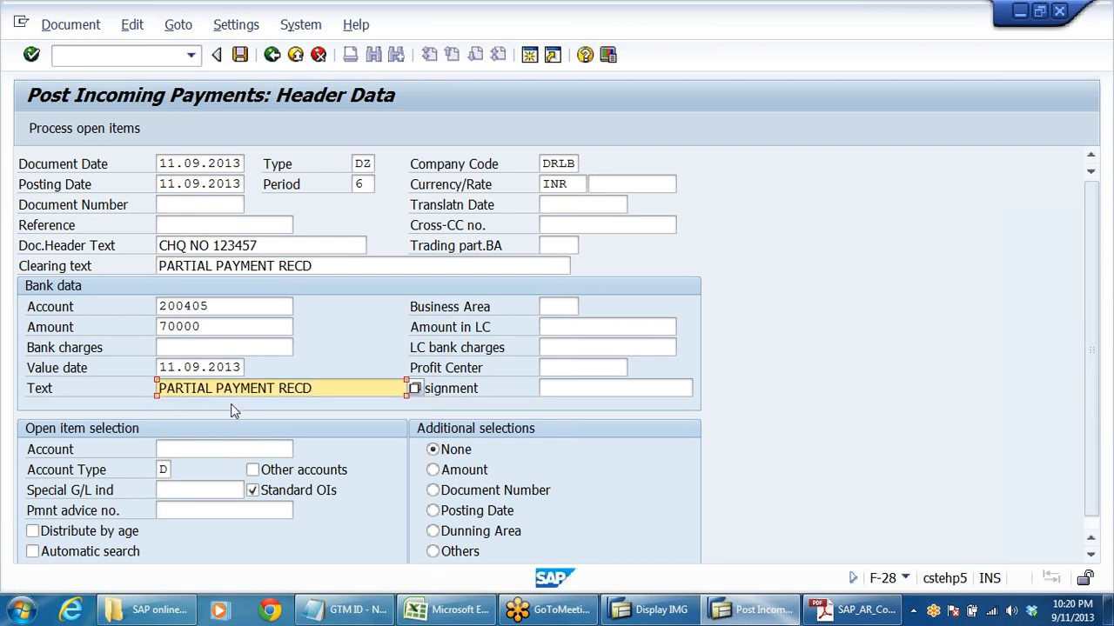
- Load the open items of the Sun Pharma Dealers customer account and try to post the payment against the full invoice
click(200, 449)
text(6)
click(200, 463)
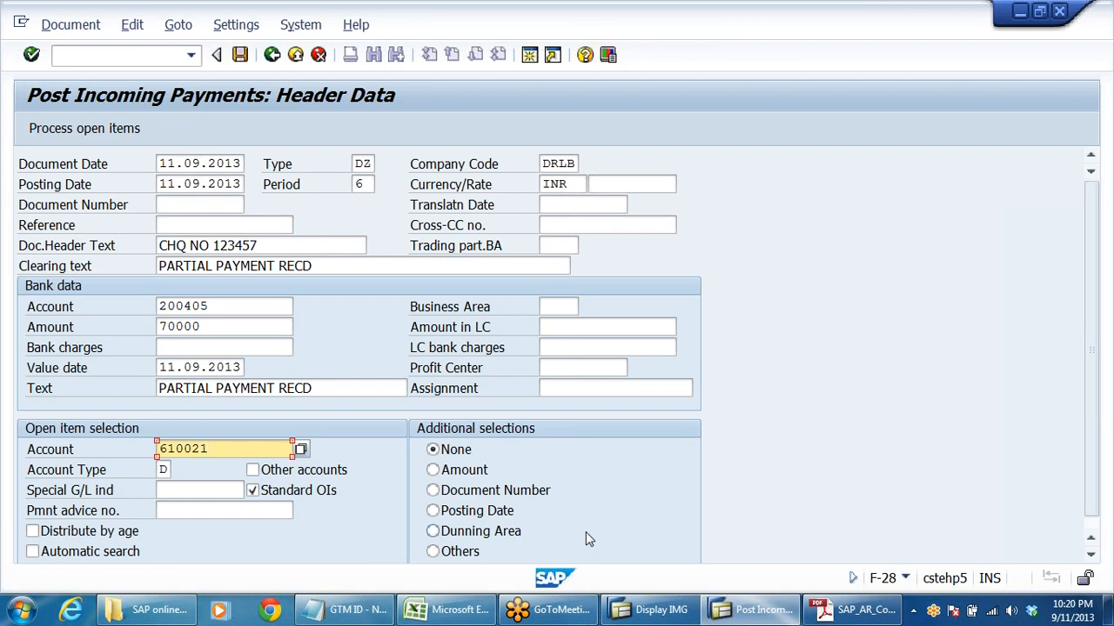
click(566, 162)
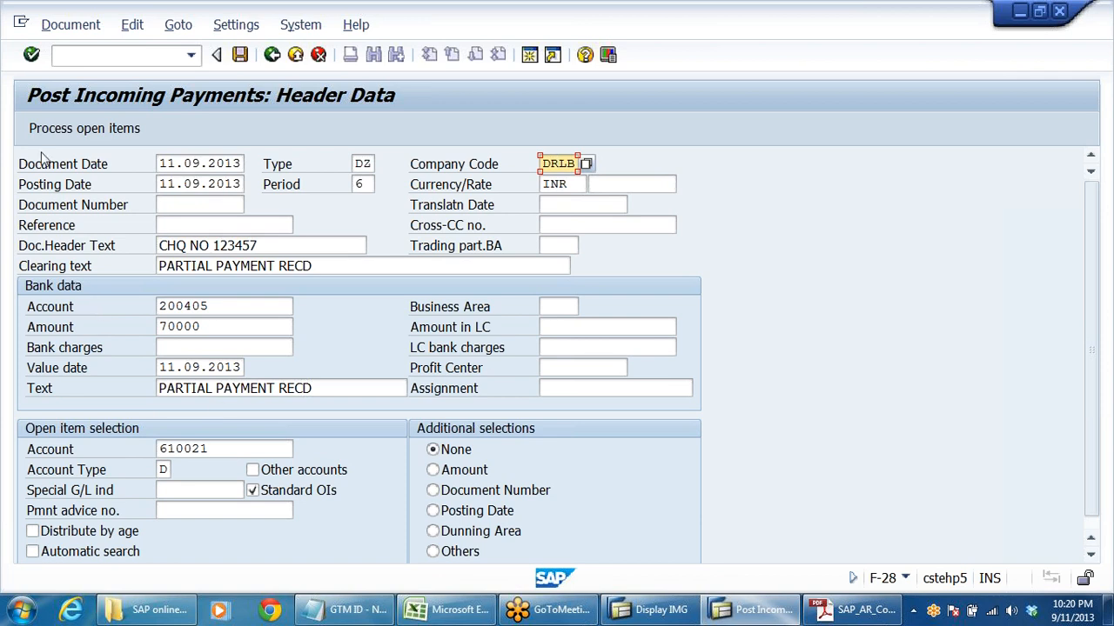
click(70, 131)
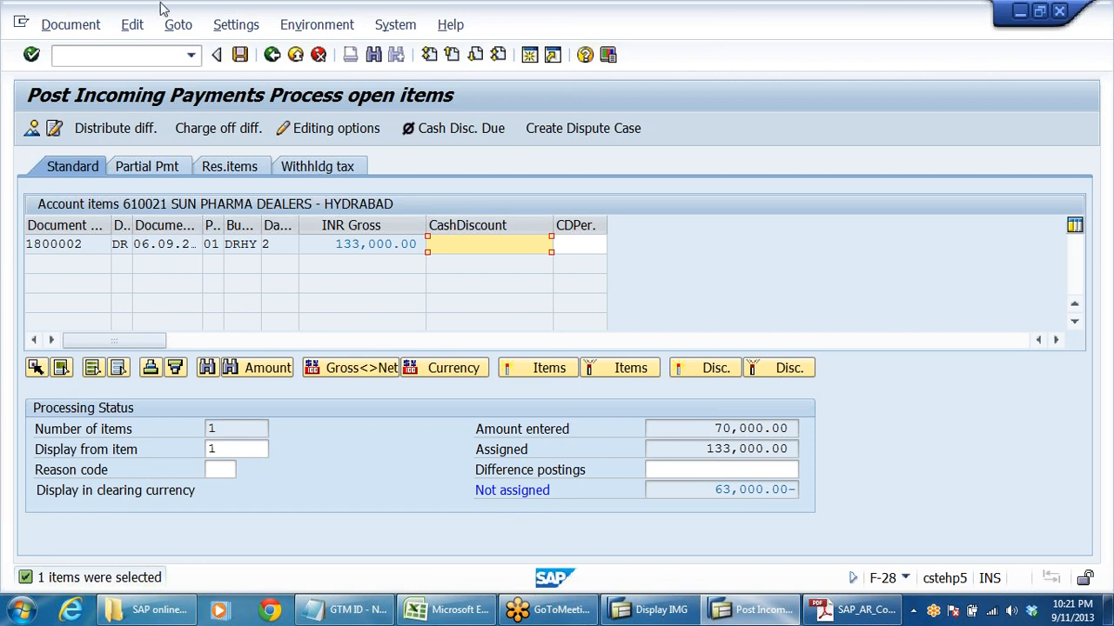
click(238, 55)
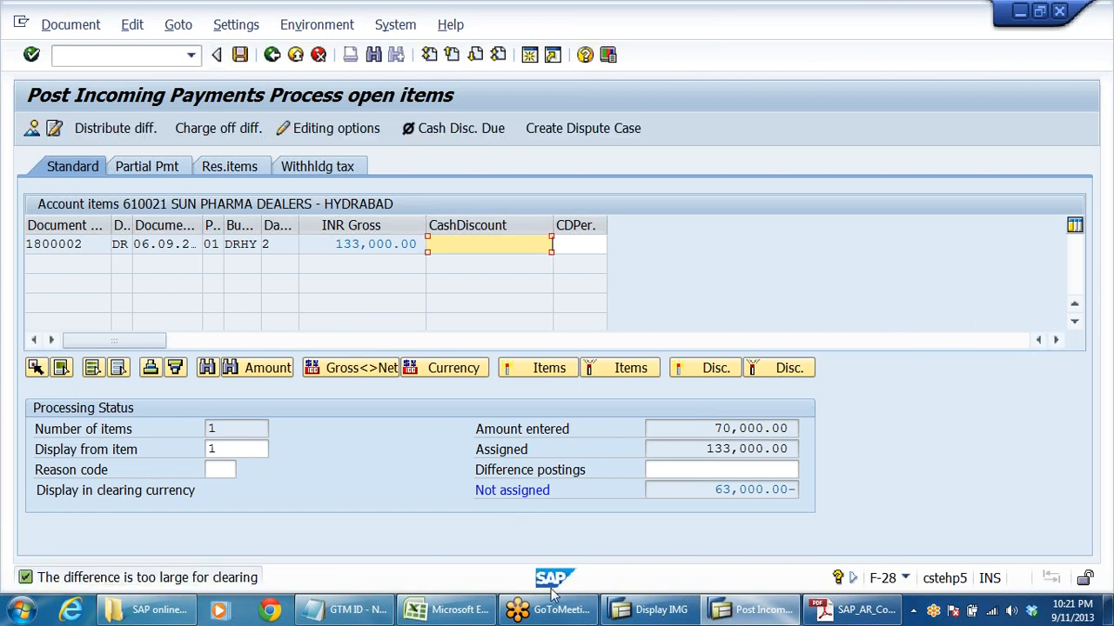
drag(706, 449, 867, 461)
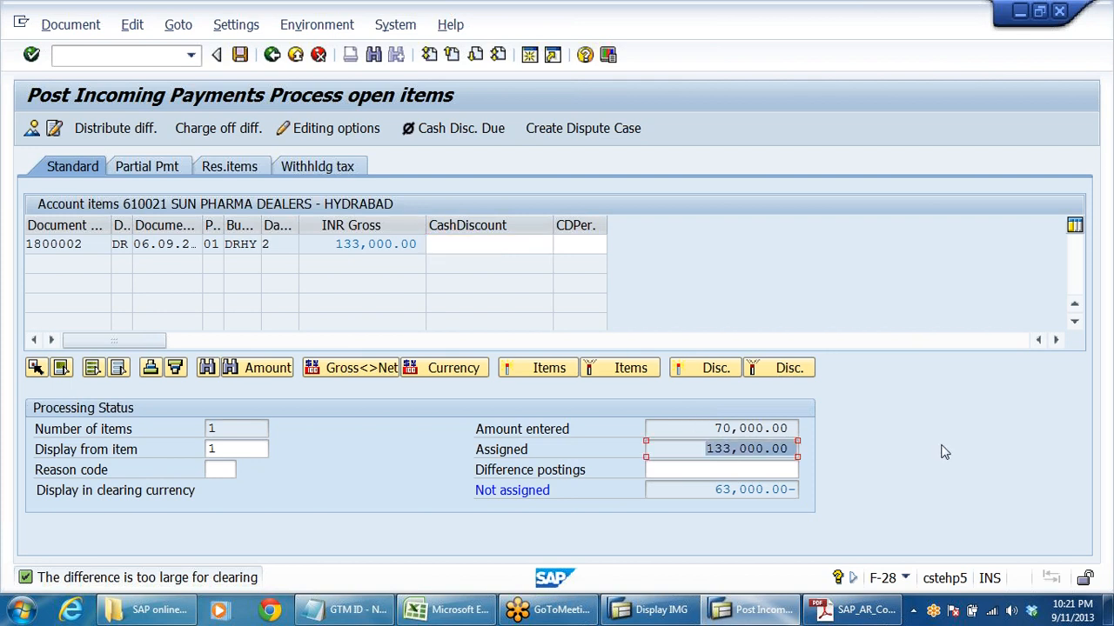
- Assign a partial payment of 70,000.00 to the 133,000.00 invoice and post the payment
click(159, 172)
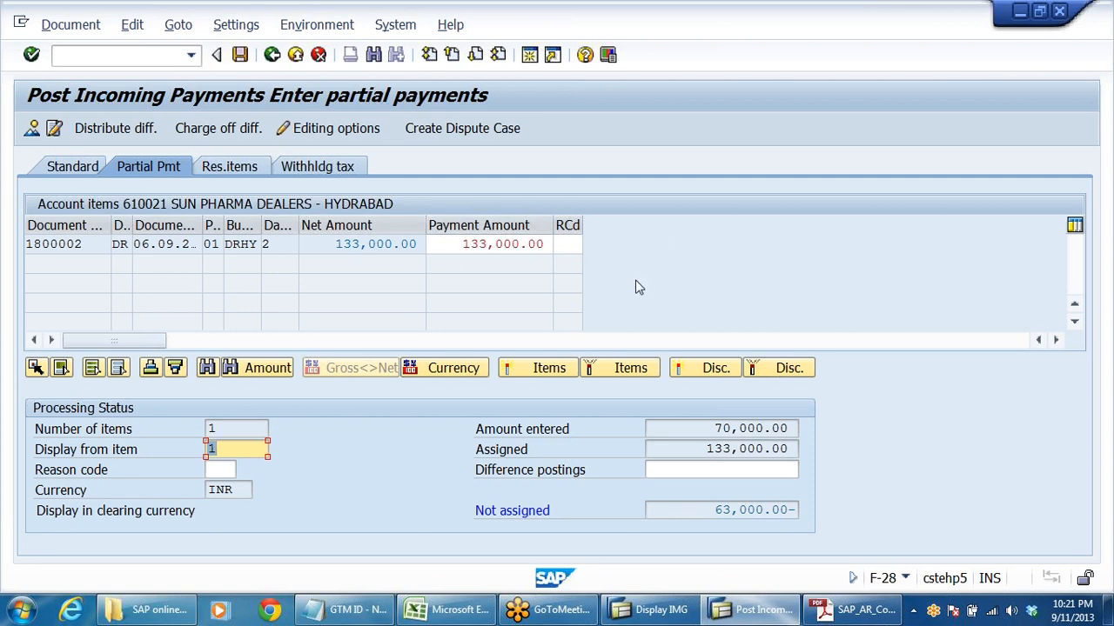
click(471, 245)
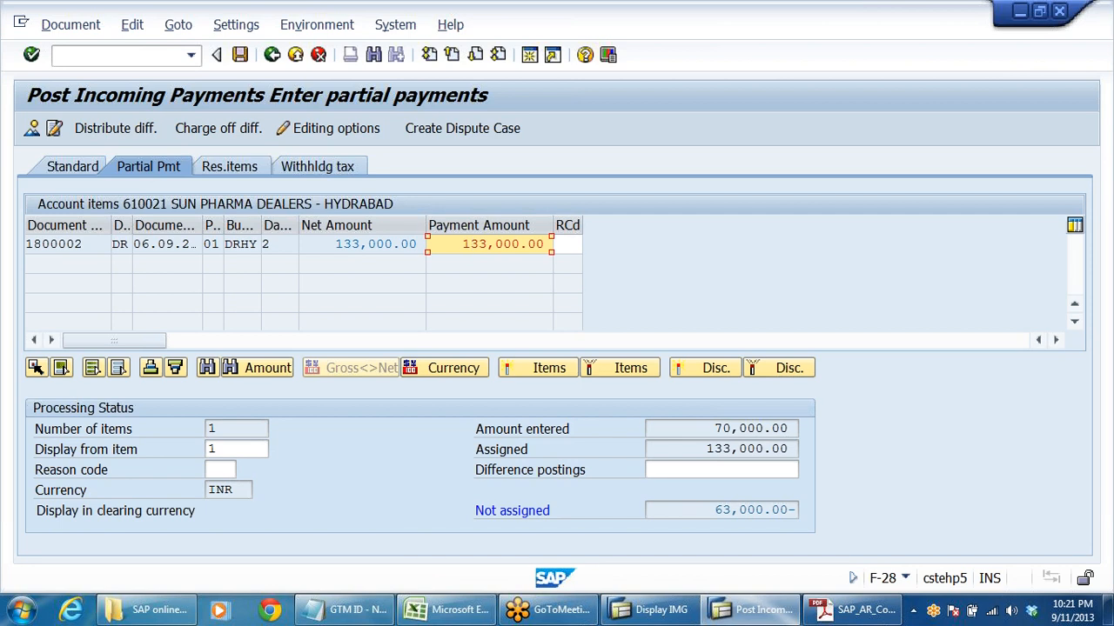
double_click(472, 245)
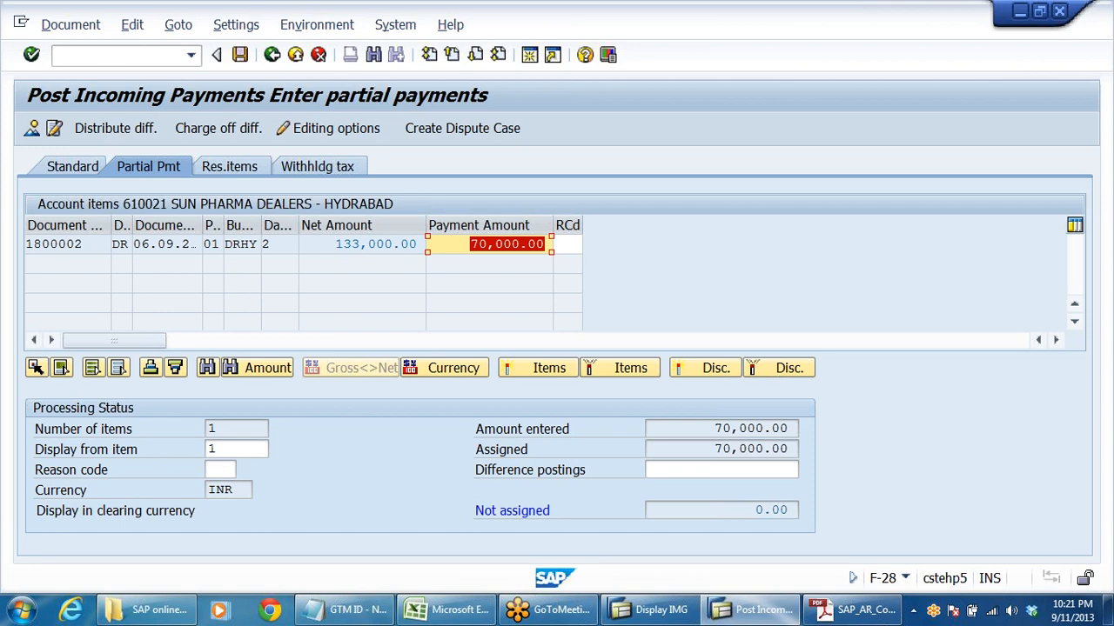
click(471, 243)
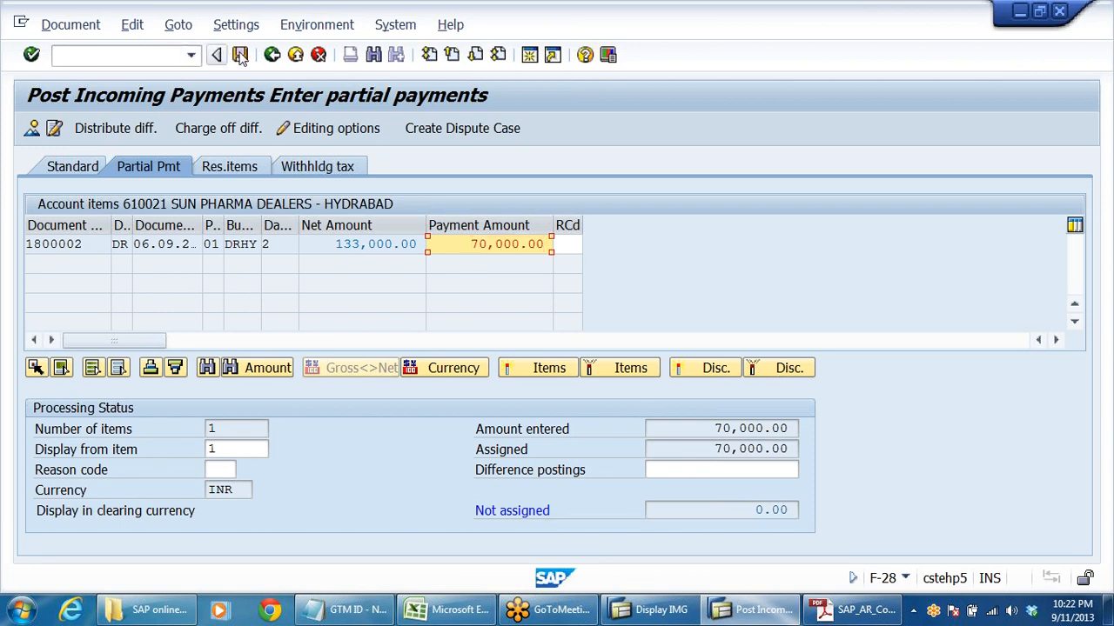
key(Return)
key(ctrl+s)
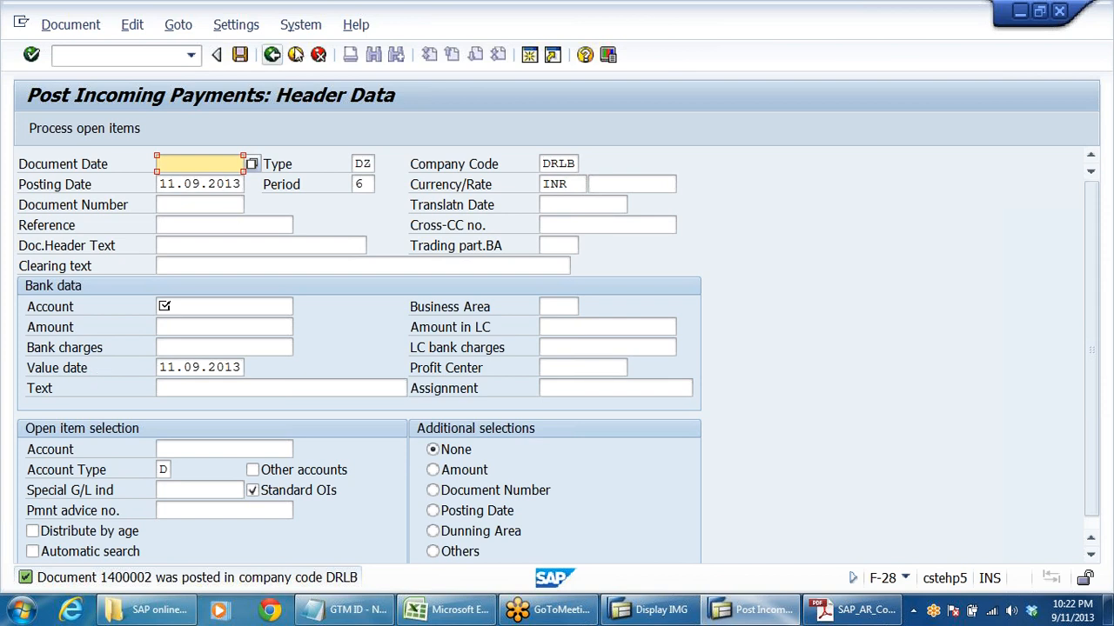
- Exit incoming payments and start a general customer invoice with F-22, setting its document date to 11.09.2013
click(295, 55)
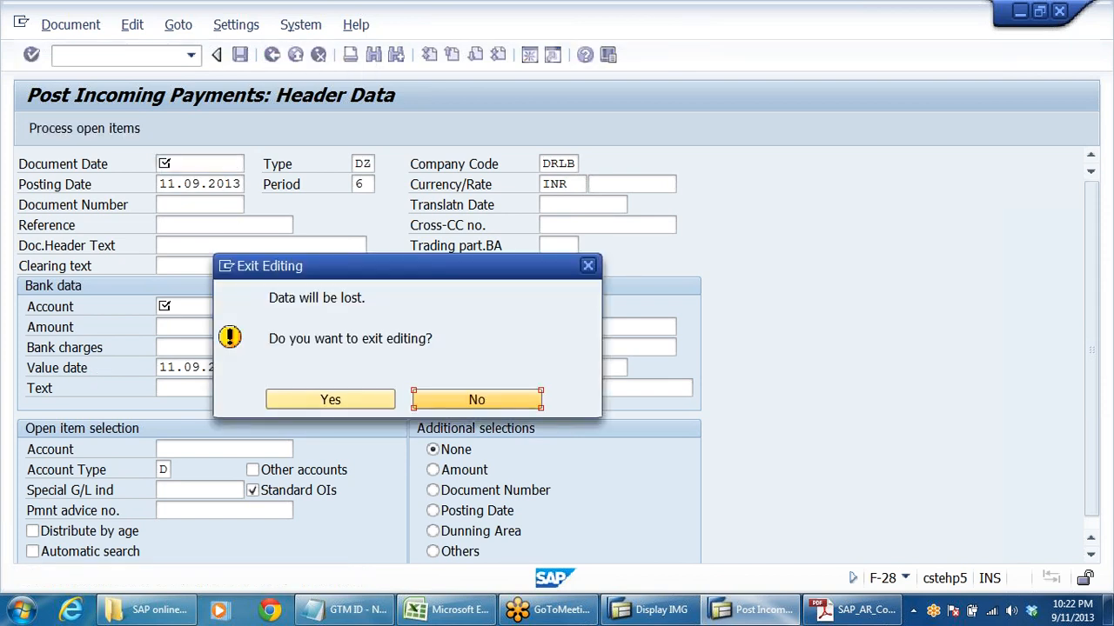
click(330, 400)
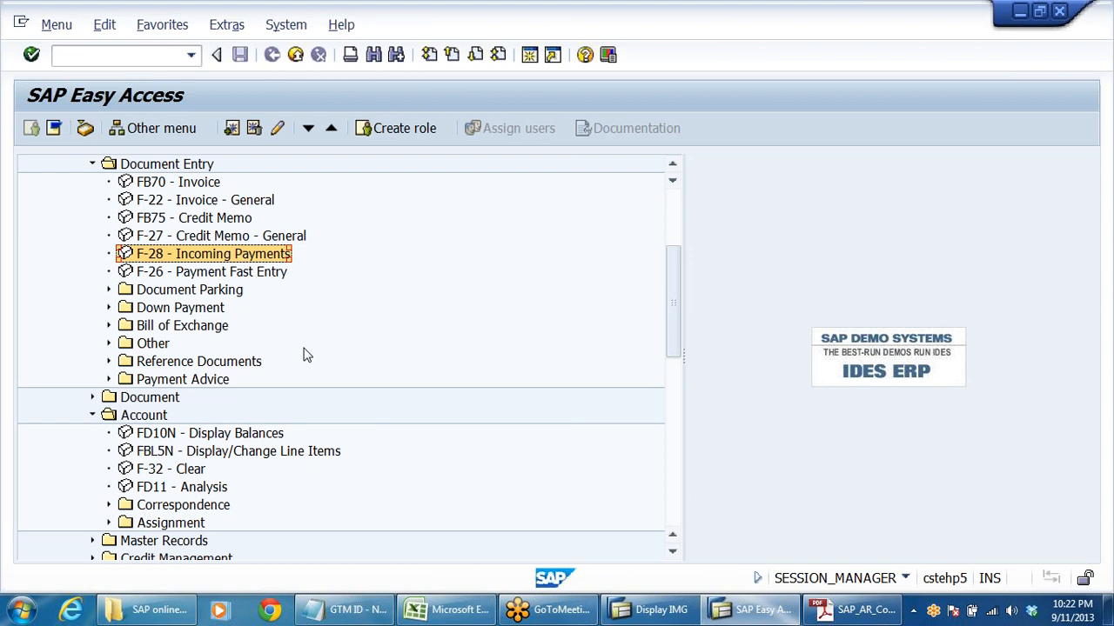
scroll(303, 353, up, 2)
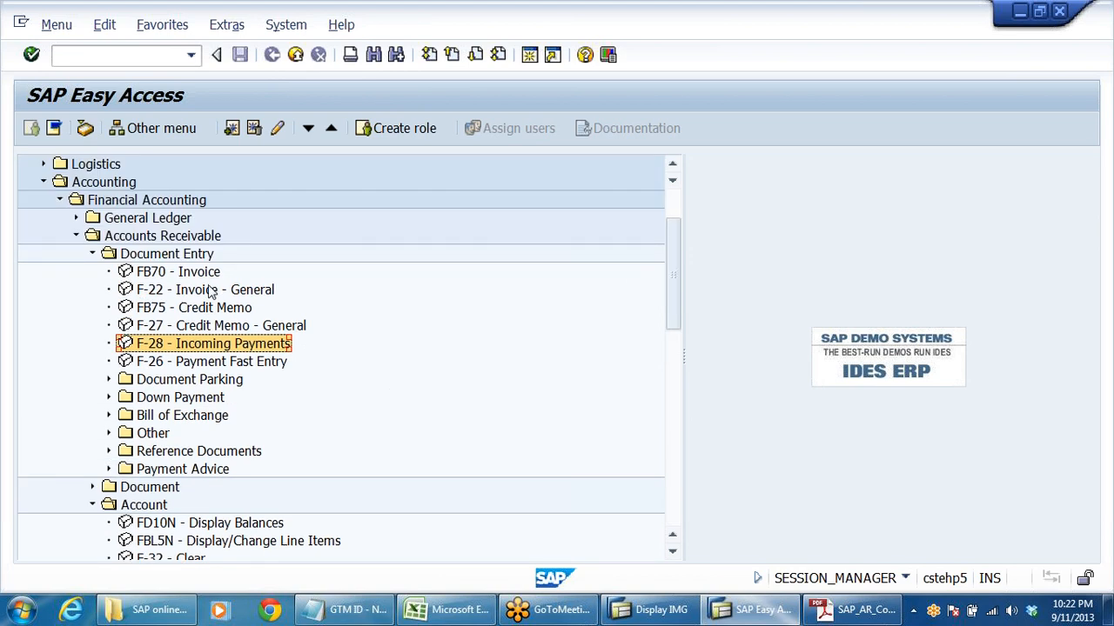
double_click(214, 291)
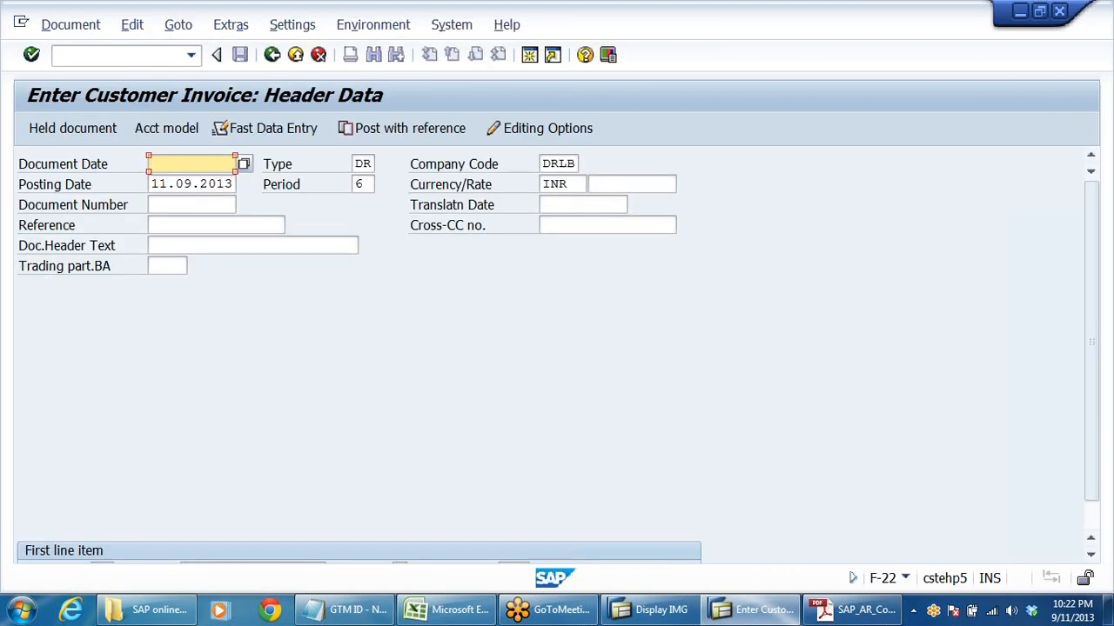
key(Down)
key(Return)
click(252, 539)
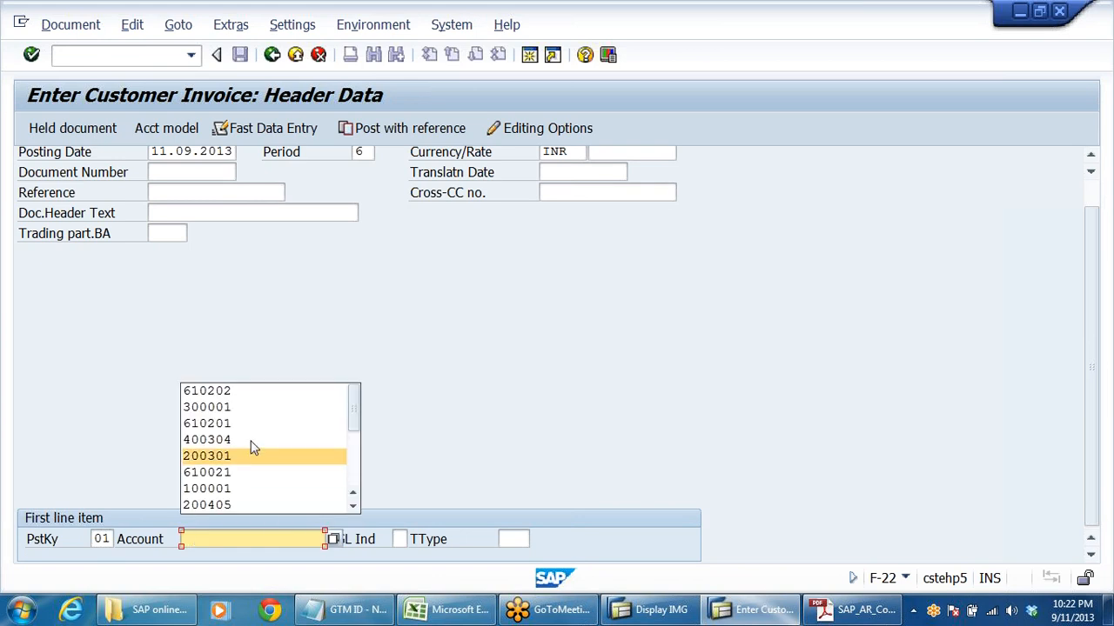
click(255, 398)
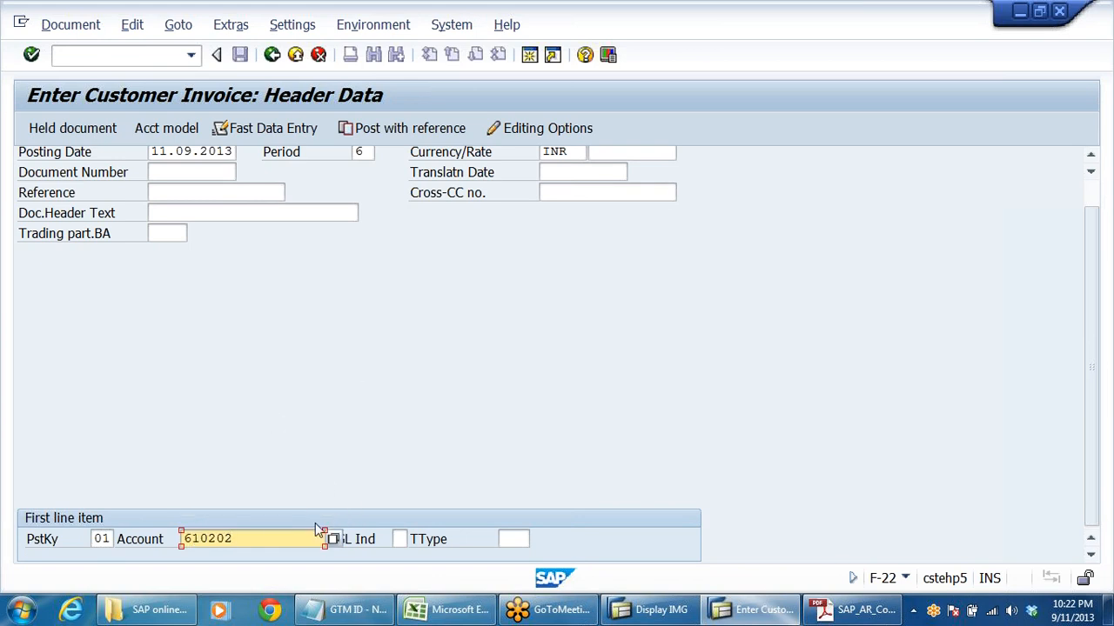
key(BackSpace)
text(1)
key(Return)
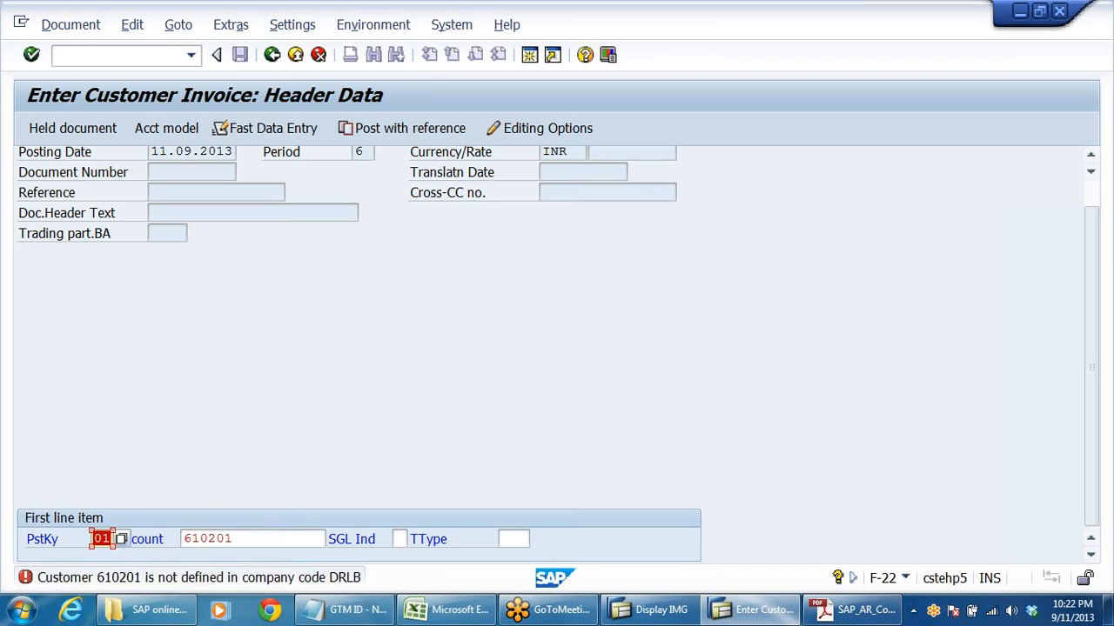
key(Tab)
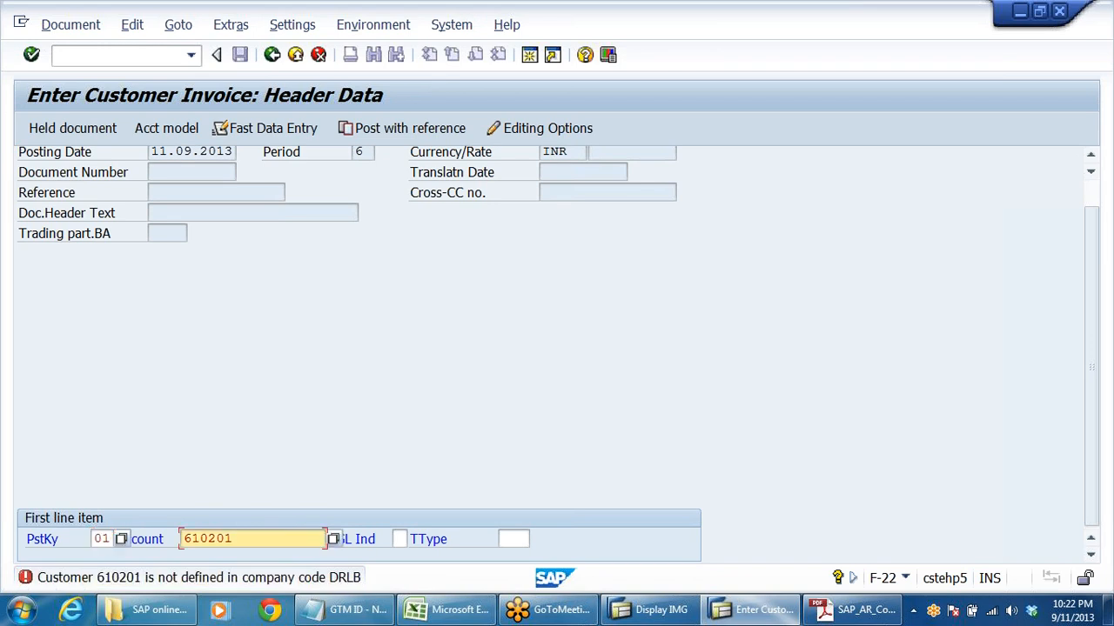
key(BackSpace)
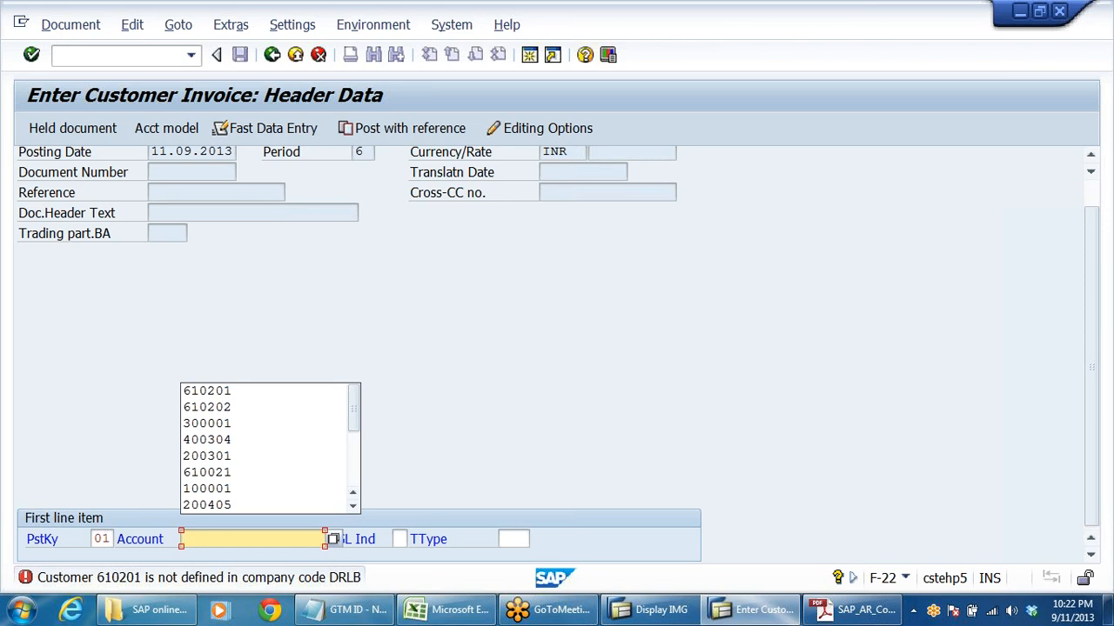
- Look up the customers of company code DRLB, choose Sun Pharma Dealers for the first line item and continue to its item details
click(333, 539)
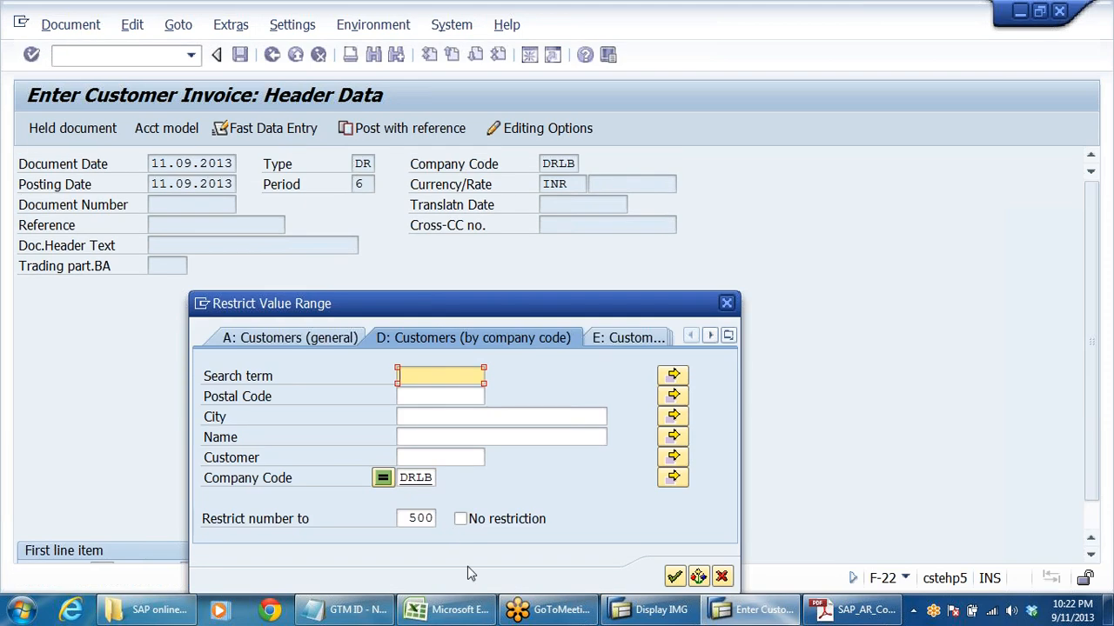
click(675, 577)
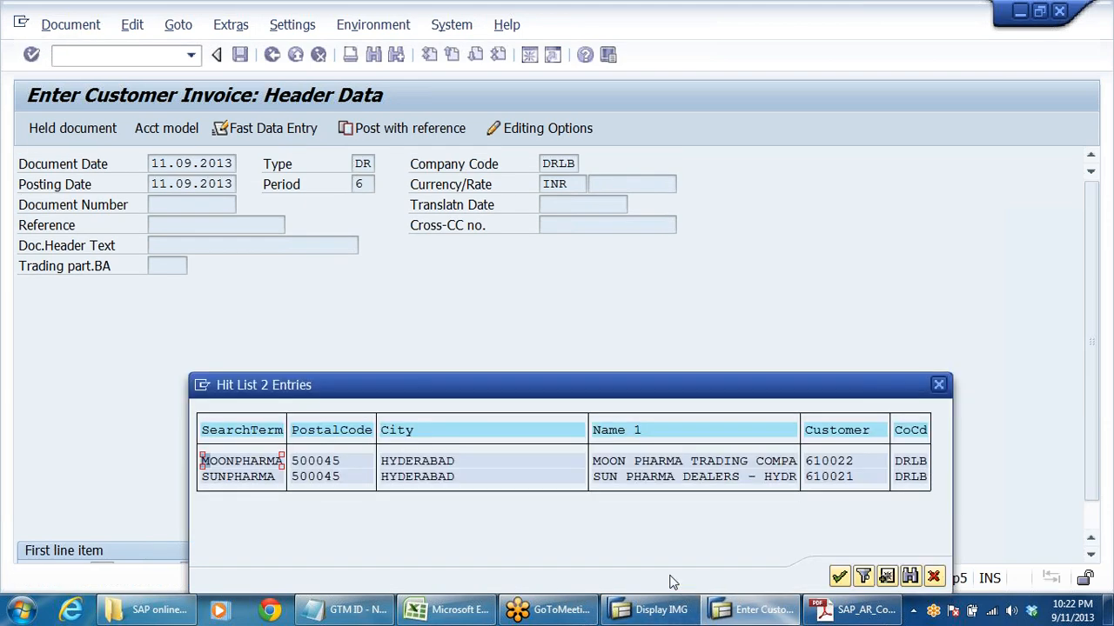
double_click(832, 479)
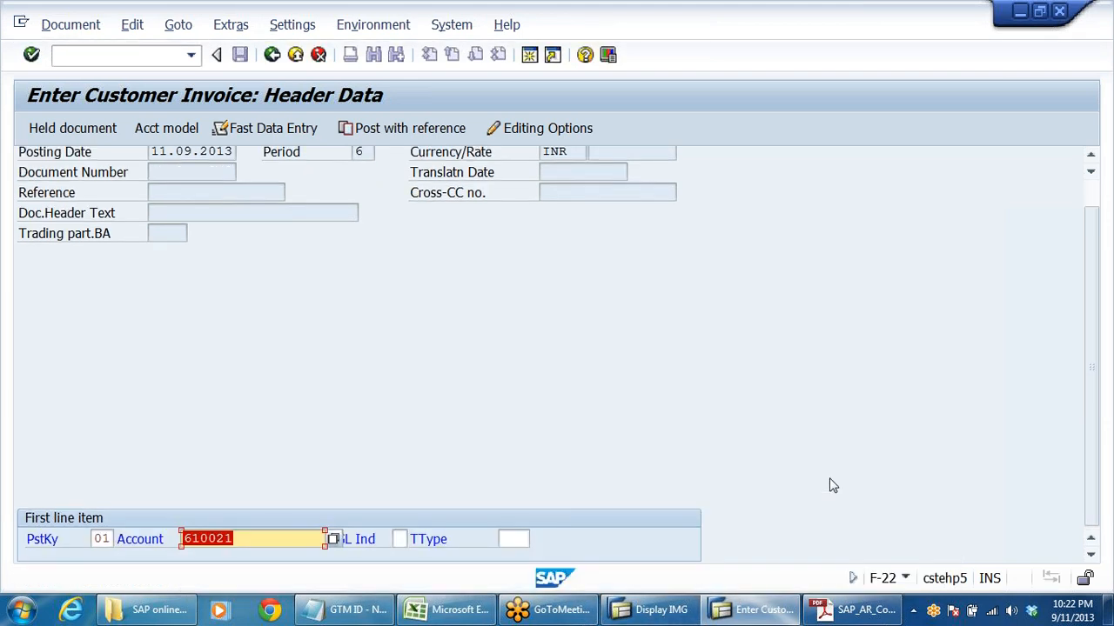
scroll(766, 292, up, 1)
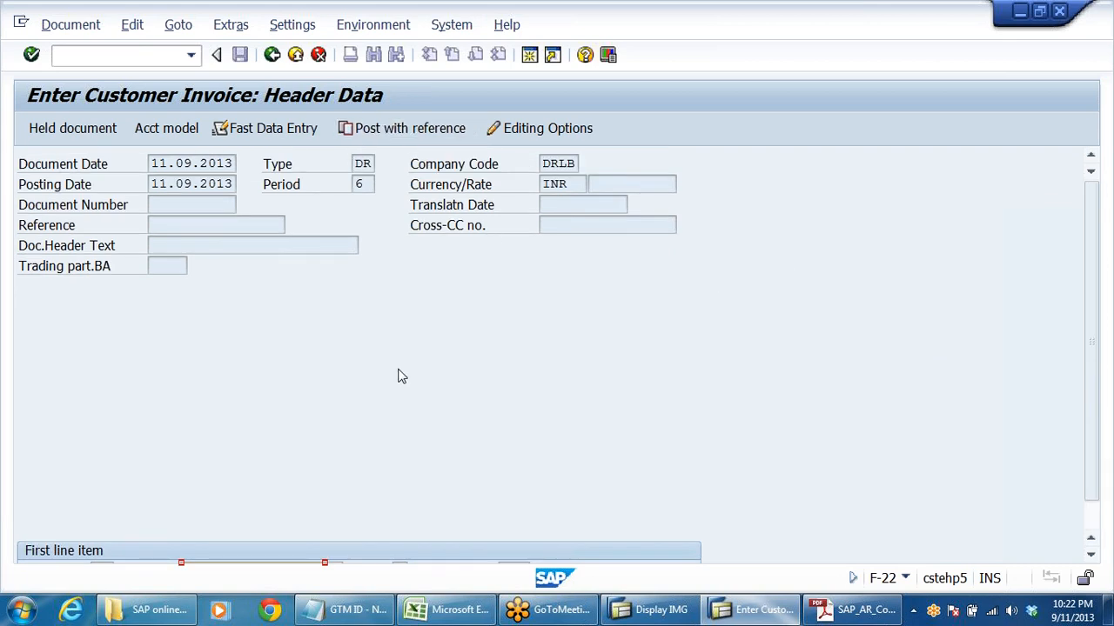
key(Return)
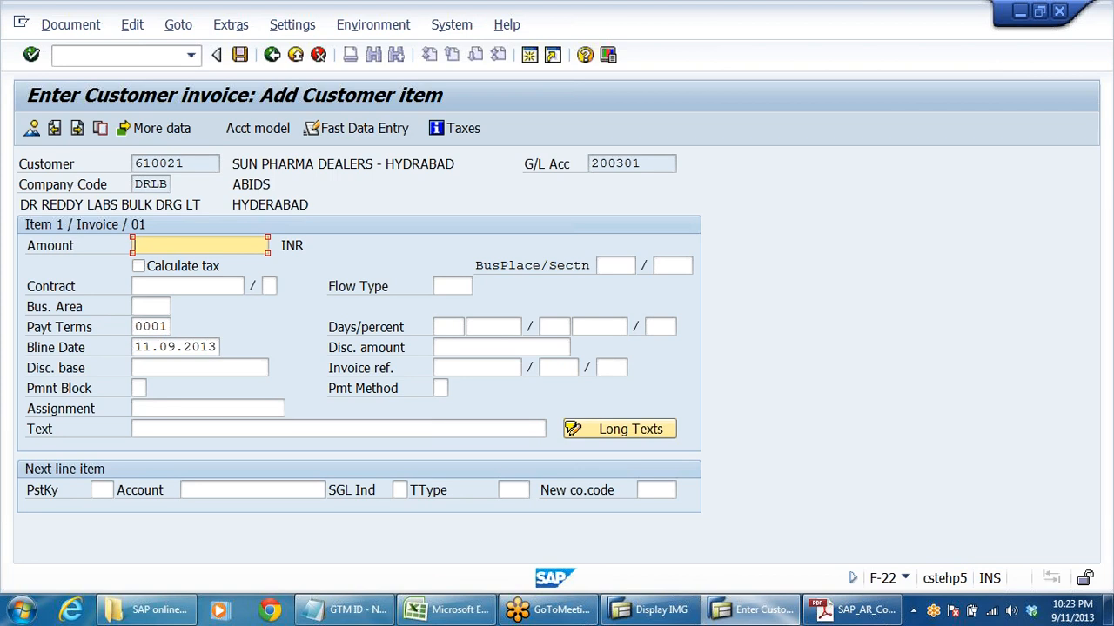
- Set the customer item's amount to 144000 and its text to CUSTOMER INVOICE POSTED
text(144)
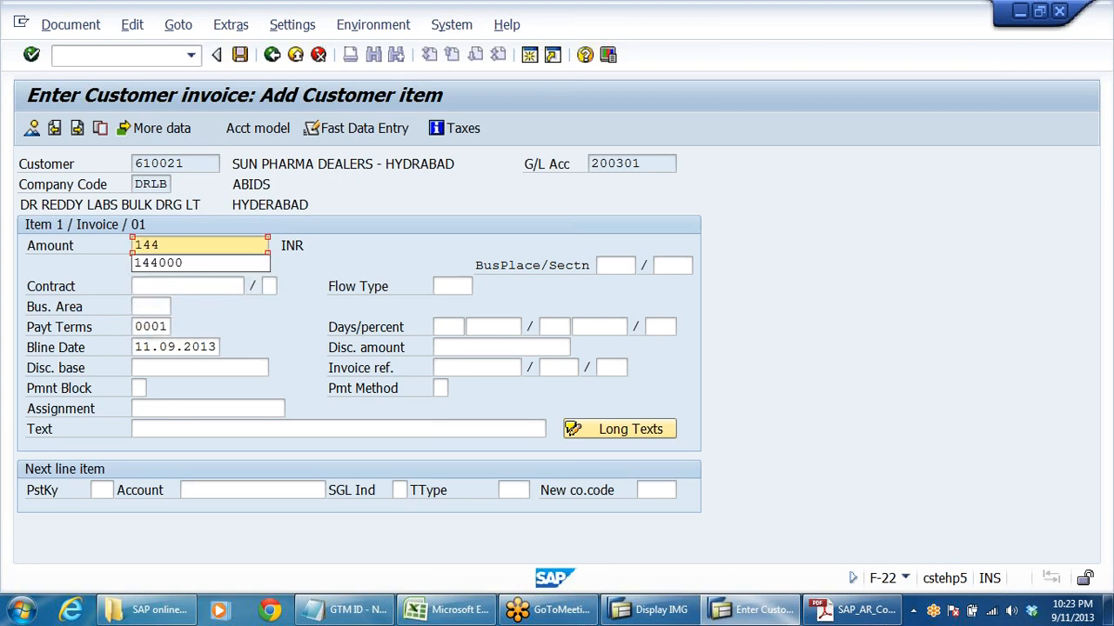
click(166, 262)
click(196, 429)
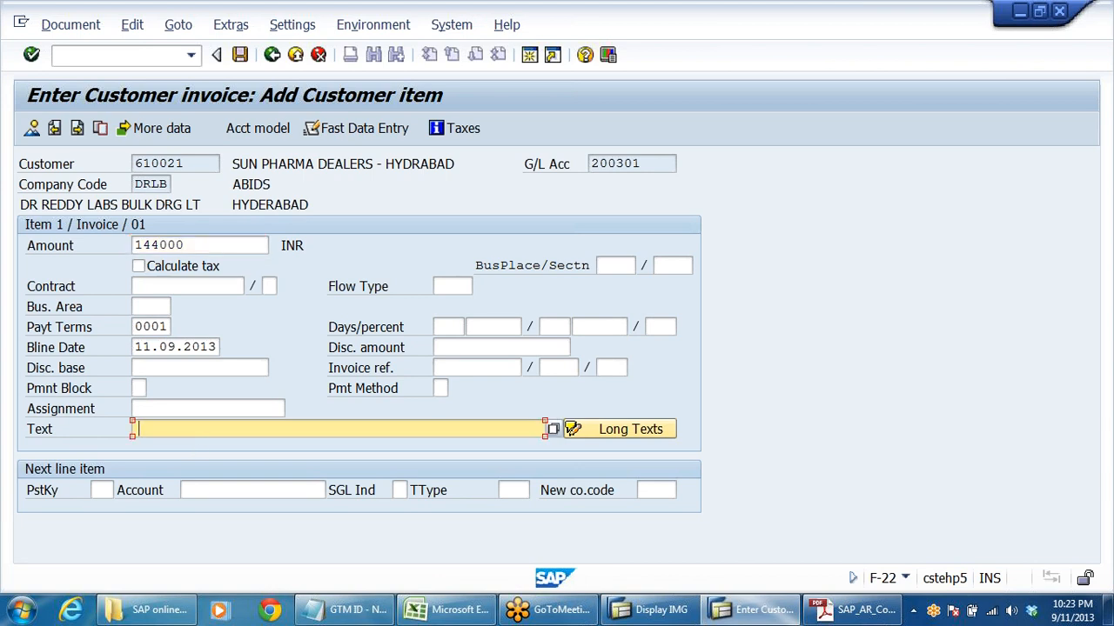
click(193, 429)
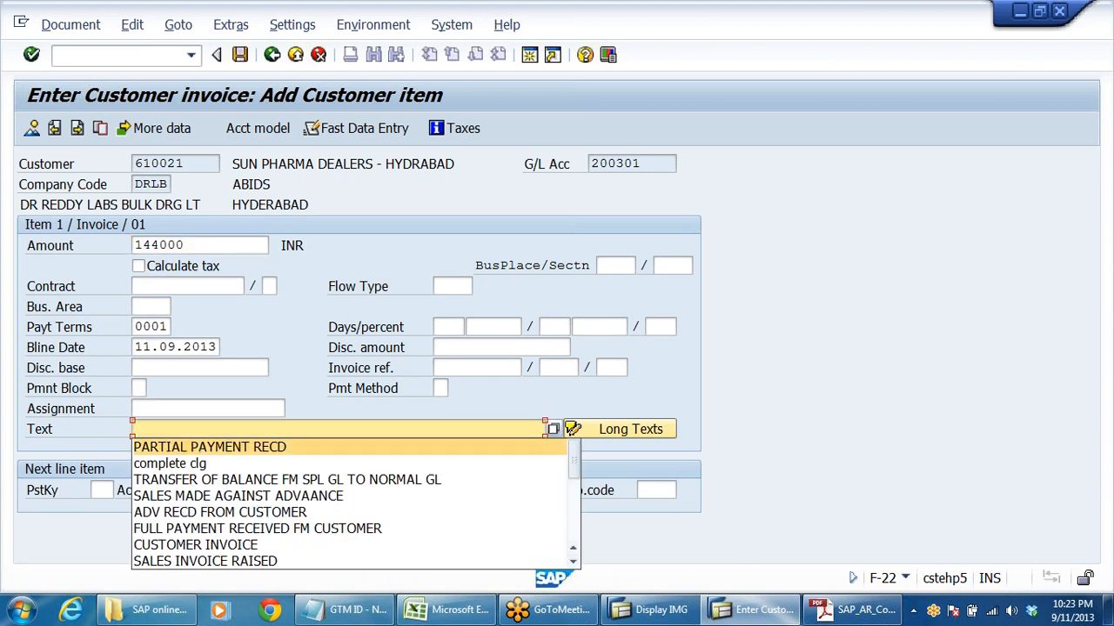
key(Escape)
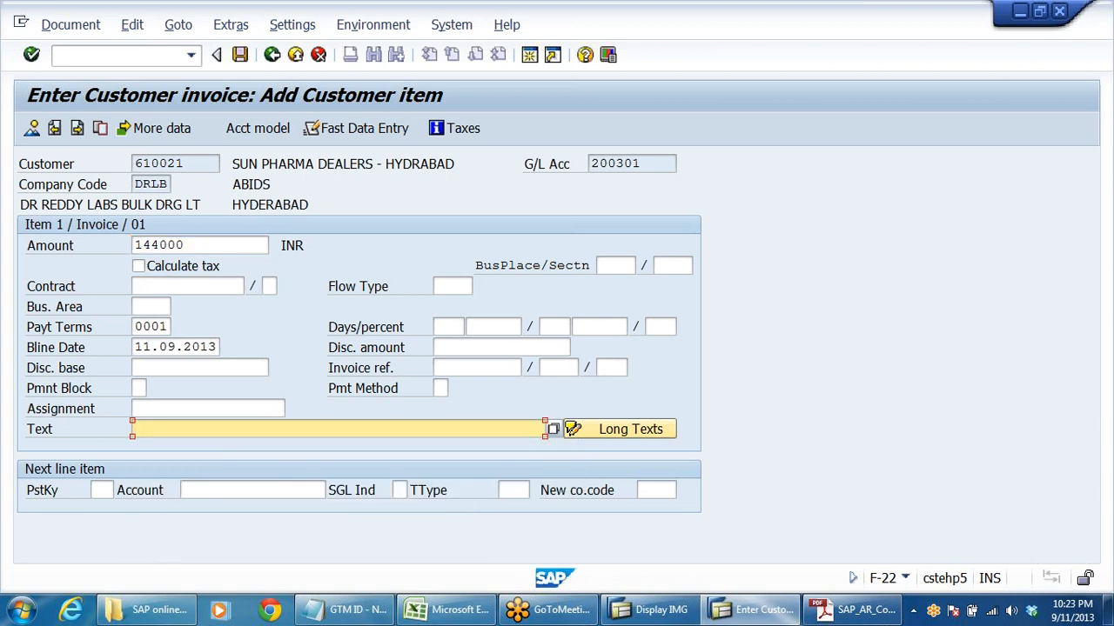
text(CU)
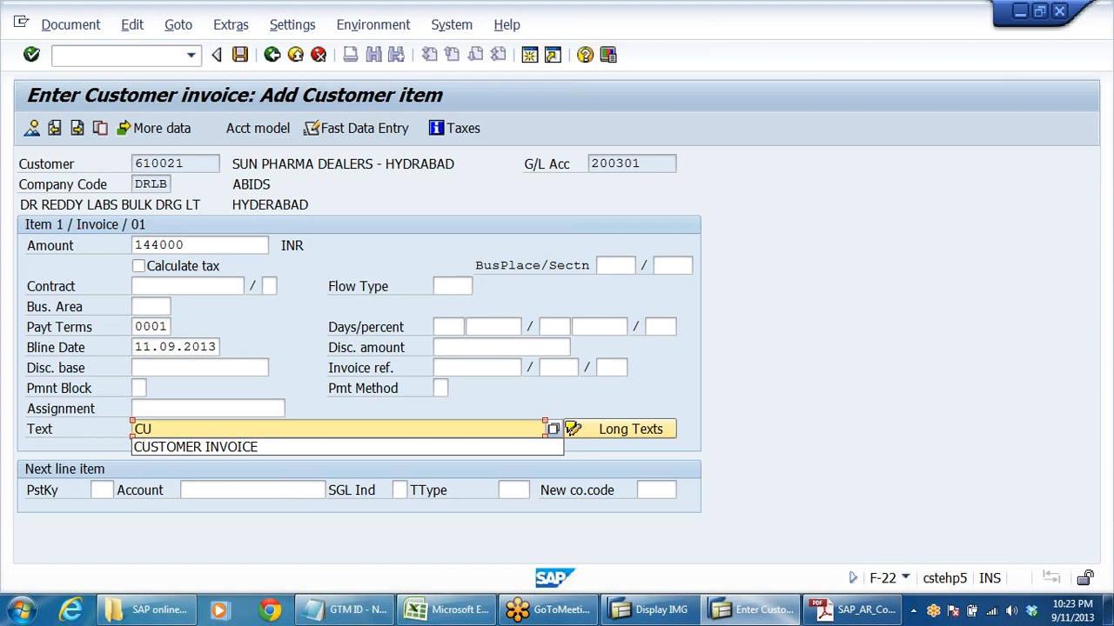
click(234, 448)
text(PO)
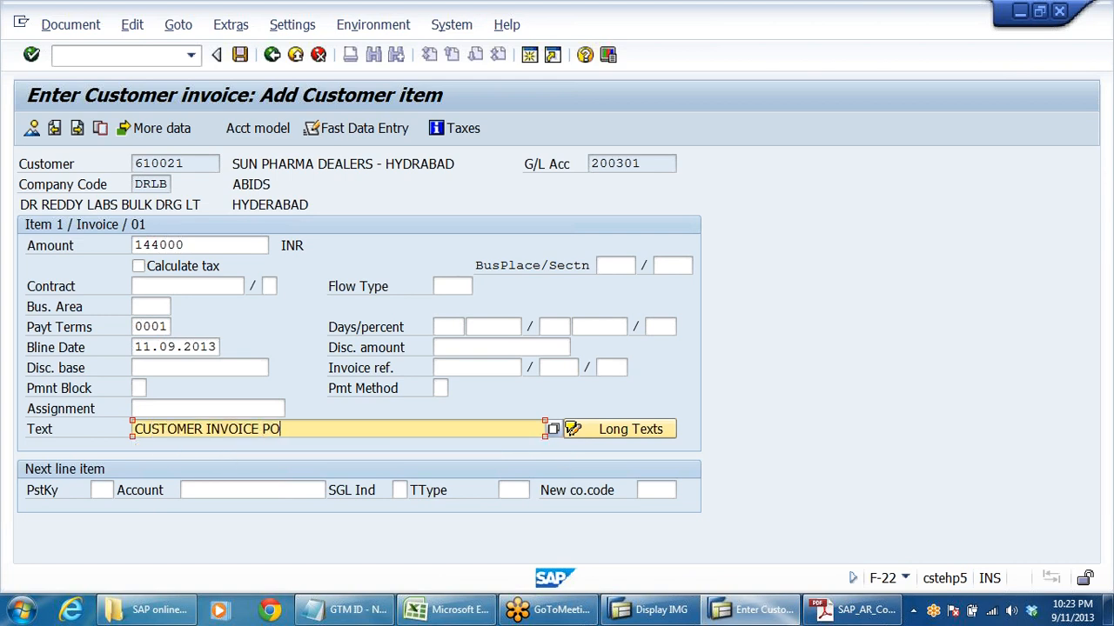
text(STED)
- Add a next line item with posting key 50 for the Sales - Pharma Products G/L account and continue to its details
click(102, 490)
key(space)
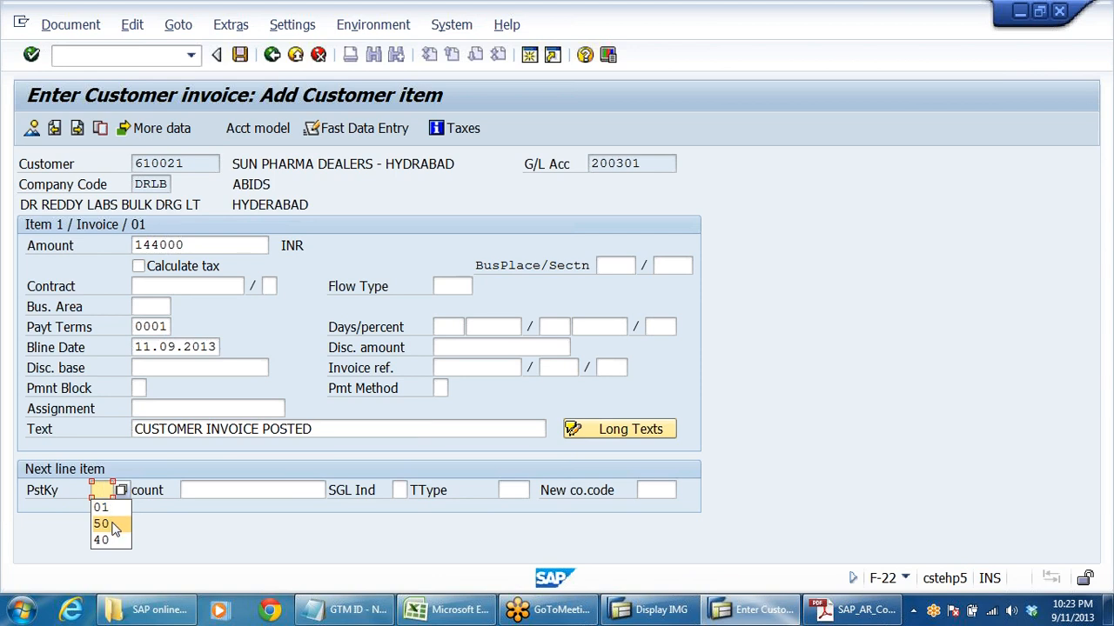
click(111, 525)
click(252, 490)
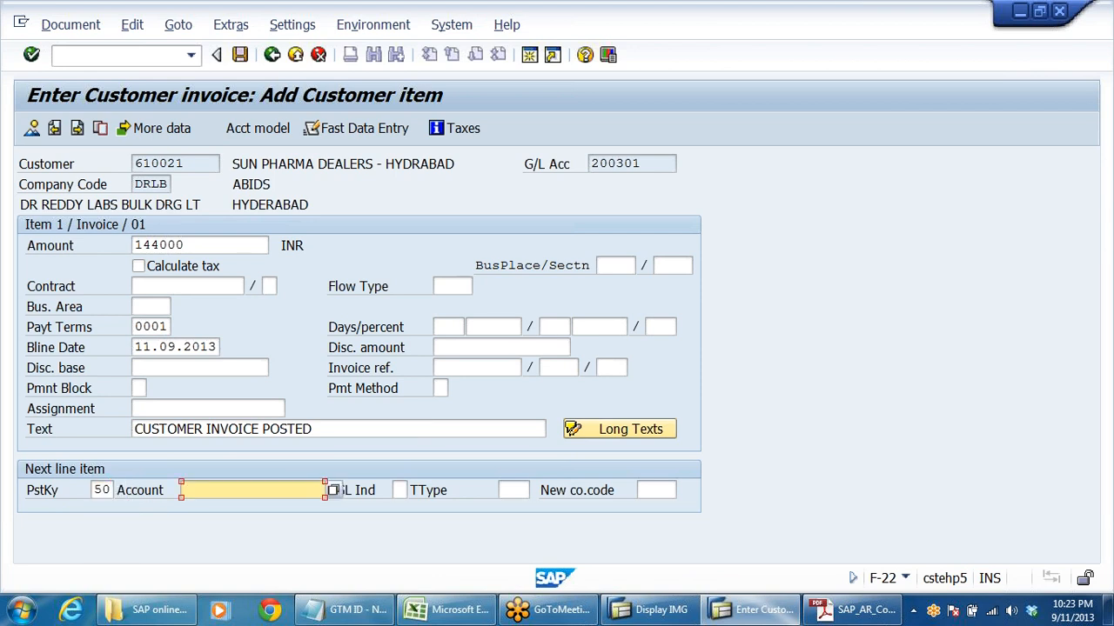
key(space)
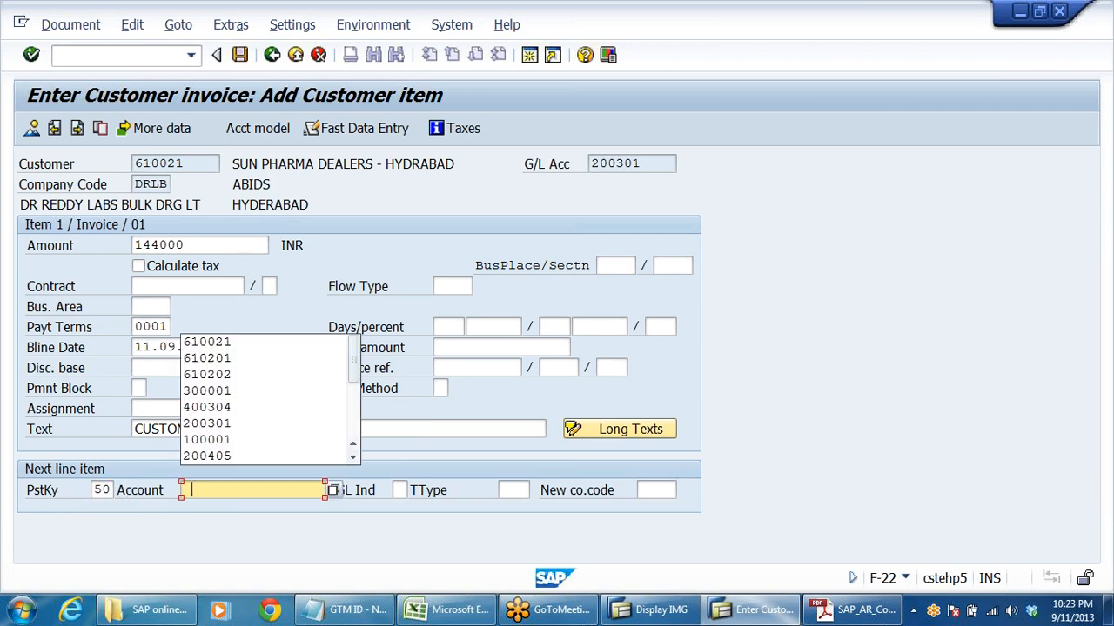
click(243, 393)
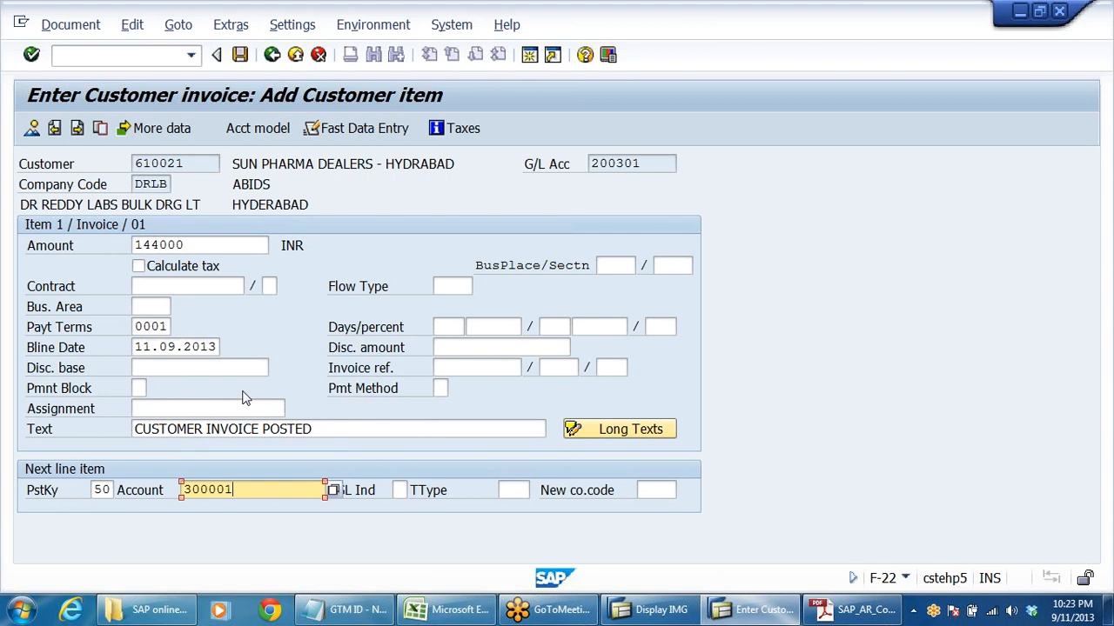
key(Return)
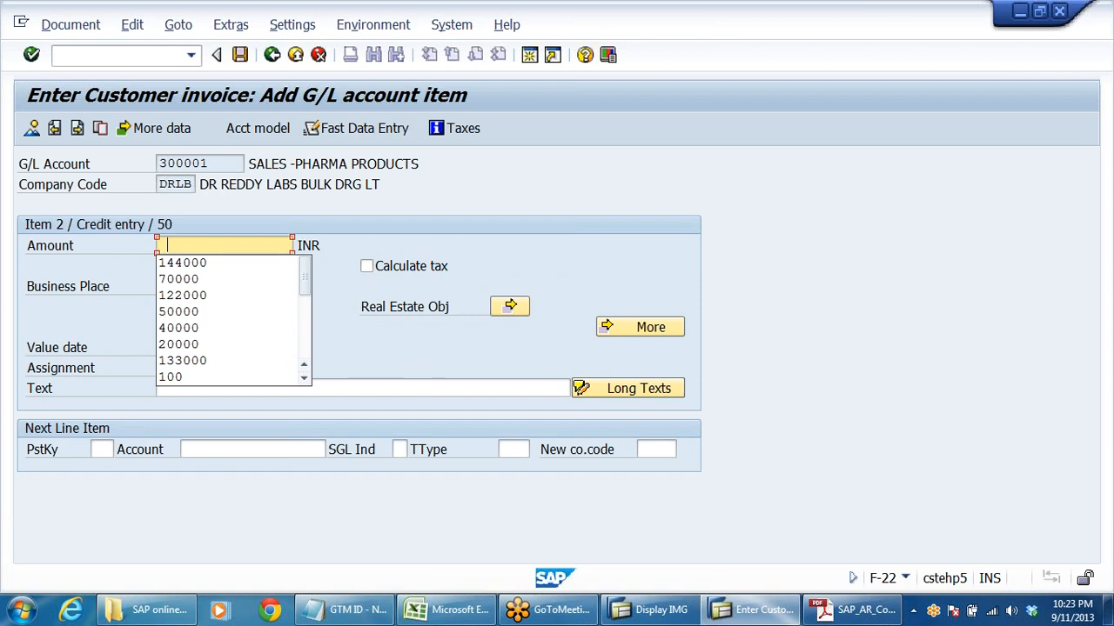
- Set the sales item's amount to 144000 and text to CUSTOMER INVOICE POSTED, then check the document overview and post the invoice
click(210, 264)
click(199, 389)
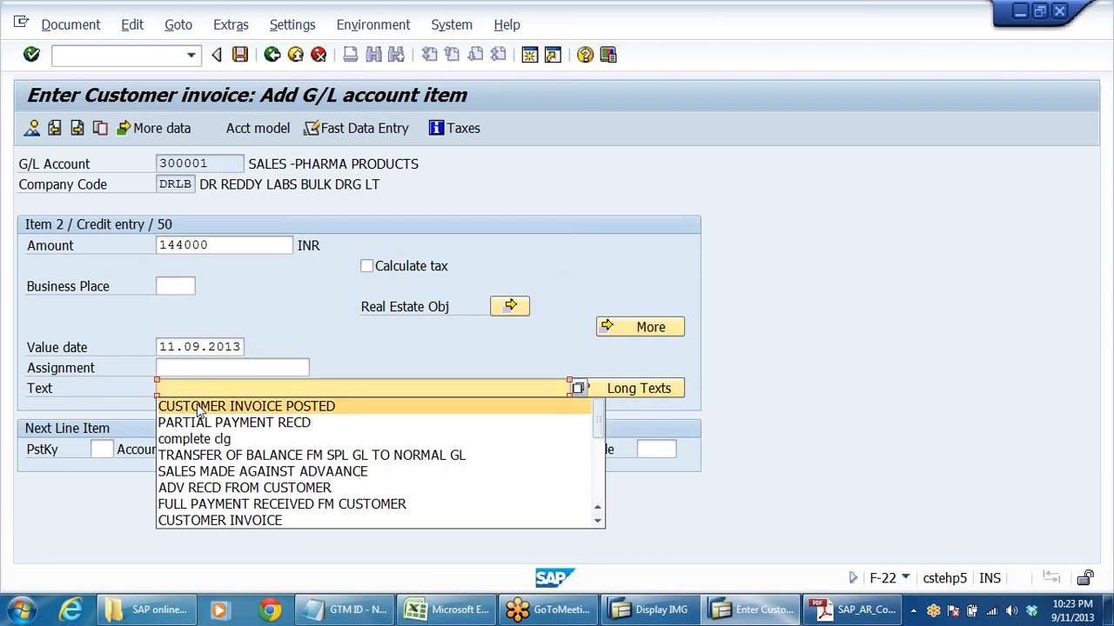
click(199, 407)
click(39, 127)
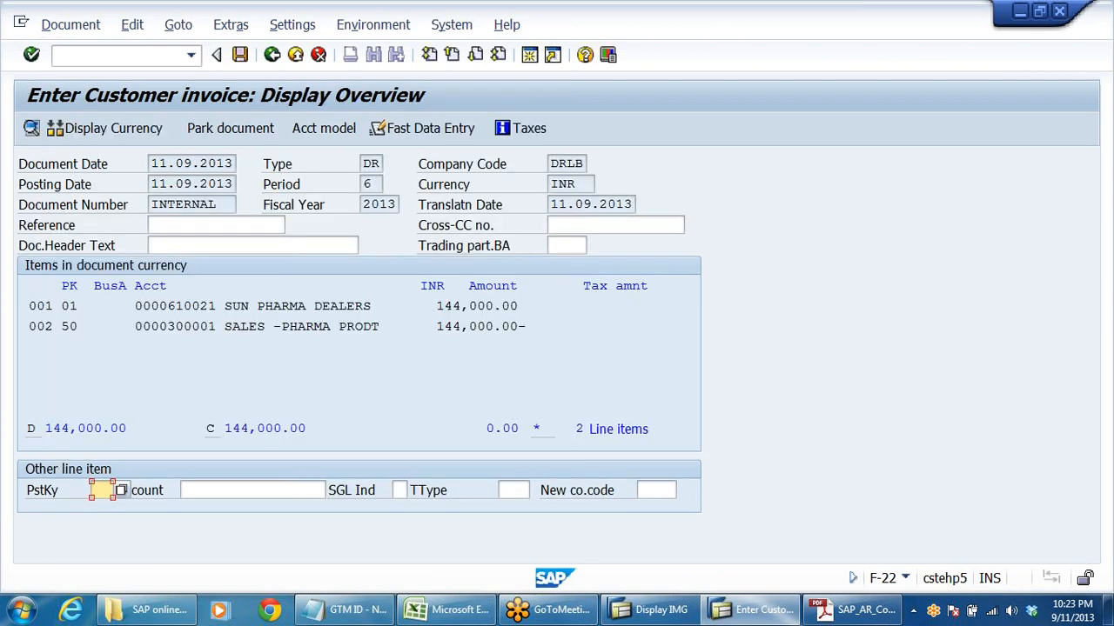
click(240, 54)
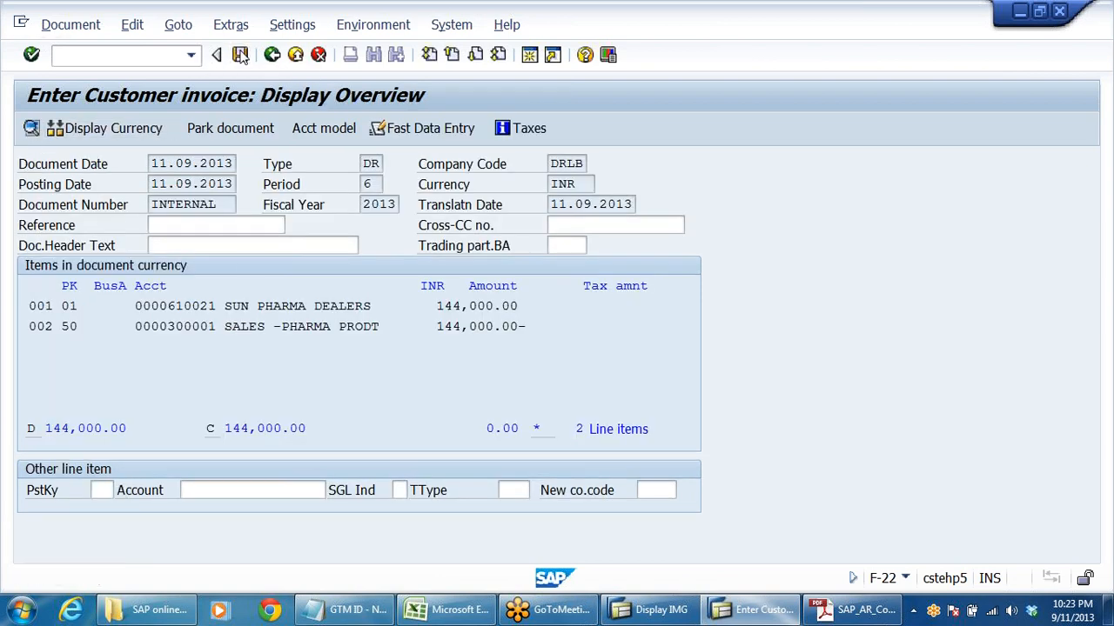
- Exit the customer invoice entry and start F-28 Incoming Payments
click(294, 54)
click(341, 400)
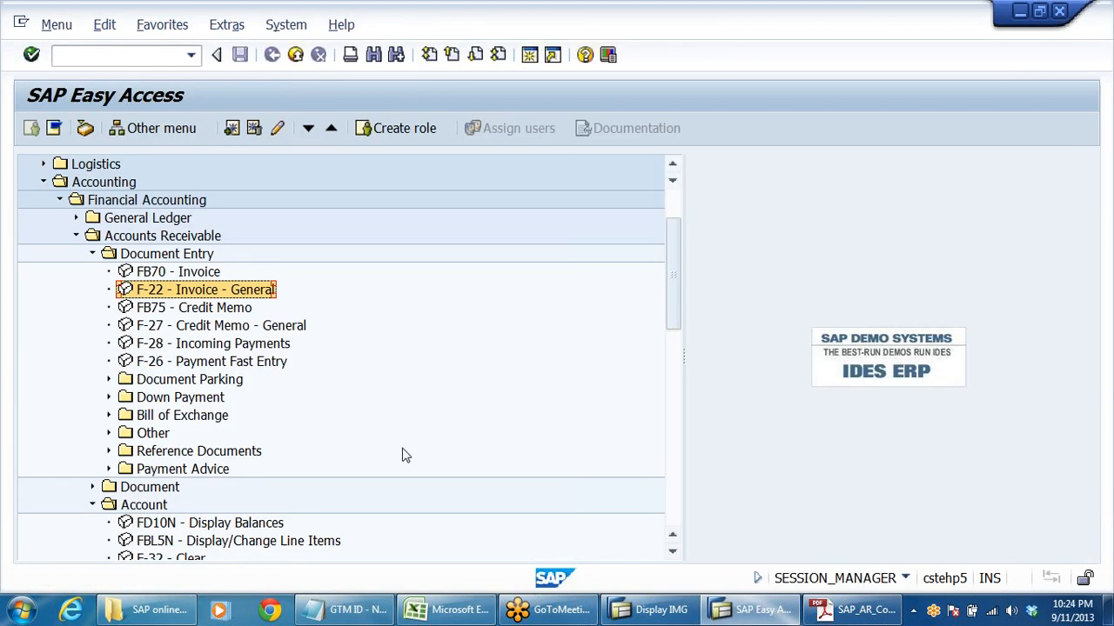
scroll(403, 456, down, 3)
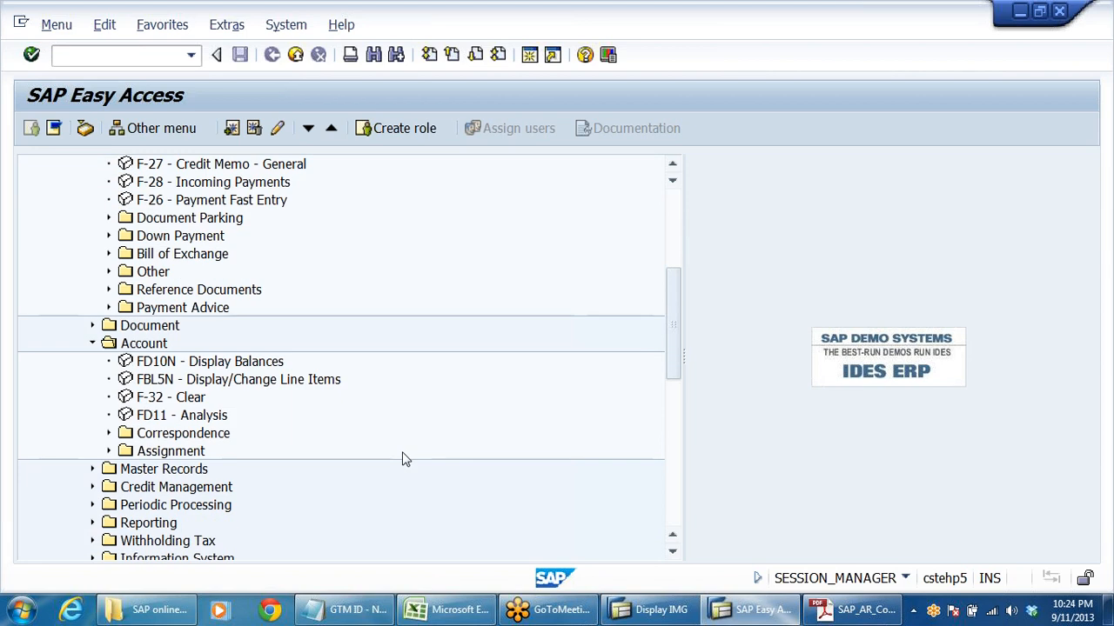
scroll(403, 459, up, 2)
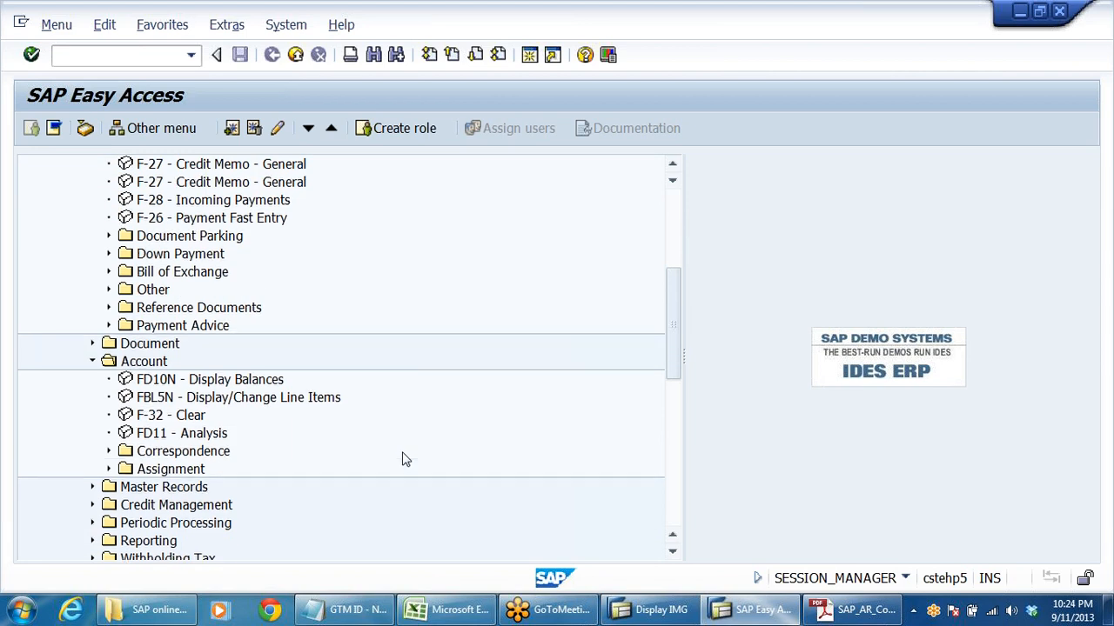
click(195, 273)
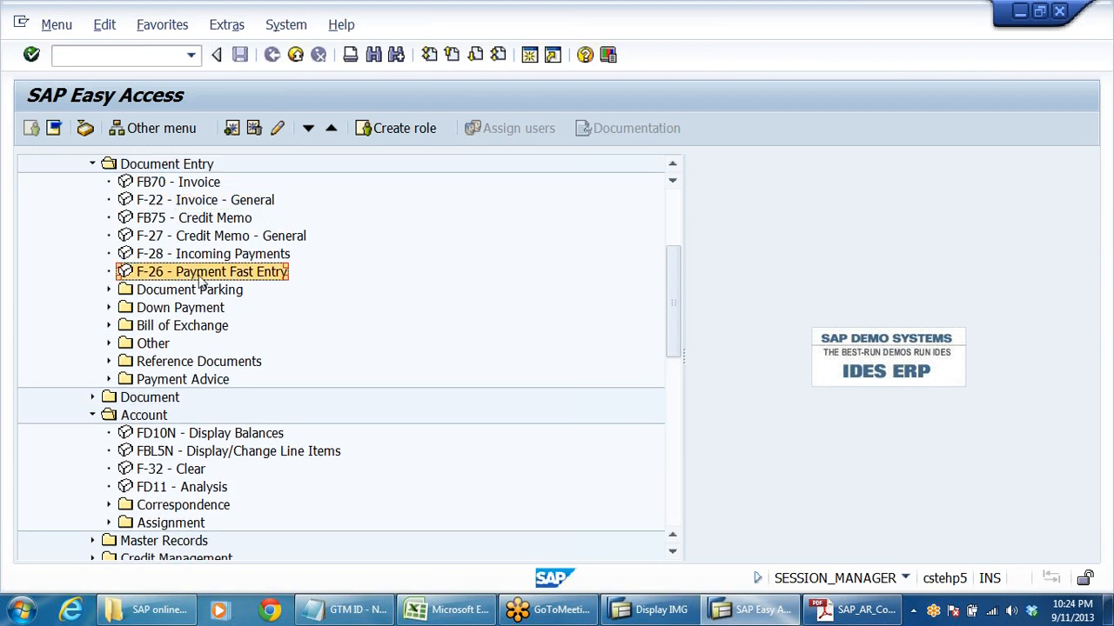
click(200, 254)
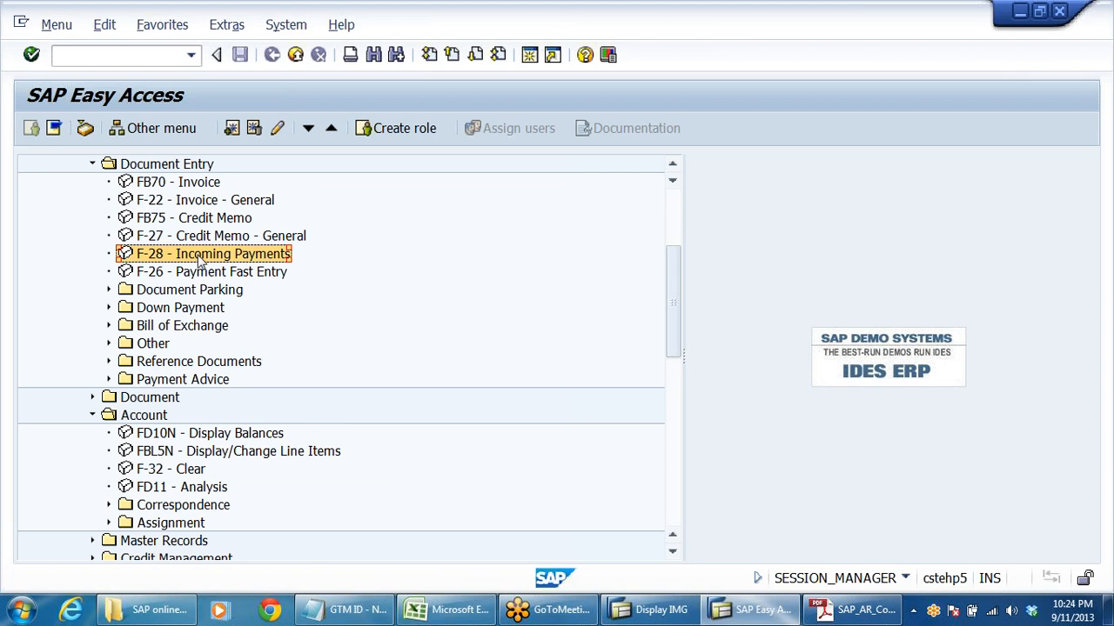
double_click(195, 261)
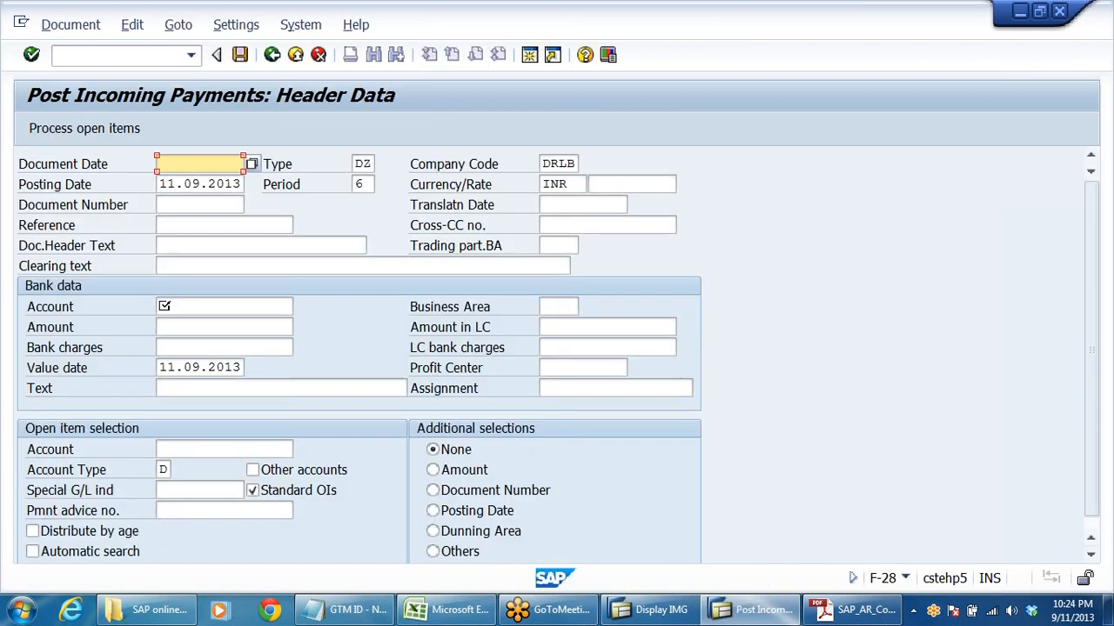
- Set the payment's document date to 11.09.2013 and its clearing text to PARTIAL PAYMENT RECD
key(BackSpace)
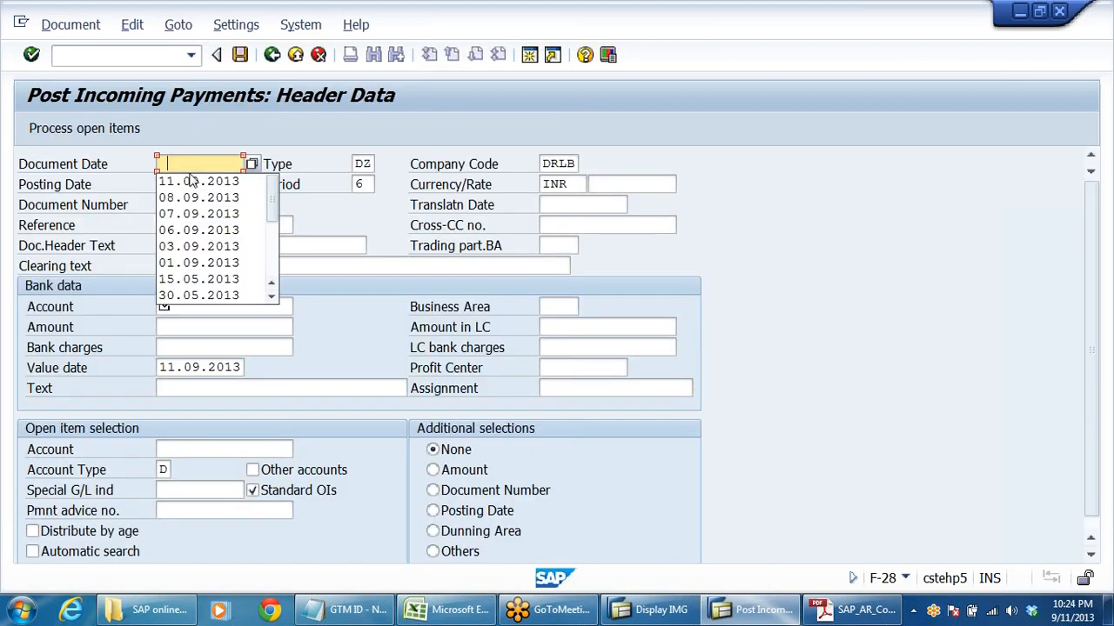
click(192, 182)
click(187, 266)
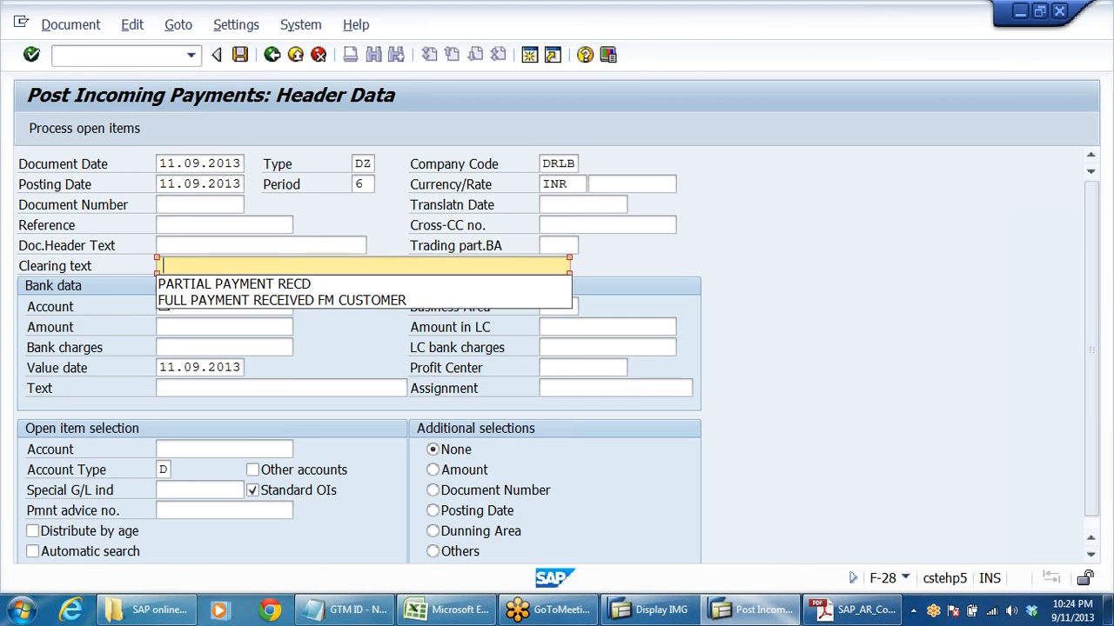
click(187, 281)
- Enter the bank data with the bank's G/L account, amount 30000 and text PARTIAL PAYMENT RECD
click(187, 306)
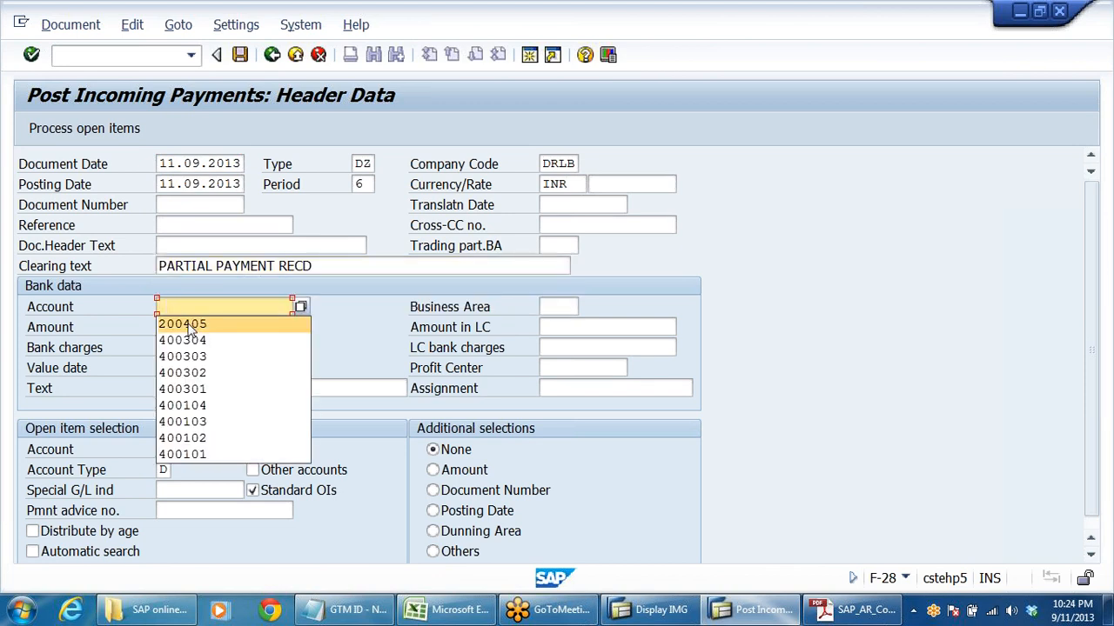
click(173, 236)
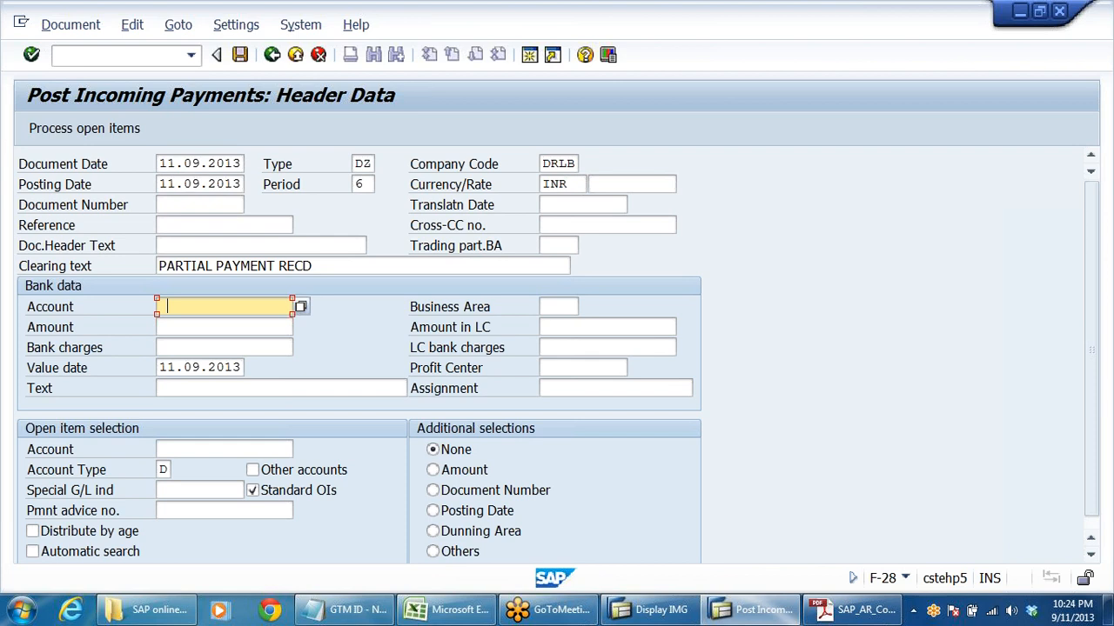
key(space)
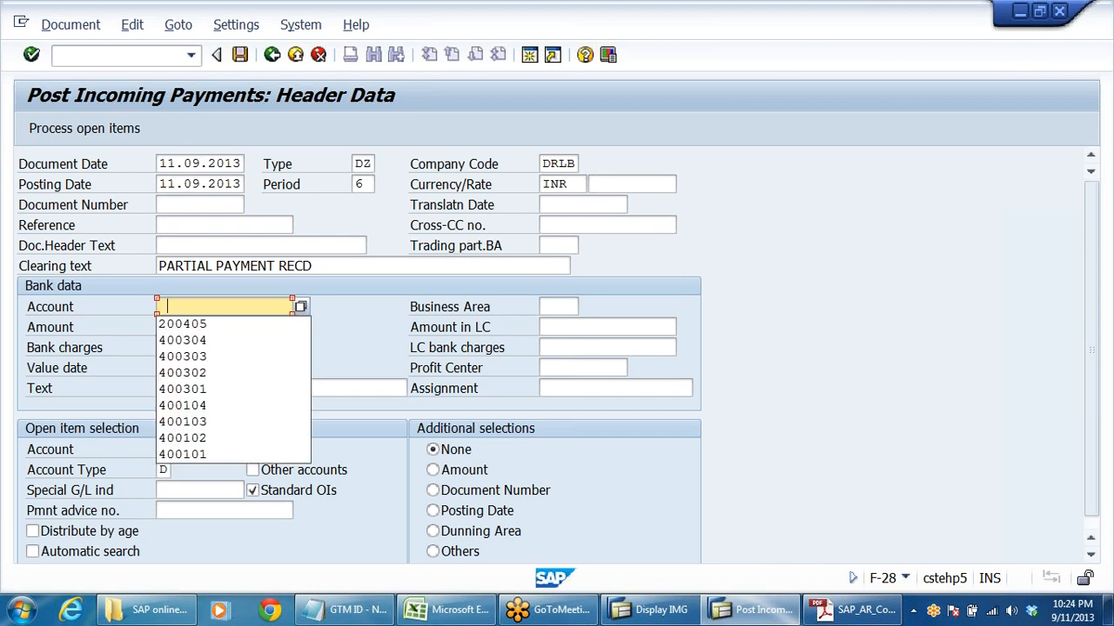
click(192, 325)
key(Tab)
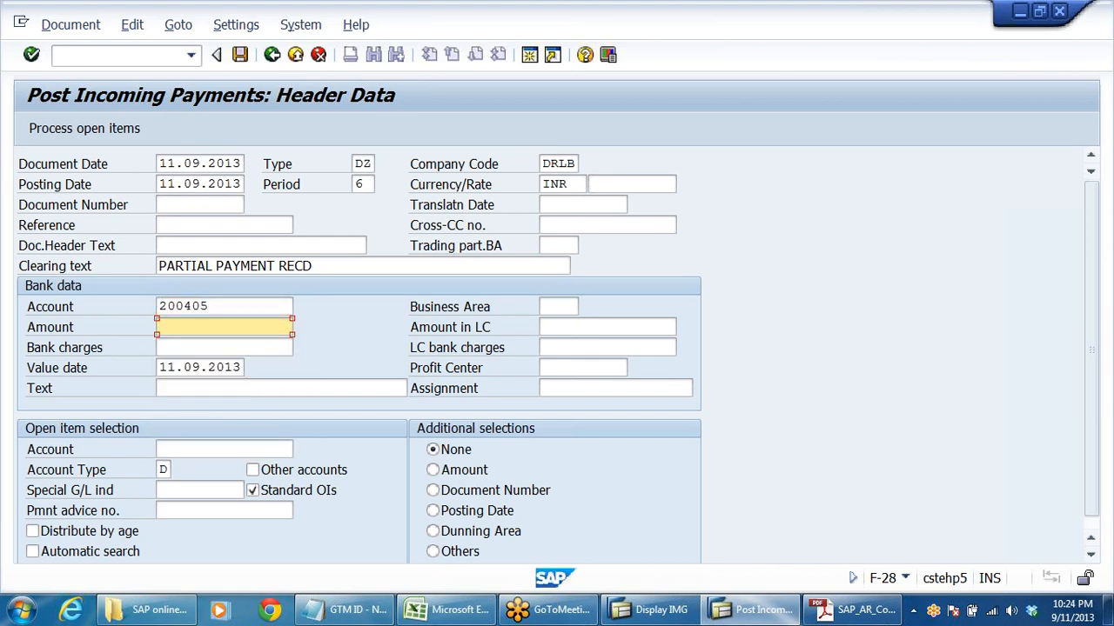
text(30000)
click(272, 388)
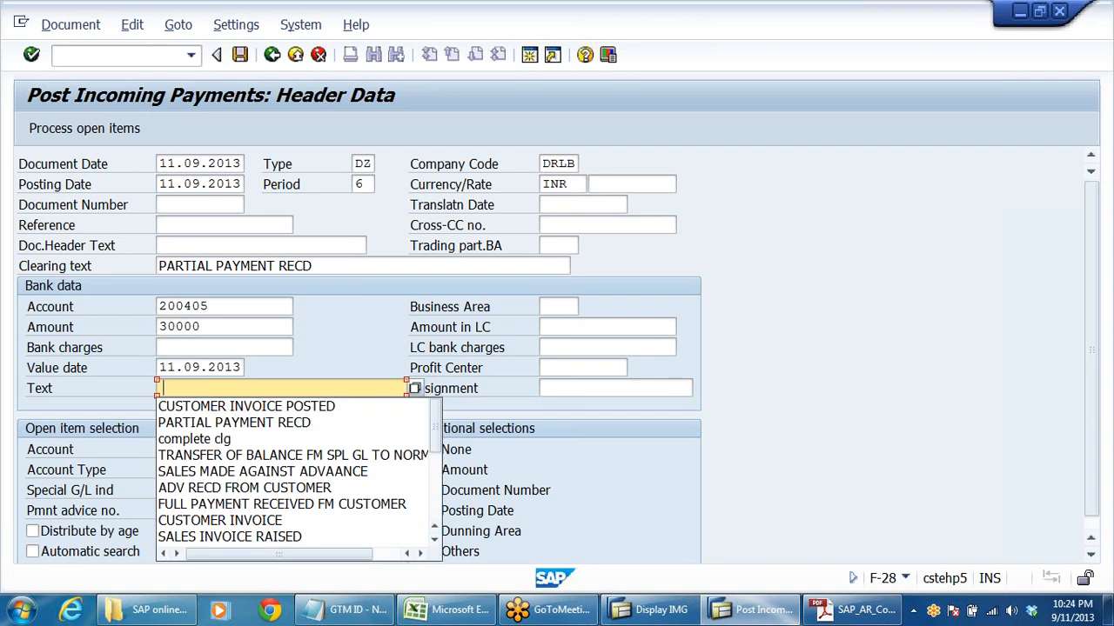
click(313, 422)
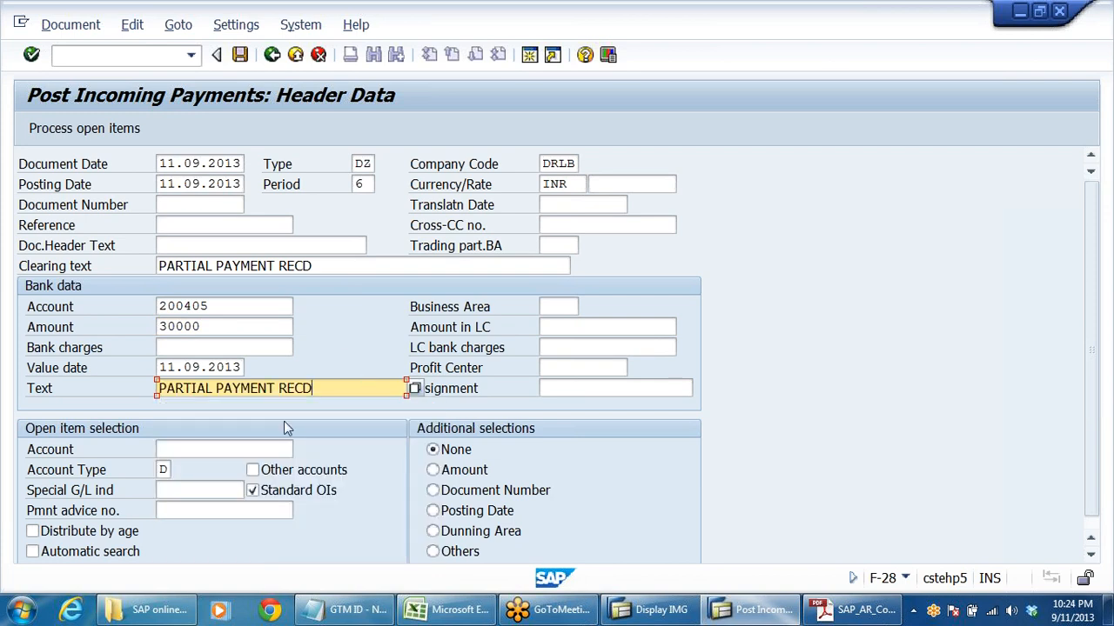
- Choose the Sun Pharma Dealers customer account, process its open items and compare the listed gross amounts with the amount entered
click(252, 449)
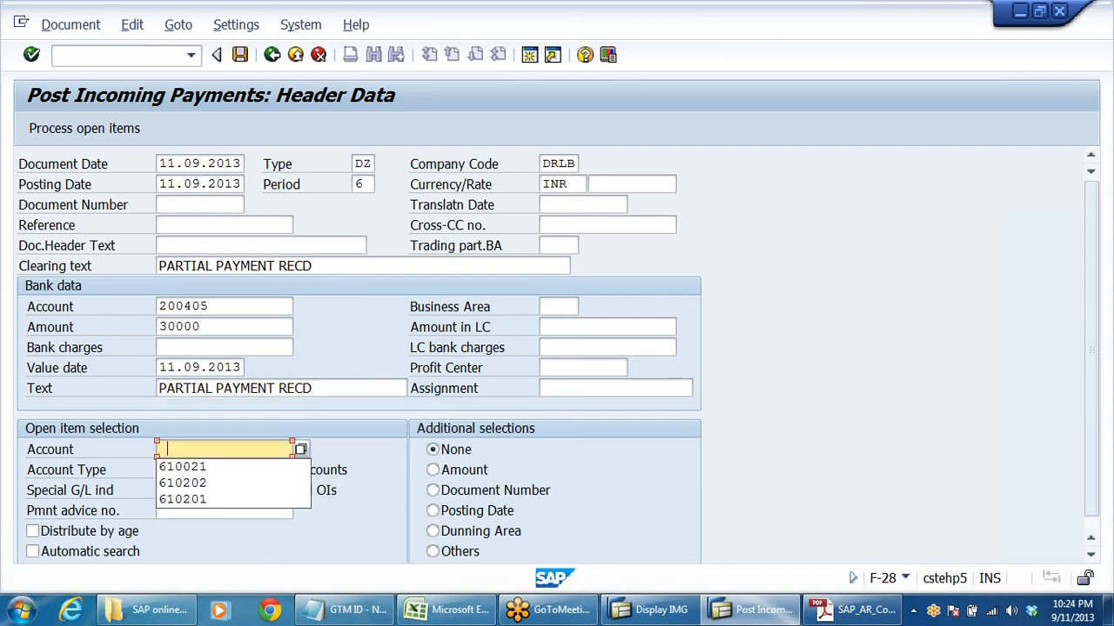
click(226, 472)
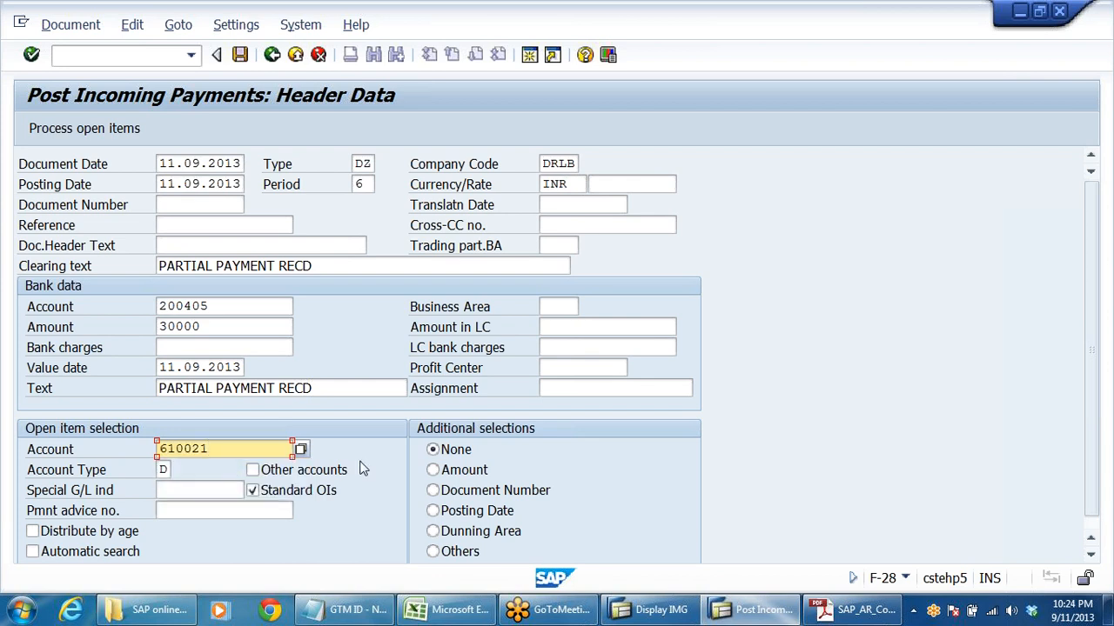
click(85, 129)
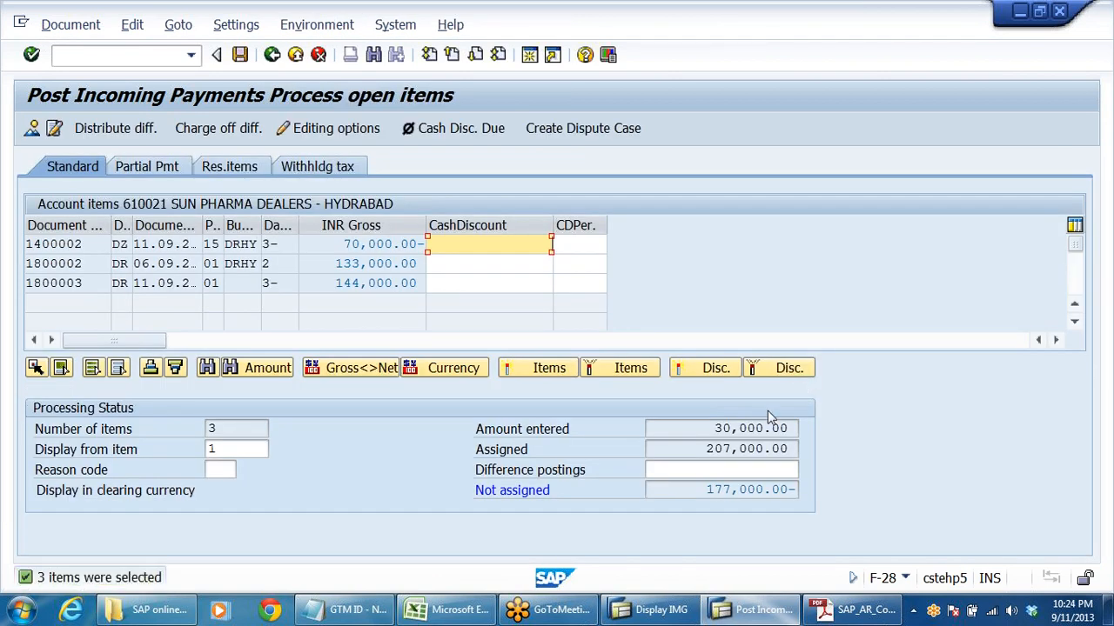
drag(335, 264, 425, 265)
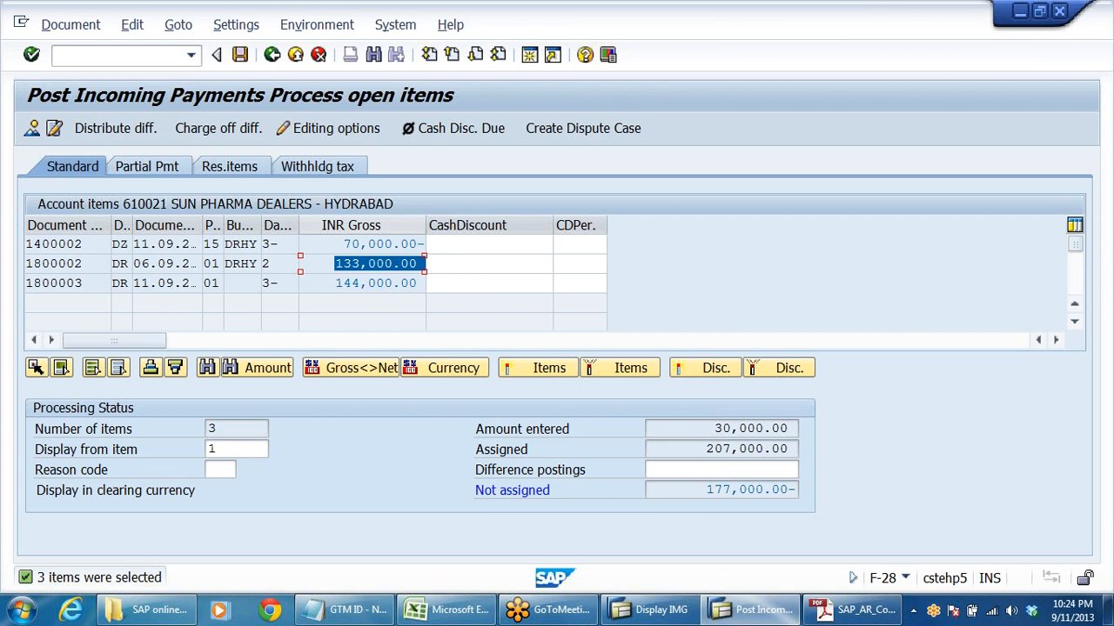
drag(344, 245, 424, 245)
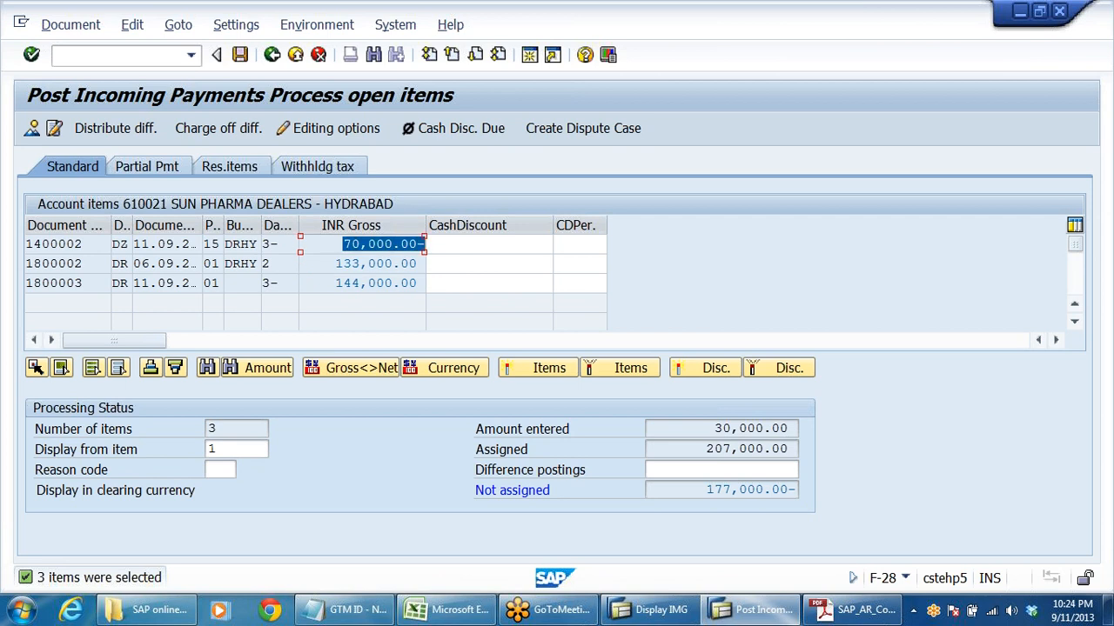
drag(714, 428, 904, 422)
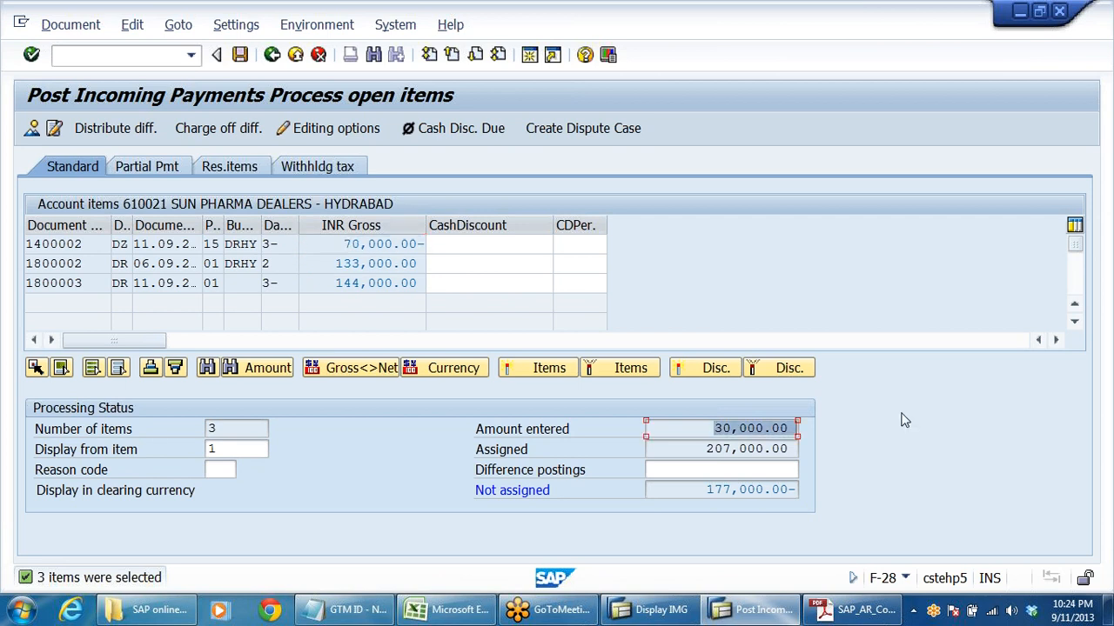
click(337, 284)
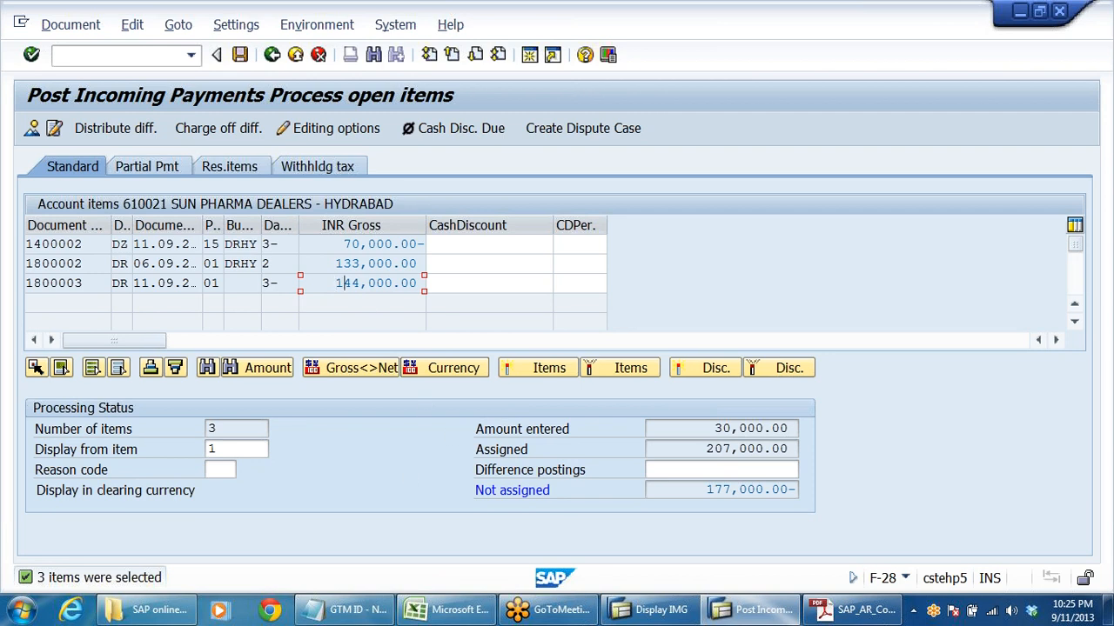
- Deactivate the 144,000.00 invoice and the 70,000.00- payment, leaving only the 133,000.00 invoice assigned for partial payment
double_click(346, 282)
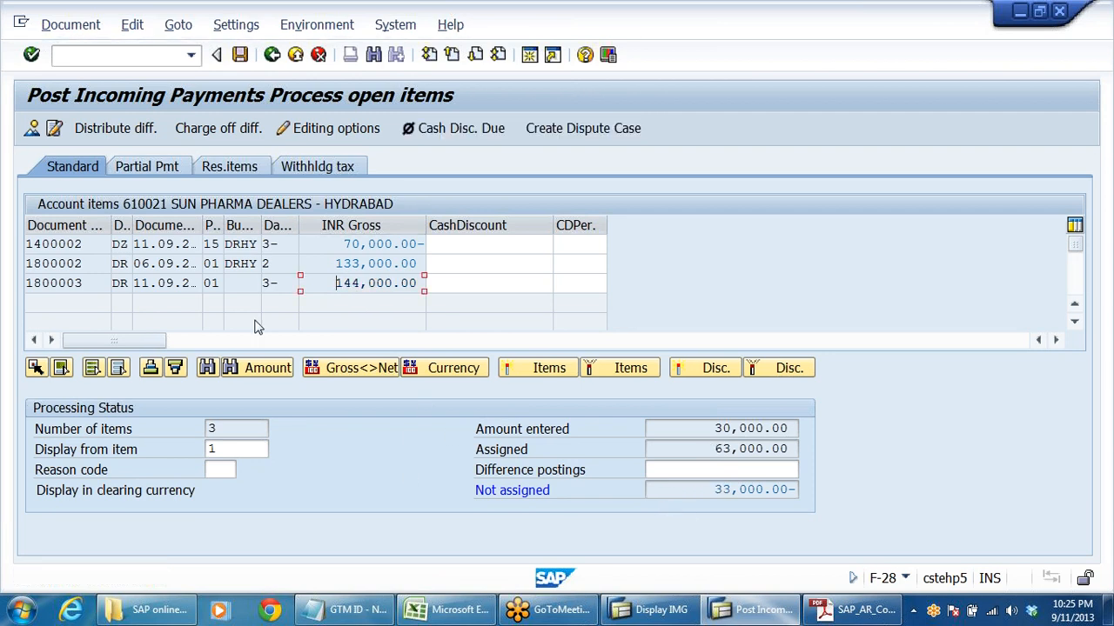
click(155, 170)
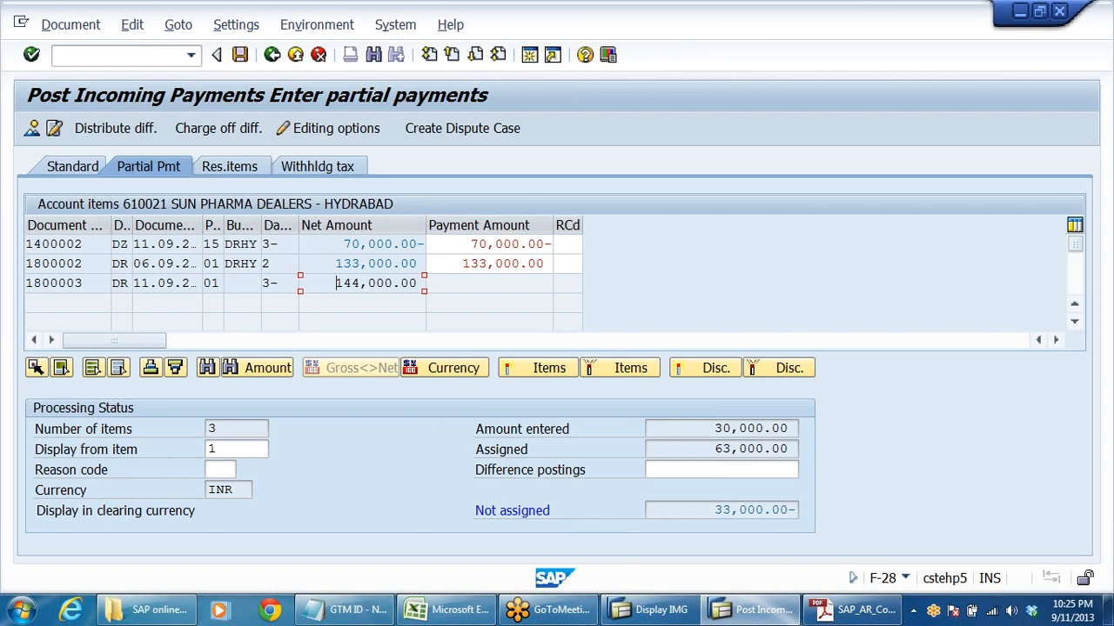
click(361, 244)
double_click(361, 245)
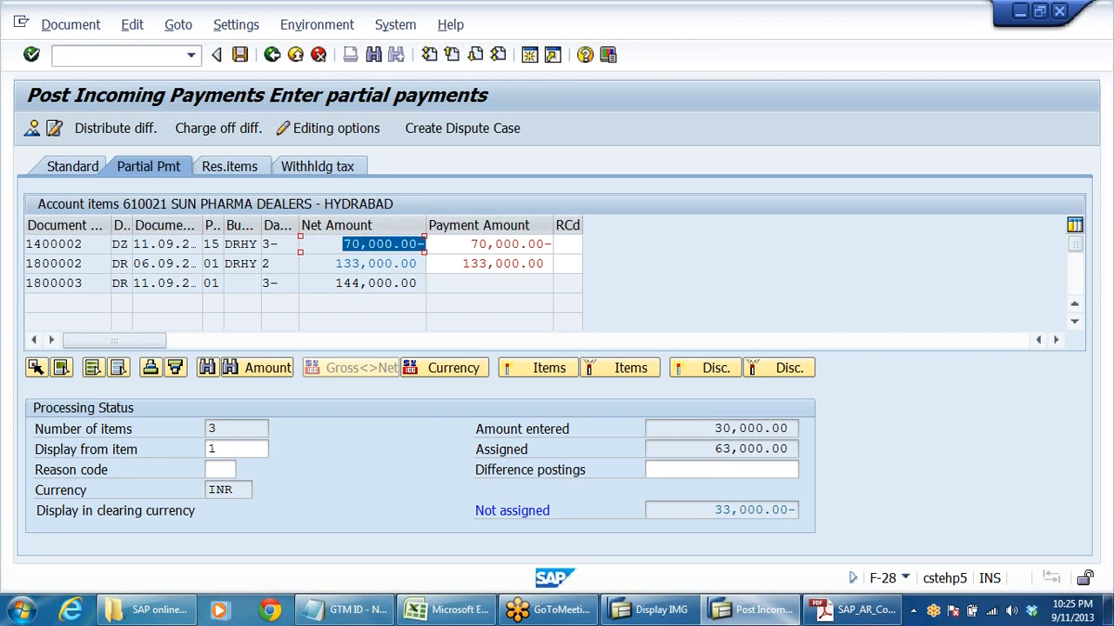
double_click(386, 244)
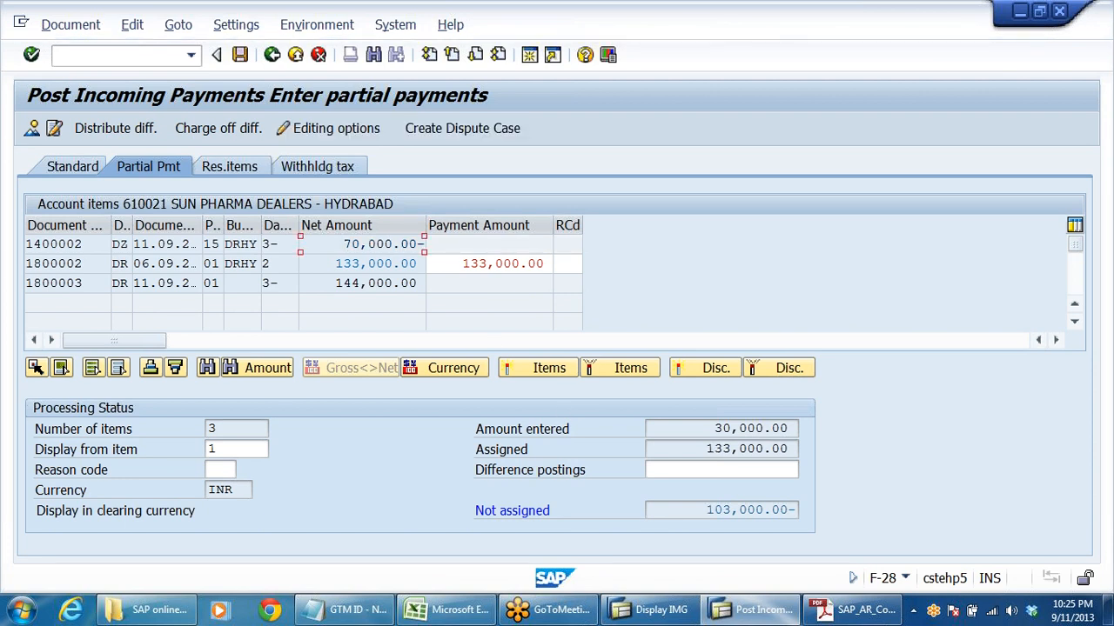
- Set the partial payment amount on the 133,000.00 invoice to 30000
click(739, 428)
click(378, 264)
key(Tab)
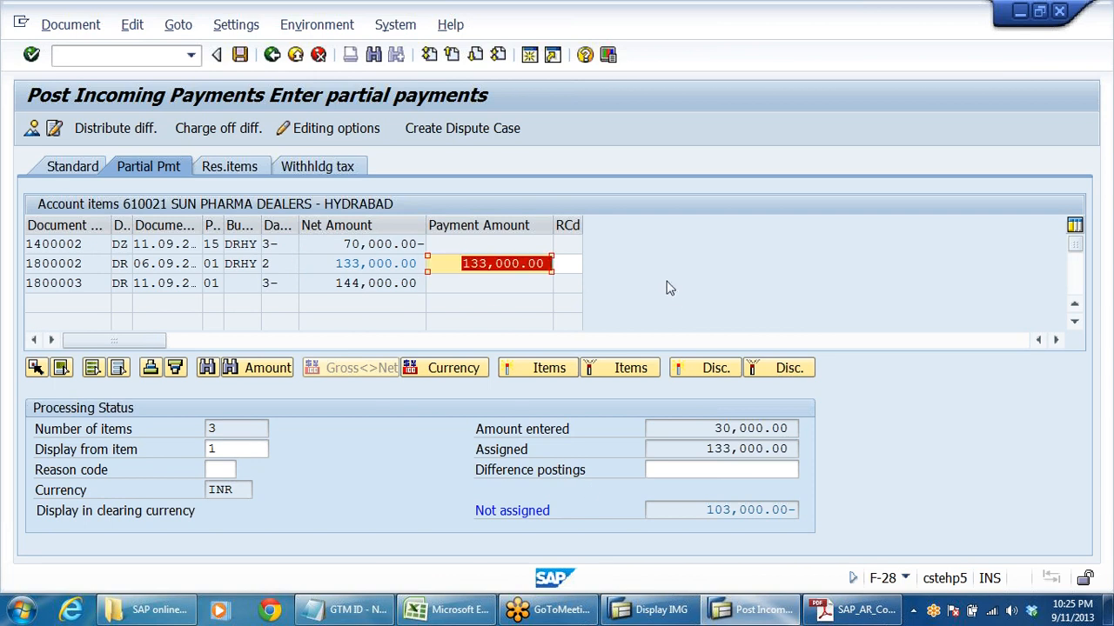
click(510, 266)
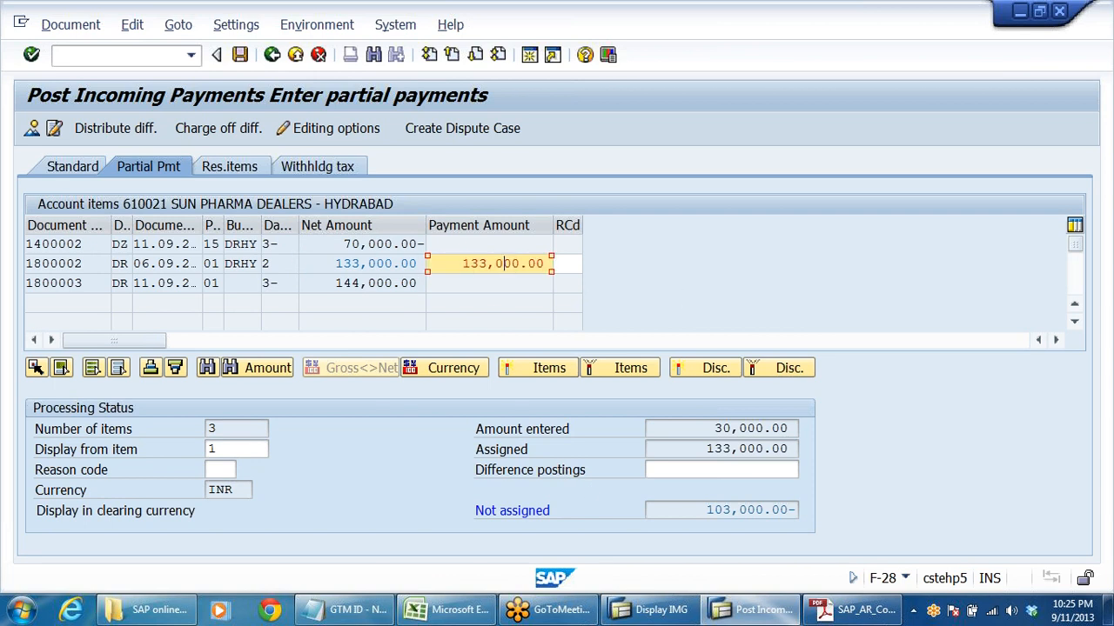
text(30000)
key(Return)
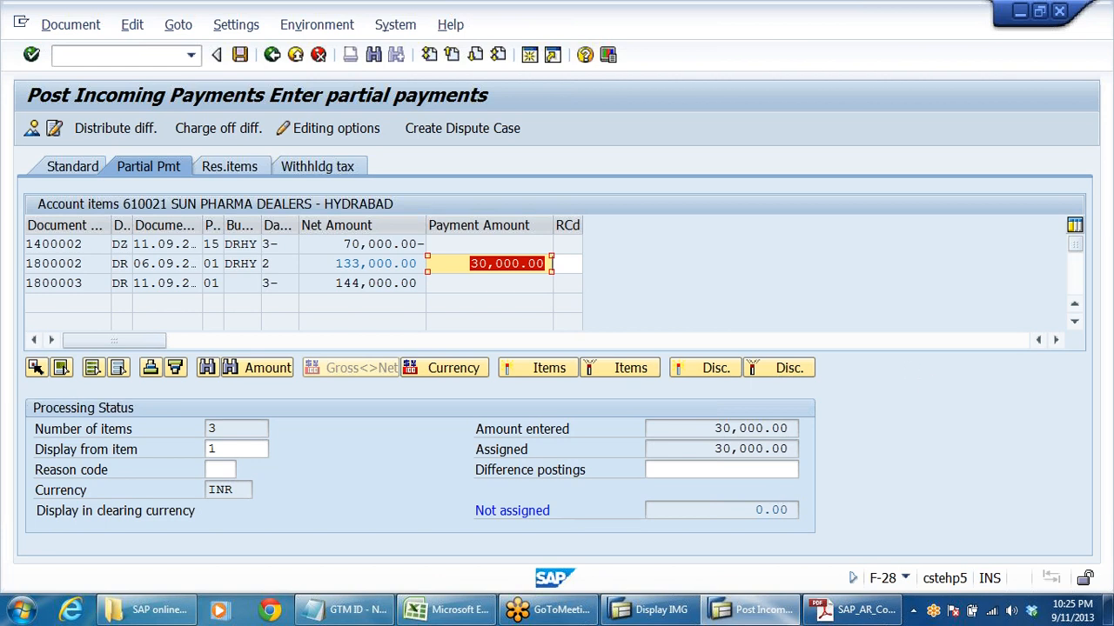
- Post the incoming payment and exit F-28, discarding the blank new entry
click(240, 55)
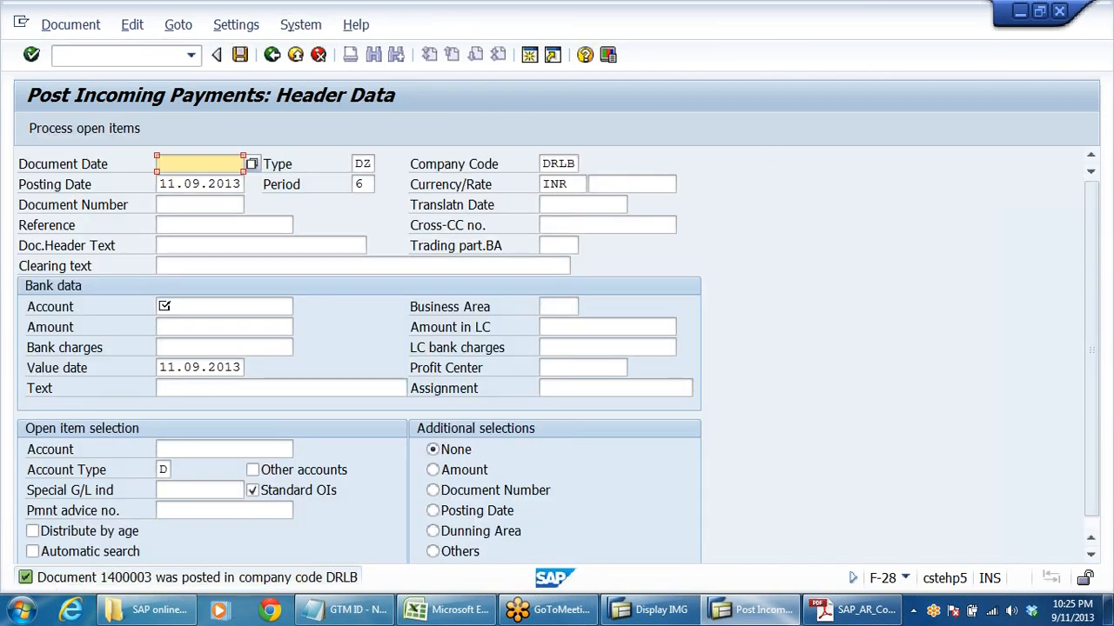
click(296, 56)
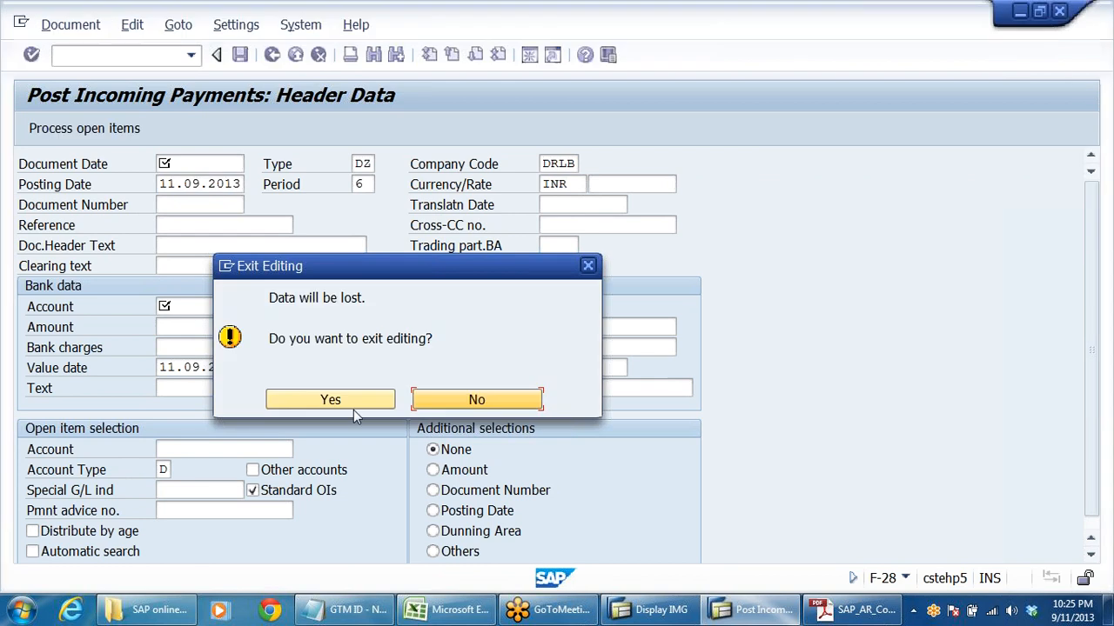
click(348, 402)
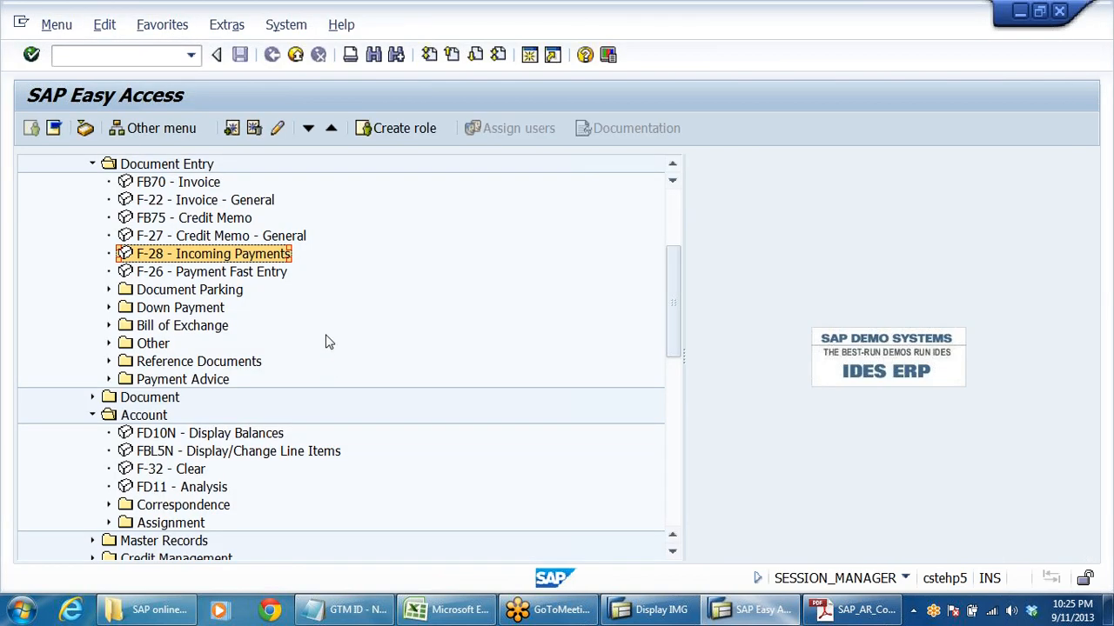
- Run FD10N Display Balances for Sun Pharma Dealers in fiscal year 2013 and drill down into the period 6 balance
scroll(333, 348, down, 2)
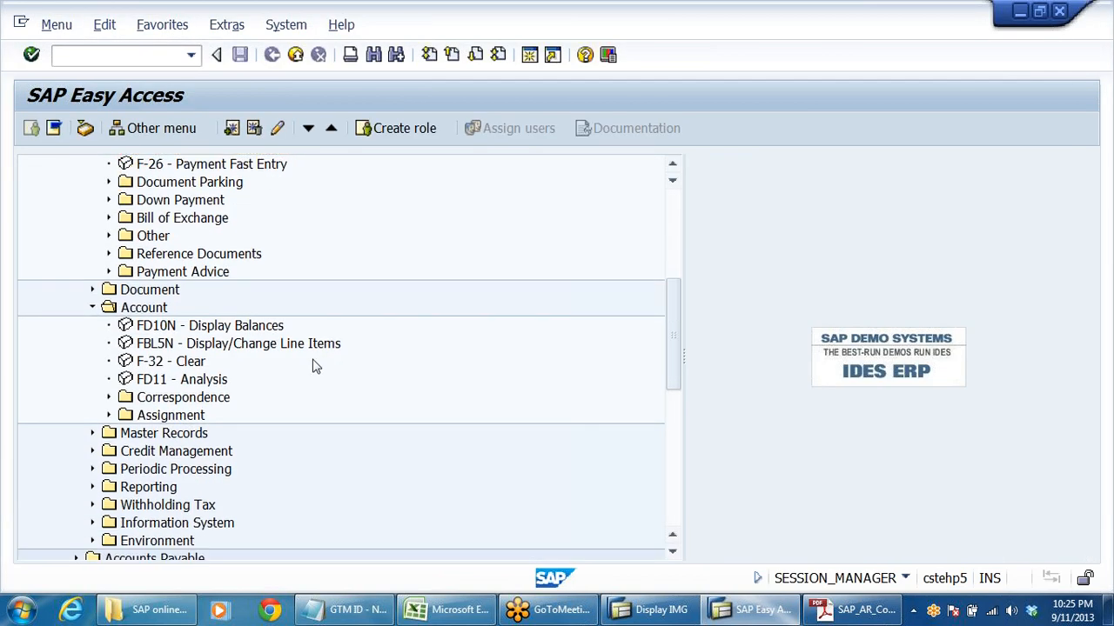
double_click(174, 328)
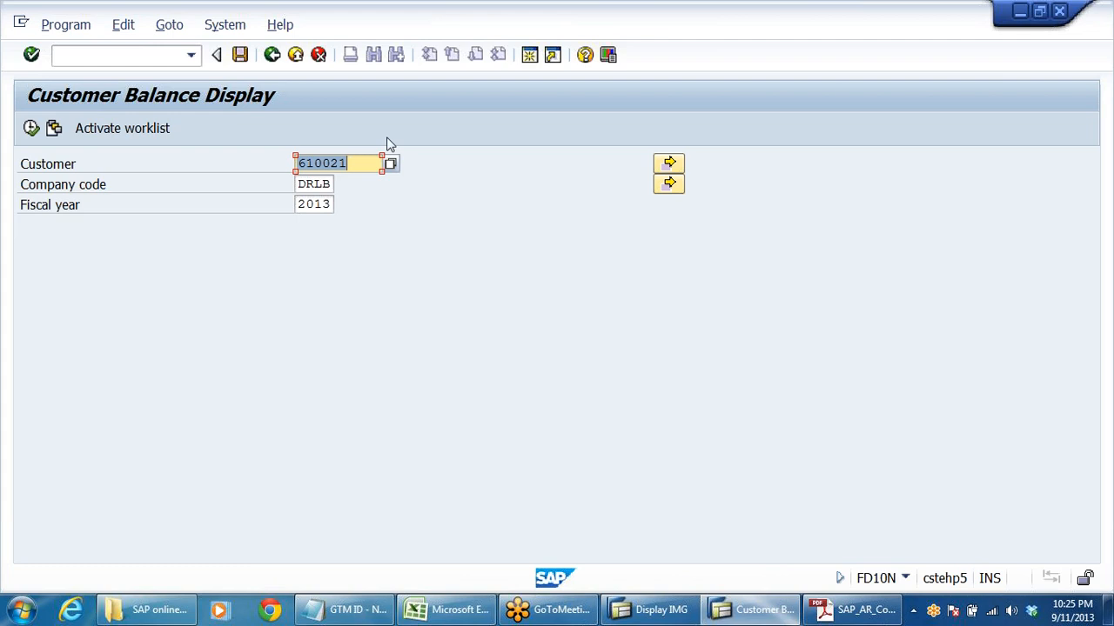
click(364, 164)
click(31, 128)
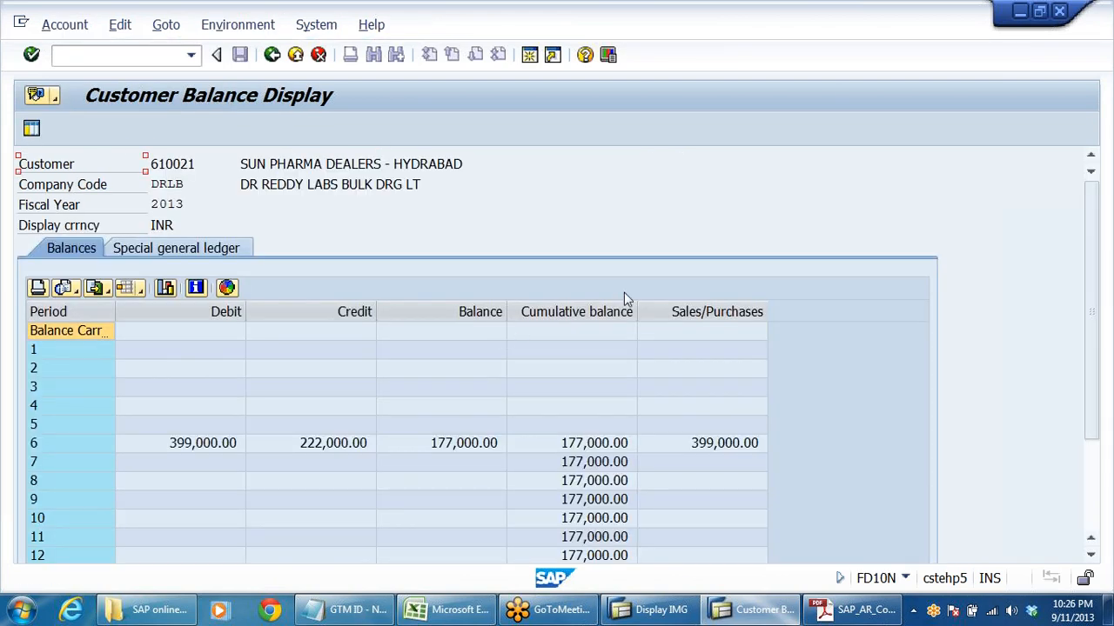
click(466, 442)
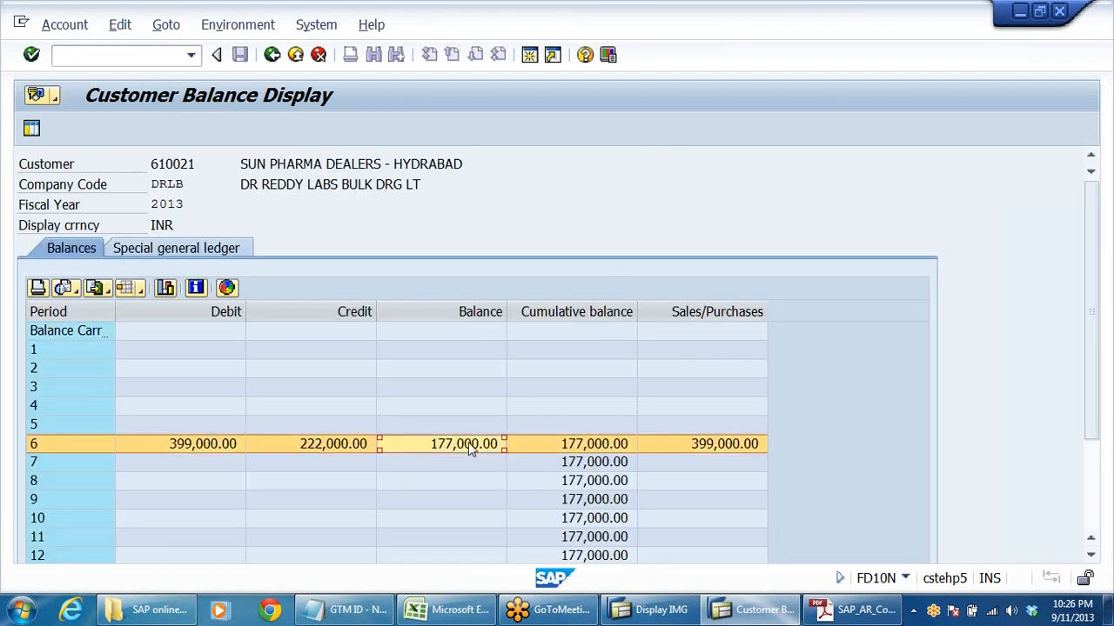
double_click(466, 444)
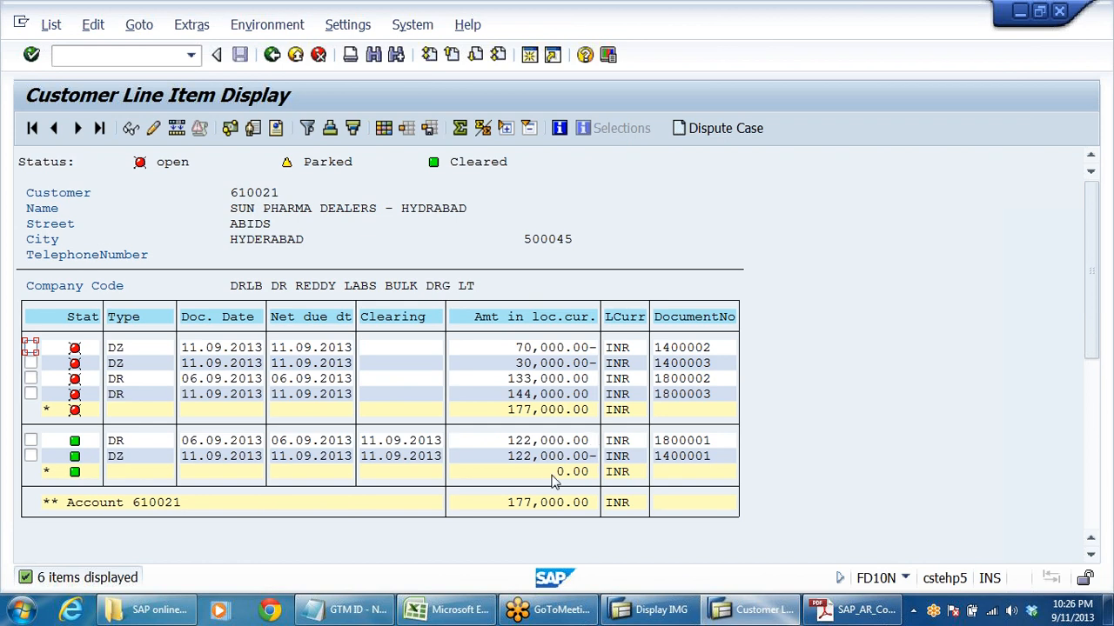
- Examine the amounts and document types of the customer's open invoices and payments, and exit the balance display
click(529, 397)
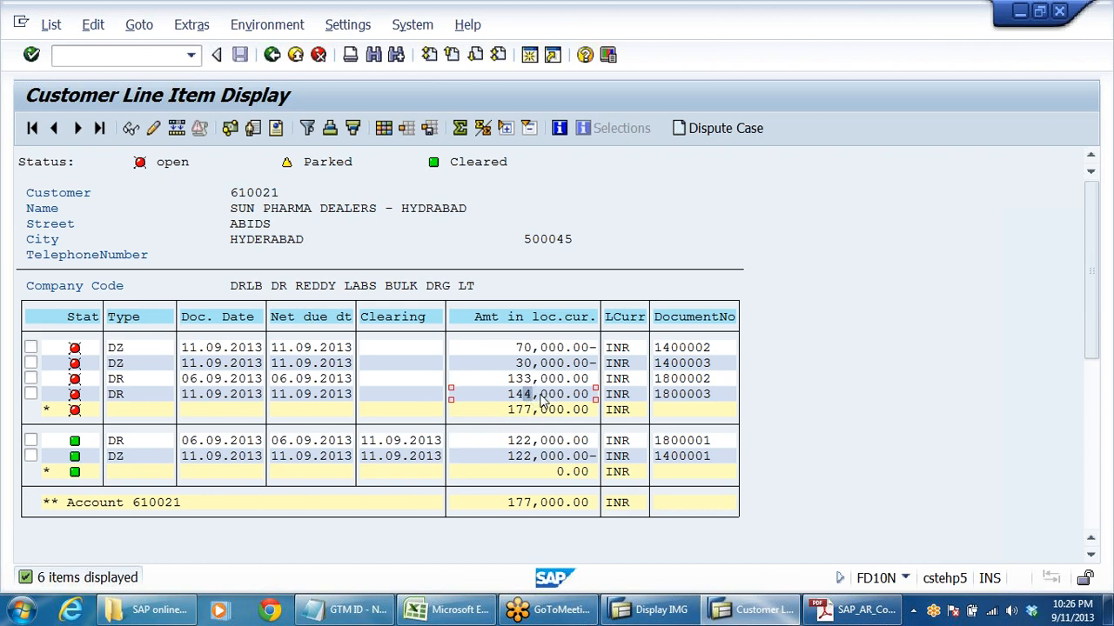
click(528, 379)
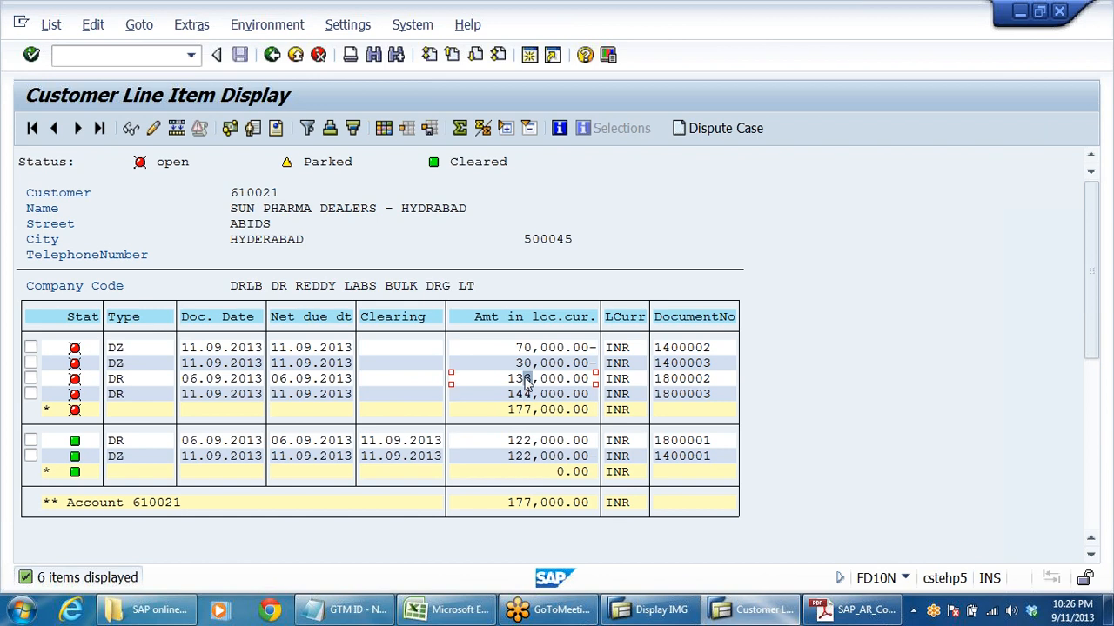
click(526, 363)
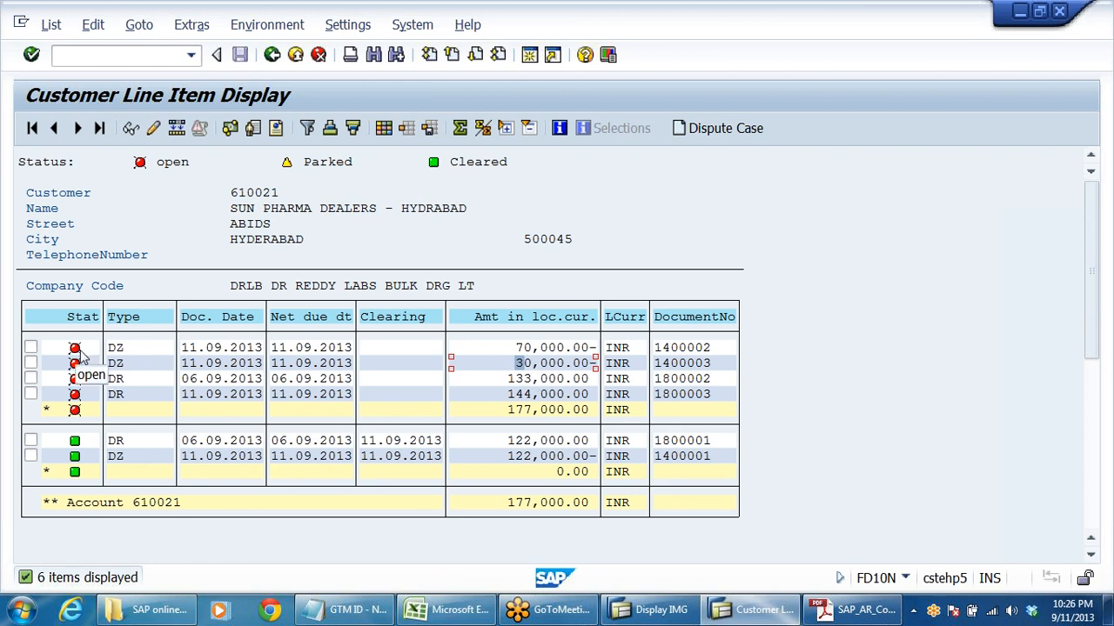
click(117, 348)
click(122, 366)
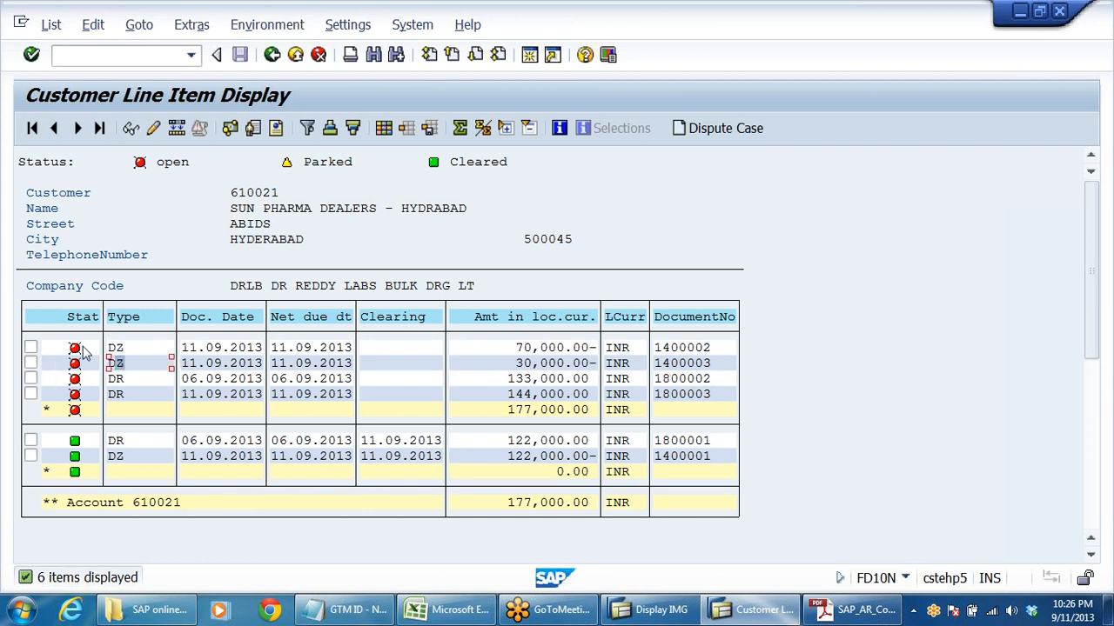
click(295, 55)
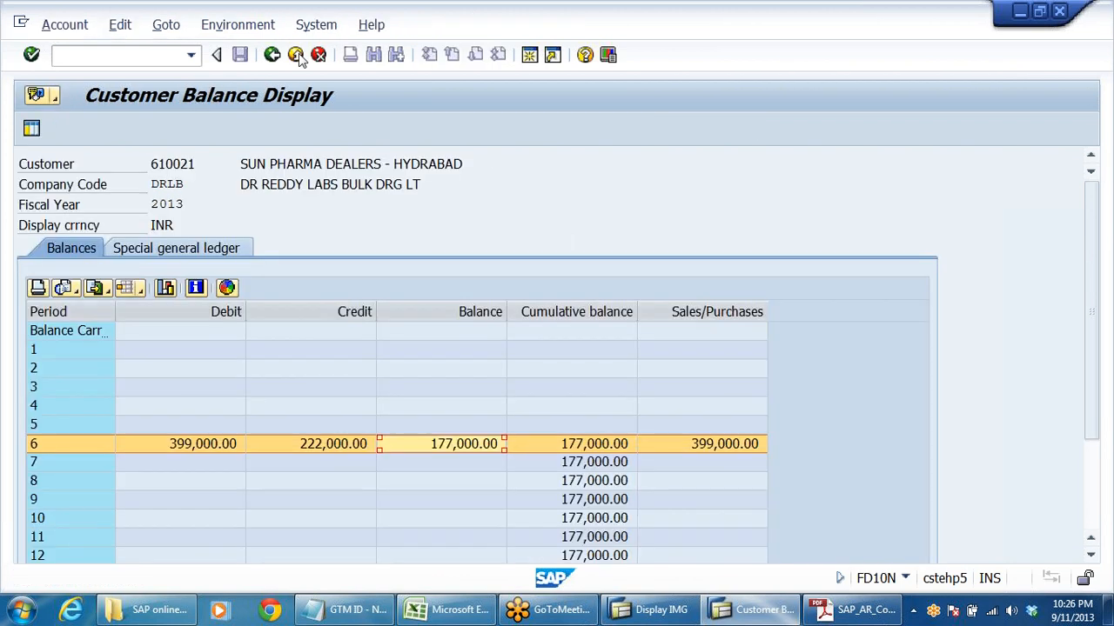
click(296, 55)
click(296, 54)
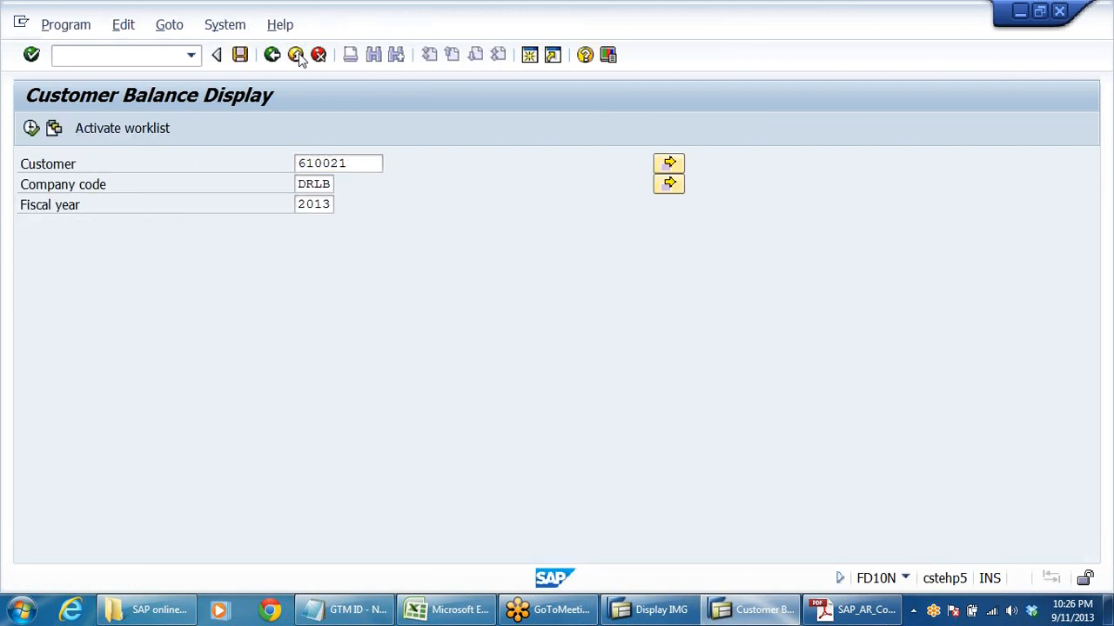
click(295, 54)
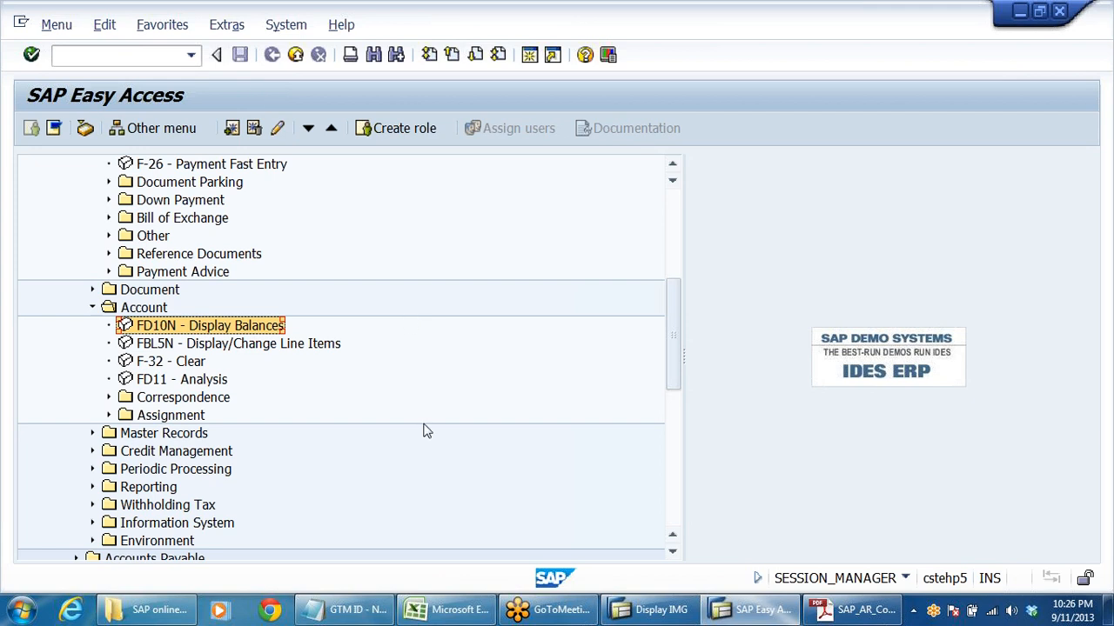
scroll(426, 430, up, 5)
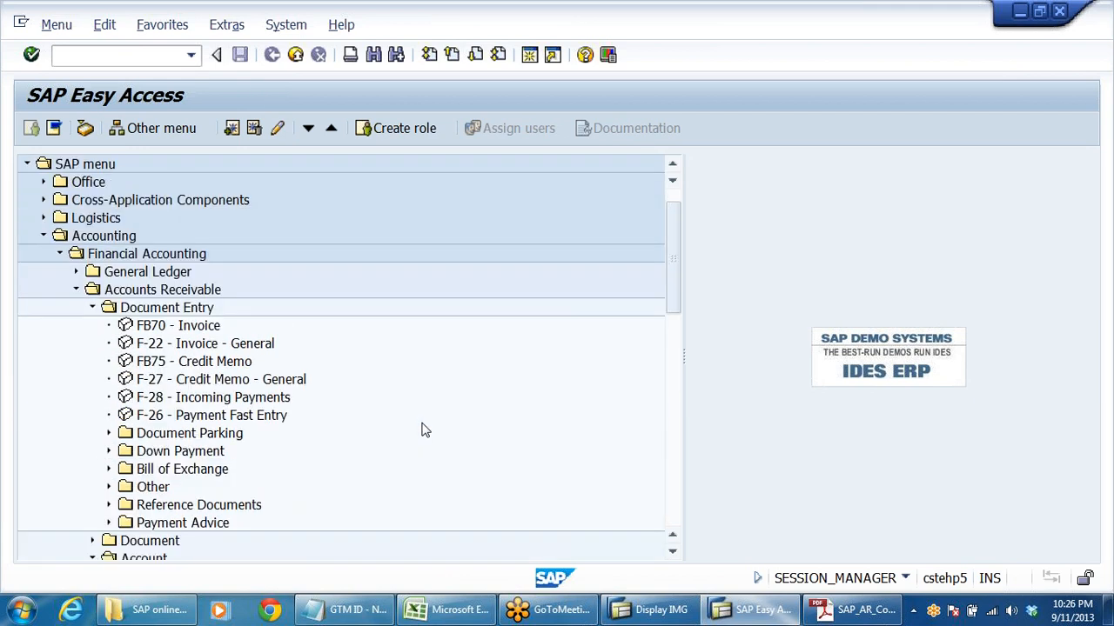
scroll(422, 435, down, 2)
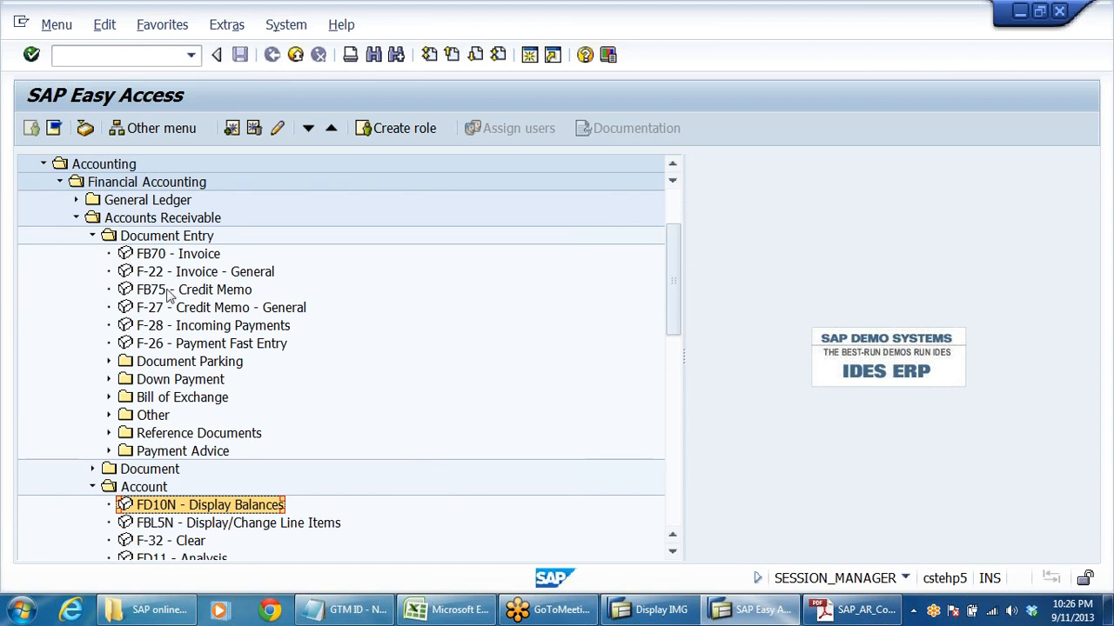
click(224, 273)
scroll(287, 383, down, 2)
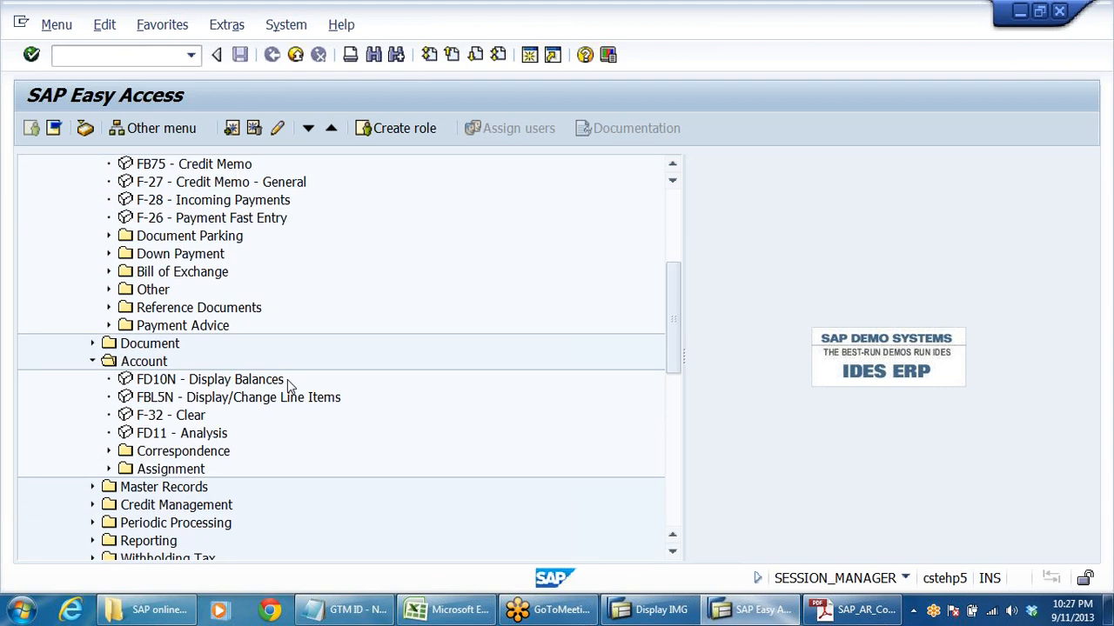
click(158, 398)
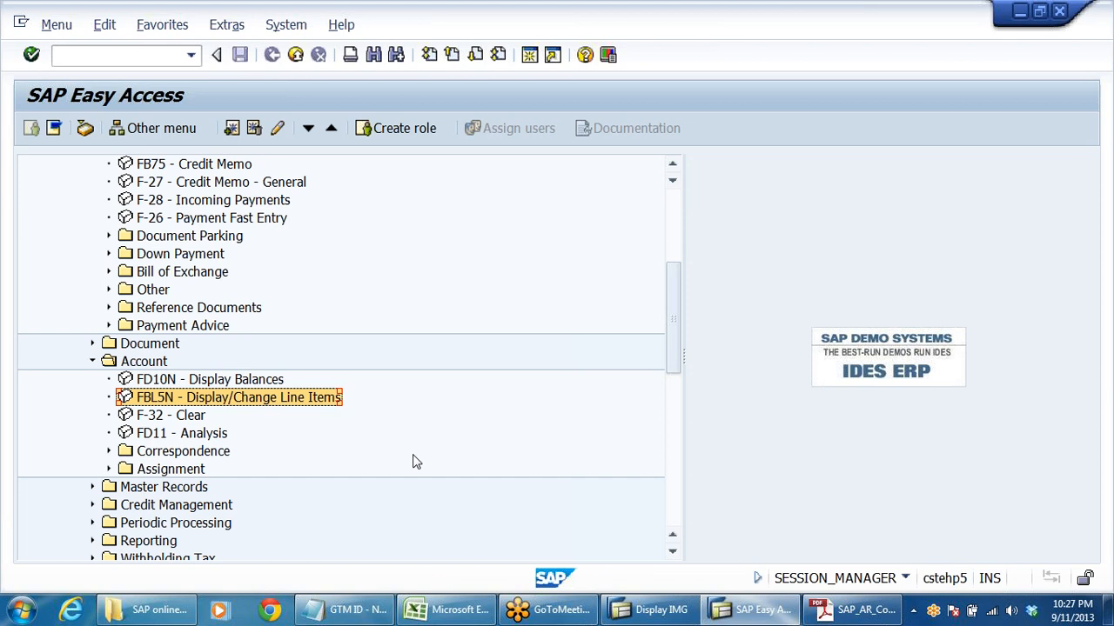
click(144, 364)
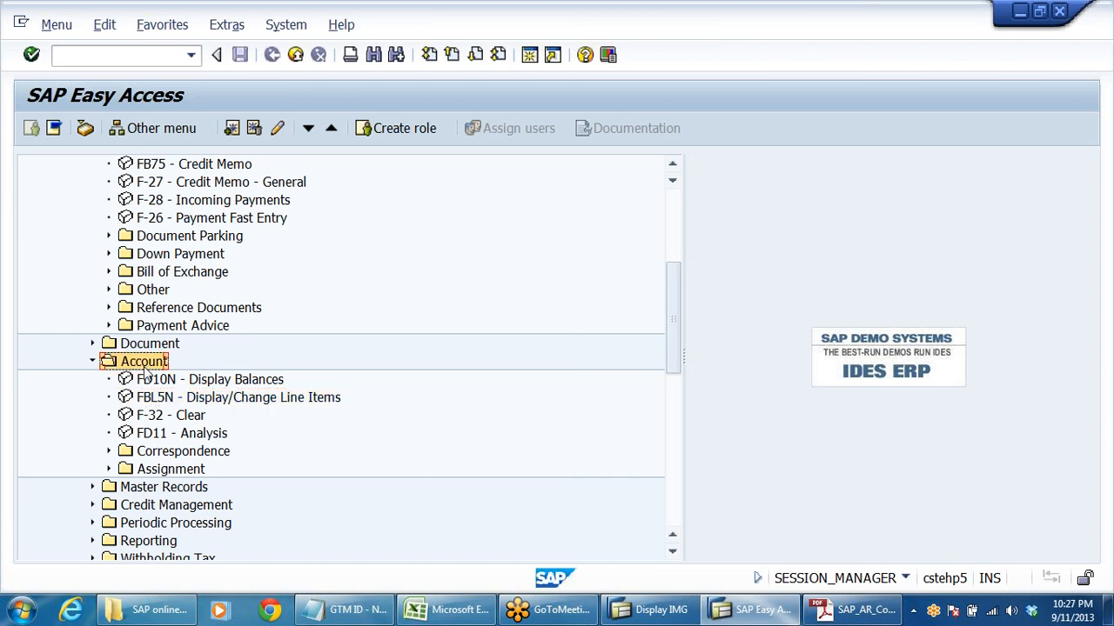
click(242, 380)
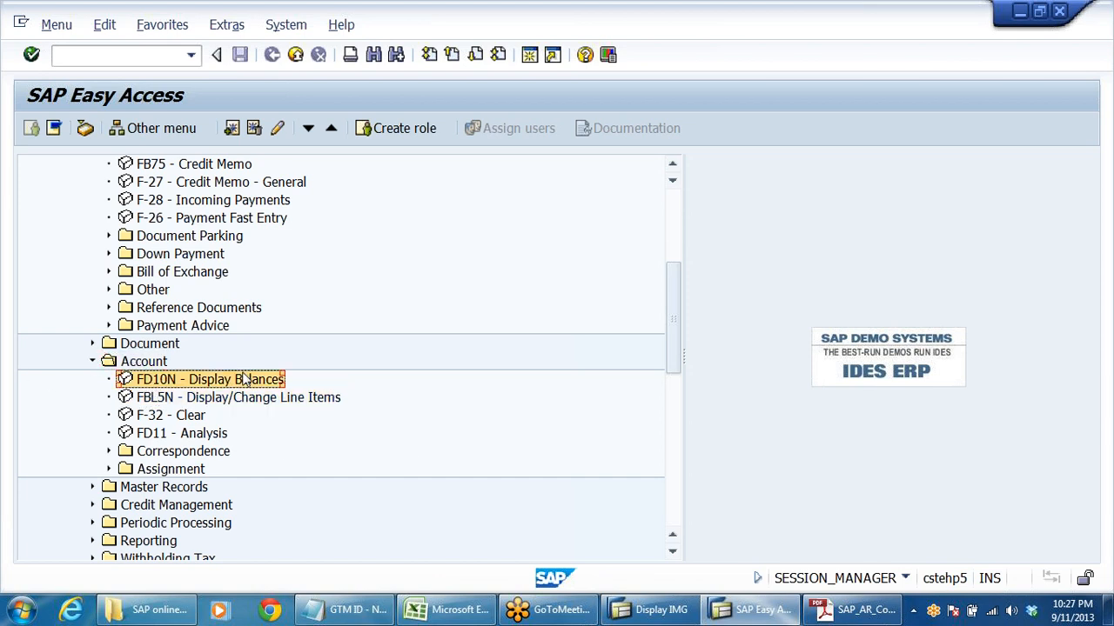
click(188, 400)
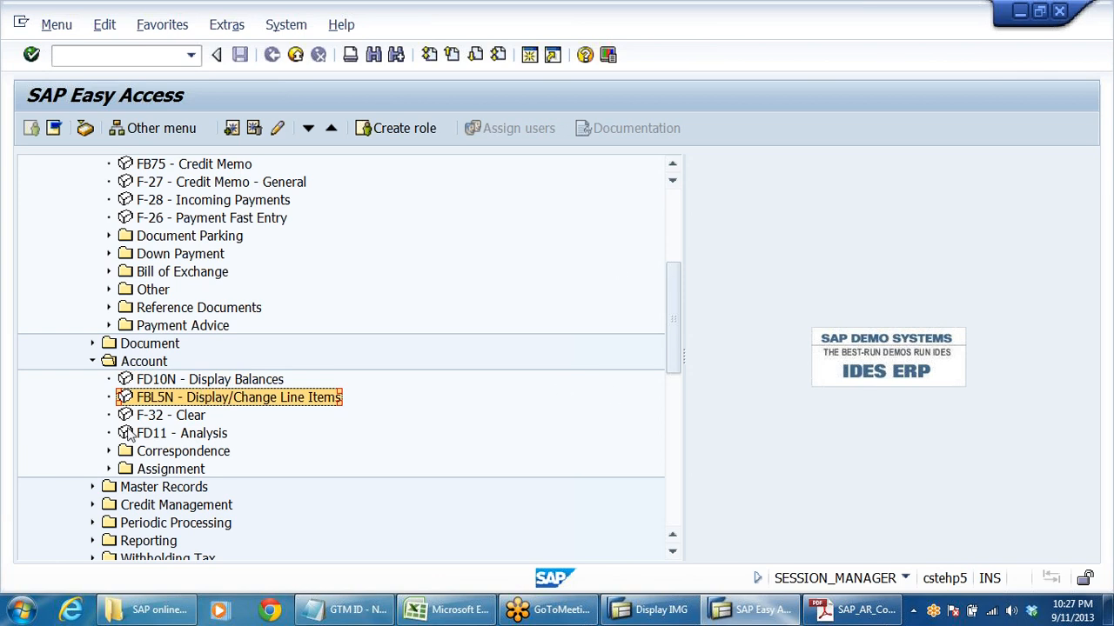
- Start FBL5N and list the Sun Pharma Dealers open items in company code DRLB at key date 11.09.2013
double_click(151, 400)
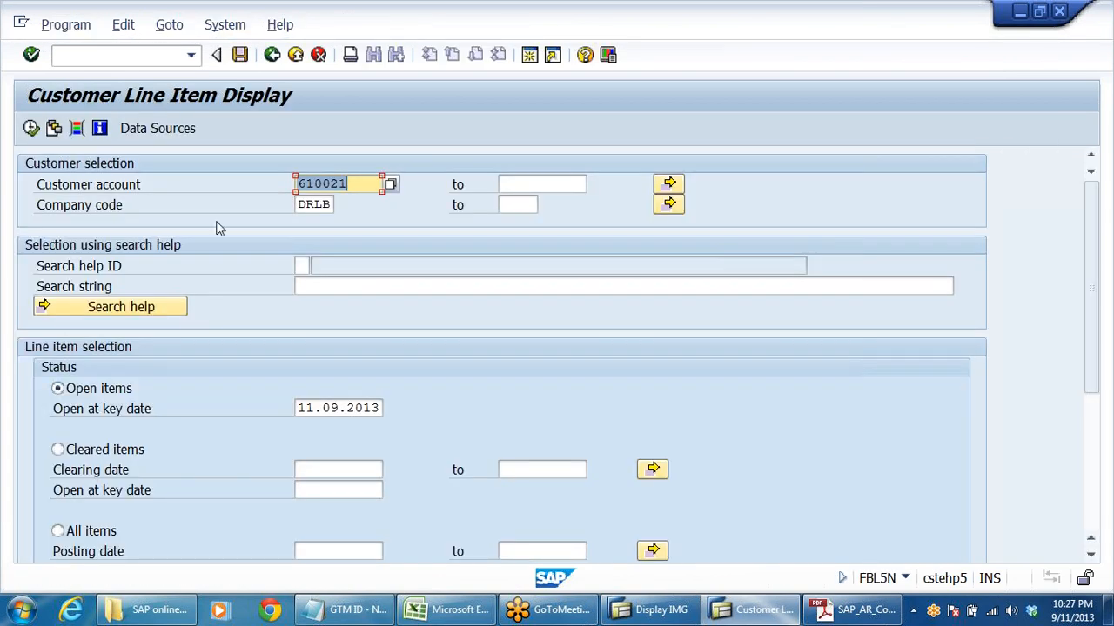
click(348, 185)
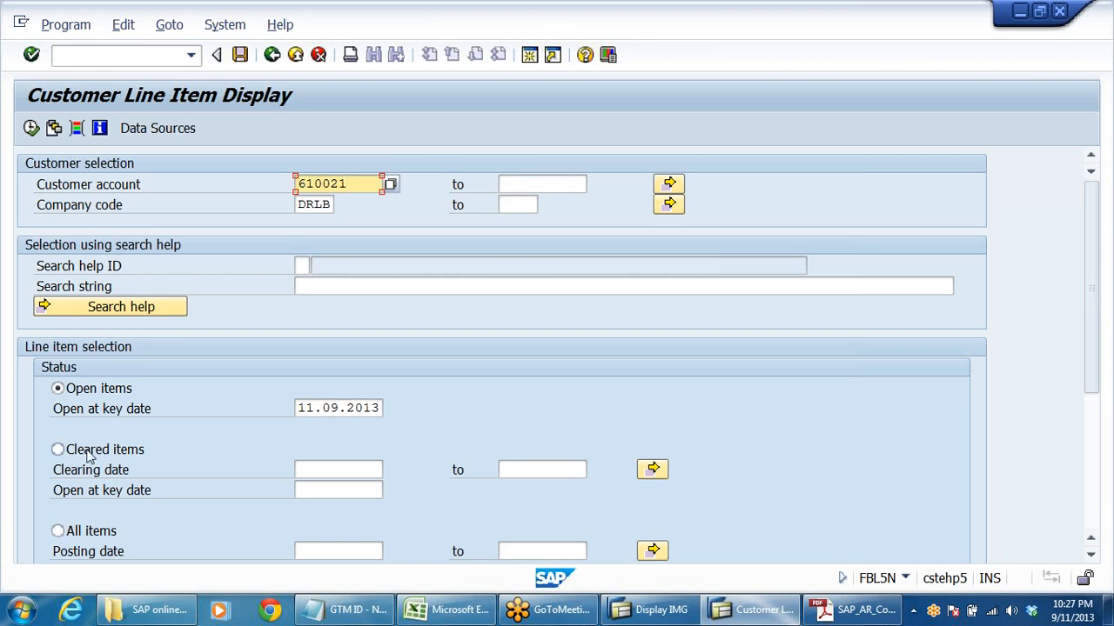
click(31, 128)
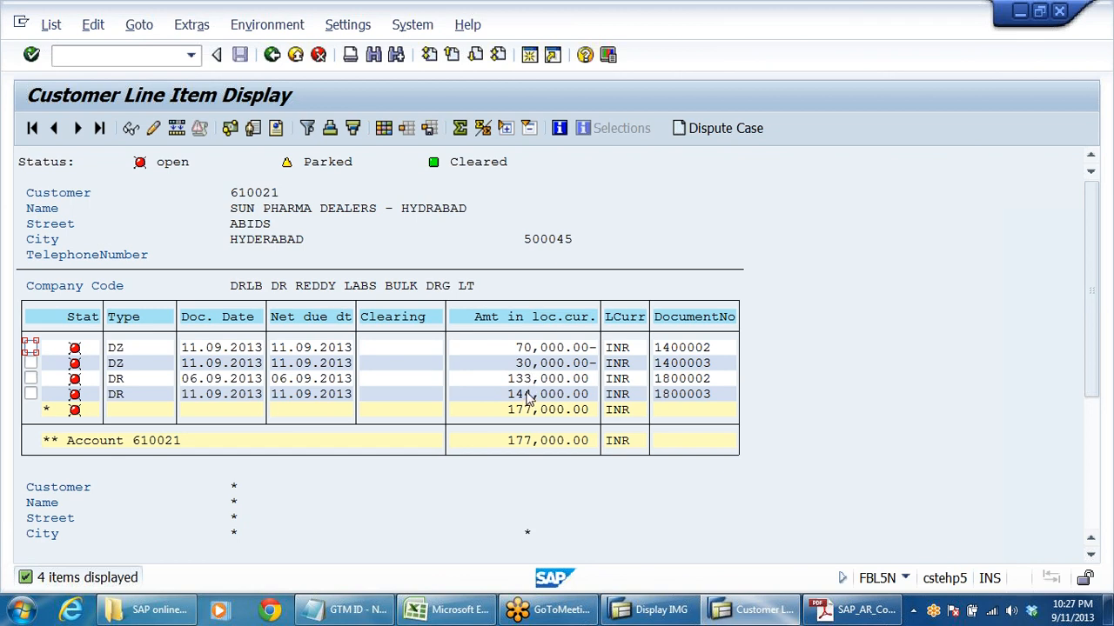
click(1100, 47)
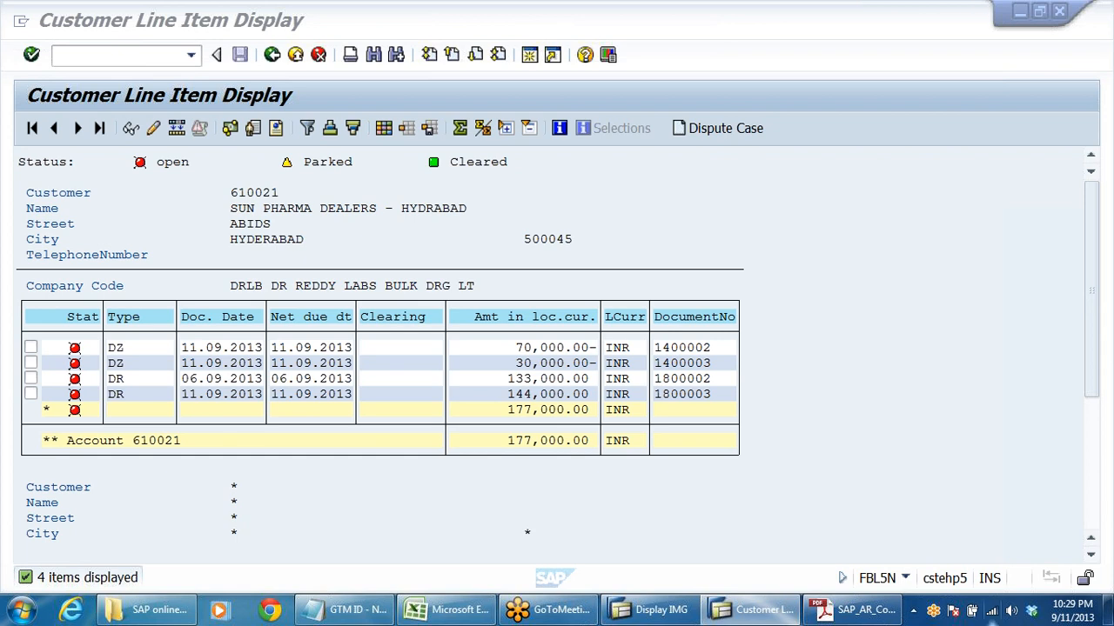
- Return to the line item selection and list the cleared items of Sun Pharma Dealers in company code DRLB
mouse_move(993, 614)
click(272, 55)
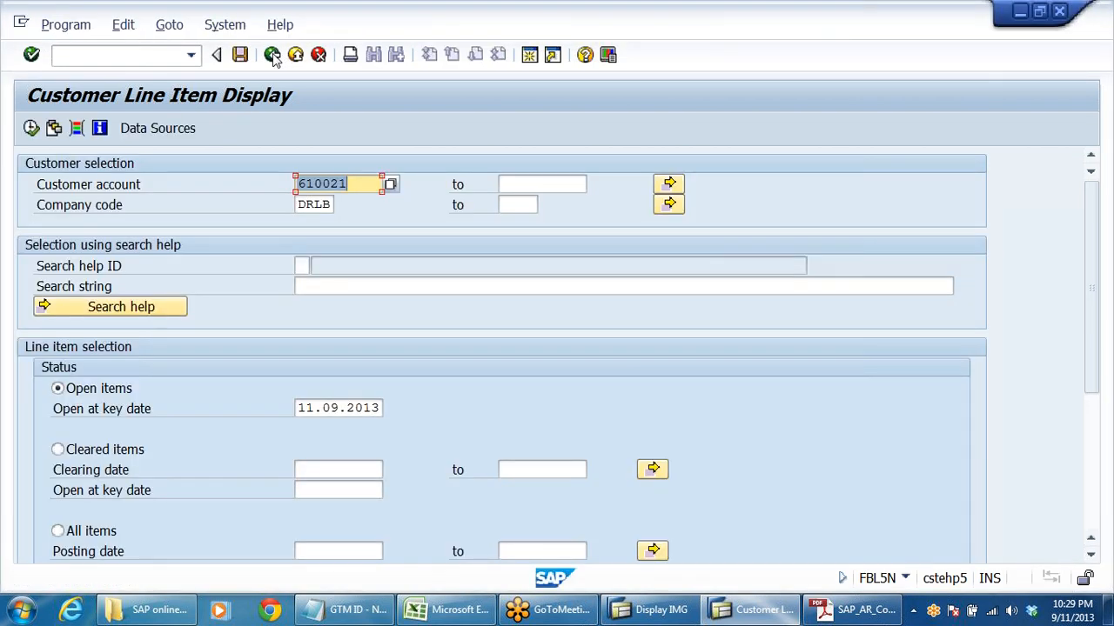
click(58, 449)
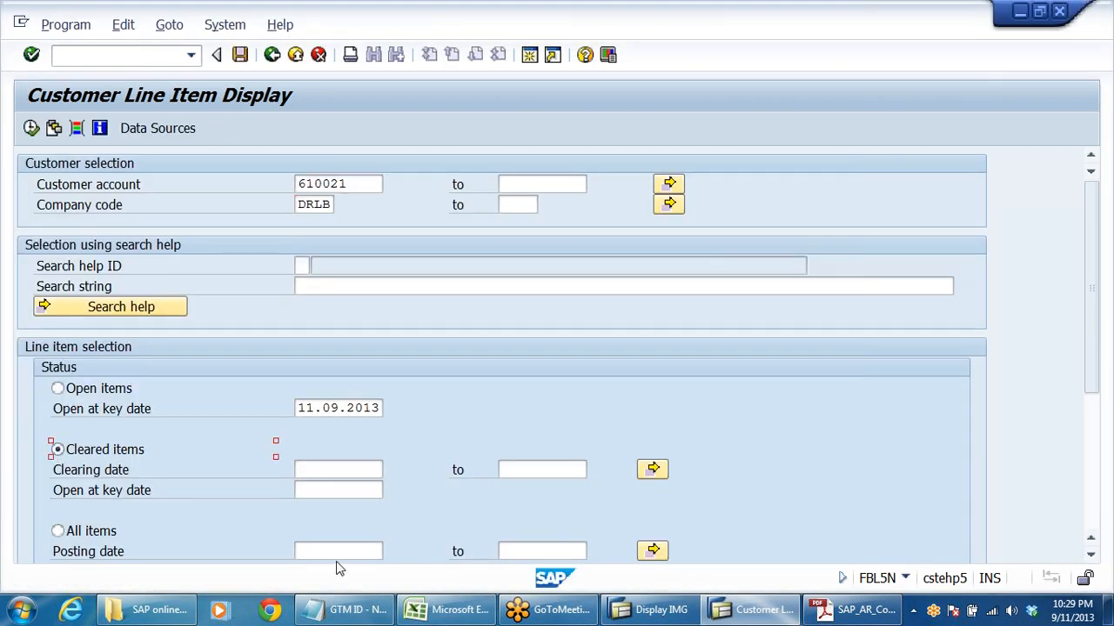
click(31, 128)
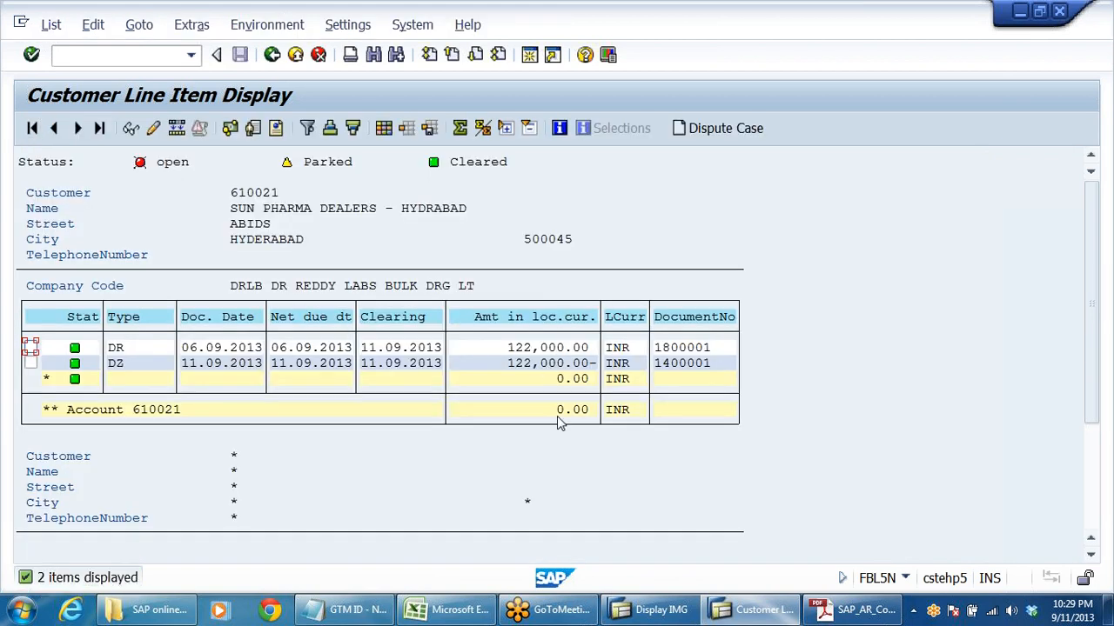
- List all items of Sun Pharma Dealers, both open and cleared, and exit FBL5N
click(272, 55)
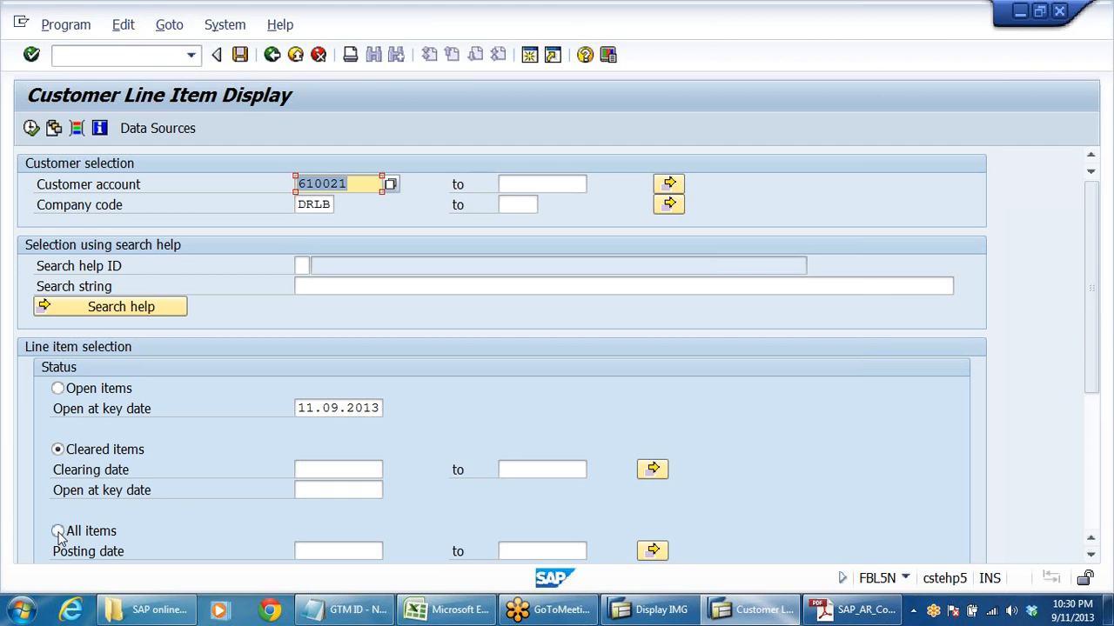
click(57, 531)
click(31, 128)
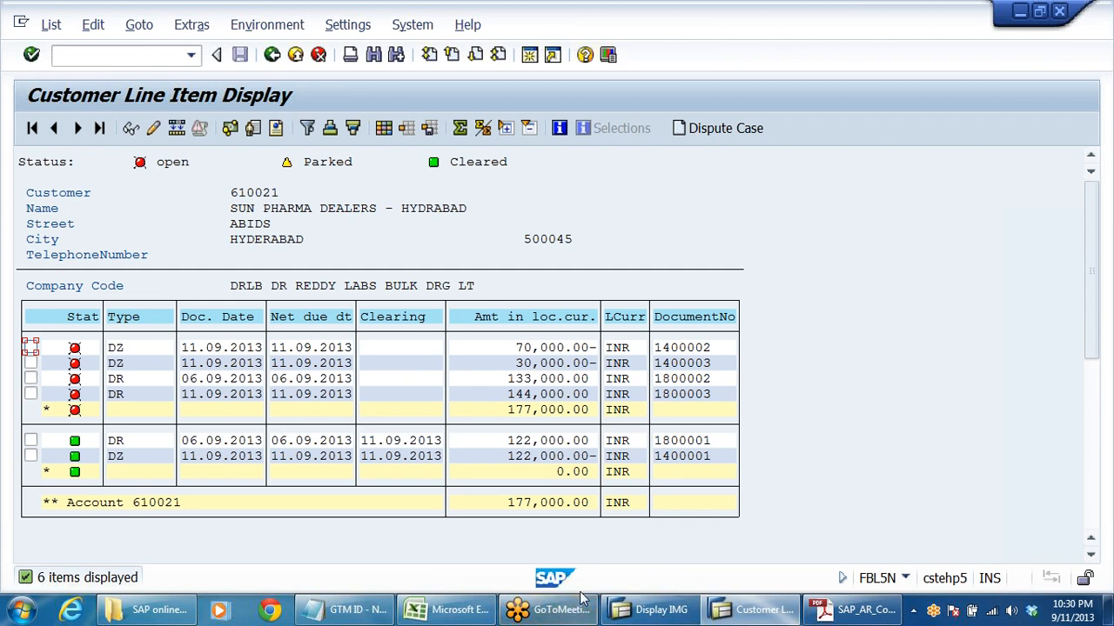
click(296, 56)
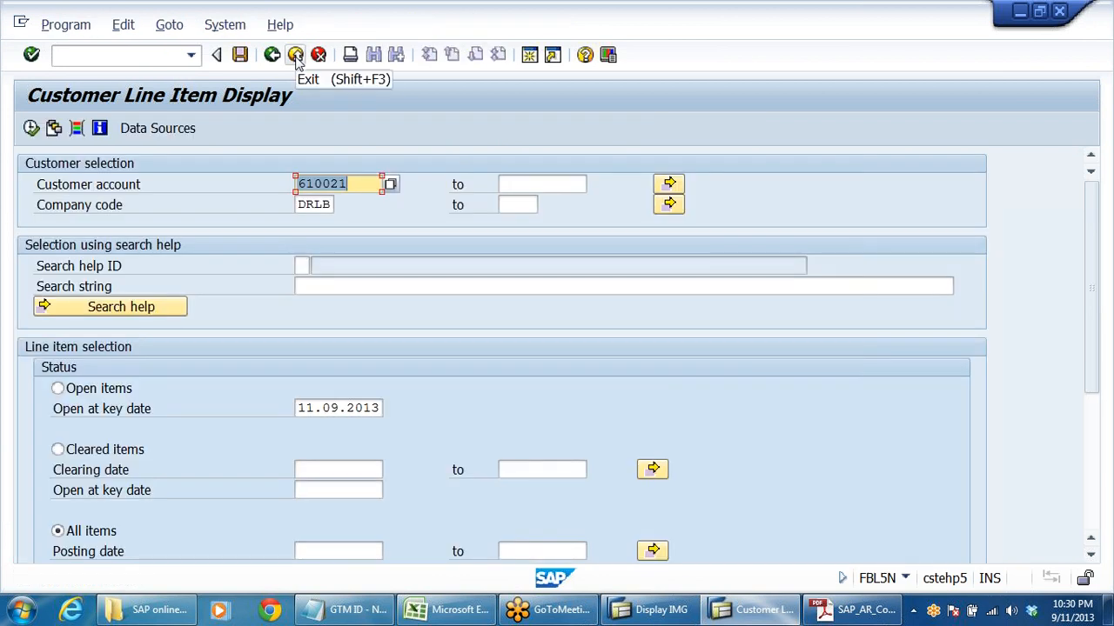
click(296, 56)
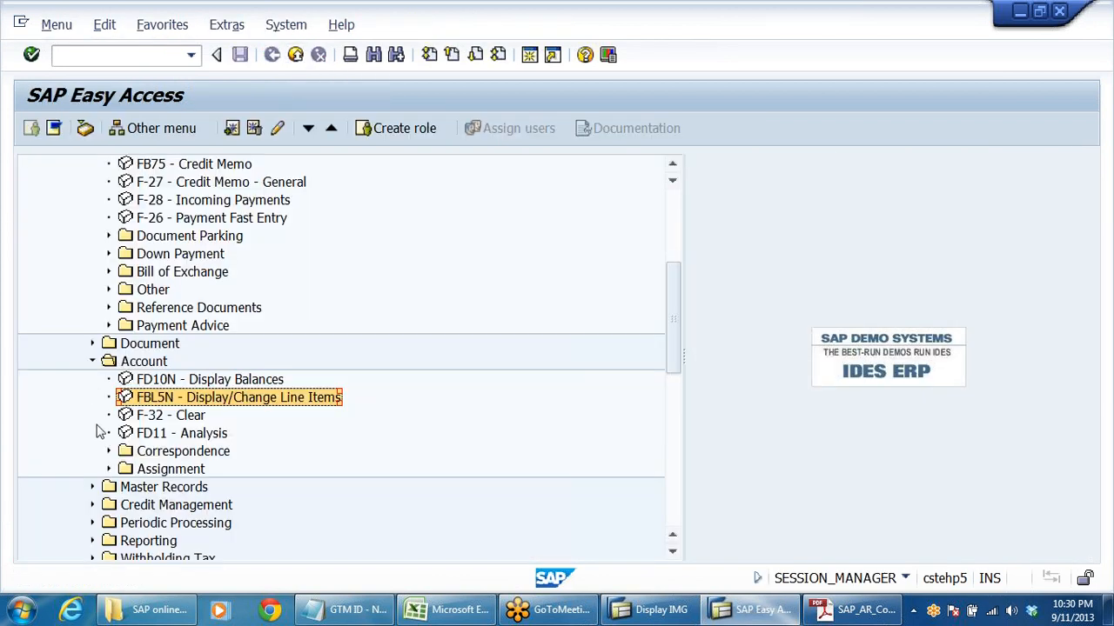
- Start F-28 Incoming Payments and enter document date 11.09.2013 with the clearing text PARTIAL PAYMENT RECD
click(146, 383)
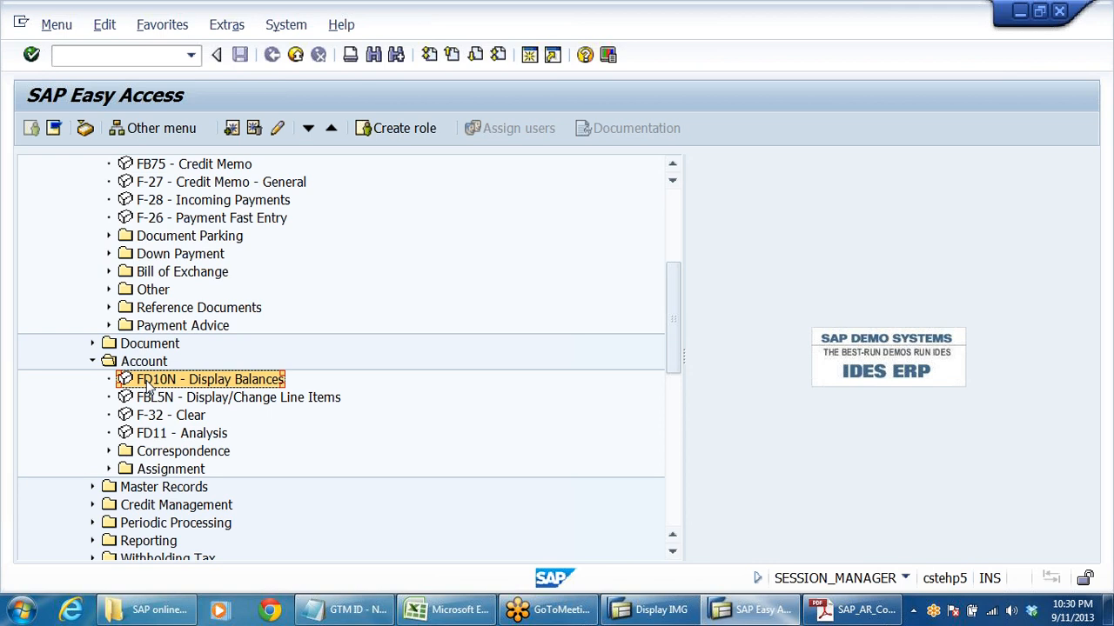
click(190, 402)
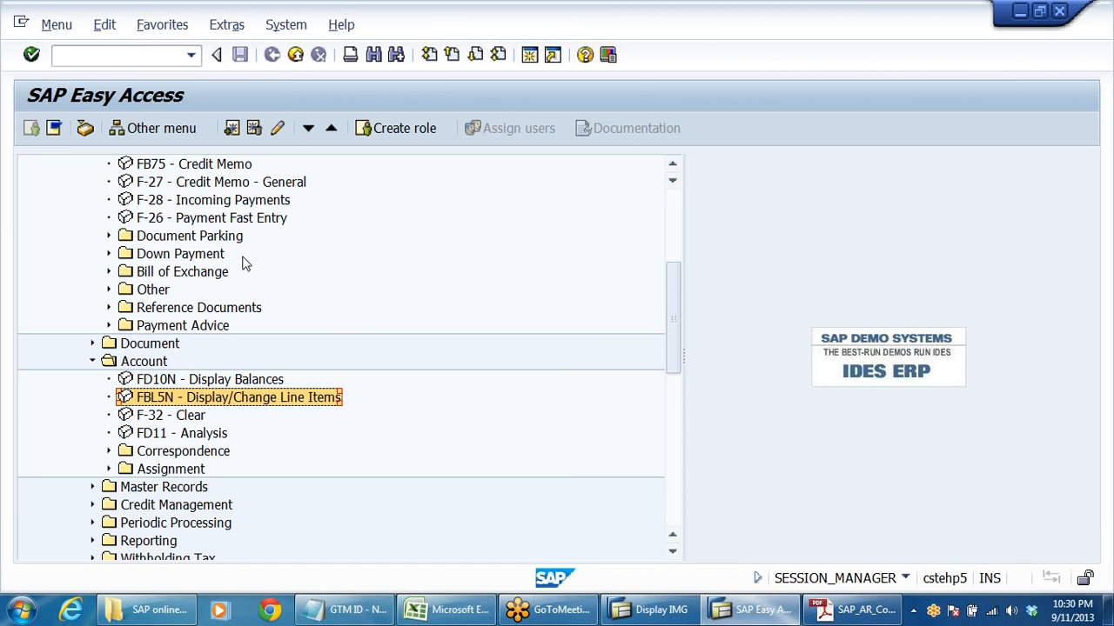
click(199, 218)
double_click(196, 207)
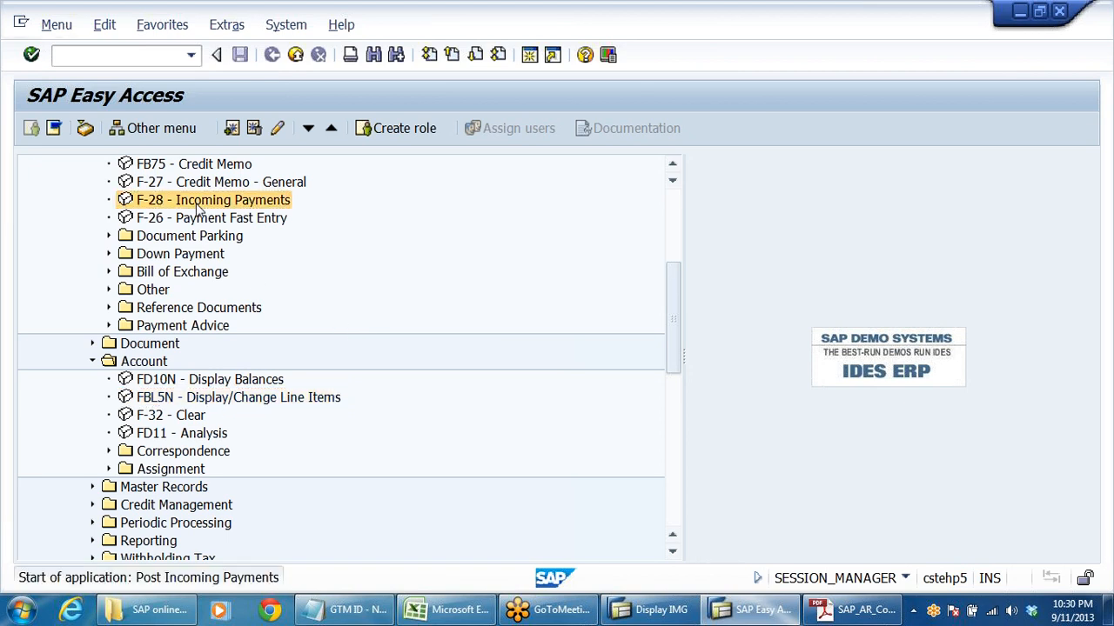
key(Down)
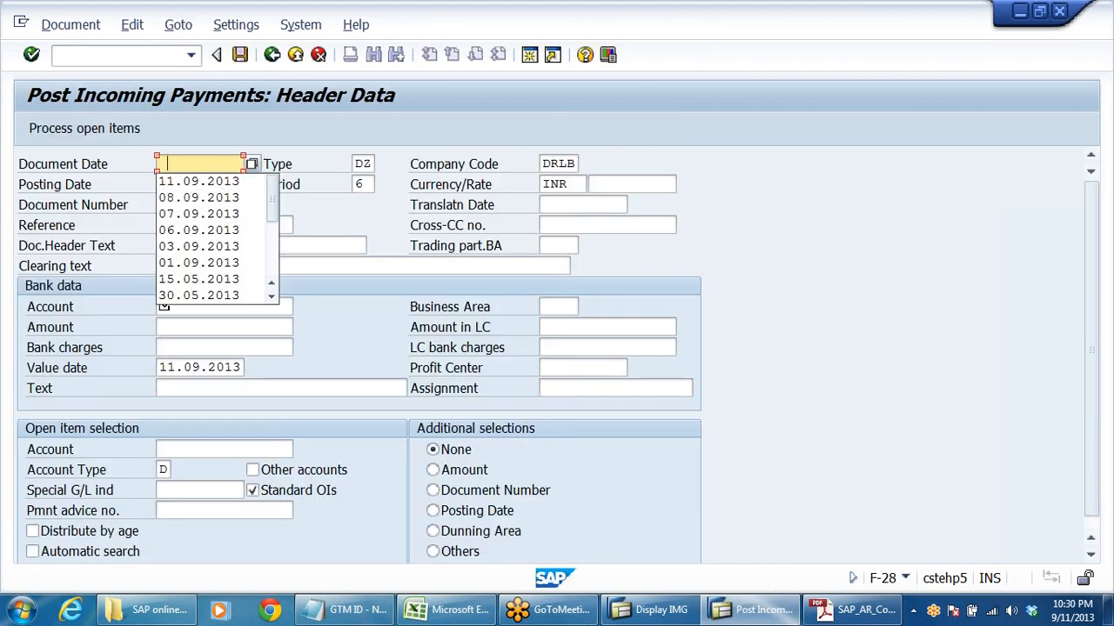
key(Down)
key(Return)
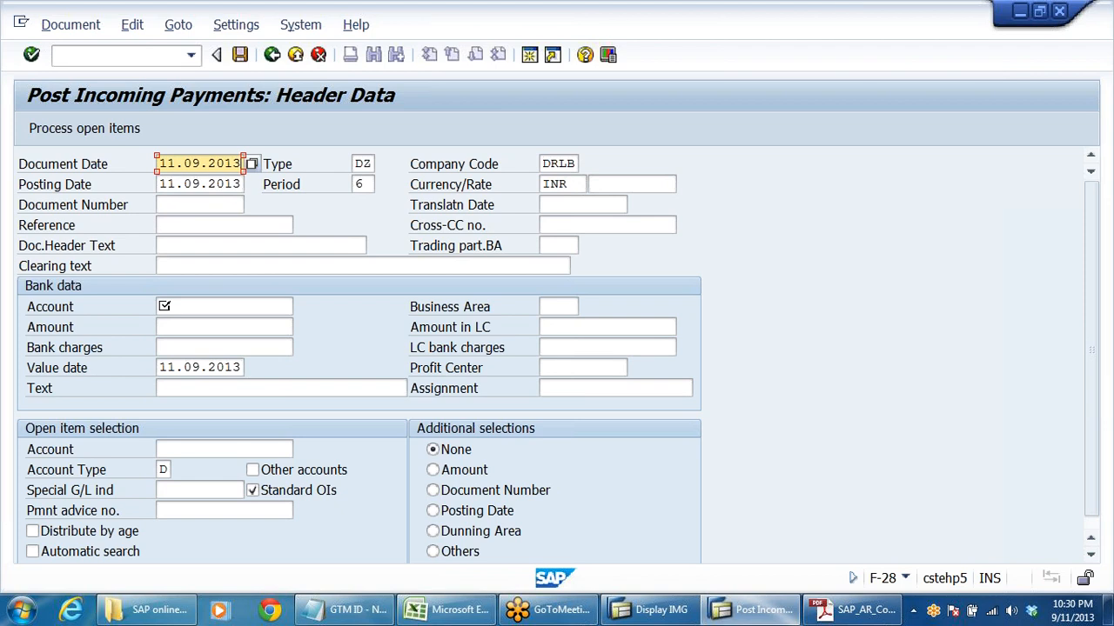
click(206, 266)
click(206, 285)
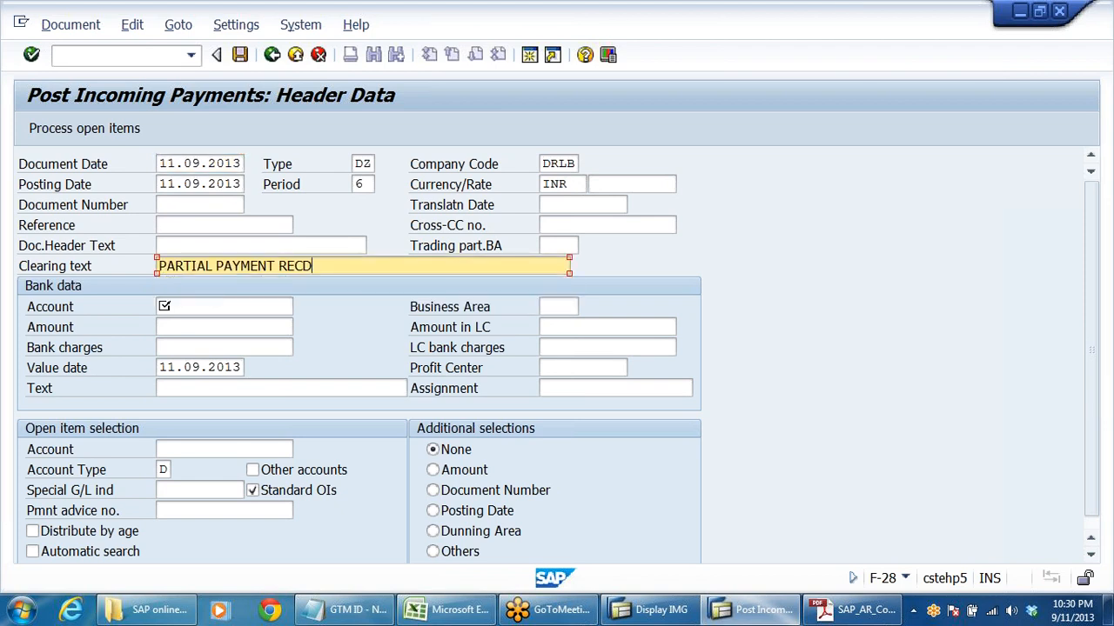
- Fill in the bank data with the bank account number, amount 33000 and text PARTIAL PAYMENT RECD
click(207, 306)
click(186, 322)
click(200, 327)
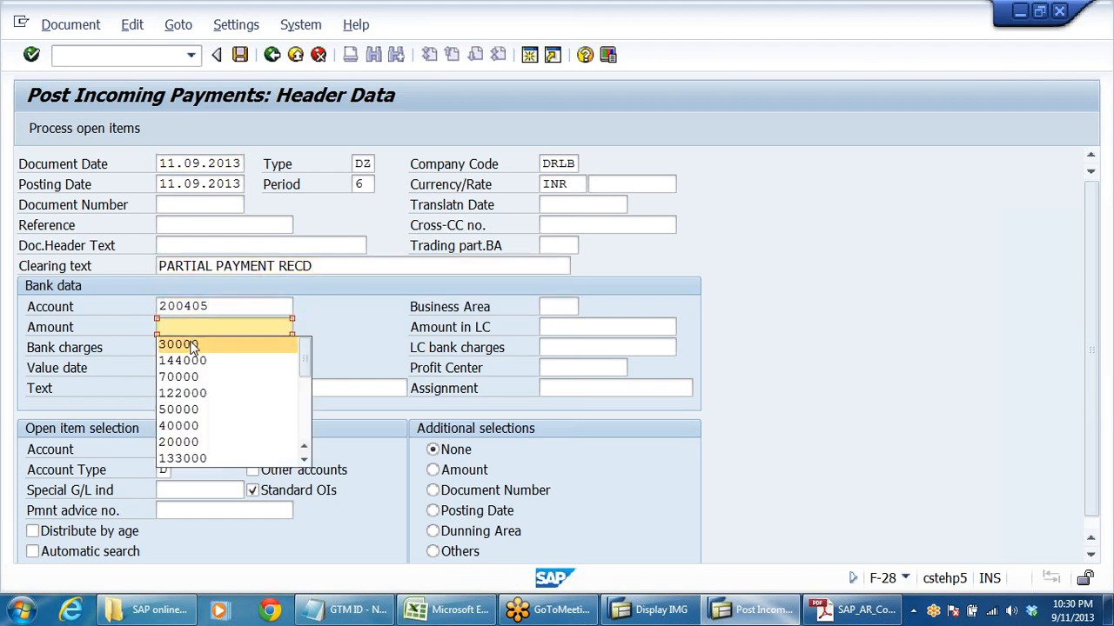
key(Escape)
text(33)
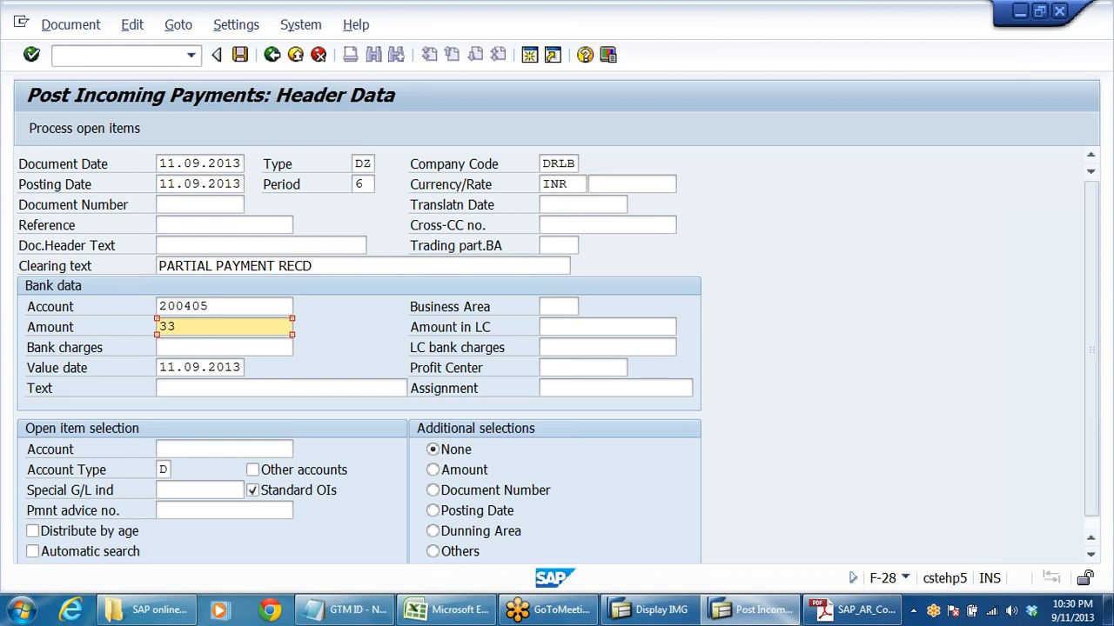
text(000)
click(178, 388)
click(178, 402)
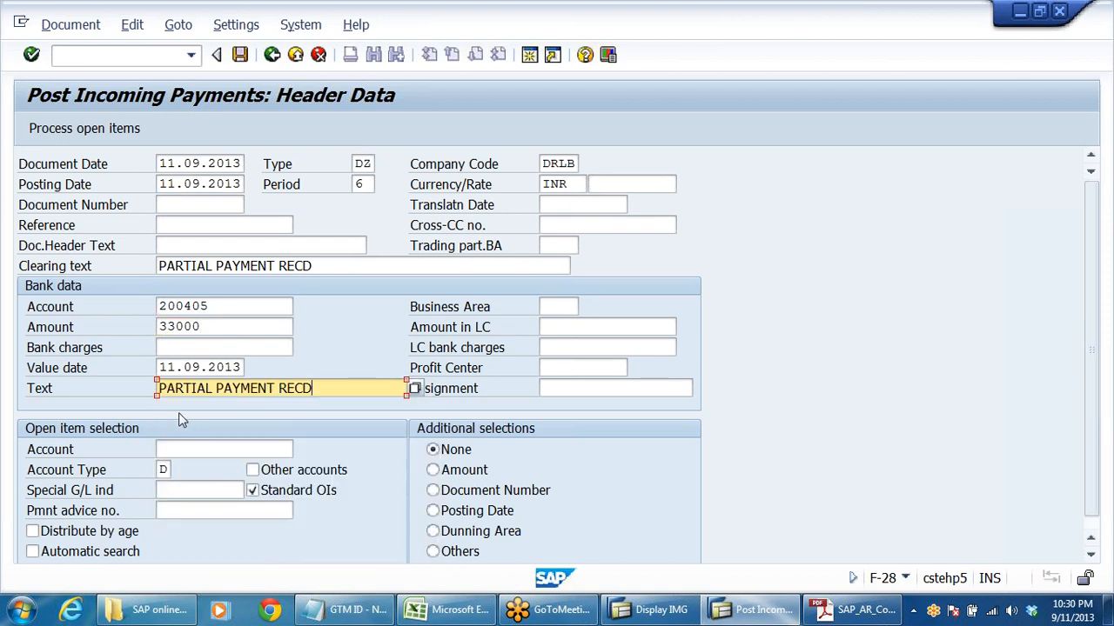
- Enter the Sun Pharma Dealers customer account for open item selection and process its open items
key(Tab)
text(610021)
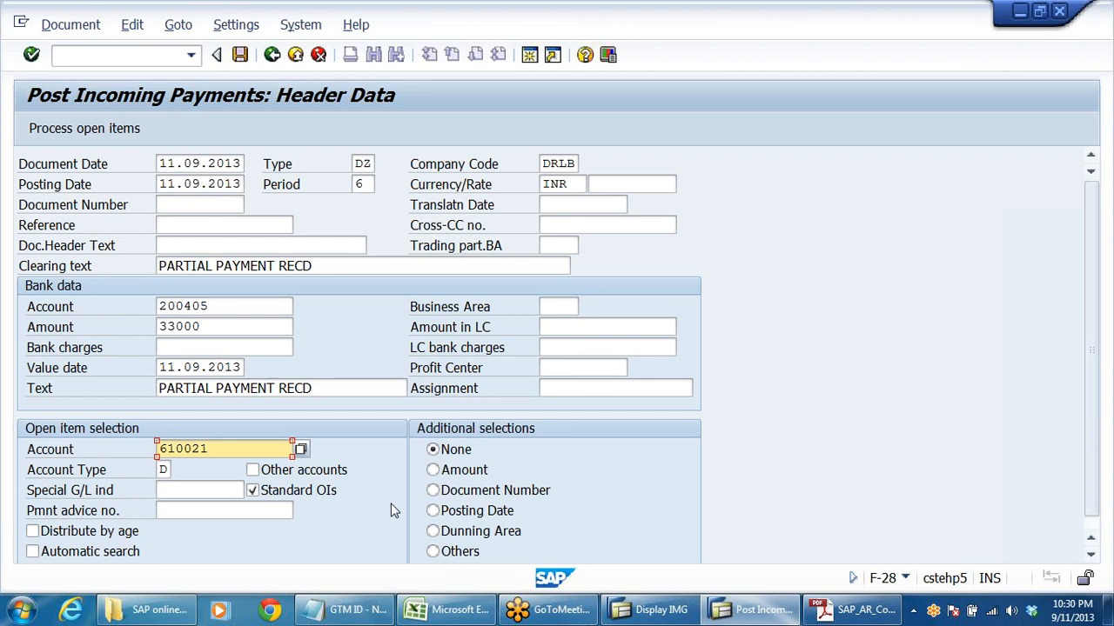
click(83, 128)
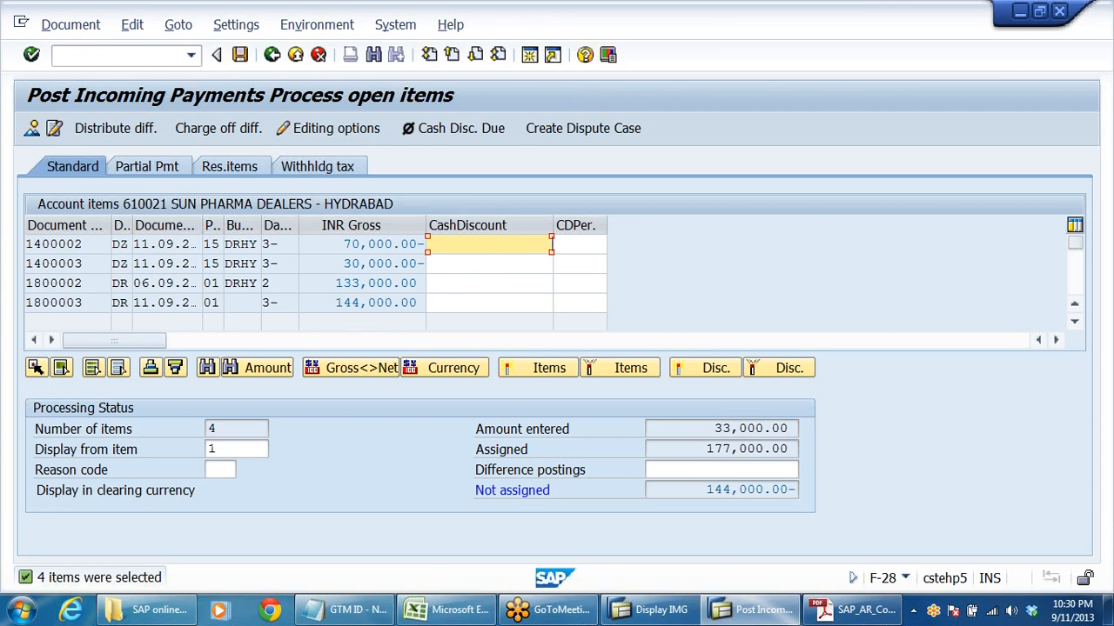
- Compare the open item amounts with the amount entered and deactivate the 144,000.00 invoice to exclude it from clearing
drag(336, 303, 642, 353)
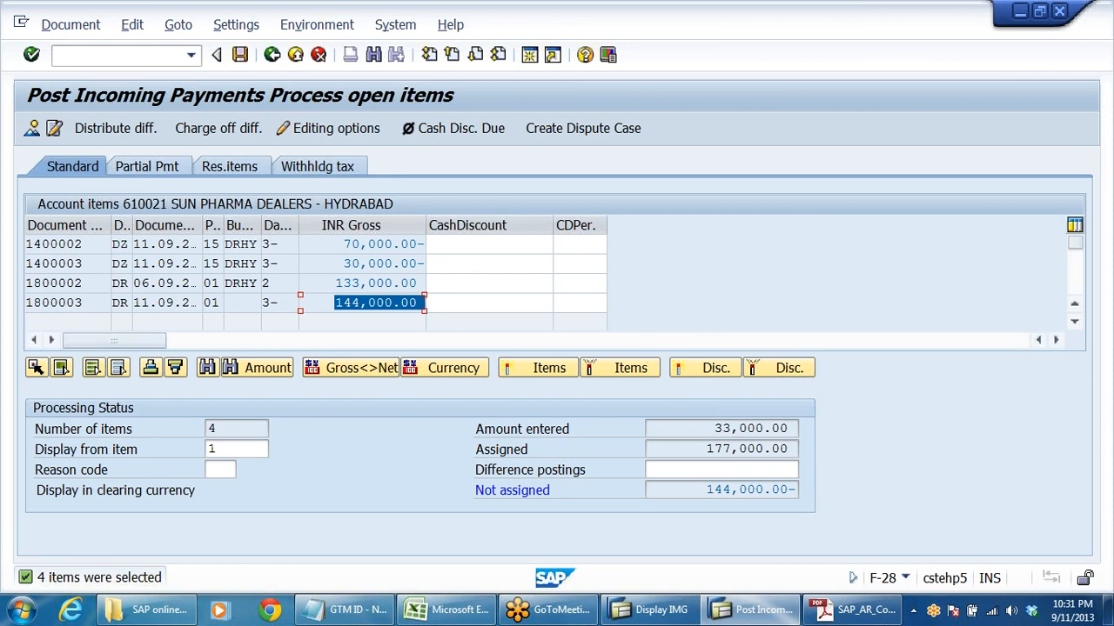
drag(336, 283, 426, 284)
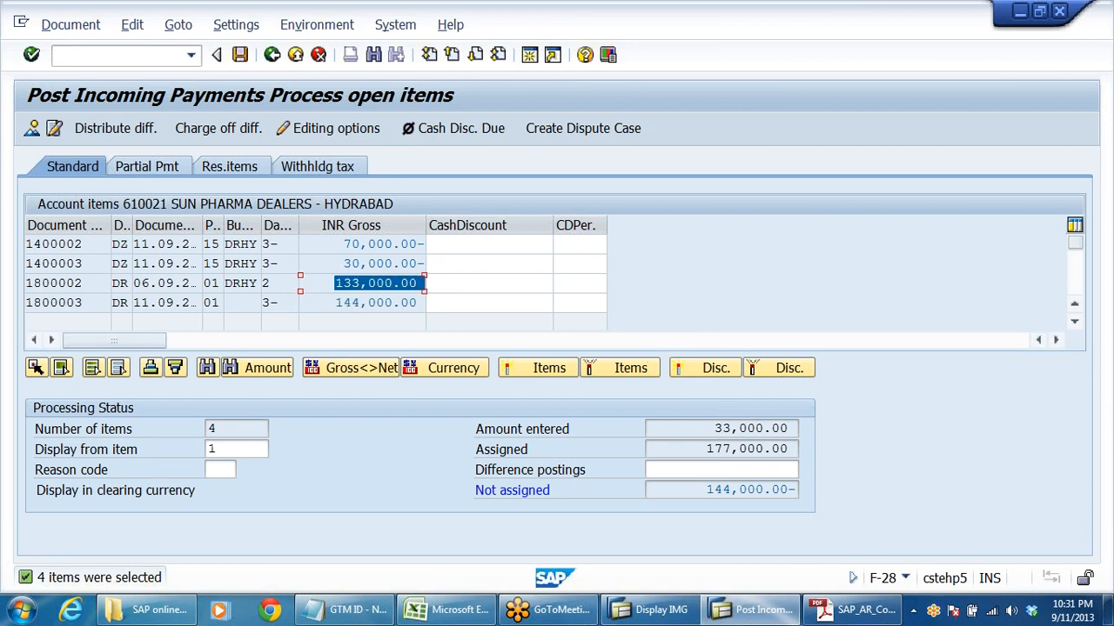
click(360, 264)
drag(714, 429, 805, 433)
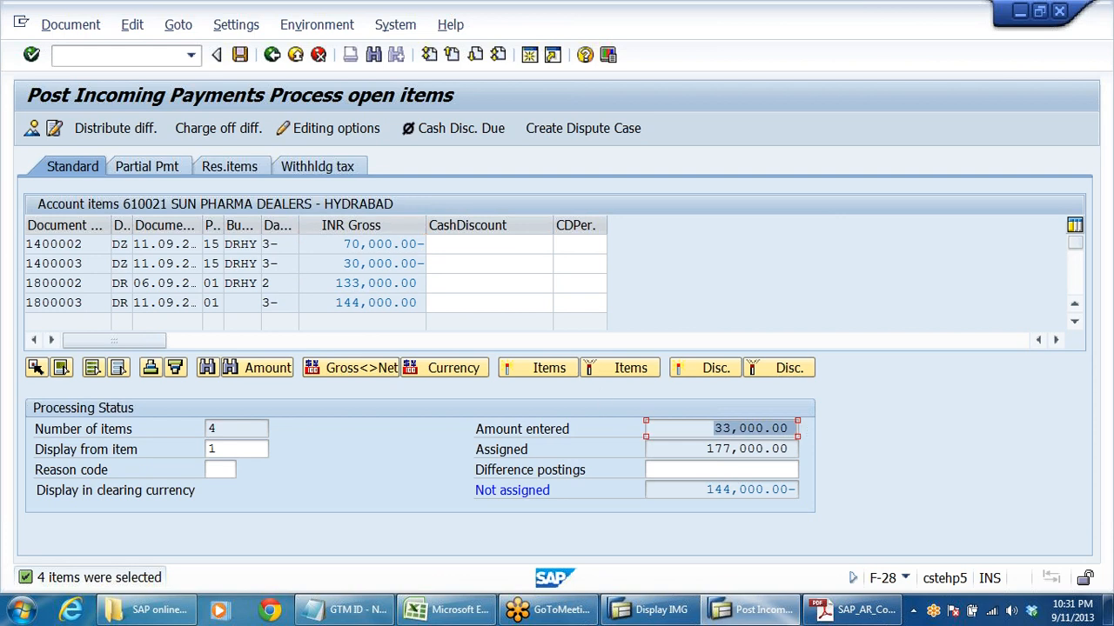
drag(334, 284, 393, 284)
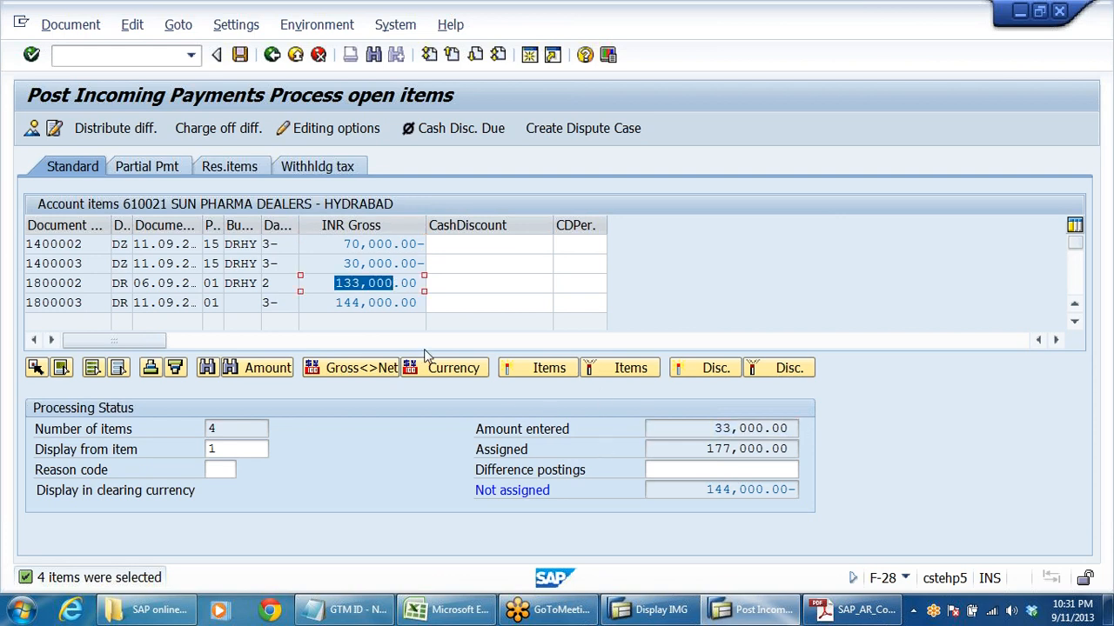
double_click(378, 303)
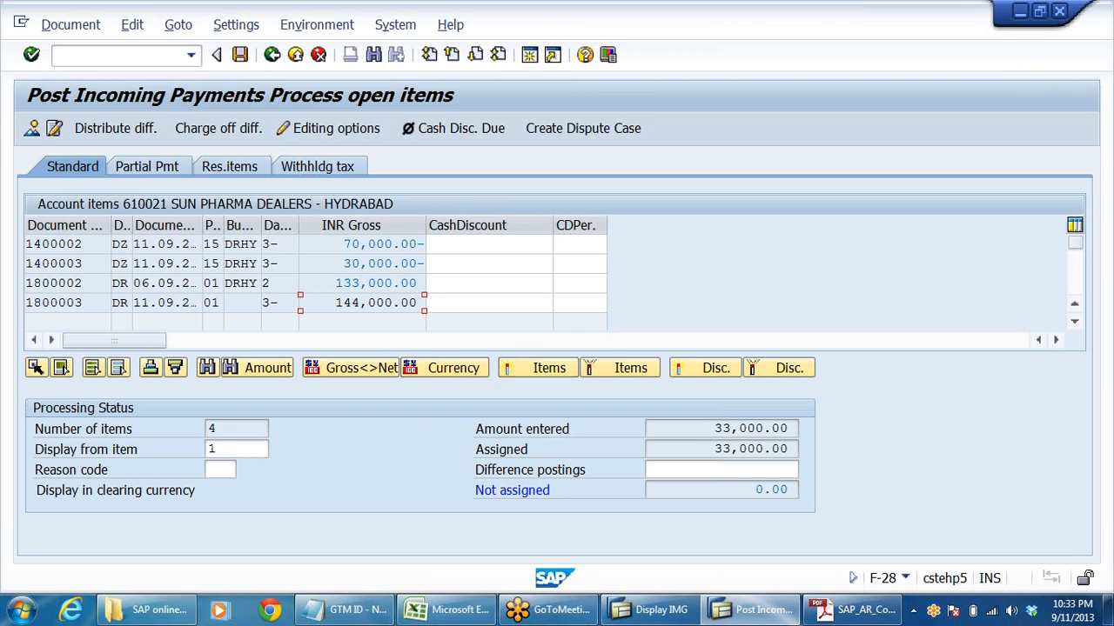
- Post the 33,000 incoming payment against the remaining active items and exit F-28, discarding the blank new entry
click(509, 264)
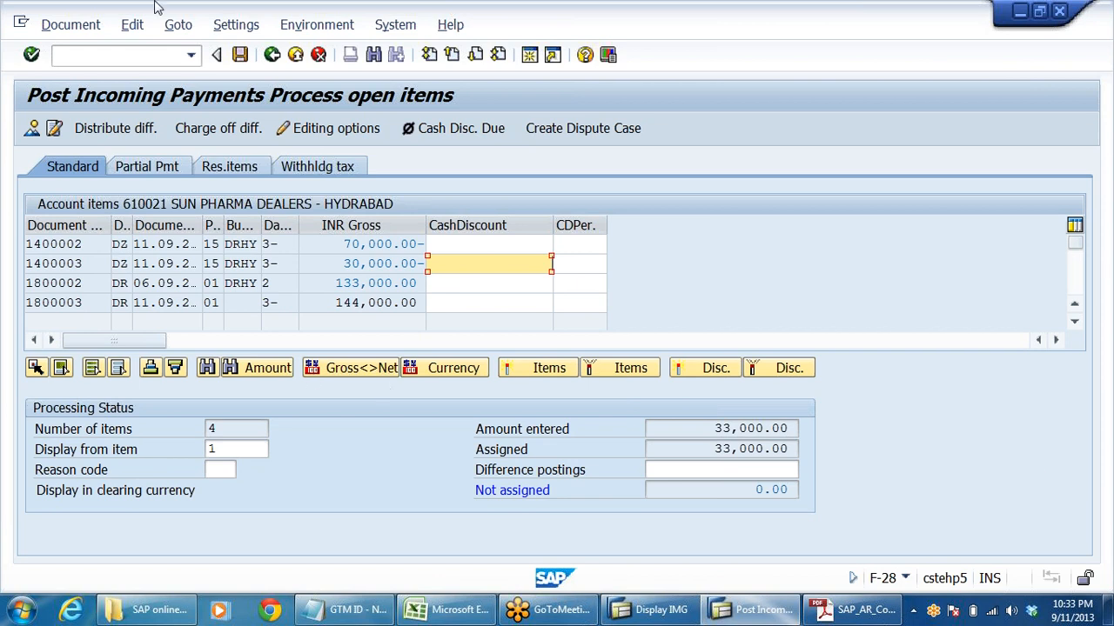
click(240, 55)
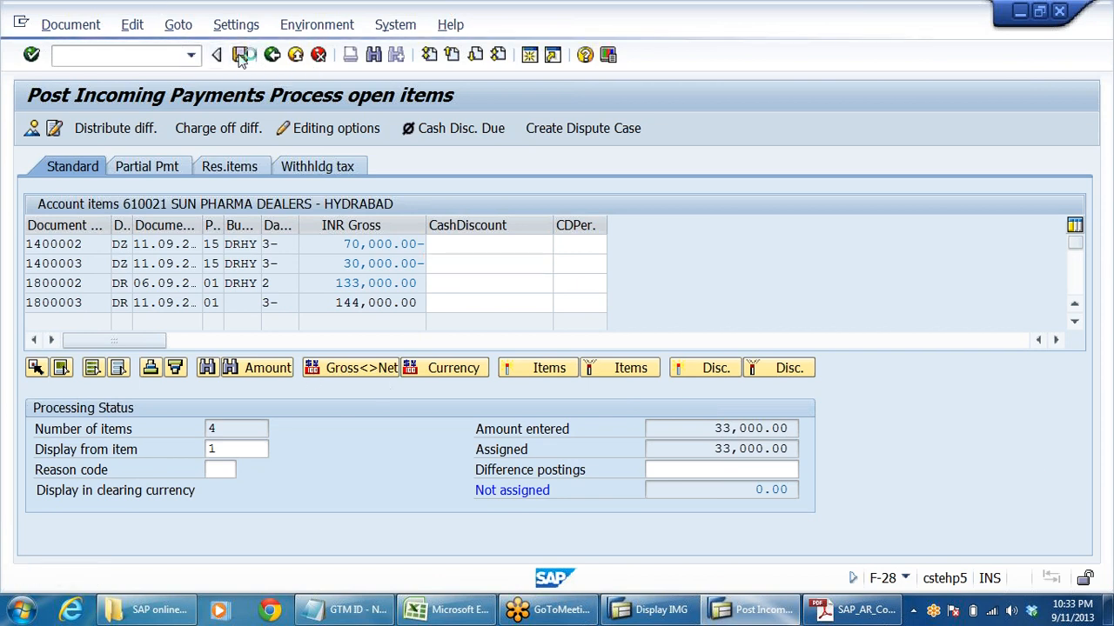
click(296, 55)
click(346, 399)
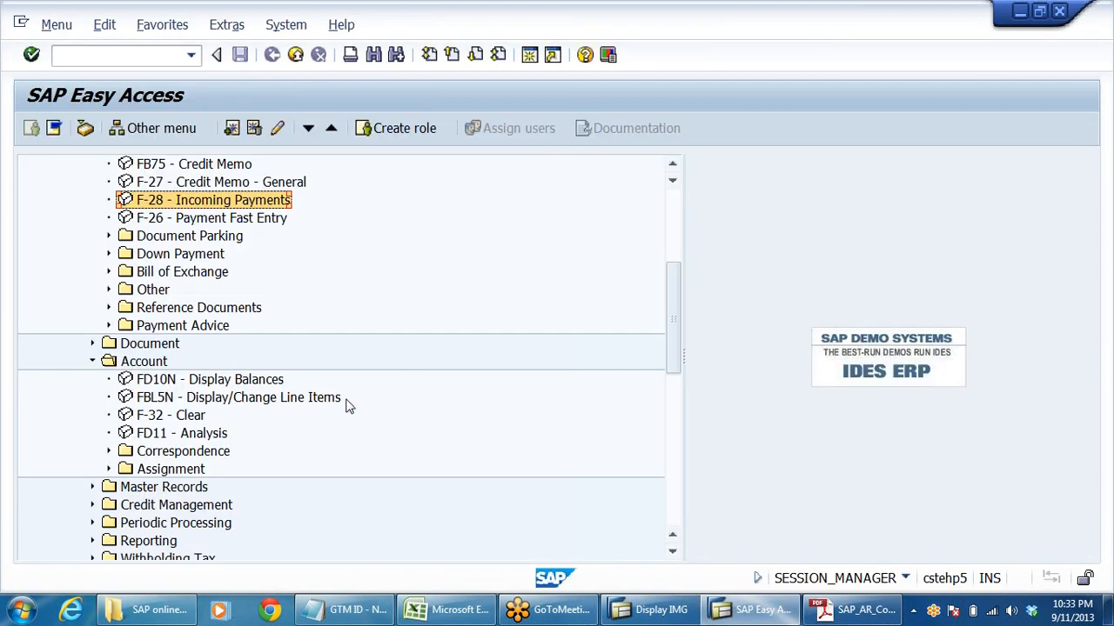
- Start FBL5N and list the remaining open items of Sun Pharma Dealers in company code DRLB at key date 11.09.2013
click(246, 398)
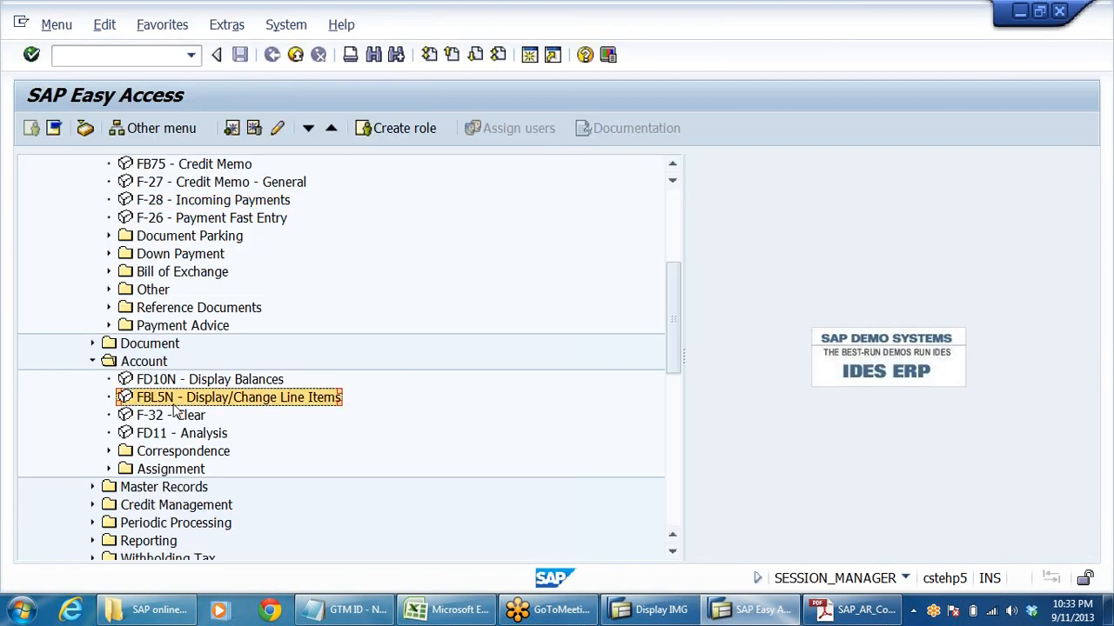
double_click(178, 398)
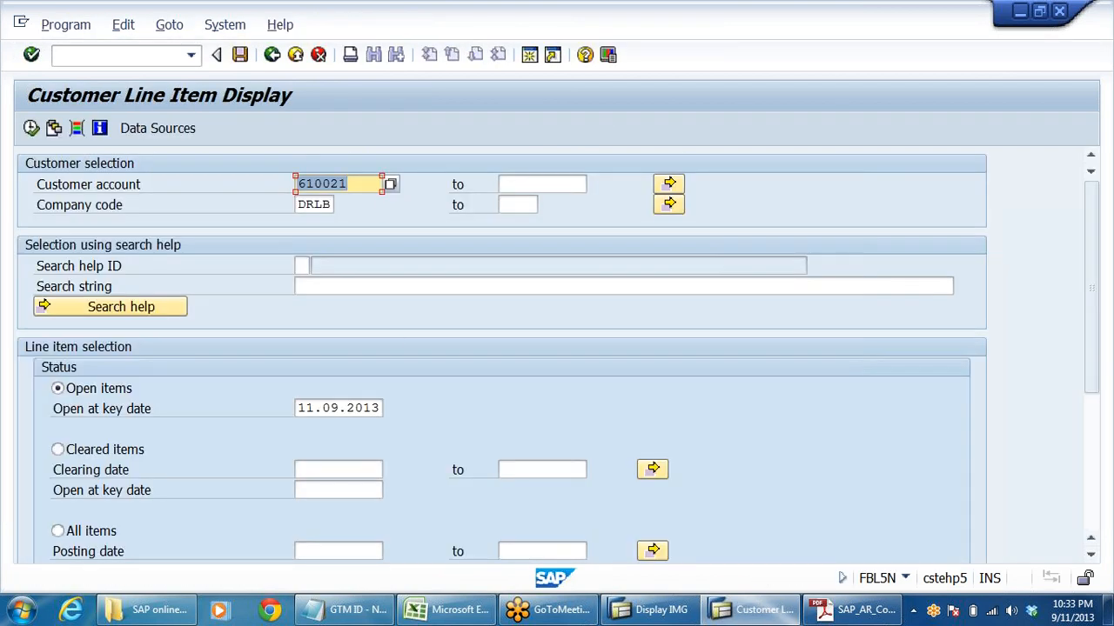
click(355, 184)
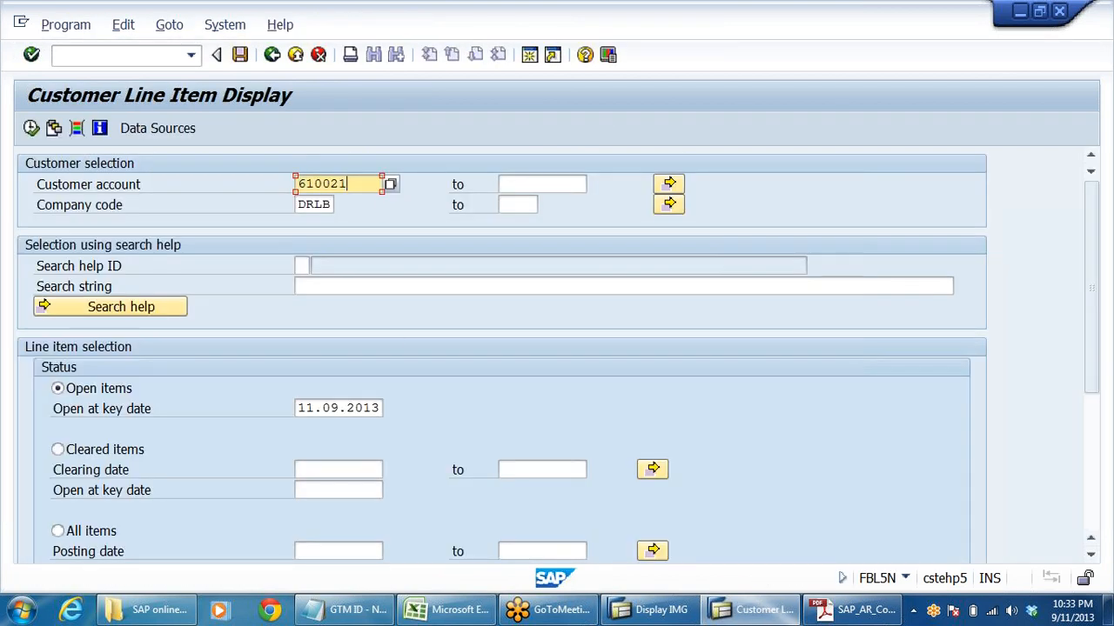
click(30, 127)
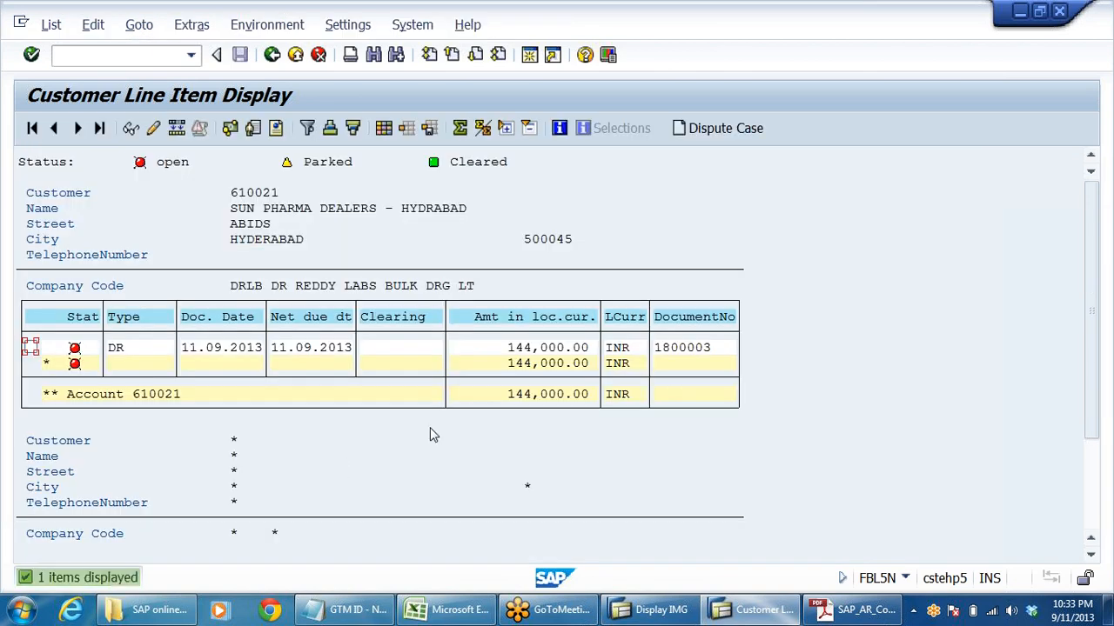
click(512, 348)
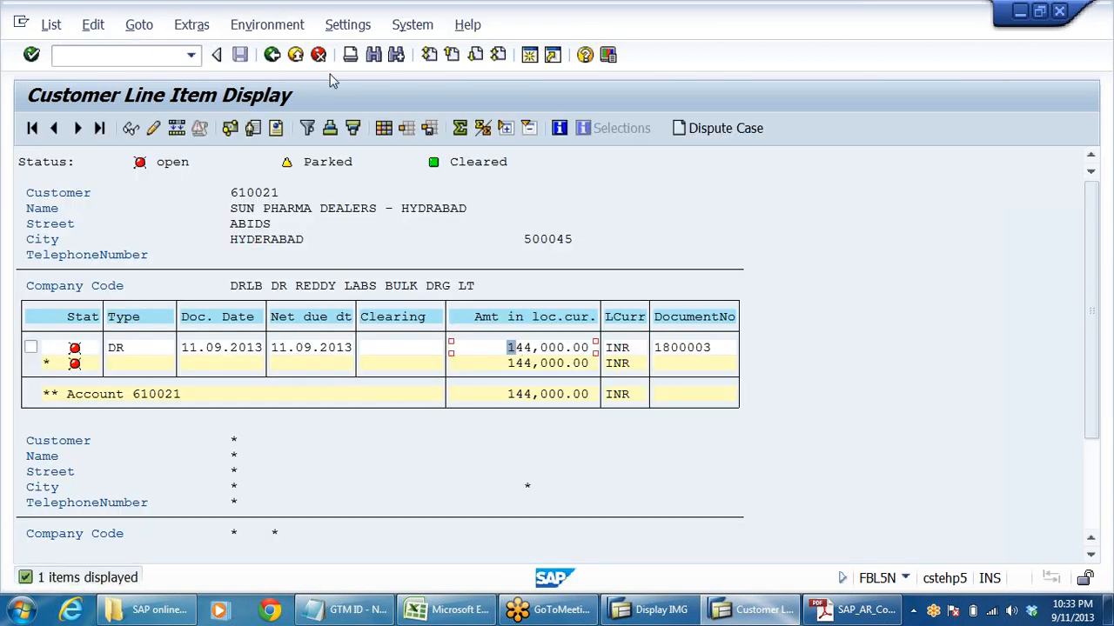
- List all items of Sun Pharma Dealers and examine the amounts of the cleared invoices and payments
click(271, 54)
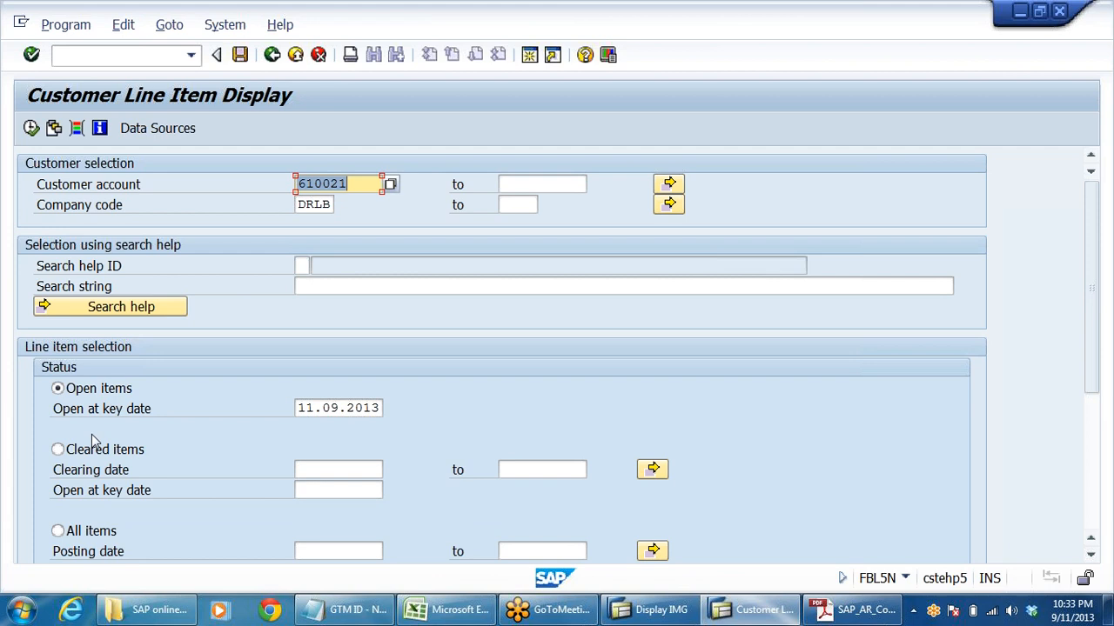
scroll(94, 441, down, 1)
click(75, 484)
click(31, 129)
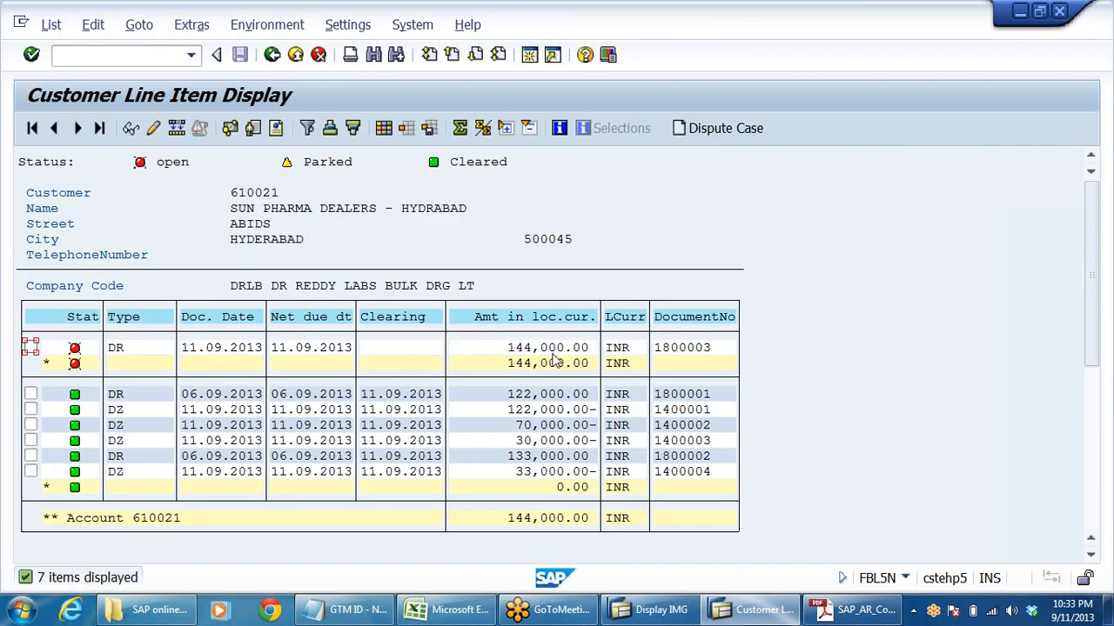
click(533, 398)
click(535, 411)
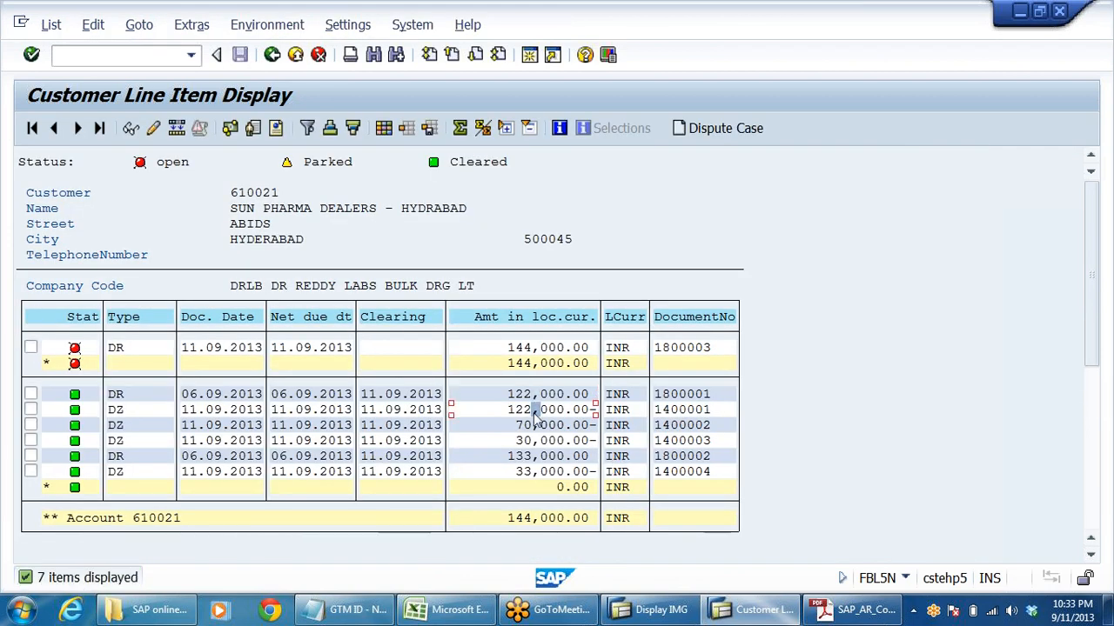
click(526, 426)
click(526, 442)
click(526, 456)
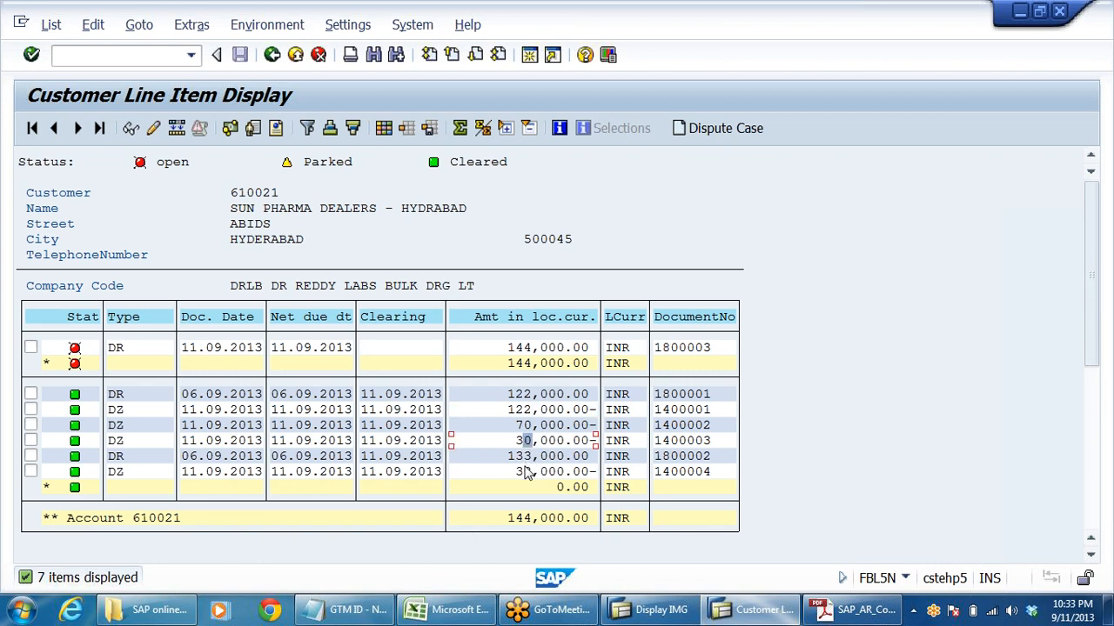
- Switch to the DRL_GRP workbook in Excel and examine the sales and bank amounts in the Customer 1 sub-ledger account
click(526, 471)
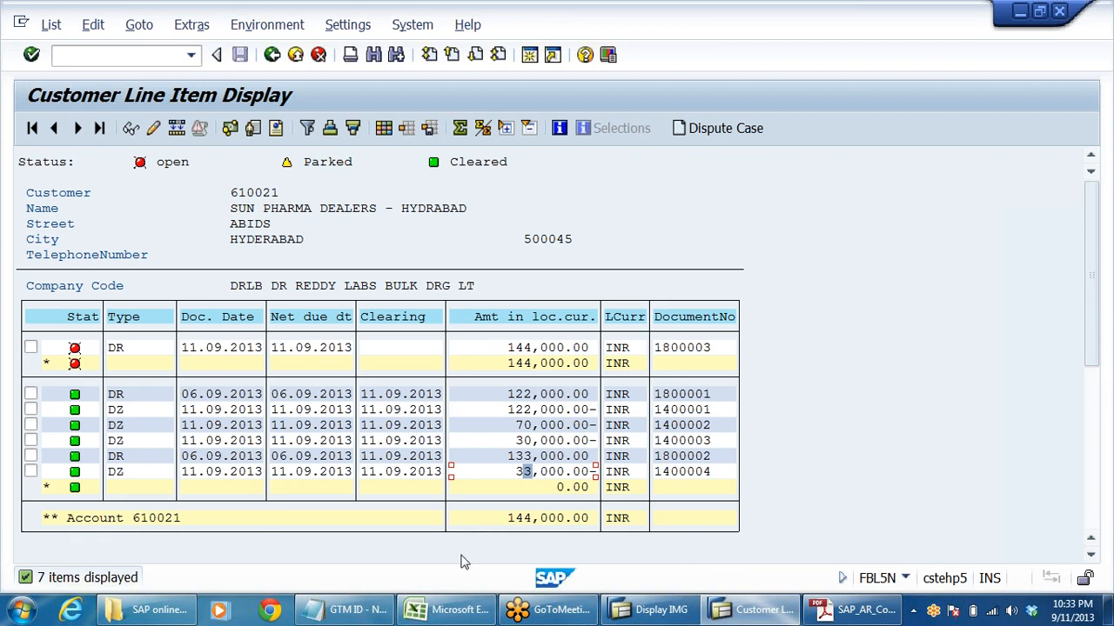
key(F3)
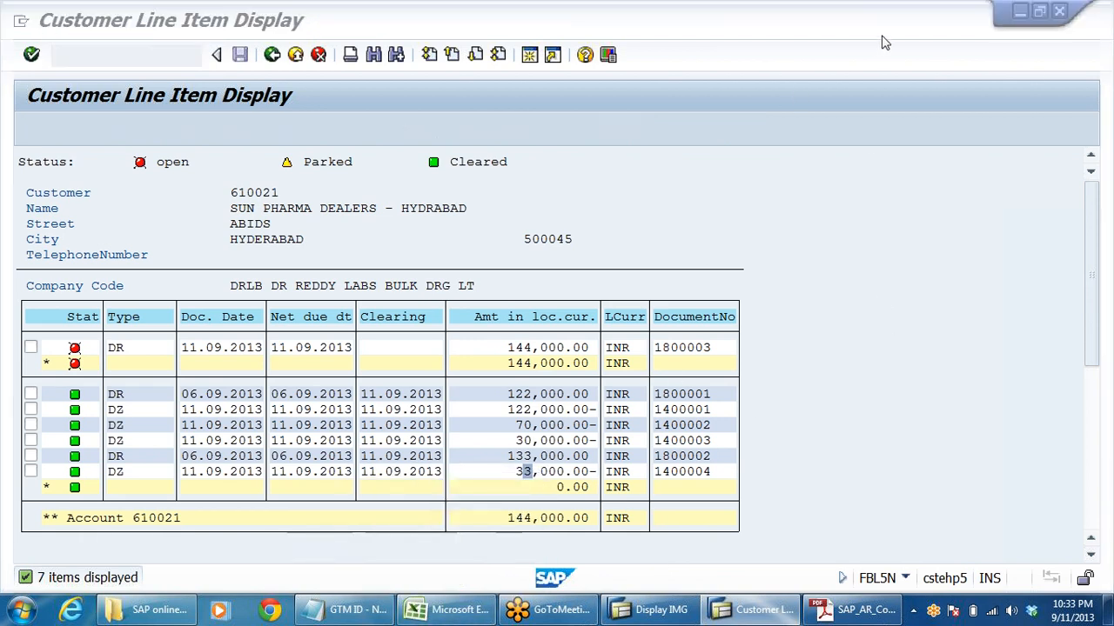
click(448, 610)
scroll(812, 441, up, 3)
scroll(875, 448, down, 6)
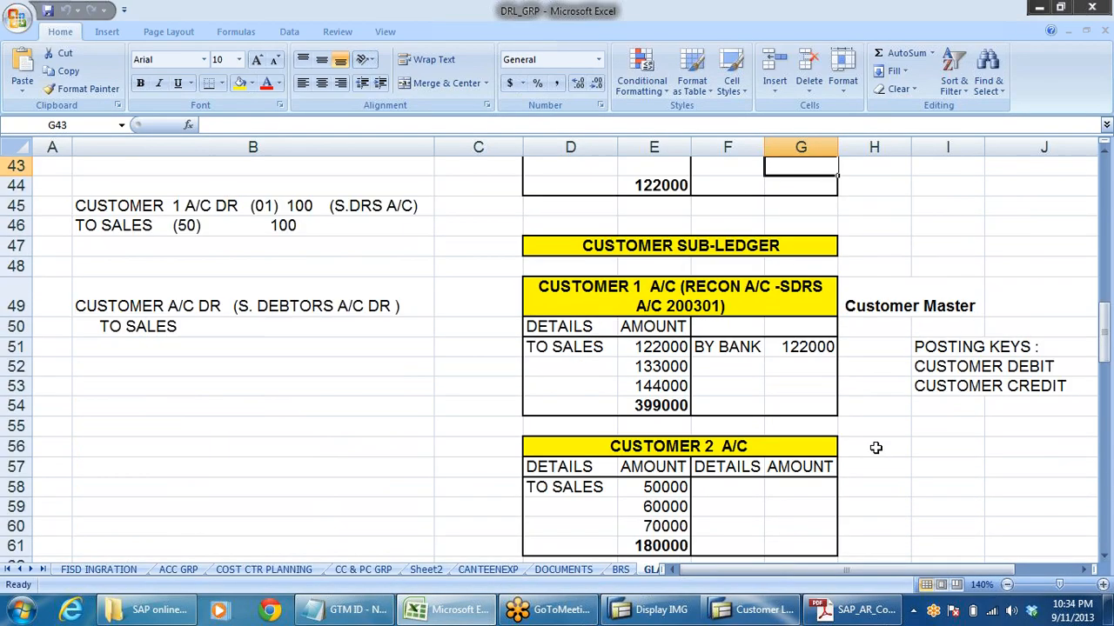
click(696, 245)
click(659, 231)
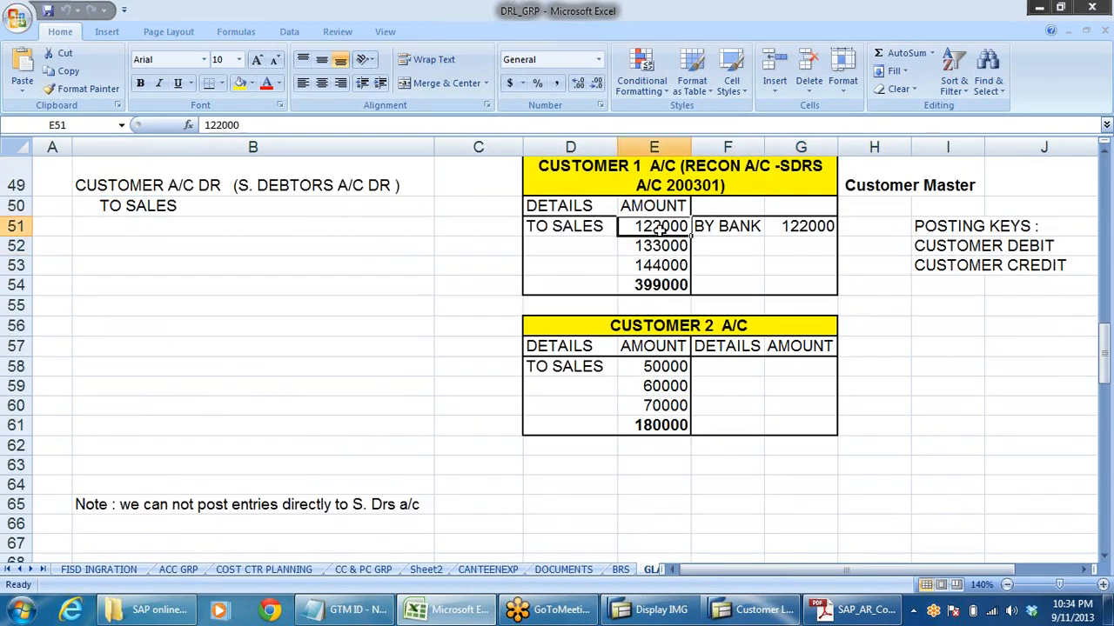
click(656, 248)
click(657, 266)
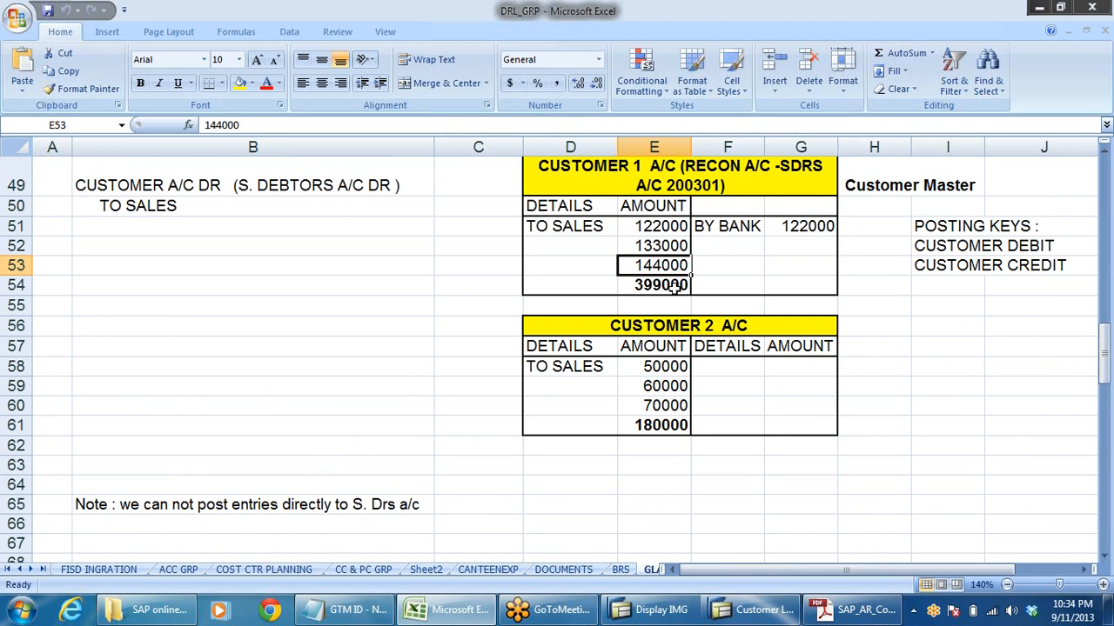
click(800, 225)
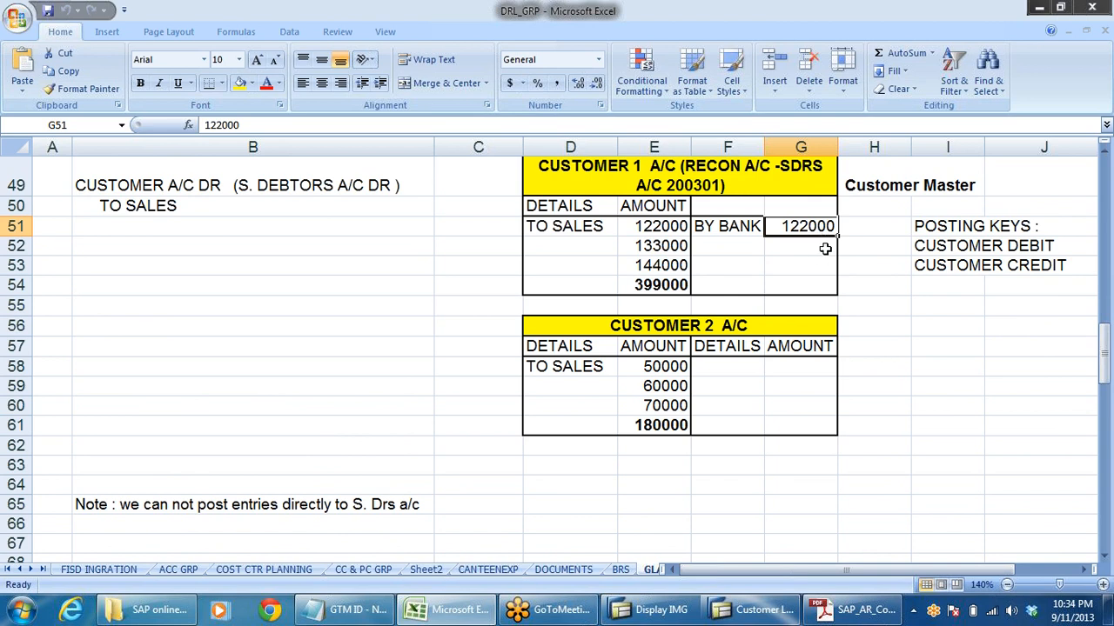
- Move the Customer 2 A/C table down so that its heading starts in cell D60
click(539, 325)
drag(539, 324, 778, 423)
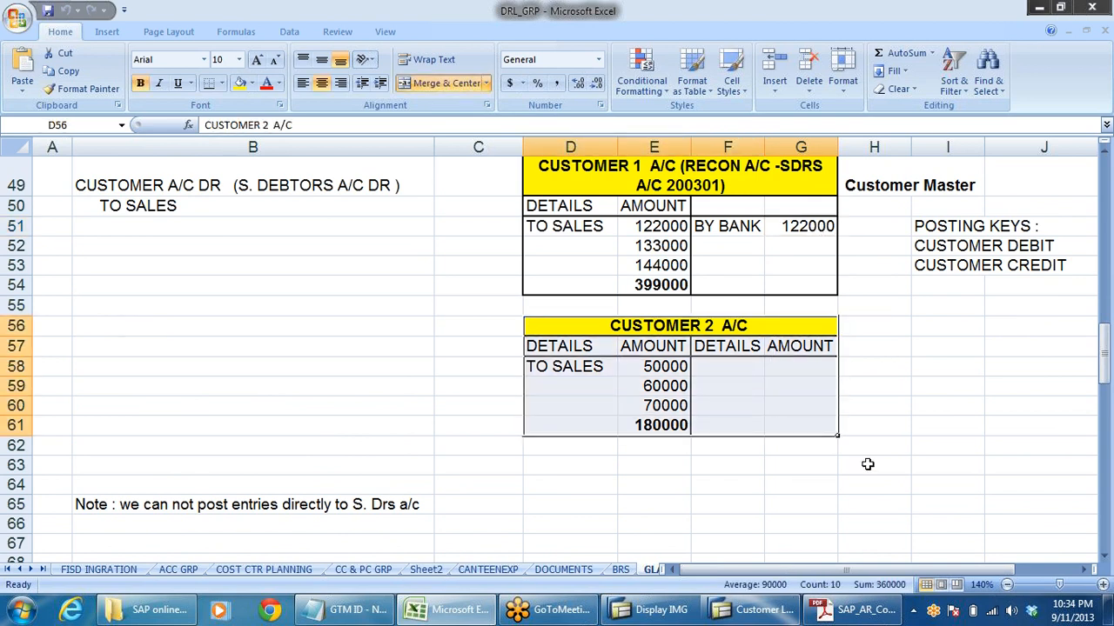
key(ctrl+c)
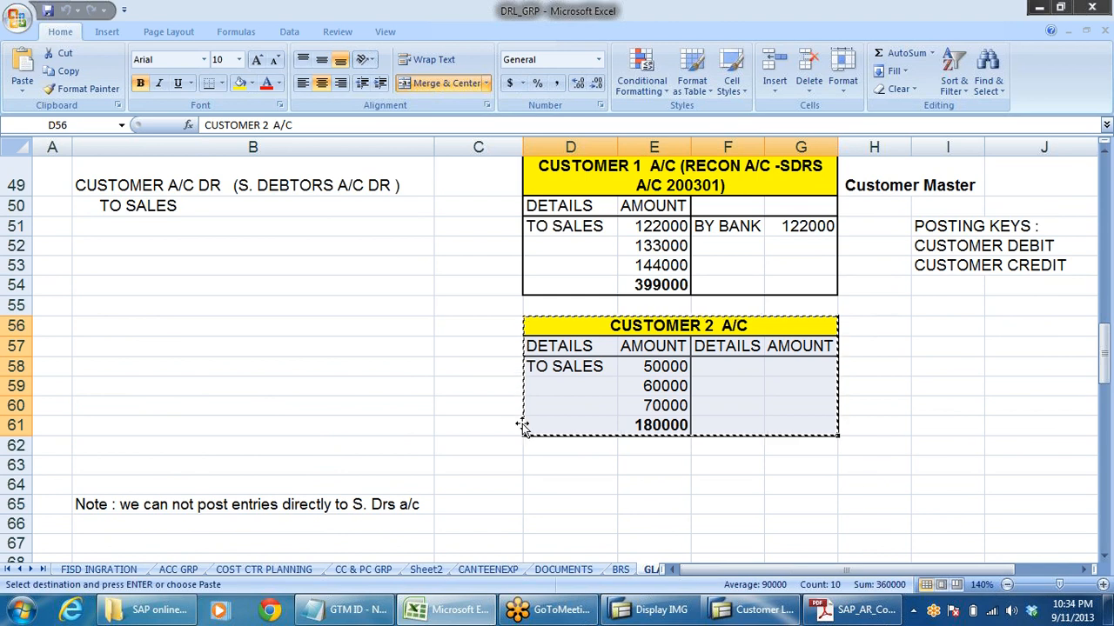
click(546, 405)
key(ctrl+v)
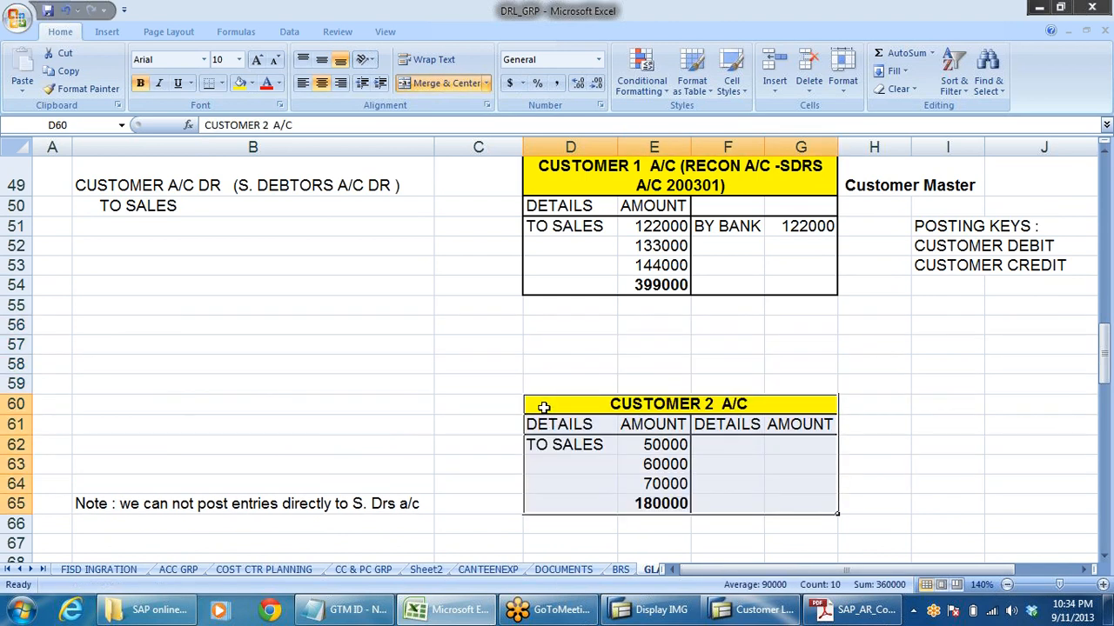
click(901, 387)
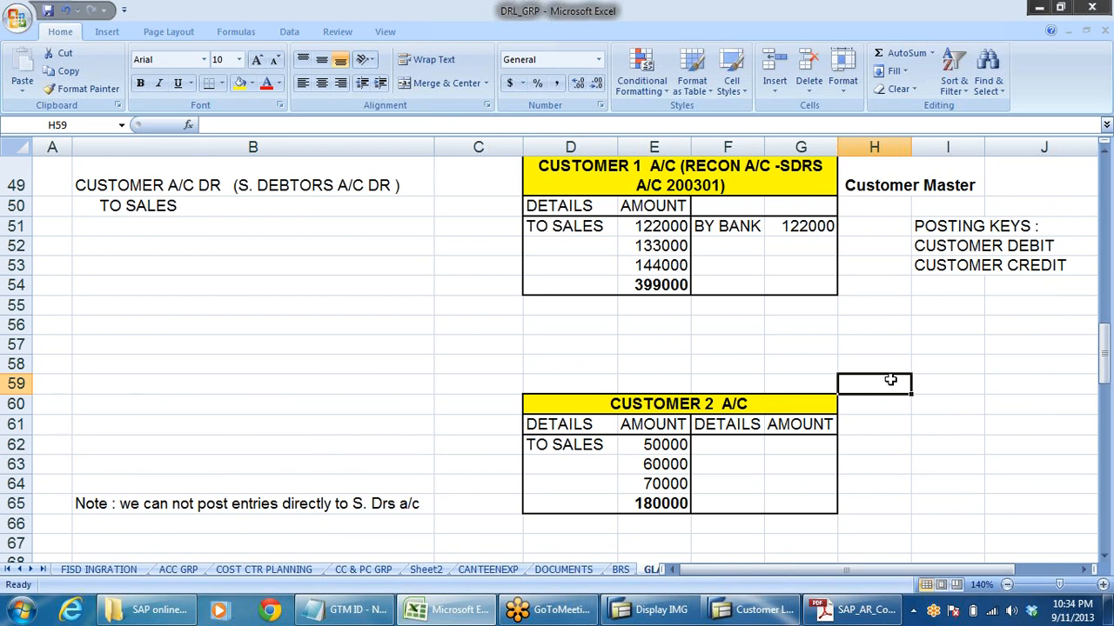
- Insert three blank rows above the 144000 entry at row 53 of the Customer 1 account
click(16, 265)
right_click(18, 266)
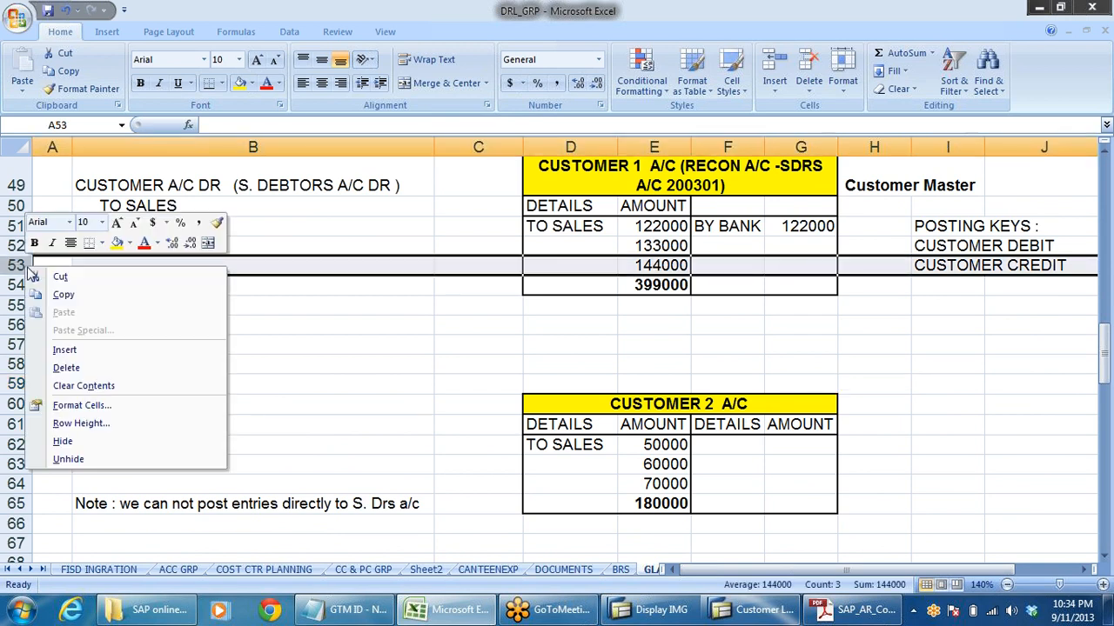
click(61, 348)
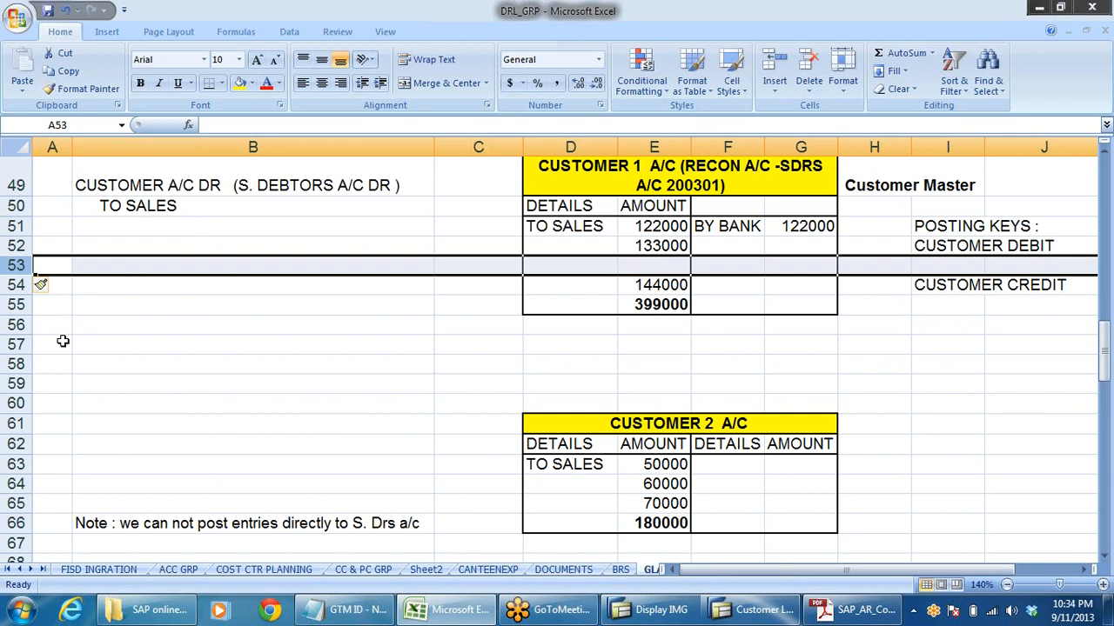
right_click(16, 266)
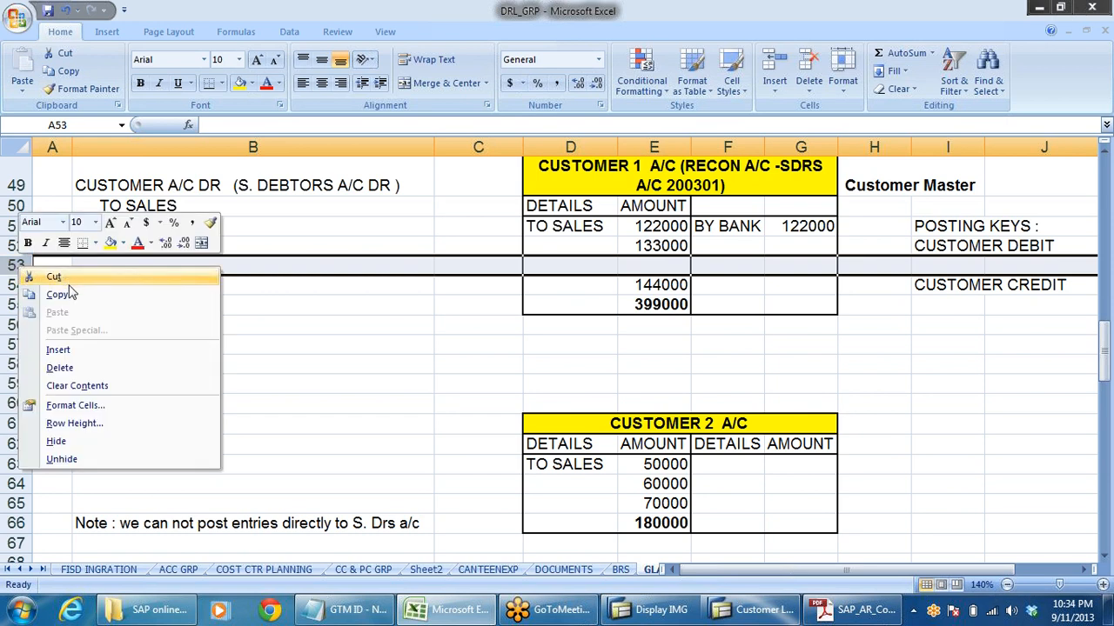
click(68, 352)
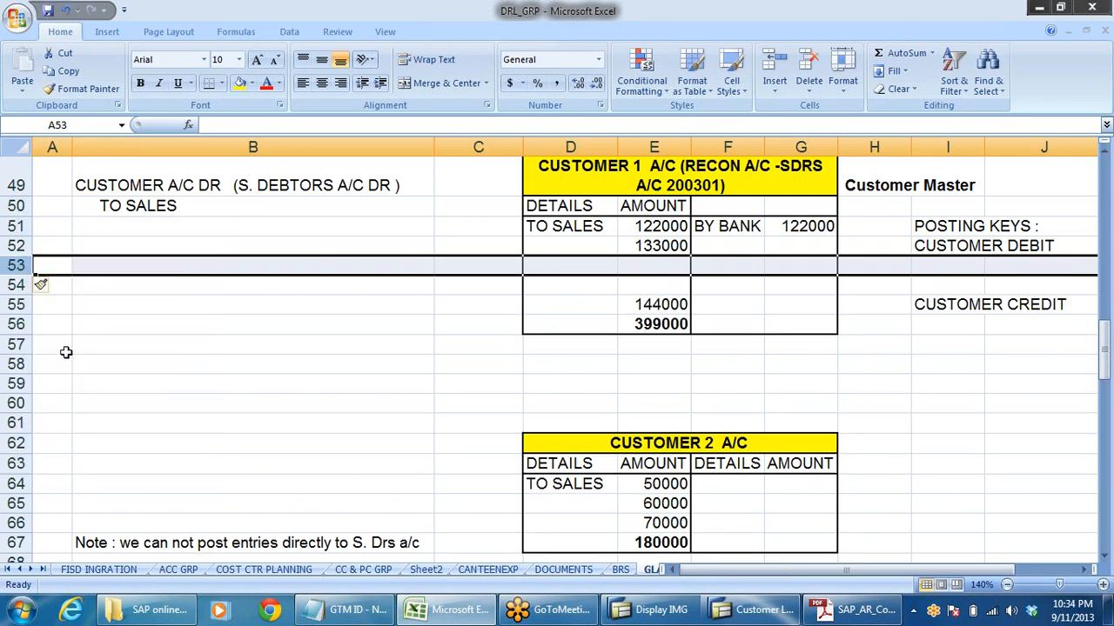
right_click(23, 270)
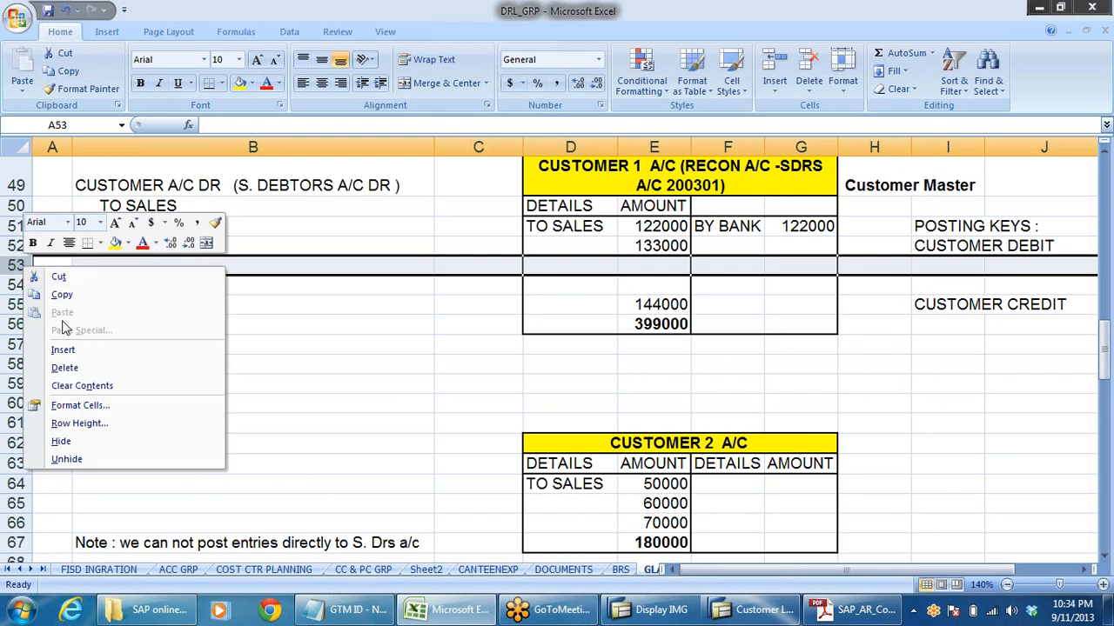
click(62, 350)
click(753, 323)
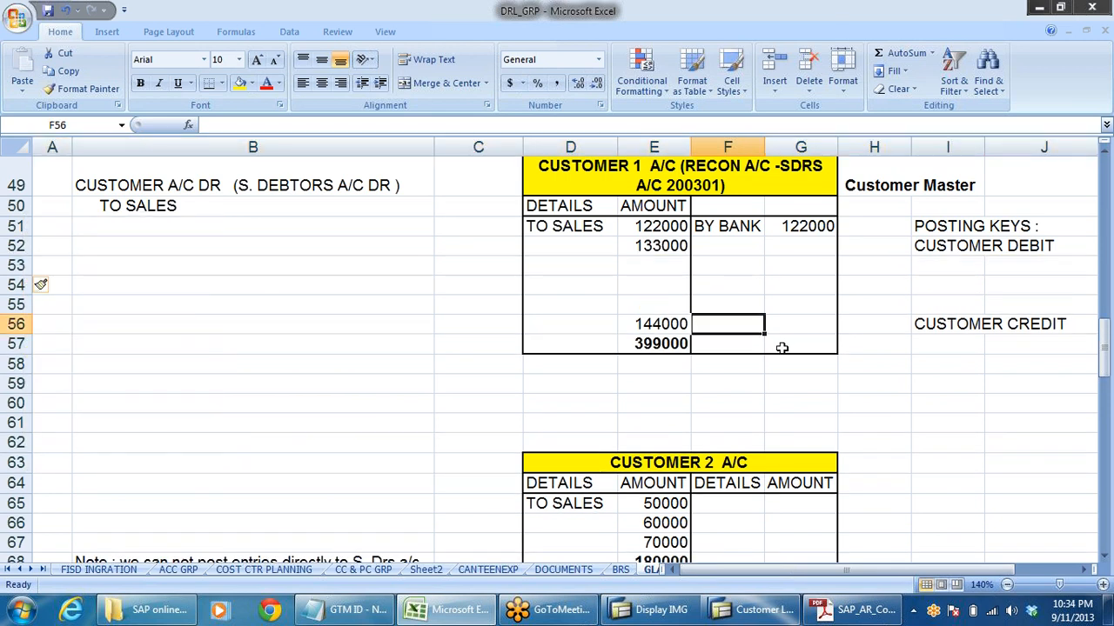
- Move the 144000 sales amount up to cell E53, directly below the 133000 entry
click(657, 226)
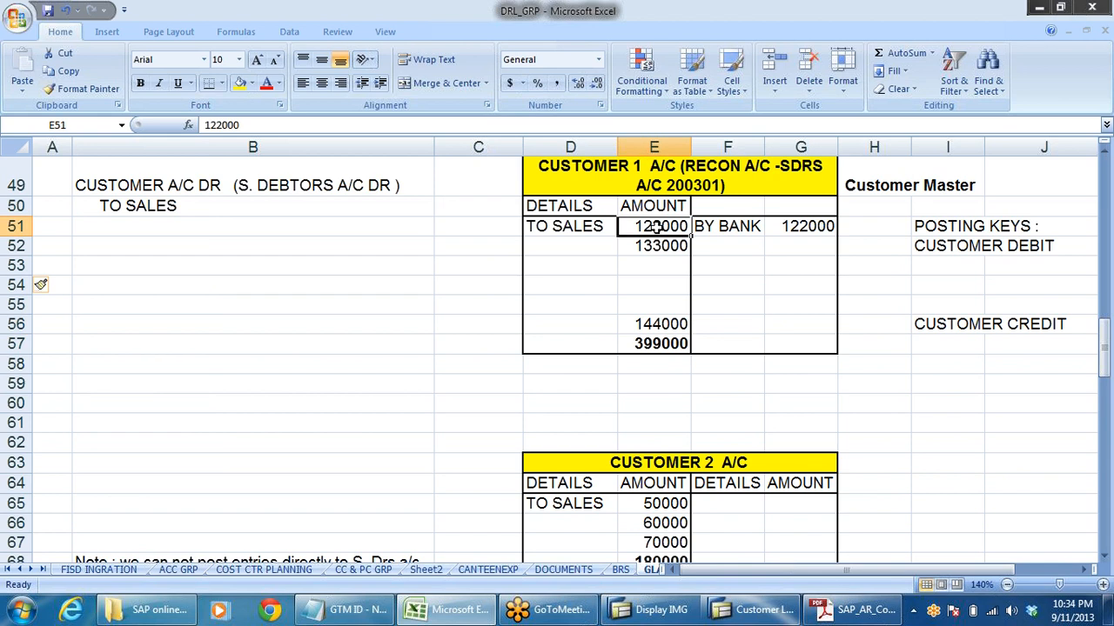
click(646, 326)
key(ctrl+x)
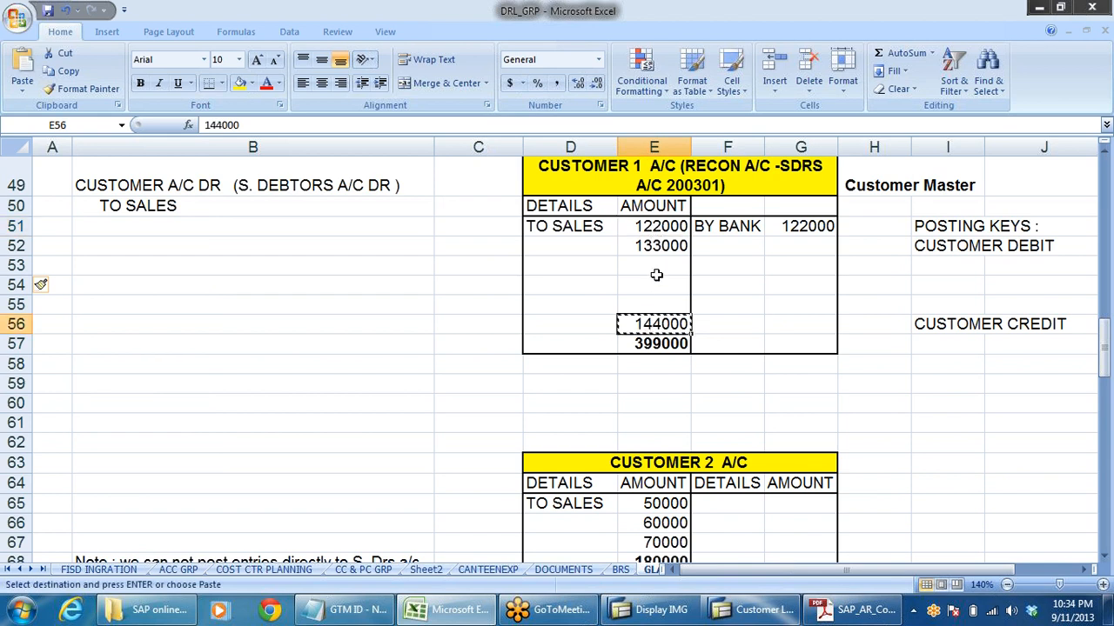
click(653, 266)
key(Return)
- Enter 277000 in cell G56 as the balancing amount on the credit side of the Customer 1 account
click(650, 226)
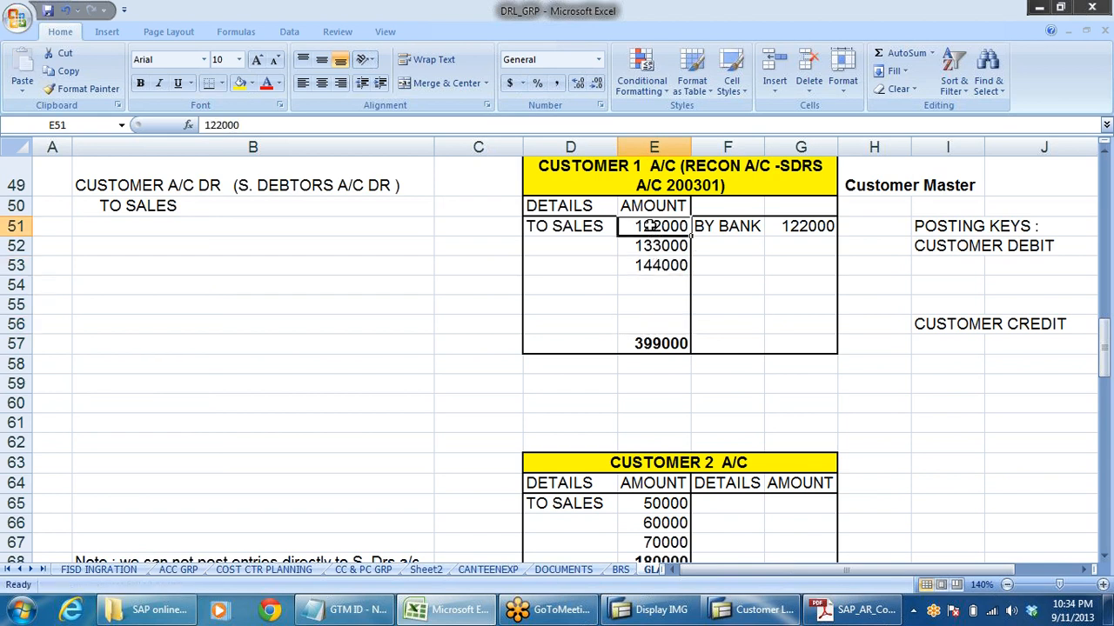
click(741, 227)
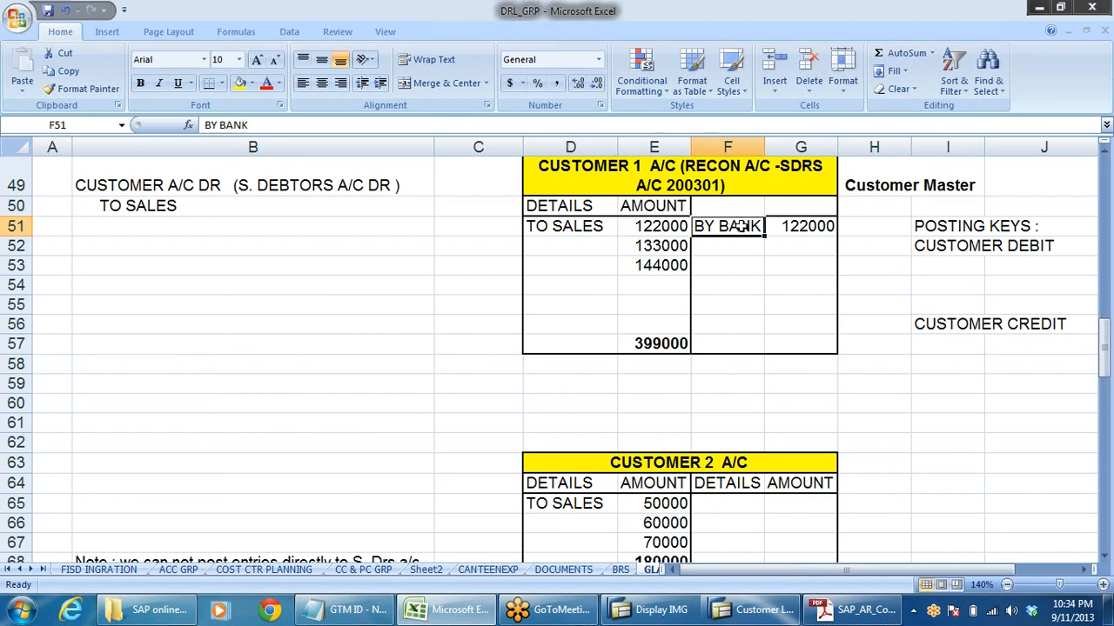
click(801, 227)
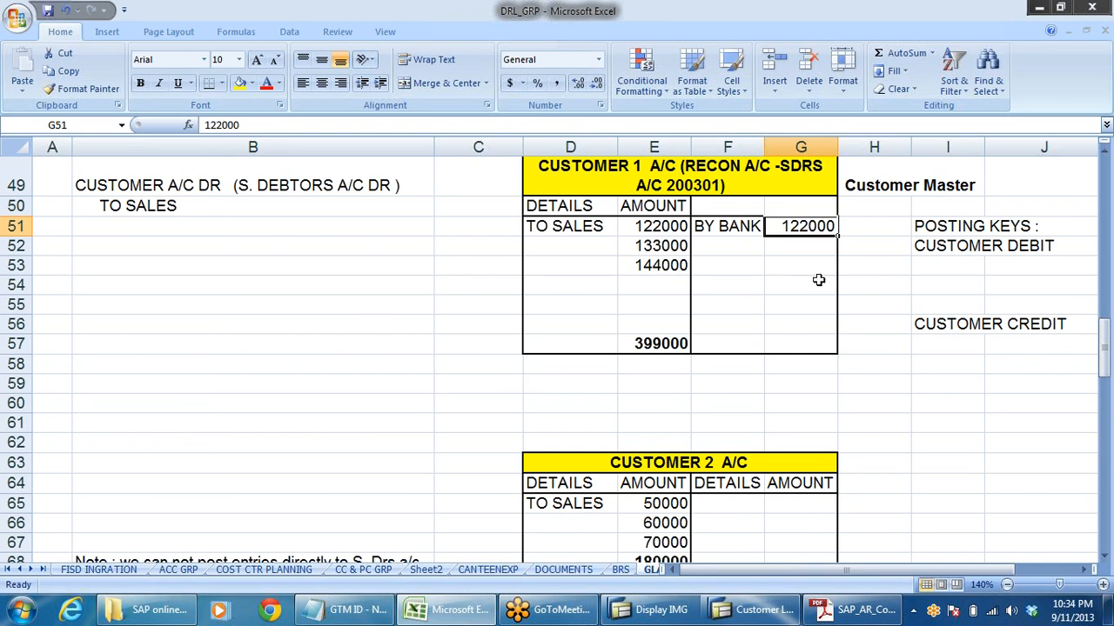
click(786, 327)
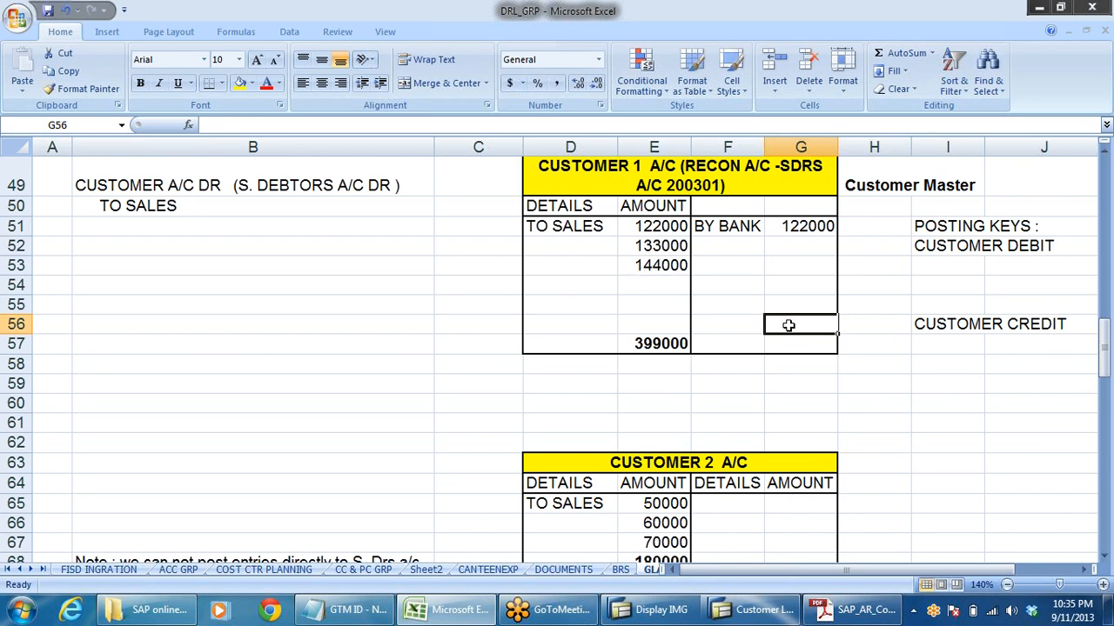
text(27700)
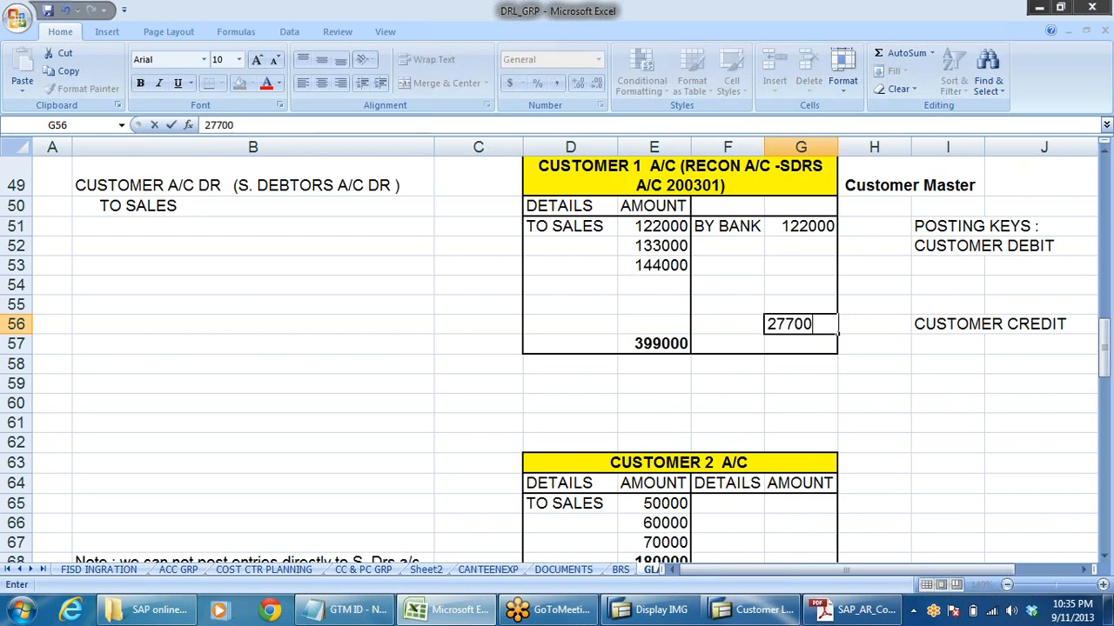
text(0)
click(862, 420)
- Enter 399000 in cell G57 as the credit-side total of the Customer 1 account
click(793, 346)
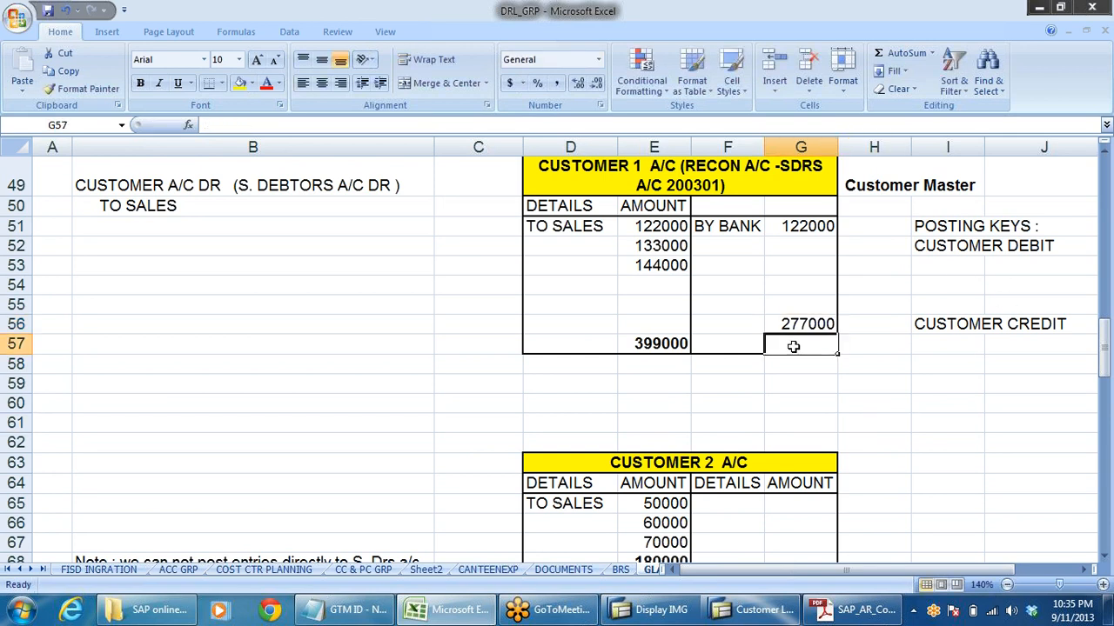
text(39999)
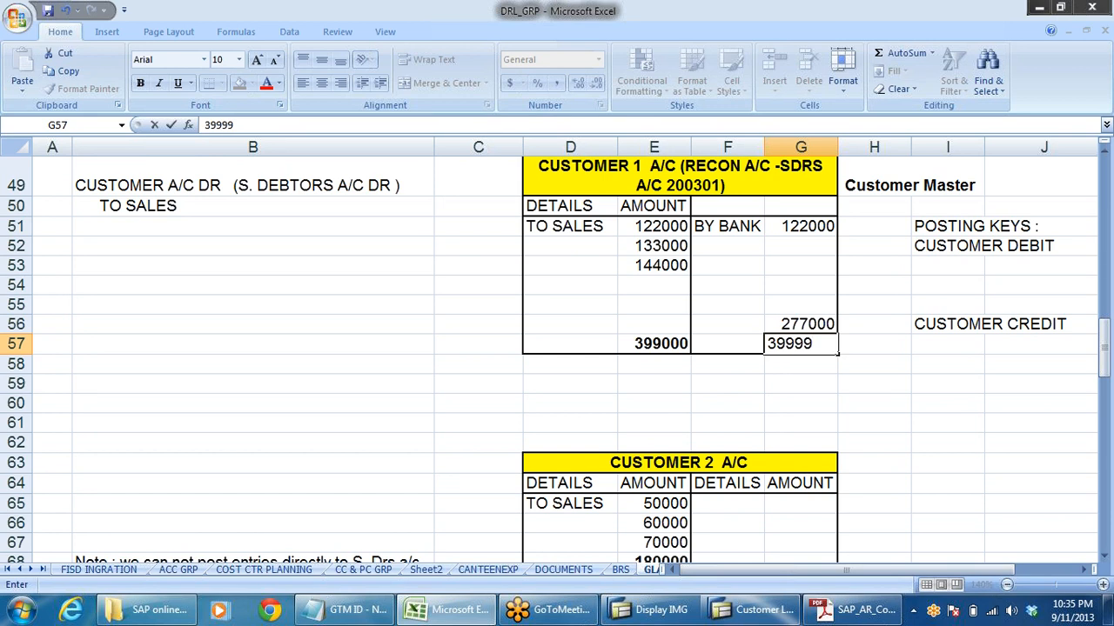
key(BackSpace)
key(BackSpace)
text(000)
click(948, 398)
- Apply a thick box border around the Customer 1 total row, cells D57 to G57
drag(532, 344, 818, 348)
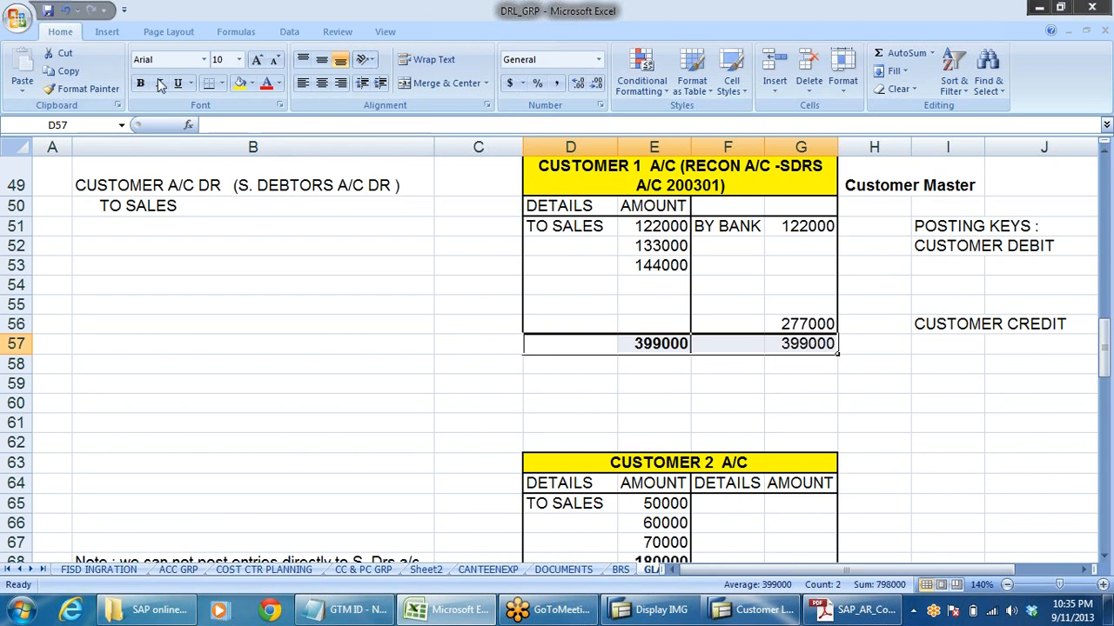
click(222, 83)
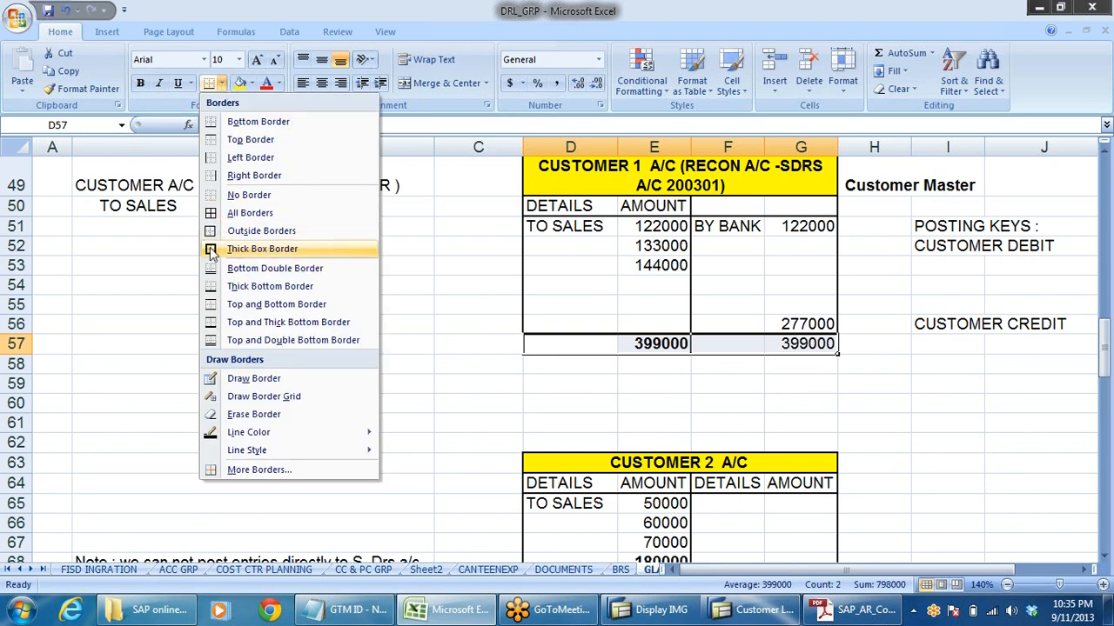
click(261, 249)
click(767, 464)
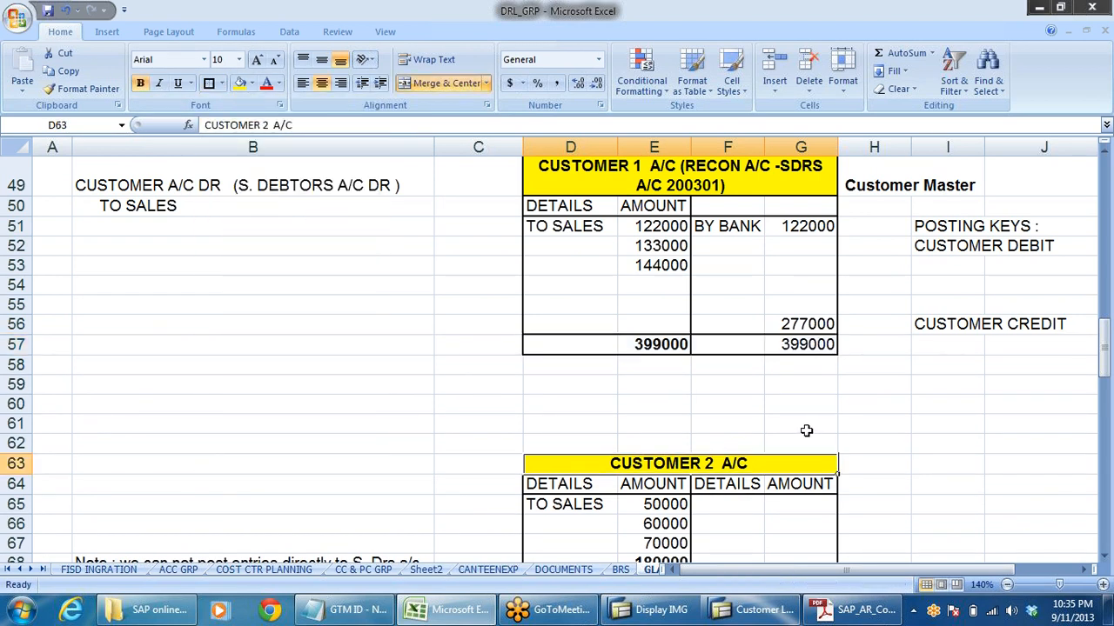
click(802, 326)
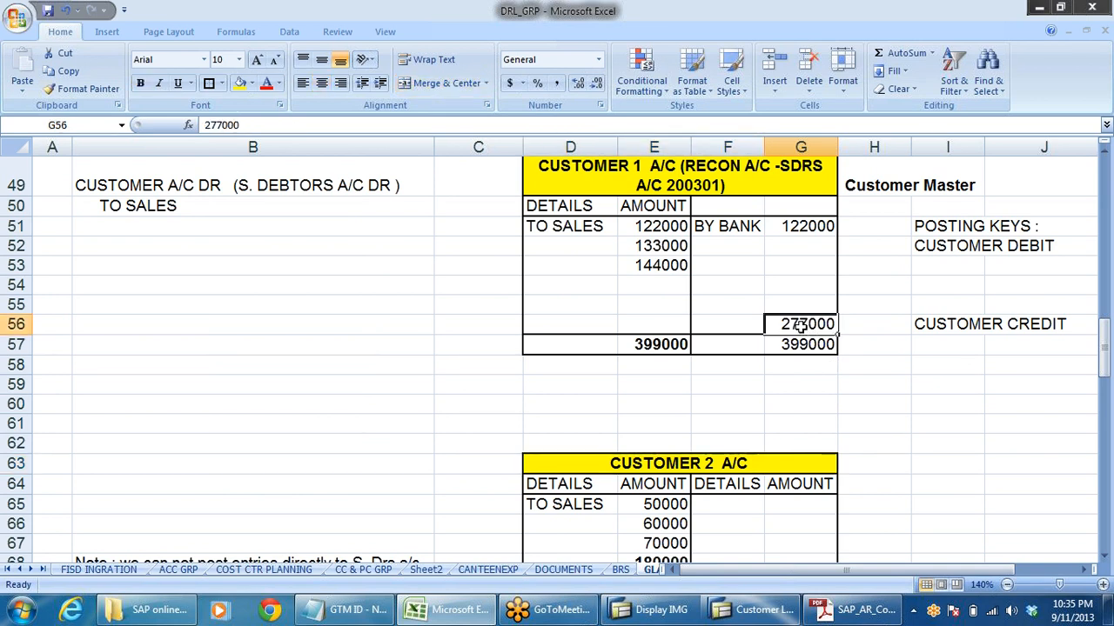
click(947, 441)
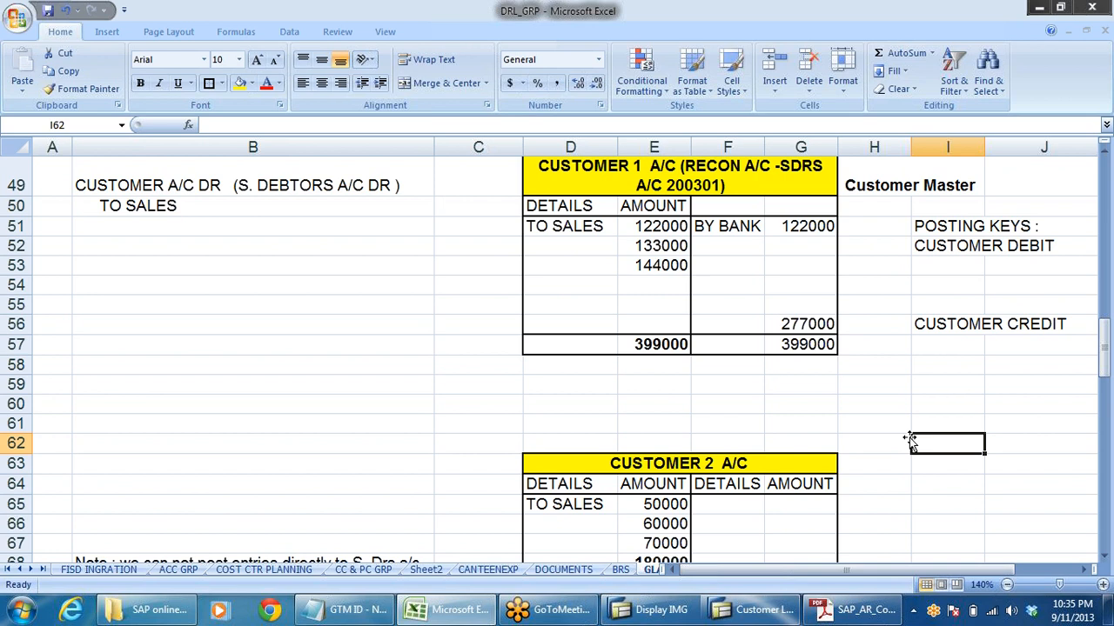
- Enter the date 01.08.2013 in cell C51 beside the 122000 sales entry of the Customer 1 account
click(487, 228)
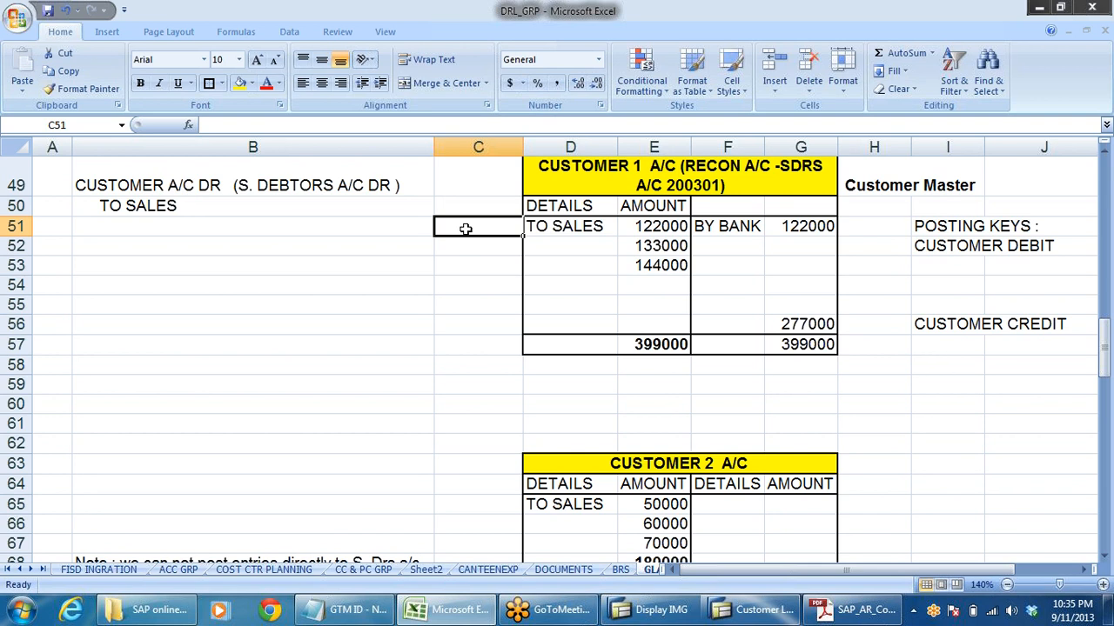
text(01)
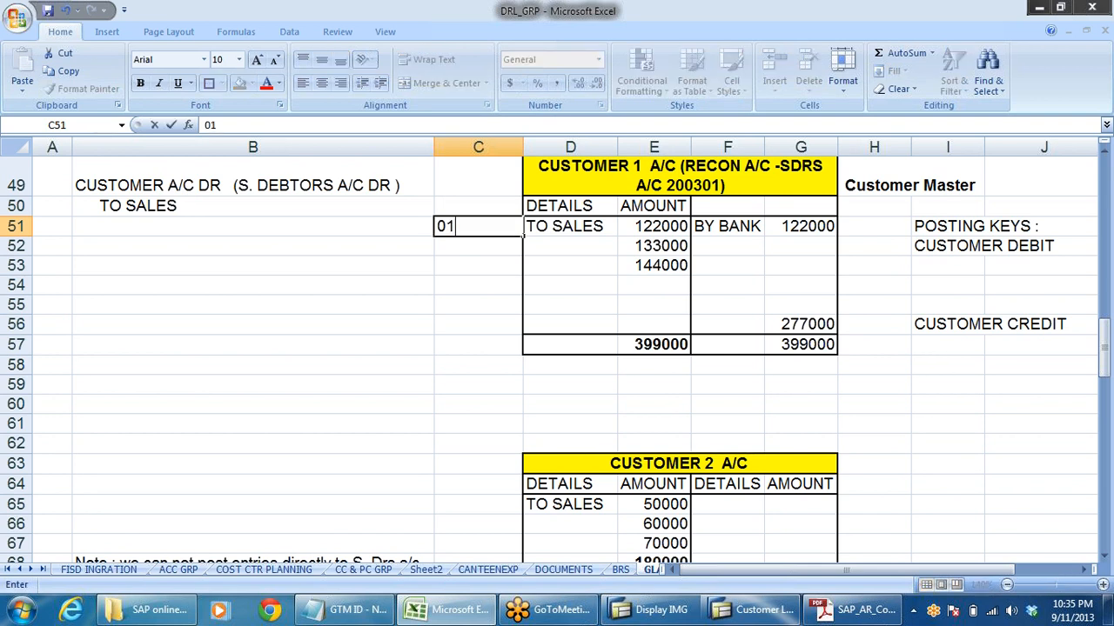
text(.08.20)
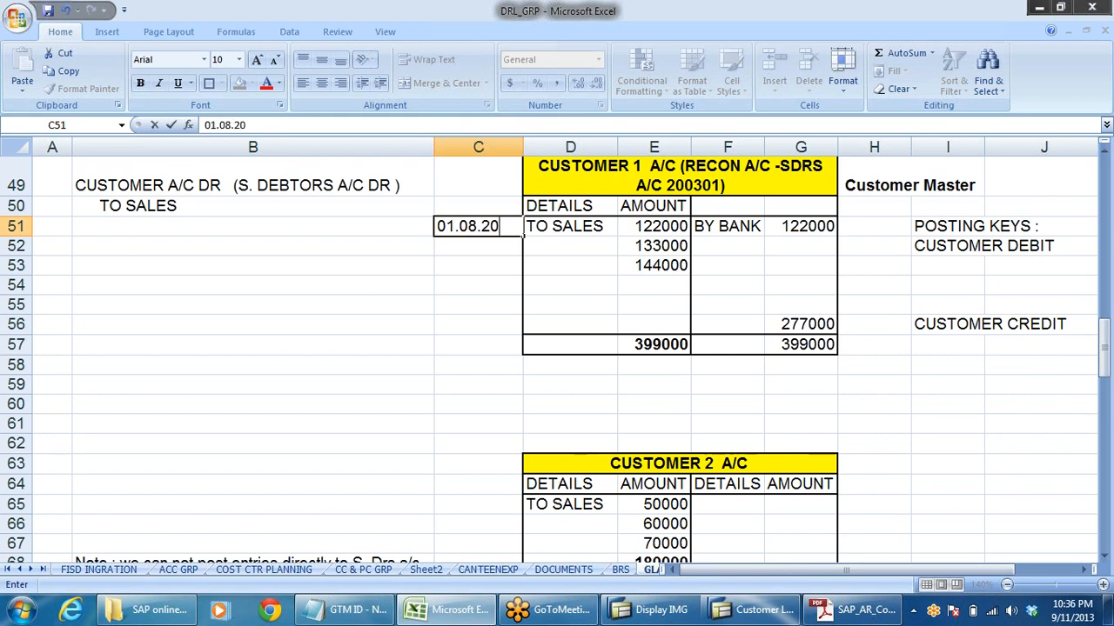
text(13)
click(485, 287)
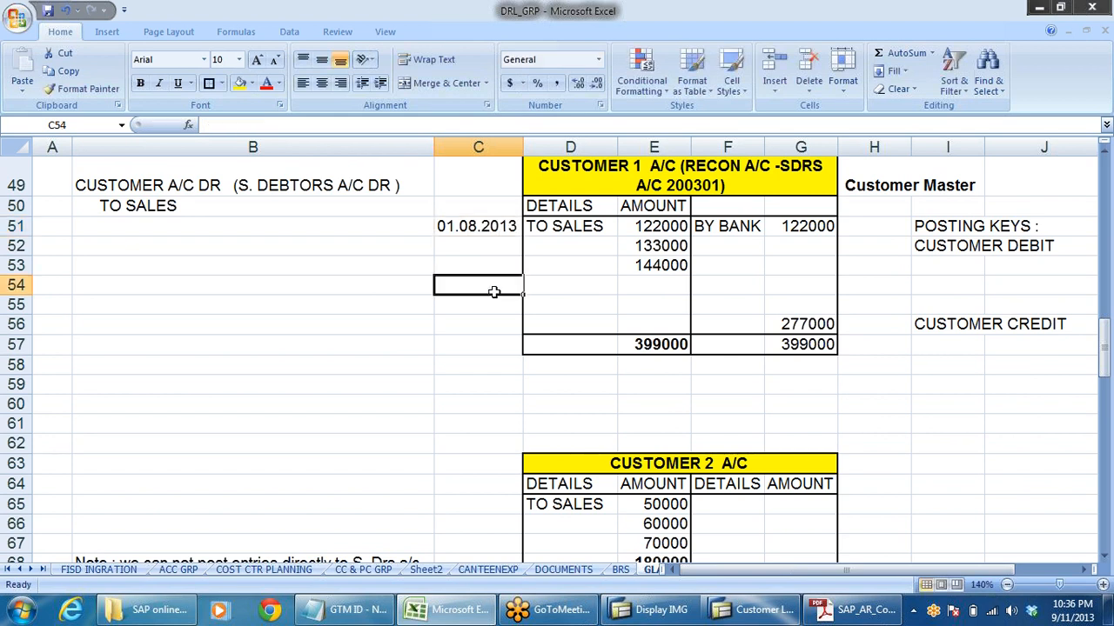
click(600, 228)
click(680, 228)
click(731, 228)
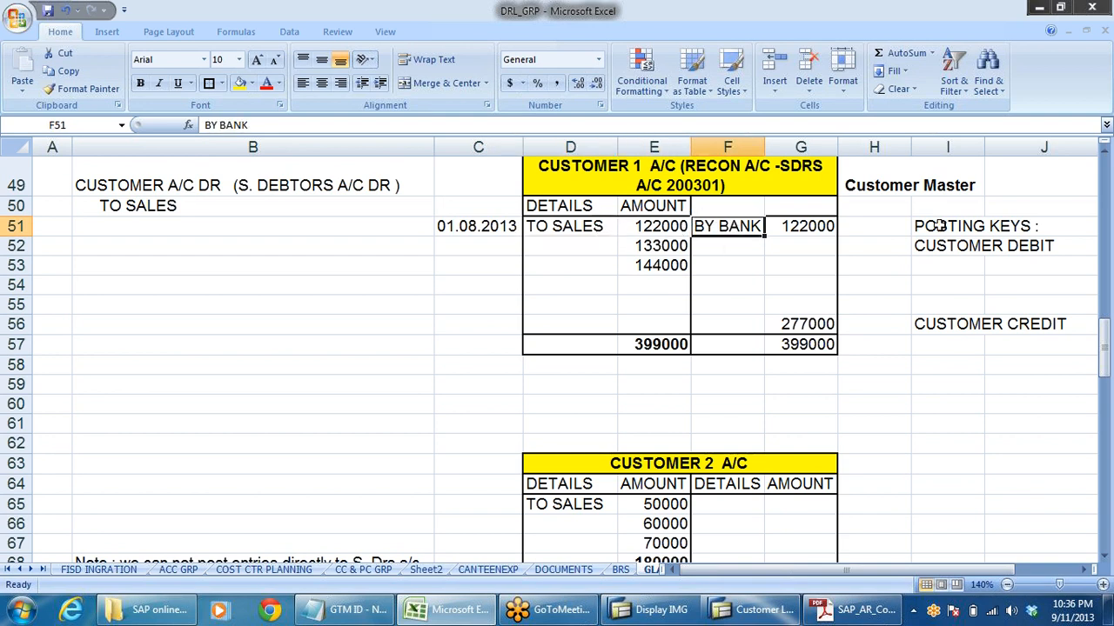
- Circle the matching 122000 amounts on the debit and credit sides of the Customer 1 account, cells E51 and G51, in green
click(1108, 220)
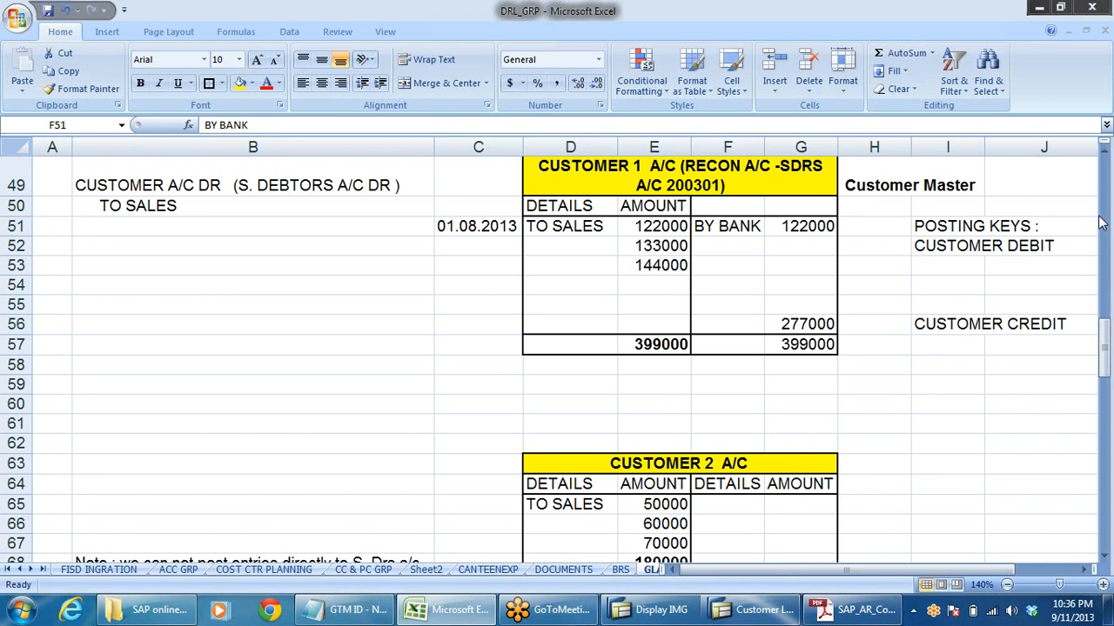
click(978, 247)
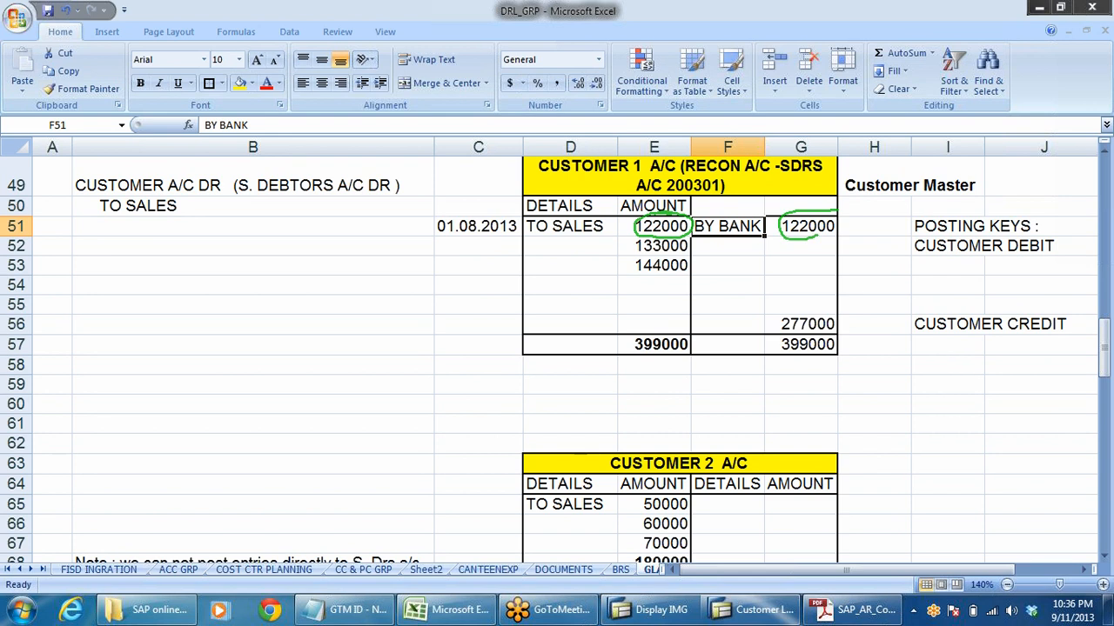
drag(836, 211, 812, 205)
- Enter the part payments 70000, 30000 and 33000 in cells G52 to G54 on the Customer 1 credit side
click(650, 250)
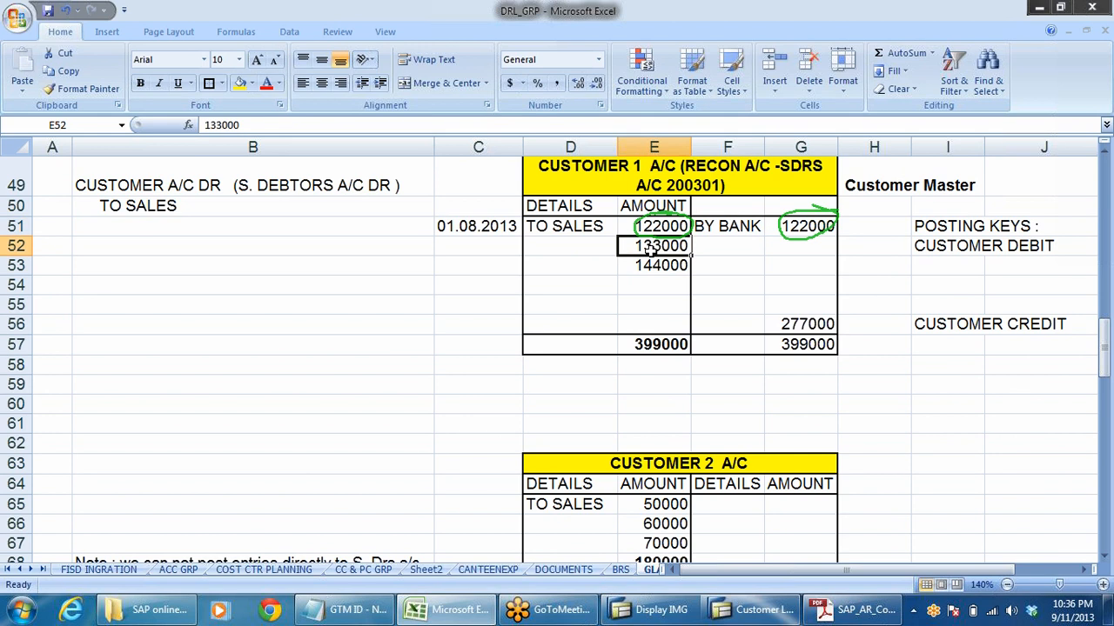
click(794, 248)
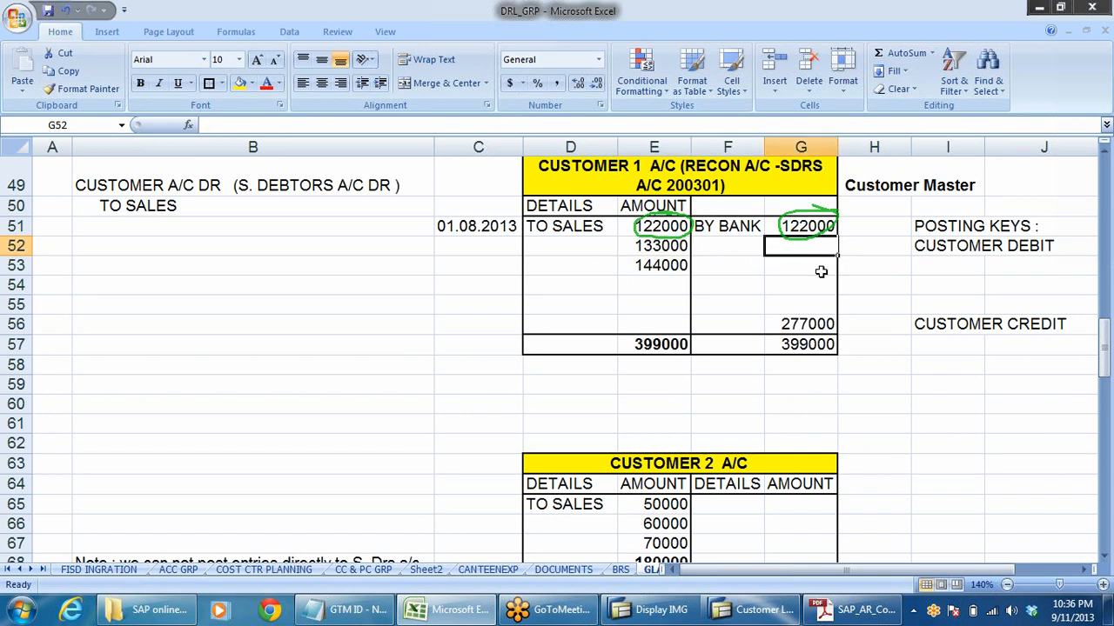
text(70000)
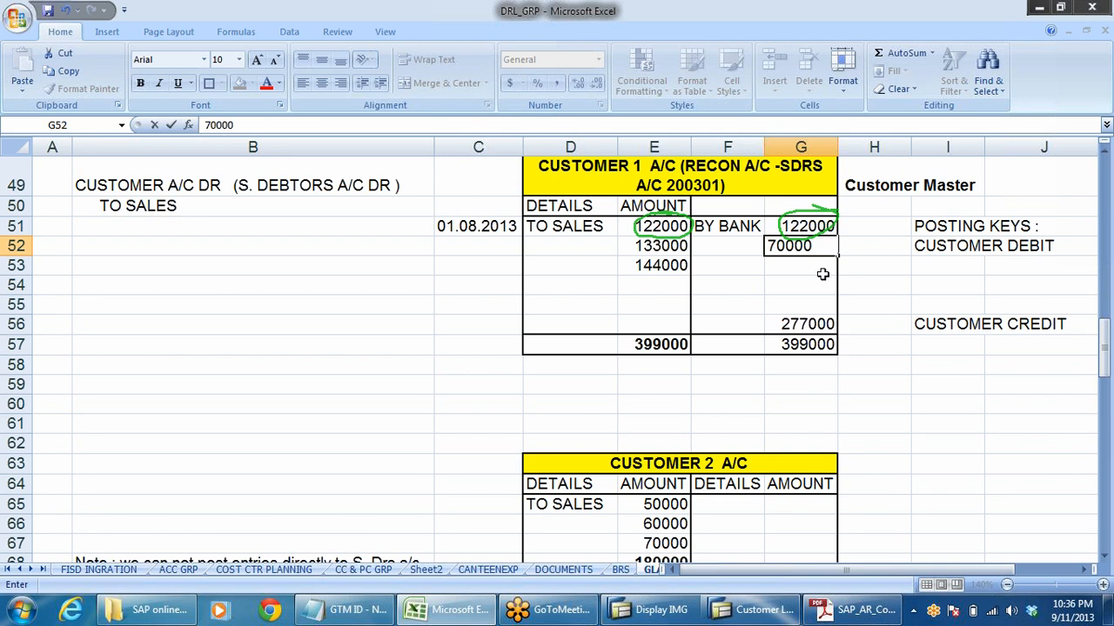
click(808, 267)
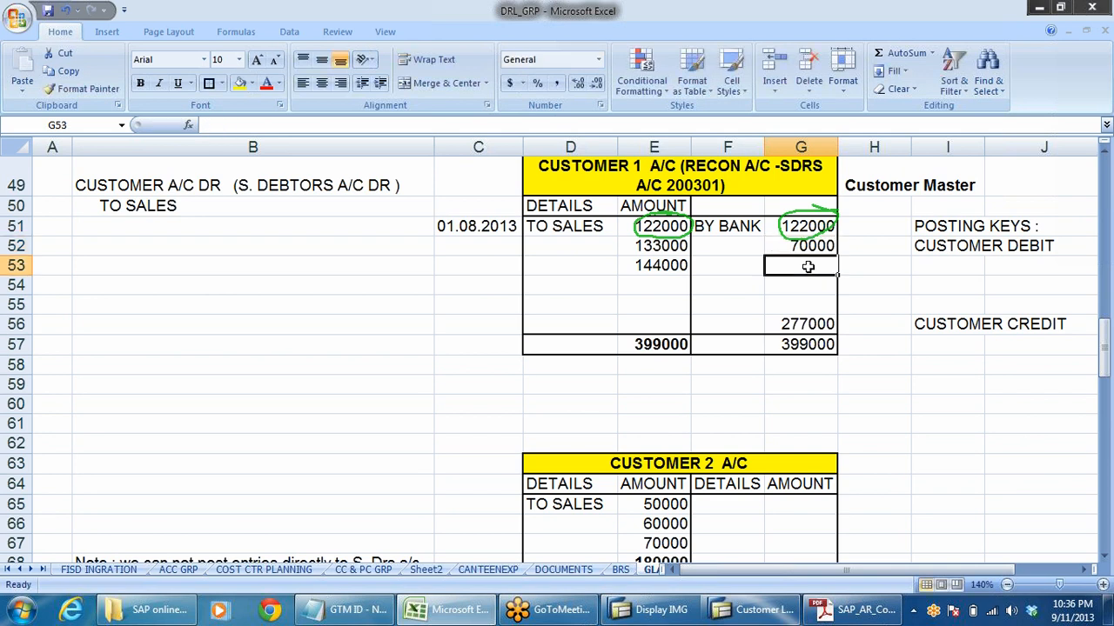
text(30000)
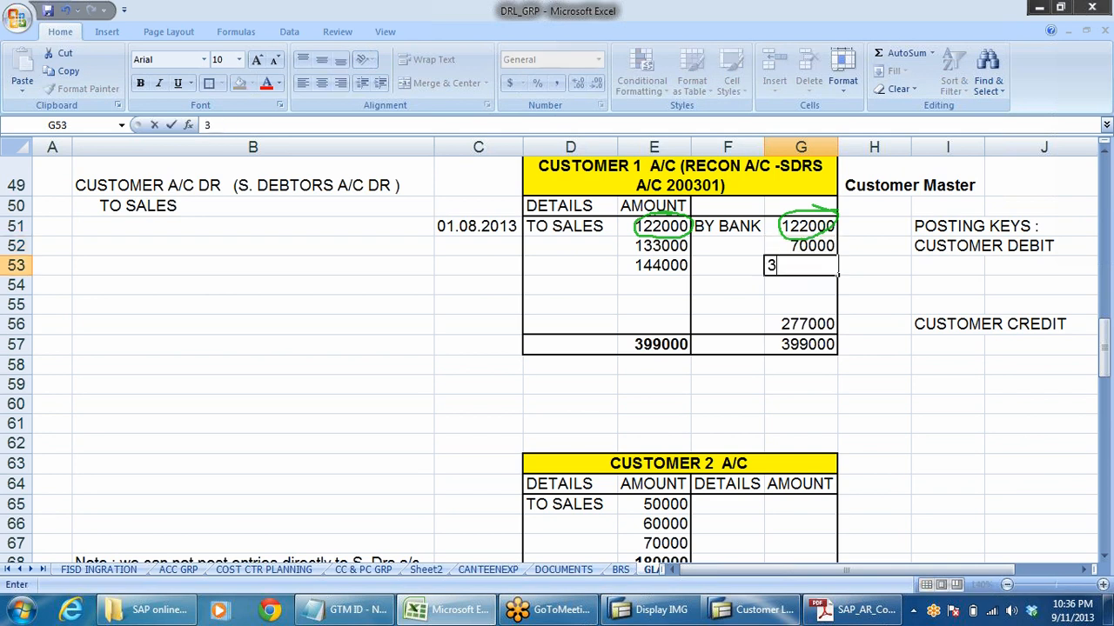
click(800, 287)
text(33000)
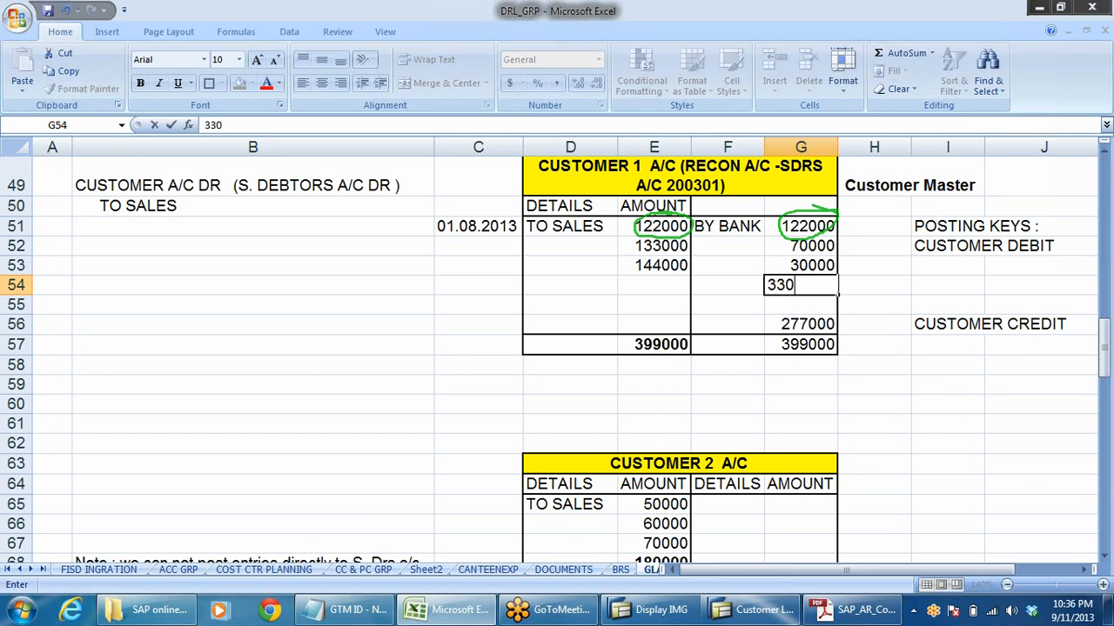
click(878, 290)
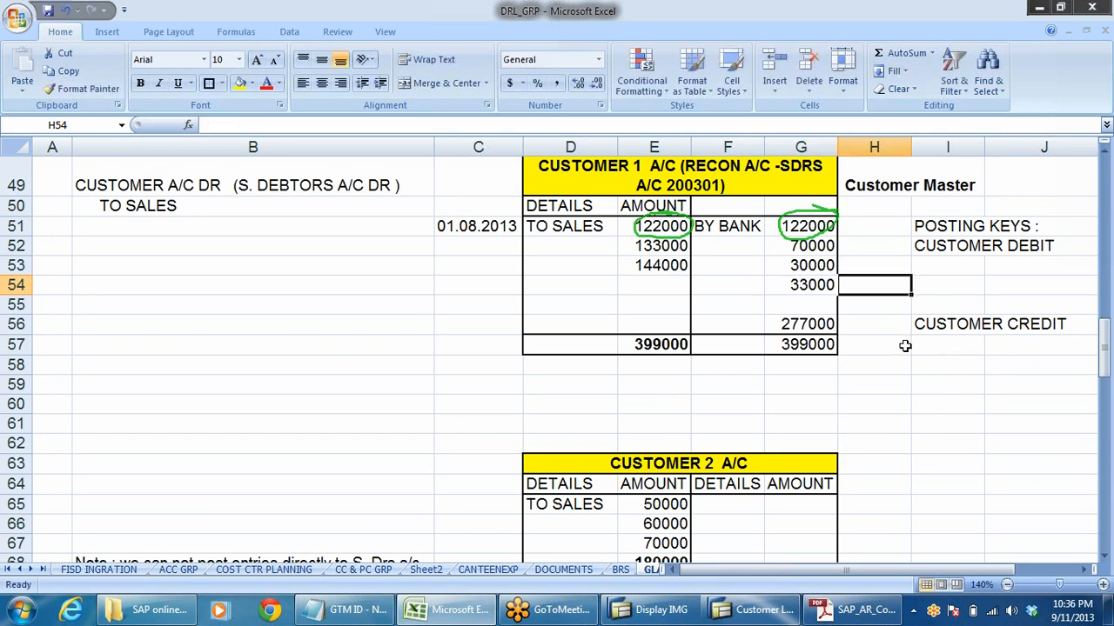
- Clear the part payments from cells G52 to G54 of the Customer 1 account
click(798, 245)
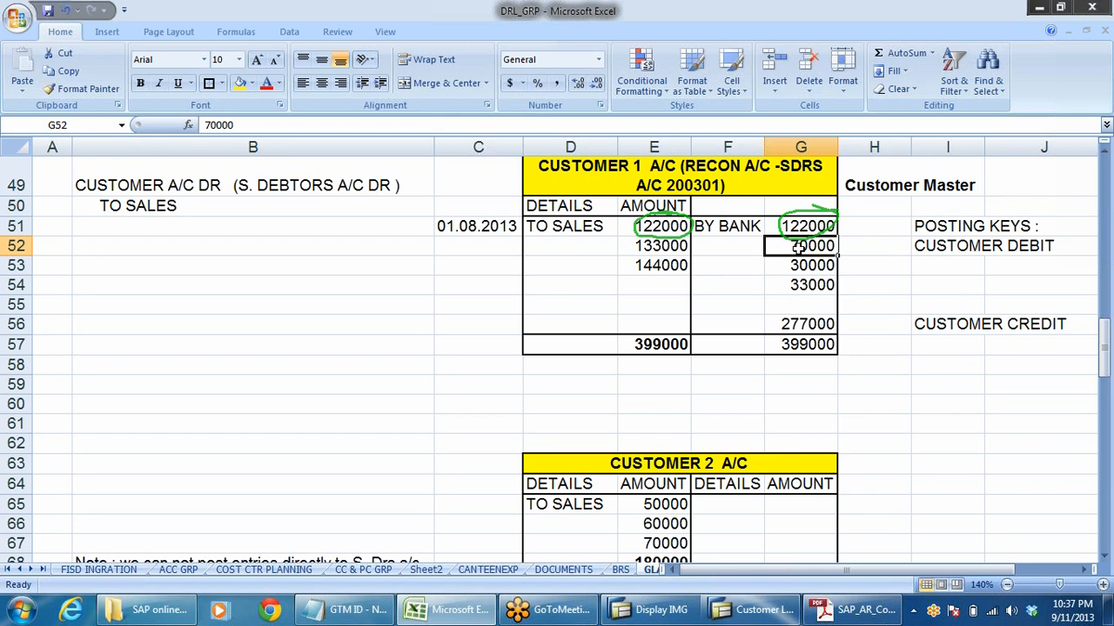
click(797, 325)
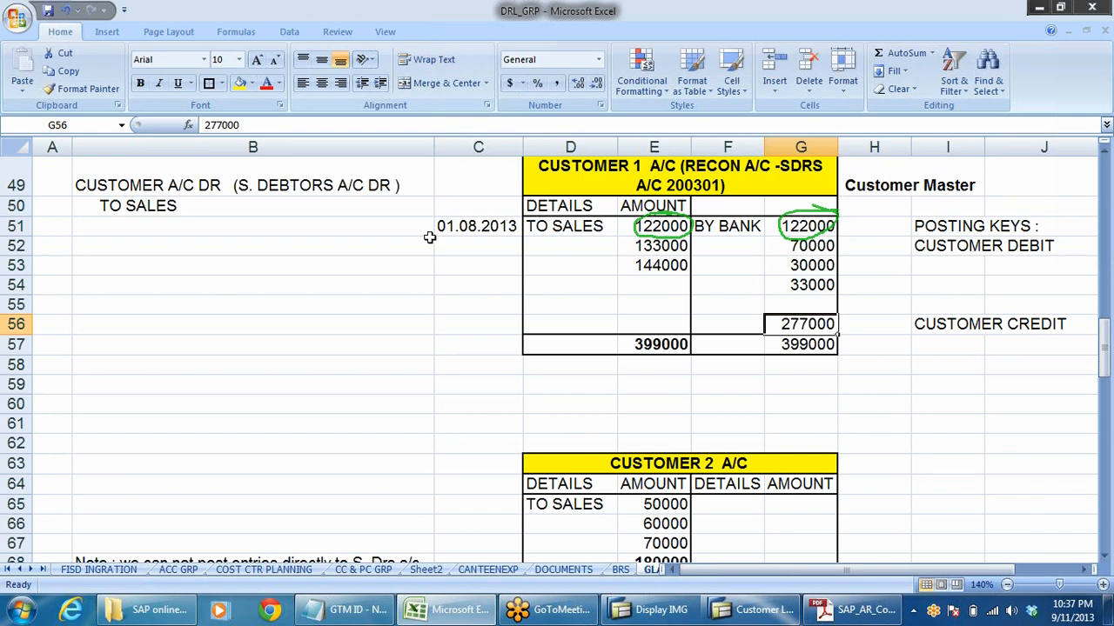
click(483, 248)
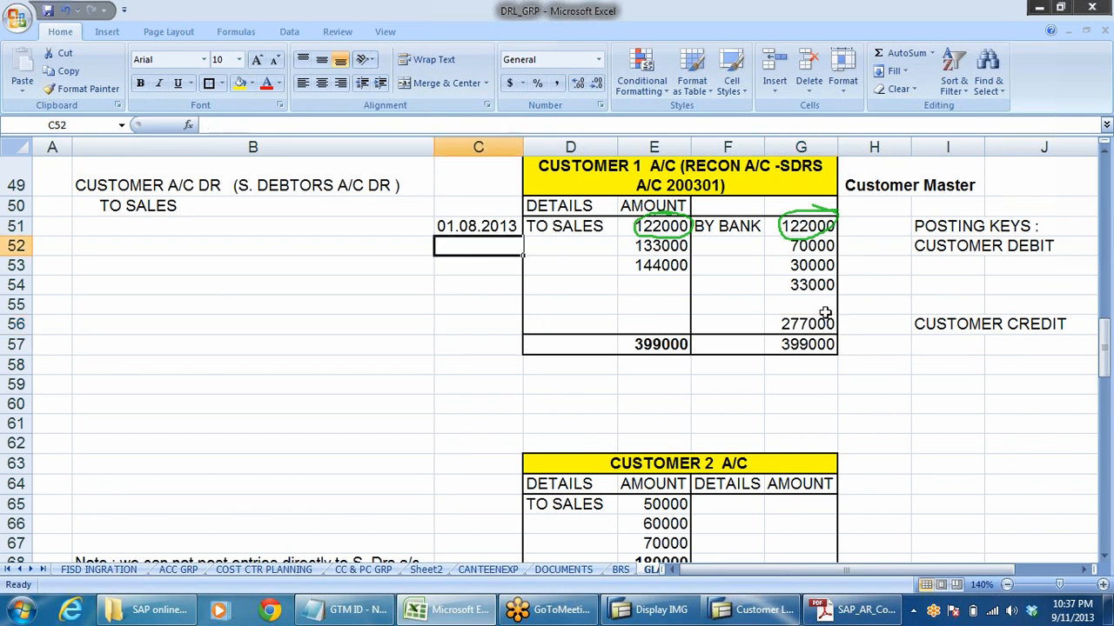
click(802, 270)
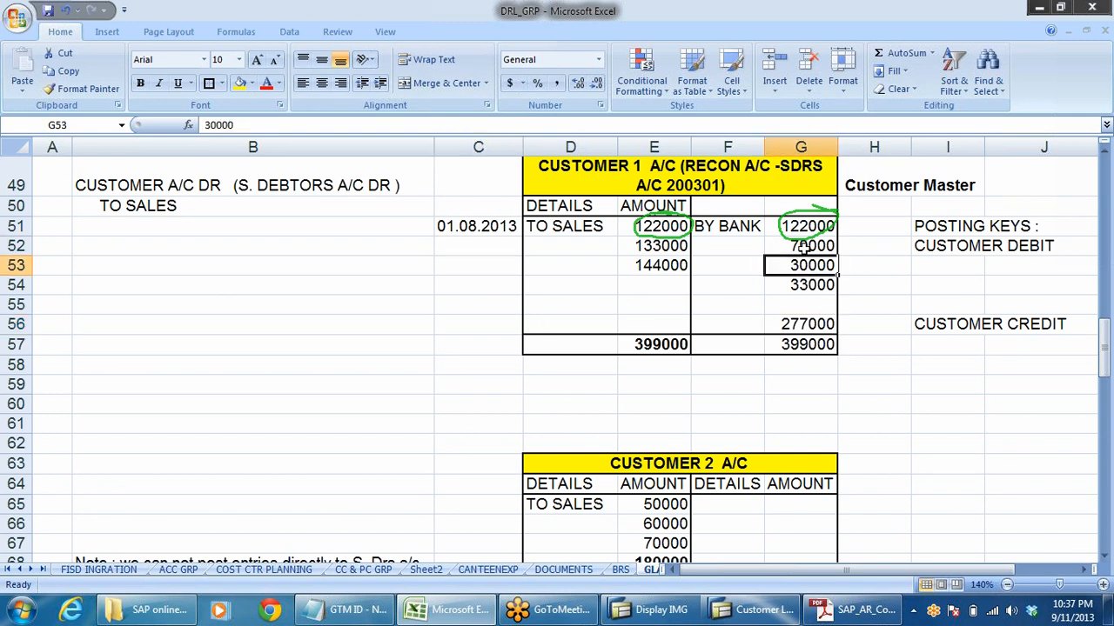
drag(802, 246, 805, 278)
key(Delete)
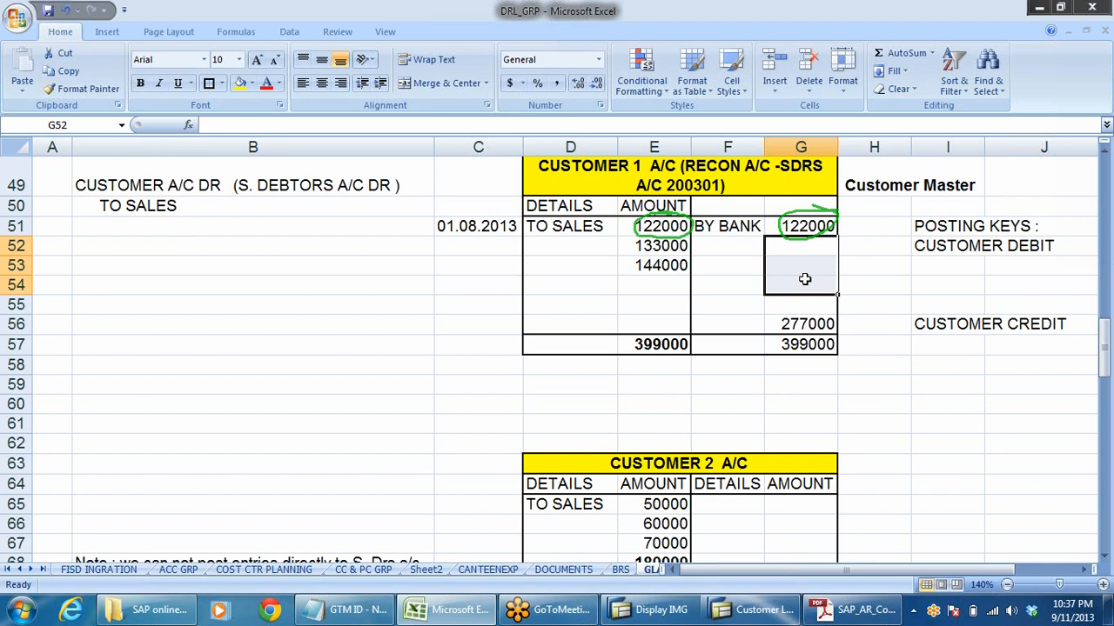
- Enter the date 01.09. in cell C52 beside the 133000 entry of the Customer 1 account
click(440, 284)
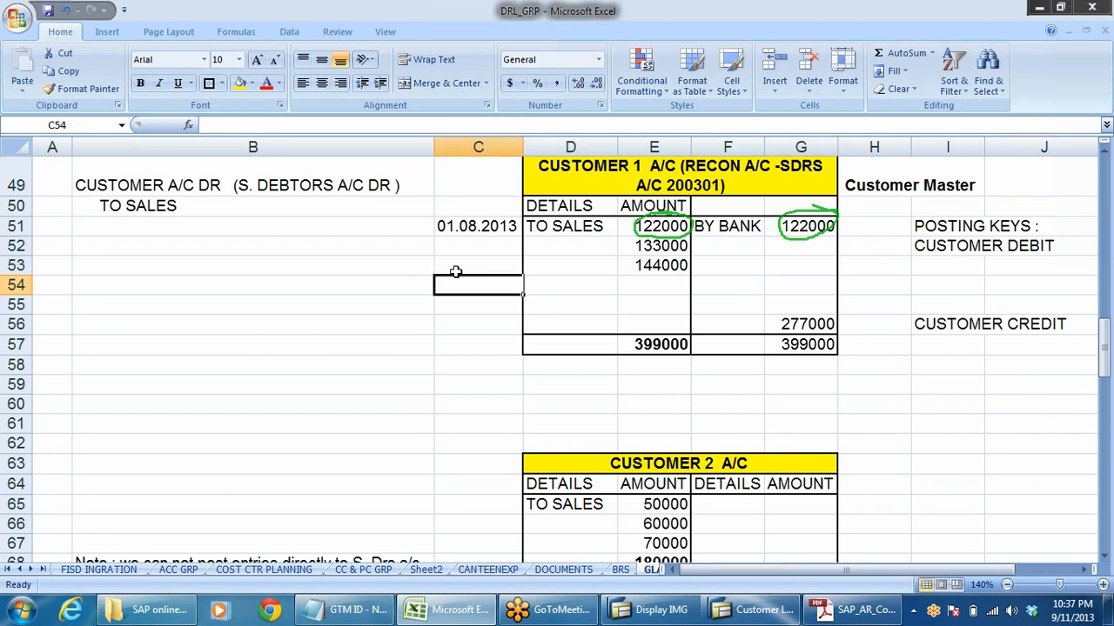
click(459, 242)
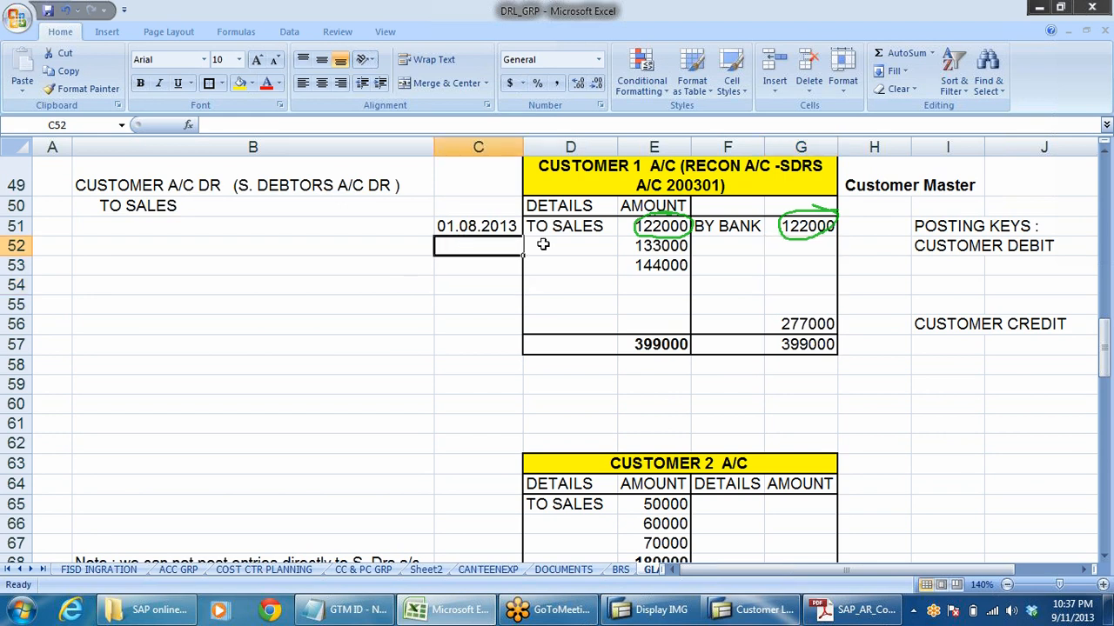
click(665, 248)
click(474, 250)
text(01.0)
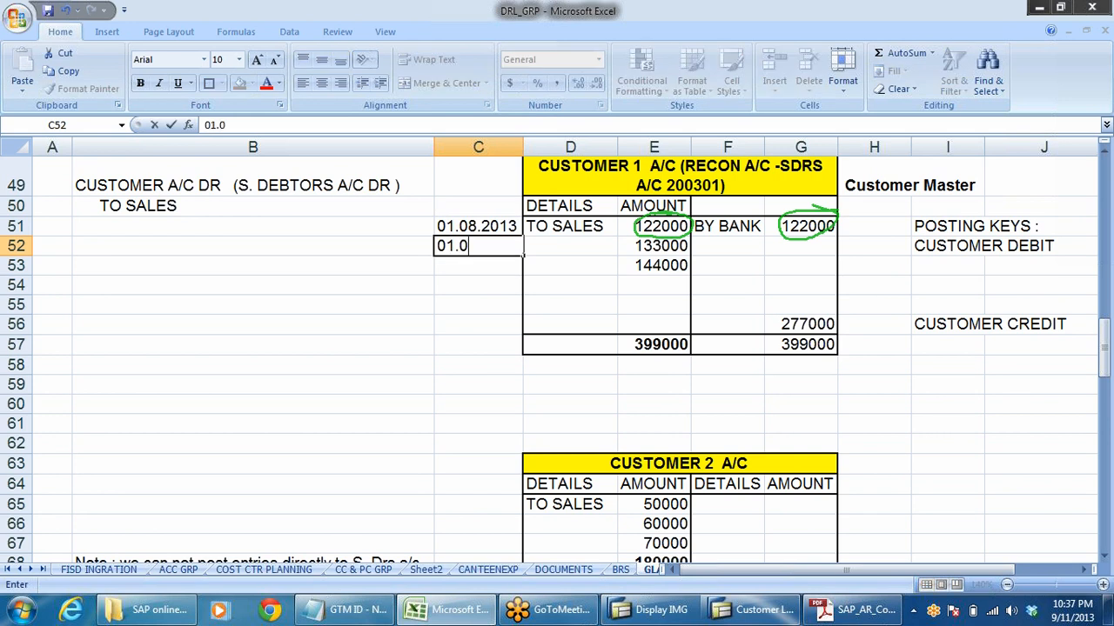
text(9.)
- Enter the date 05.09 in cell C53 beside the 144000 entry of the Customer 1 account
click(483, 268)
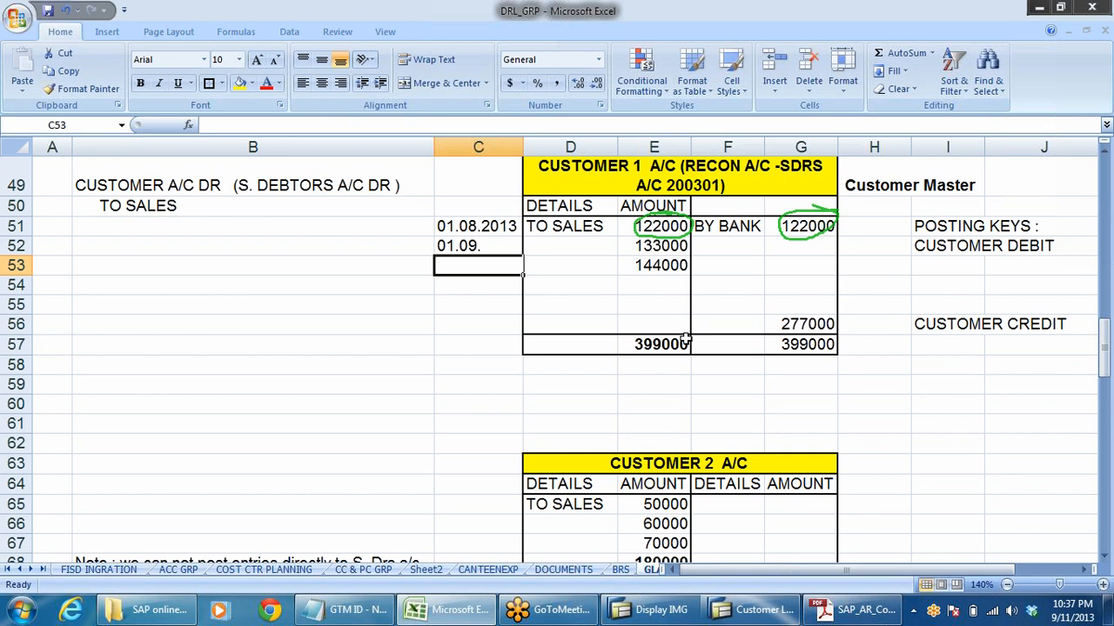
text(05.0)
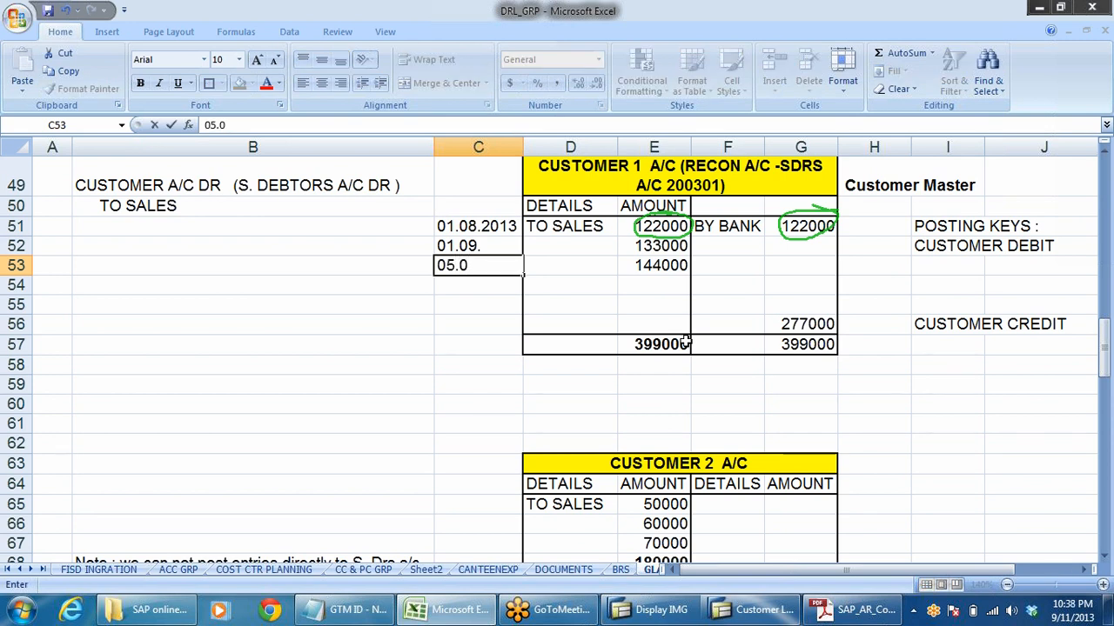
text(5)
key(BackSpace)
text(9)
click(742, 303)
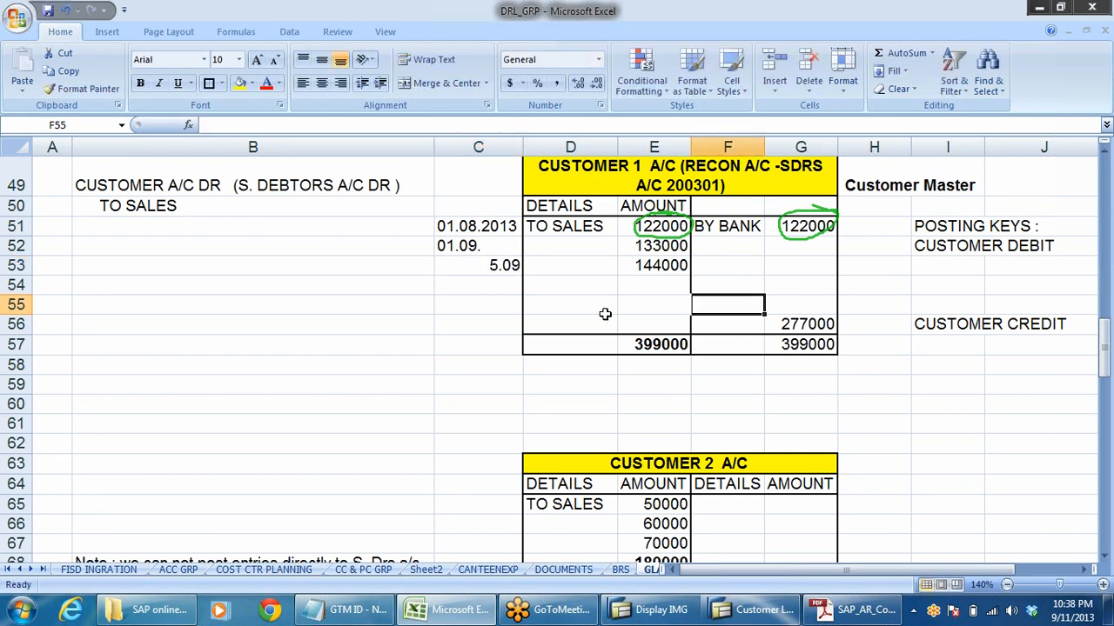
- Remove the trailing dot from the date in cell C52 so the entry reads 01.09
click(650, 245)
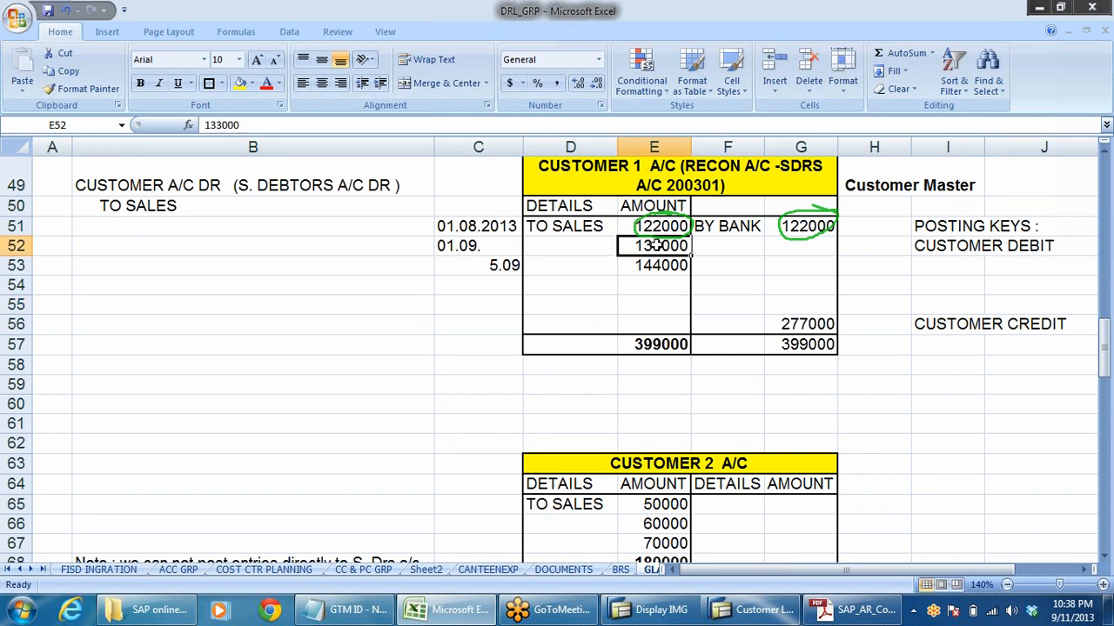
click(450, 247)
click(461, 276)
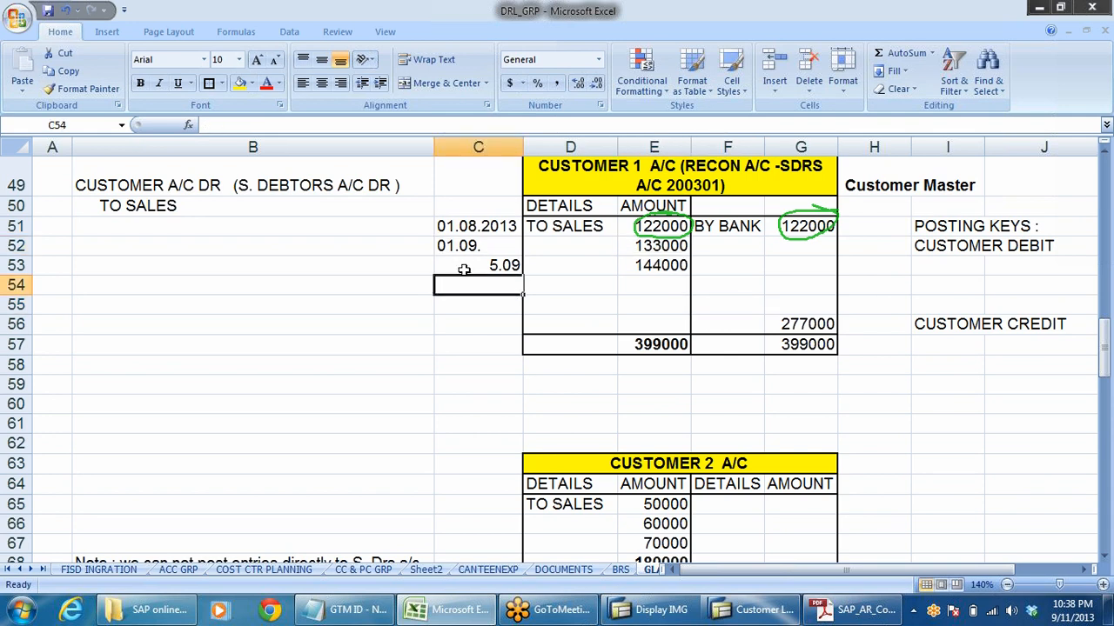
click(458, 245)
key(F2)
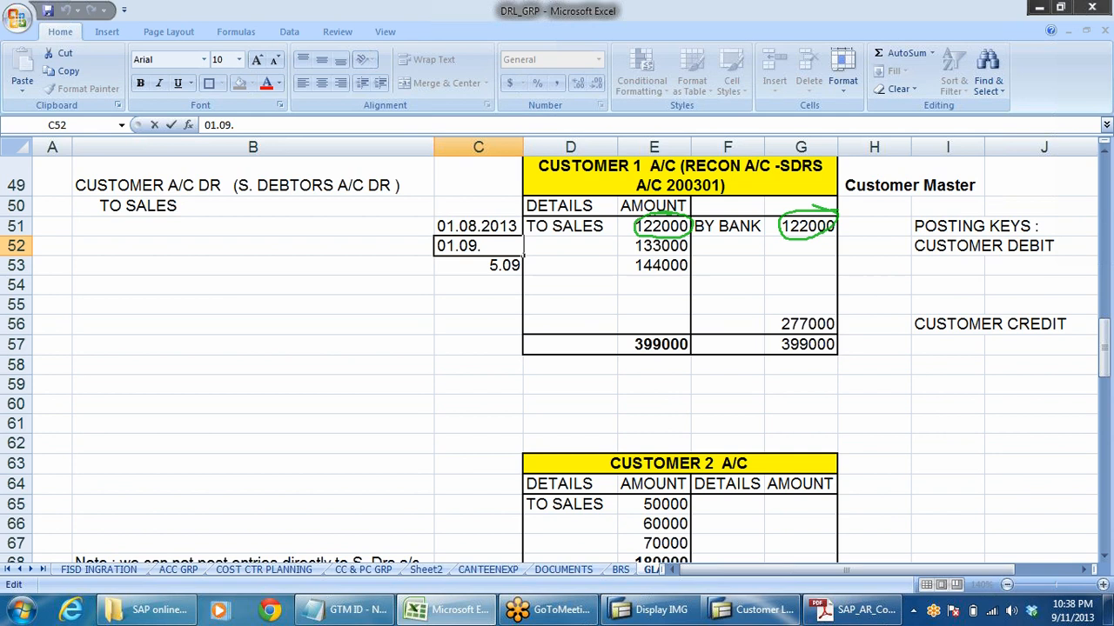
key(BackSpace)
click(524, 365)
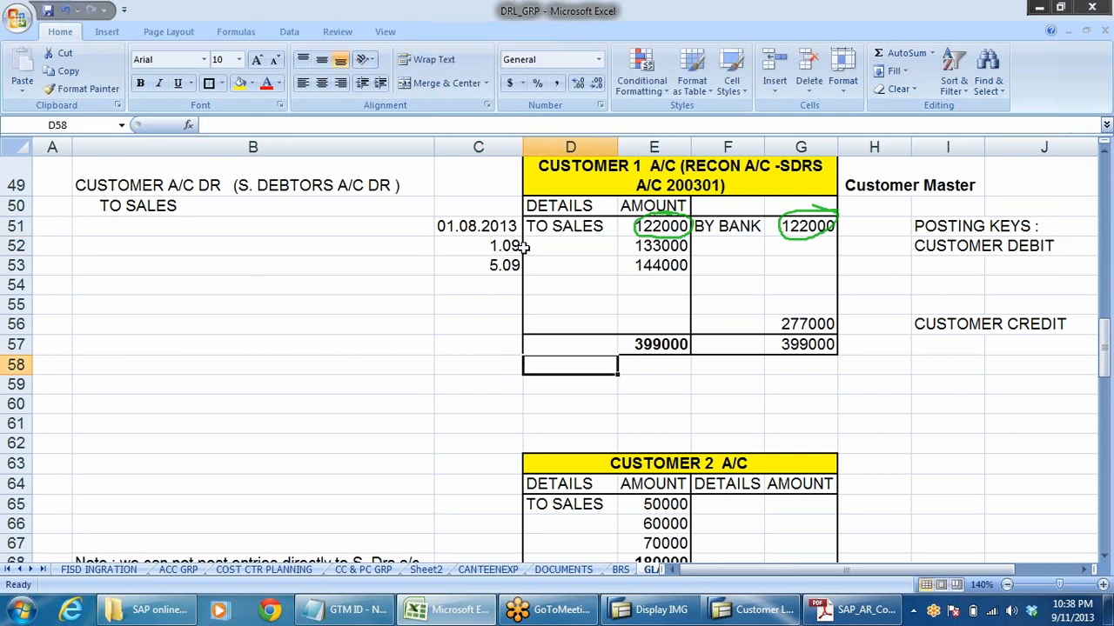
- Enter the note 15 CR in cell D52 and copy it to cell D53 beside the 144000 amount
click(551, 247)
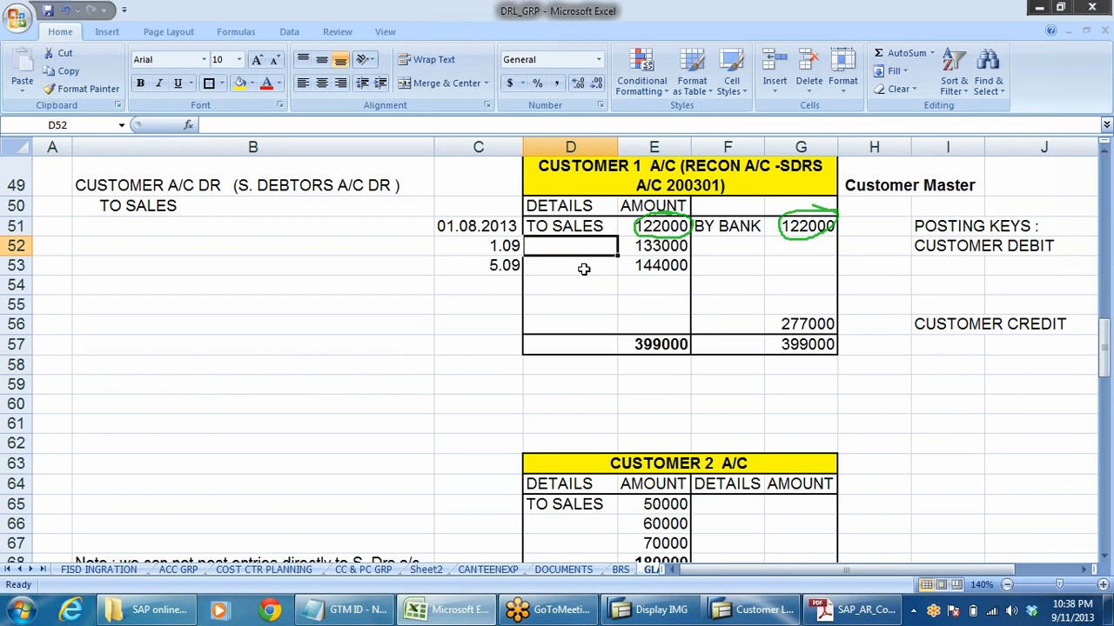
text(15 CR)
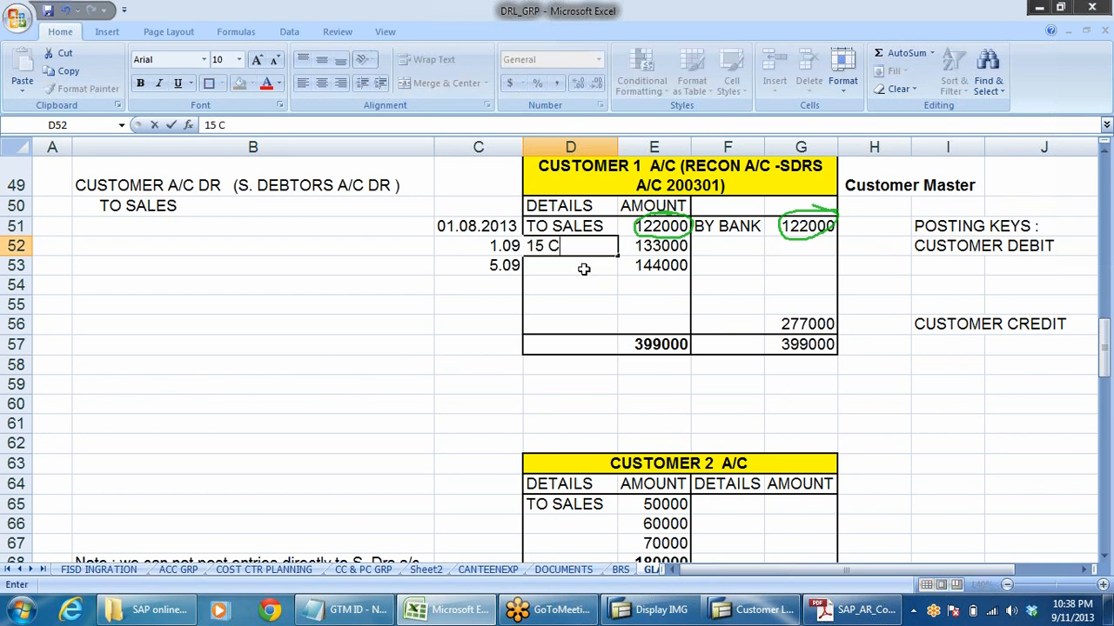
click(601, 299)
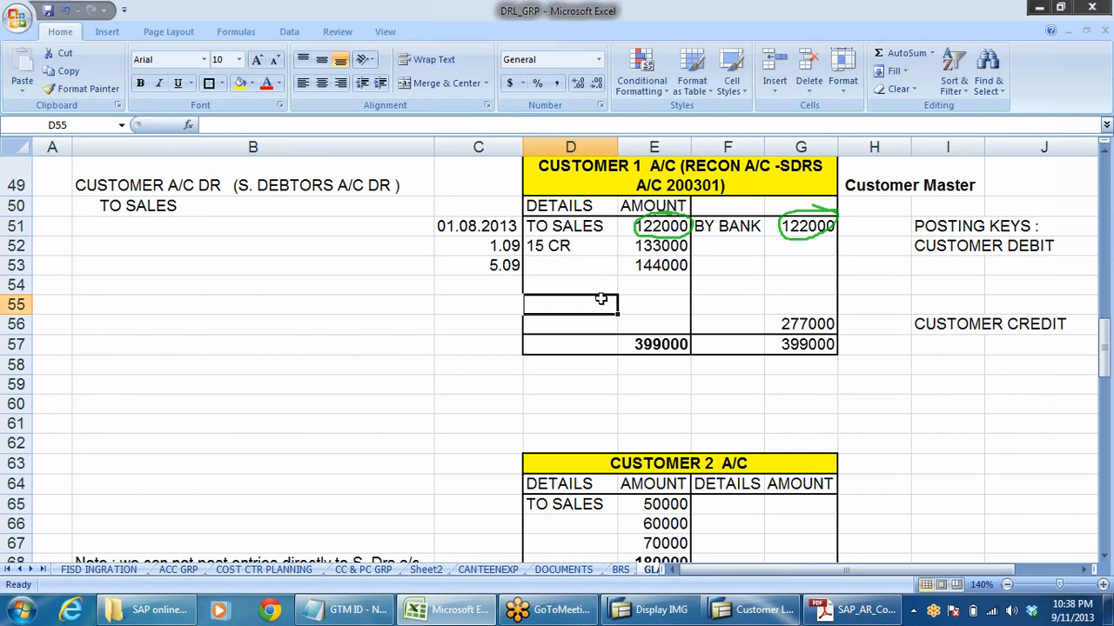
click(557, 247)
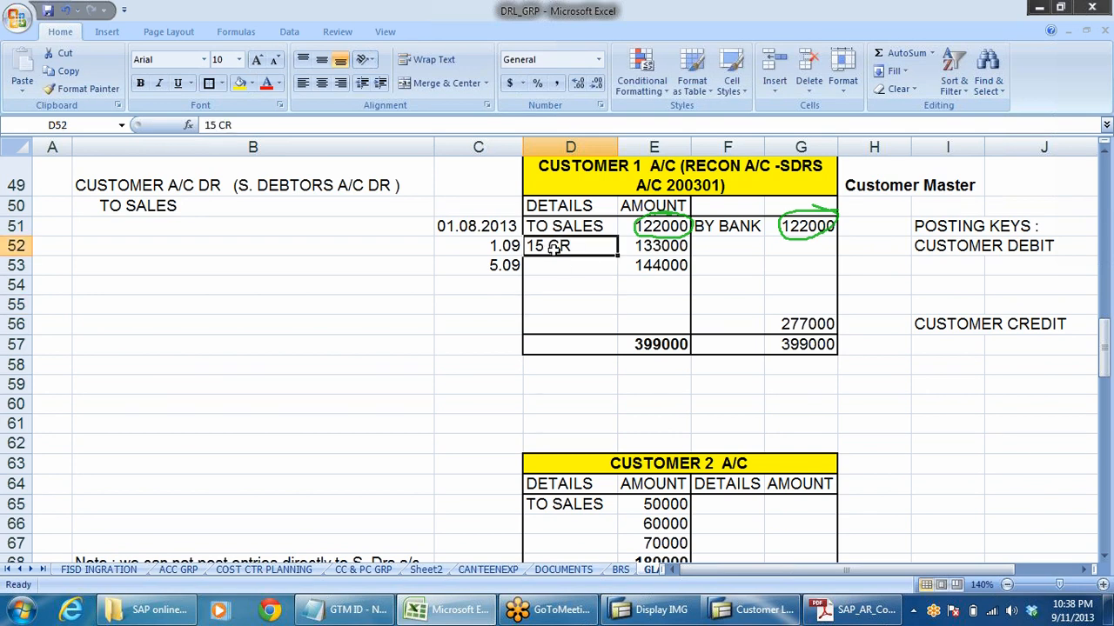
key(ctrl+c)
click(556, 271)
key(ctrl+v)
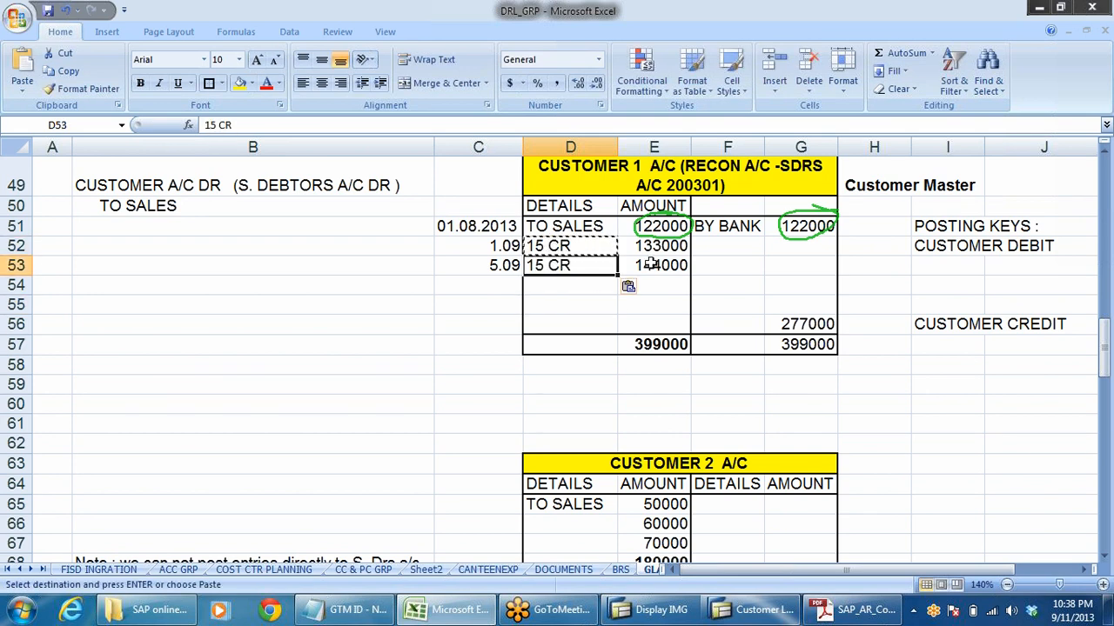
key(Escape)
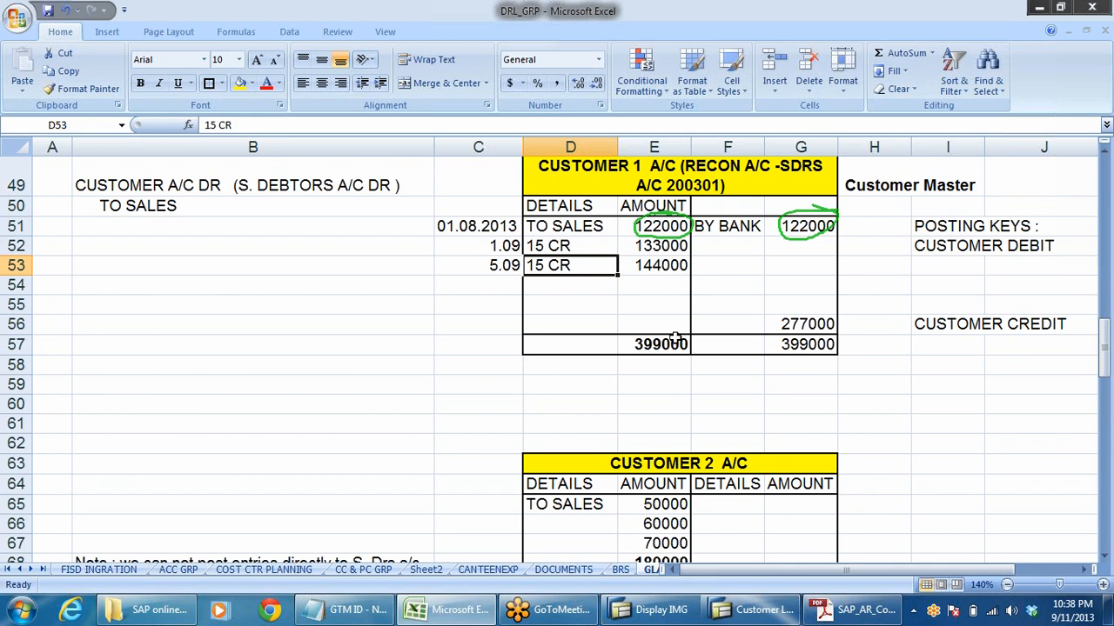
- Compare the Customer 1 sales amounts in E51 to E53 with the bank receipt in G51 and the debit total in E57
click(658, 247)
click(653, 269)
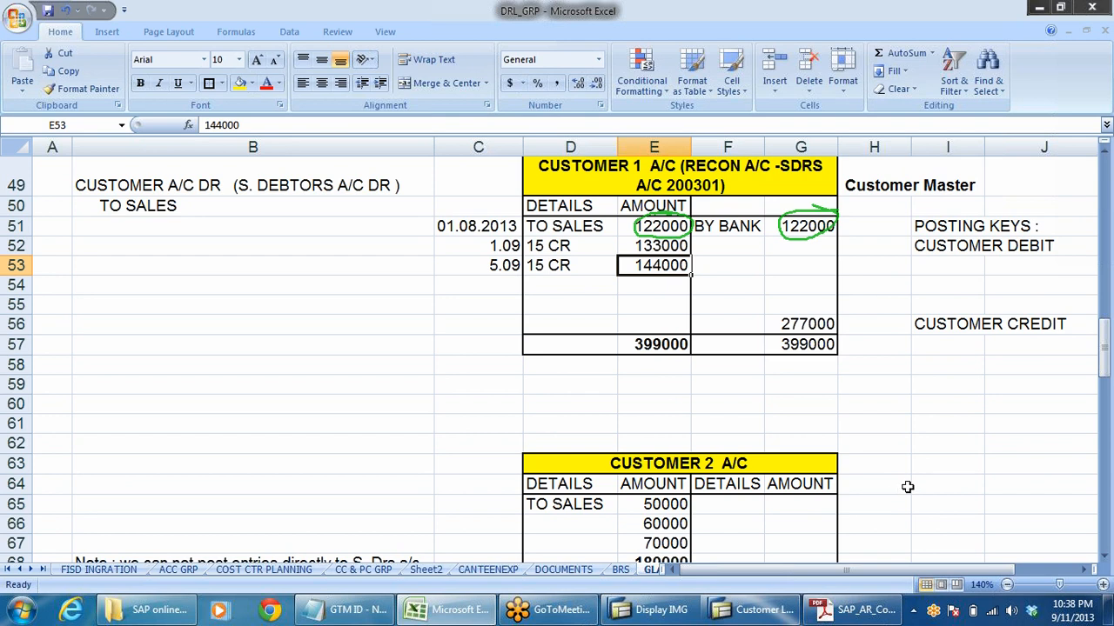
click(818, 226)
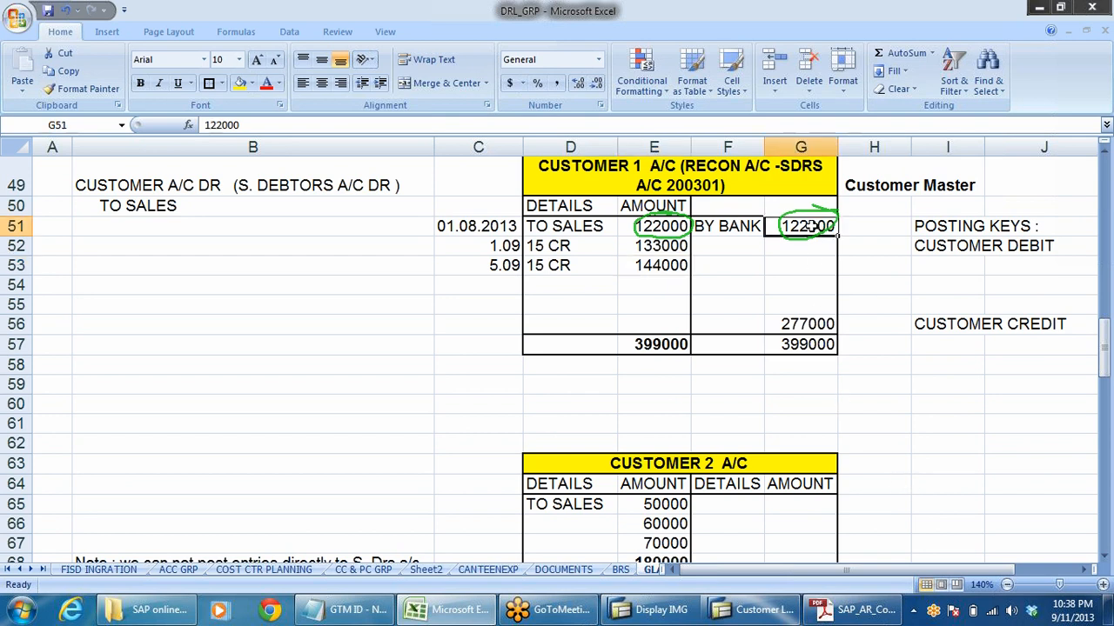
click(646, 346)
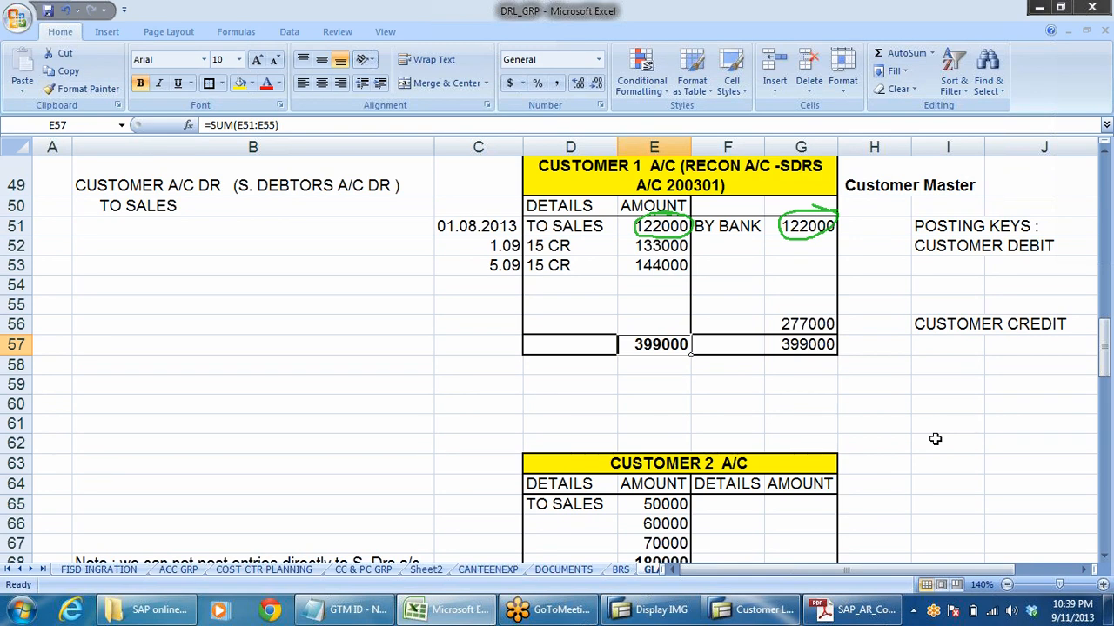
click(664, 226)
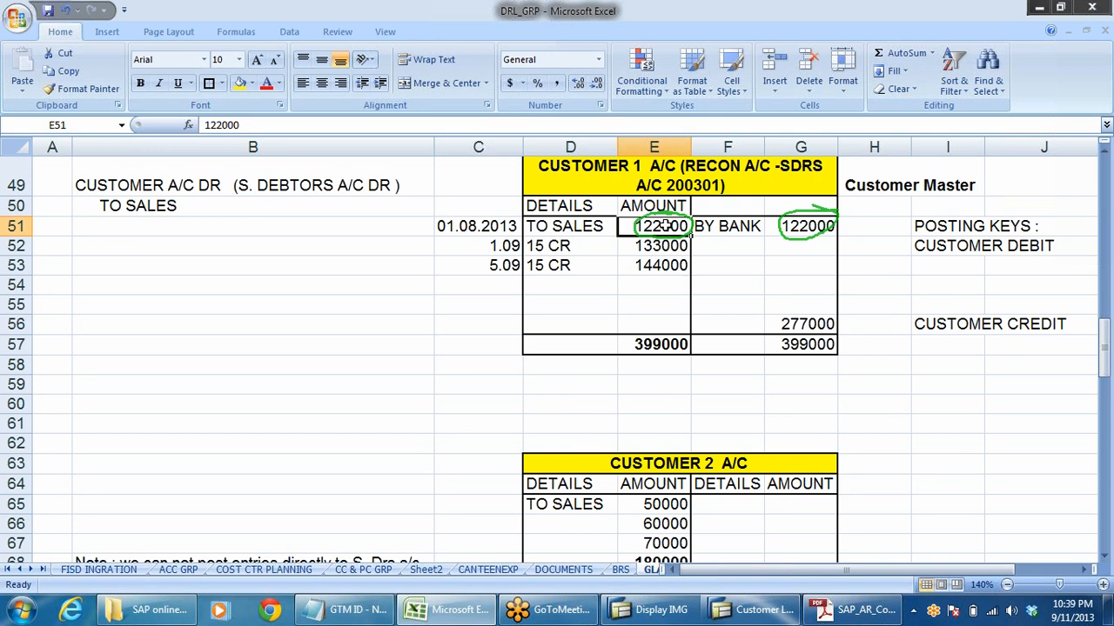
drag(666, 247, 672, 266)
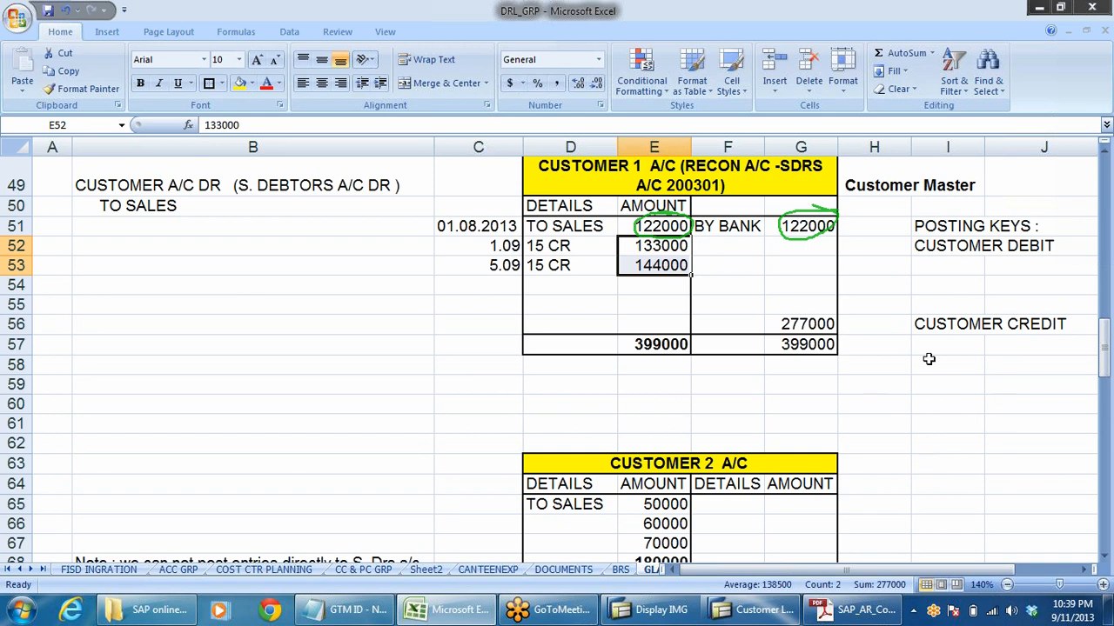
- Review the first sale's date, the E52 to E53 sales and the G56 balance of Customer 1, plus the Customer 2 sales amounts
click(479, 226)
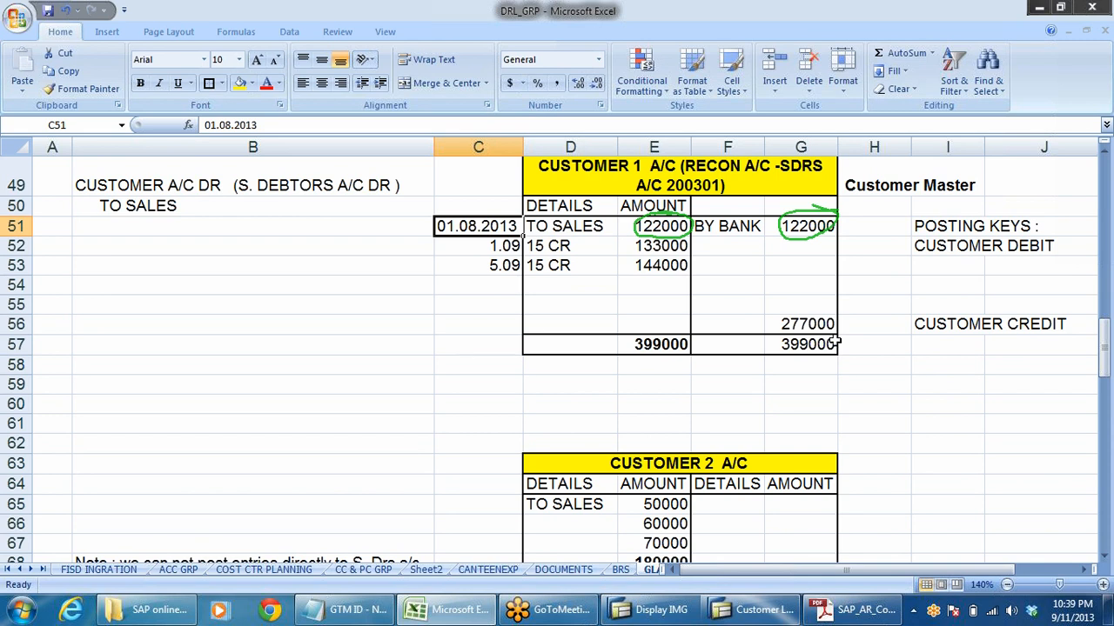
drag(661, 248, 654, 287)
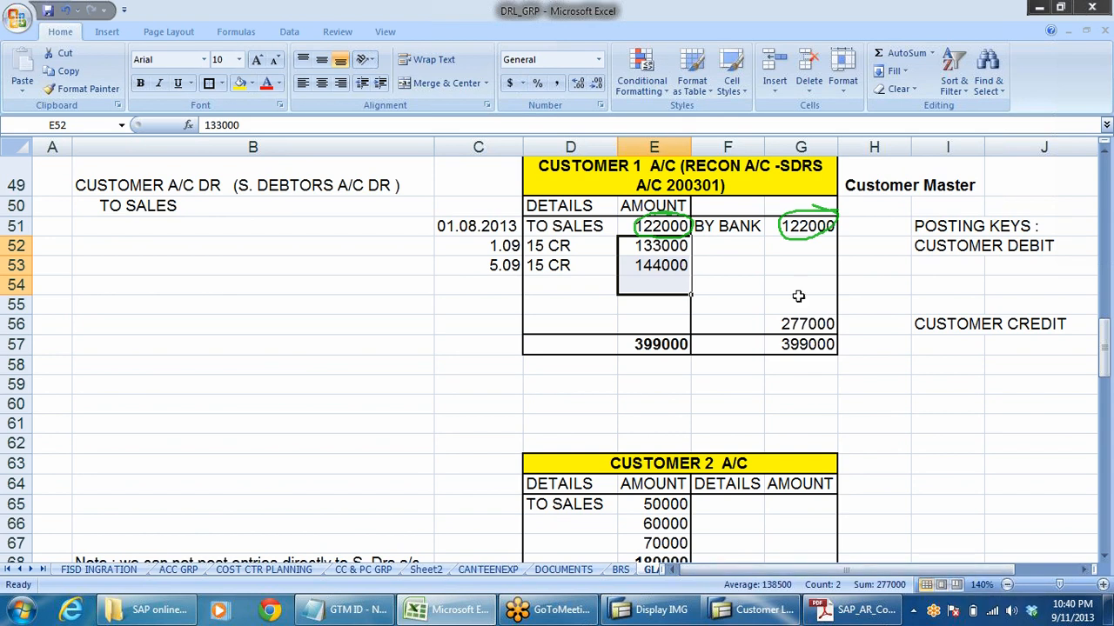
click(796, 325)
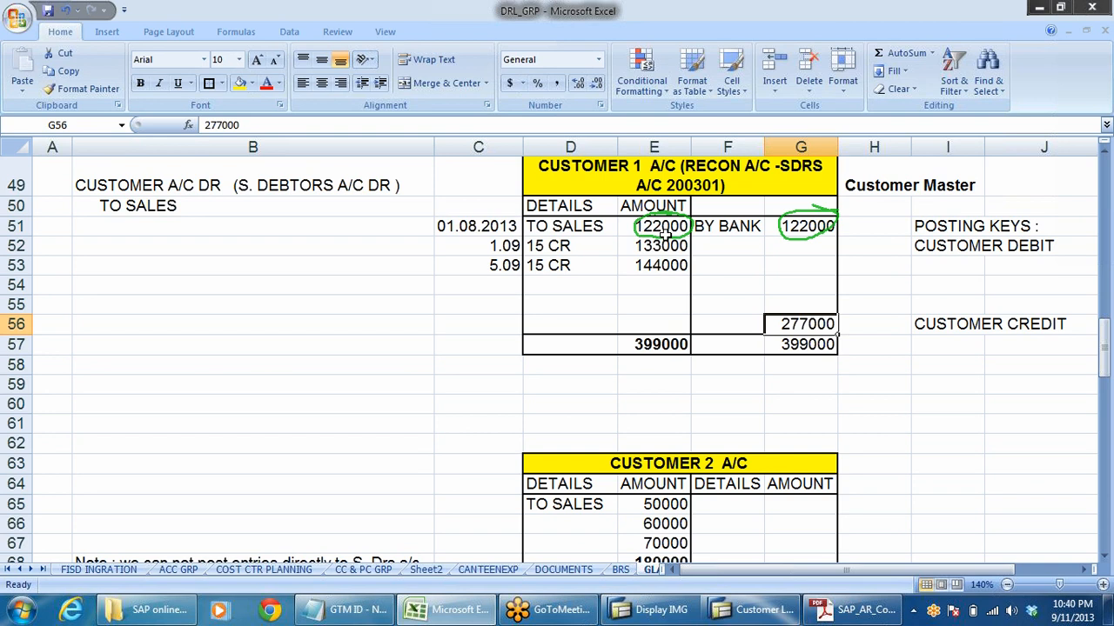
click(924, 306)
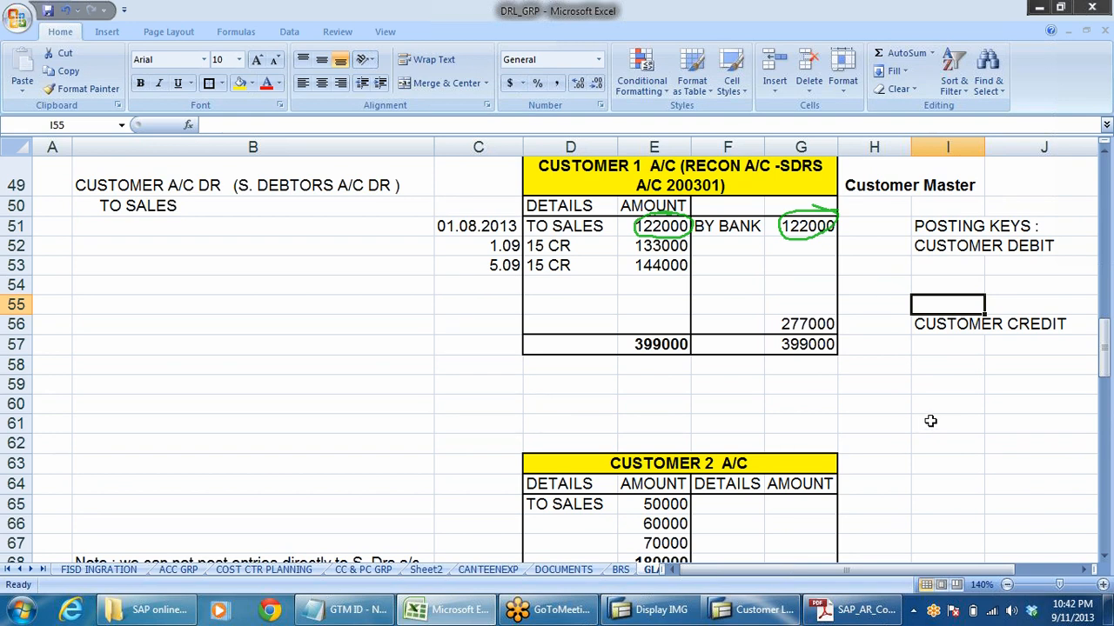
scroll(865, 400, down, 3)
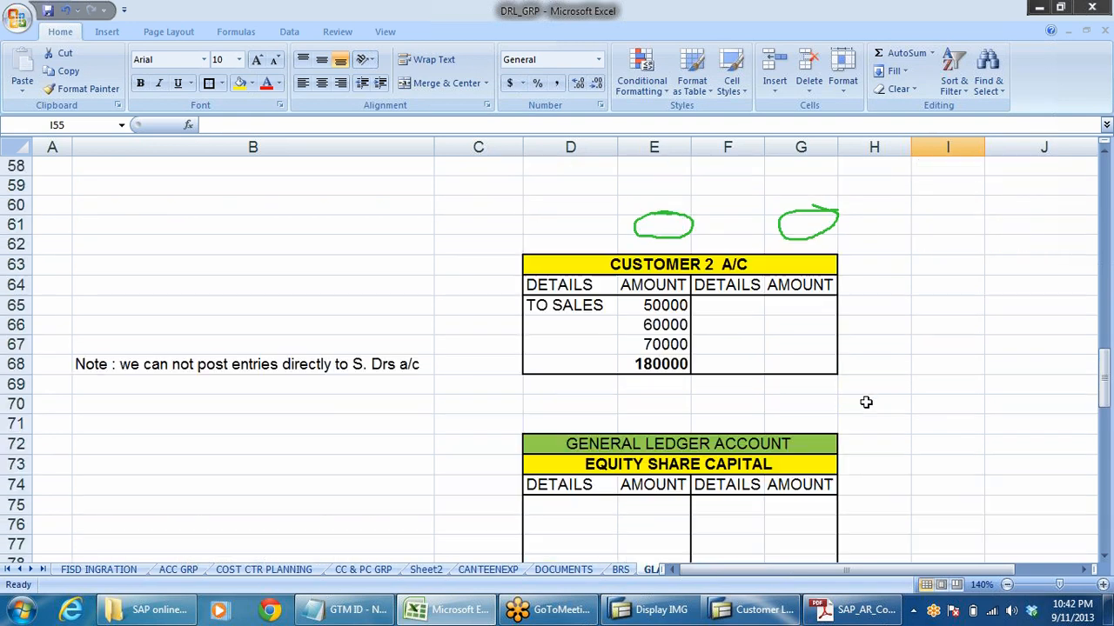
click(661, 323)
scroll(827, 376, down, 2)
scroll(826, 376, down, 2)
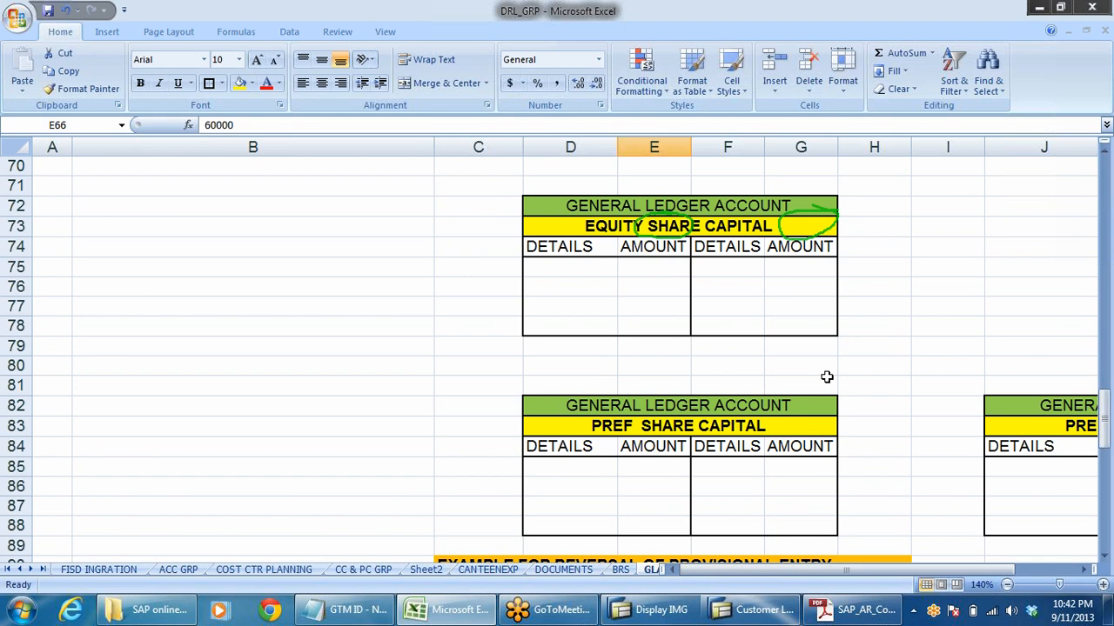
scroll(820, 321, up, 7)
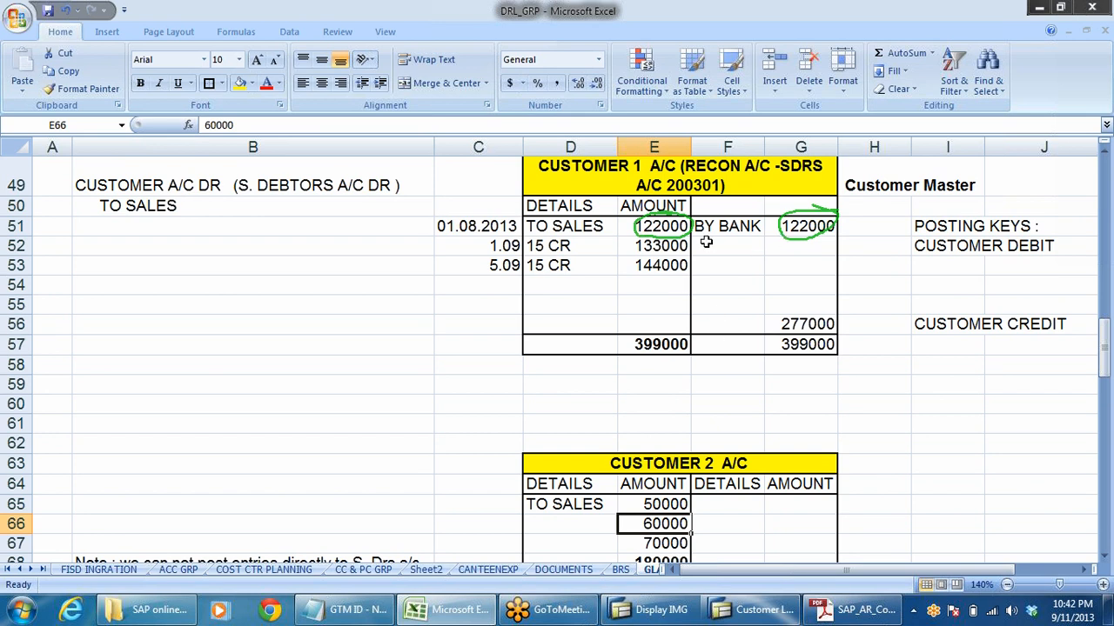
- Switch to SAP and leave the customer line item report to return to the SAP Easy Access menu
click(652, 610)
click(764, 610)
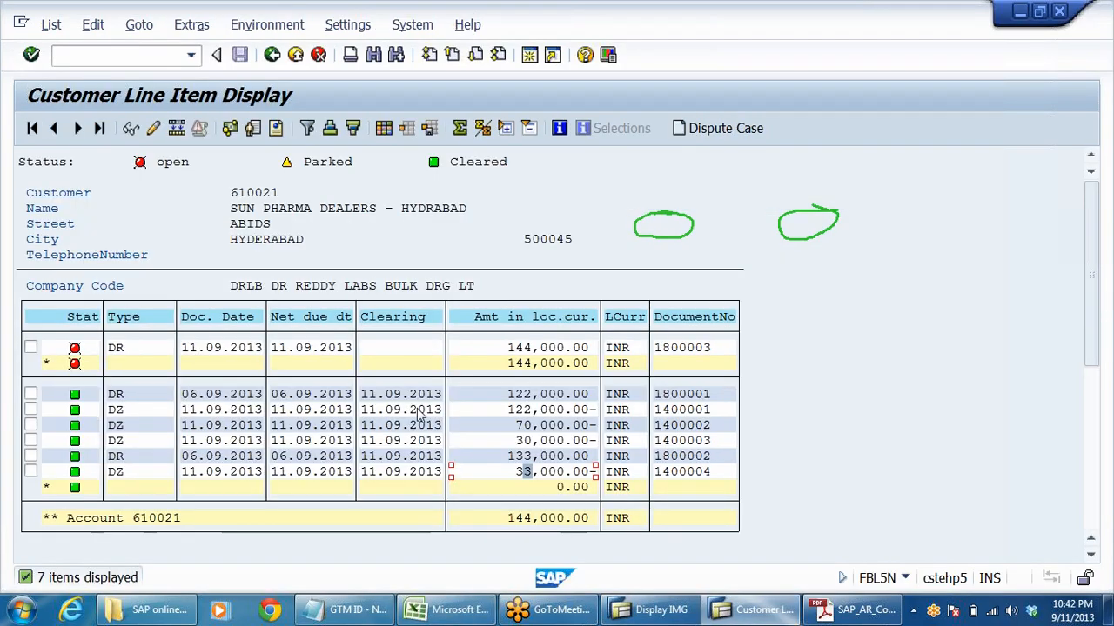
click(1102, 215)
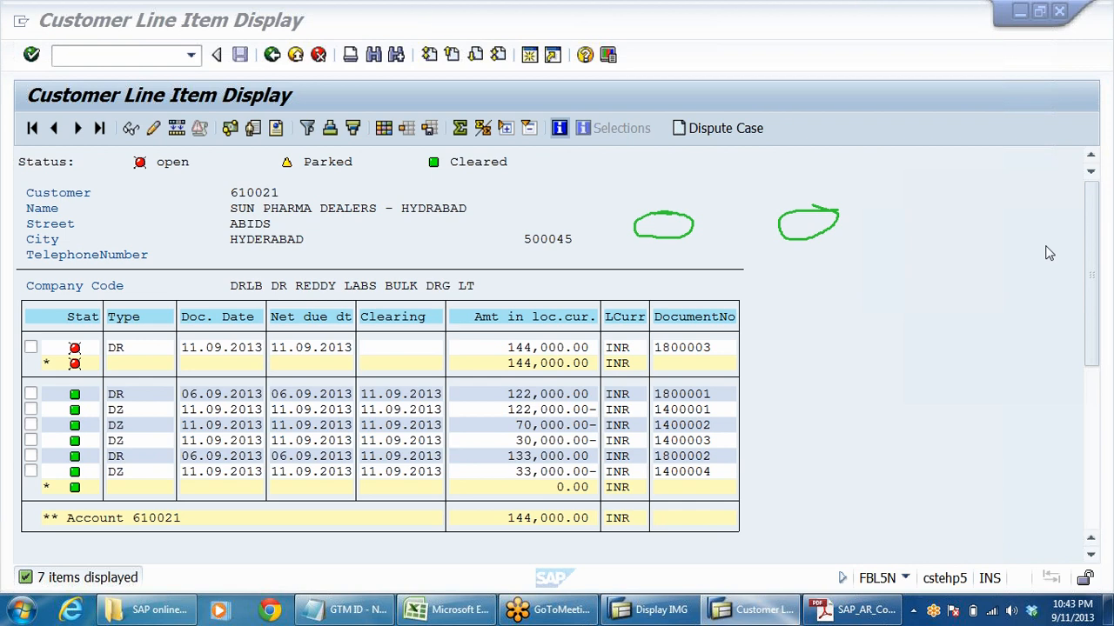
click(1031, 314)
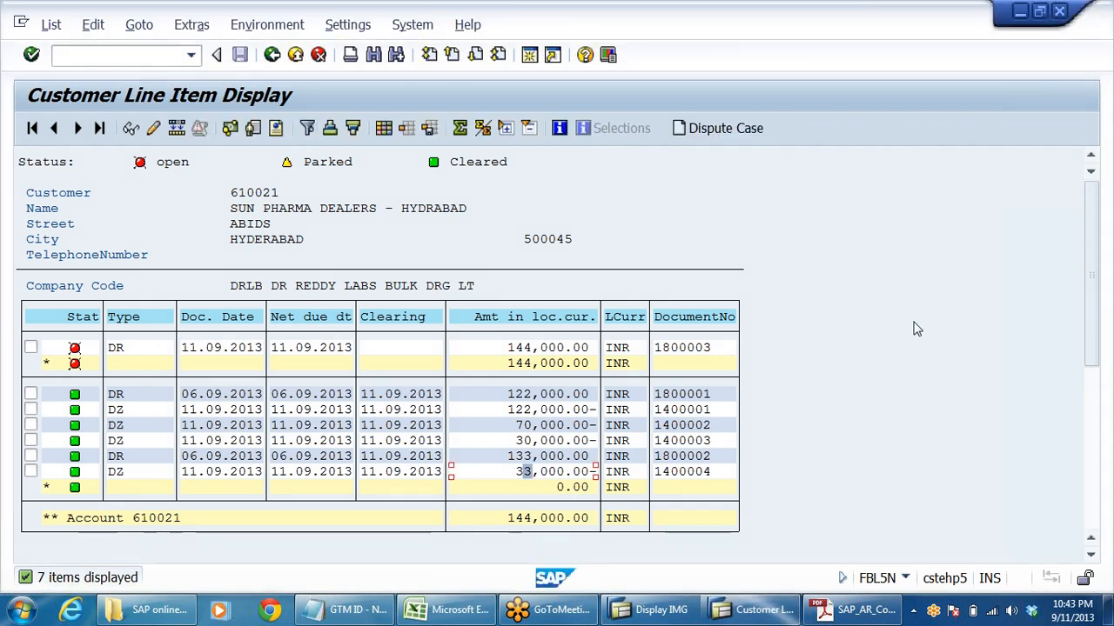
click(272, 55)
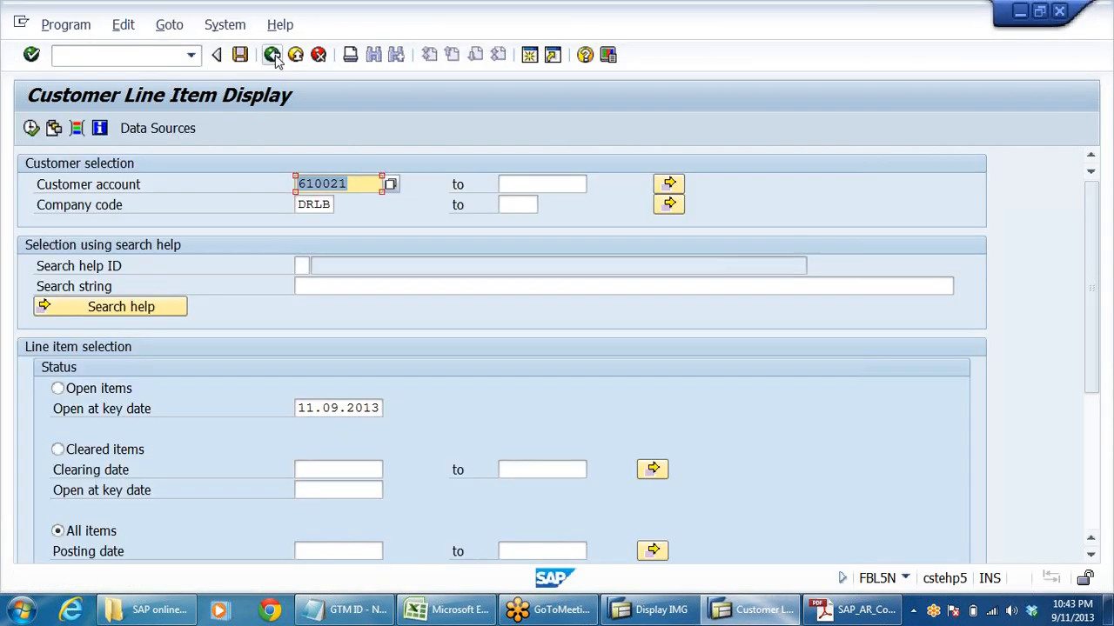
click(272, 55)
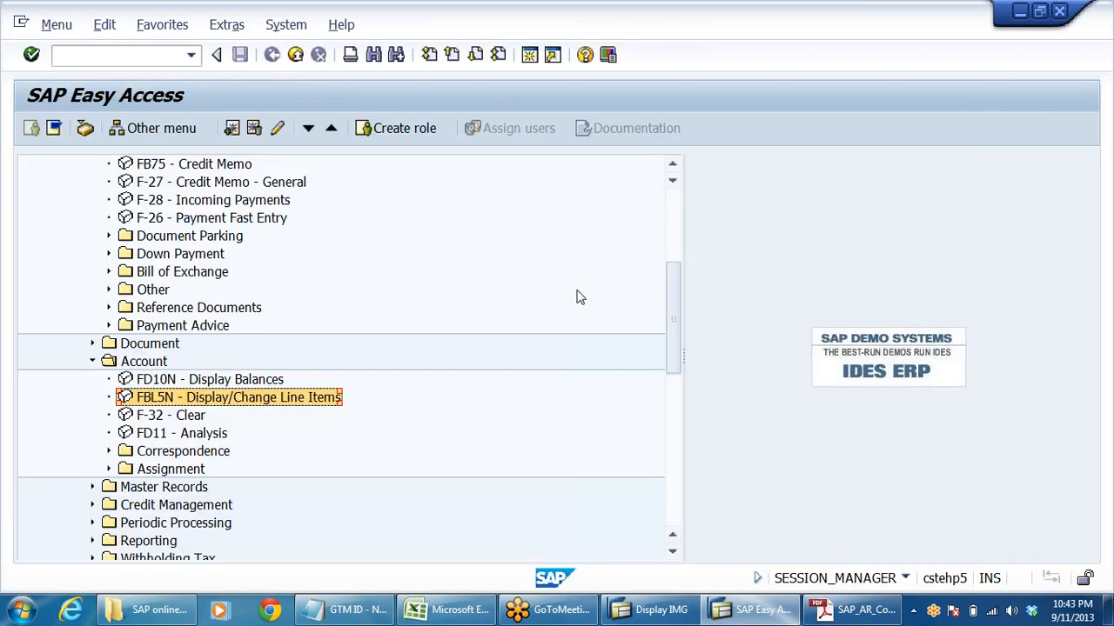
- Switch to the accounts receivable configuration PDF and go through the partial and manual clearing notes up to section 5 on customer advances
click(861, 611)
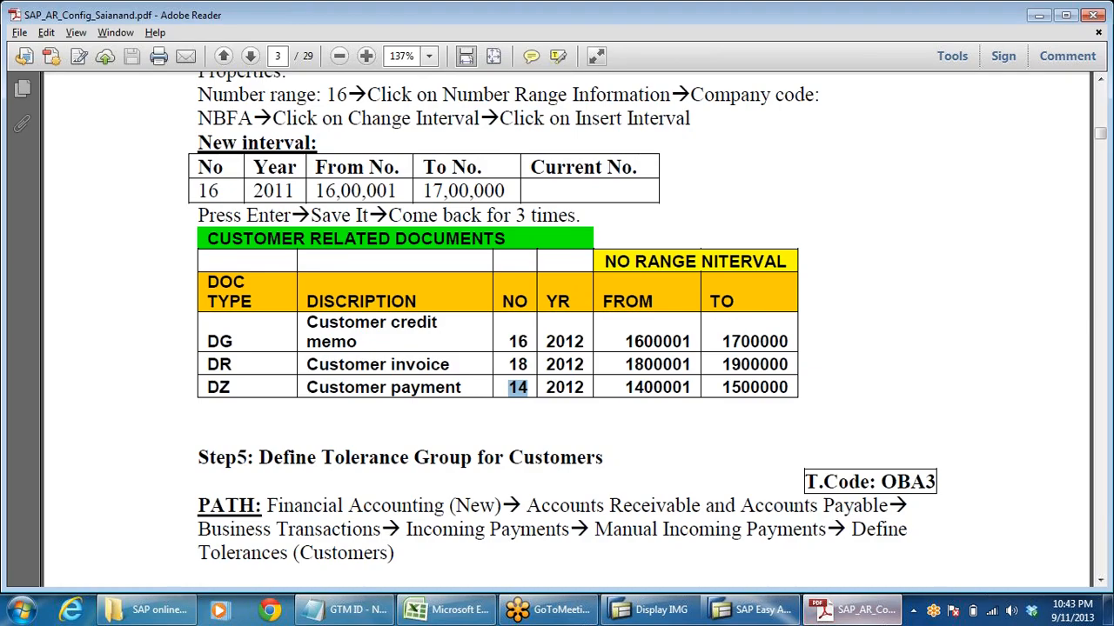
scroll(629, 328, down, 10)
scroll(669, 342, down, 20)
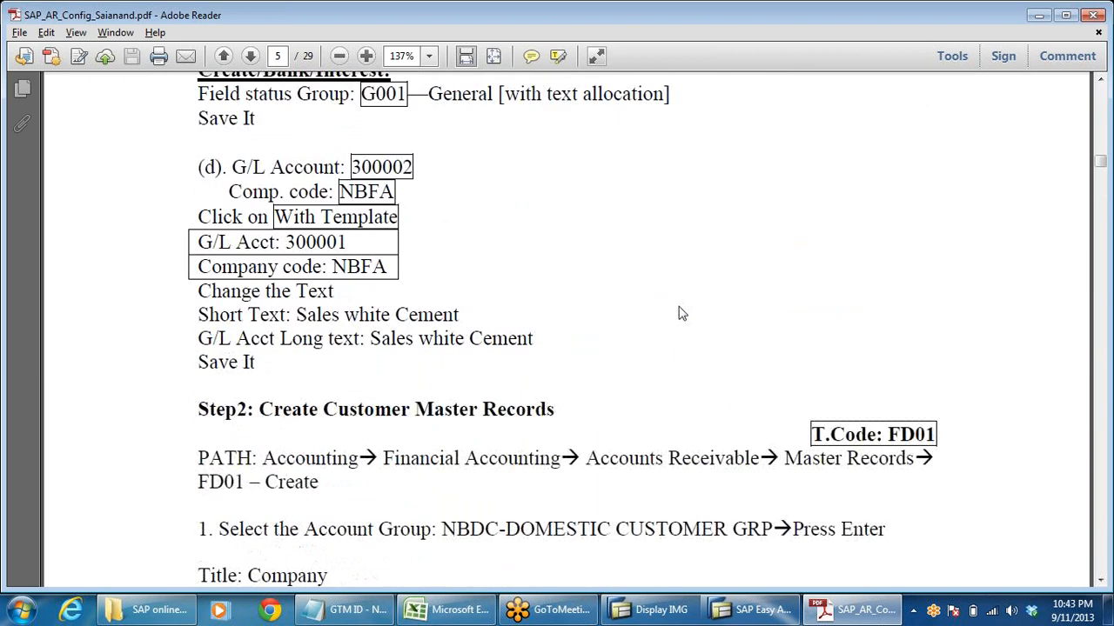
scroll(699, 357, down, 15)
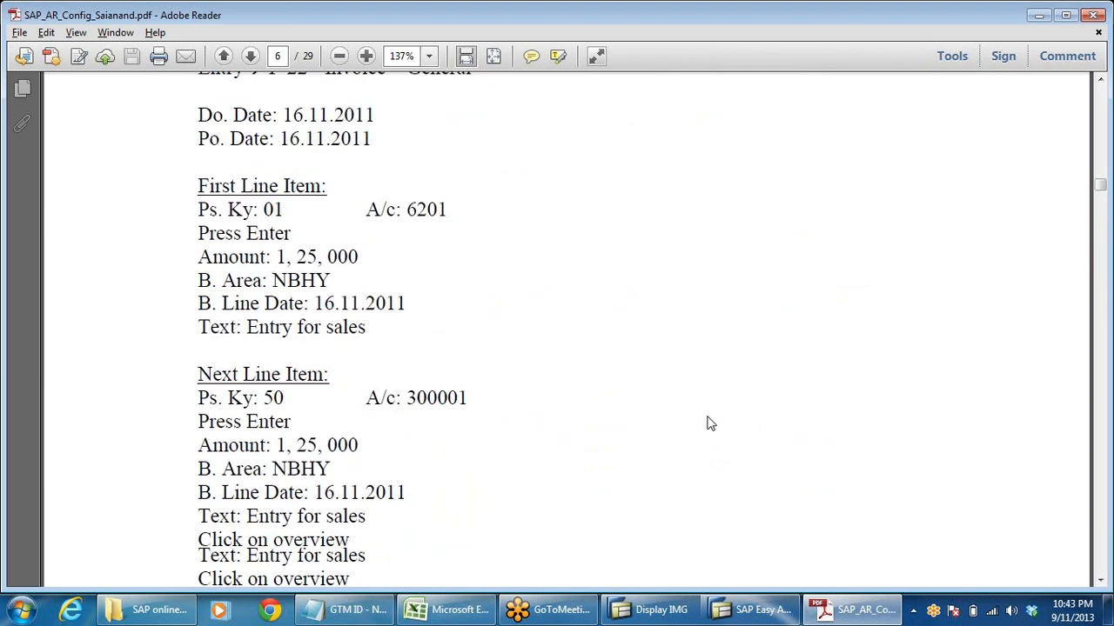
scroll(705, 386, down, 8)
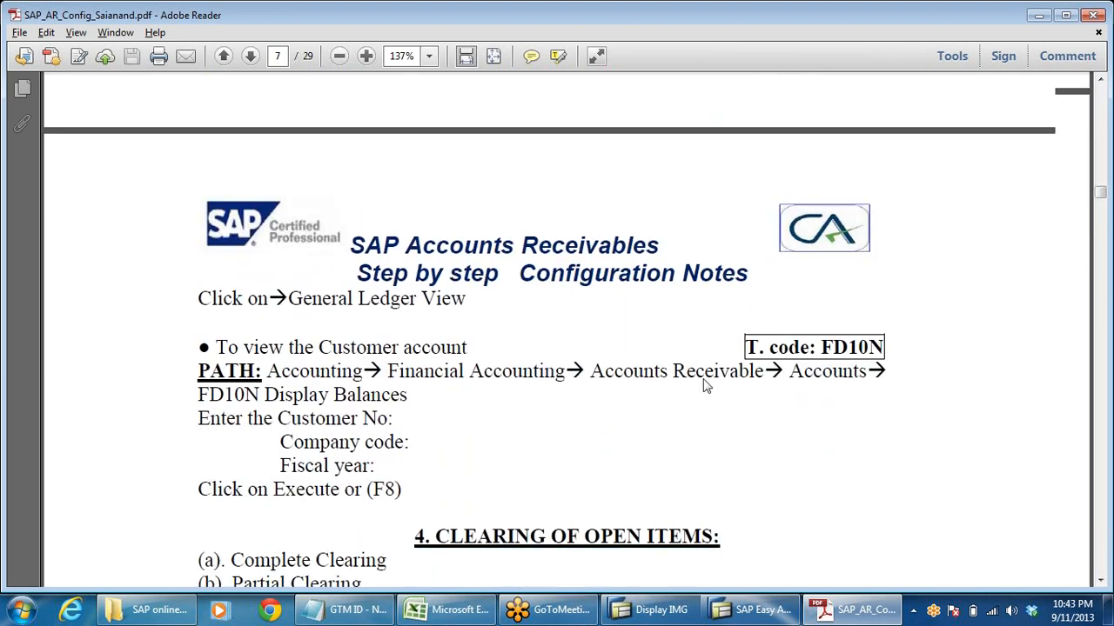
scroll(700, 388, down, 20)
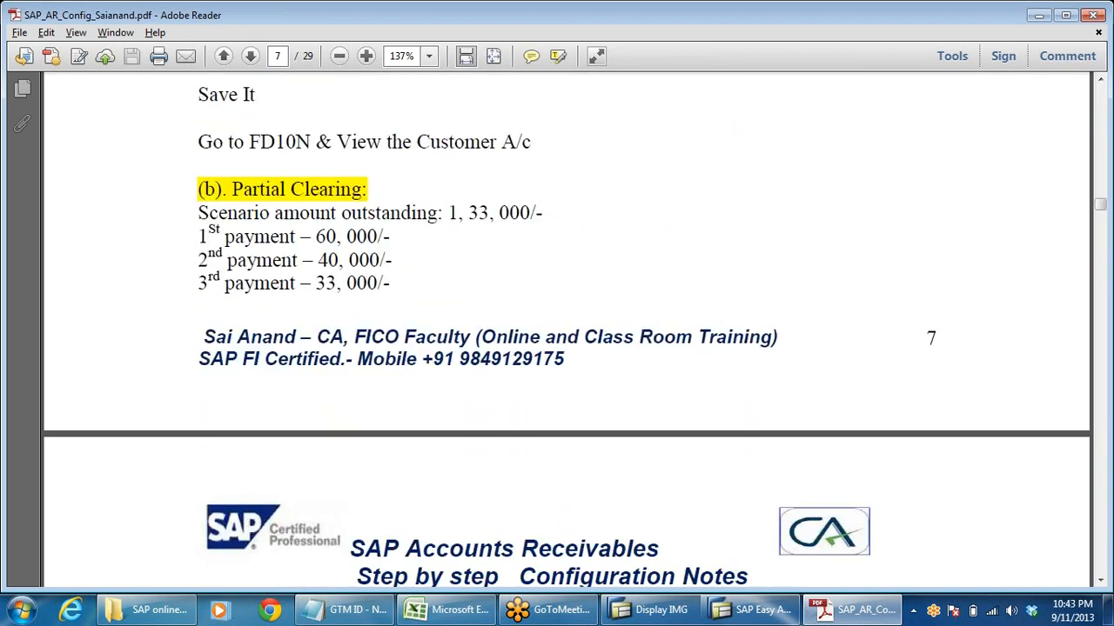
scroll(522, 279, down, 10)
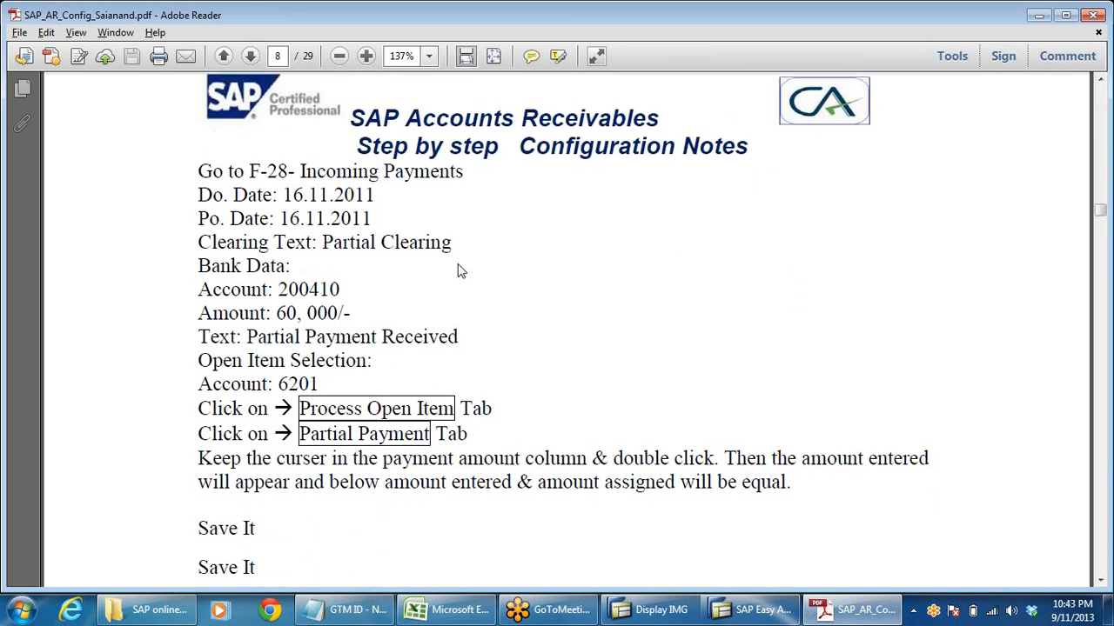
scroll(461, 271, down, 1)
scroll(612, 391, down, 12)
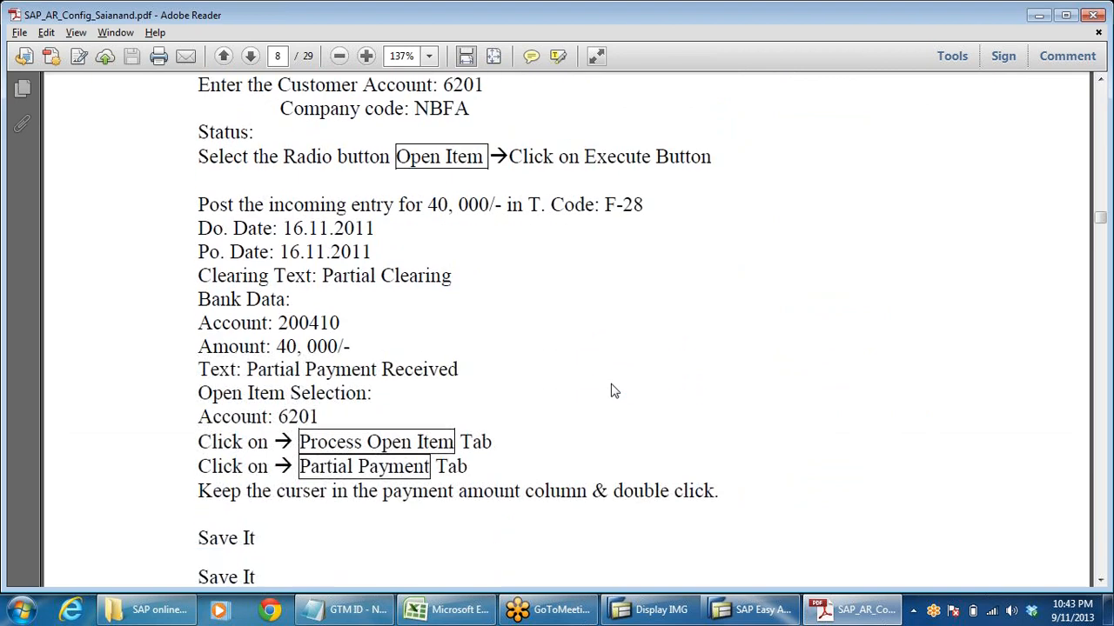
scroll(620, 394, down, 6)
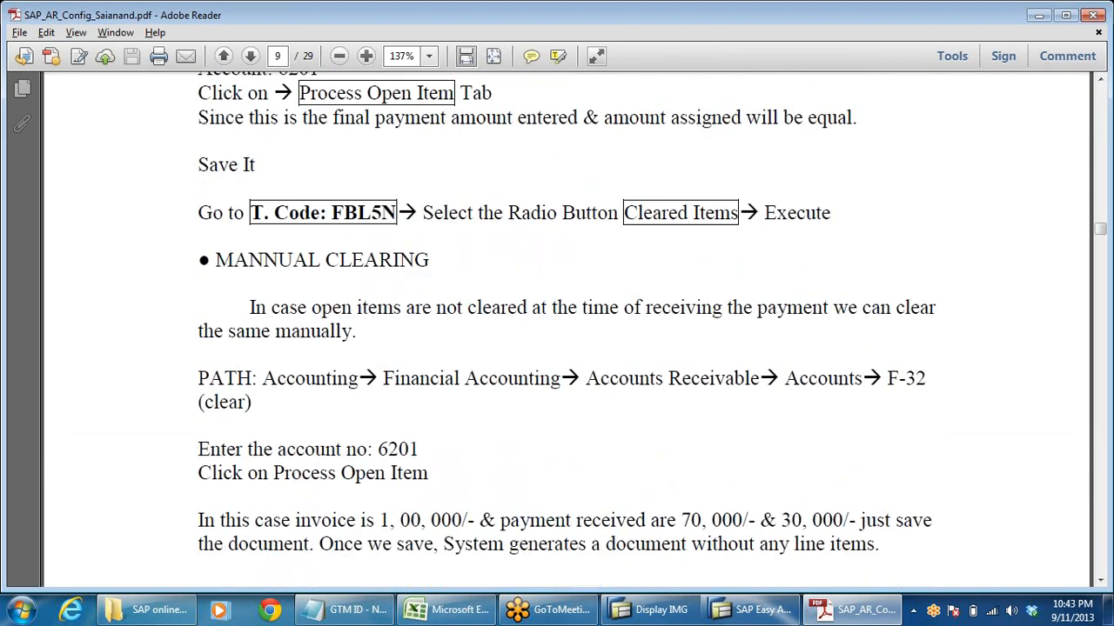
scroll(565, 422, down, 5)
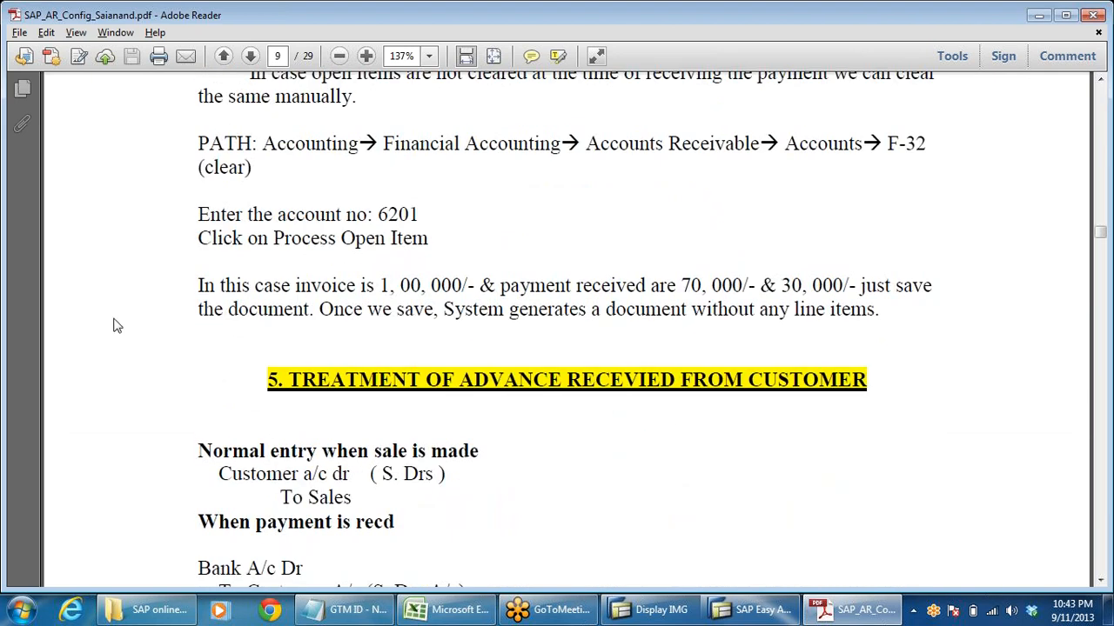